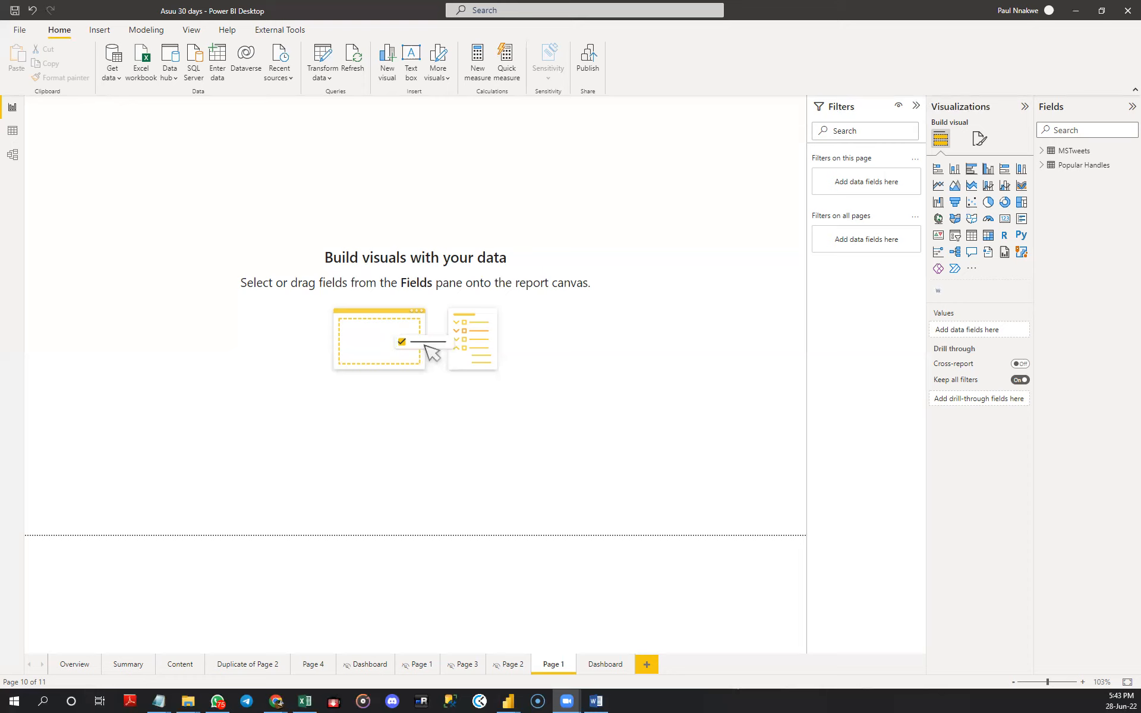
- Switch to the MSTweets workbook in Excel, widen its TweetURL, User, Tweet and Source columns, and return to Power BI
{"action": "left_click", "coordinate": [159, 701]}
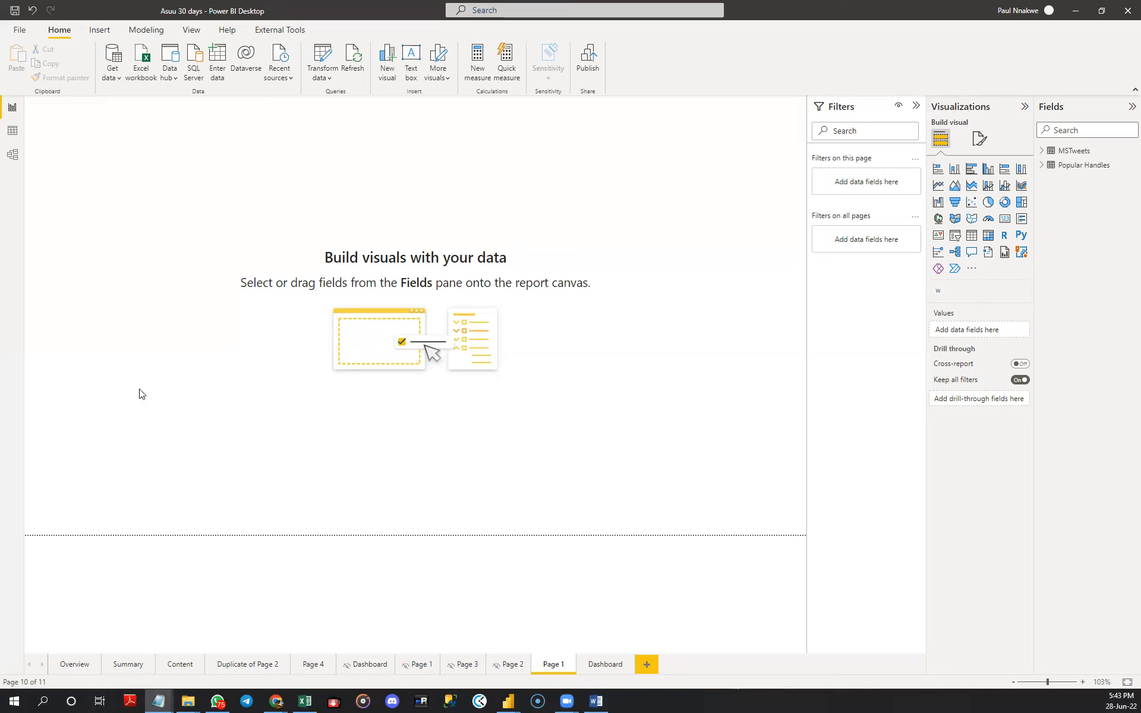
{"action": "left_click", "coordinate": [306, 701]}
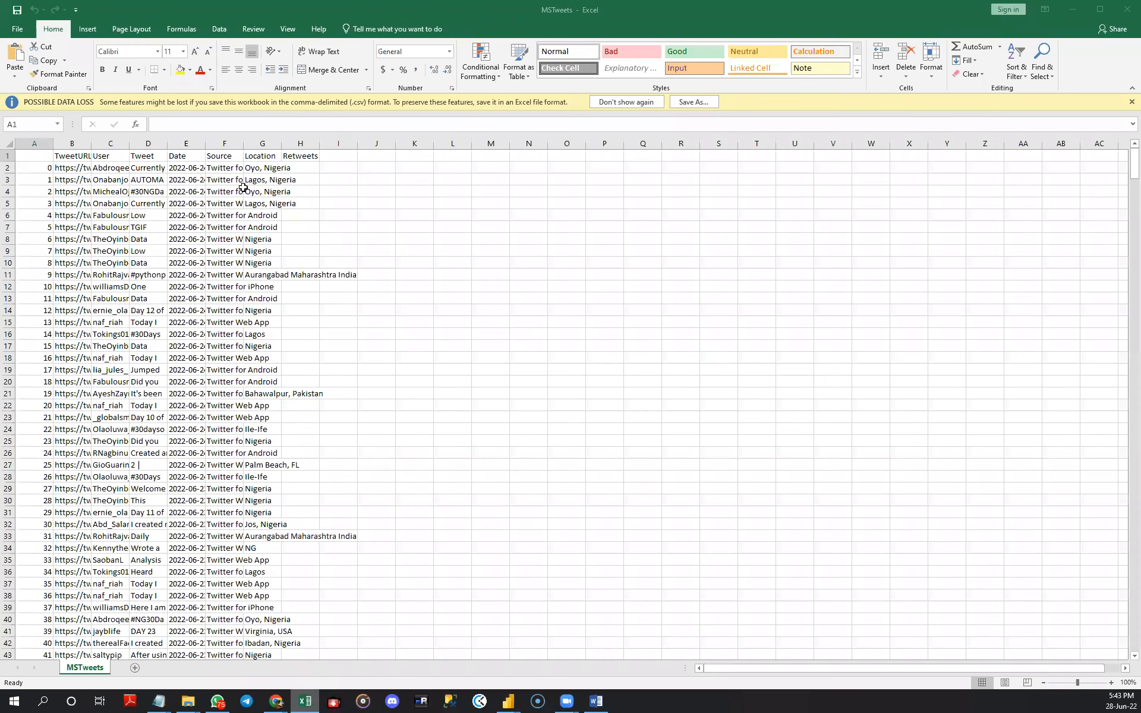
{"action": "left_click_drag", "start_coordinate": [129, 144], "coordinate": [172, 143]}
{"action": "left_click_drag", "start_coordinate": [91, 143], "coordinate": [122, 144]}
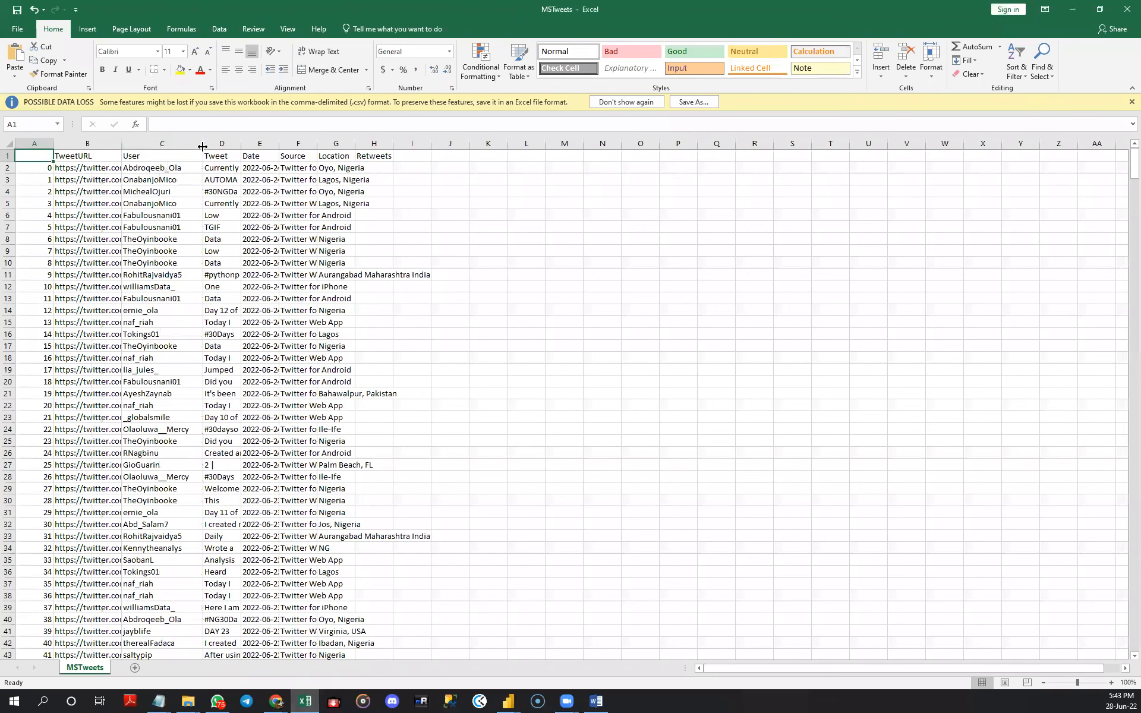
{"action": "left_click_drag", "start_coordinate": [241, 144], "coordinate": [274, 144]}
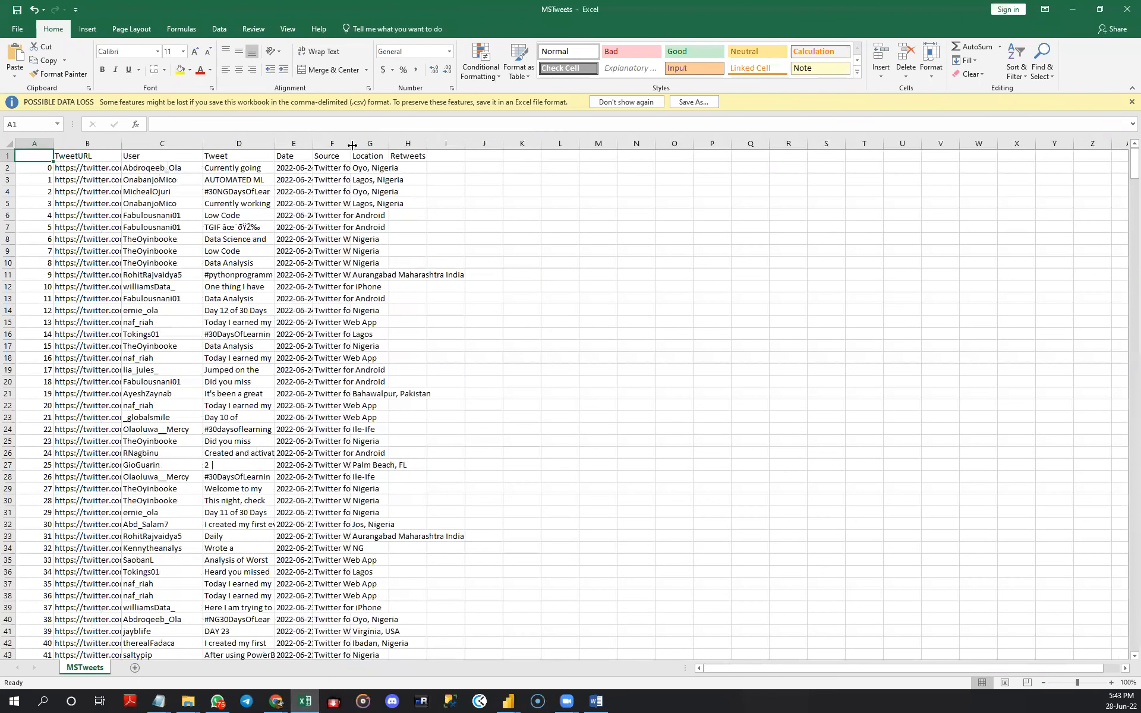
{"action": "left_click_drag", "start_coordinate": [350, 144], "coordinate": [404, 150]}
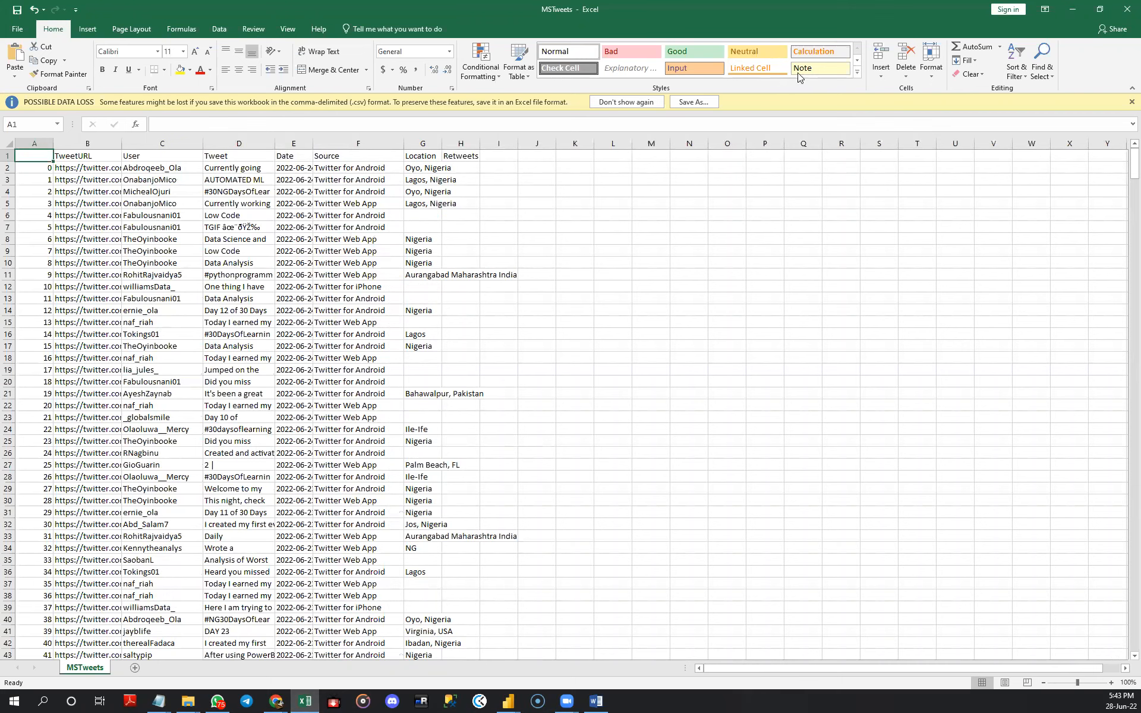
{"action": "left_click", "coordinate": [1067, 13]}
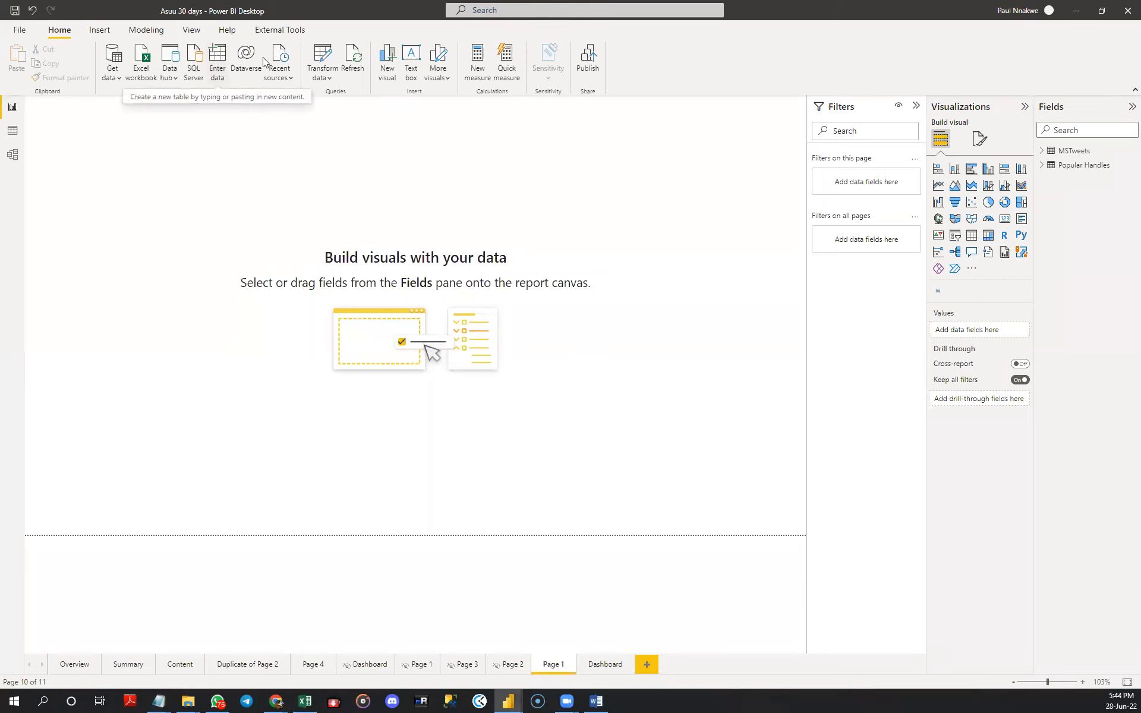
- In the Power Query Editor, shorten the Day Name column of the MSTweets query to its first 3 characters
{"action": "left_click", "coordinate": [325, 65]}
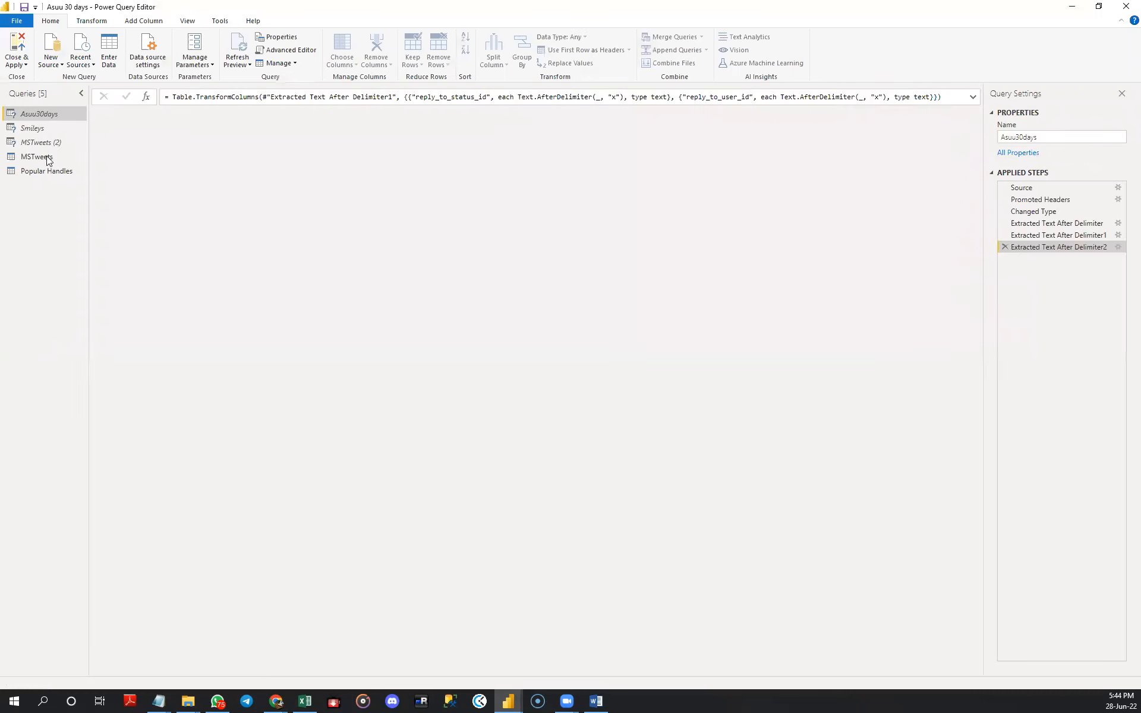
{"action": "left_click", "coordinate": [46, 155]}
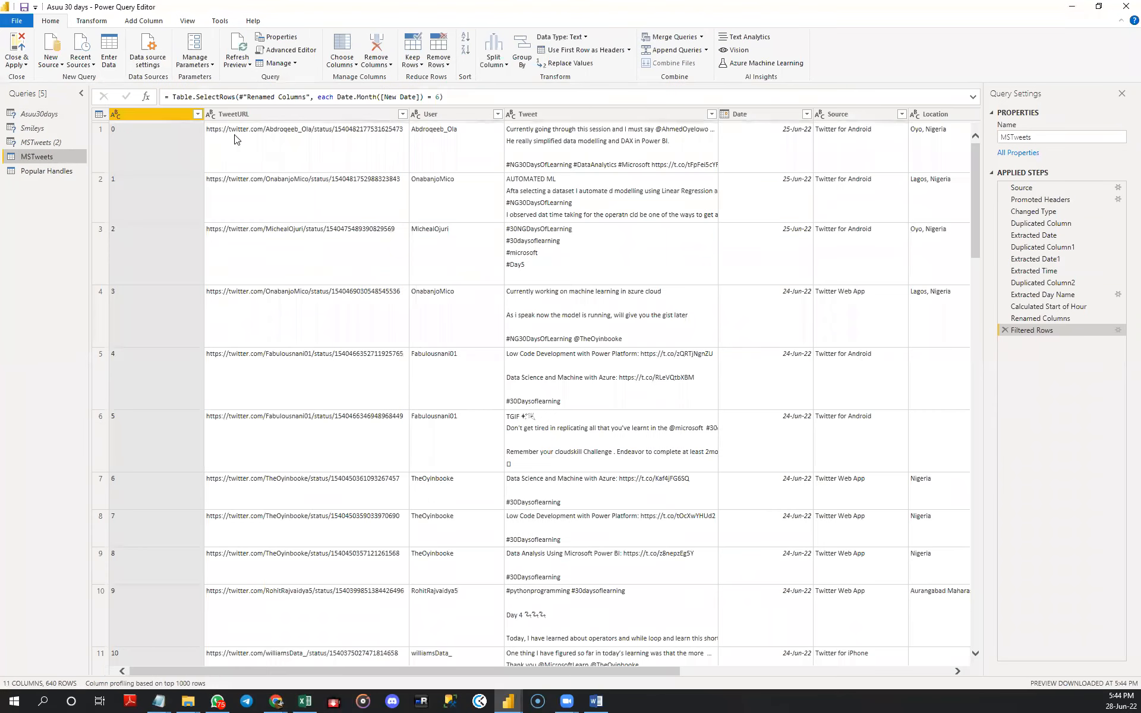
{"action": "left_click_drag", "start_coordinate": [341, 670], "coordinate": [474, 659]}
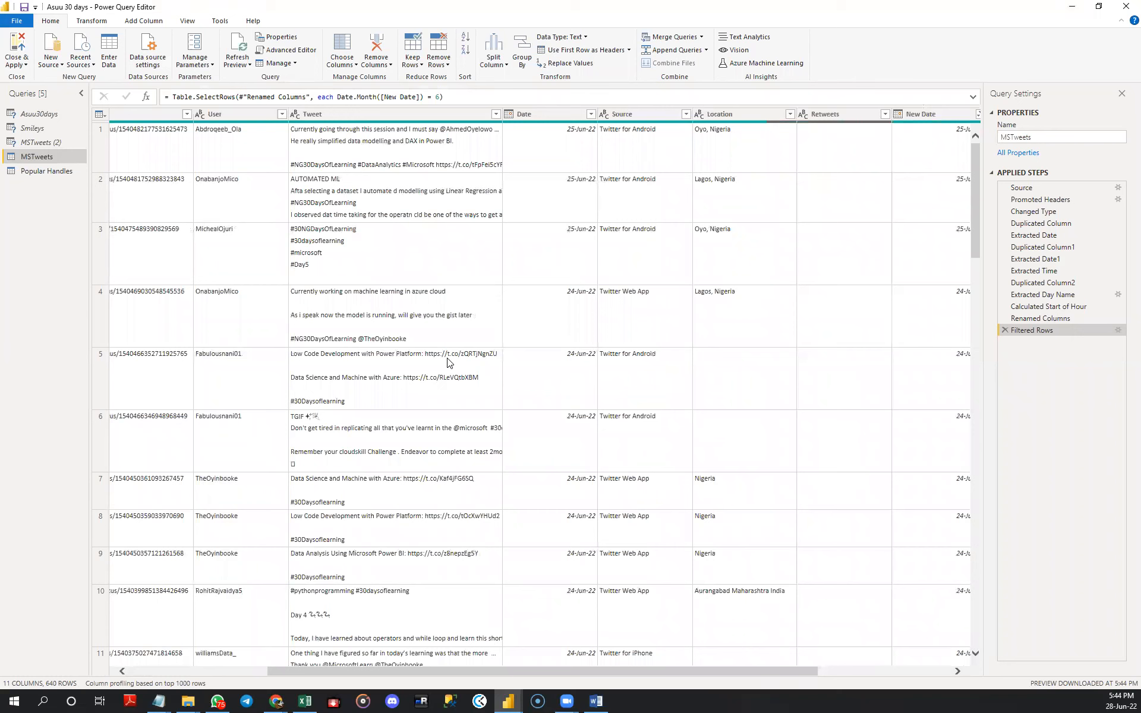
{"action": "left_click_drag", "start_coordinate": [542, 670], "coordinate": [677, 663]}
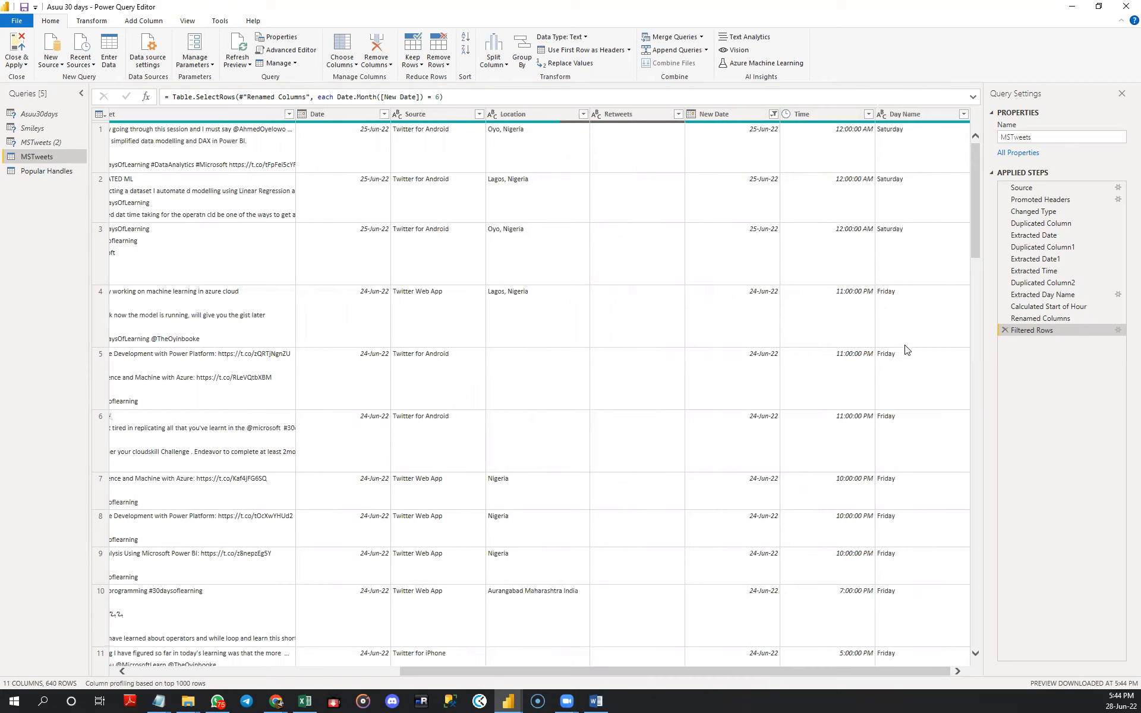
{"action": "left_click", "coordinate": [906, 114]}
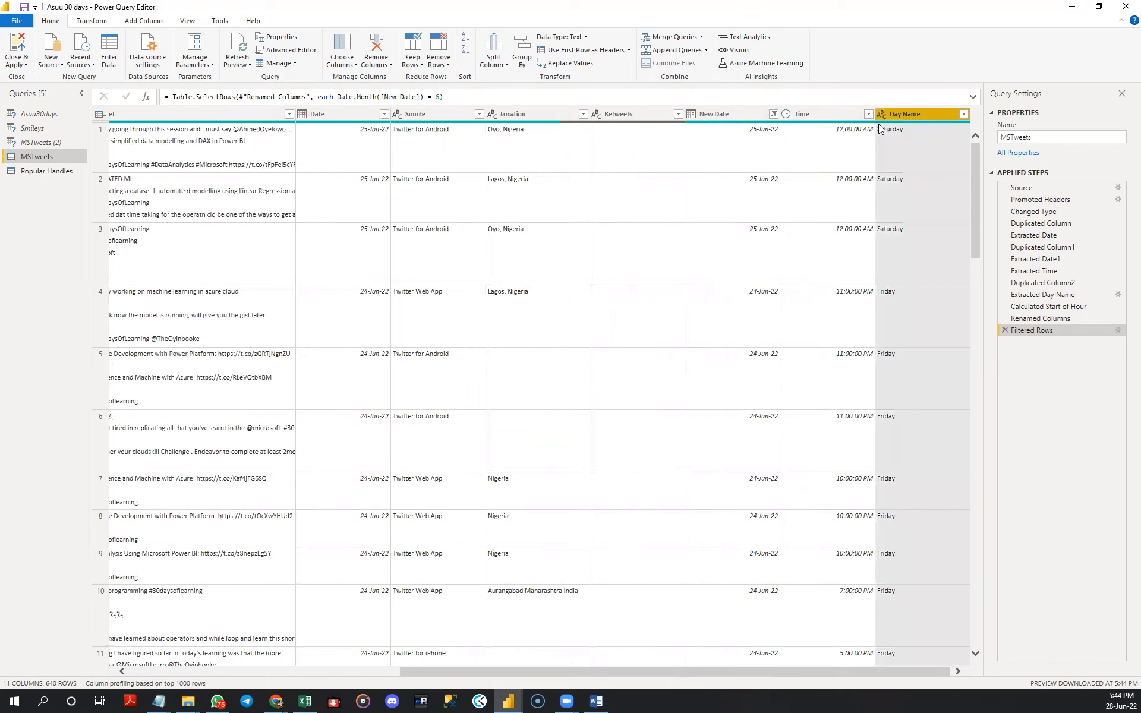
{"action": "left_click", "coordinate": [92, 21]}
{"action": "left_click", "coordinate": [429, 50]}
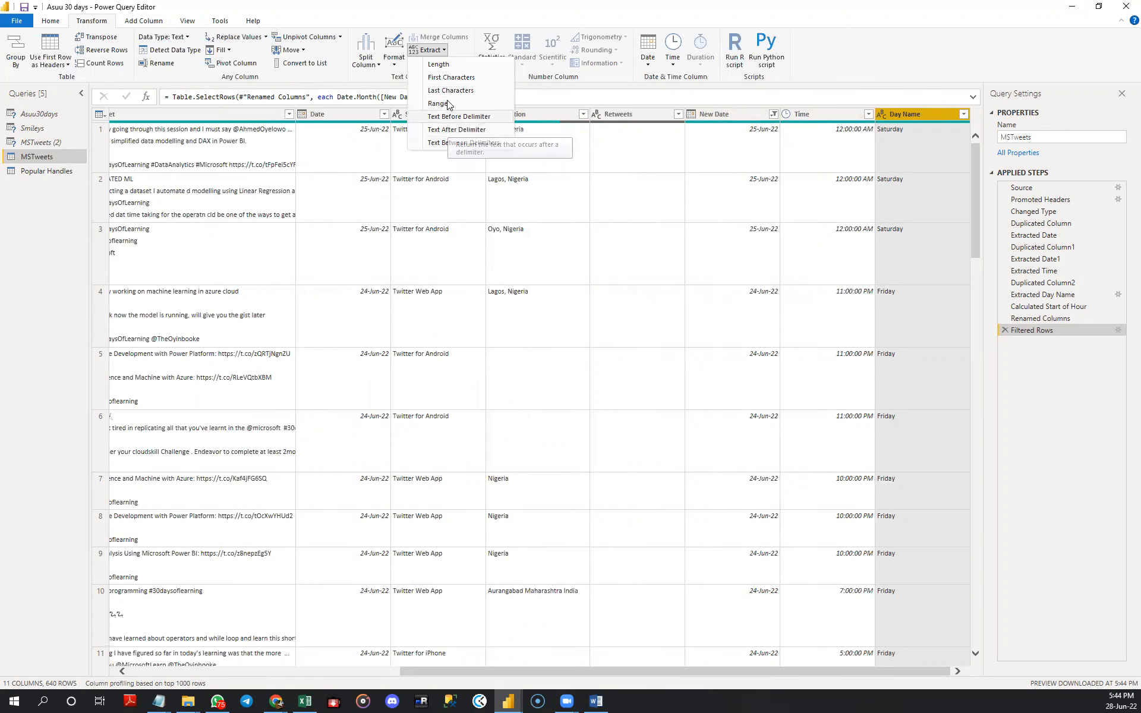
{"action": "left_click", "coordinate": [449, 78]}
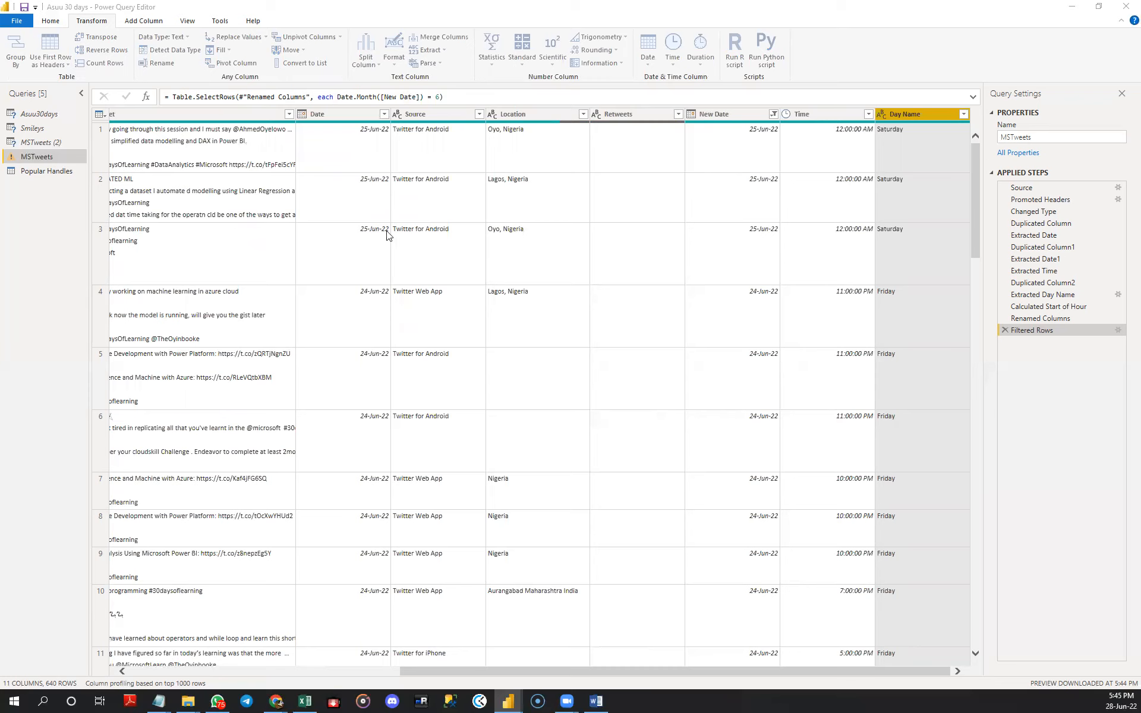
{"action": "type", "text": "3"}
{"action": "left_click", "coordinate": [694, 387]}
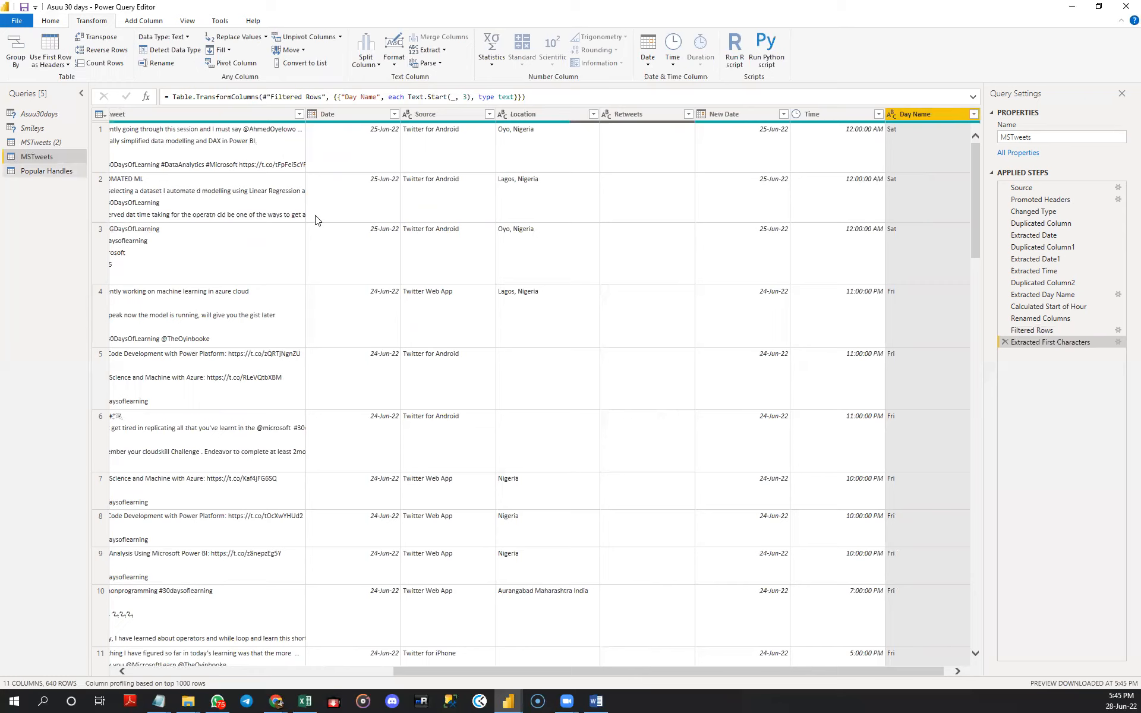
- Extract the text after the @ delimiter in the Top Handles column of the Popular Handles query
{"action": "left_click", "coordinate": [49, 172]}
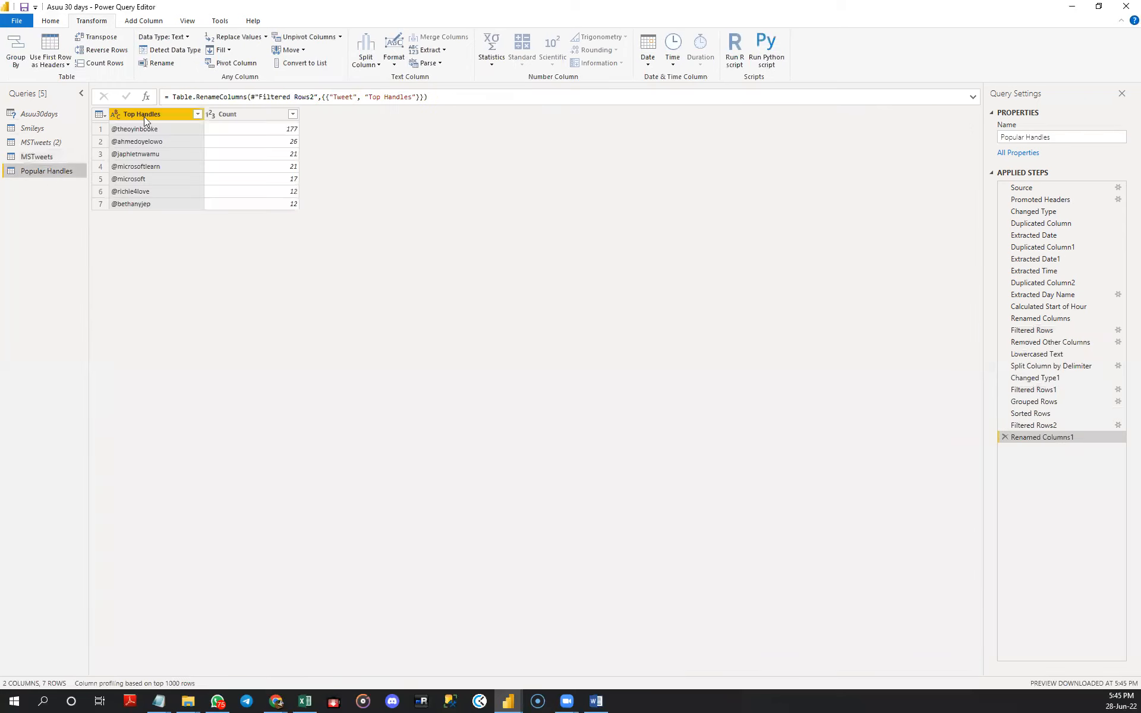
{"action": "right_click", "coordinate": [144, 114]}
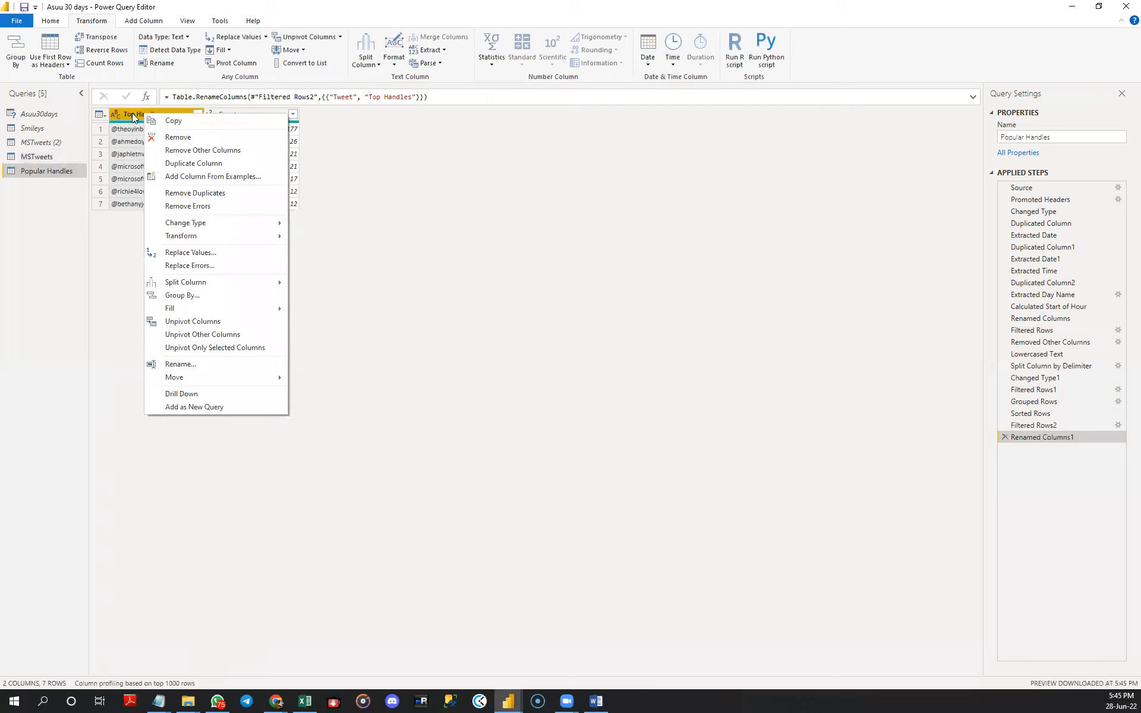
{"action": "left_click", "coordinate": [128, 113]}
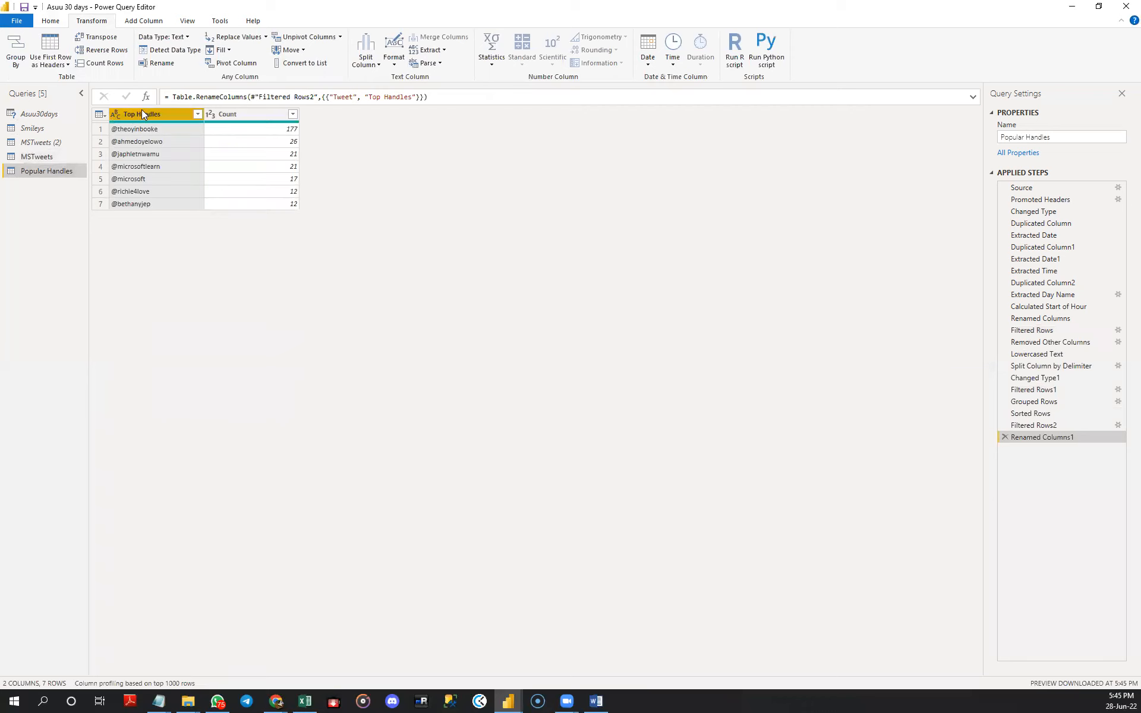
{"action": "right_click", "coordinate": [142, 112]}
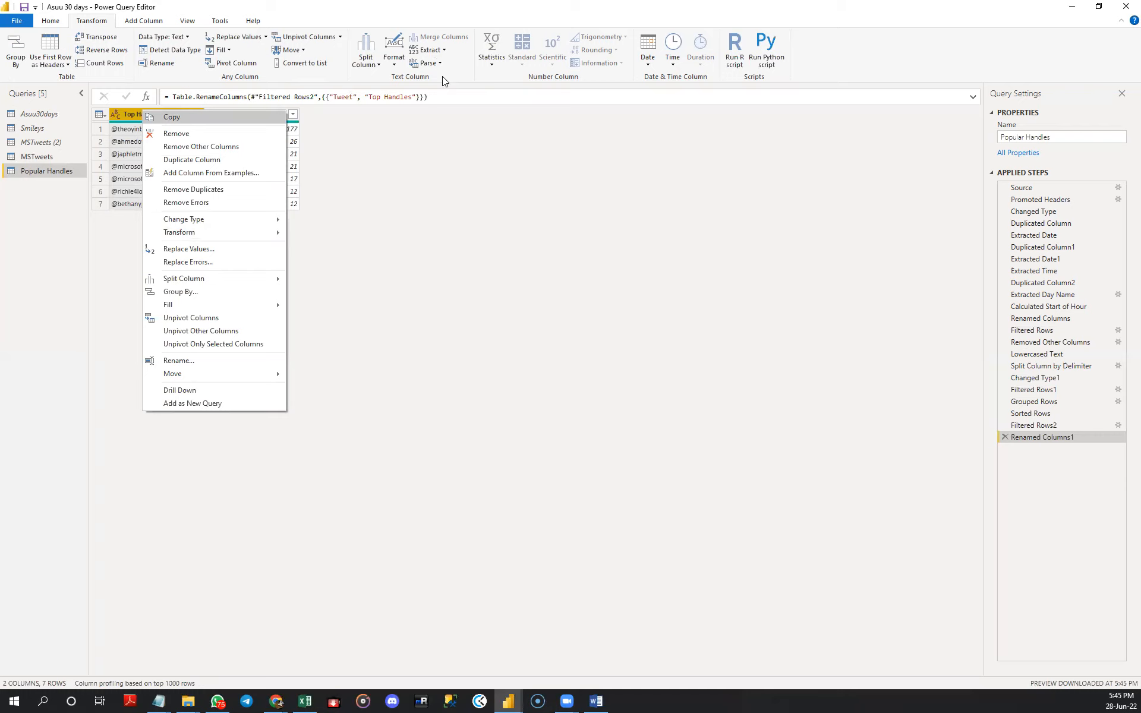
{"action": "left_click", "coordinate": [437, 51]}
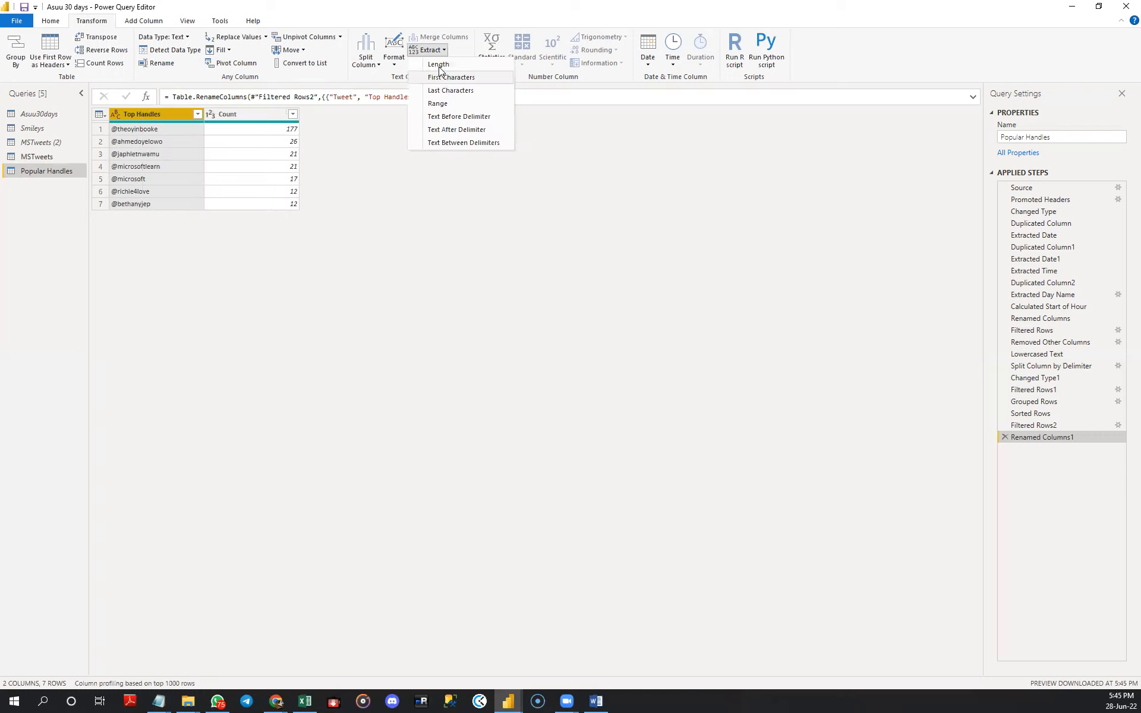
{"action": "left_click", "coordinate": [448, 130]}
{"action": "type", "text": "@"}
{"action": "key", "text": "Return"}
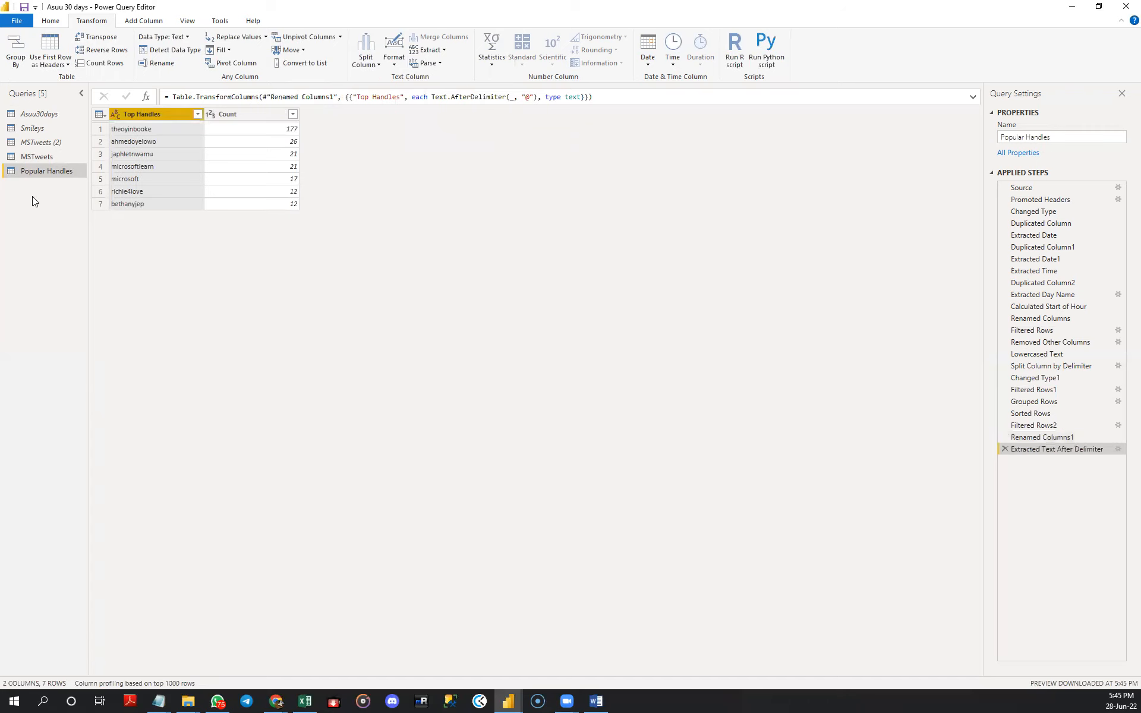
{"action": "left_click", "coordinate": [37, 158]}
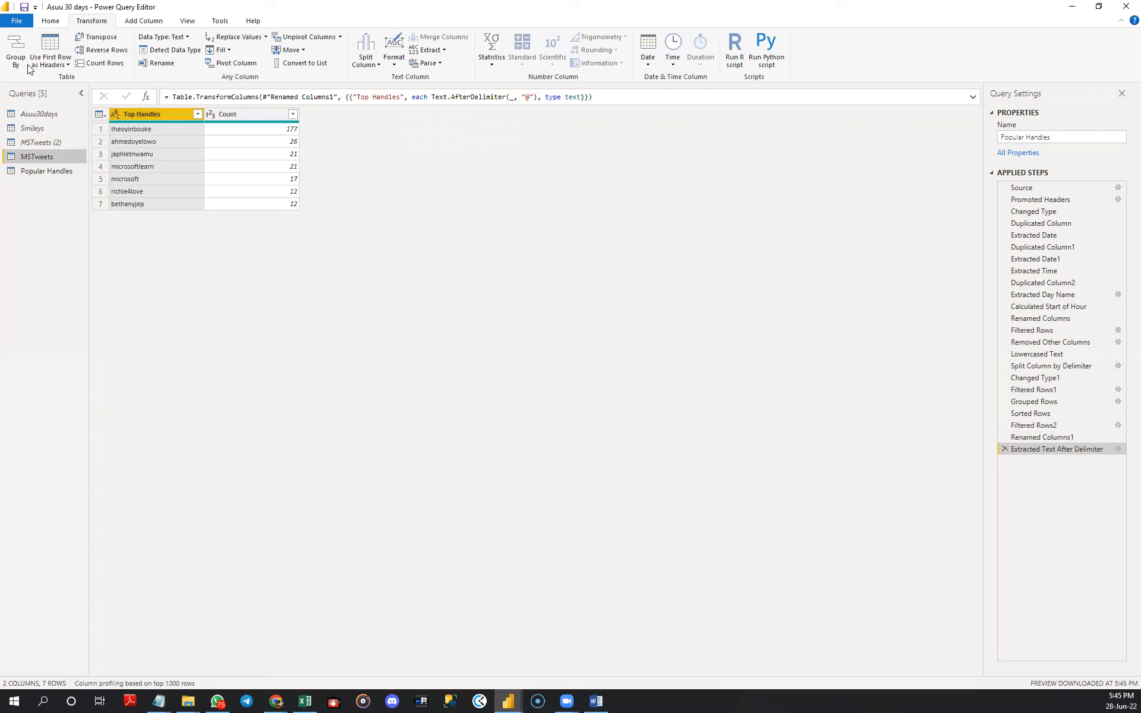
{"action": "scroll", "coordinate": [33, 62], "scroll_direction": "up", "scroll_amount": 1}
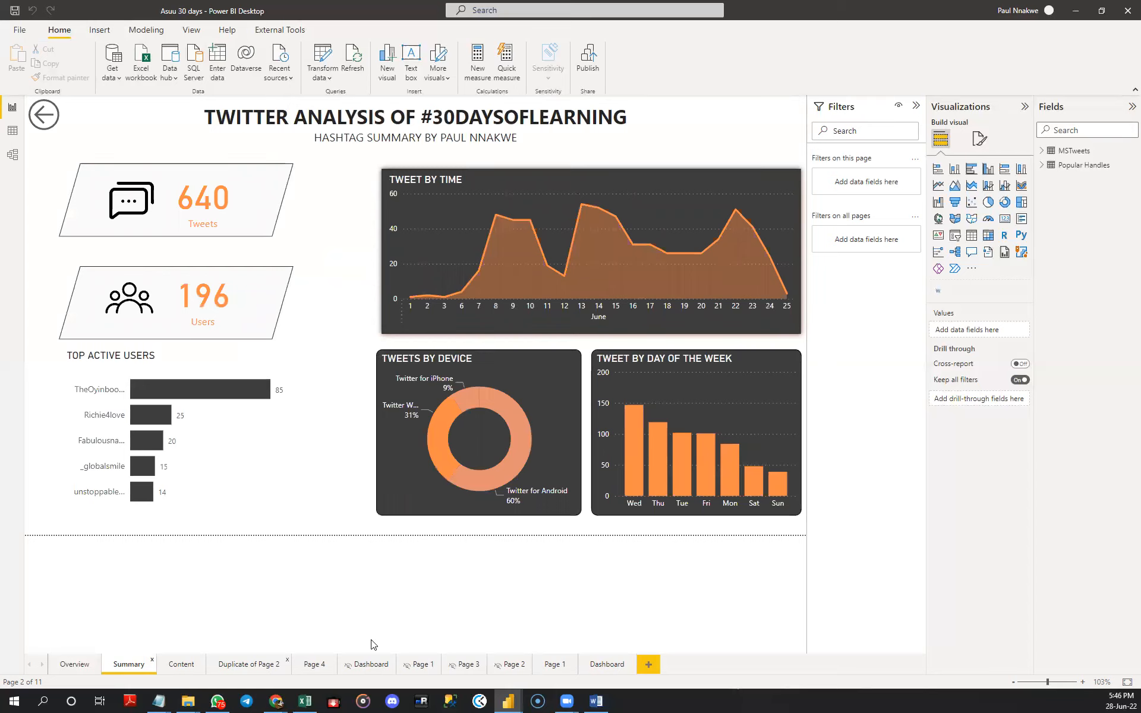
- Set the pexels-photo-6238015 image as the canvas background of the blank Page 1, with 0% transparency
{"action": "left_click", "coordinate": [554, 664]}
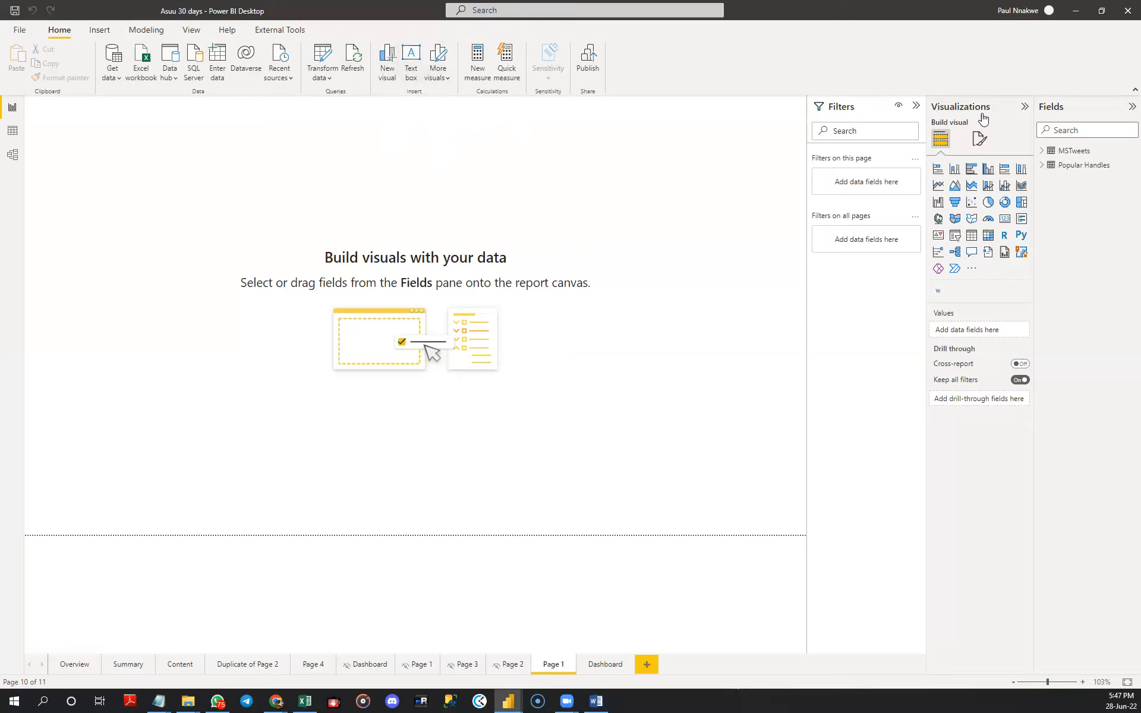
{"action": "left_click", "coordinate": [980, 139]}
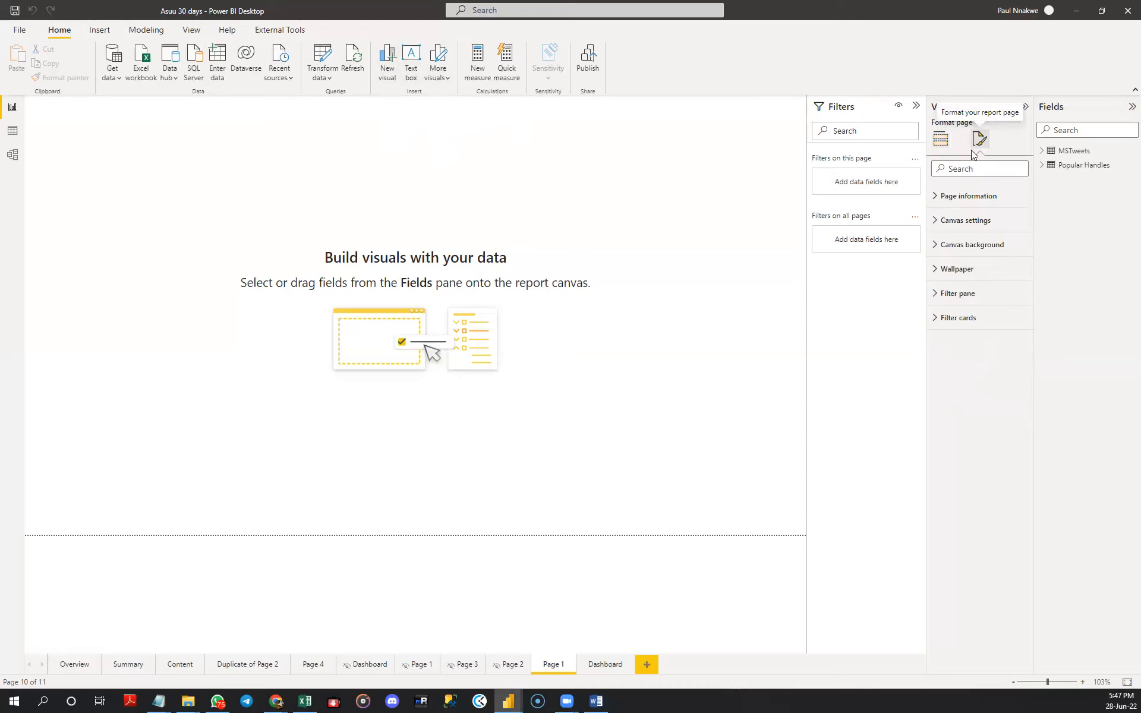
{"action": "left_click", "coordinate": [952, 245]}
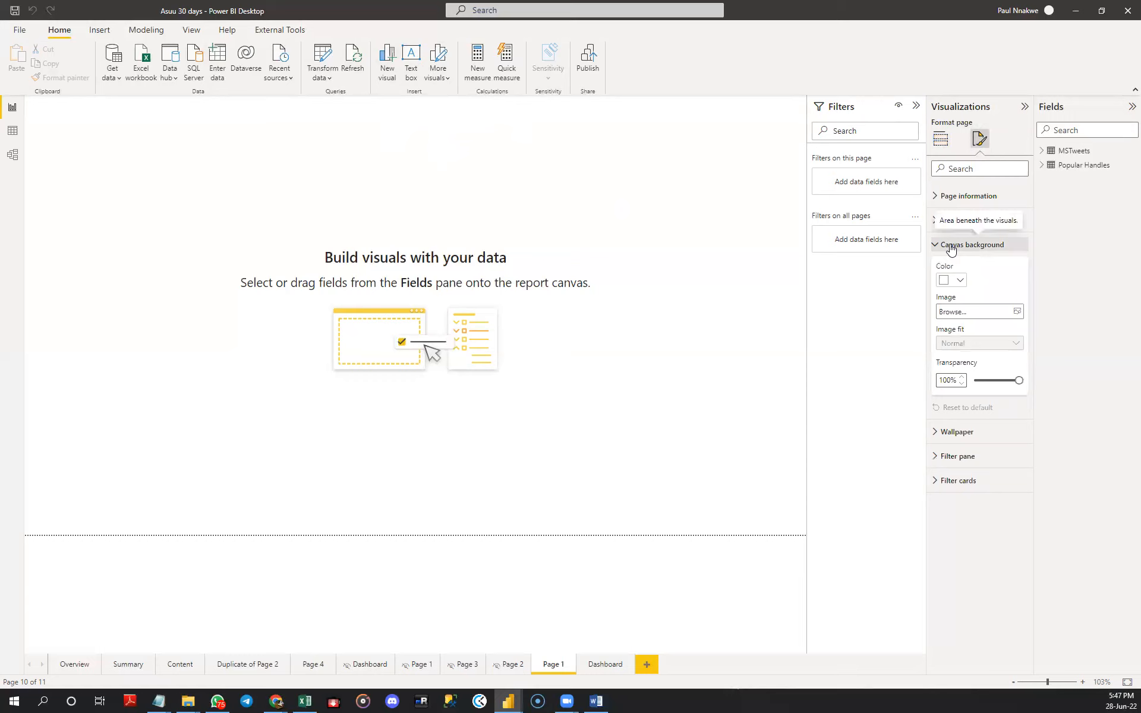
{"action": "left_click", "coordinate": [1012, 315]}
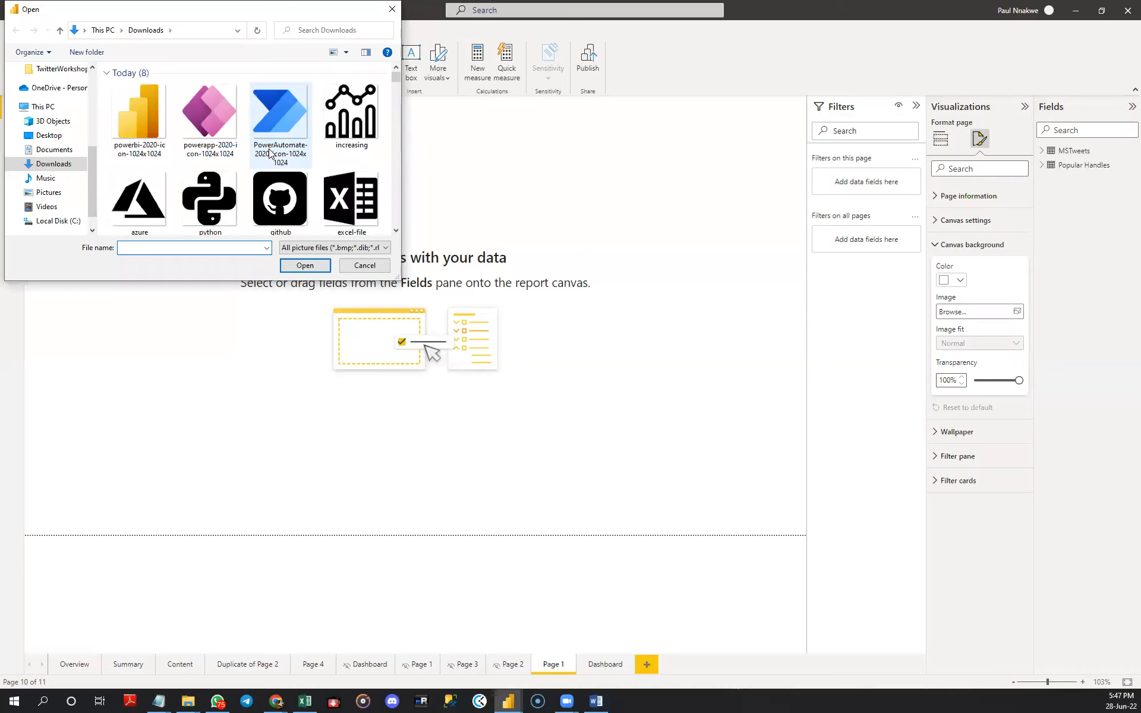
{"action": "scroll", "coordinate": [270, 153], "scroll_direction": "down", "scroll_amount": 2}
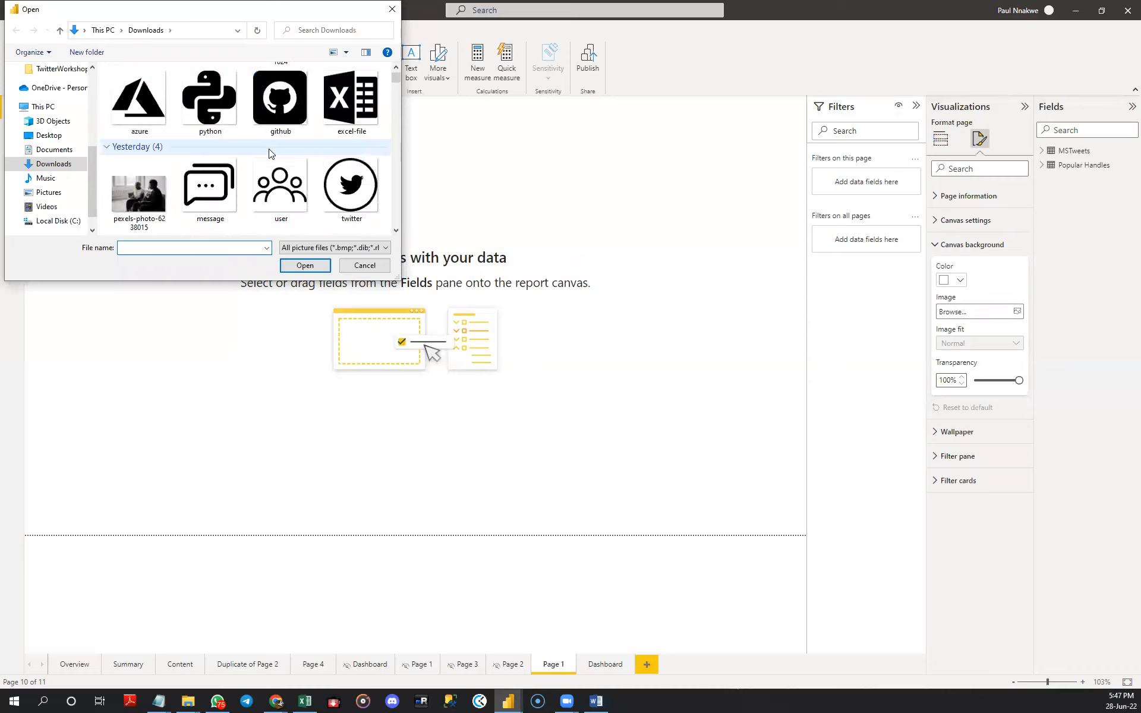
{"action": "double_click", "coordinate": [139, 191]}
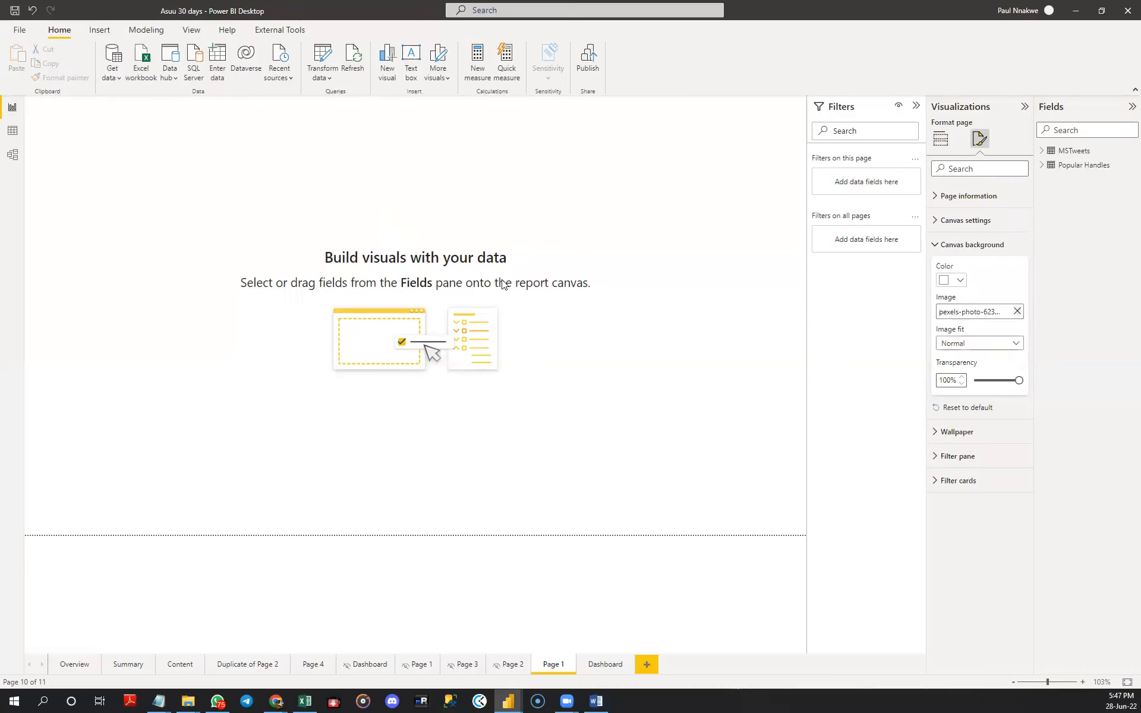
{"action": "left_click", "coordinate": [975, 380]}
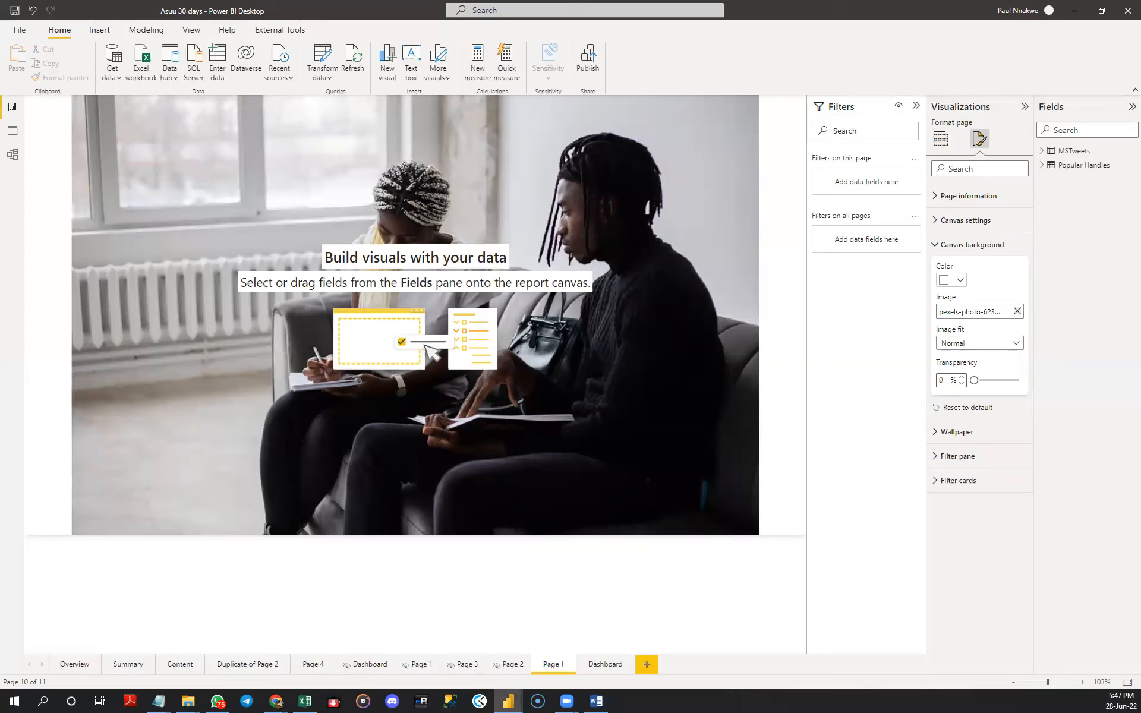
{"action": "left_click", "coordinate": [416, 219]}
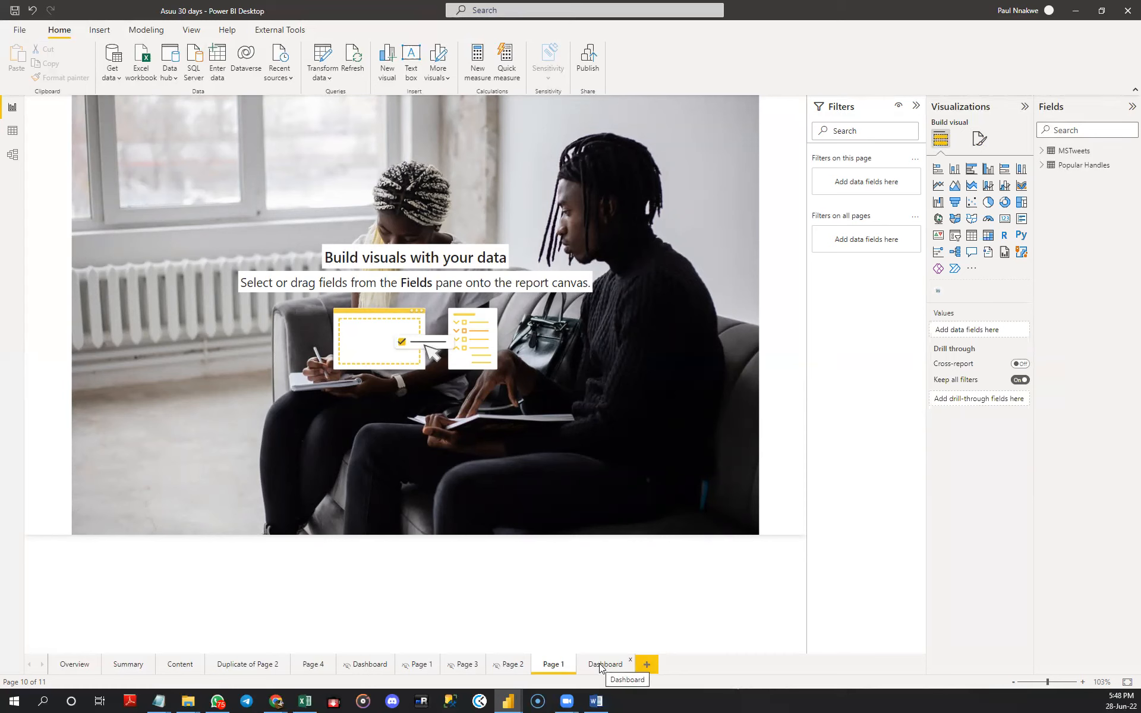
- Add two blank report pages and place both between Page 1 and the last Dashboard page
{"action": "left_click", "coordinate": [649, 666]}
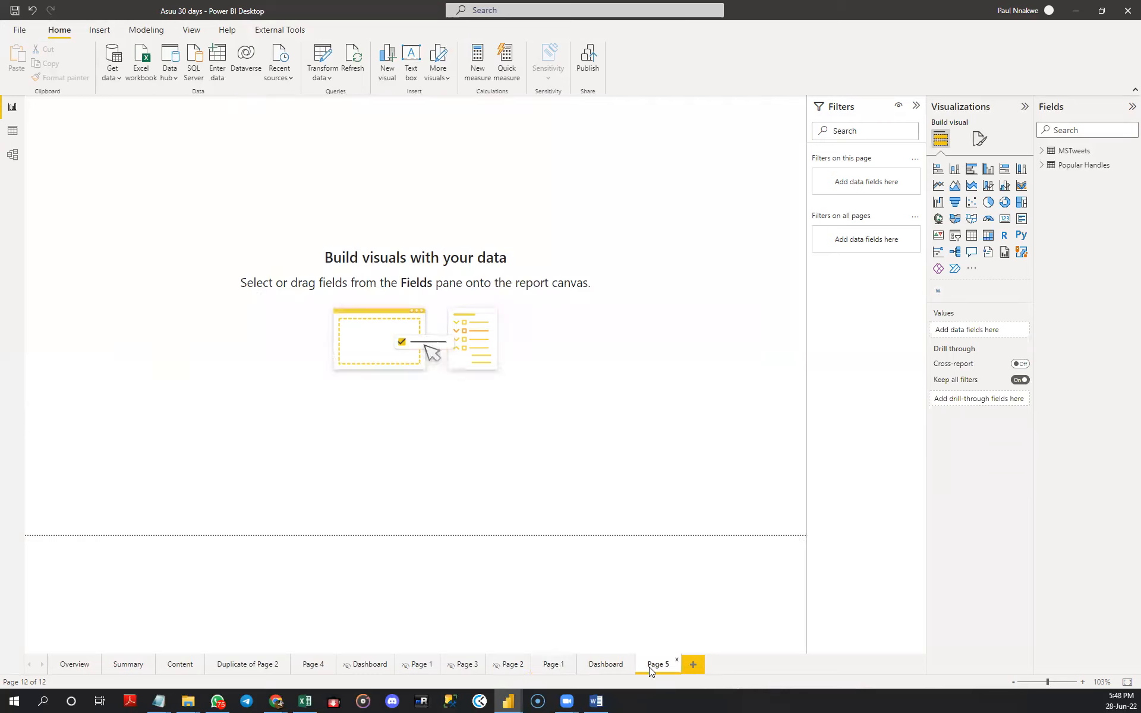
{"action": "left_click_drag", "start_coordinate": [657, 665], "coordinate": [601, 667]}
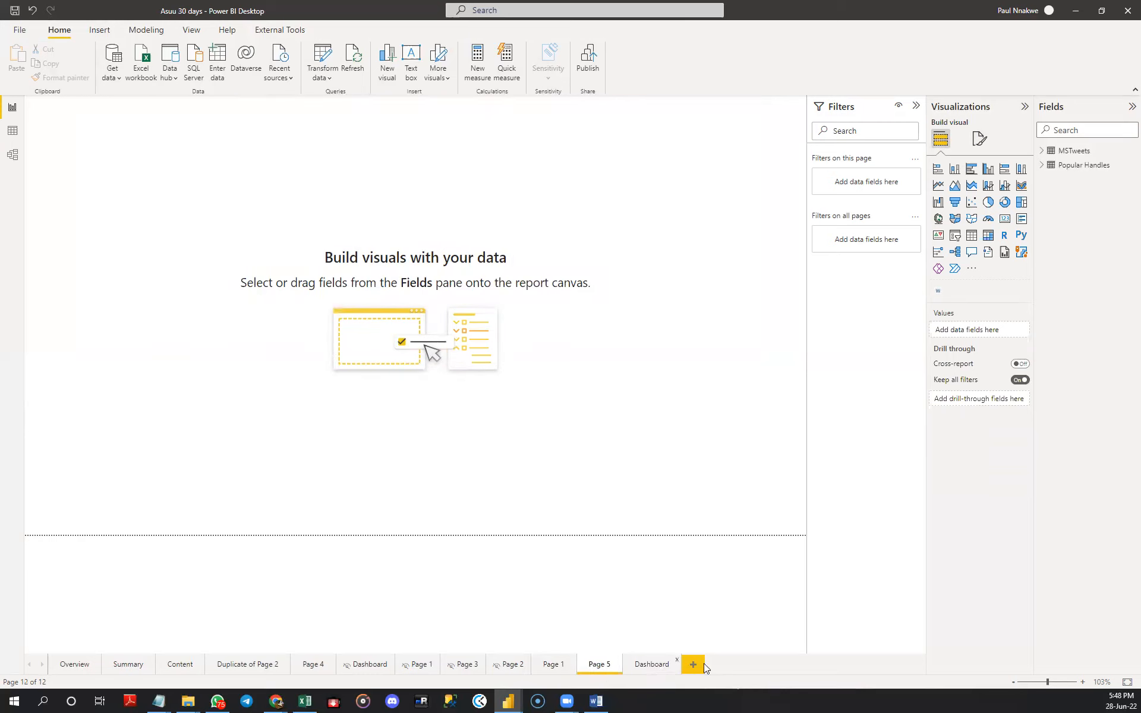
{"action": "left_click", "coordinate": [691, 664]}
{"action": "left_click_drag", "start_coordinate": [675, 667], "coordinate": [645, 667]}
- Rename Page 5 as Tweet Summary
{"action": "left_click", "coordinate": [598, 669]}
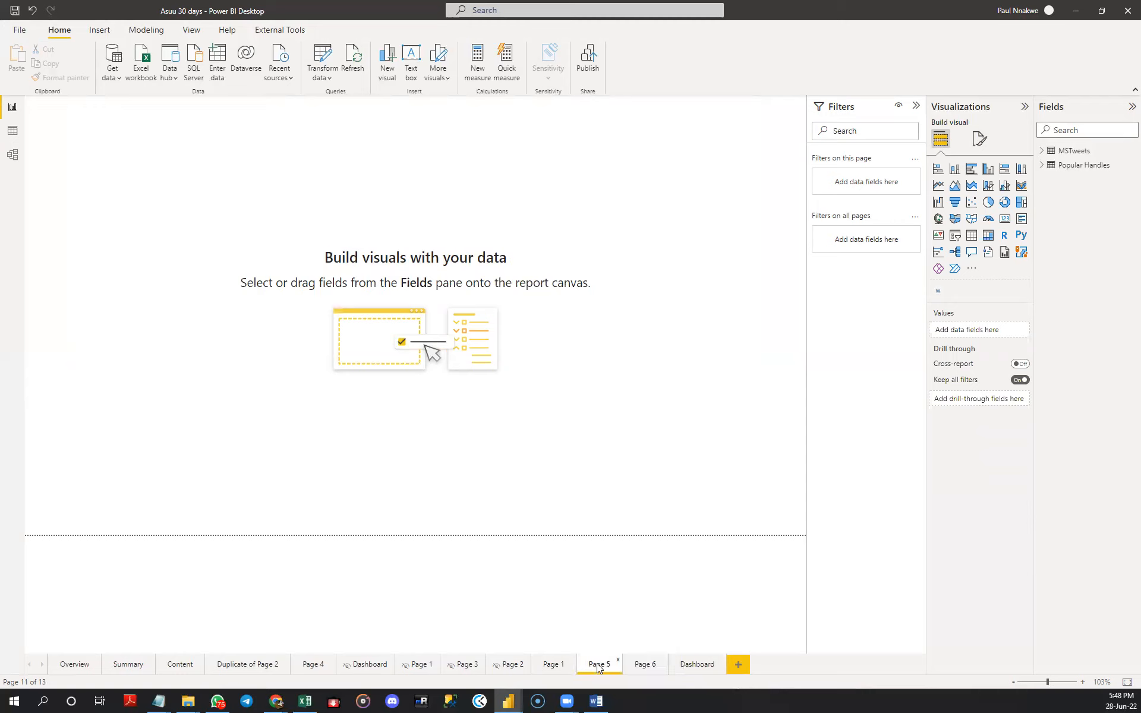
{"action": "double_click", "coordinate": [598, 667]}
{"action": "type", "text": "Tweet Summary"}
{"action": "key", "text": "Return"}
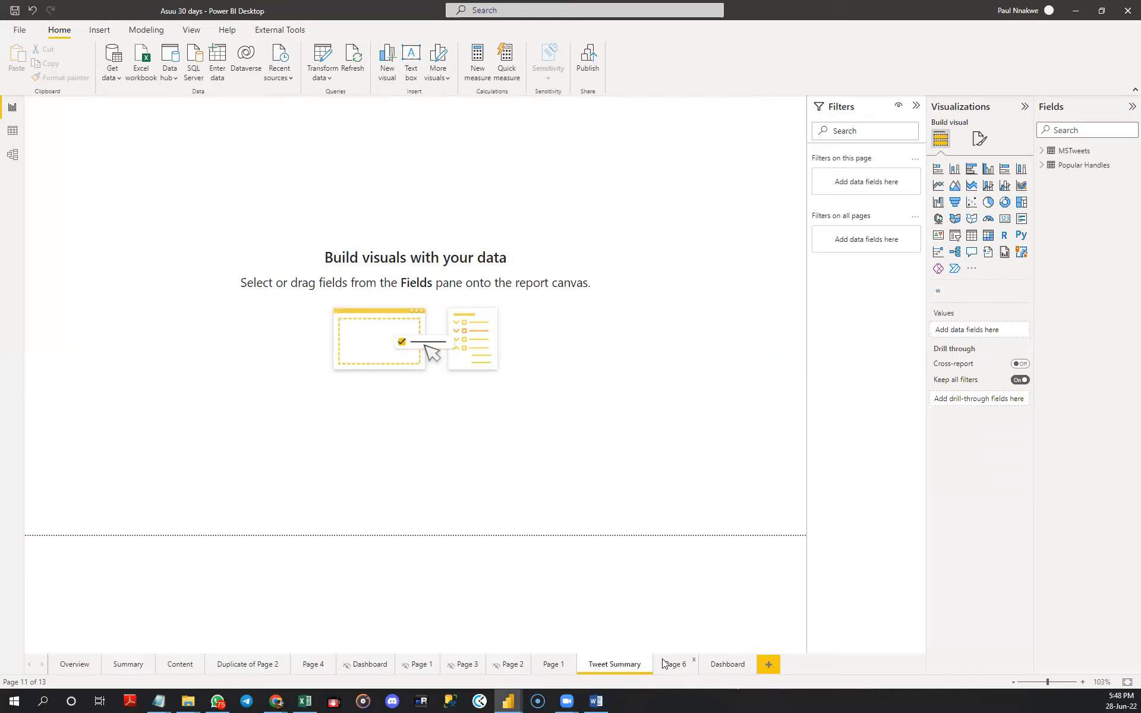
- Rename Page 6 as Content Analysis
{"action": "left_click", "coordinate": [667, 665]}
{"action": "double_click", "coordinate": [667, 665]}
{"action": "type", "text": "Content"}
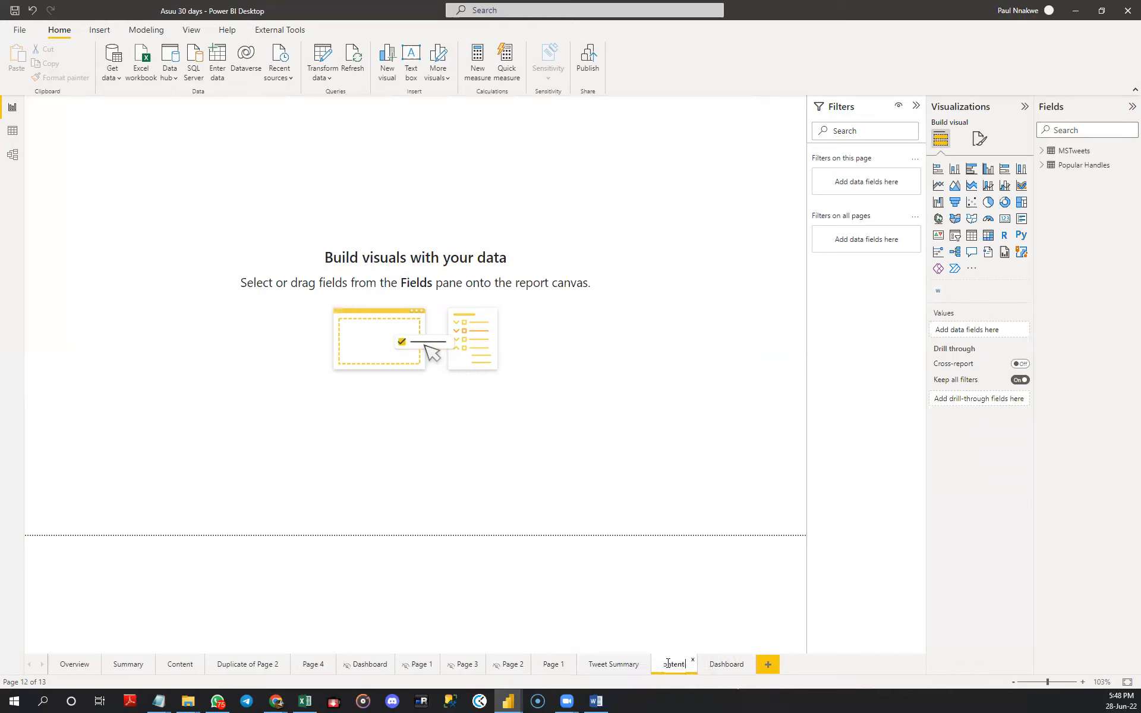
{"action": "type", "text": " Analysis"}
{"action": "key", "text": "Return"}
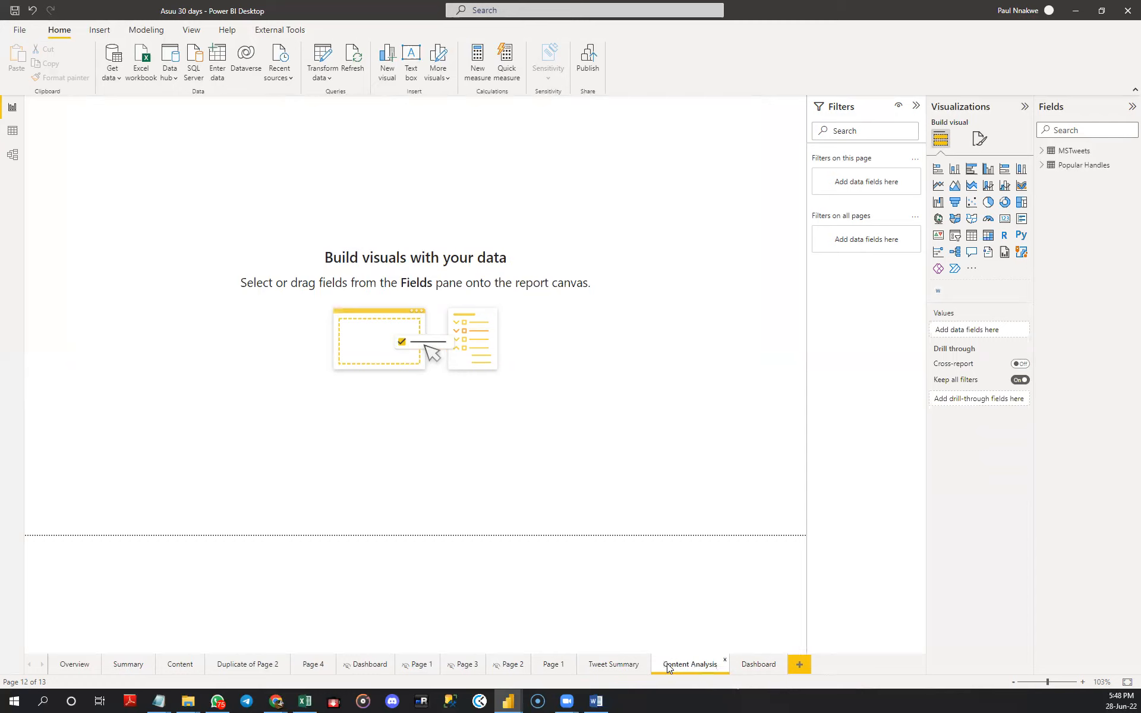
- Rename the Page 1 that has the photo background as Intro
{"action": "left_click", "coordinate": [613, 665]}
{"action": "left_click", "coordinate": [553, 665]}
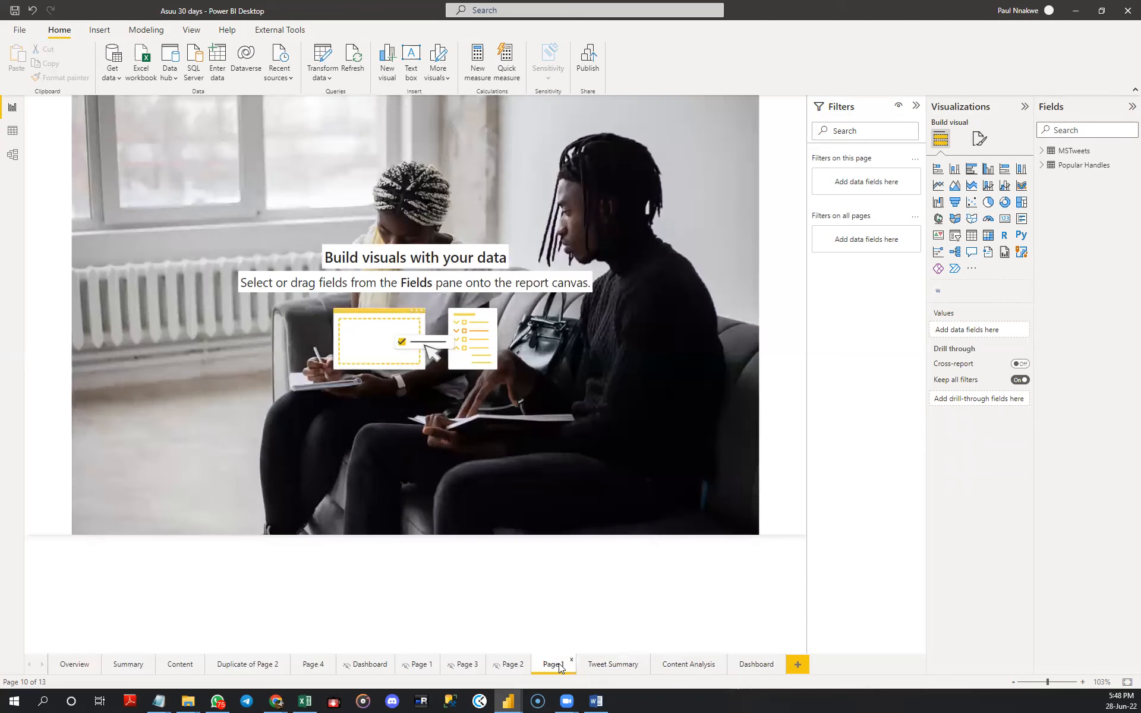
{"action": "double_click", "coordinate": [558, 667]}
{"action": "type", "text": "Intro"}
{"action": "key", "text": "Return"}
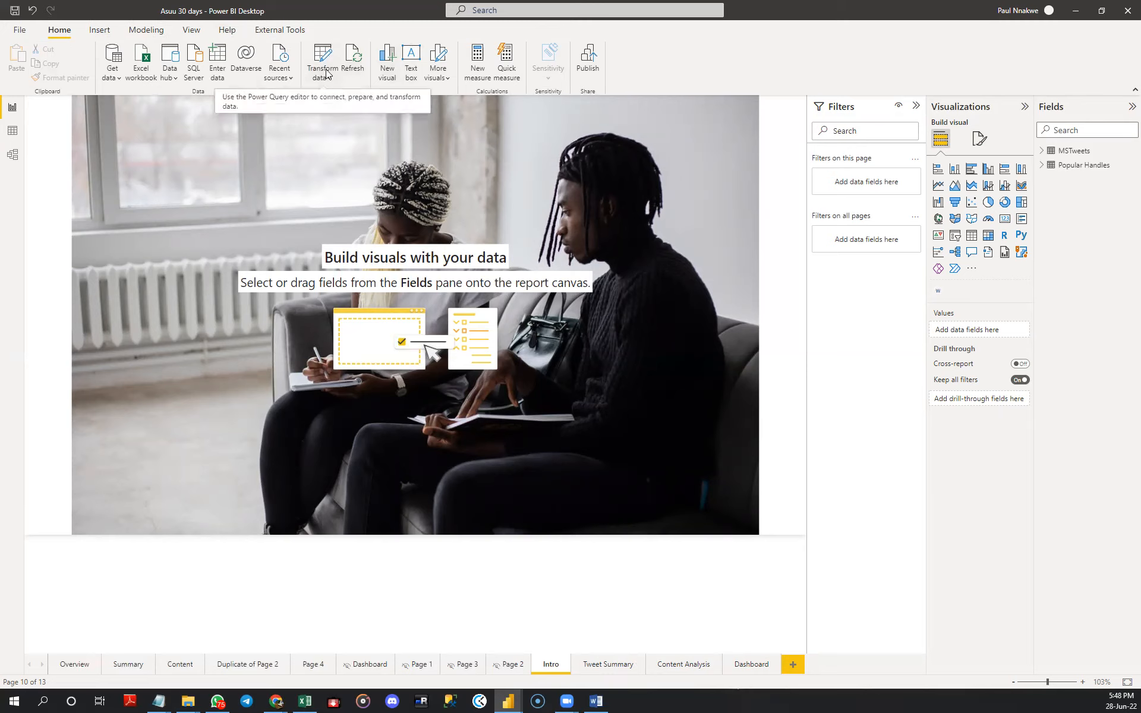
{"action": "left_click", "coordinate": [99, 29]}
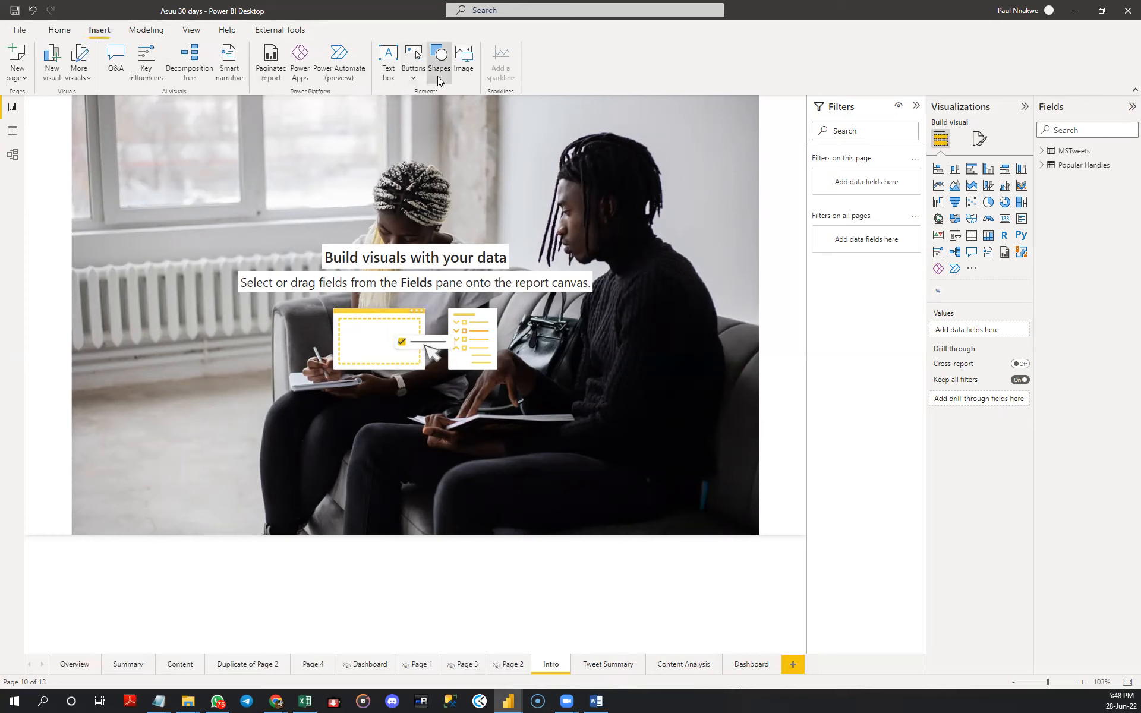
{"action": "left_click", "coordinate": [439, 60]}
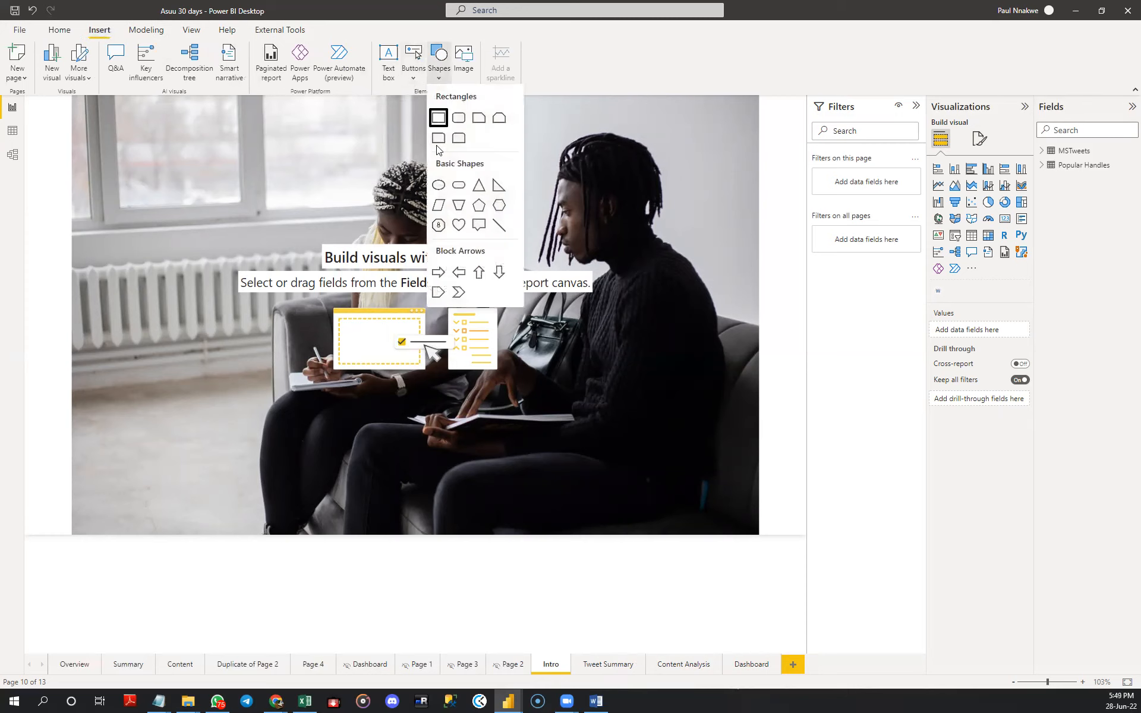
{"action": "left_click", "coordinate": [556, 121]}
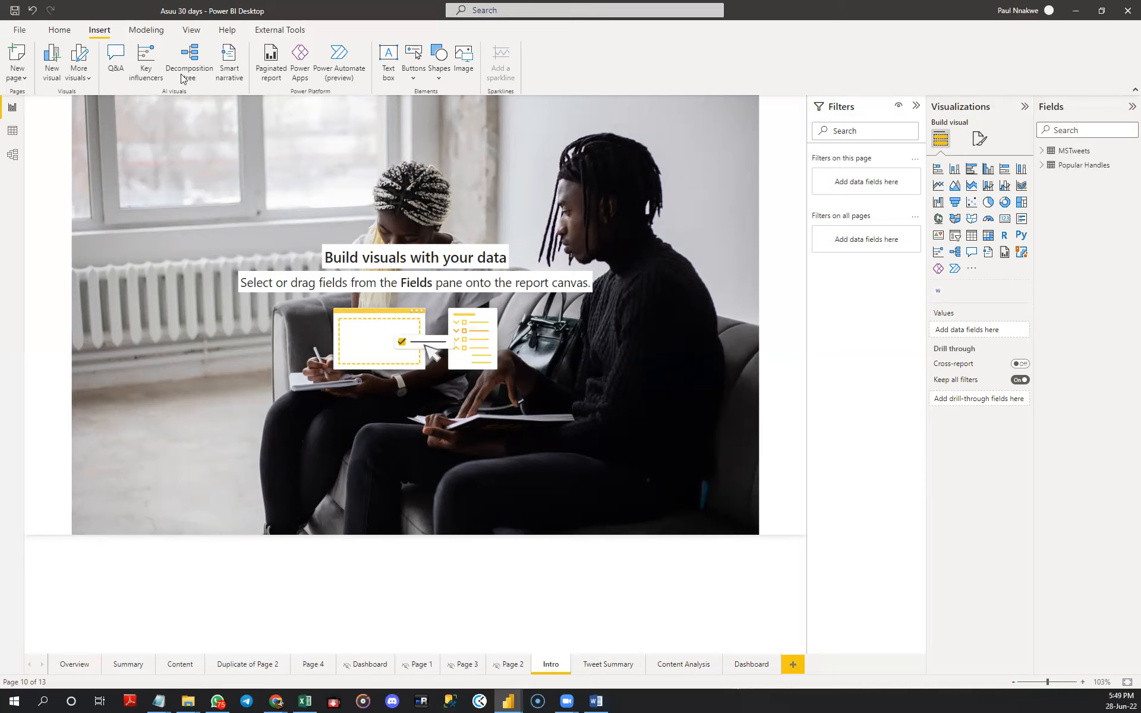
- Open the customization settings of the current report theme
{"action": "left_click", "coordinate": [190, 30]}
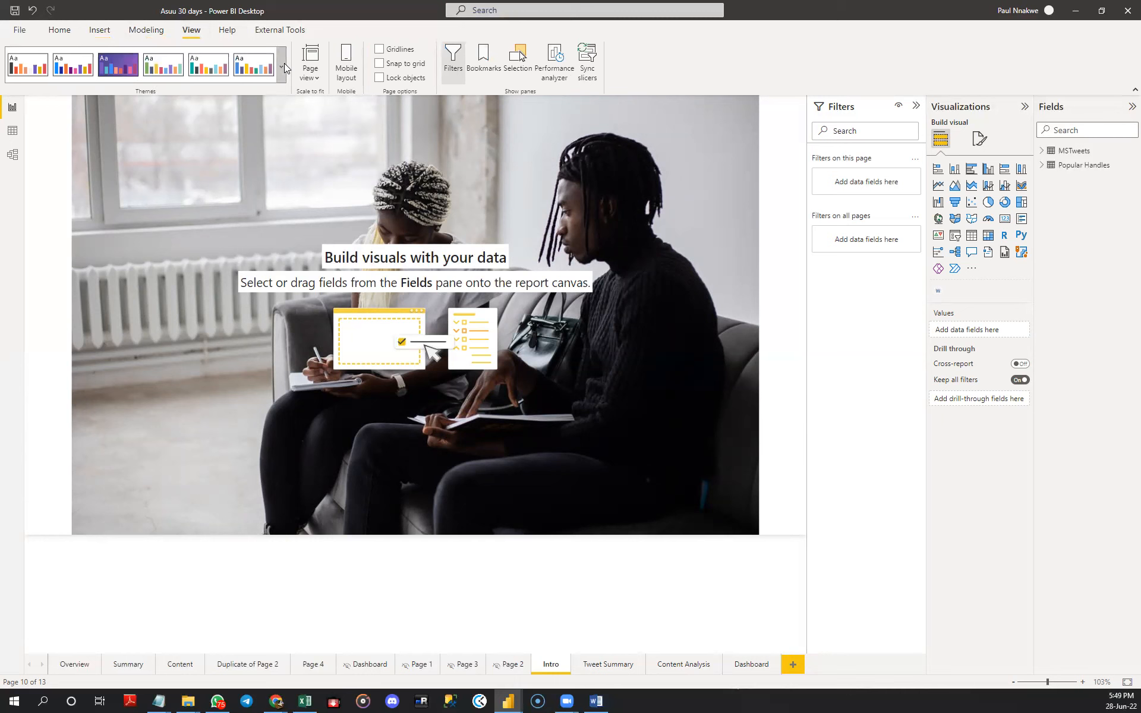
{"action": "left_click", "coordinate": [282, 65]}
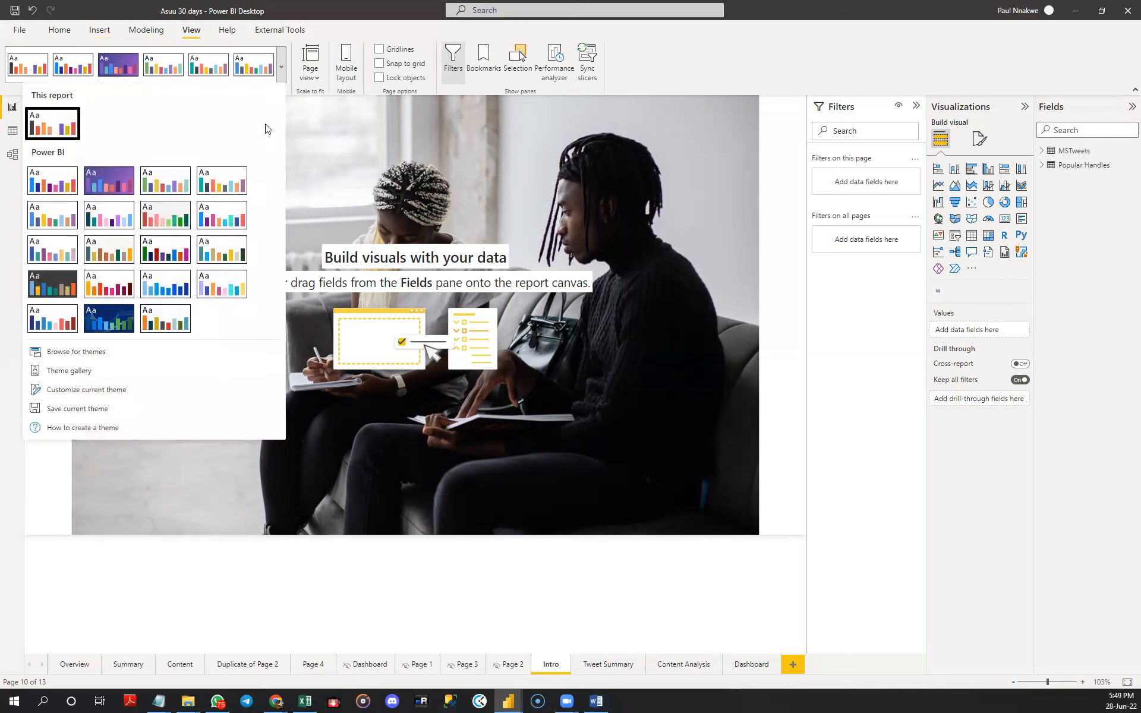
{"action": "left_click", "coordinate": [98, 392]}
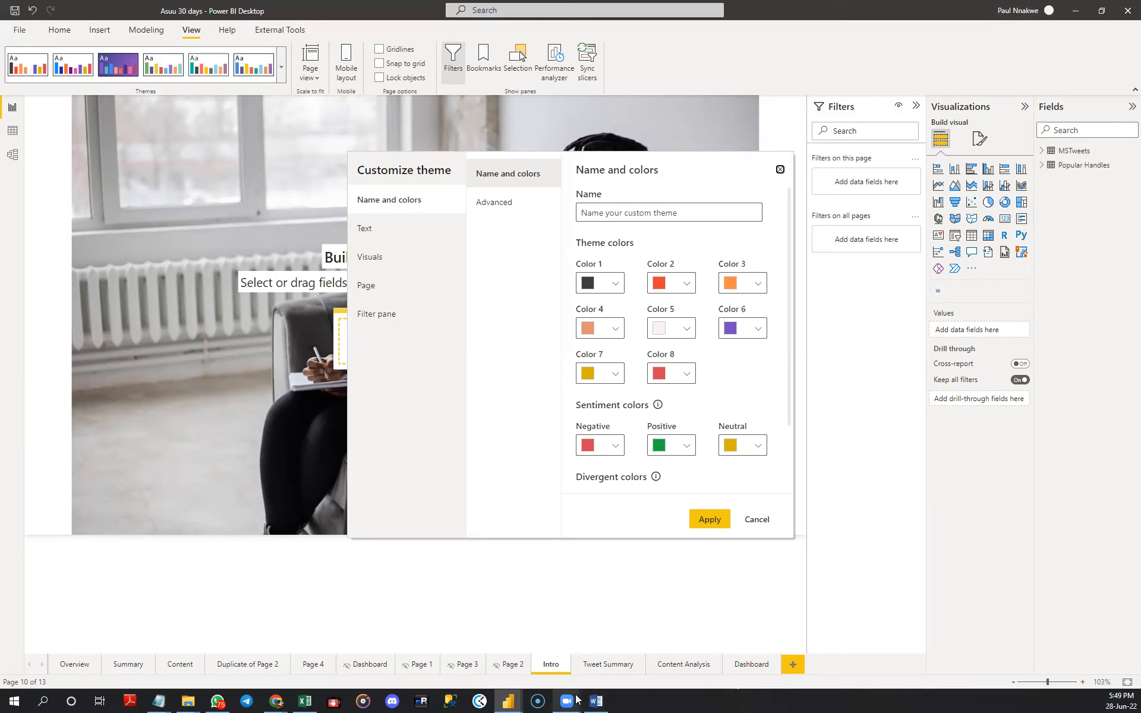
- Switch to Chrome and open colorhunt.co to look at colour palettes
{"action": "mouse_move", "coordinate": [275, 701]}
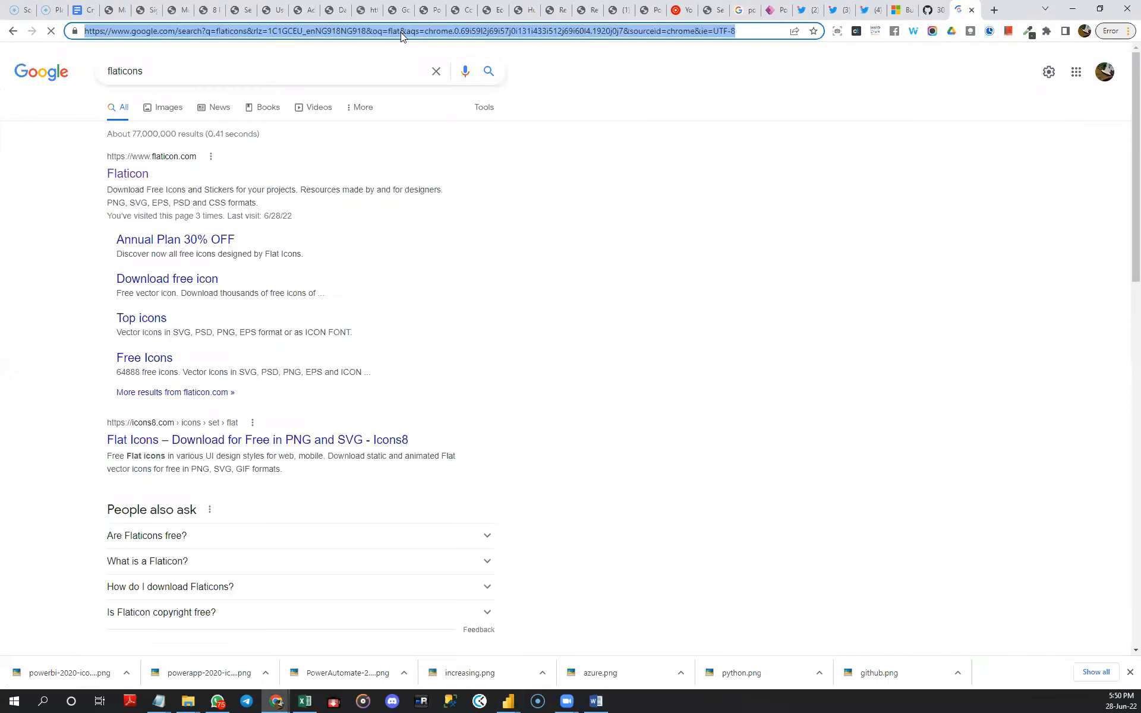
{"action": "type", "text": "colorhunt."}
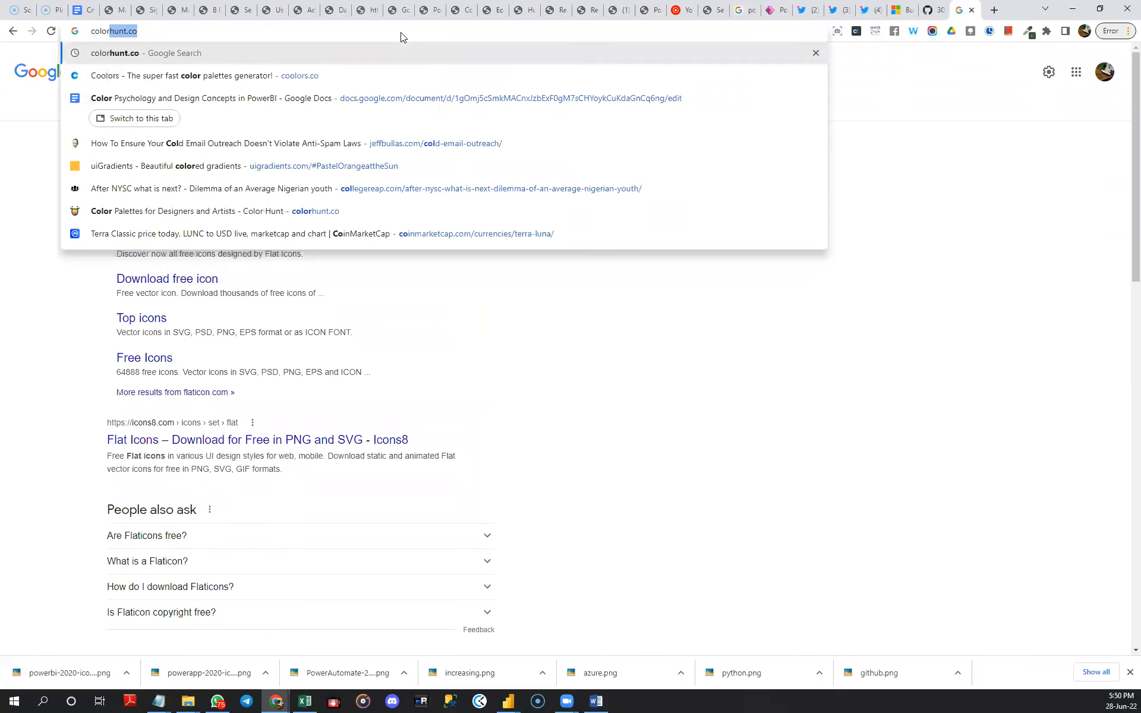
{"action": "type", "text": "co"}
{"action": "key", "text": "Return"}
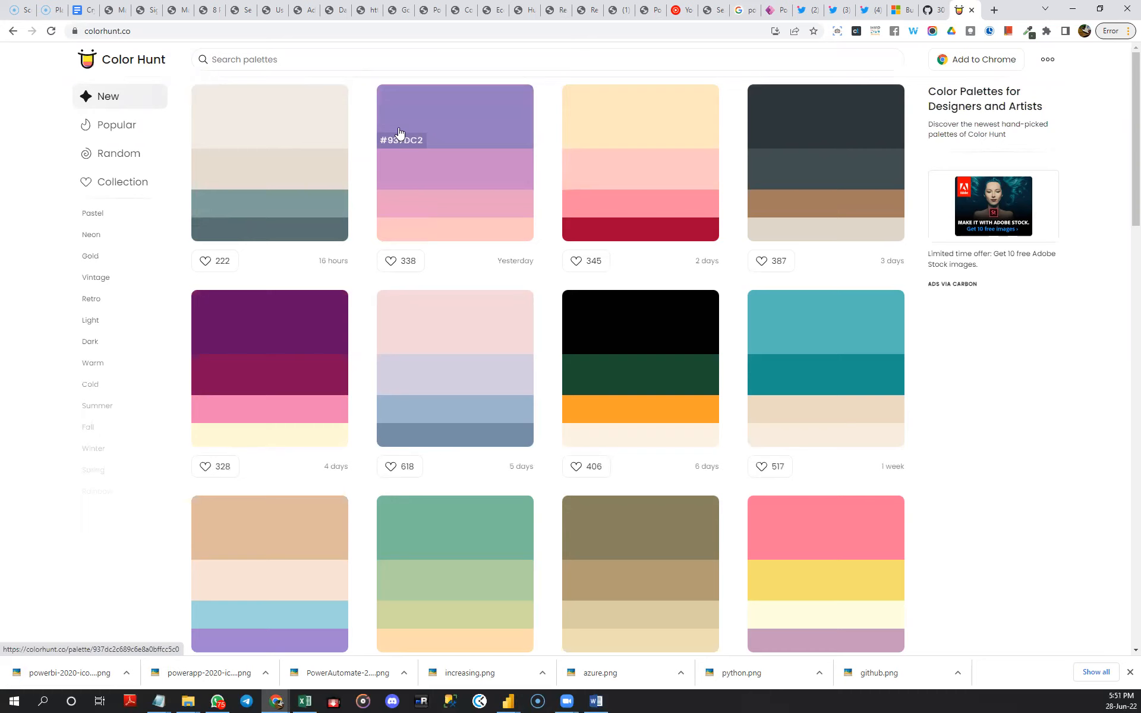
- Open the palette generator at coolors.co and return to Power BI Desktop
{"action": "double_click", "coordinate": [482, 31]}
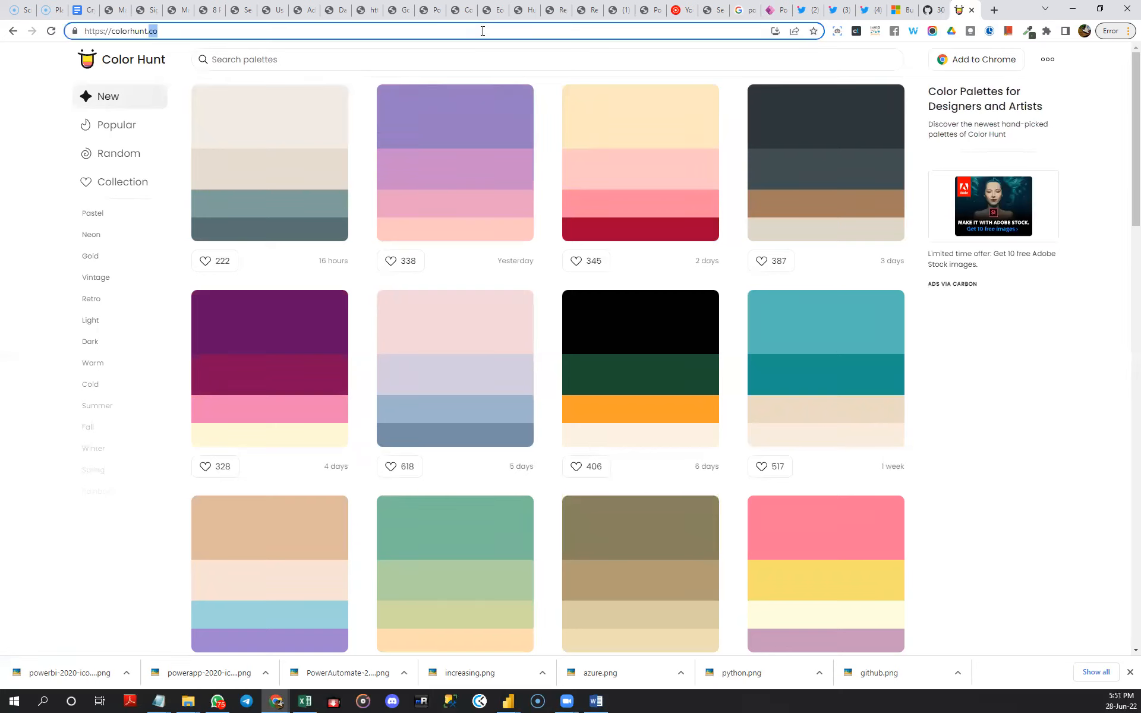
{"action": "key", "text": "ctrl+a"}
{"action": "type", "text": "coo"}
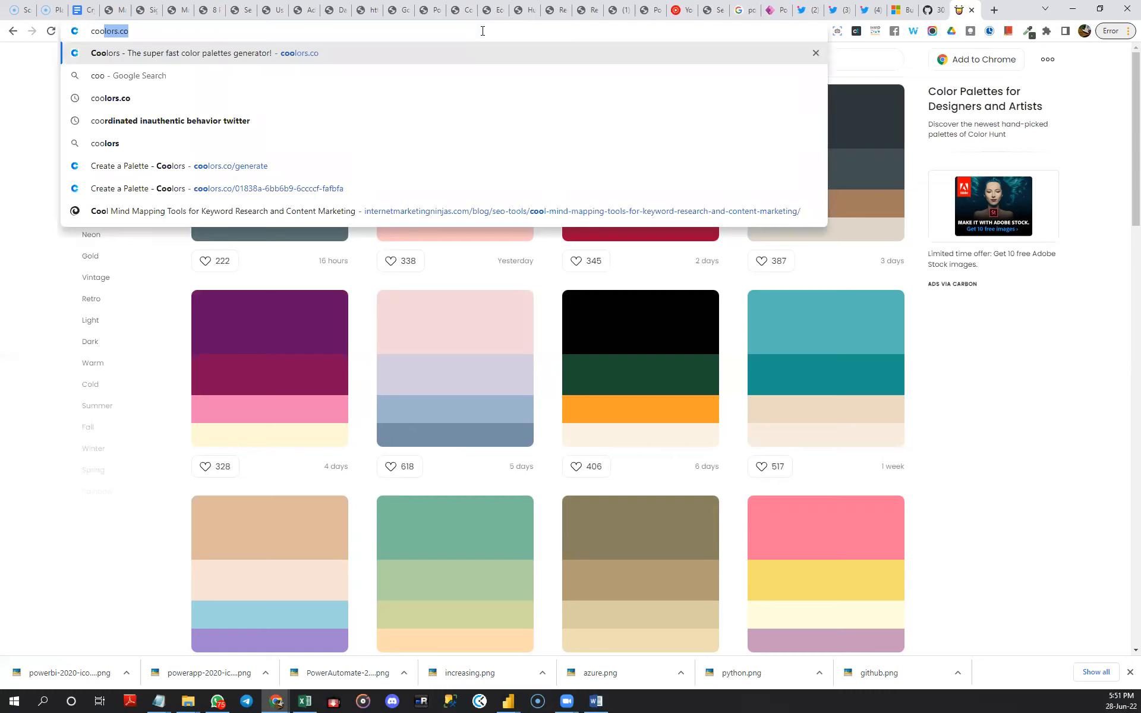
{"action": "key", "text": "Return"}
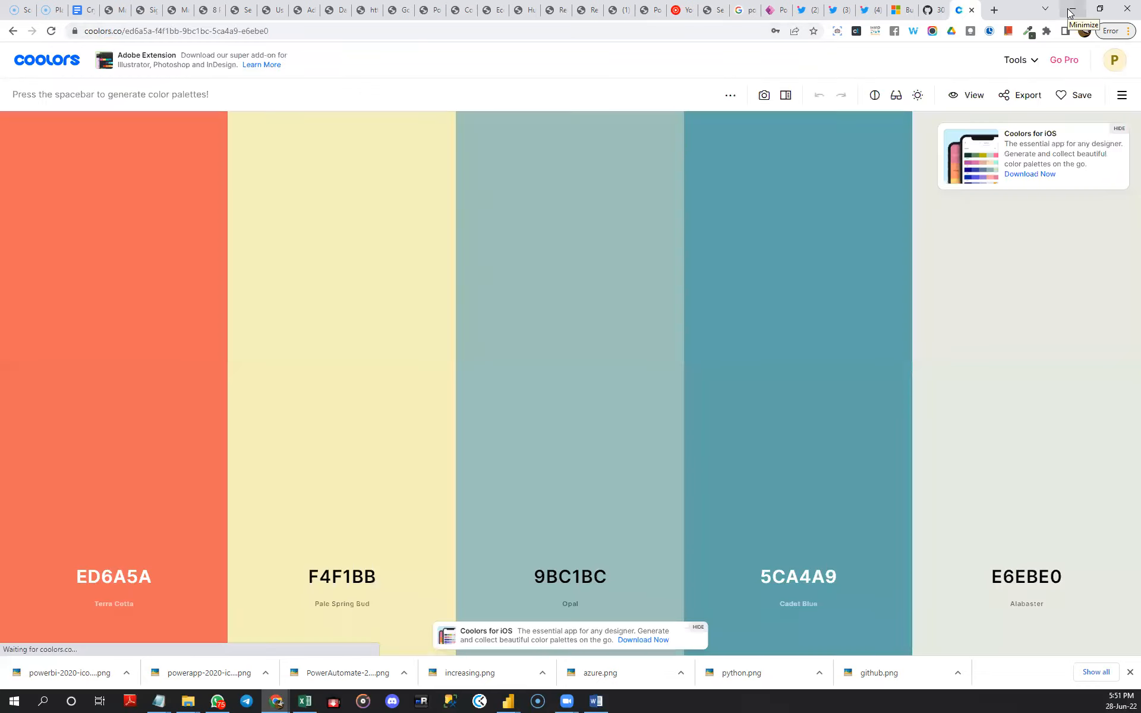
{"action": "left_click", "coordinate": [1069, 12]}
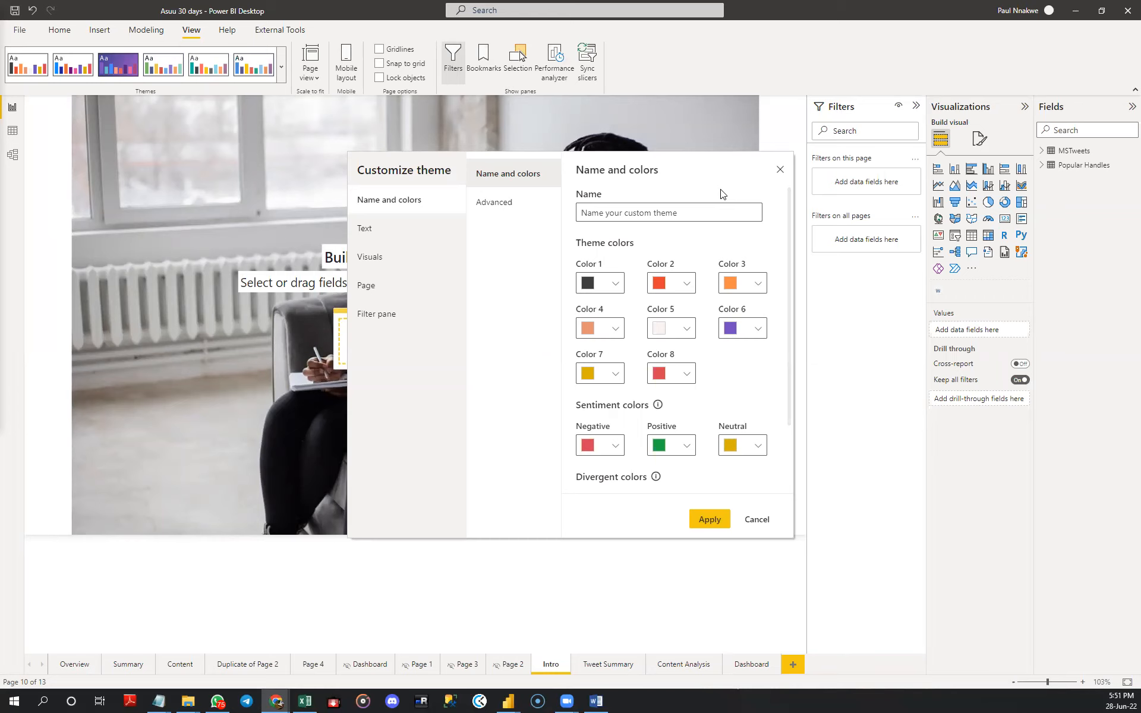
- View the colour picker for theme Color 1 and leave the theme customization without applying anything
{"action": "left_click", "coordinate": [617, 286]}
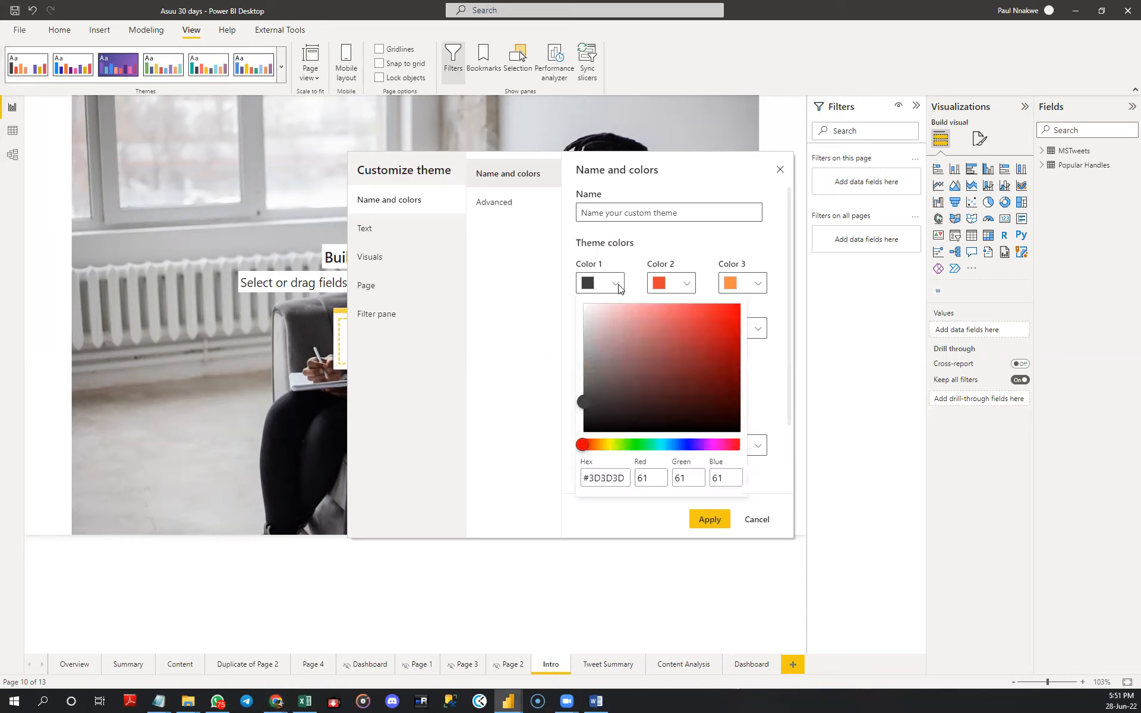
{"action": "left_click", "coordinate": [736, 245]}
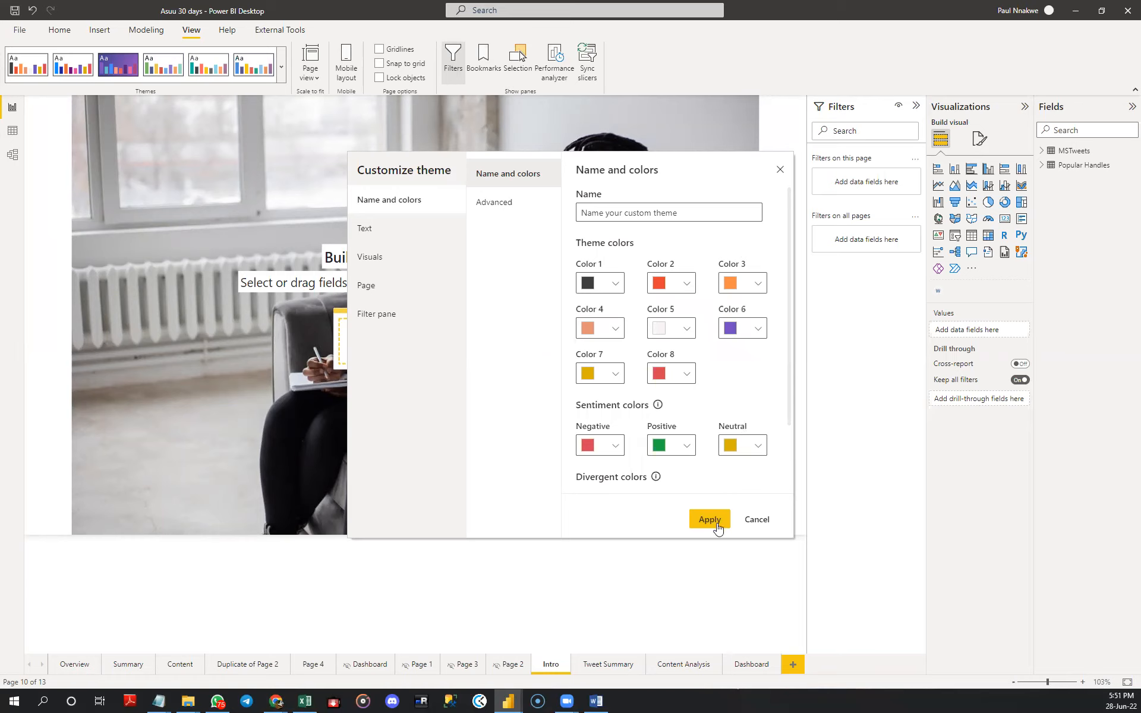
{"action": "left_click", "coordinate": [750, 527]}
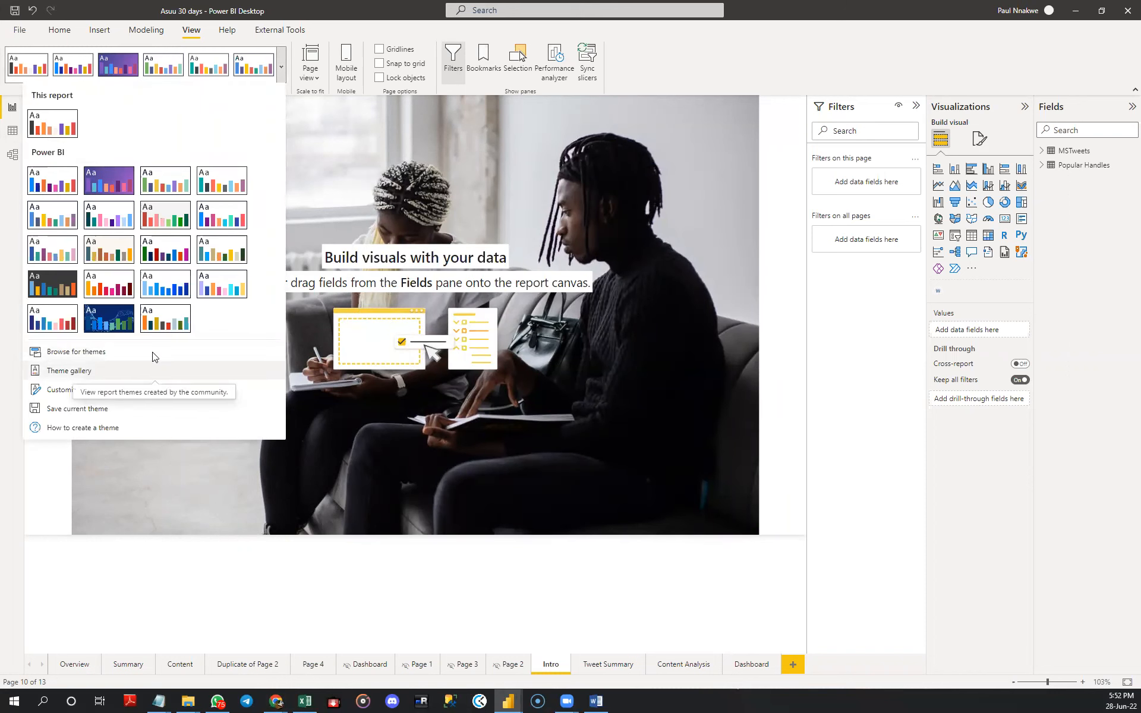
- Import a saved theme file into the report and dismiss the import confirmation
{"action": "left_click", "coordinate": [175, 352]}
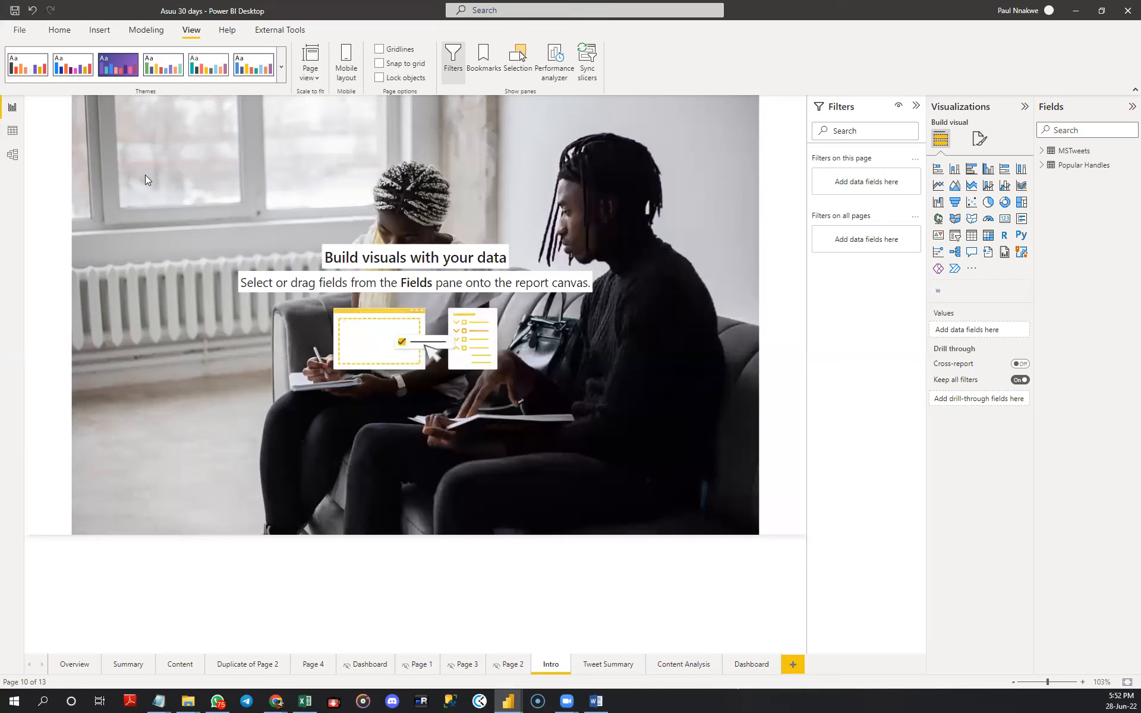
{"action": "double_click", "coordinate": [141, 129]}
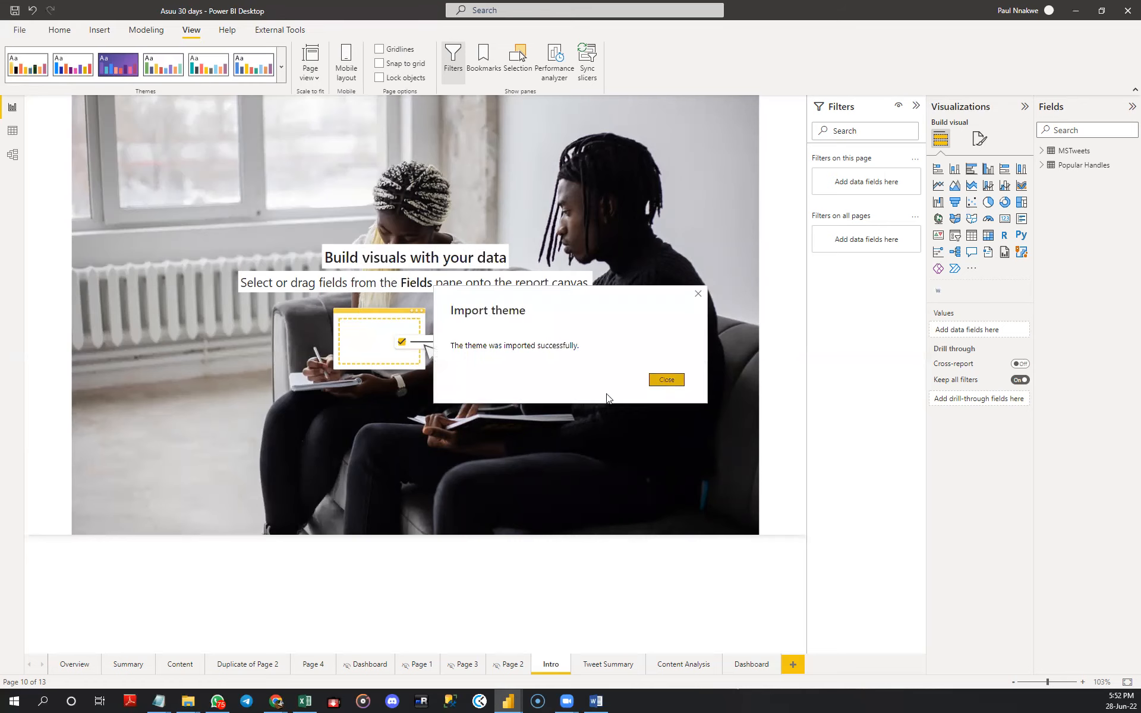
{"action": "key", "text": "Return"}
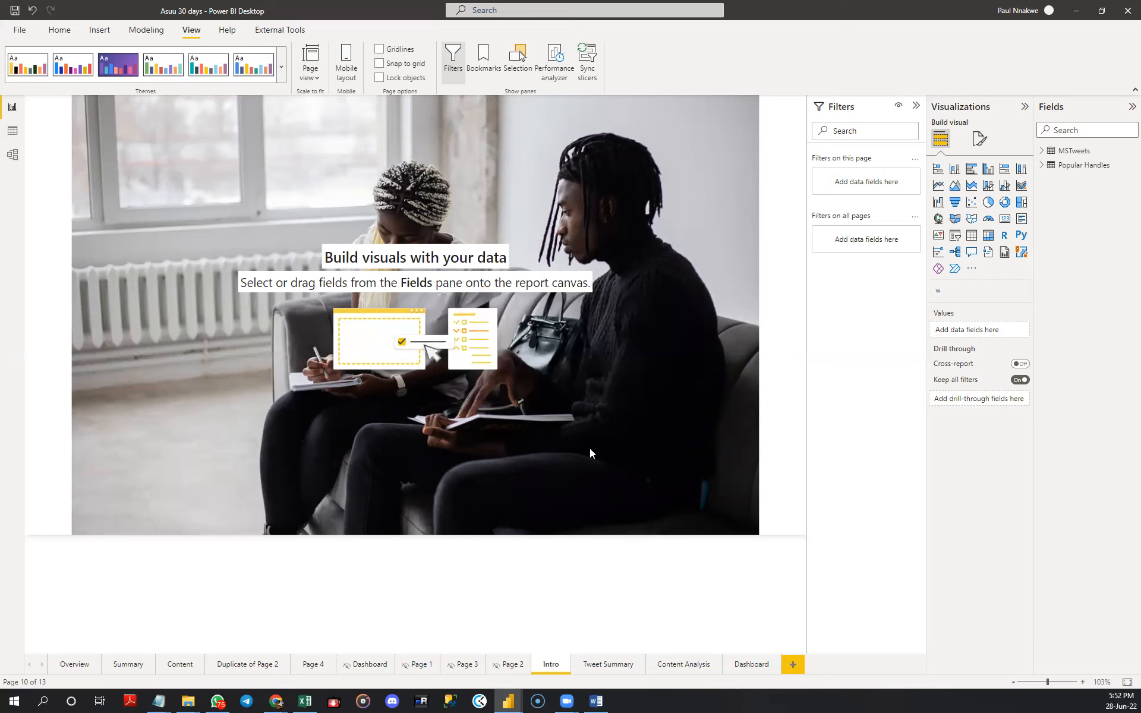
- Insert a rectangle shape on the Intro page and place it in the lower-left corner of the canvas
{"action": "left_click", "coordinate": [60, 29]}
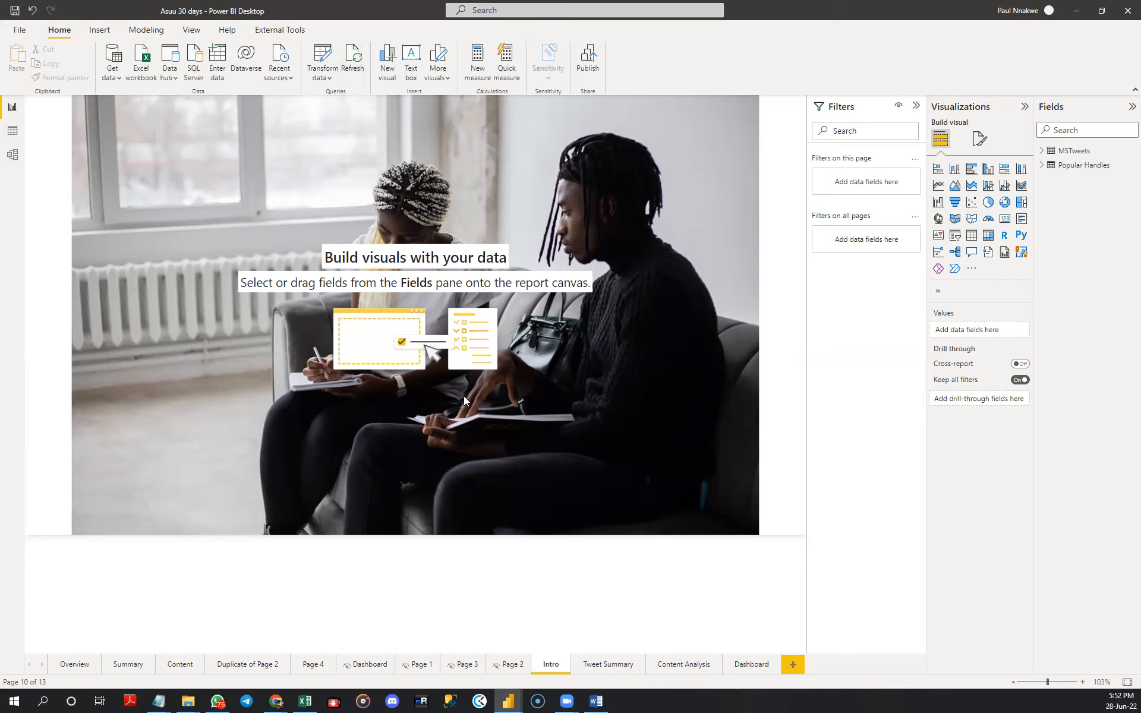
{"action": "left_click", "coordinate": [410, 73]}
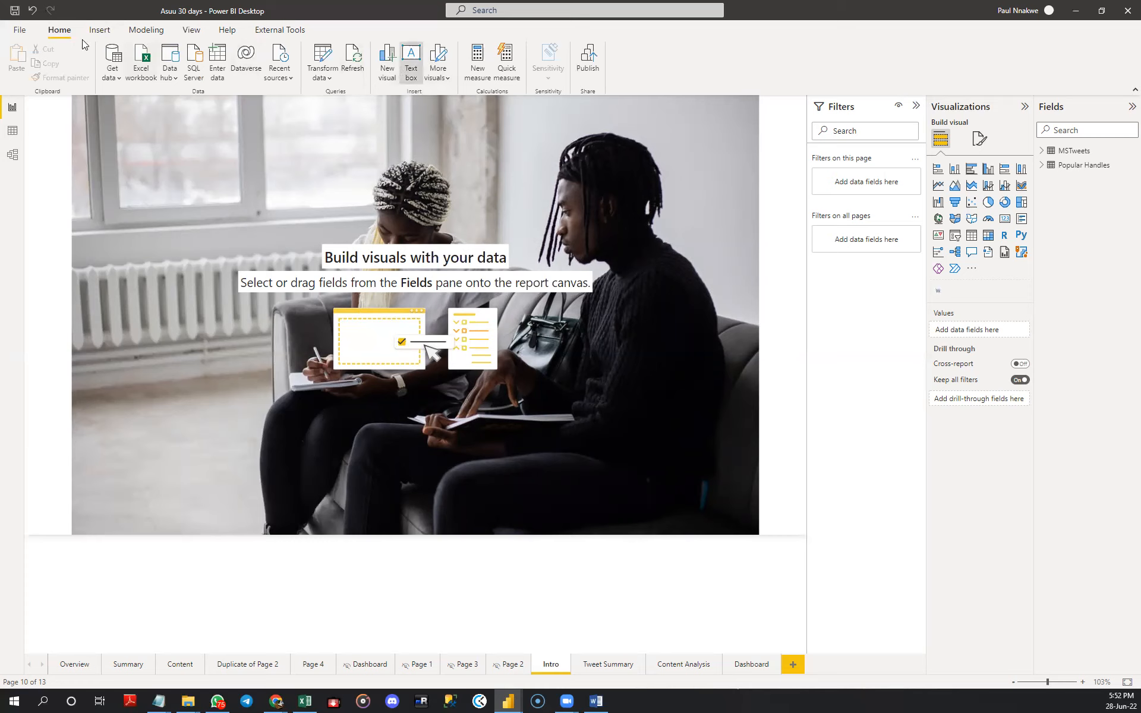
{"action": "left_click", "coordinate": [99, 31]}
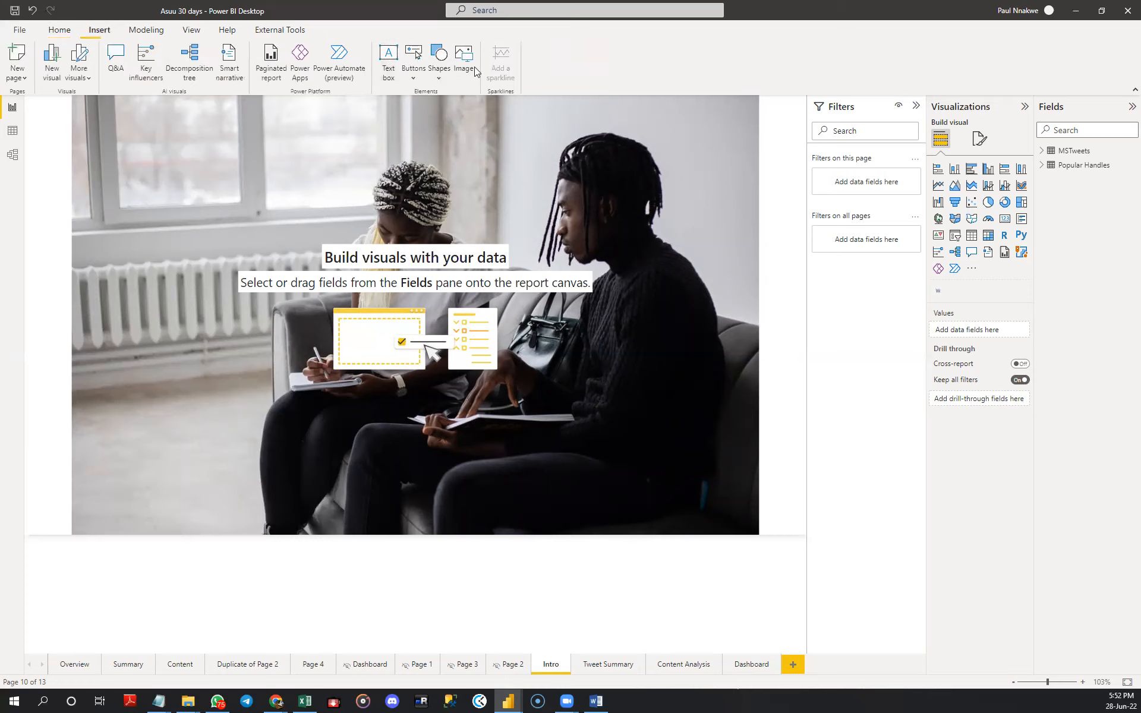
{"action": "left_click", "coordinate": [435, 76]}
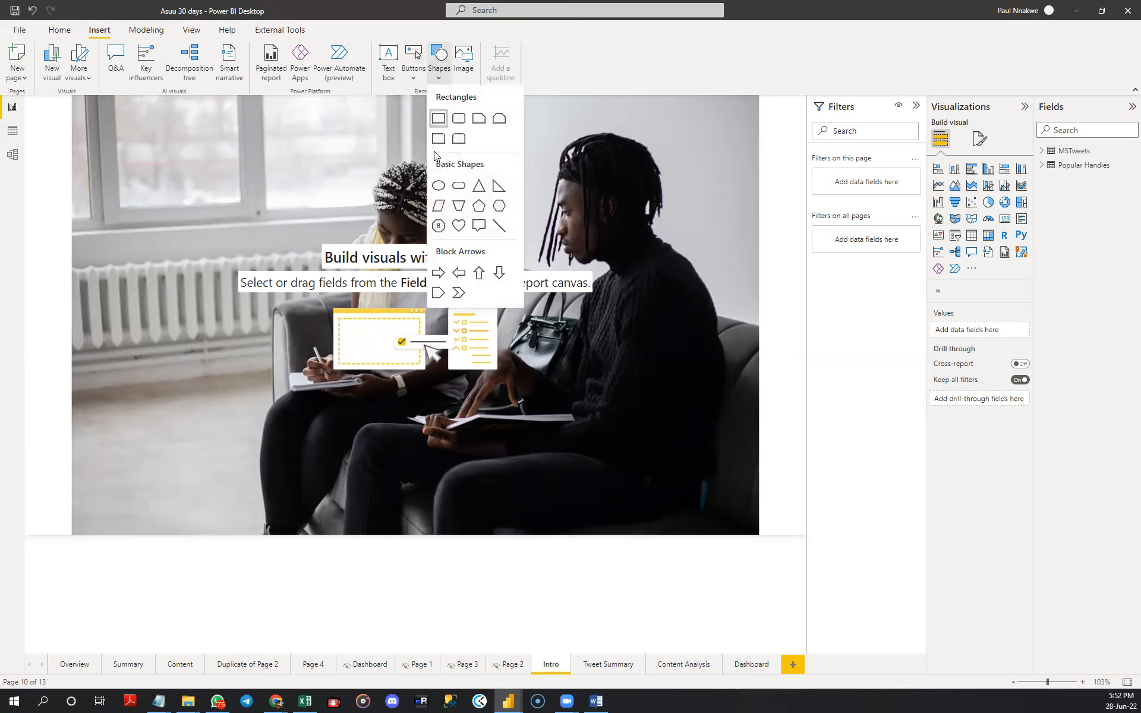
{"action": "left_click", "coordinate": [437, 119]}
{"action": "left_click_drag", "start_coordinate": [121, 213], "coordinate": [164, 481]}
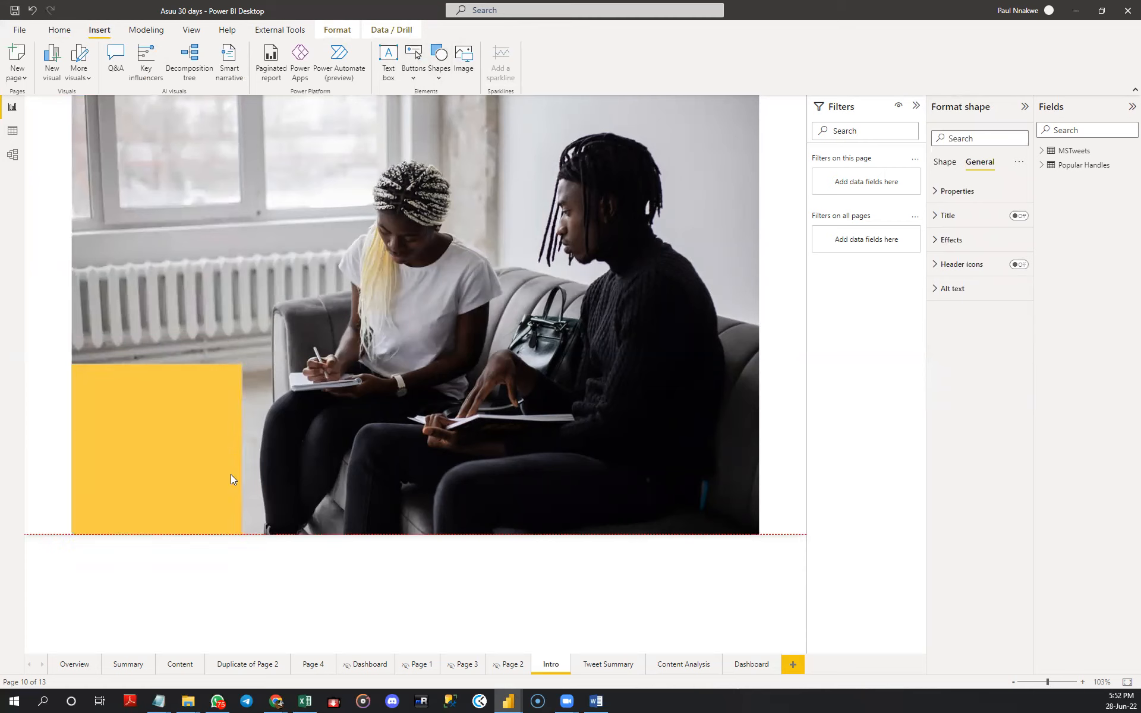
- Stretch the rectangle across the full page width and adjust its upper edge so it covers about the lower third of the photo
{"action": "left_click_drag", "start_coordinate": [237, 448], "coordinate": [757, 472]}
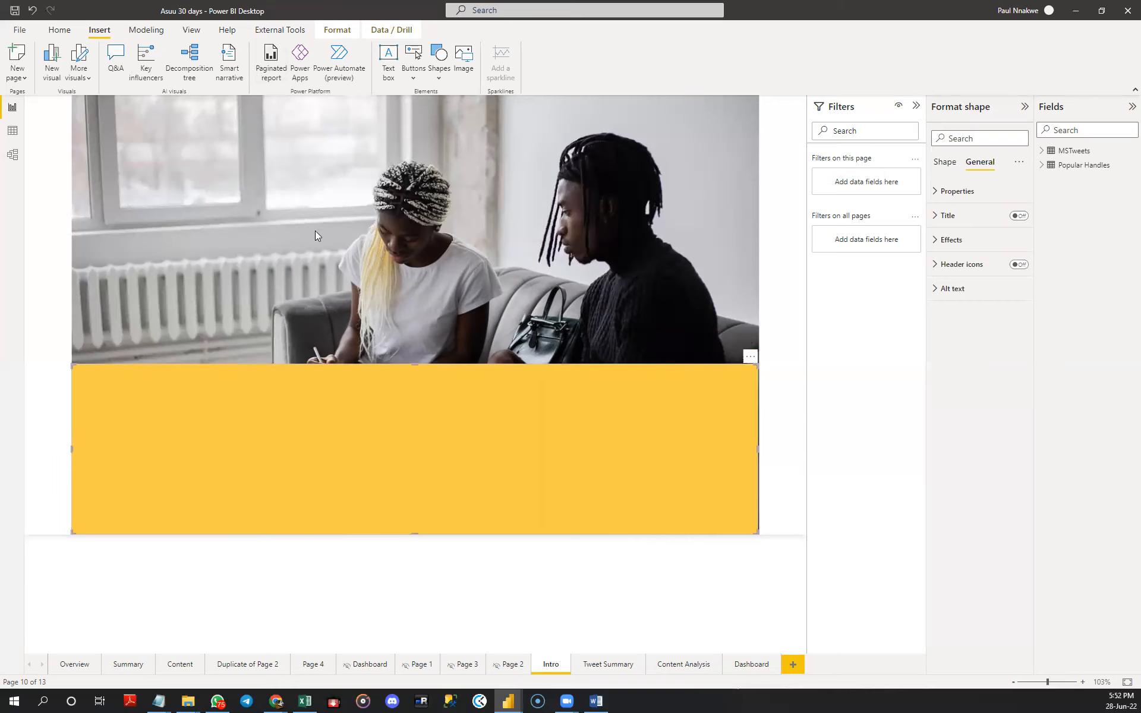
{"action": "mouse_move", "coordinate": [413, 374]}
{"action": "left_mouse_down"}
{"action": "mouse_move", "coordinate": [413, 382]}
{"action": "mouse_move", "coordinate": [414, 368]}
{"action": "left_mouse_up"}
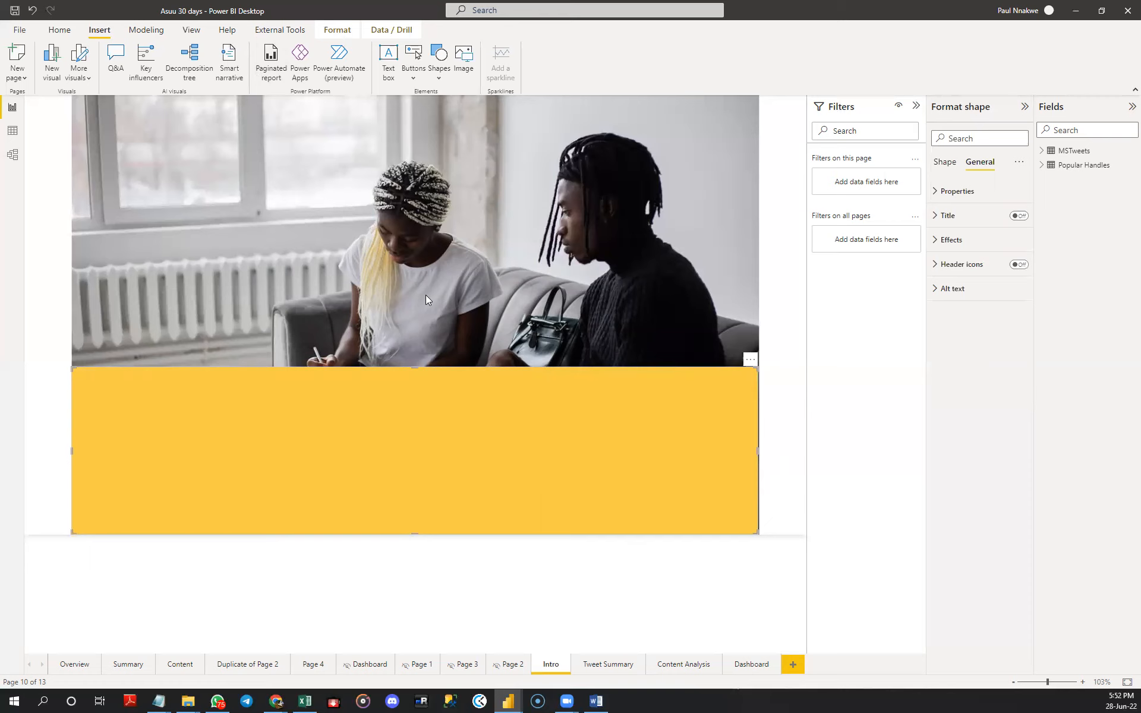
{"action": "key", "text": "Escape"}
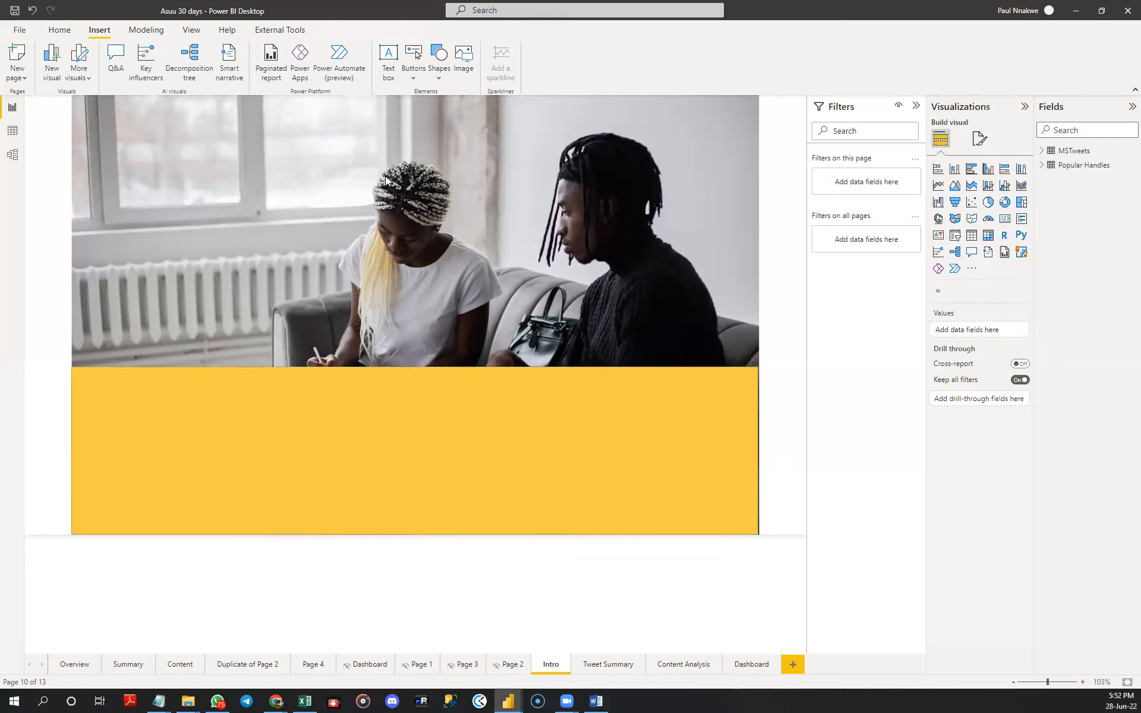
{"action": "left_click", "coordinate": [393, 383]}
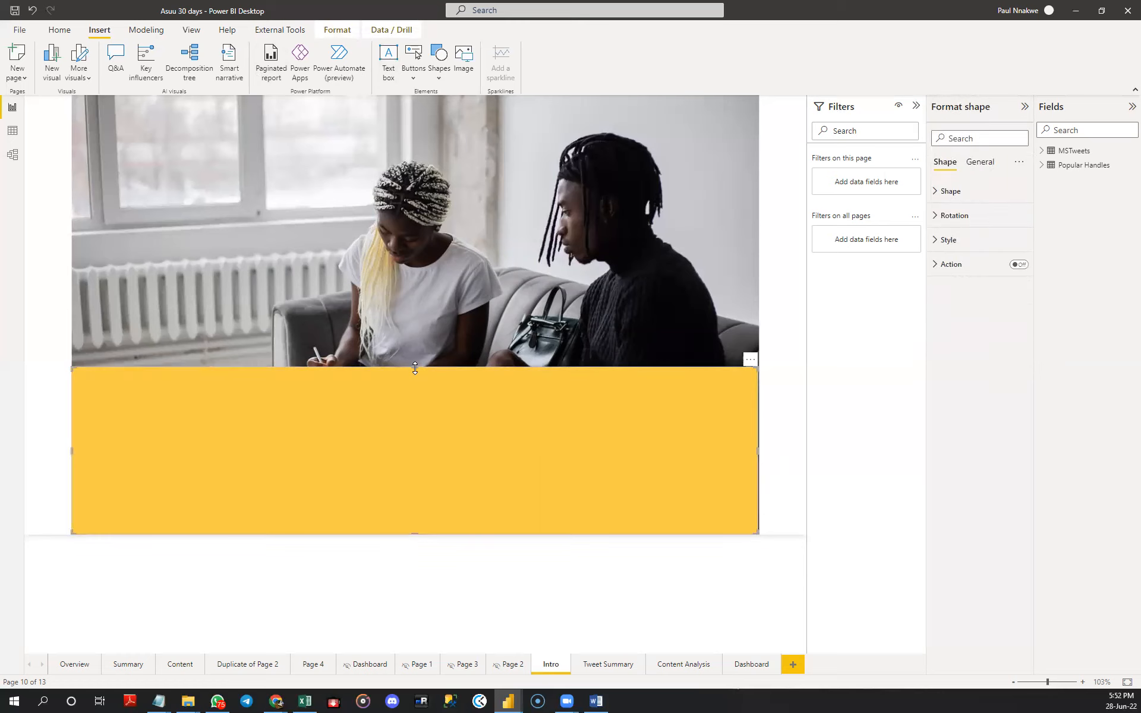
{"action": "left_click_drag", "start_coordinate": [414, 369], "coordinate": [415, 382]}
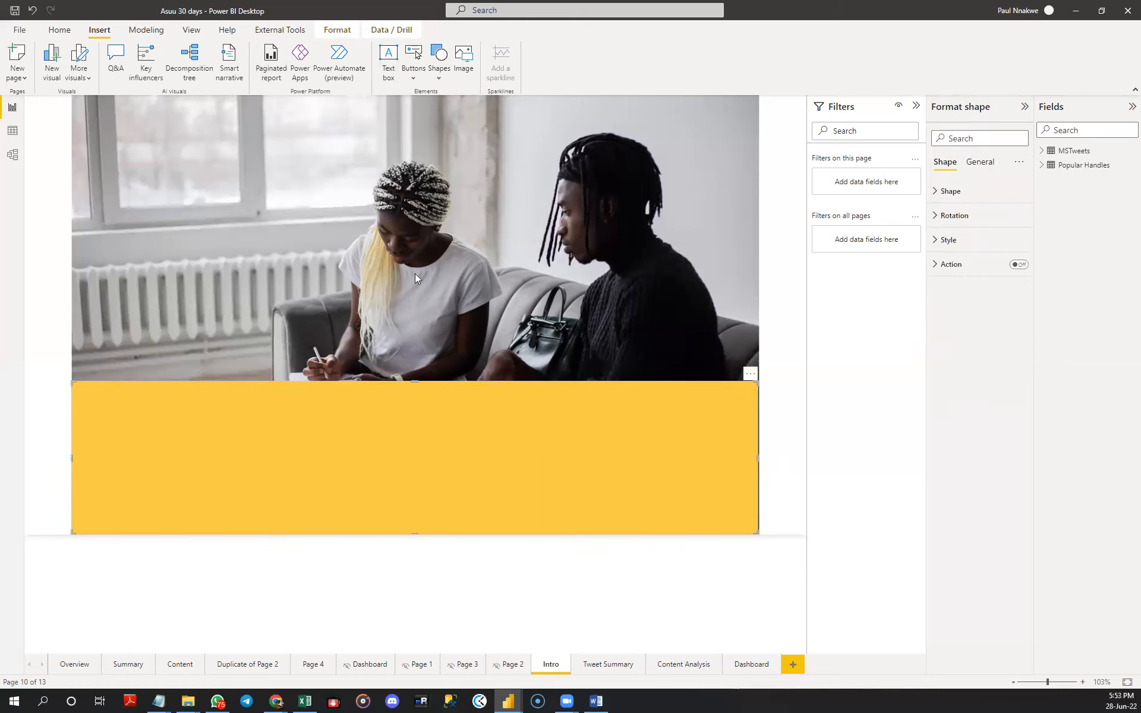
{"action": "left_click", "coordinate": [415, 245]}
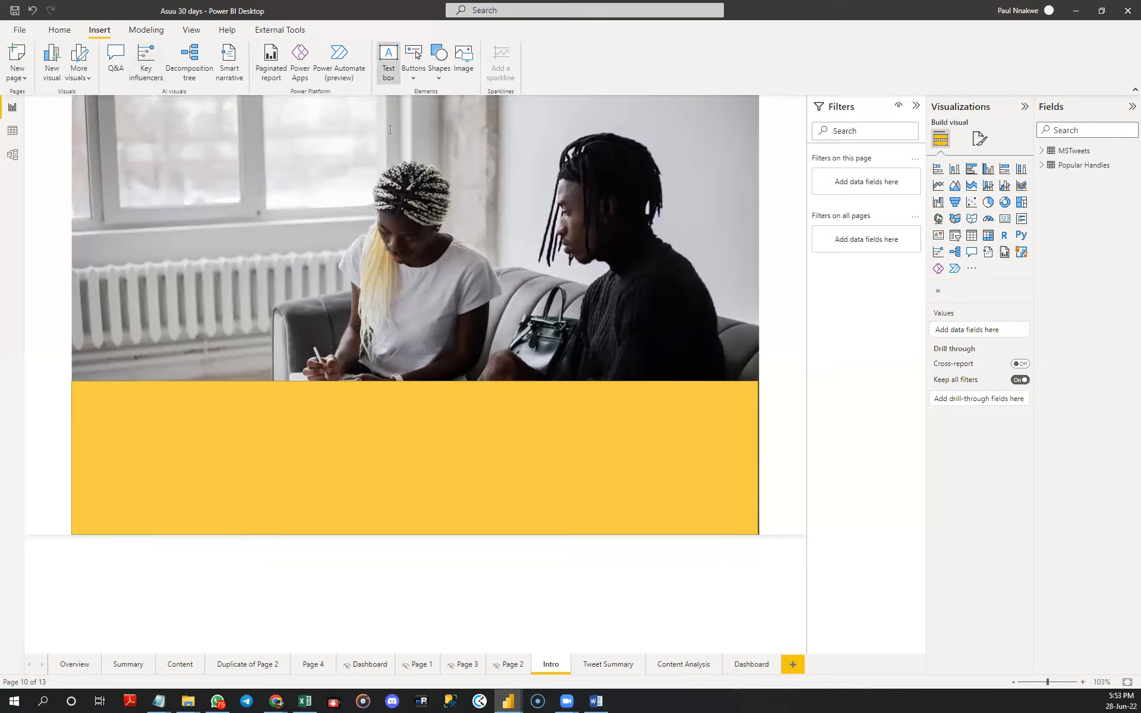
- Insert a text box on the Intro page, shrink it to under half the page width and place it on the photo's lower-left area
{"action": "left_click", "coordinate": [388, 59]}
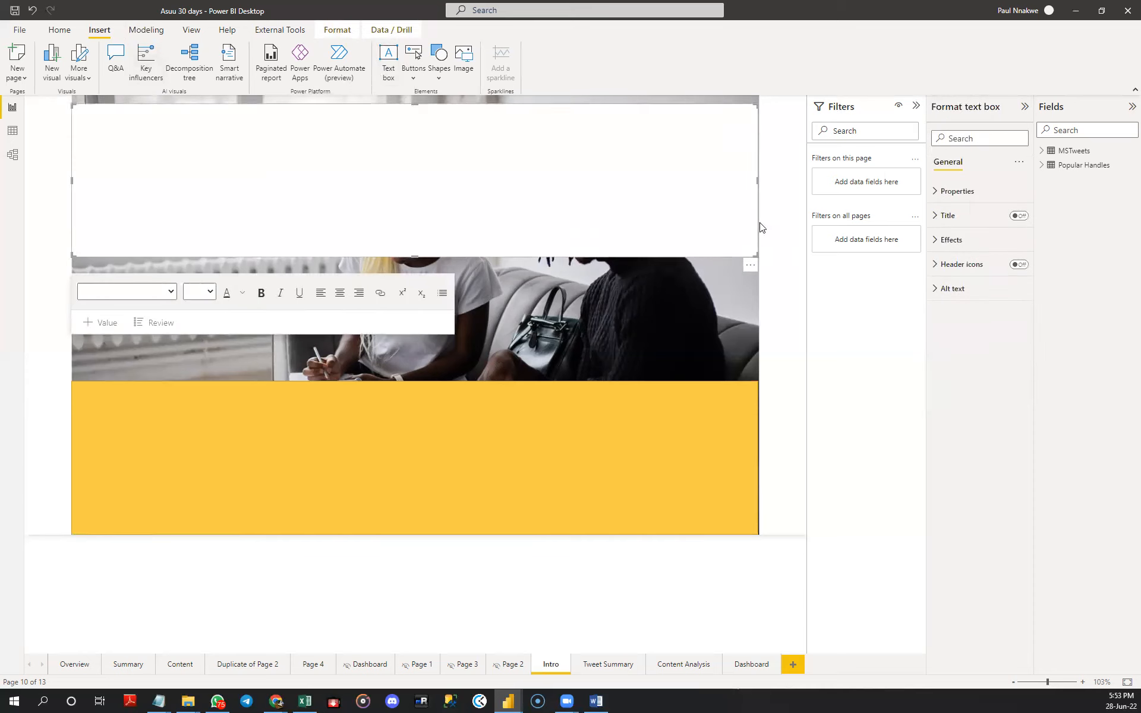
{"action": "left_click_drag", "start_coordinate": [757, 256], "coordinate": [401, 361]}
{"action": "left_click", "coordinate": [292, 164]}
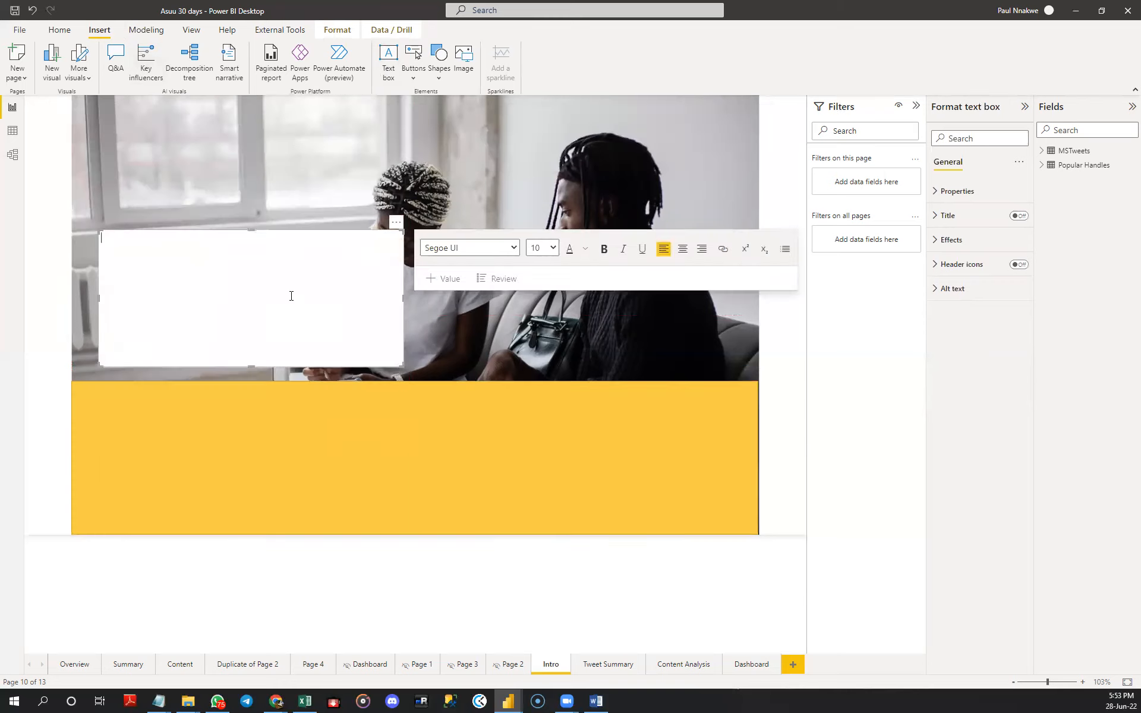
- Enter the title TWITTER ANALYSIS in the text box and set its font size to 24
{"action": "type", "text": "TWITTER ANALYSIS"}
{"action": "left_click_drag", "start_coordinate": [171, 240], "coordinate": [99, 241]}
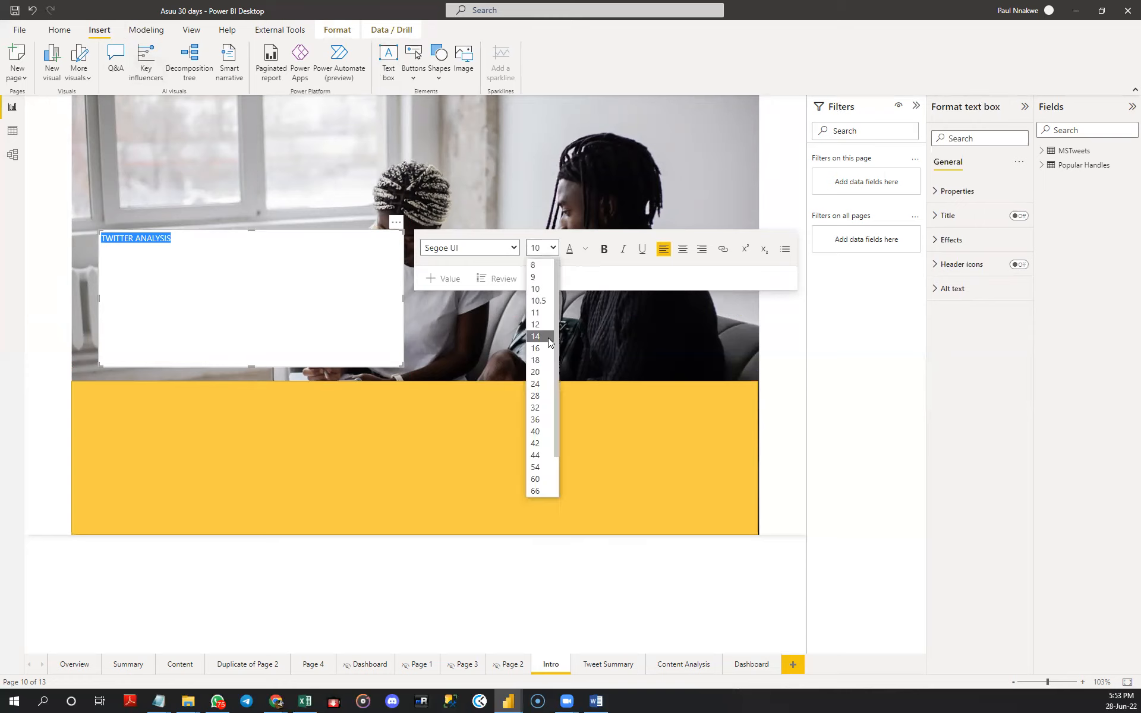
{"action": "left_click", "coordinate": [537, 384]}
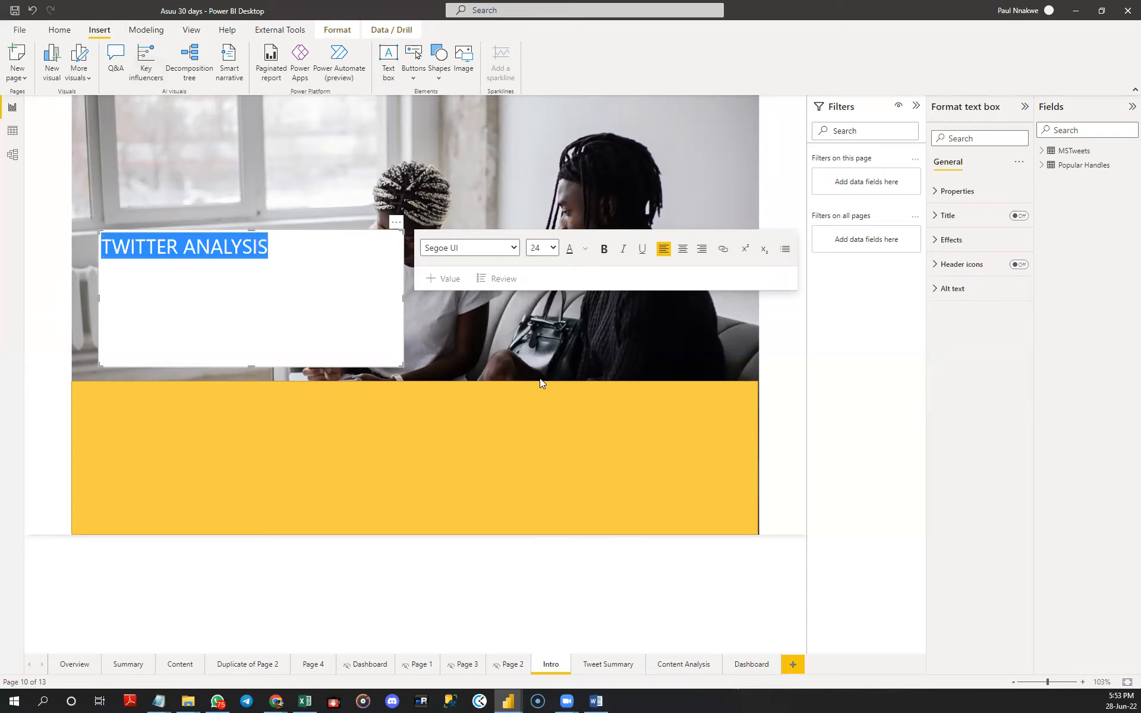
{"action": "left_click", "coordinate": [321, 257]}
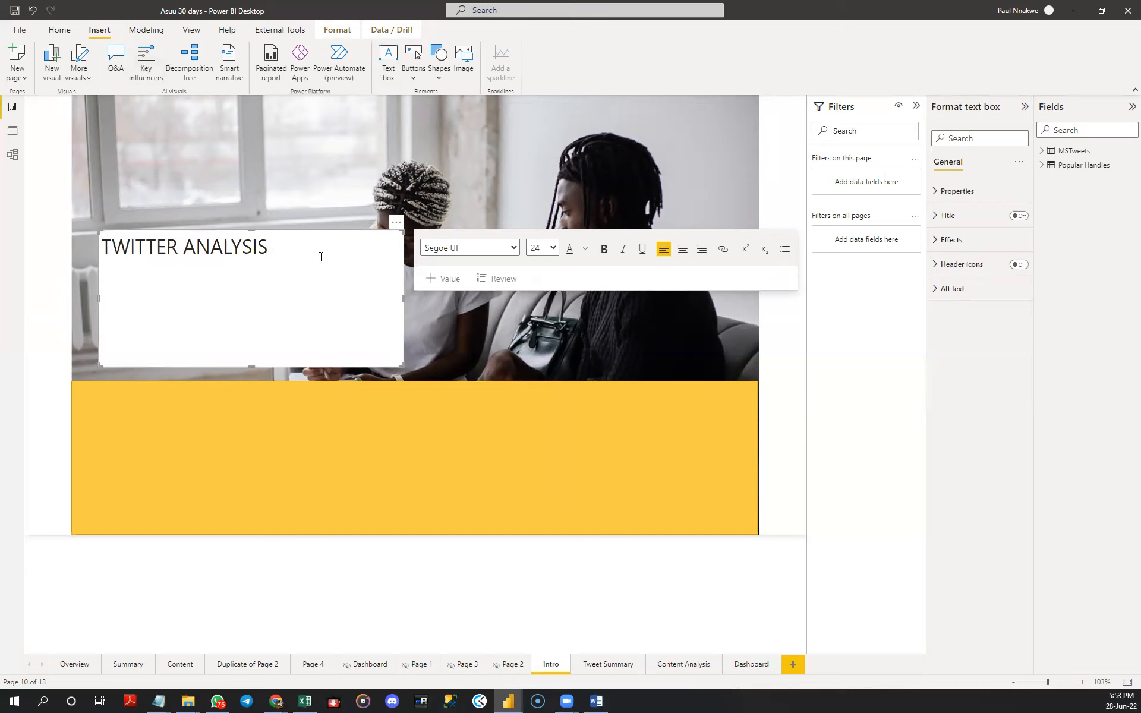
- Paste the subtitle "#30DAYSOFLEARNING & #NG30DAYSOFLEARNING" below the title and set its font size to 18
{"action": "key", "text": "Return"}
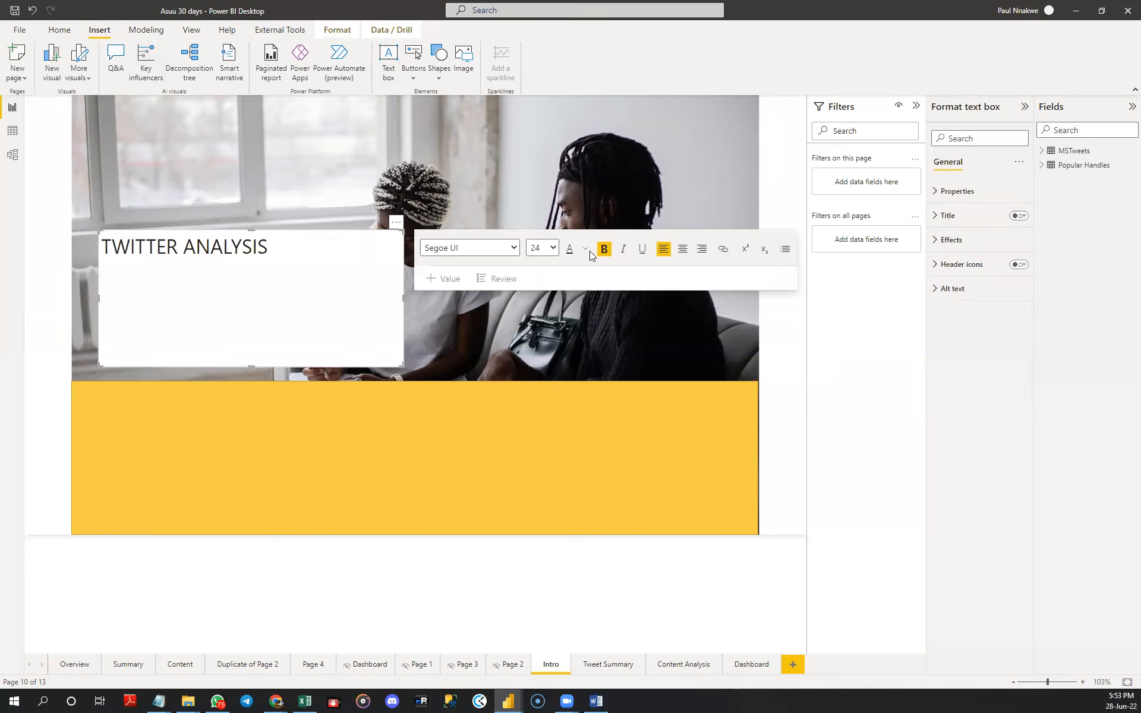
{"action": "left_click", "coordinate": [550, 253]}
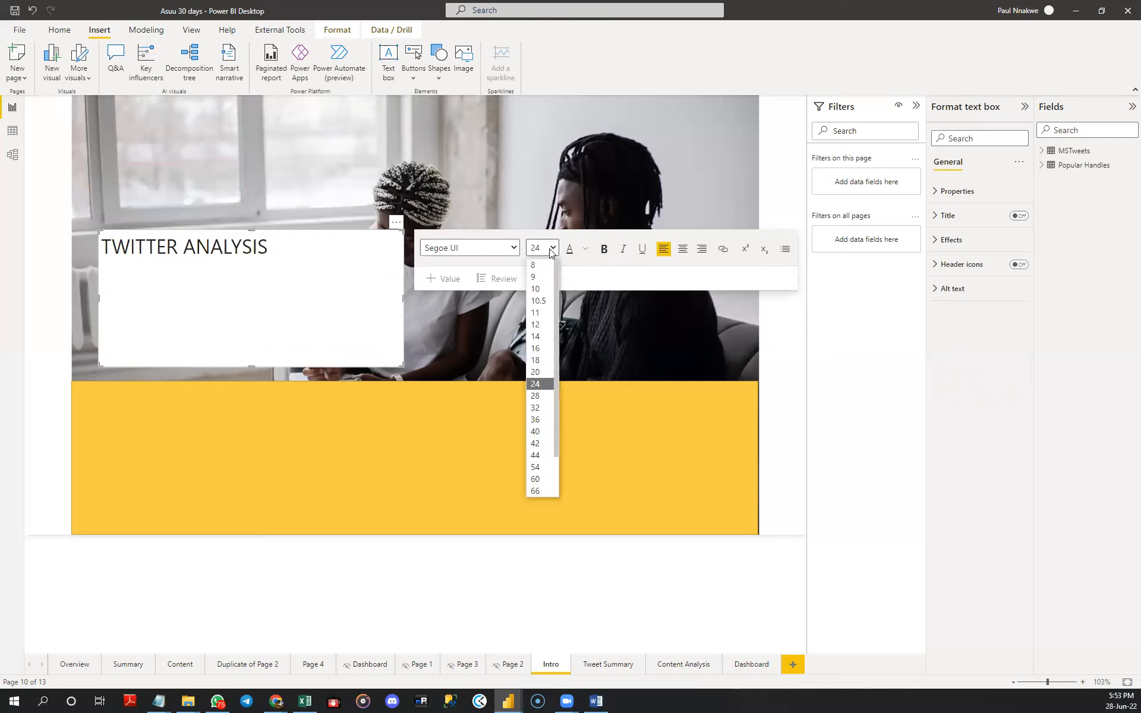
{"action": "left_click", "coordinate": [538, 349]}
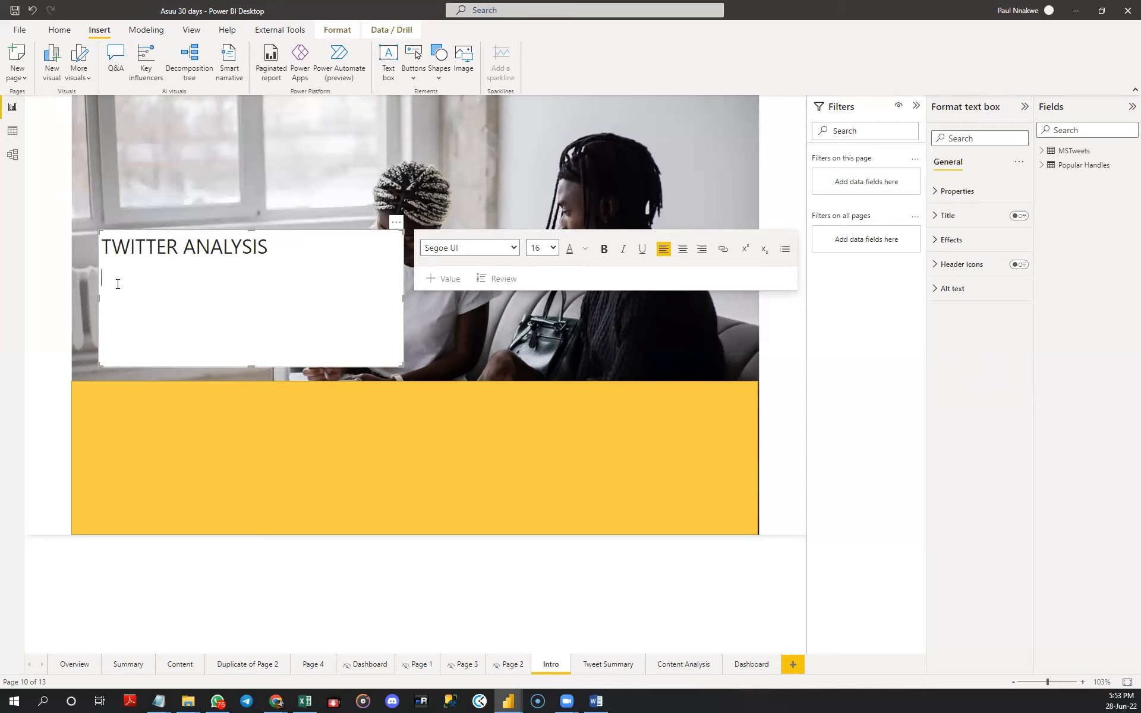
{"action": "type", "text": "#30DAYSOFLEARNING & #NG30DAYSOFLEARNING"}
{"action": "left_click_drag", "start_coordinate": [309, 303], "coordinate": [100, 293]}
{"action": "left_click", "coordinate": [553, 249]}
{"action": "left_click", "coordinate": [541, 359]}
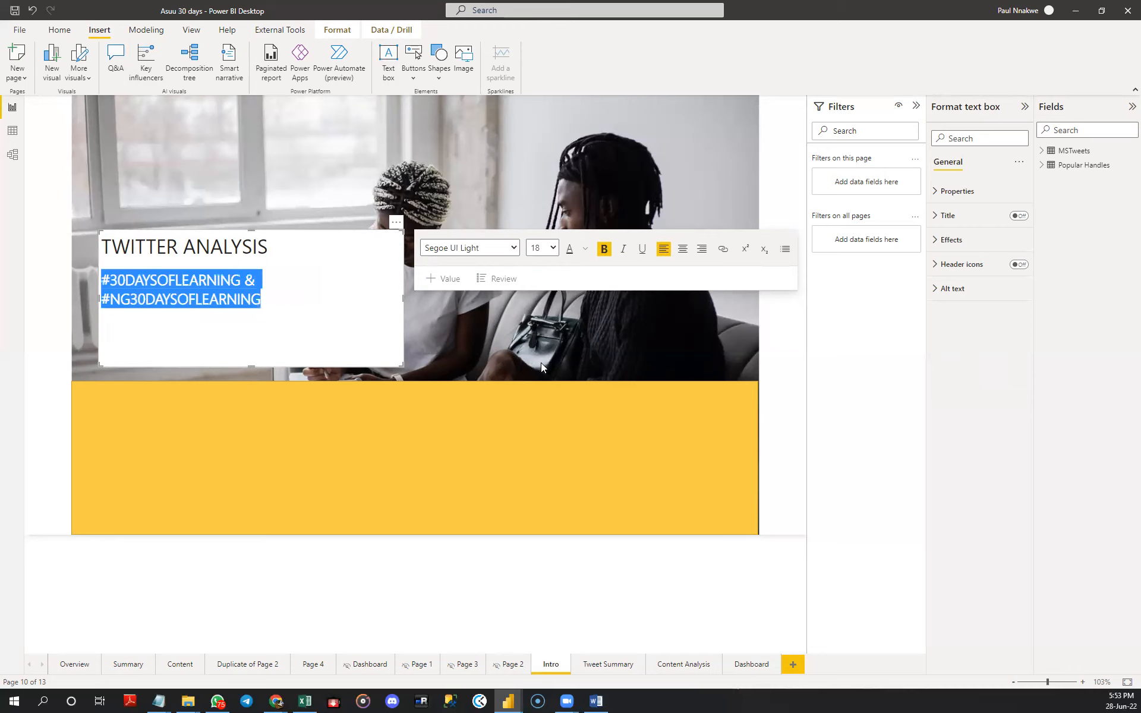
{"action": "left_click", "coordinate": [362, 264]}
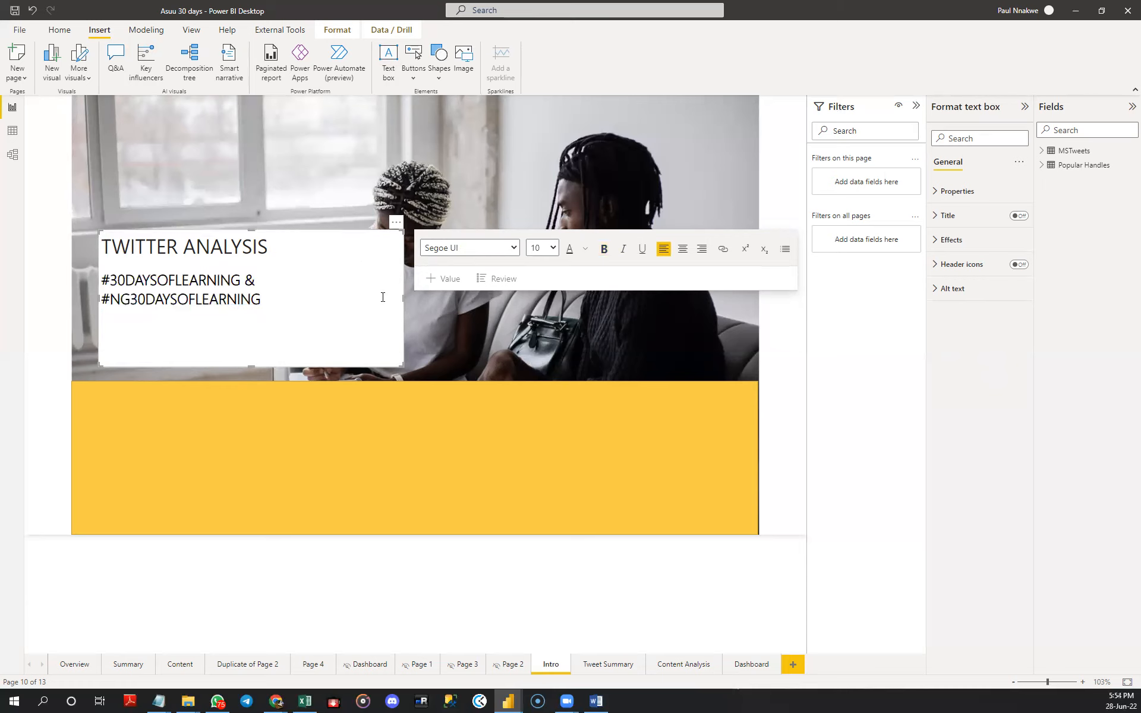
- Turn off the text box's background, shrink the box to fit its text and move it onto the yellow rectangle's left part
{"action": "left_click", "coordinate": [947, 239]}
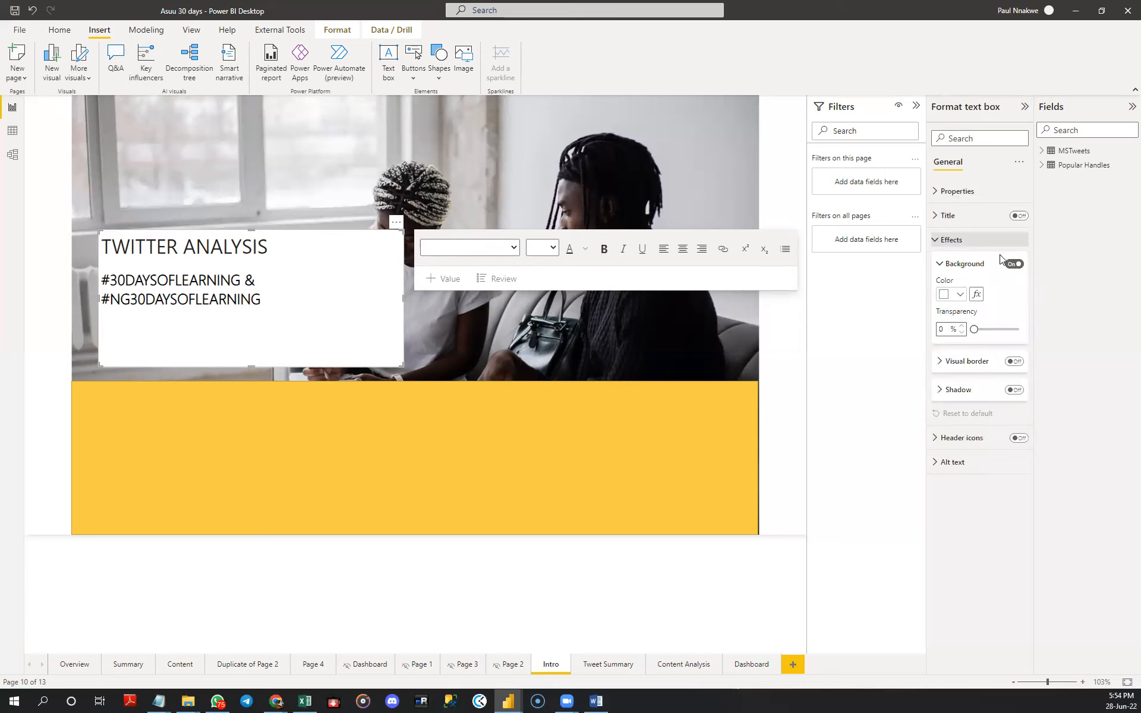
{"action": "left_click", "coordinate": [1002, 265]}
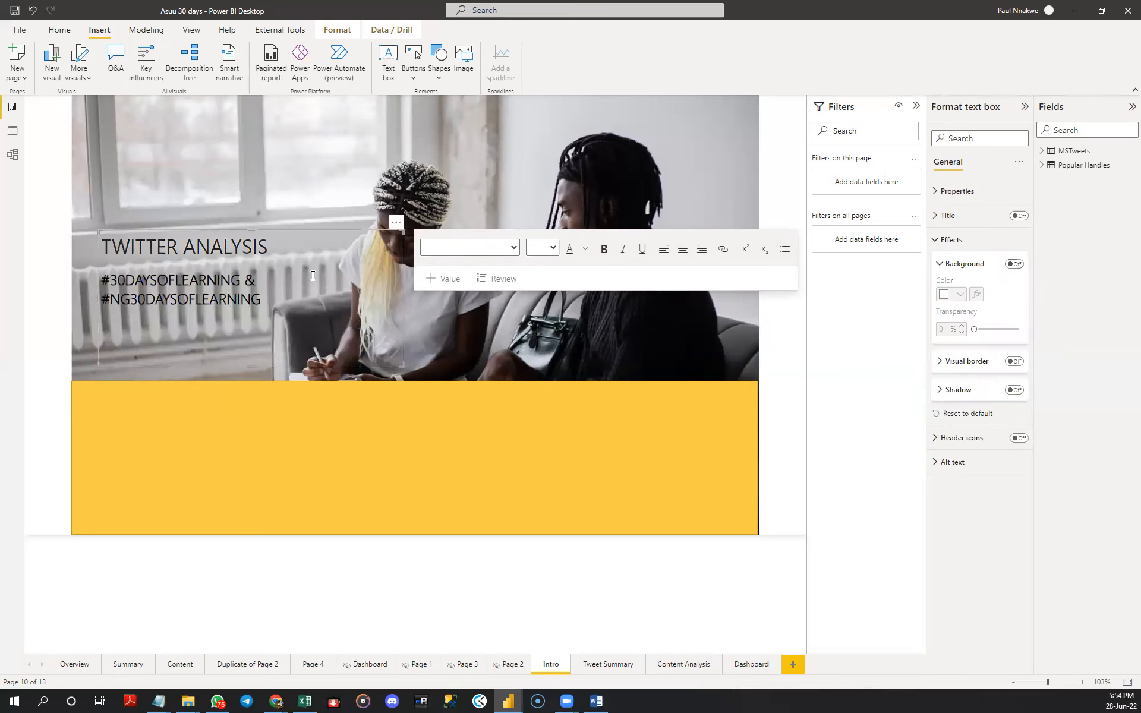
{"action": "left_click_drag", "start_coordinate": [255, 366], "coordinate": [255, 327]}
{"action": "left_click_drag", "start_coordinate": [404, 282], "coordinate": [305, 278]}
{"action": "left_click_drag", "start_coordinate": [299, 224], "coordinate": [331, 403]}
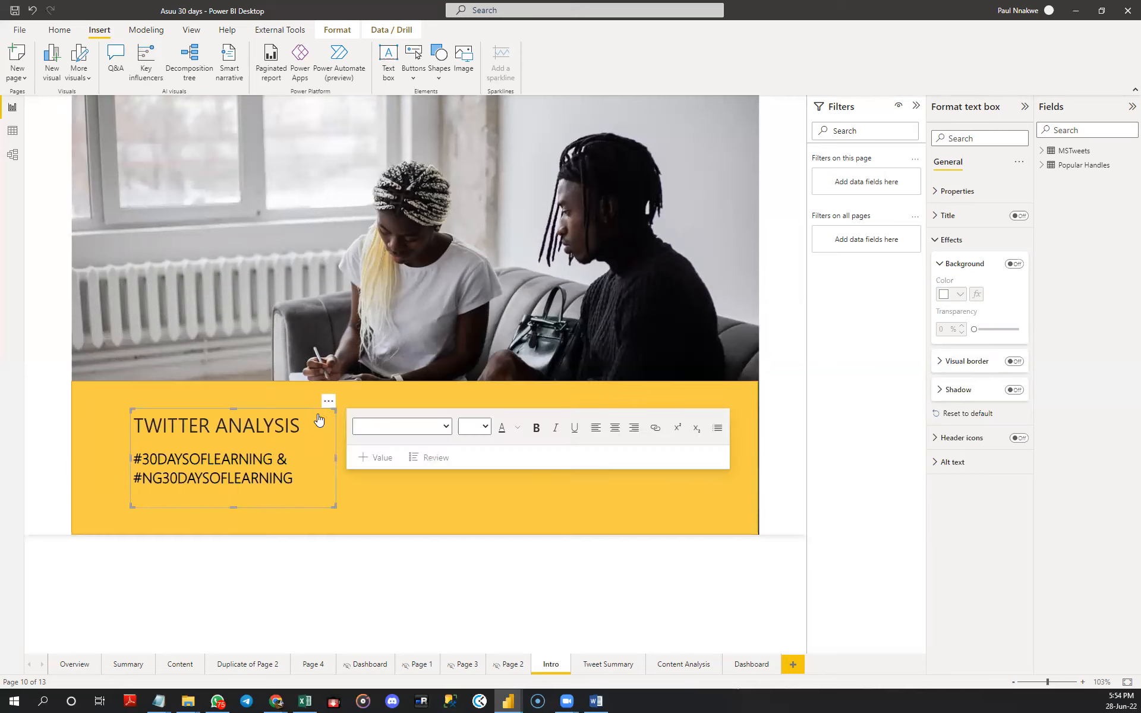
- Make the TWITTER ANALYSIS title bold and set the hashtag subtitle's font size to 20
{"action": "triple_click", "coordinate": [275, 428]}
{"action": "left_click", "coordinate": [536, 427]}
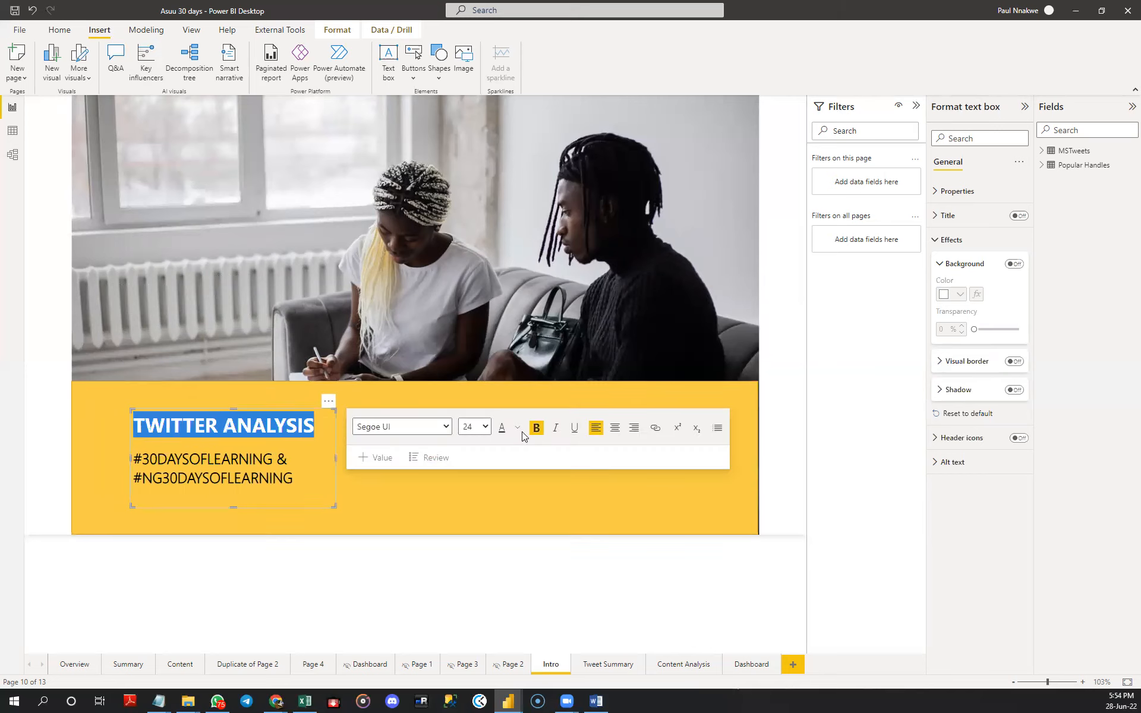
{"action": "left_click", "coordinate": [282, 472]}
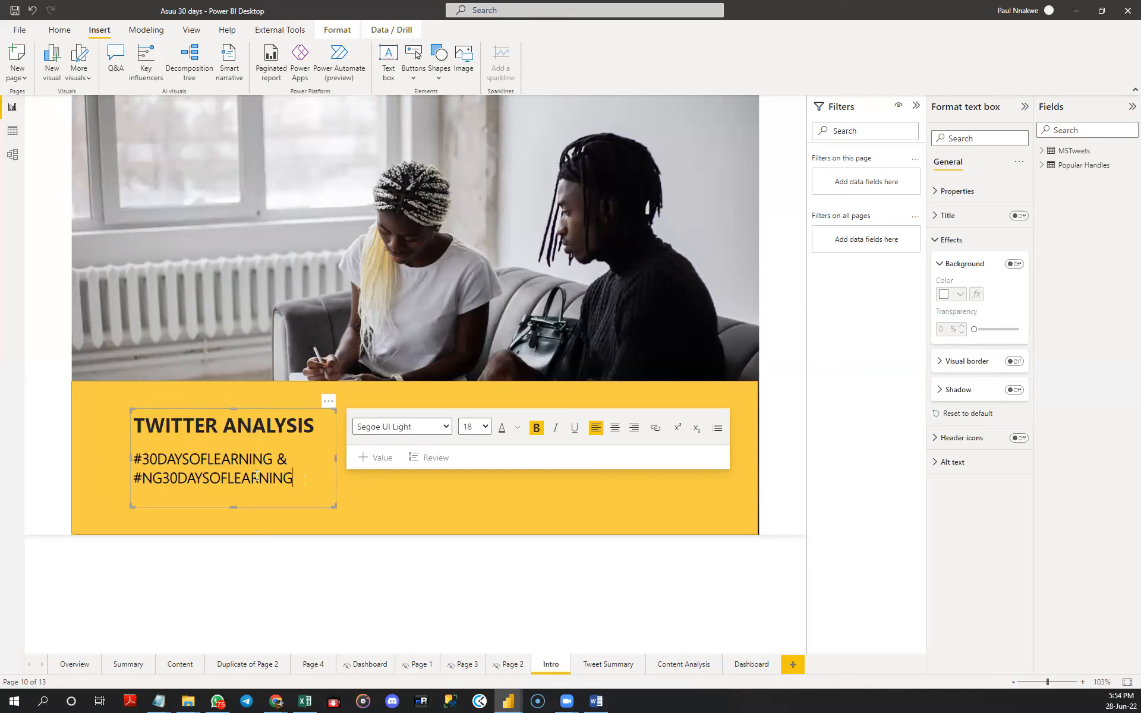
{"action": "triple_click", "coordinate": [250, 456]}
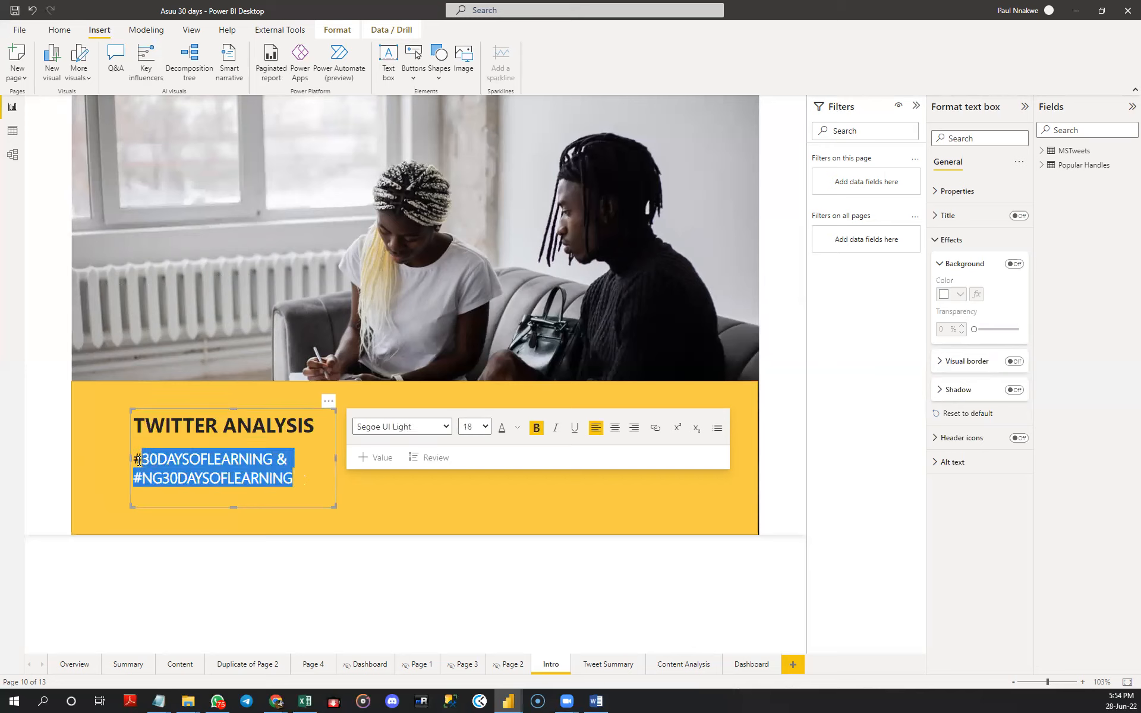
{"action": "left_click", "coordinate": [479, 427]}
{"action": "left_click", "coordinate": [473, 550]}
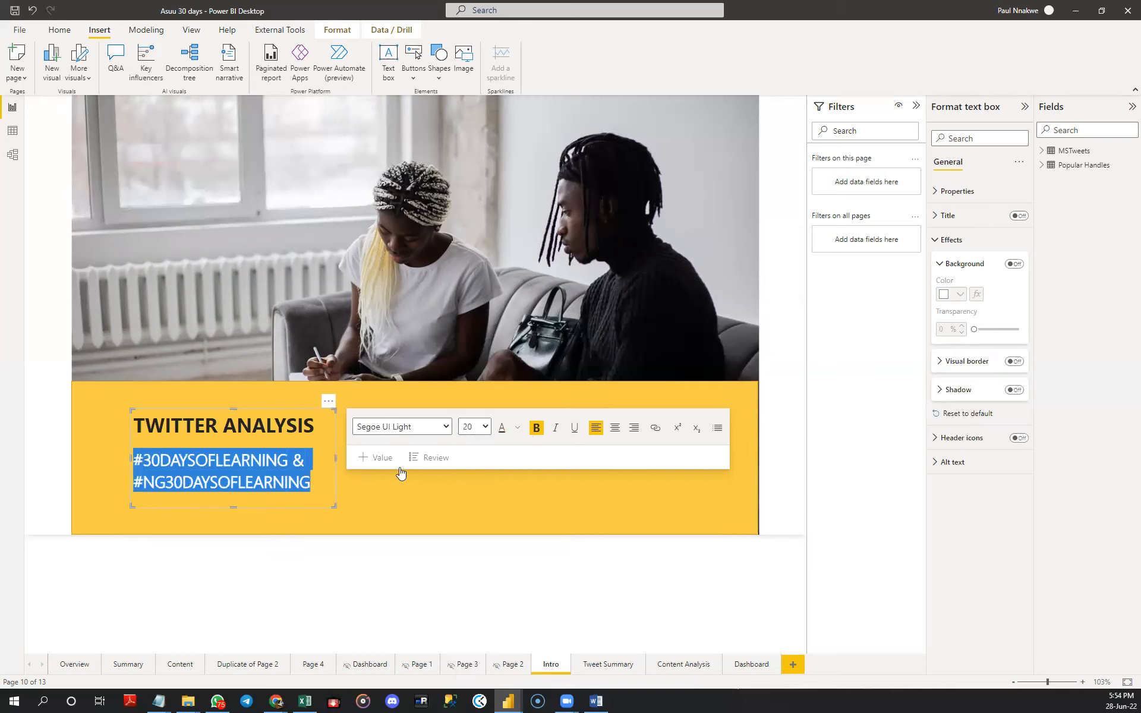
{"action": "left_click", "coordinate": [378, 481]}
- Try sending the yellow rectangle backward behind the title text box and undo the change
{"action": "left_click", "coordinate": [371, 335]}
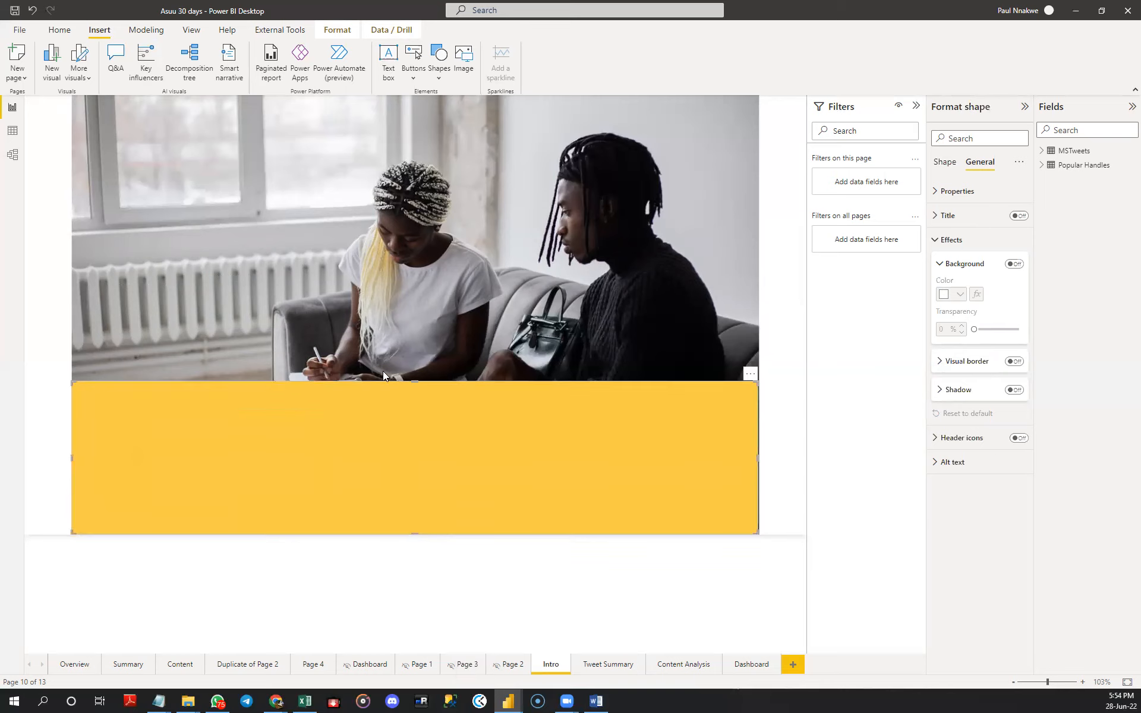
{"action": "left_click", "coordinate": [447, 418]}
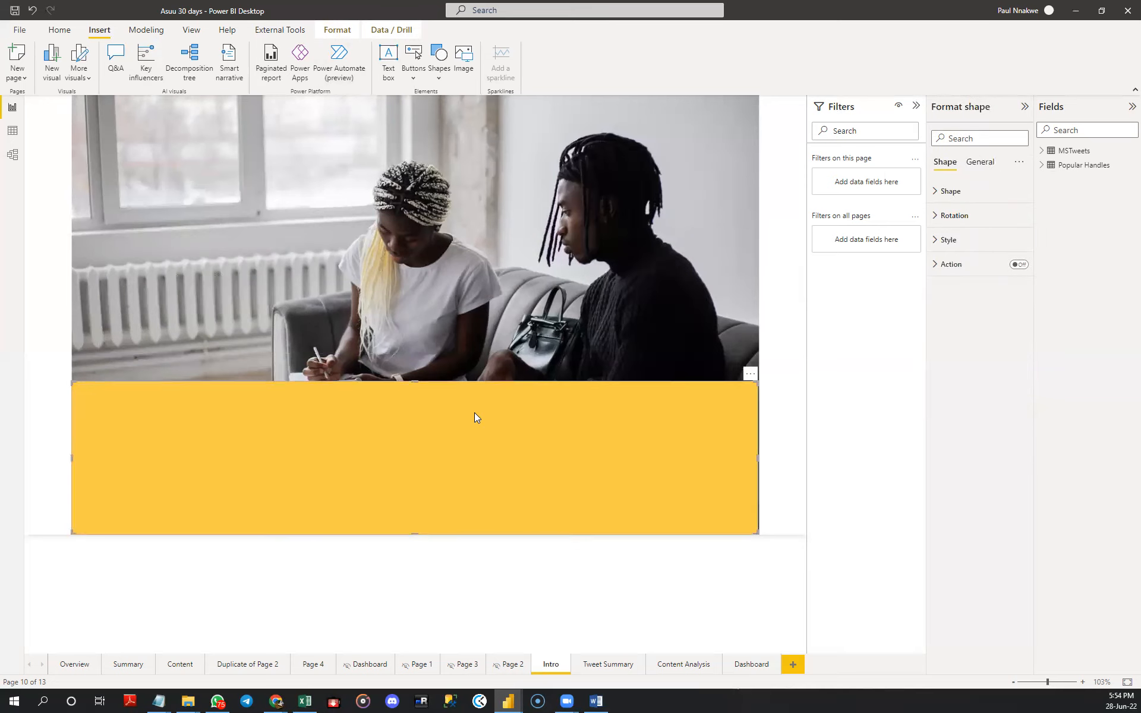
{"action": "left_click", "coordinate": [472, 318]}
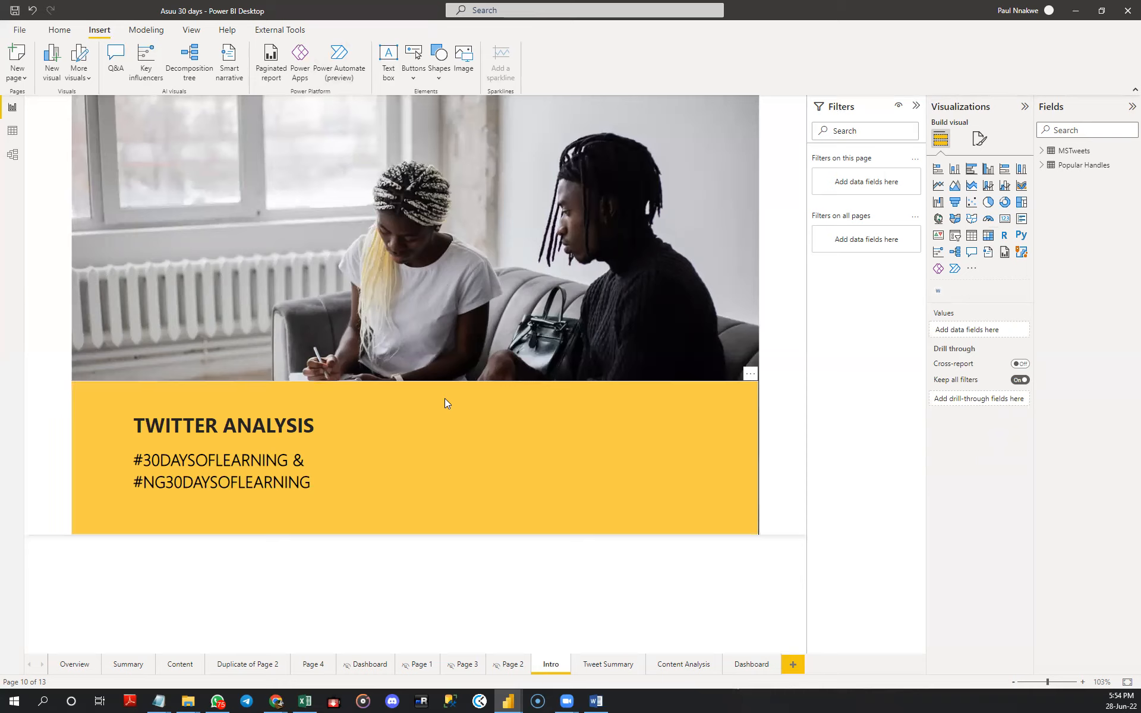
{"action": "left_click", "coordinate": [501, 399]}
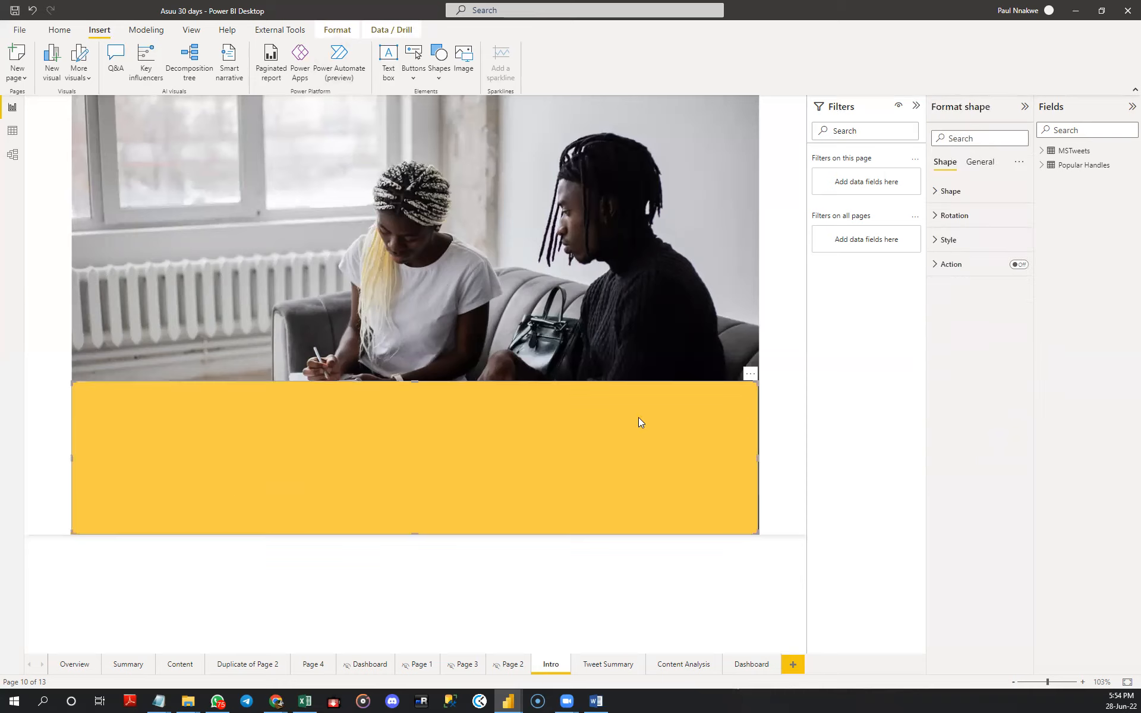
{"action": "left_click", "coordinate": [331, 35]}
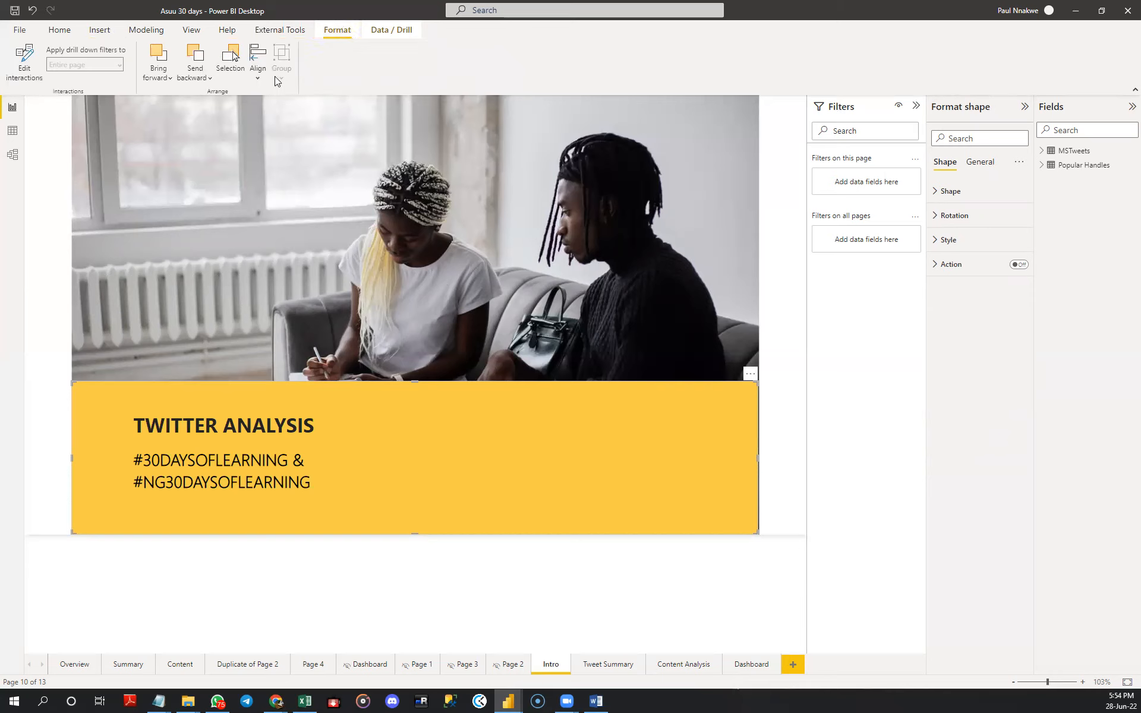
{"action": "left_click", "coordinate": [202, 78]}
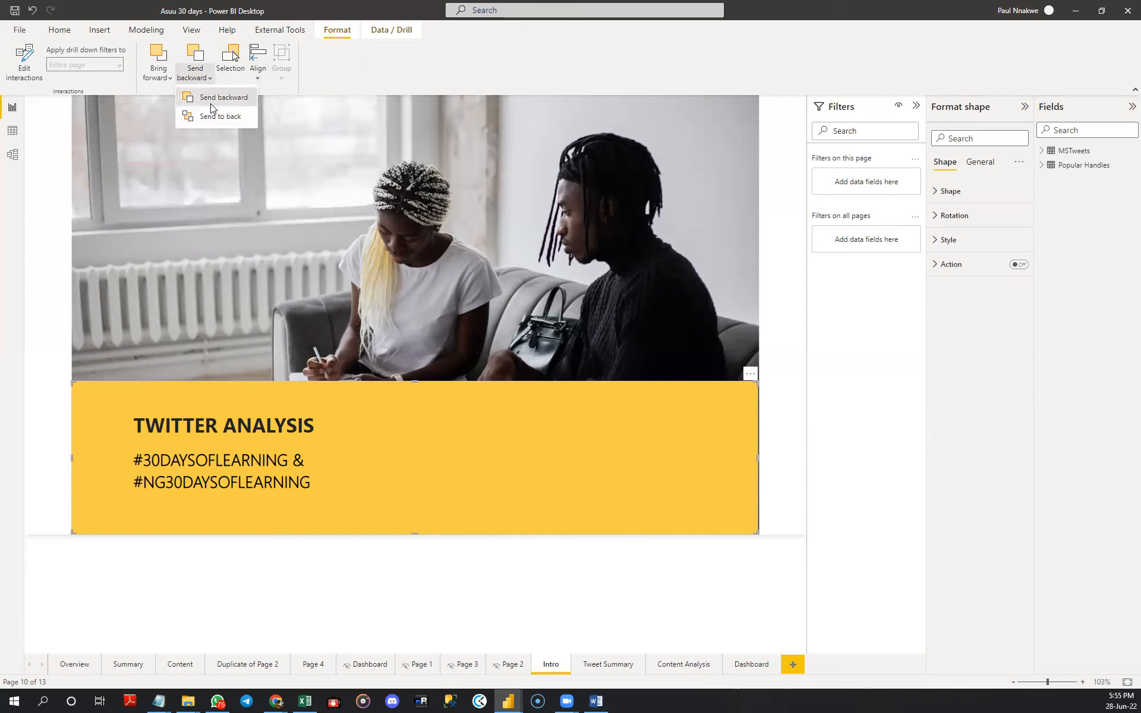
{"action": "left_click", "coordinate": [210, 105]}
{"action": "key", "text": "ctrl+z"}
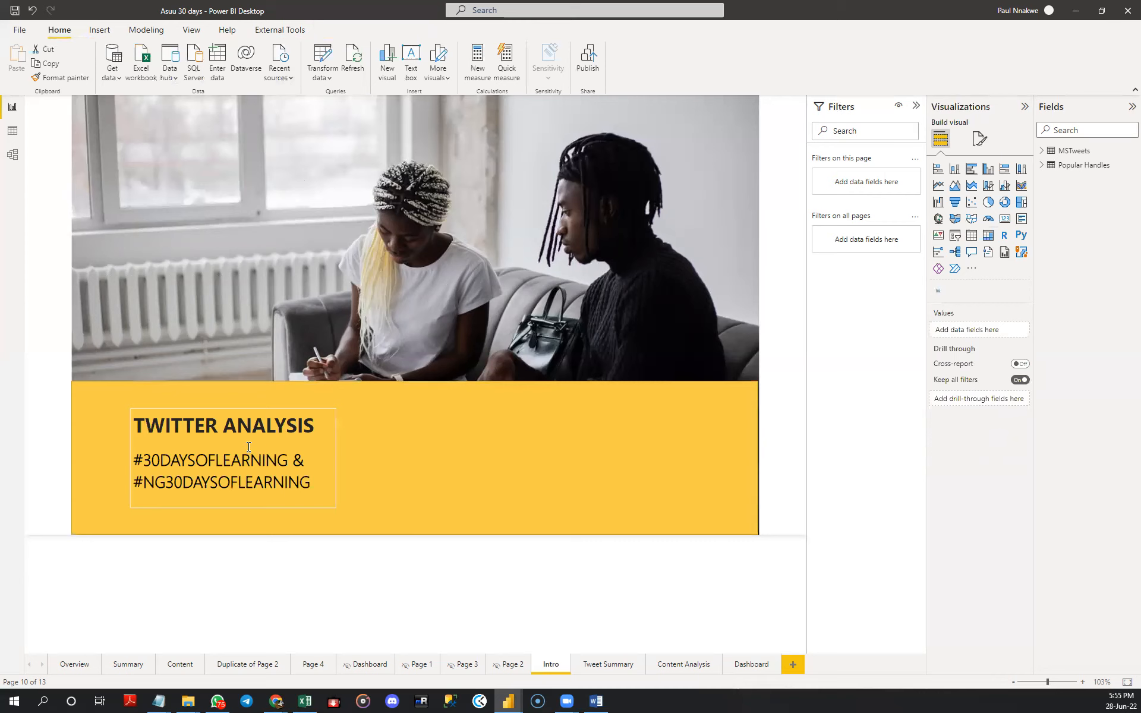
{"action": "left_click", "coordinate": [411, 340]}
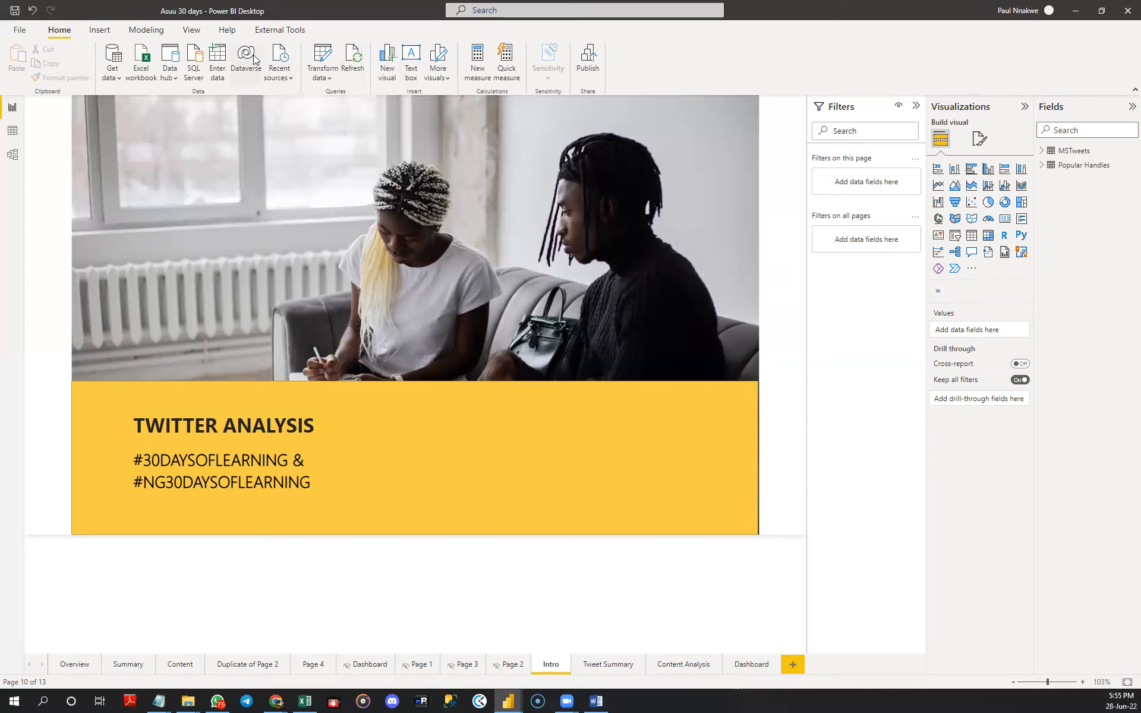
- Insert a blank button, place it in the right part of the yellow rectangle and stretch it slightly wider and taller
{"action": "left_click", "coordinate": [95, 32]}
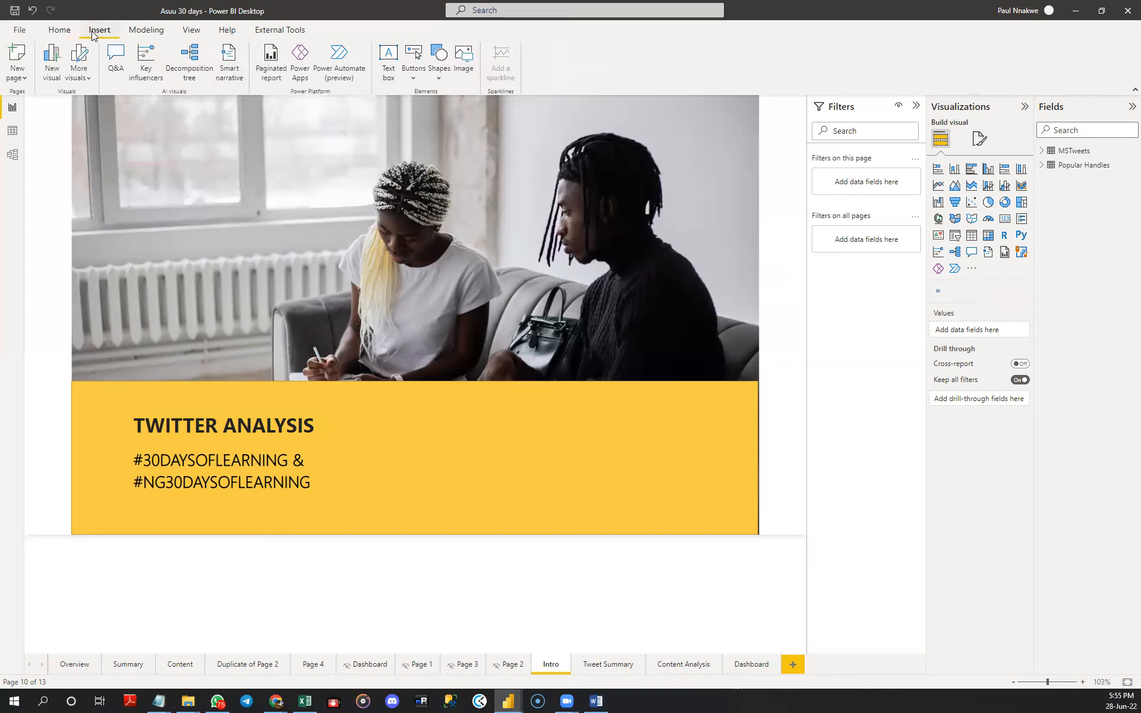
{"action": "left_click", "coordinate": [416, 78]}
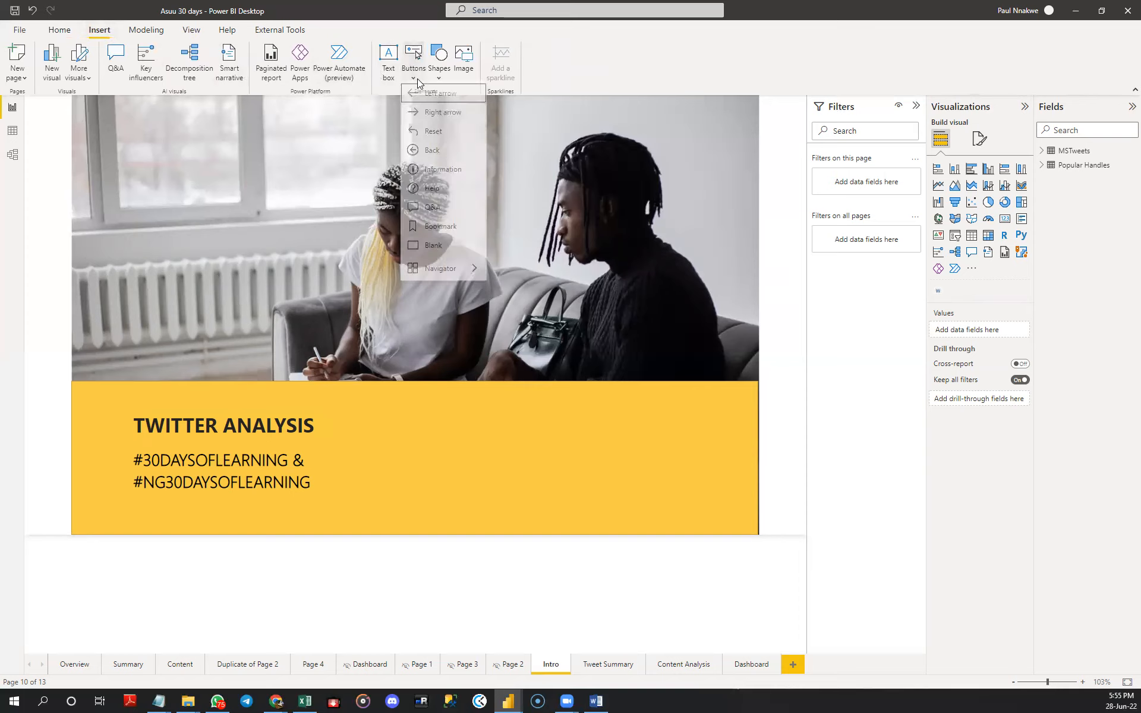
{"action": "left_click", "coordinate": [435, 246]}
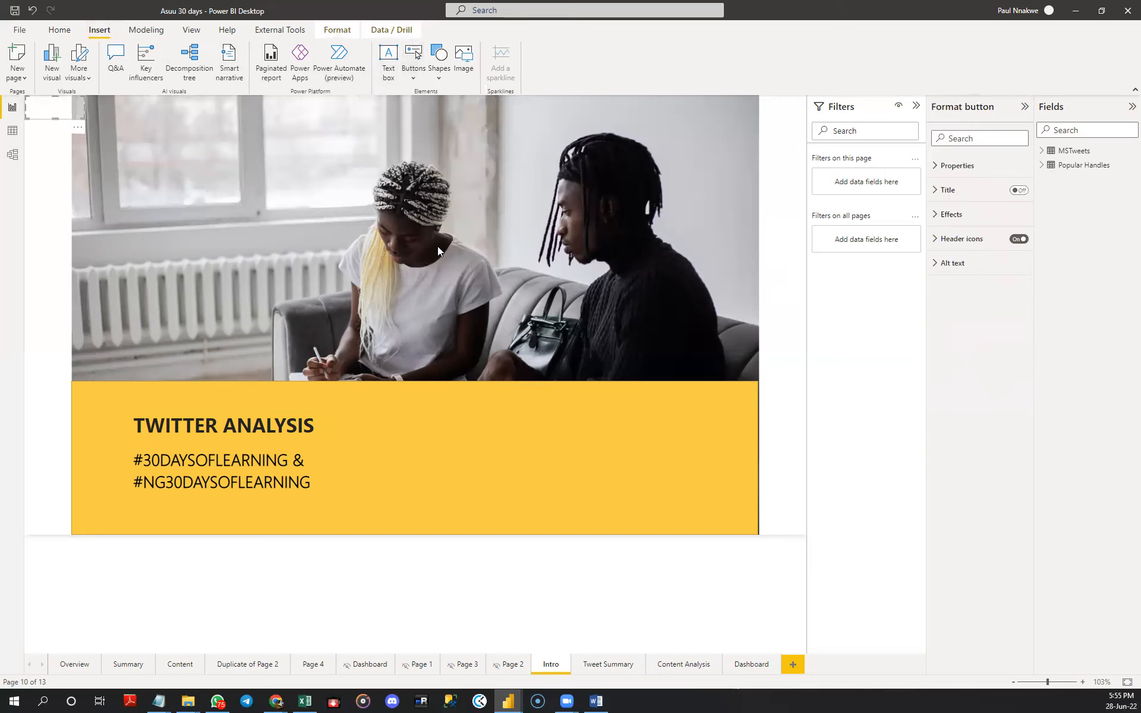
{"action": "left_click_drag", "start_coordinate": [59, 109], "coordinate": [676, 459]}
{"action": "left_click_drag", "start_coordinate": [608, 441], "coordinate": [608, 437]}
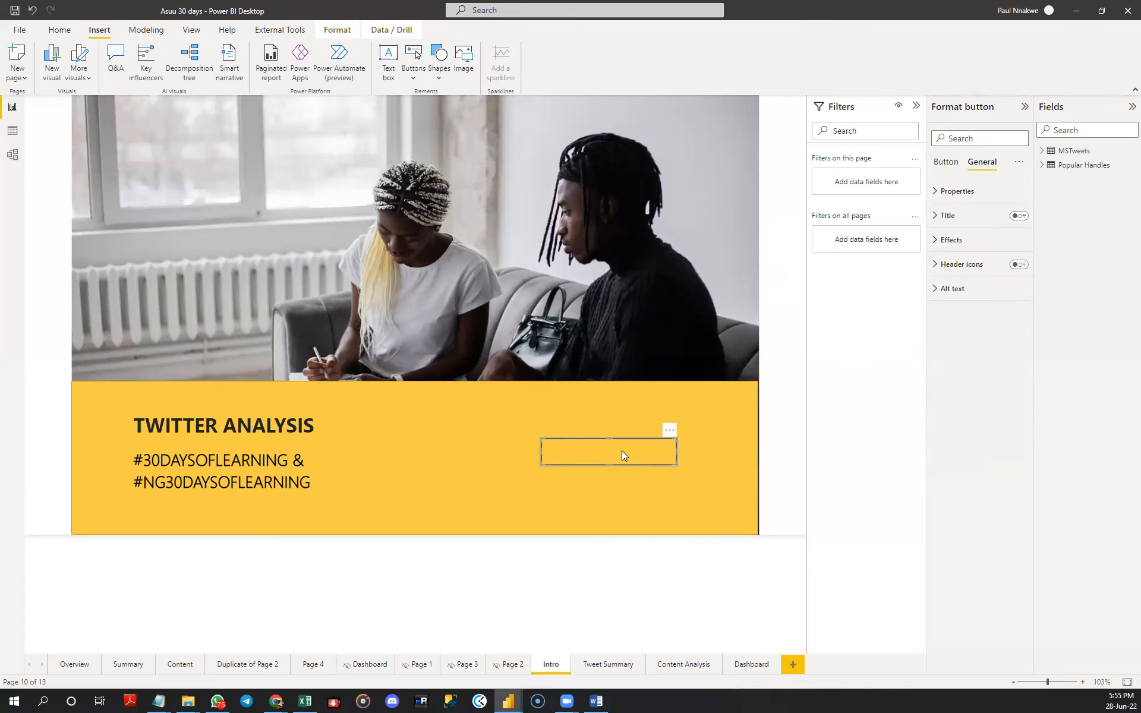
{"action": "left_click_drag", "start_coordinate": [693, 450], "coordinate": [692, 451]}
{"action": "left_click_drag", "start_coordinate": [616, 438], "coordinate": [617, 432]}
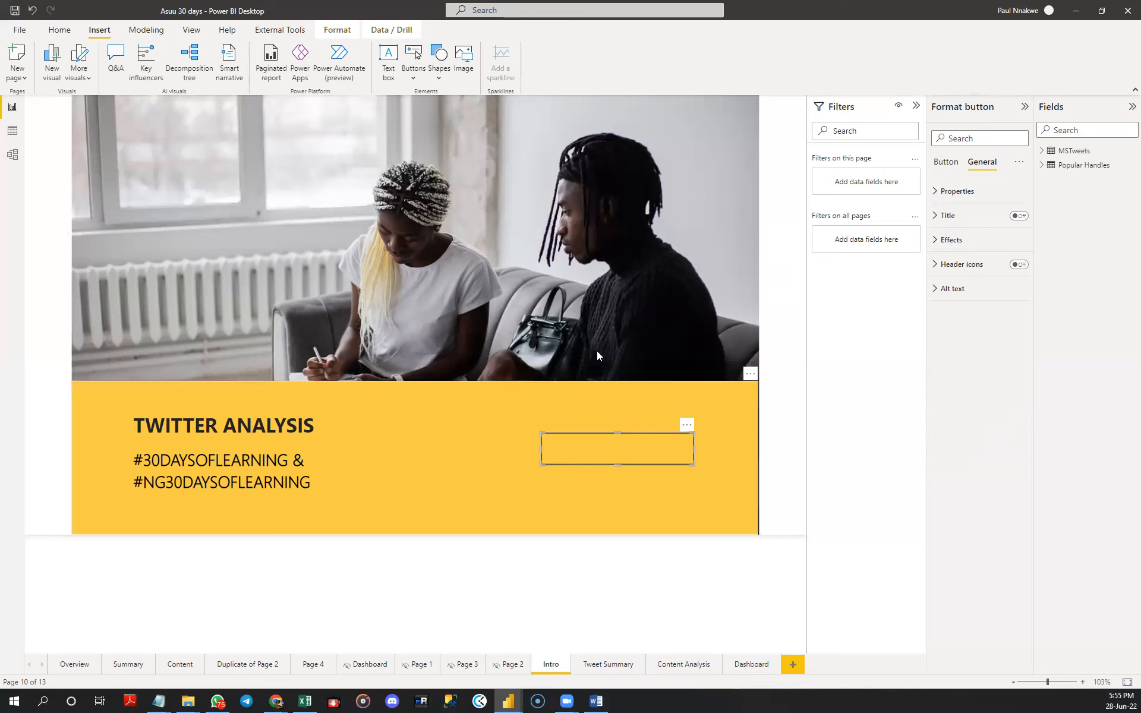
- Examine the blank button's shape, rotation and style settings
{"action": "left_click", "coordinate": [585, 286]}
{"action": "left_click", "coordinate": [684, 440]}
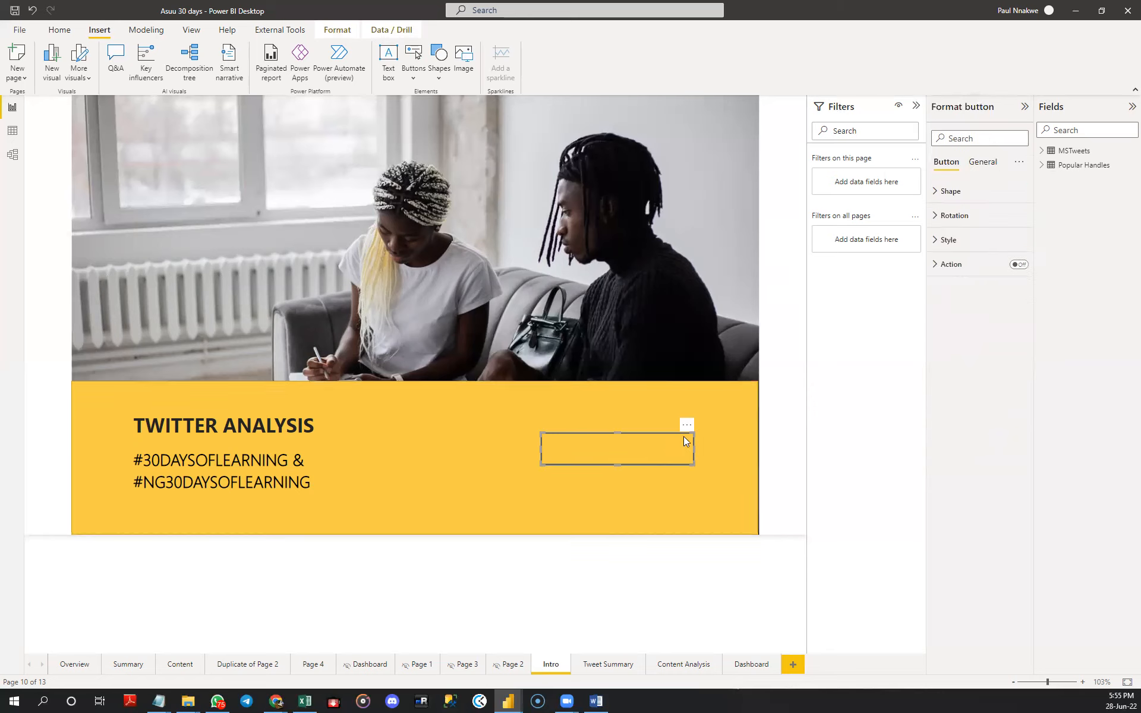
{"action": "left_click", "coordinate": [945, 192]}
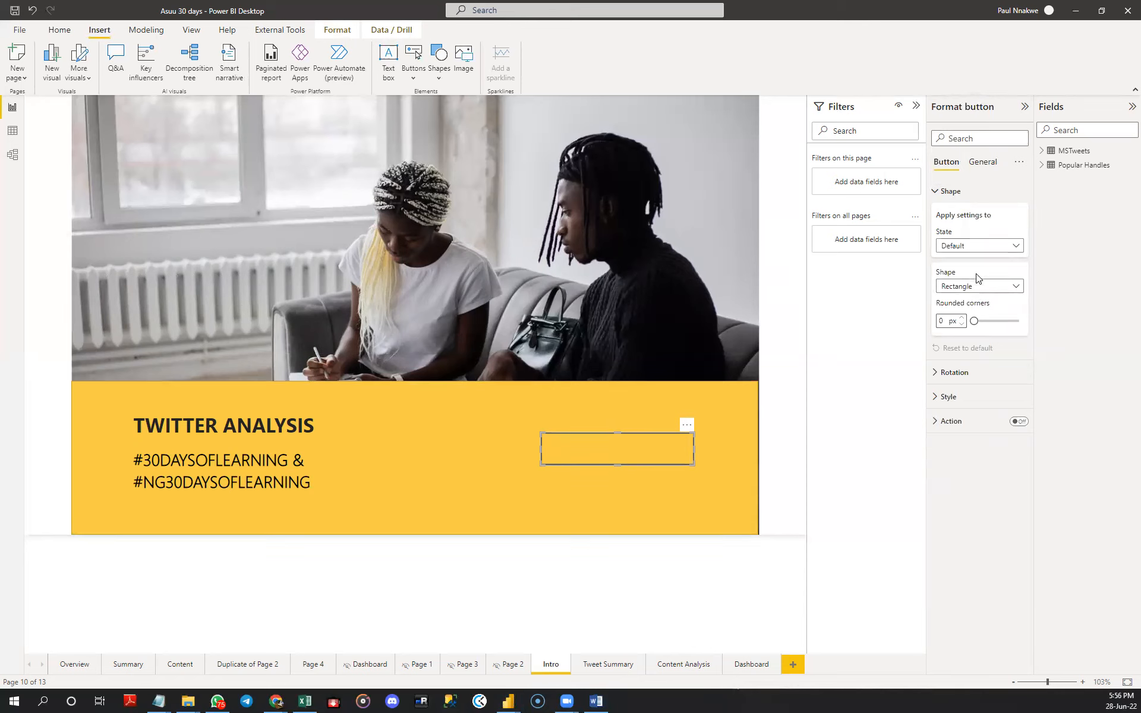
{"action": "left_click", "coordinate": [946, 191]}
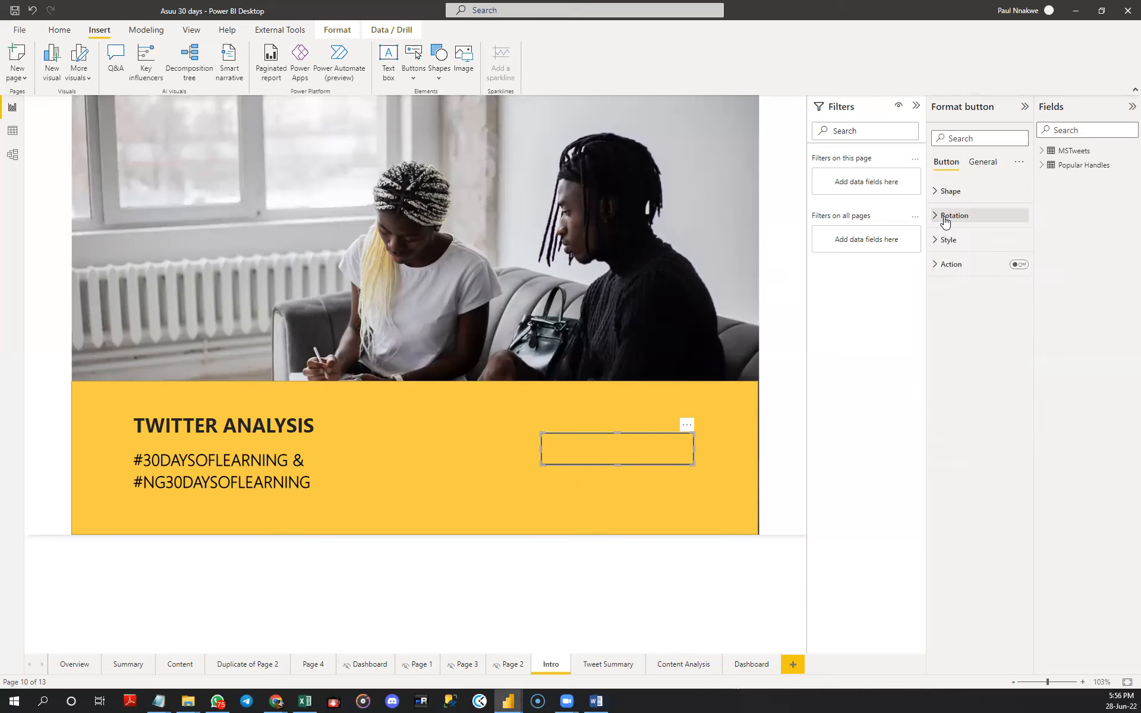
{"action": "left_click", "coordinate": [946, 216]}
{"action": "left_click", "coordinate": [945, 217]}
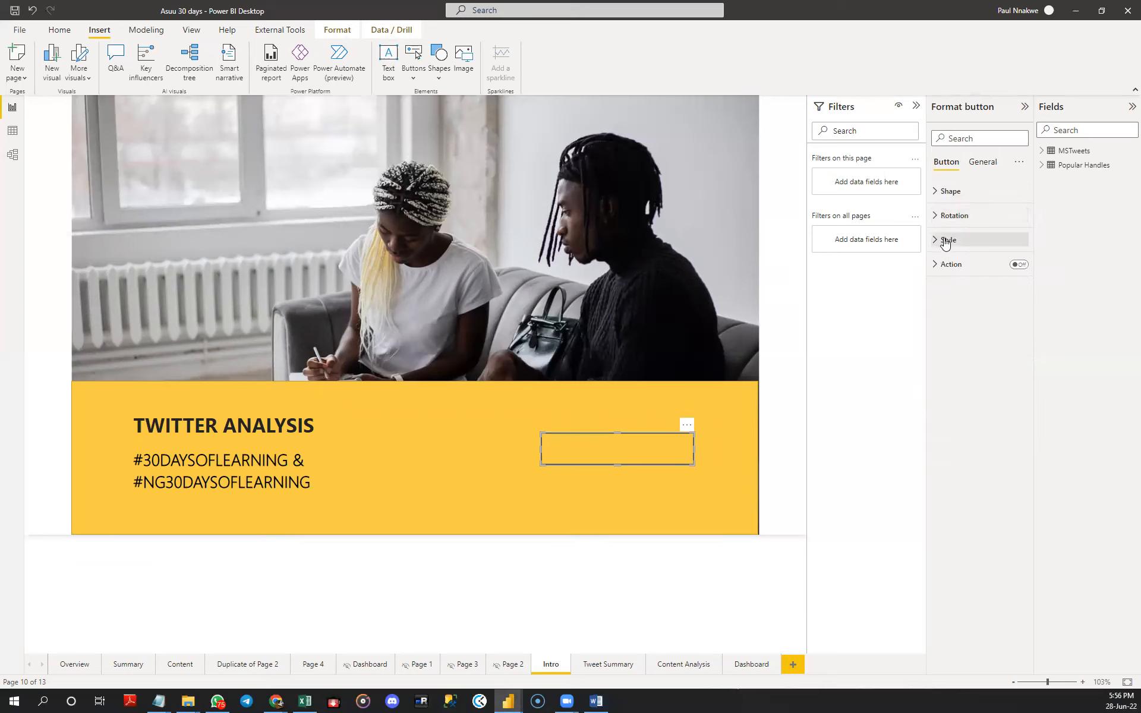
{"action": "left_click", "coordinate": [947, 240]}
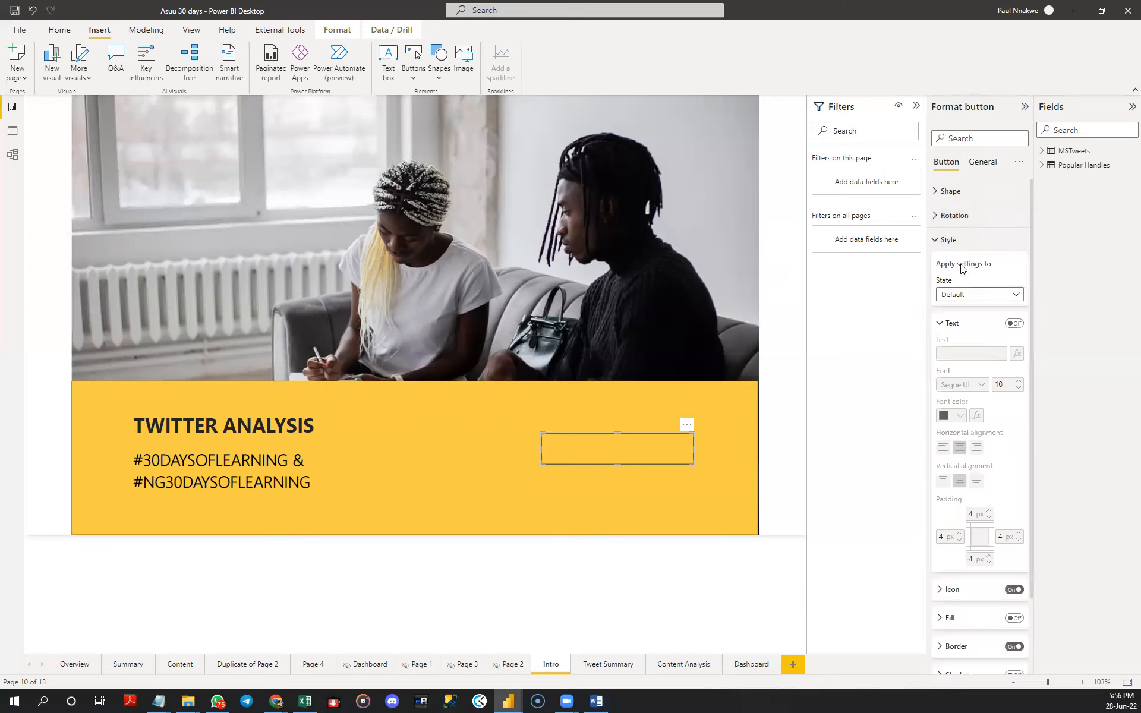
{"action": "left_click", "coordinate": [949, 244]}
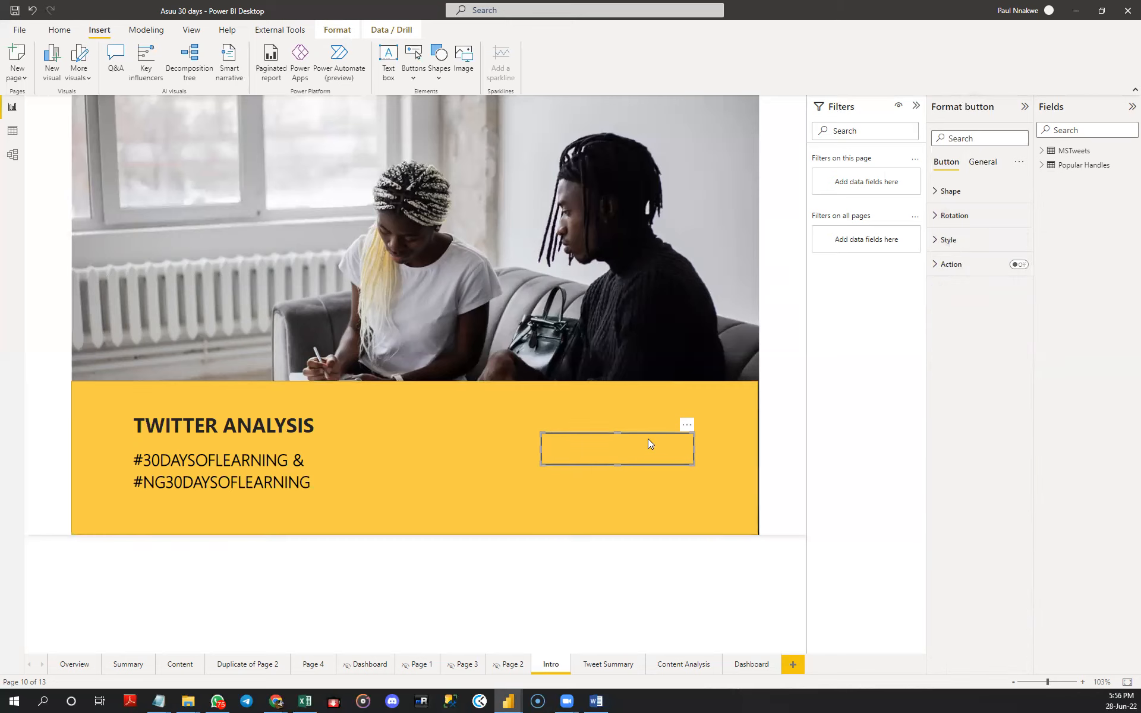
- Move the blank button up onto the photo and turn on its background with black as the colour
{"action": "left_click_drag", "start_coordinate": [689, 426], "coordinate": [720, 235]}
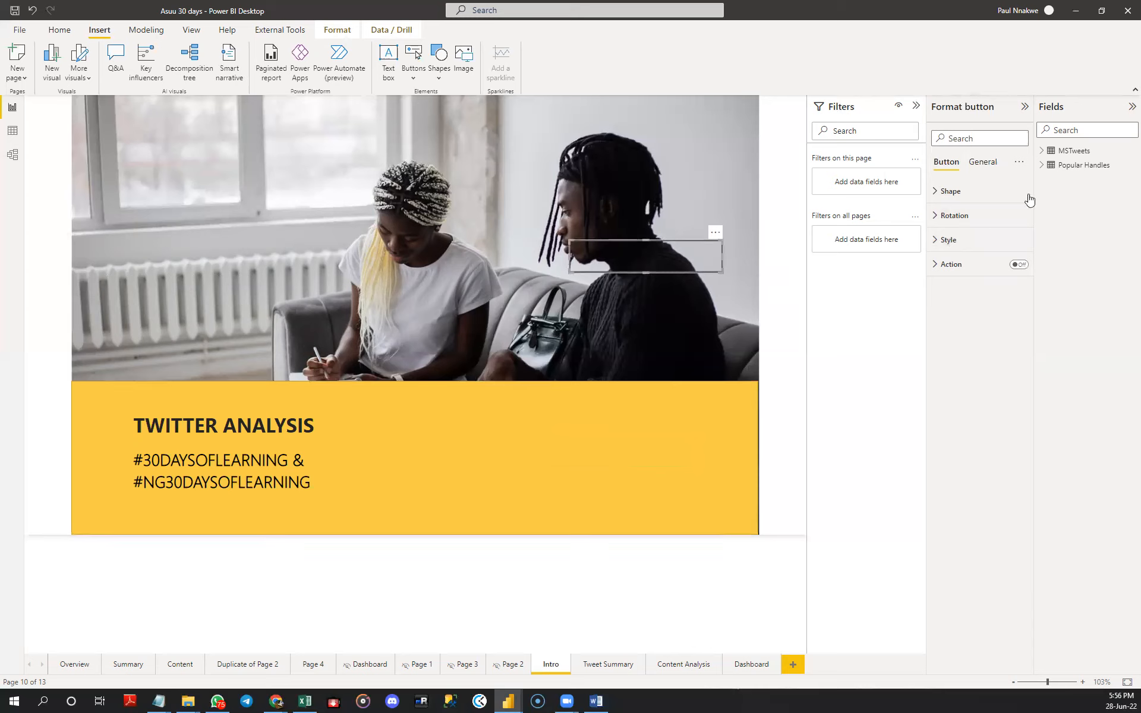
{"action": "left_click", "coordinate": [977, 164]}
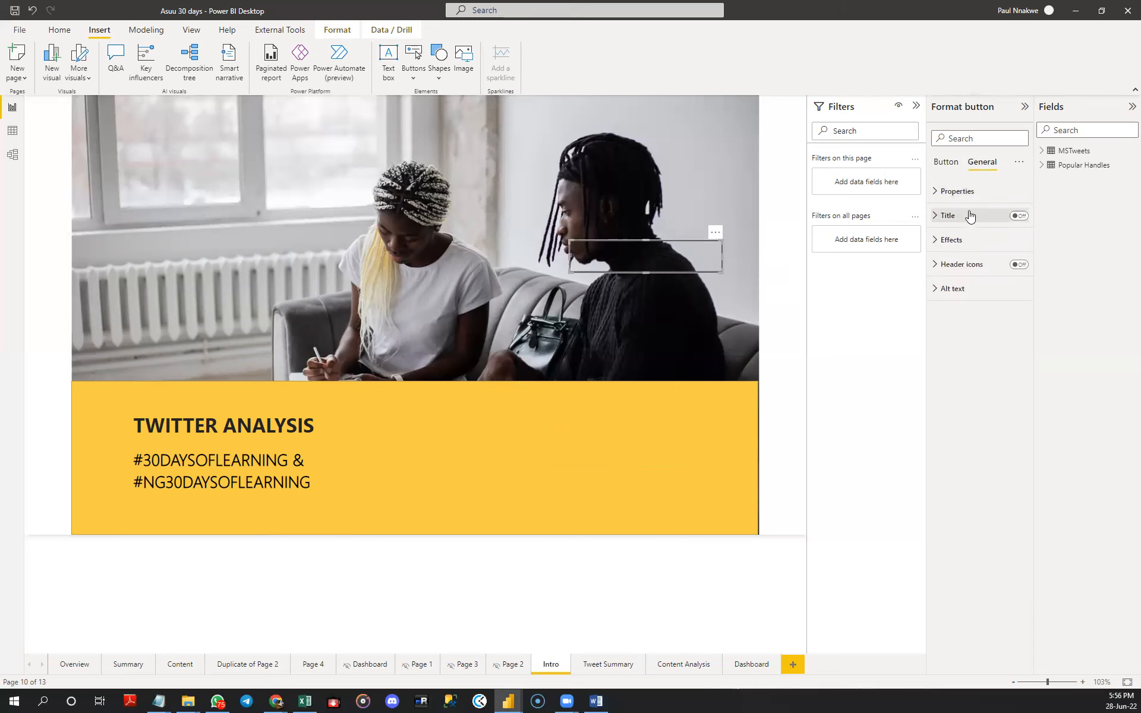
{"action": "left_click", "coordinate": [952, 240]}
{"action": "left_click", "coordinate": [1012, 264]}
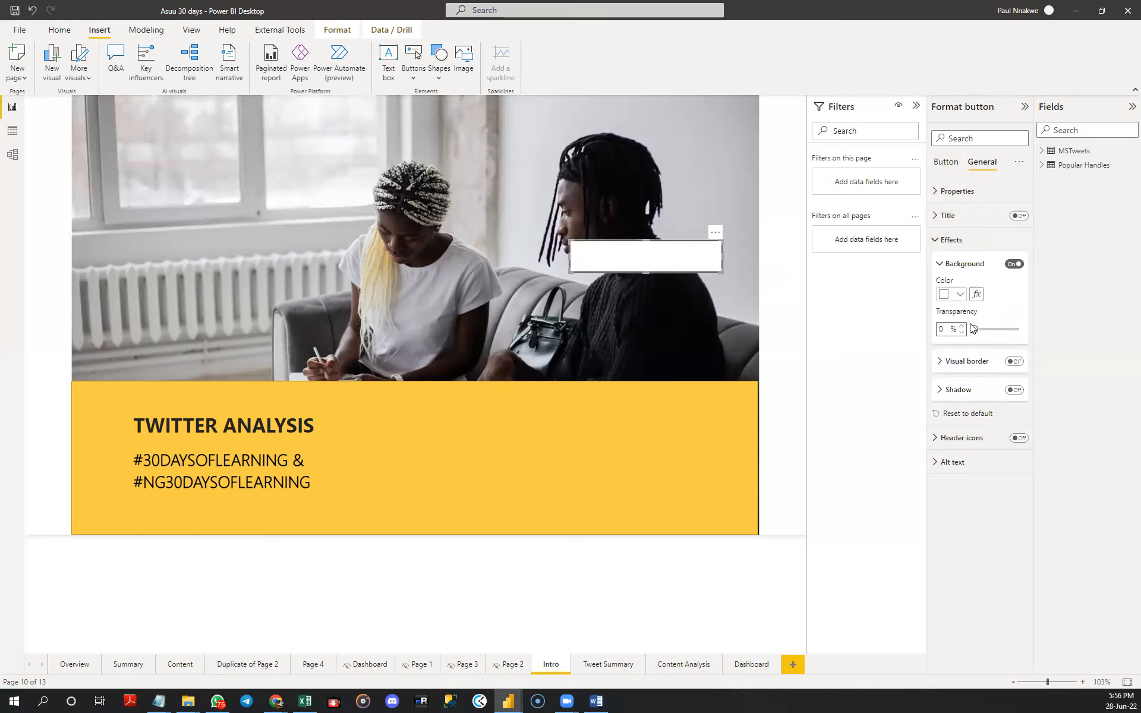
{"action": "left_click", "coordinate": [952, 295]}
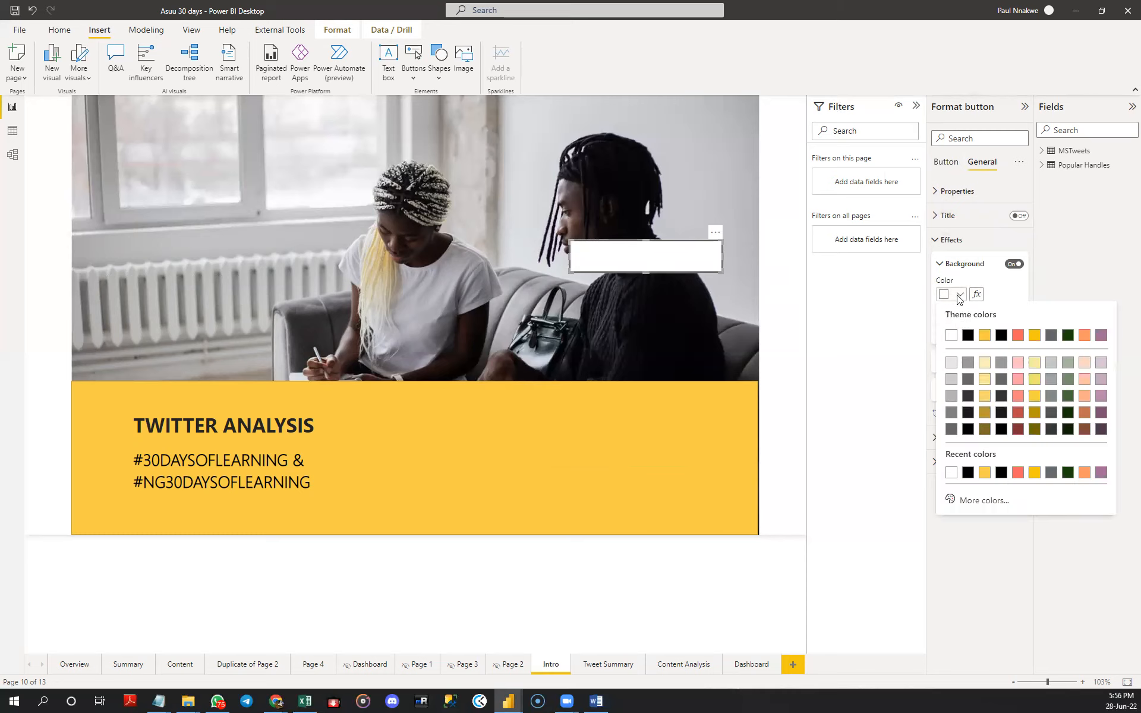
{"action": "left_click", "coordinate": [968, 335]}
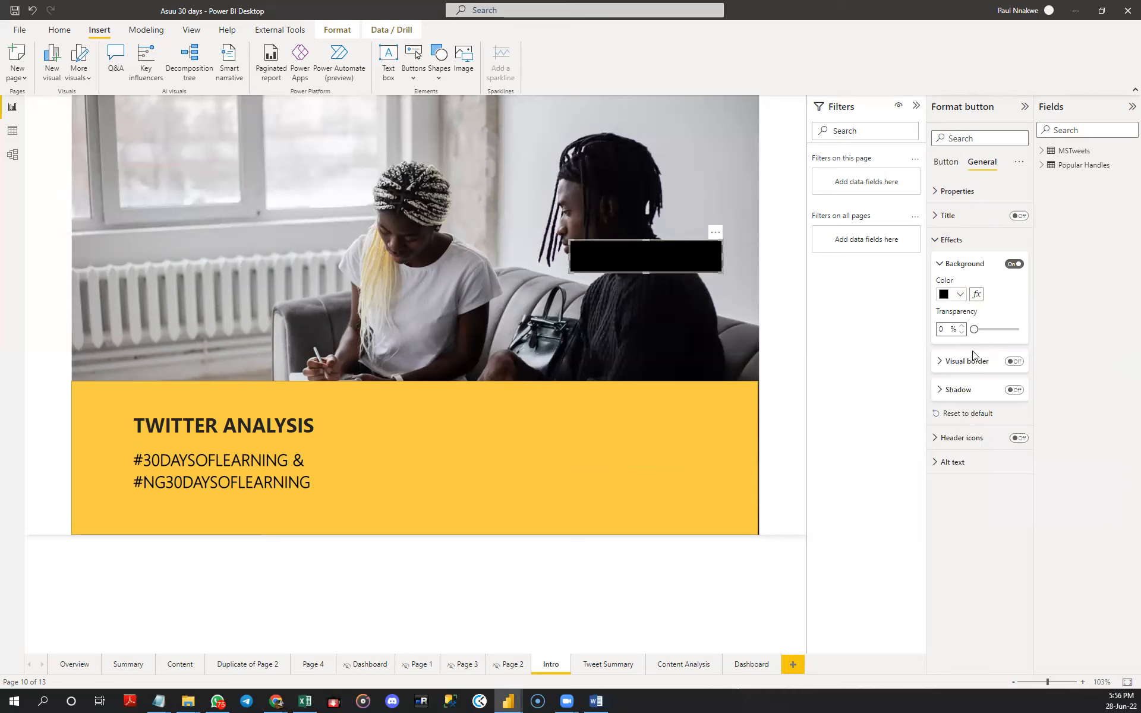
{"action": "left_click", "coordinate": [944, 267]}
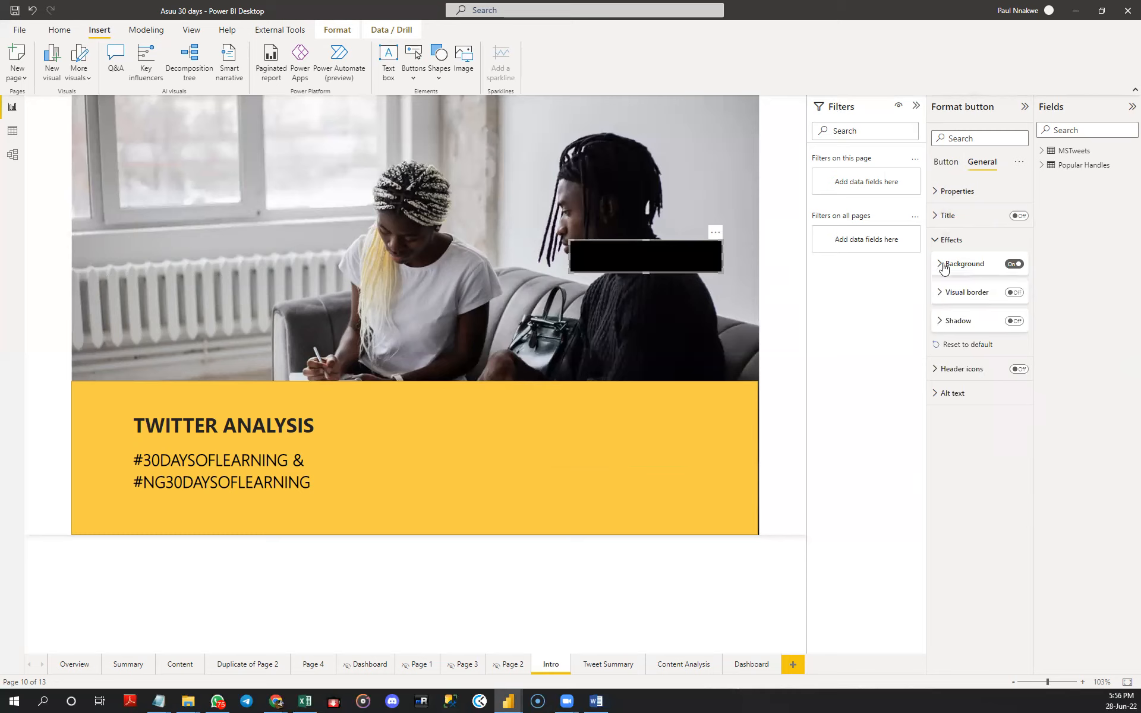
{"action": "left_click", "coordinate": [947, 196]}
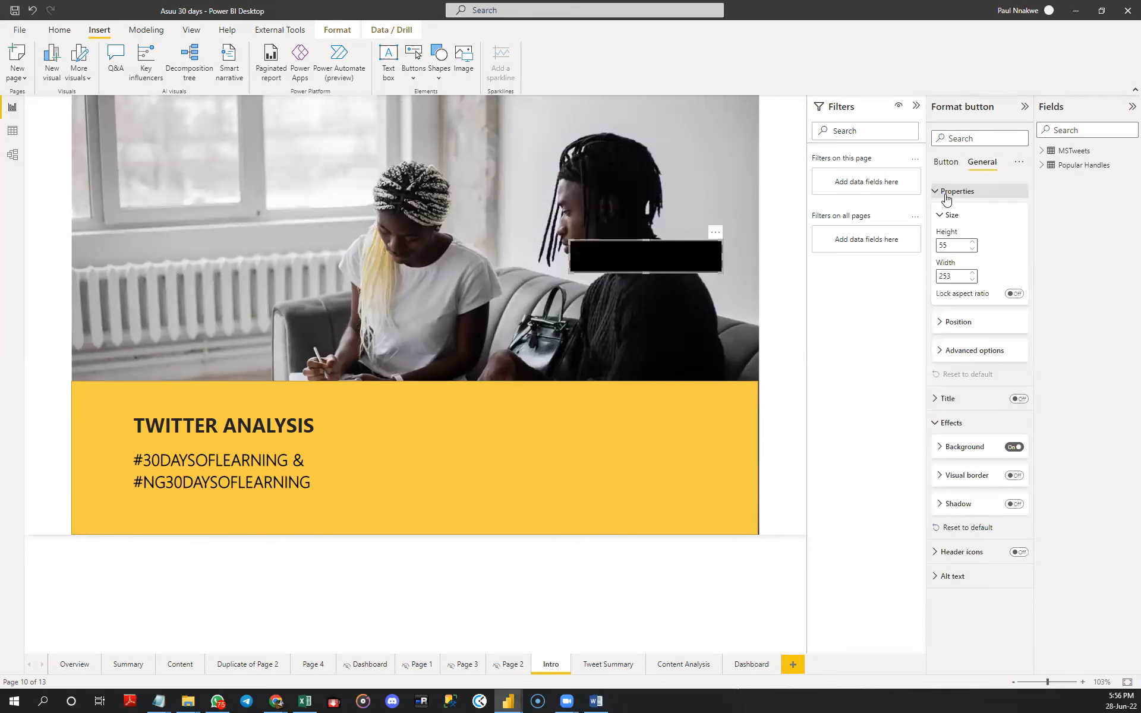
{"action": "left_click", "coordinate": [947, 196]}
{"action": "left_click", "coordinate": [946, 163]}
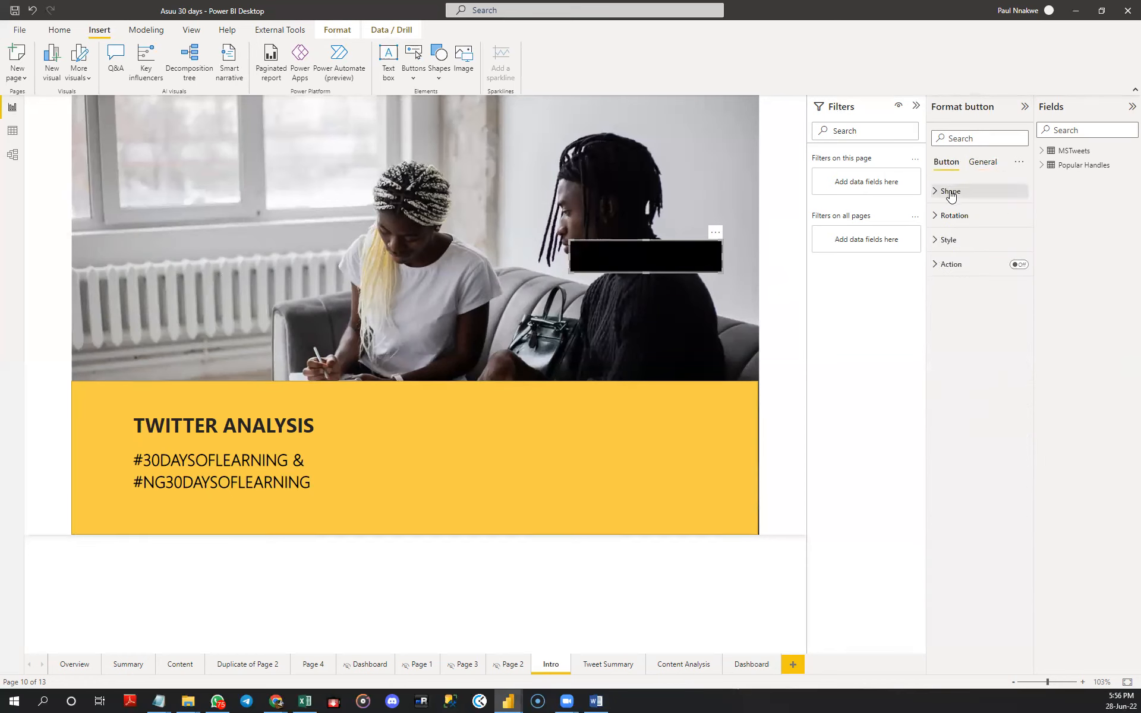
{"action": "left_click", "coordinate": [950, 192]}
{"action": "left_click", "coordinate": [950, 193]}
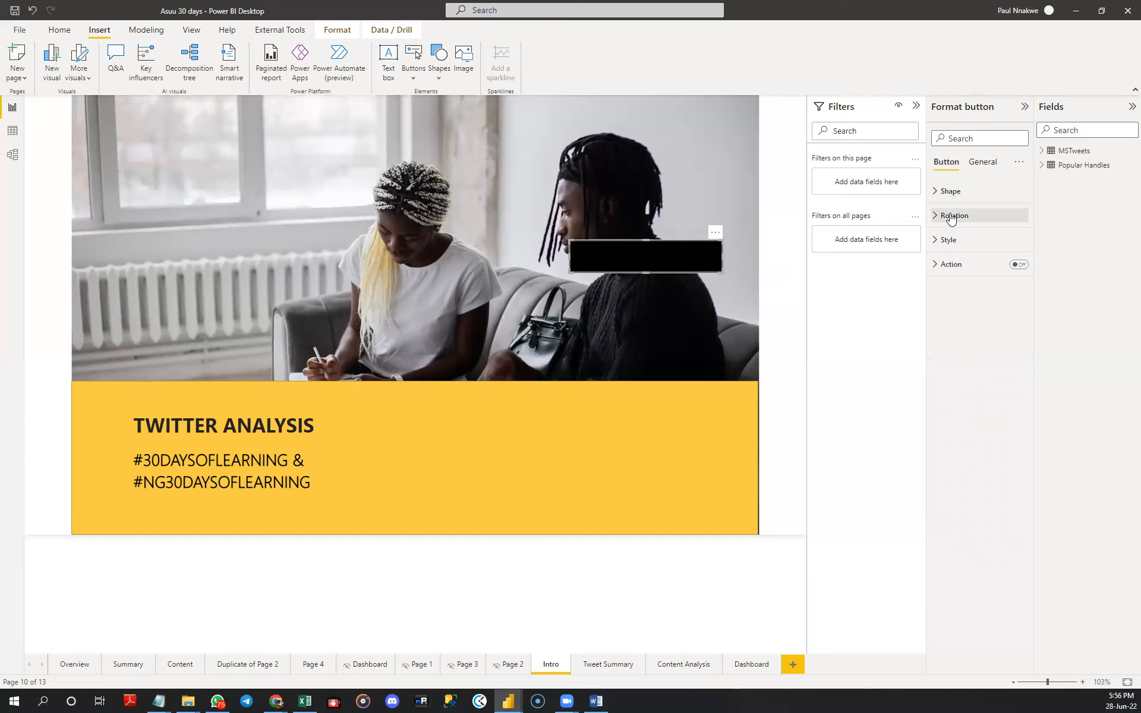
{"action": "left_click", "coordinate": [952, 216]}
{"action": "left_click", "coordinate": [951, 217]}
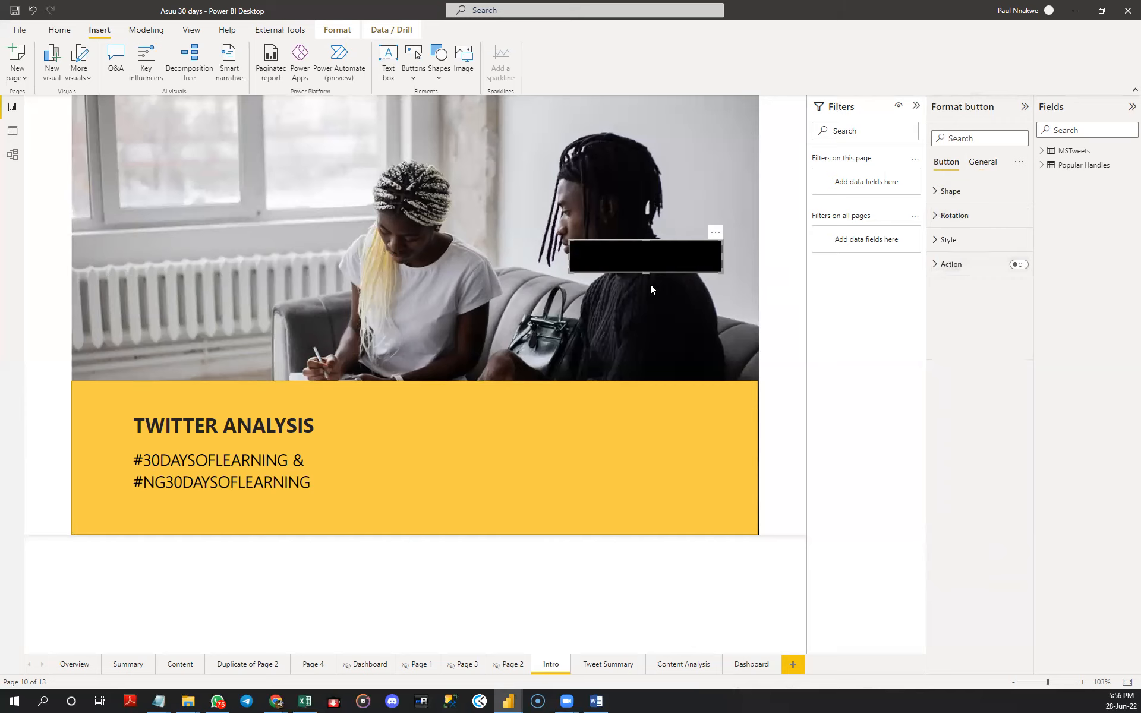
- Move the black button back down onto the right part of the yellow rectangle and deselect it
{"action": "left_click_drag", "start_coordinate": [696, 256], "coordinate": [693, 431]}
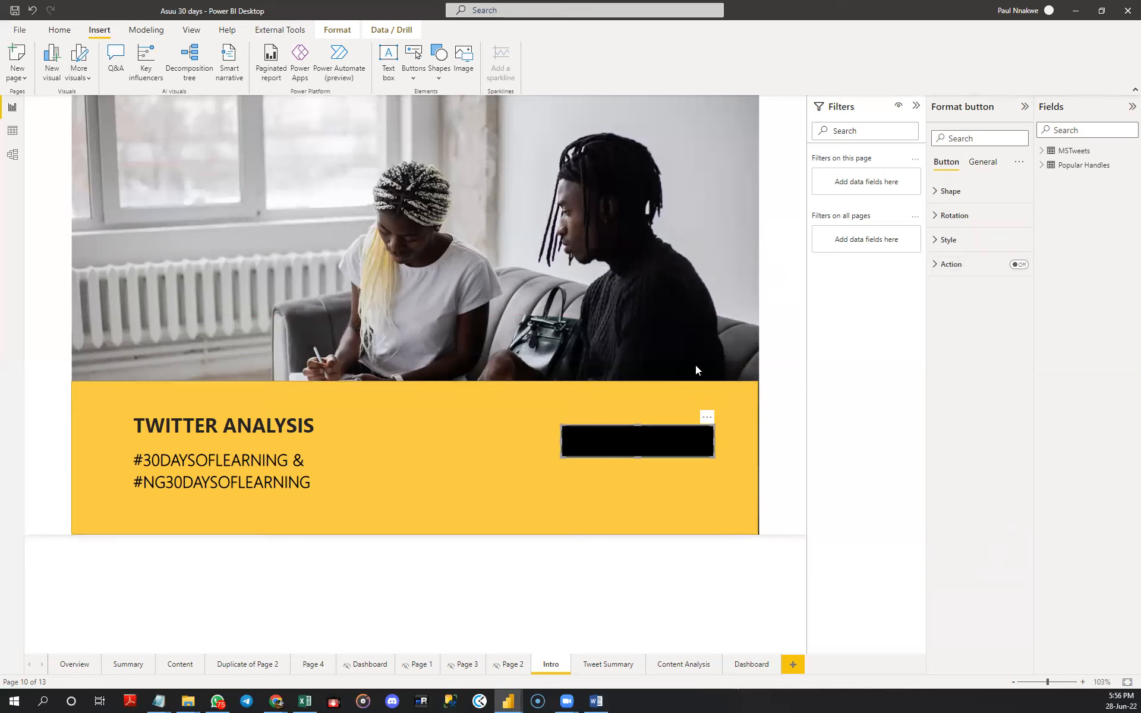
{"action": "left_click", "coordinate": [682, 263]}
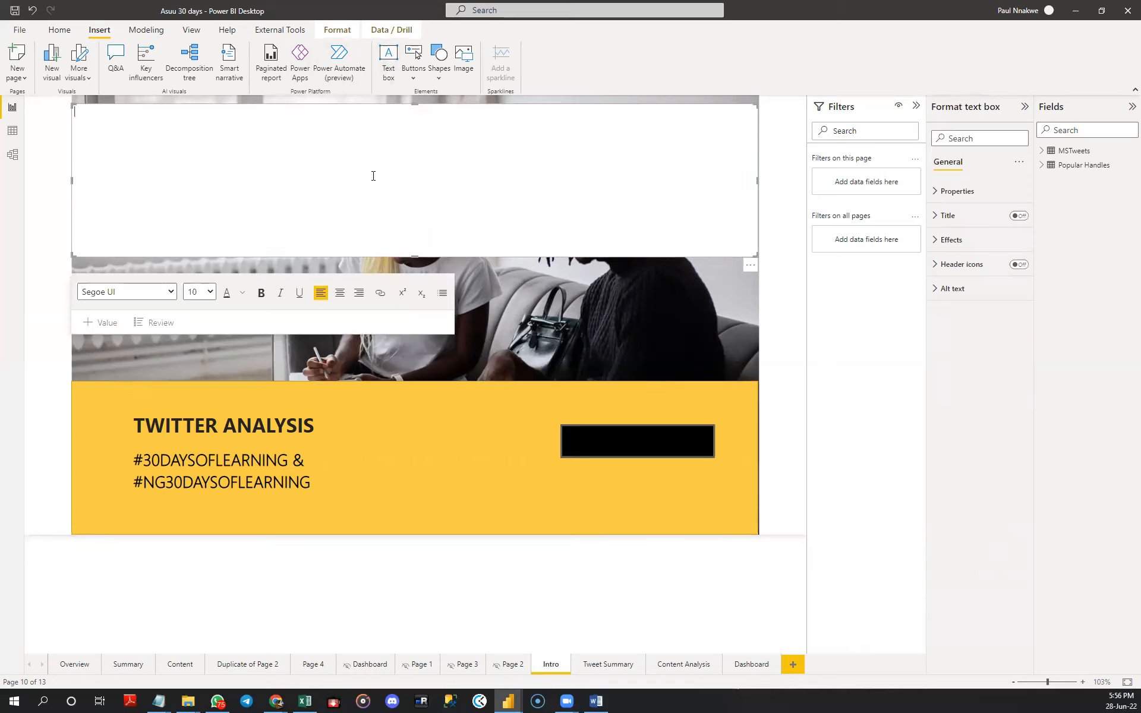
- Add a text box reading TWEET SUMMARY, shrink it and place it over the black button
{"action": "type", "text": "TWEET SUMMARY"}
{"action": "left_click_drag", "start_coordinate": [758, 255], "coordinate": [667, 458]}
- Set the TWEET SUMMARY text to font size 14 and widen its text box so the label fits on one line
{"action": "left_click", "coordinate": [632, 438]}
{"action": "triple_click", "coordinate": [631, 437]}
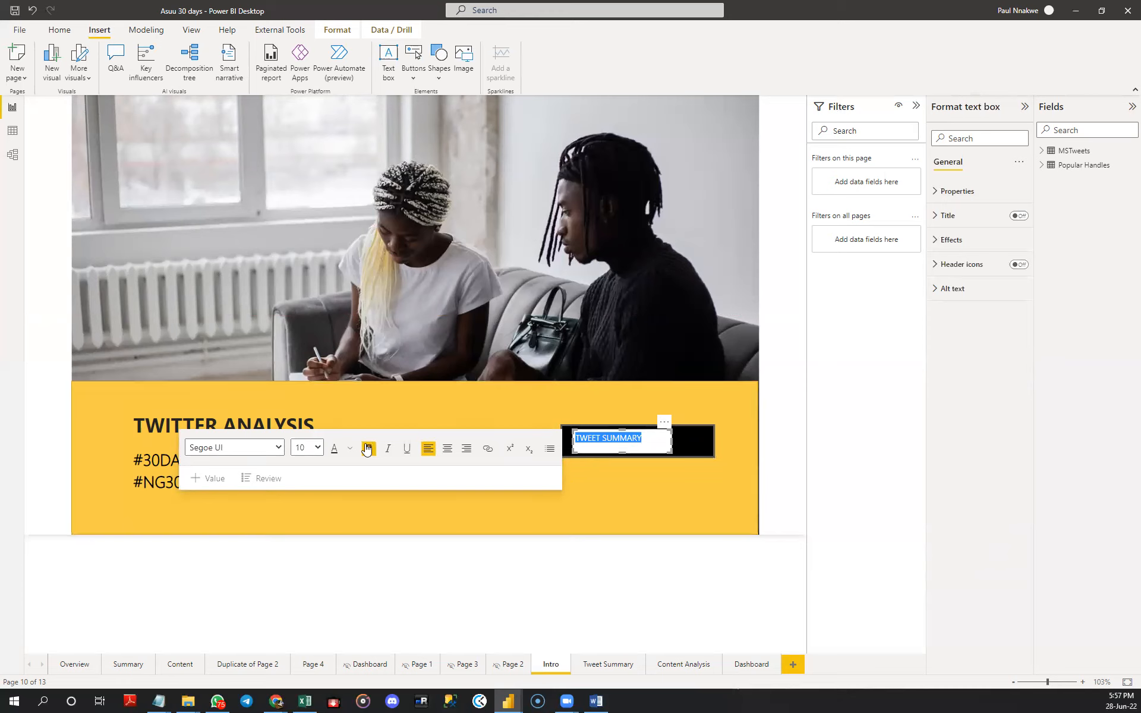
{"action": "left_click", "coordinate": [312, 448]}
{"action": "left_click", "coordinate": [314, 287]}
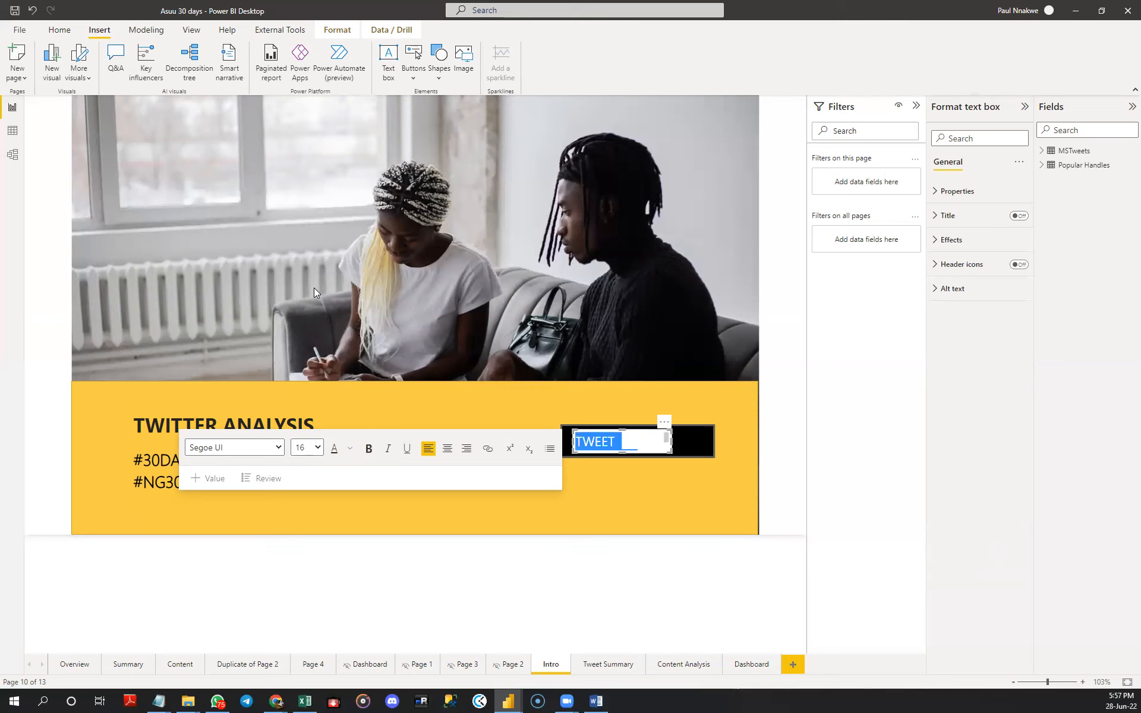
{"action": "left_click", "coordinate": [313, 448]}
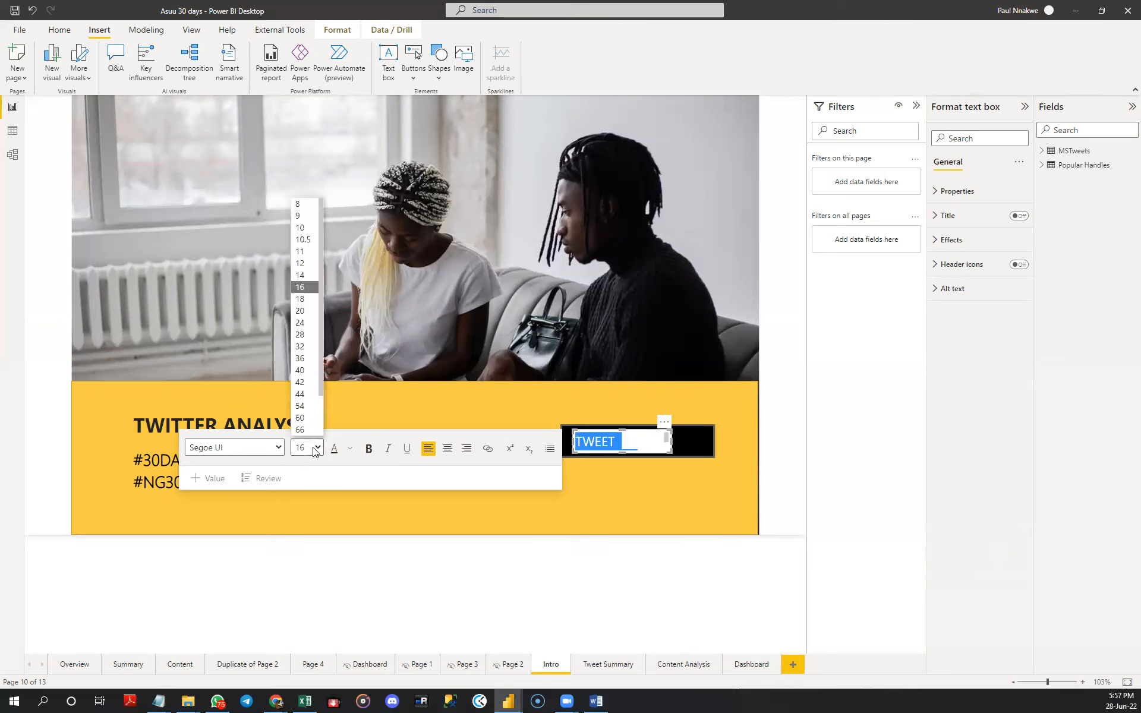
{"action": "left_click", "coordinate": [304, 275]}
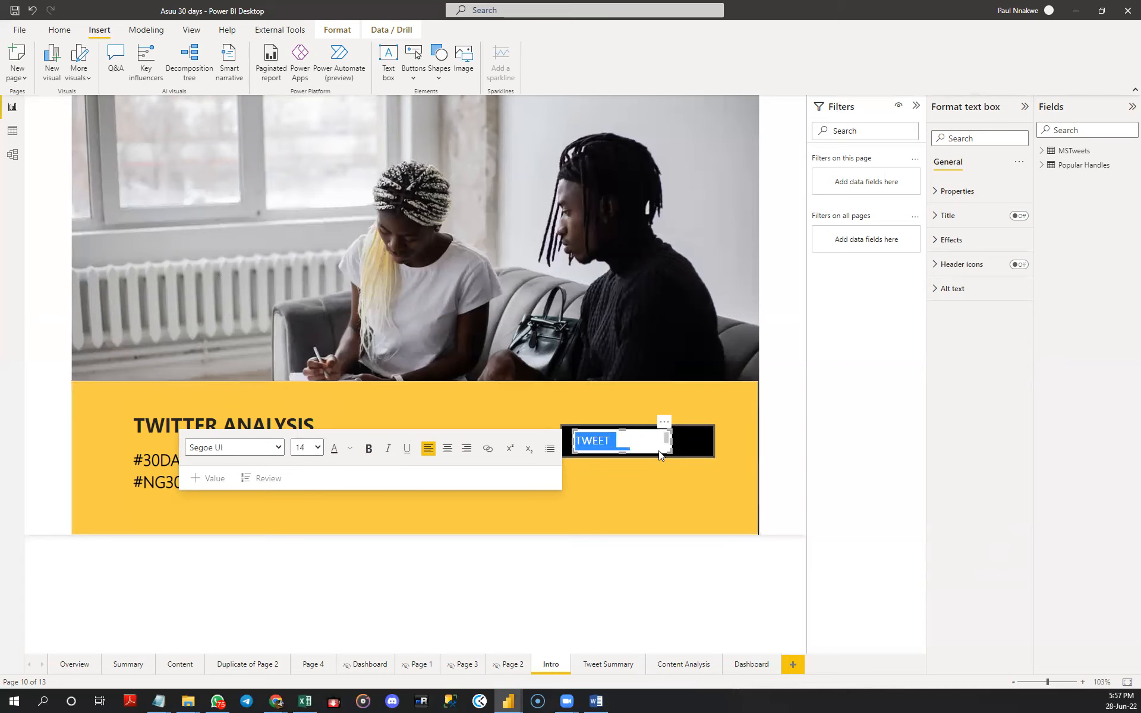
{"action": "left_click_drag", "start_coordinate": [679, 443], "coordinate": [689, 440]}
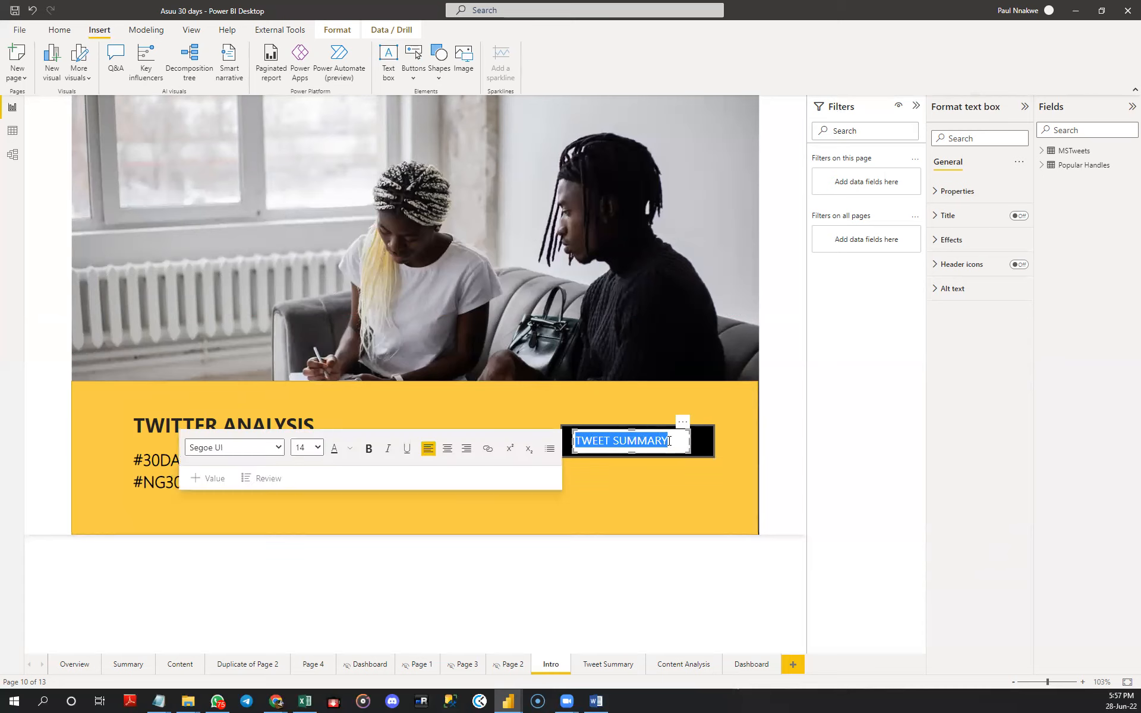
- Try font size 16 and bold on the TWEET SUMMARY text, returning it to regular weight at size 14
{"action": "left_click", "coordinate": [313, 448]}
{"action": "left_click", "coordinate": [306, 287]}
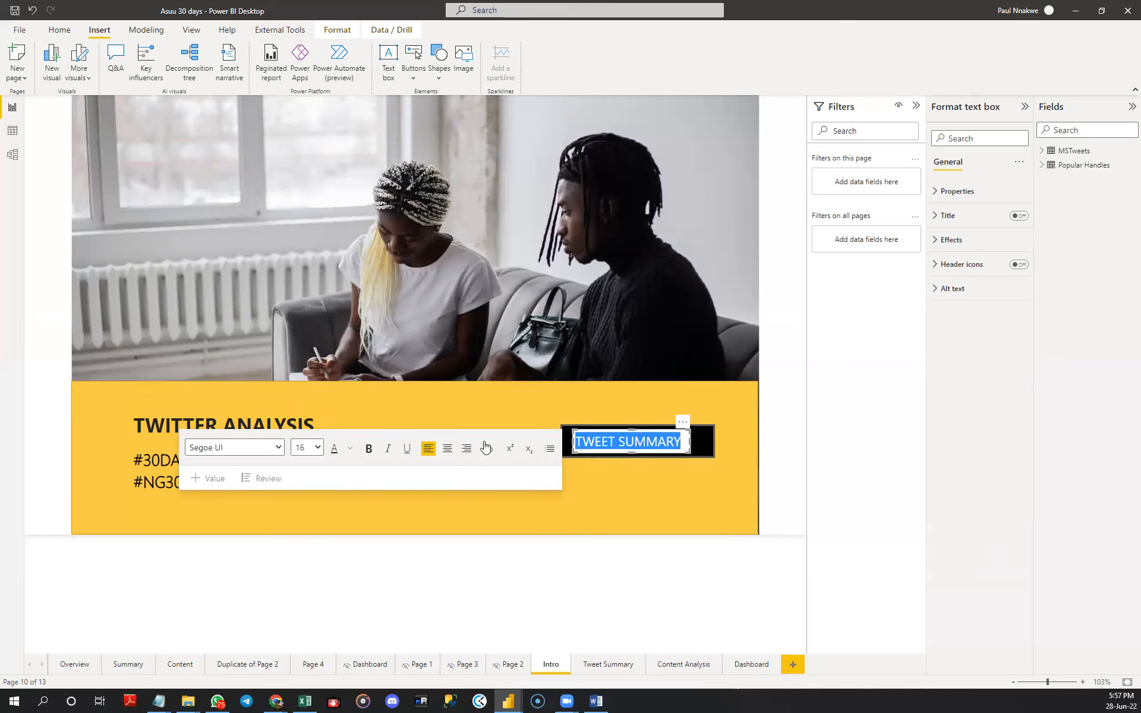
{"action": "left_click", "coordinate": [320, 452]}
{"action": "left_click", "coordinate": [315, 280]}
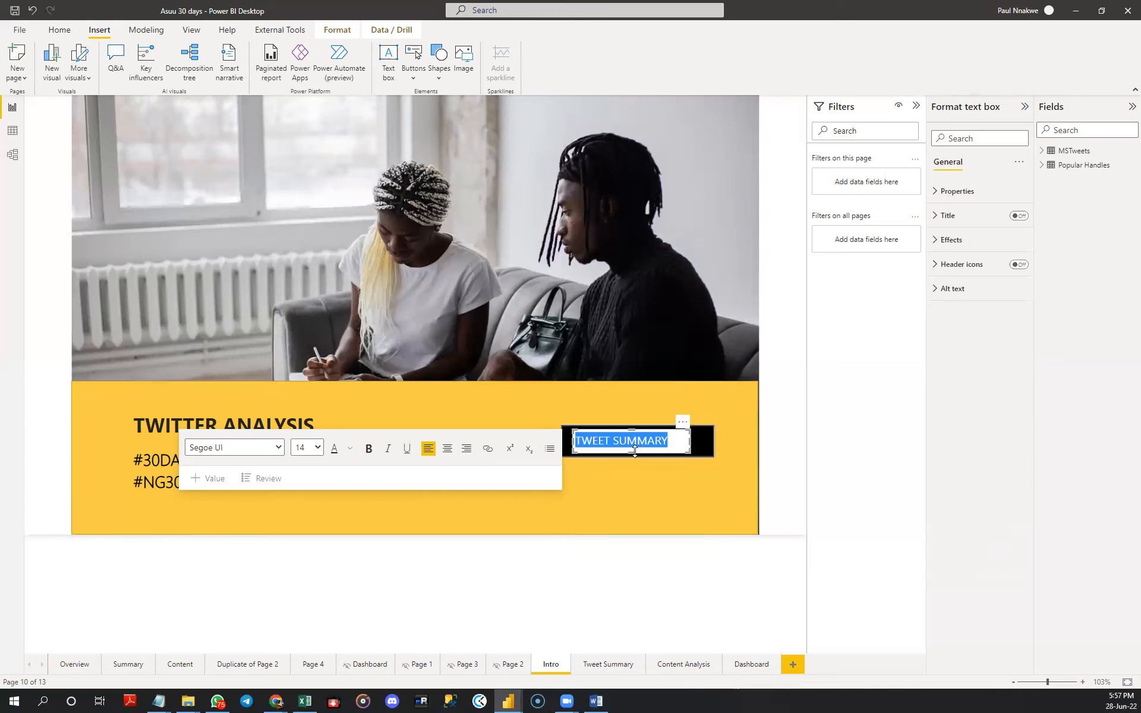
{"action": "left_click", "coordinate": [347, 452]}
{"action": "left_click", "coordinate": [369, 449]}
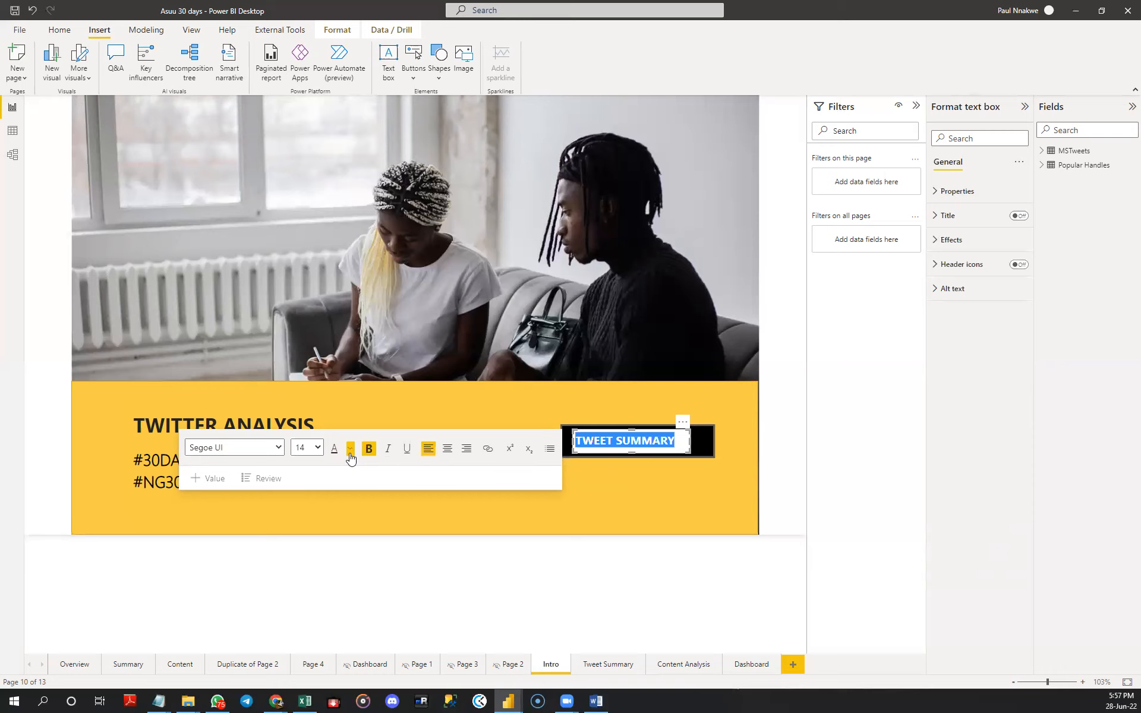
{"action": "key", "text": "ctrl+b"}
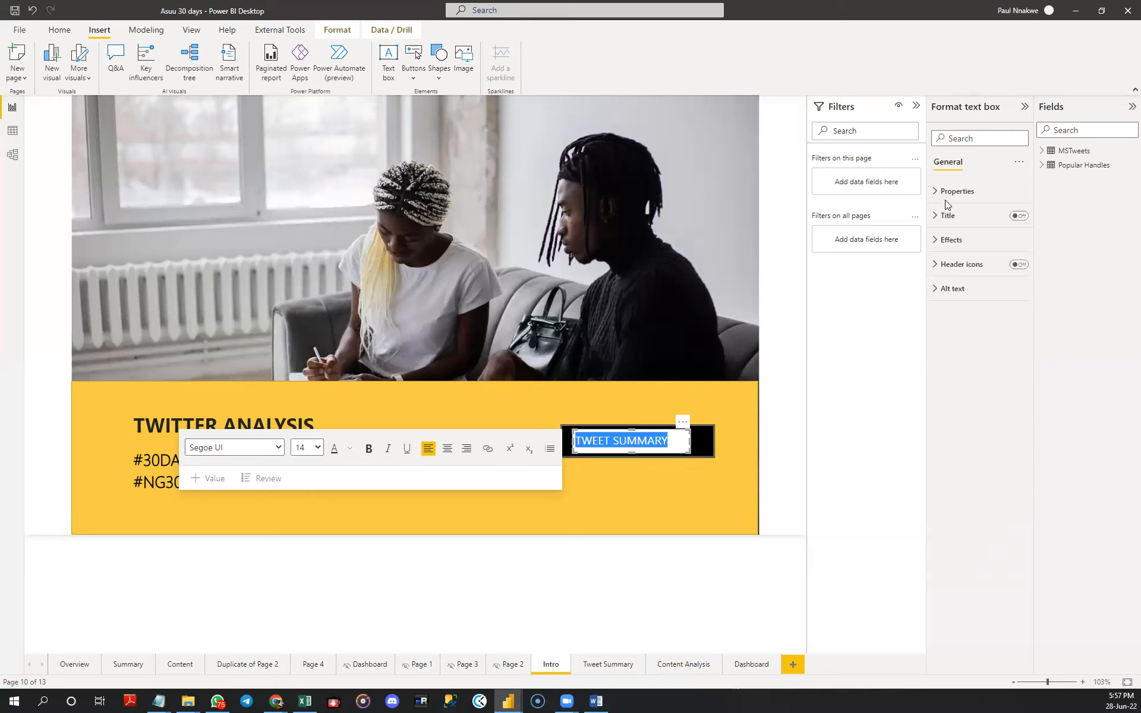
- Turn off the TWEET SUMMARY text box's background and set its font colour to white
{"action": "left_click", "coordinate": [952, 240]}
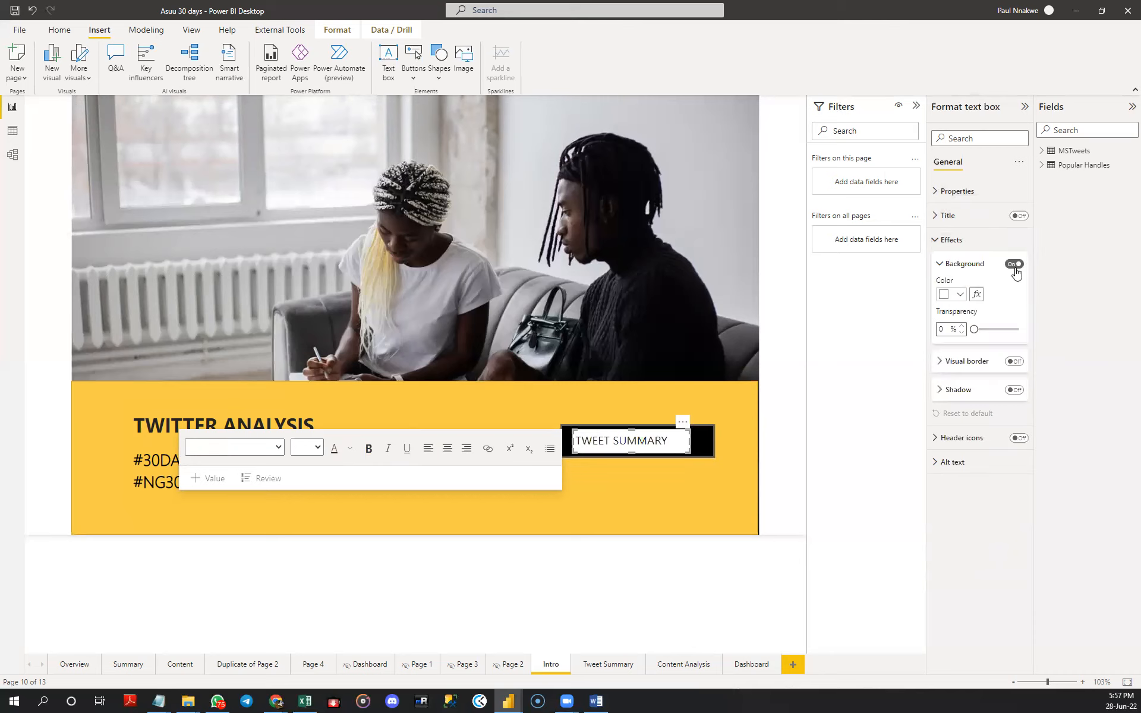
{"action": "left_click", "coordinate": [1014, 266]}
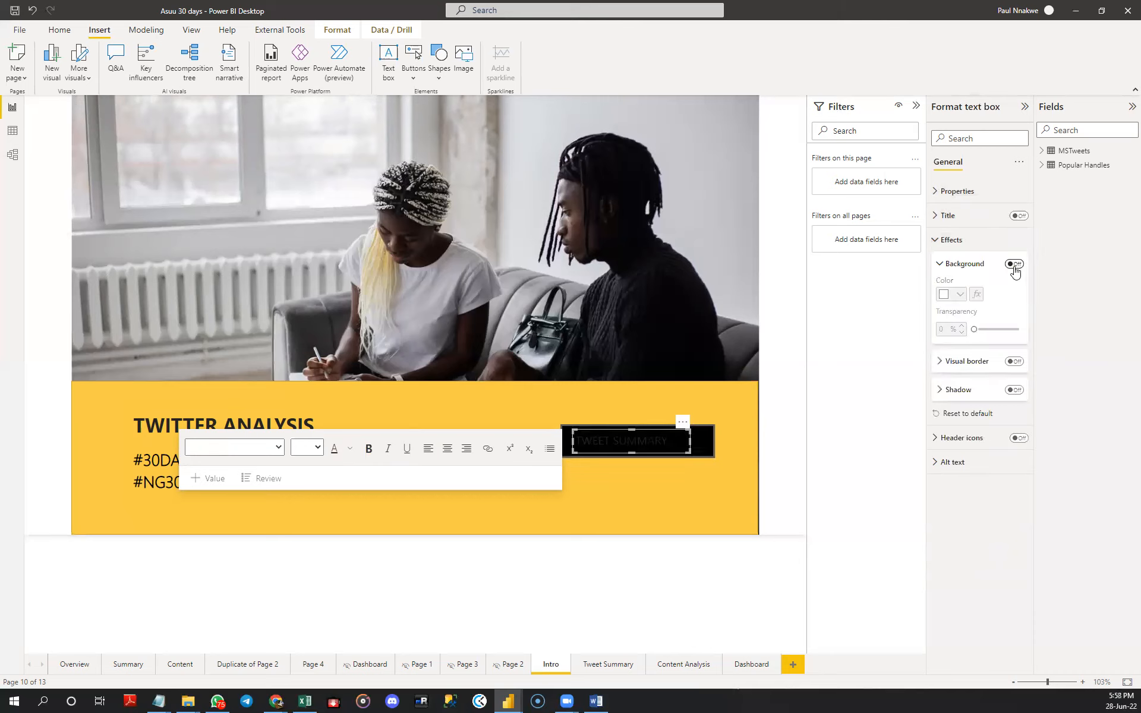
{"action": "left_click", "coordinate": [349, 450]}
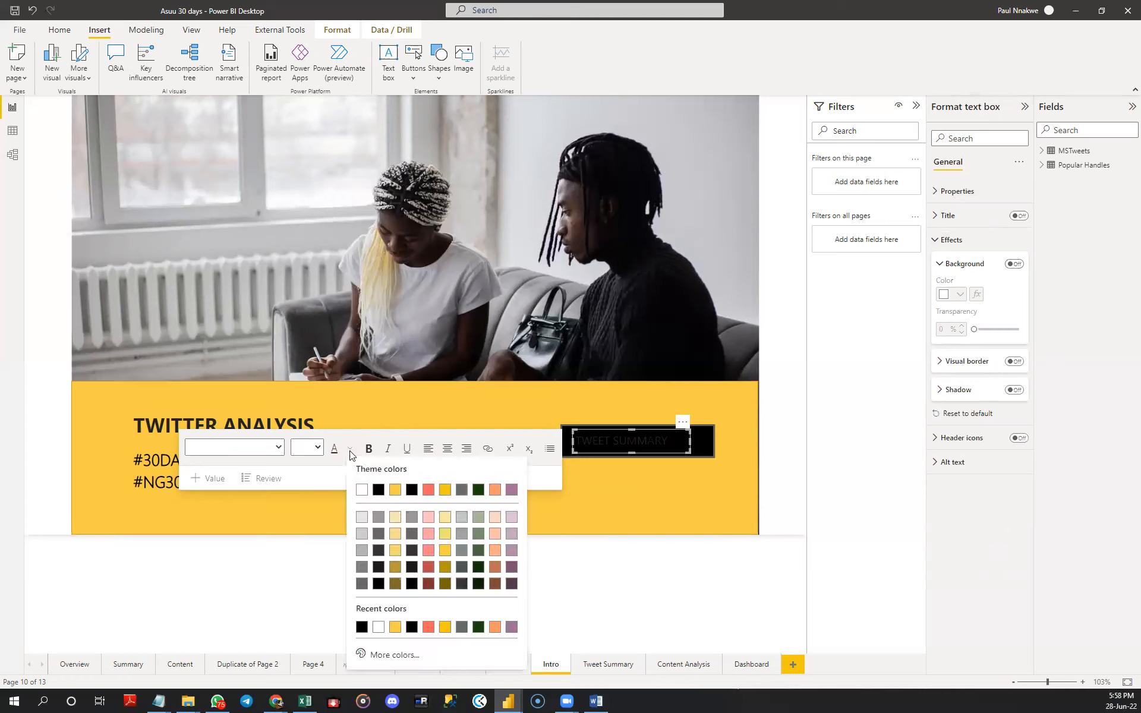
{"action": "left_click", "coordinate": [361, 490]}
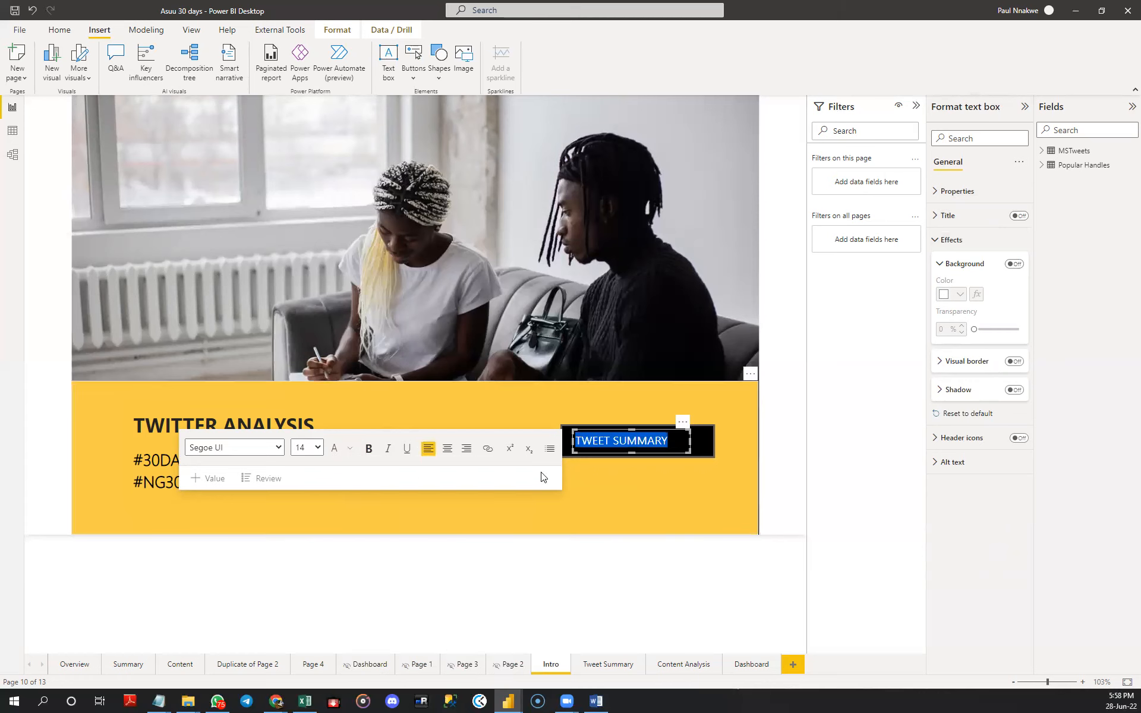
{"action": "left_click", "coordinate": [638, 505]}
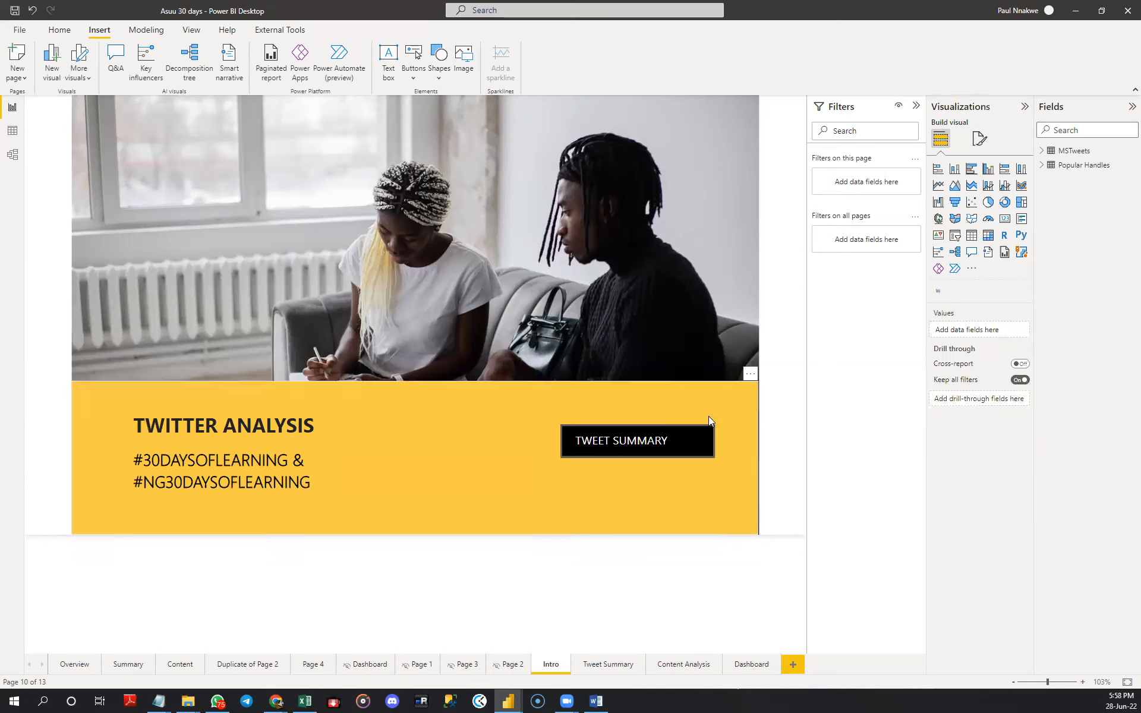
{"action": "left_click", "coordinate": [710, 439]}
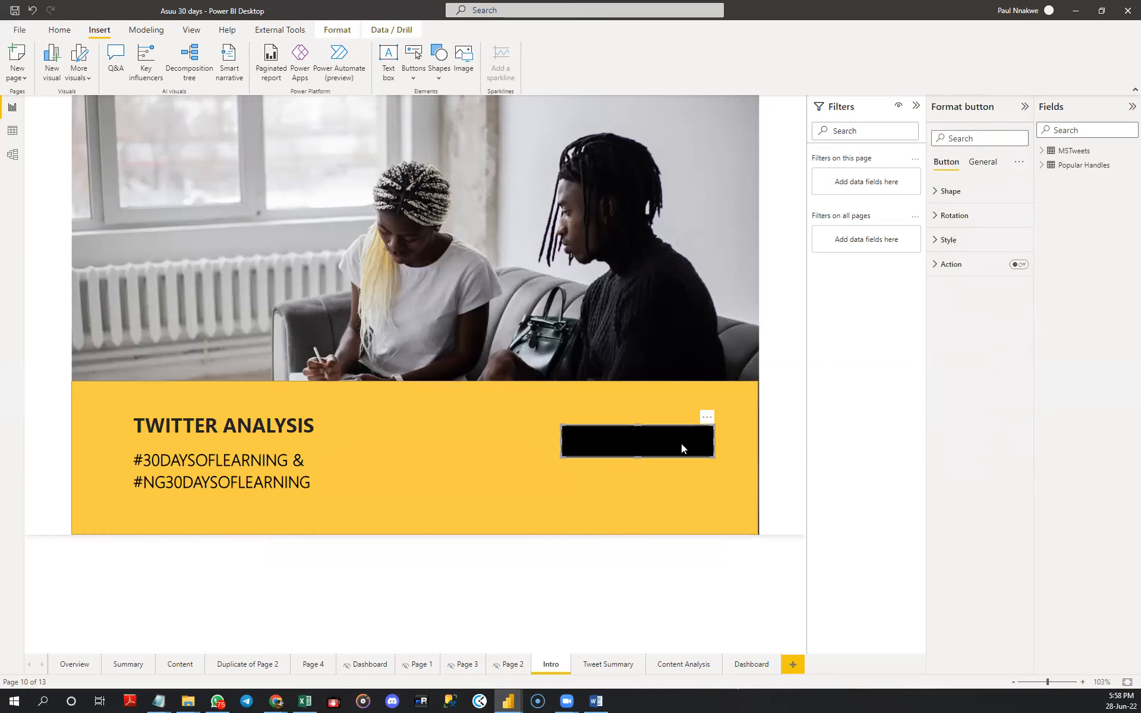
{"action": "left_click", "coordinate": [634, 432]}
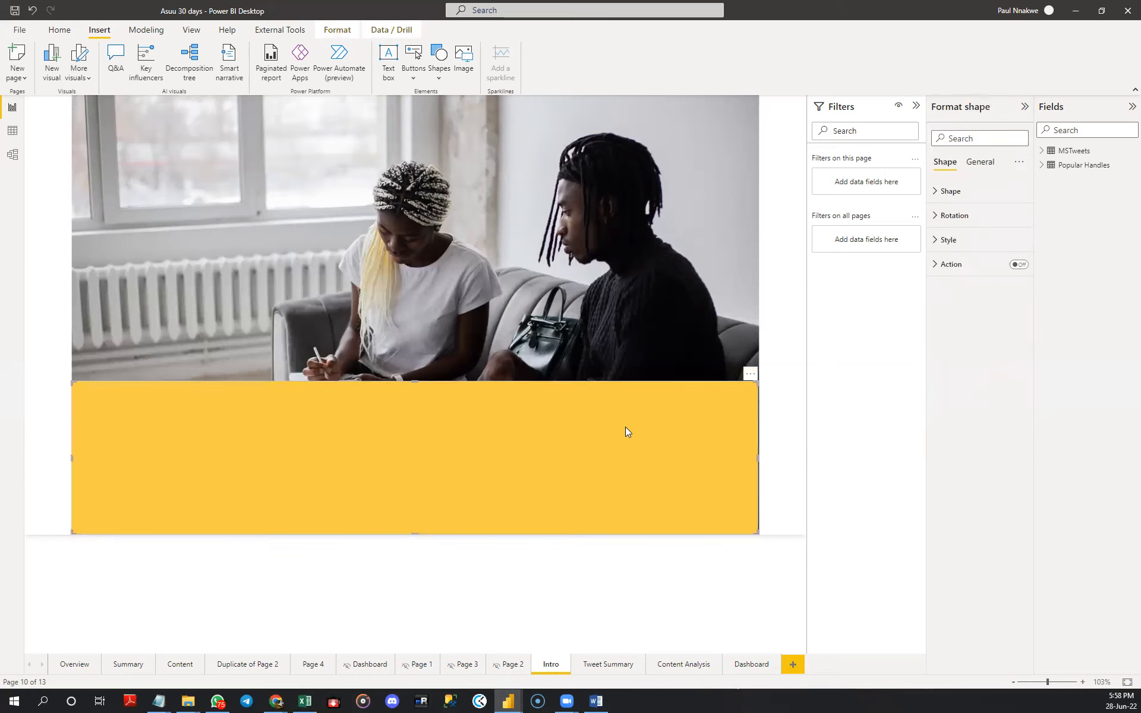
{"action": "left_click", "coordinate": [626, 428]}
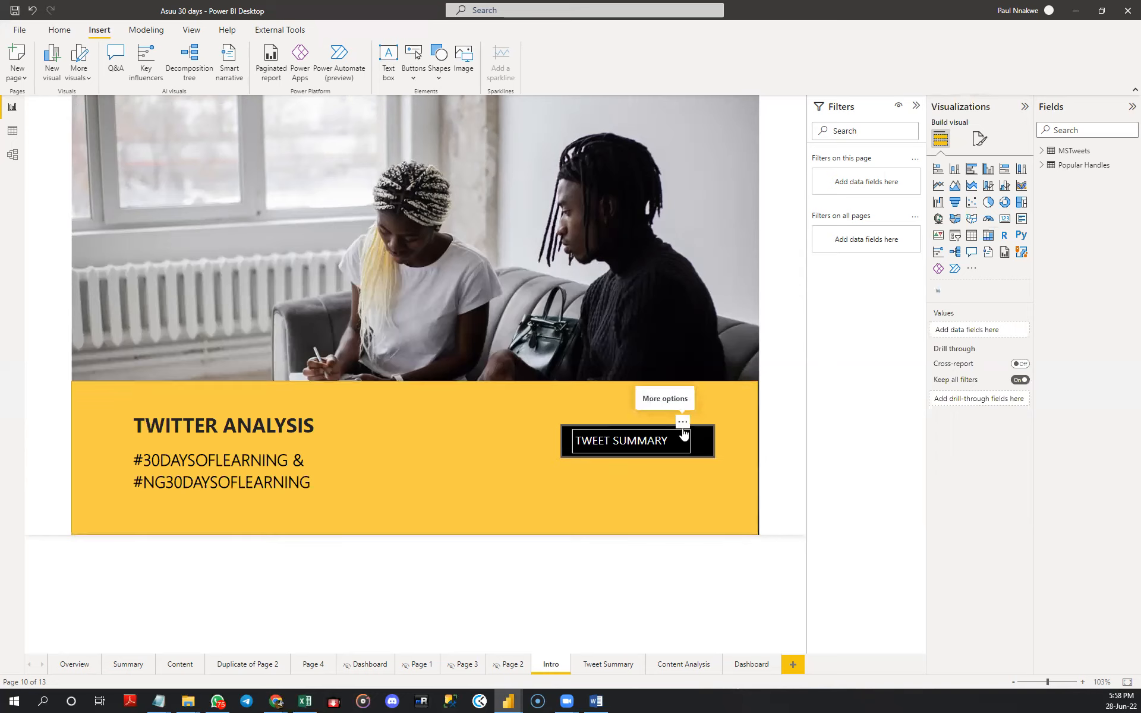
- Duplicate the black TWEET SUMMARY button together with its label and place the copy directly beneath the original
{"action": "left_click", "coordinate": [663, 432]}
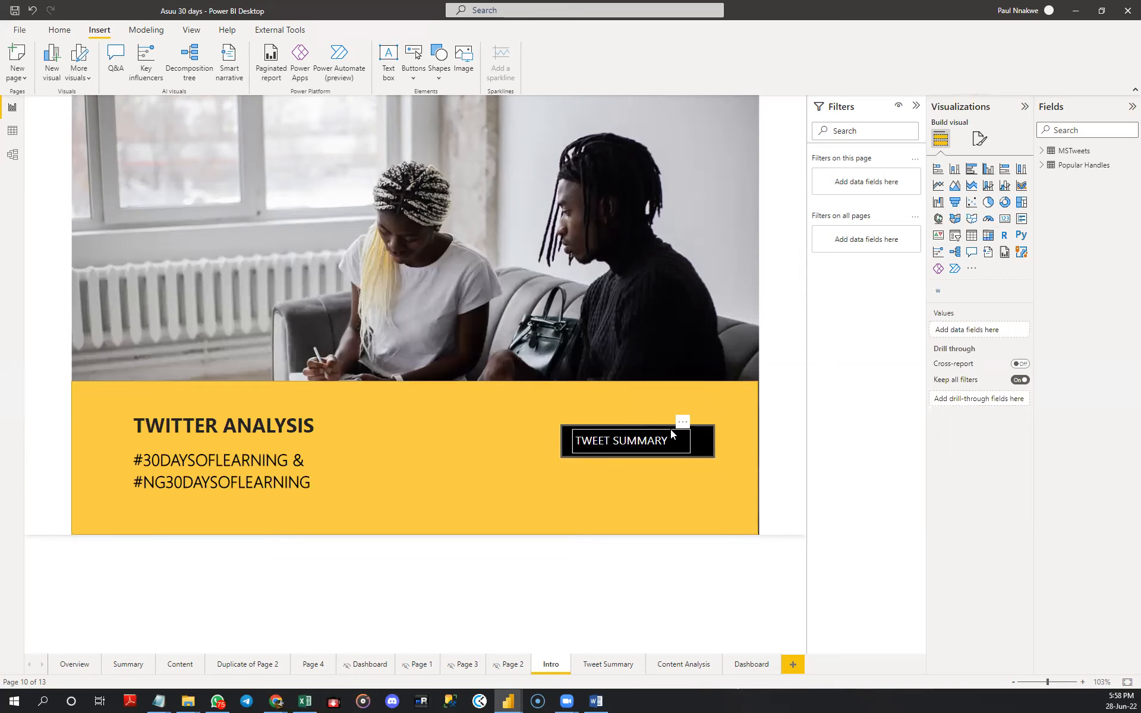
{"action": "left_click", "coordinate": [713, 438]}
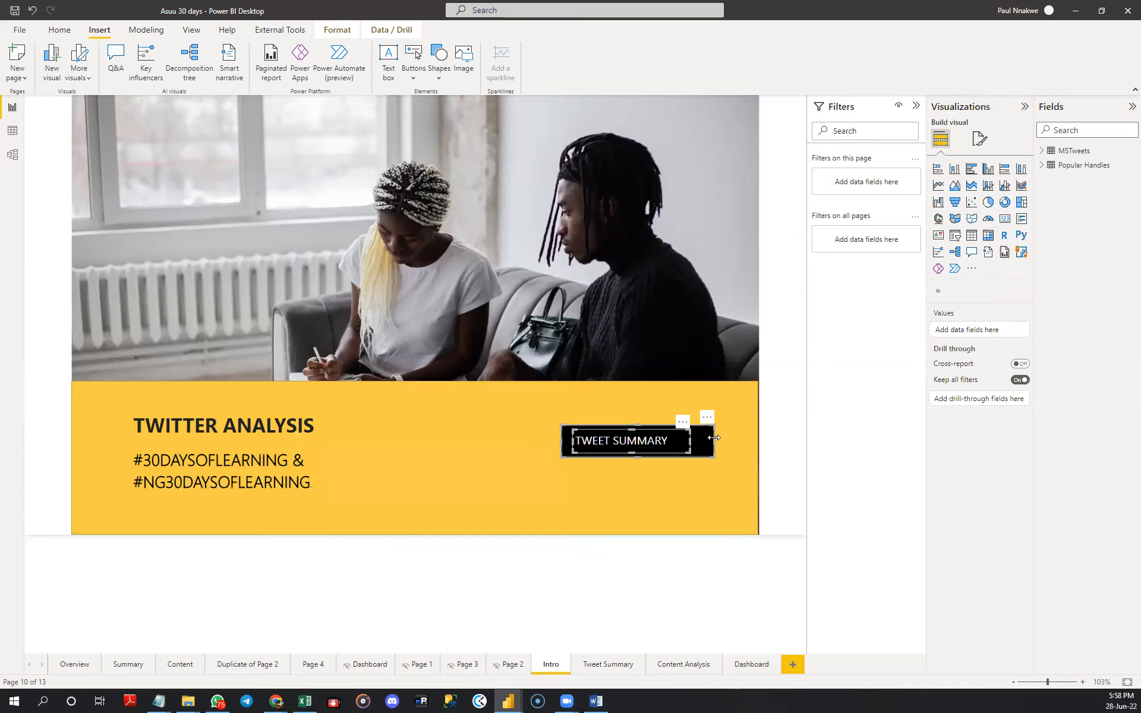
{"action": "key", "text": "ctrl+v"}
{"action": "left_click_drag", "start_coordinate": [711, 425], "coordinate": [704, 458]}
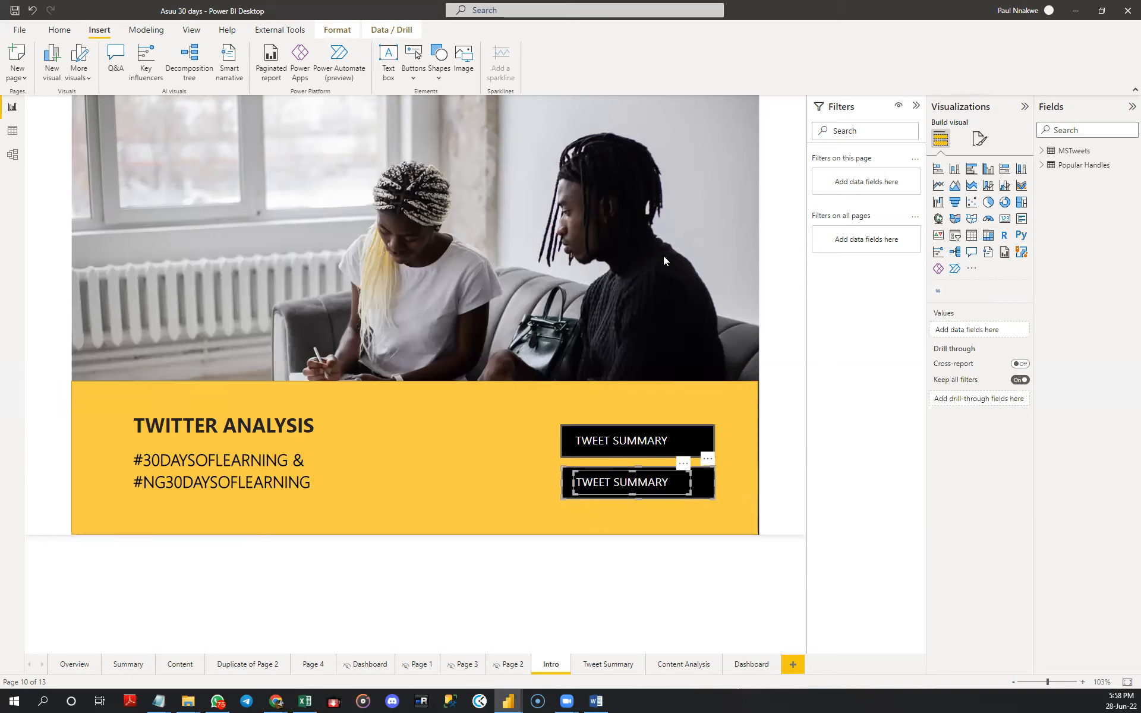
{"action": "key", "text": "Delete"}
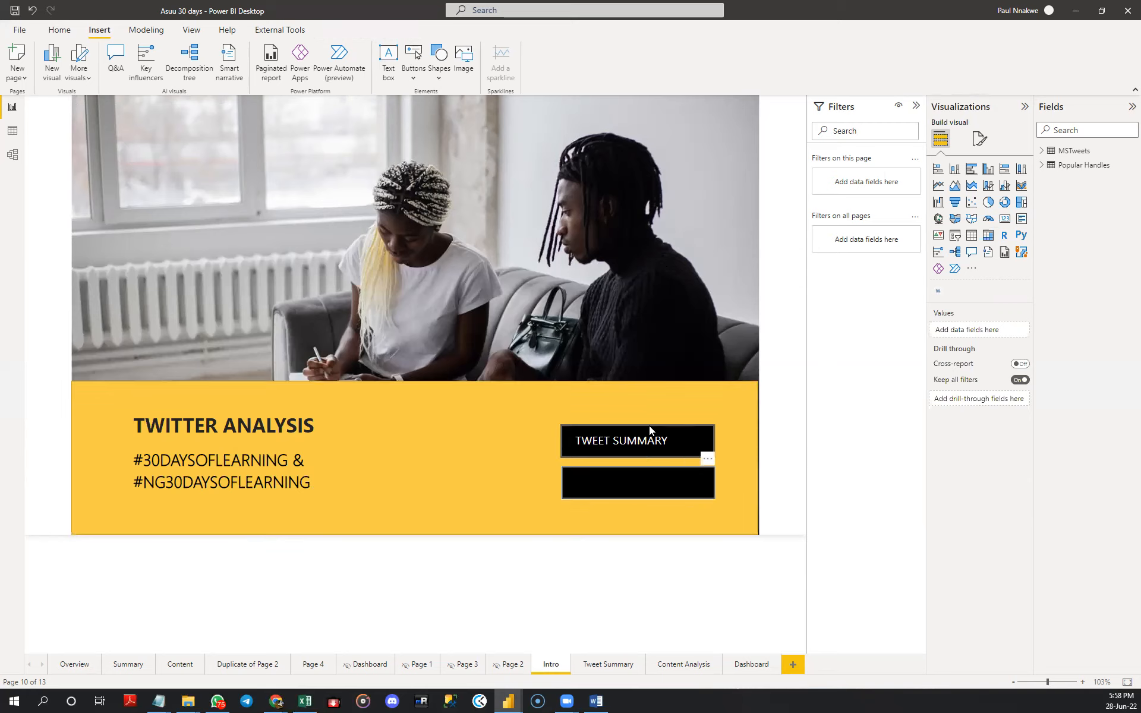
{"action": "left_click", "coordinate": [650, 487]}
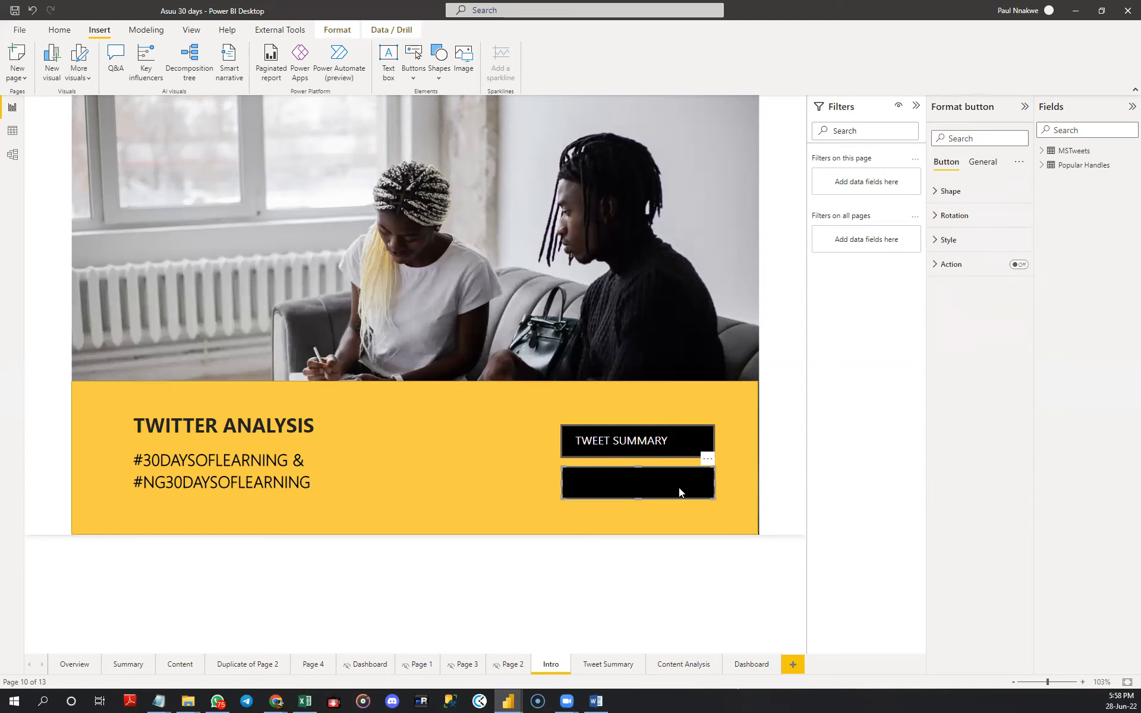
{"action": "left_click_drag", "start_coordinate": [680, 486], "coordinate": [680, 511]}
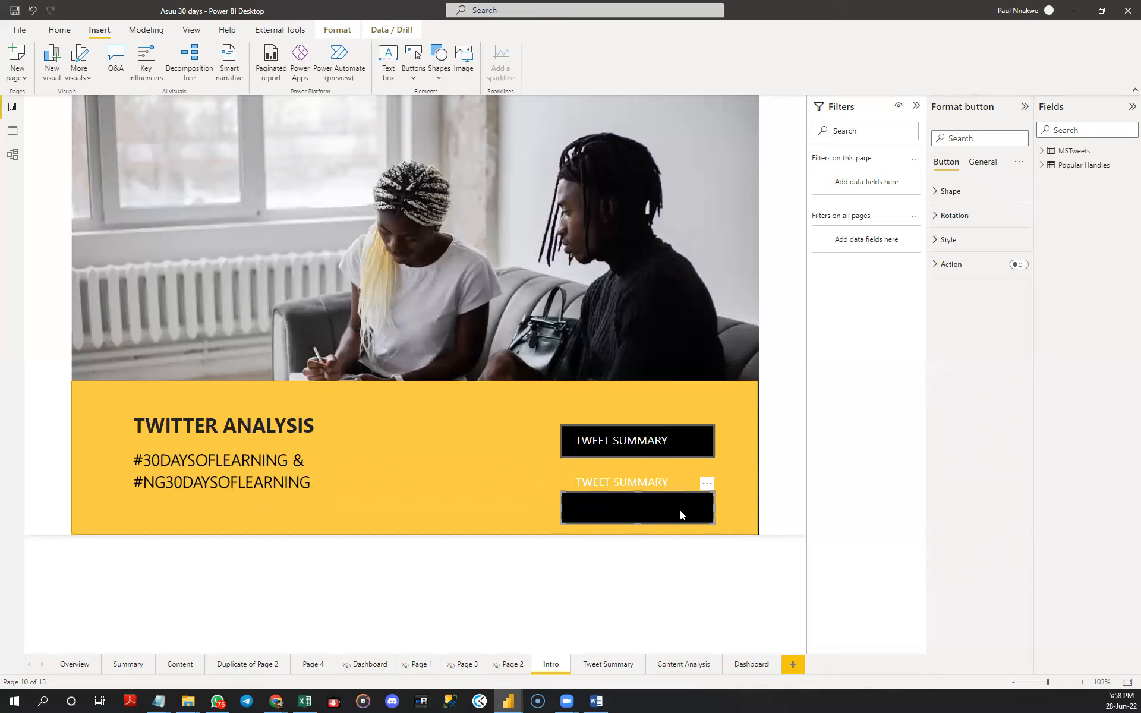
{"action": "key", "text": "ctrl+z"}
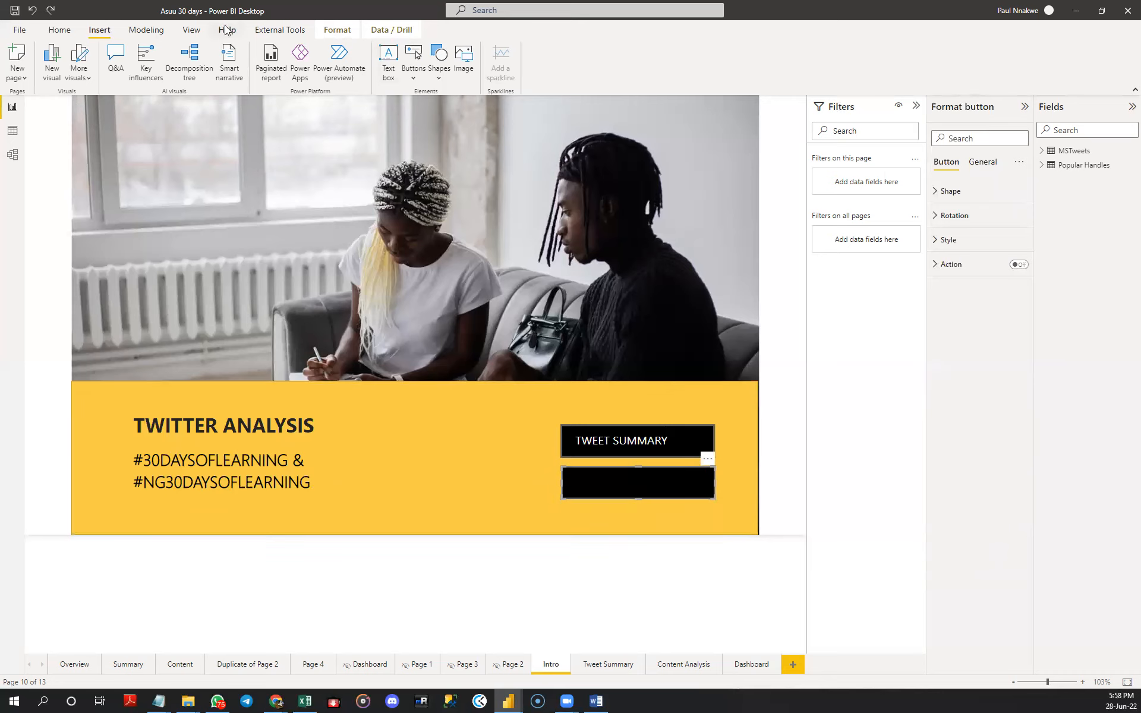
- Send the duplicated black button backward so that it sits behind its label
{"action": "left_click", "coordinate": [337, 30]}
{"action": "left_click", "coordinate": [194, 76]}
{"action": "left_click", "coordinate": [215, 95]}
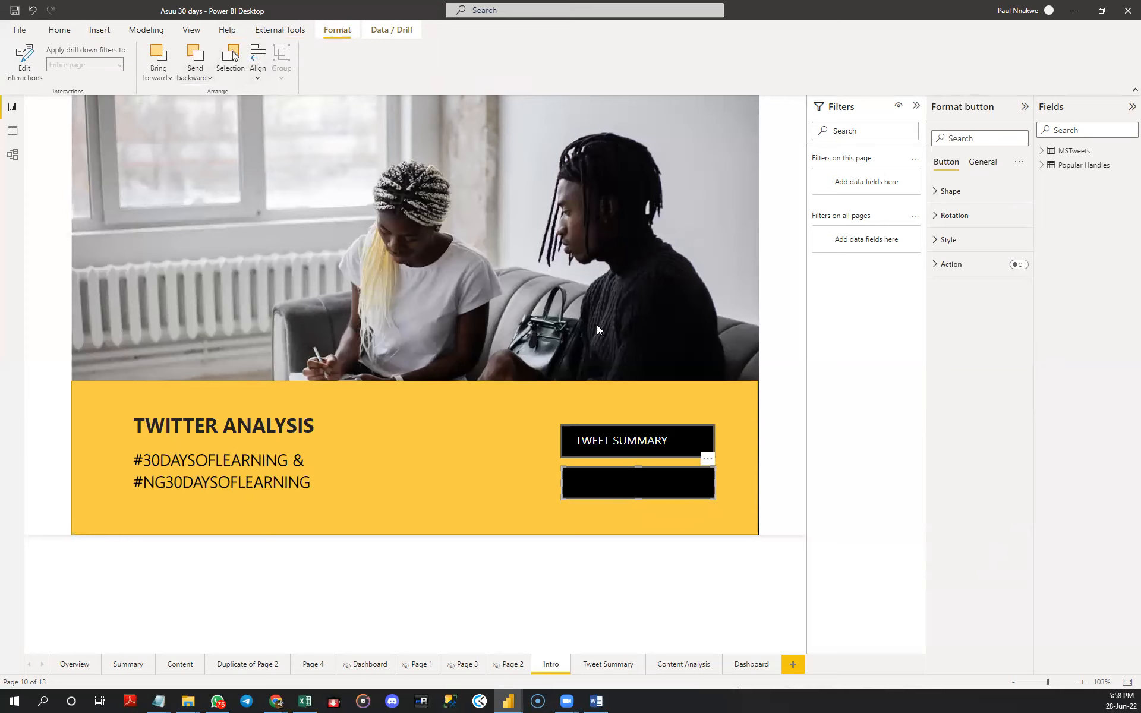
{"action": "left_click", "coordinate": [640, 331]}
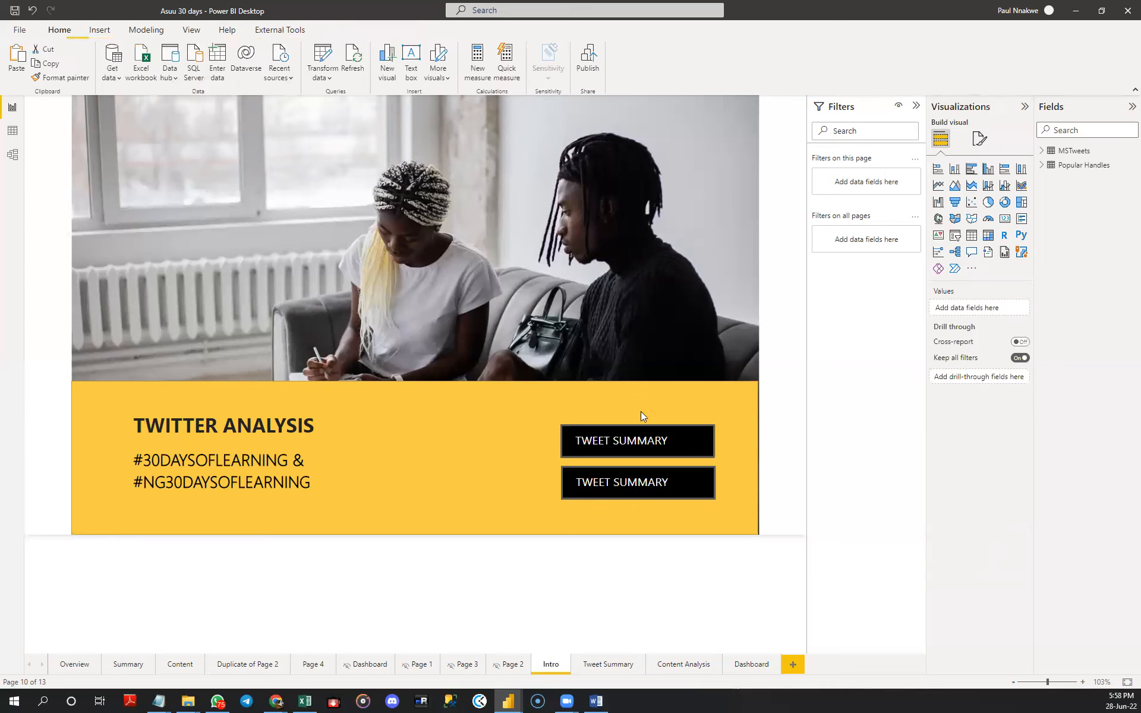
- Replace the duplicated label's text with CONTENT ANALYSIS
{"action": "left_click", "coordinate": [631, 483]}
{"action": "triple_click", "coordinate": [631, 483]}
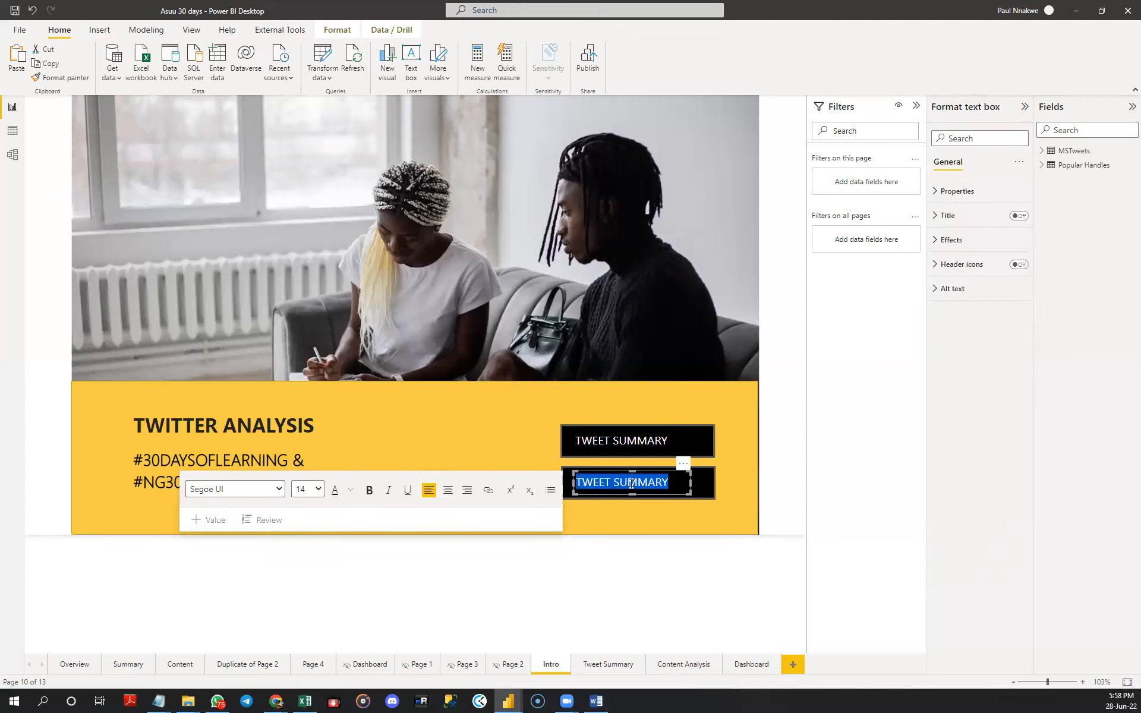
{"action": "type", "text": "CONTENT ANALYSIS"}
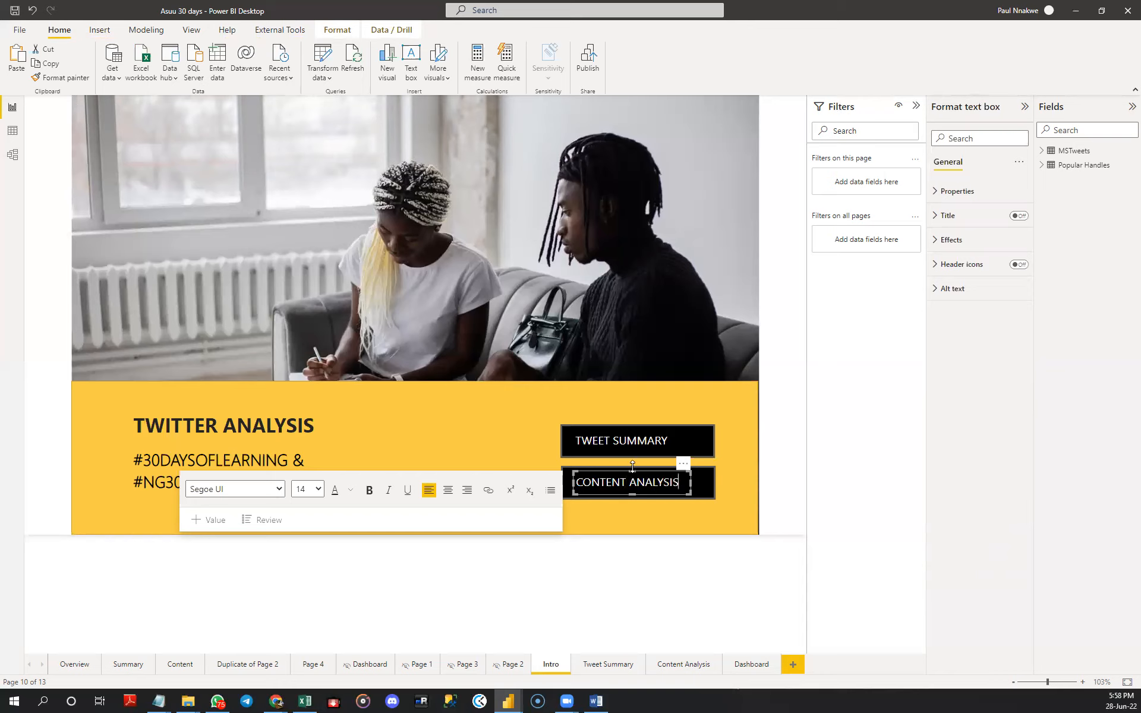
{"action": "left_click", "coordinate": [627, 334]}
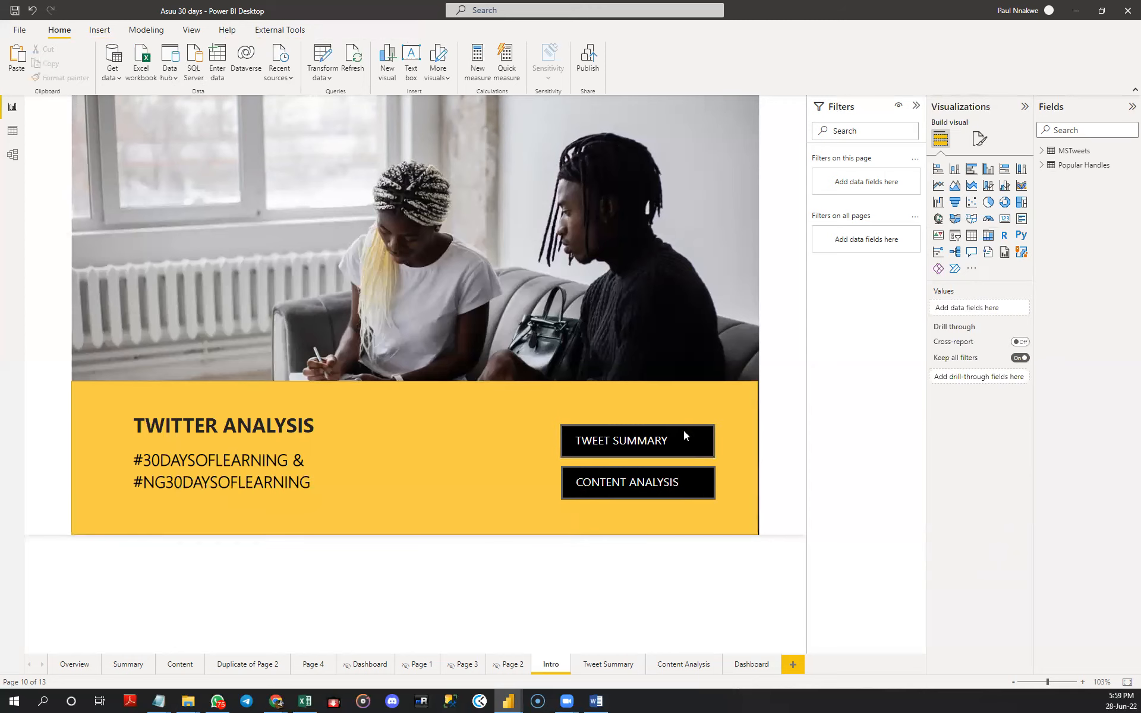
- Turn on the action of the TWEET SUMMARY button as Page navigation with Tweet Summary as the destination
{"action": "left_click", "coordinate": [701, 439]}
{"action": "left_click", "coordinate": [699, 446]}
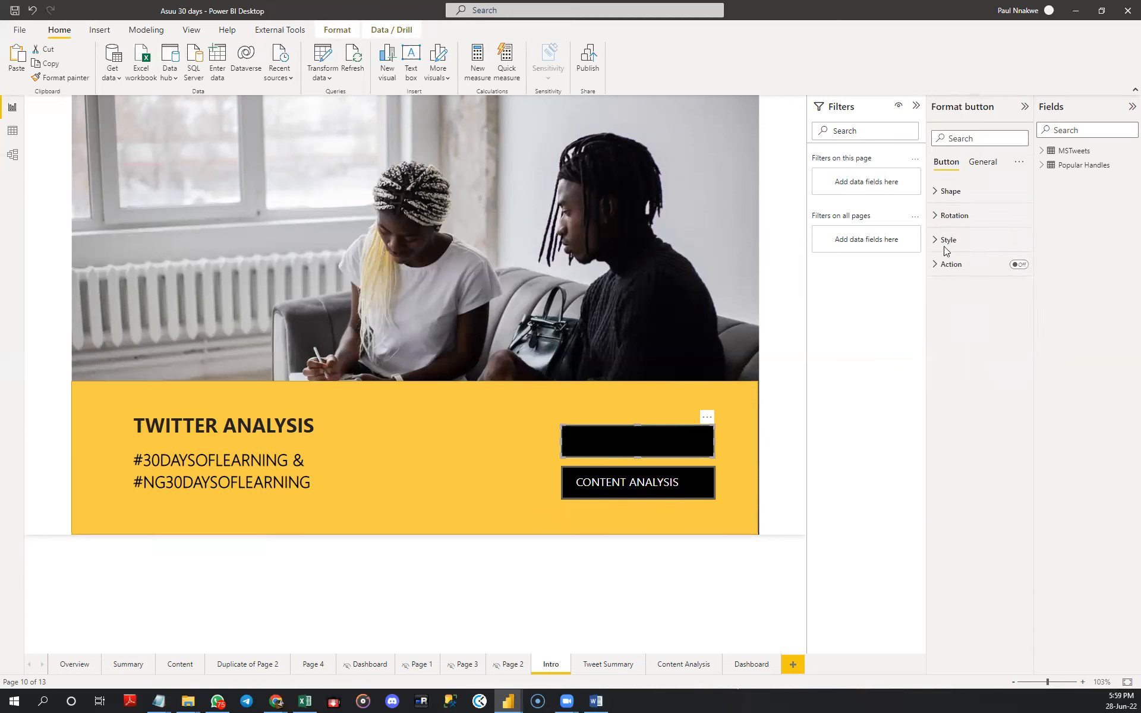
{"action": "left_click", "coordinate": [1021, 267]}
{"action": "left_click", "coordinate": [940, 264]}
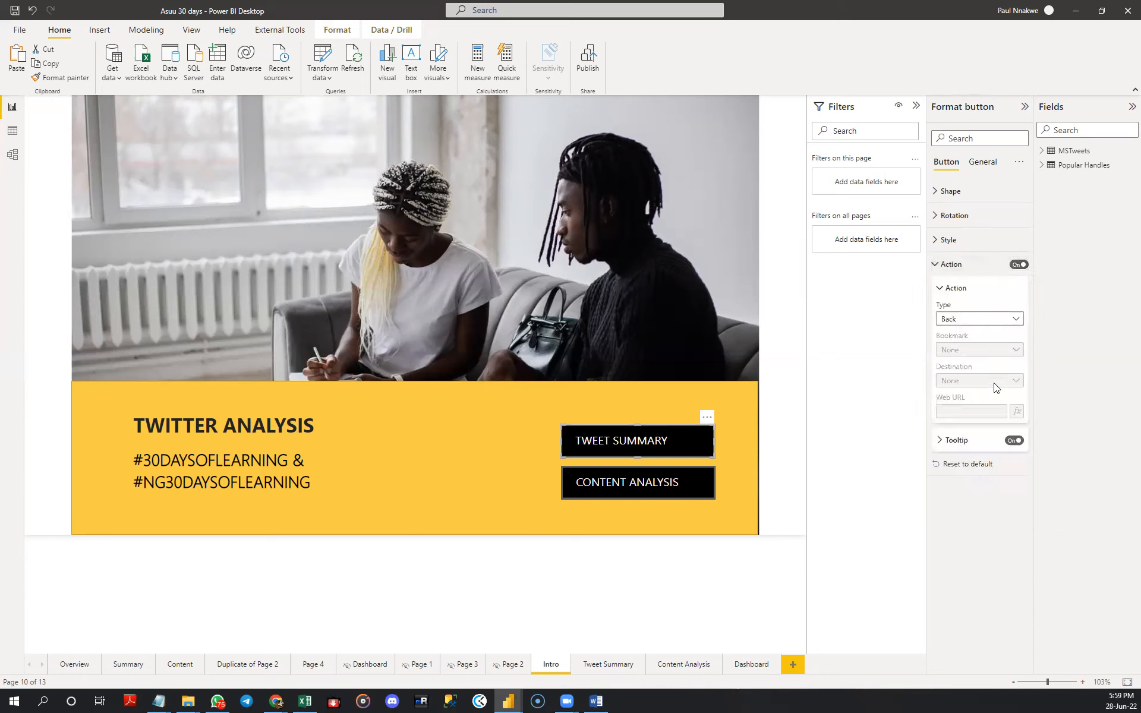
{"action": "left_click", "coordinate": [998, 318]}
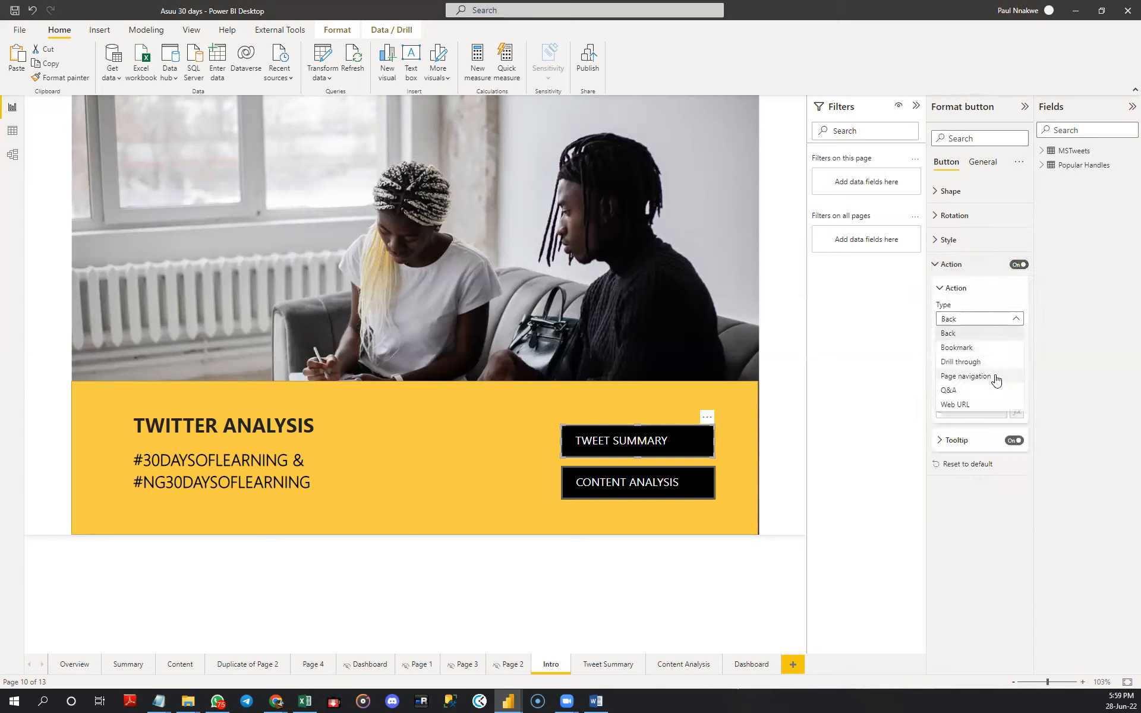
{"action": "left_click", "coordinate": [996, 377]}
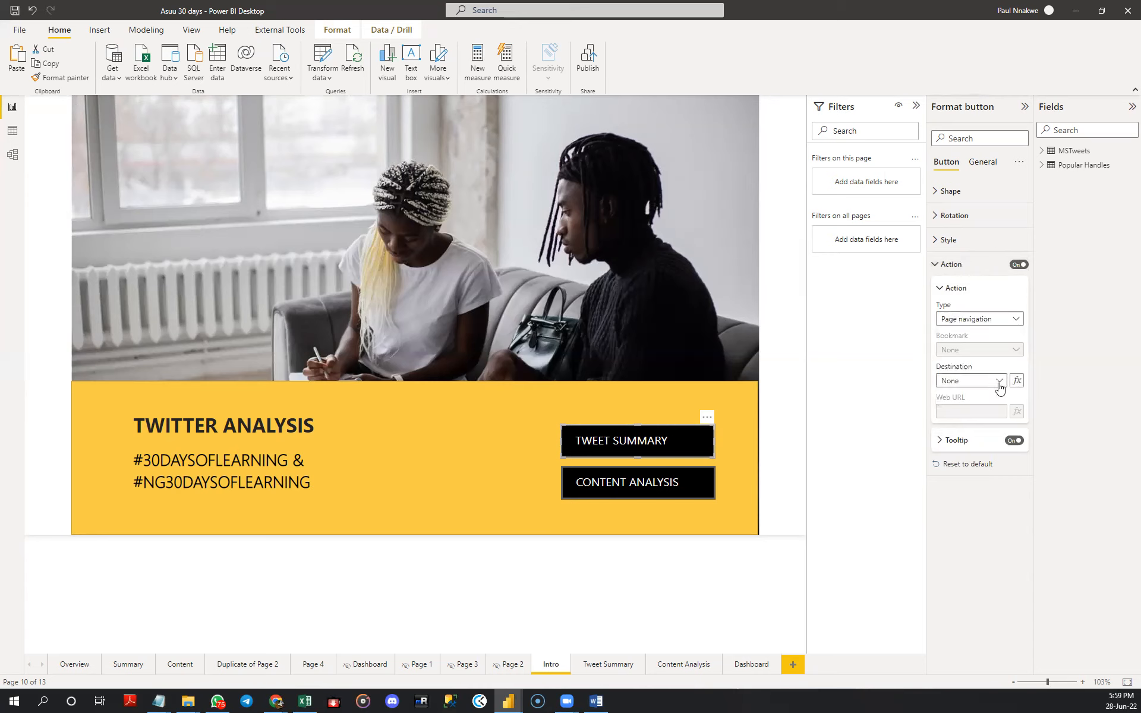
{"action": "left_click", "coordinate": [999, 383]}
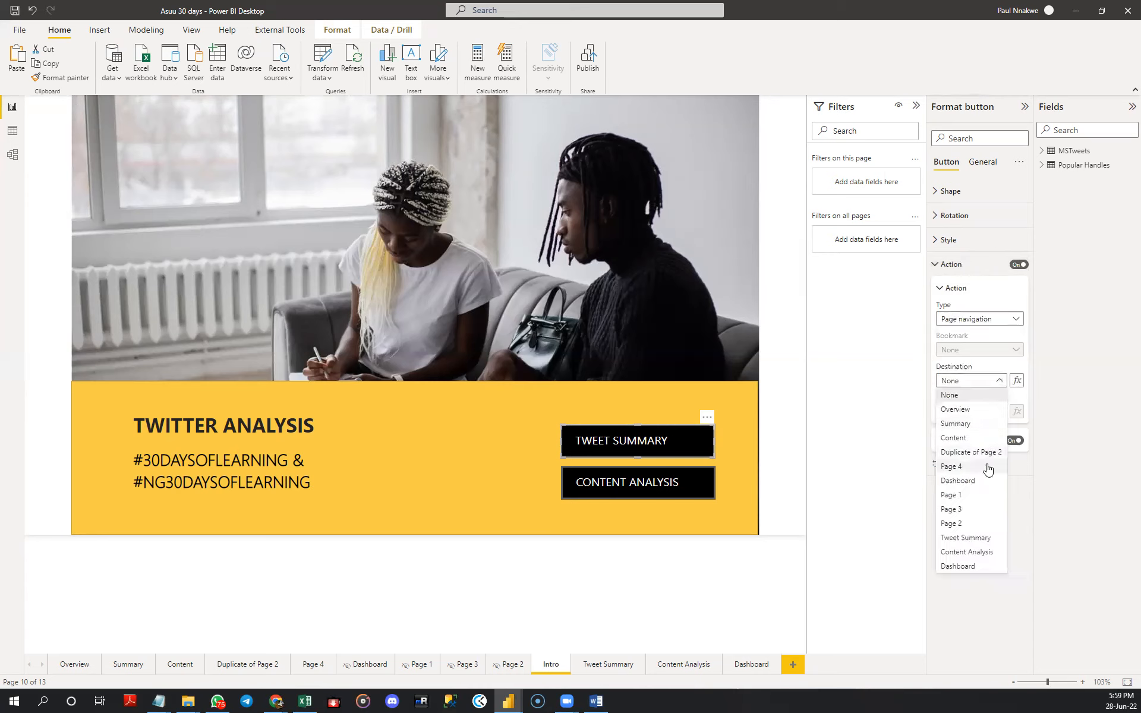
{"action": "left_click", "coordinate": [969, 538]}
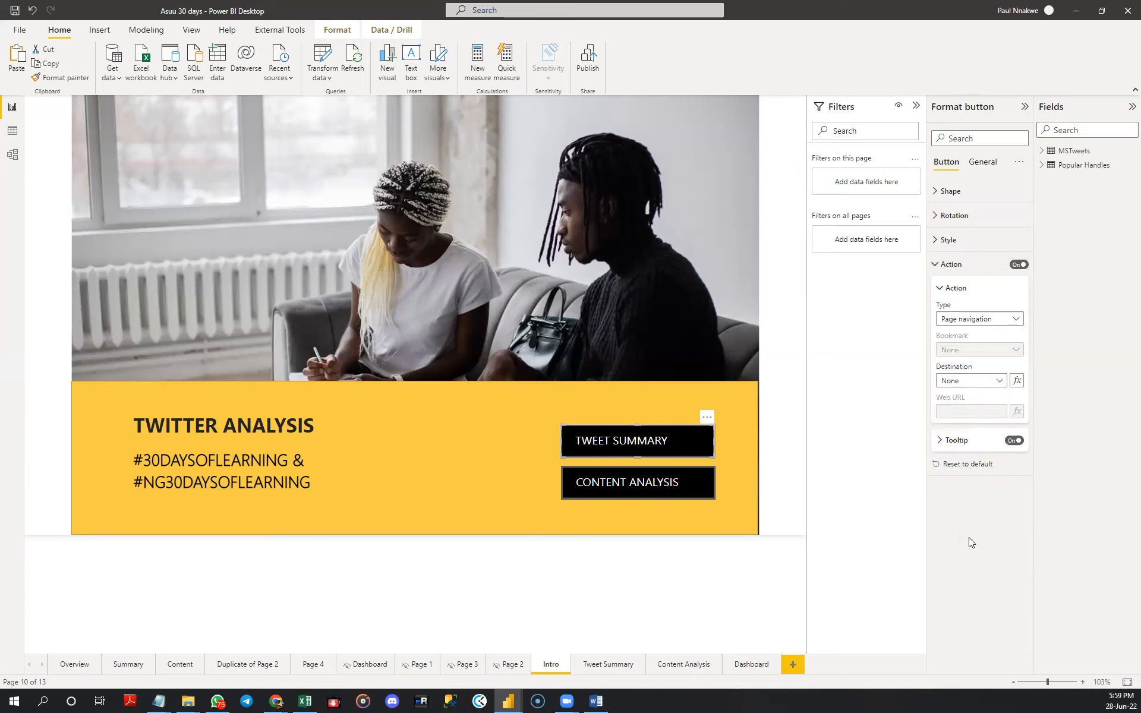
- Turn on the action of the CONTENT ANALYSIS button as Page navigation with Content Analysis as the destination
{"action": "left_click", "coordinate": [736, 485]}
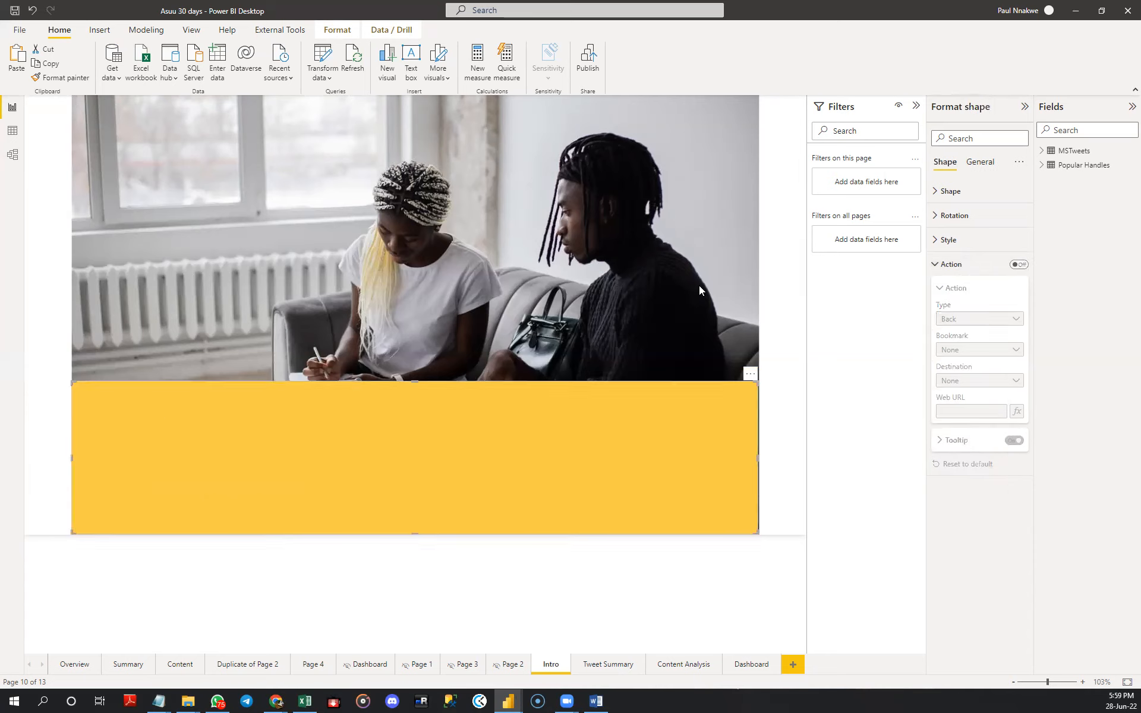
{"action": "left_click", "coordinate": [698, 285]}
{"action": "left_click", "coordinate": [708, 492]}
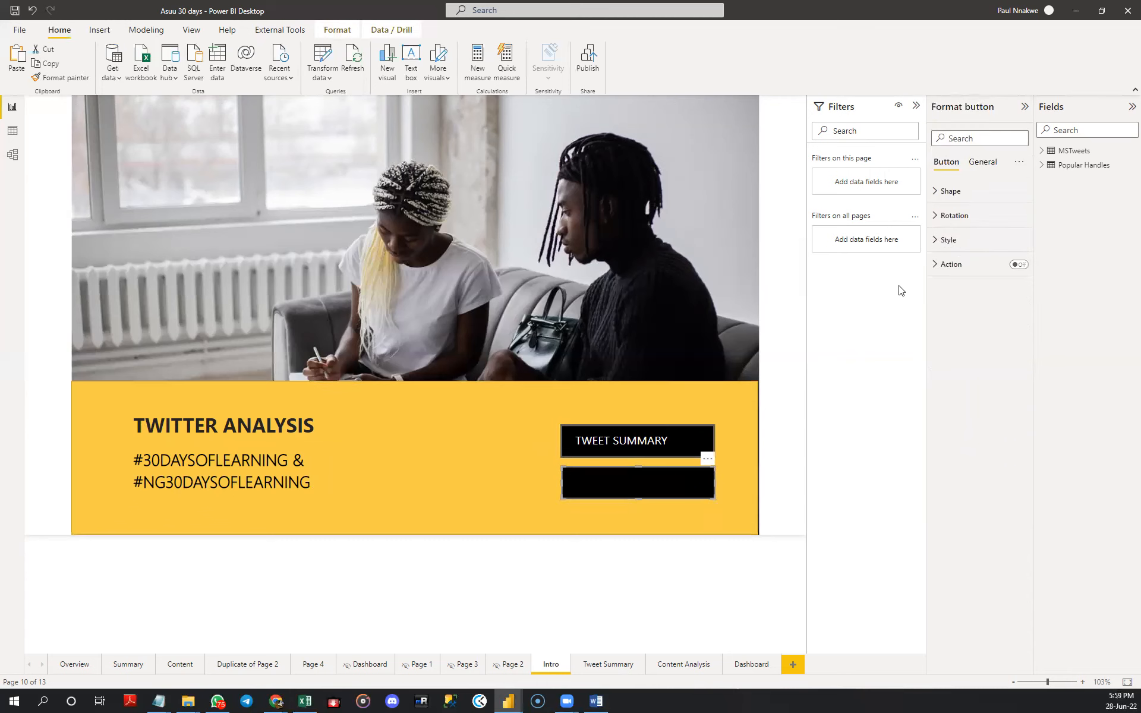
{"action": "left_click", "coordinate": [1018, 265]}
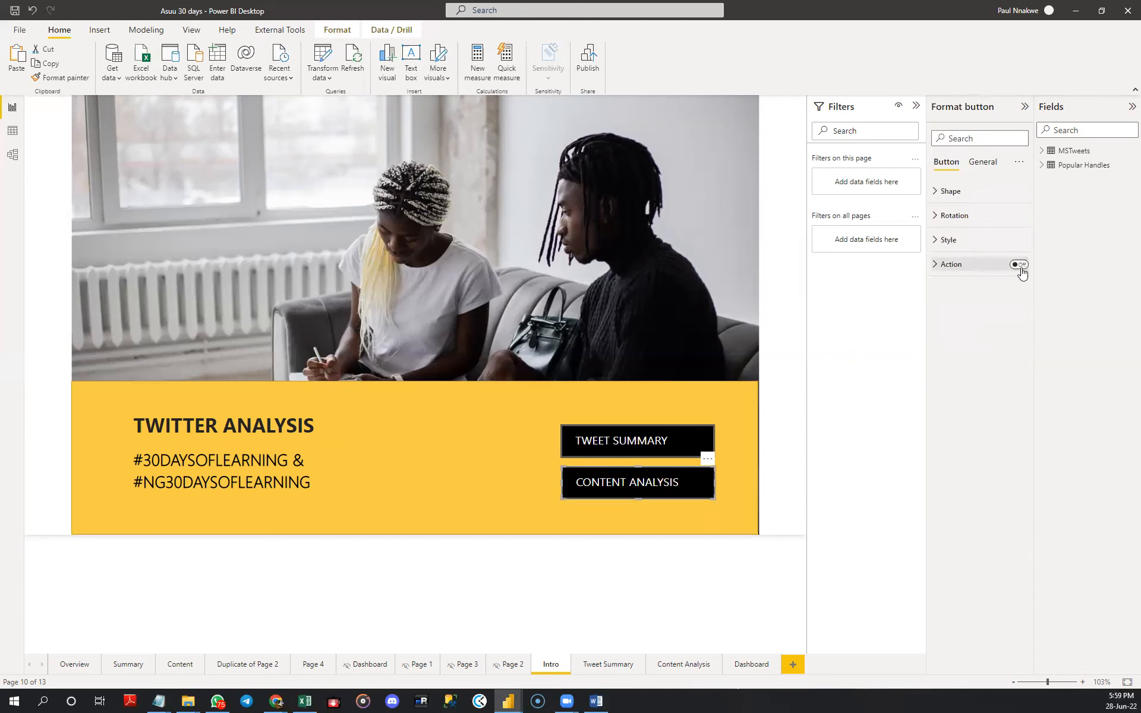
{"action": "left_click", "coordinate": [951, 266]}
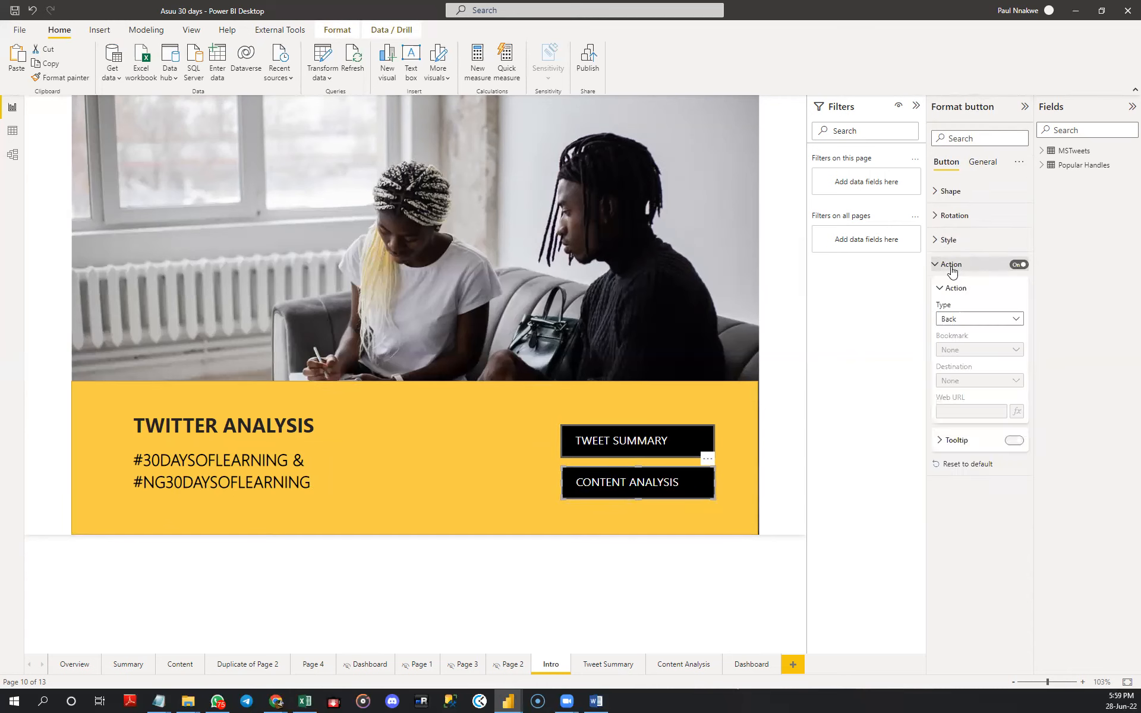
{"action": "left_click", "coordinate": [978, 320]}
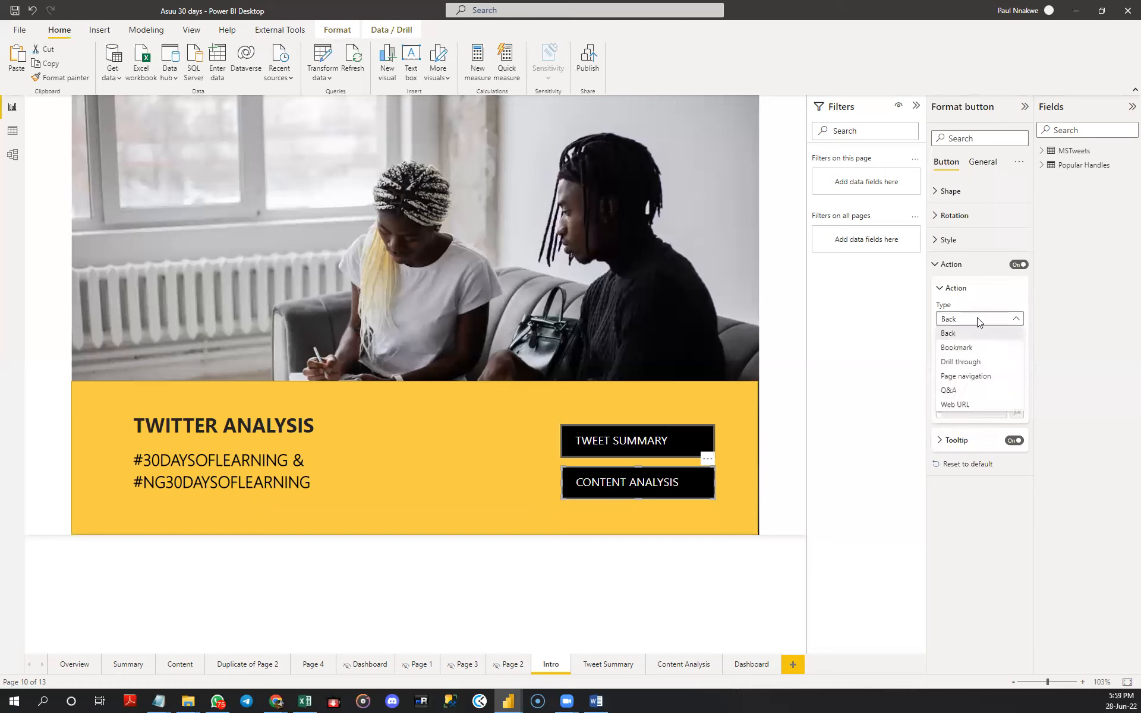
{"action": "left_click", "coordinate": [982, 378]}
{"action": "left_click", "coordinate": [983, 381]}
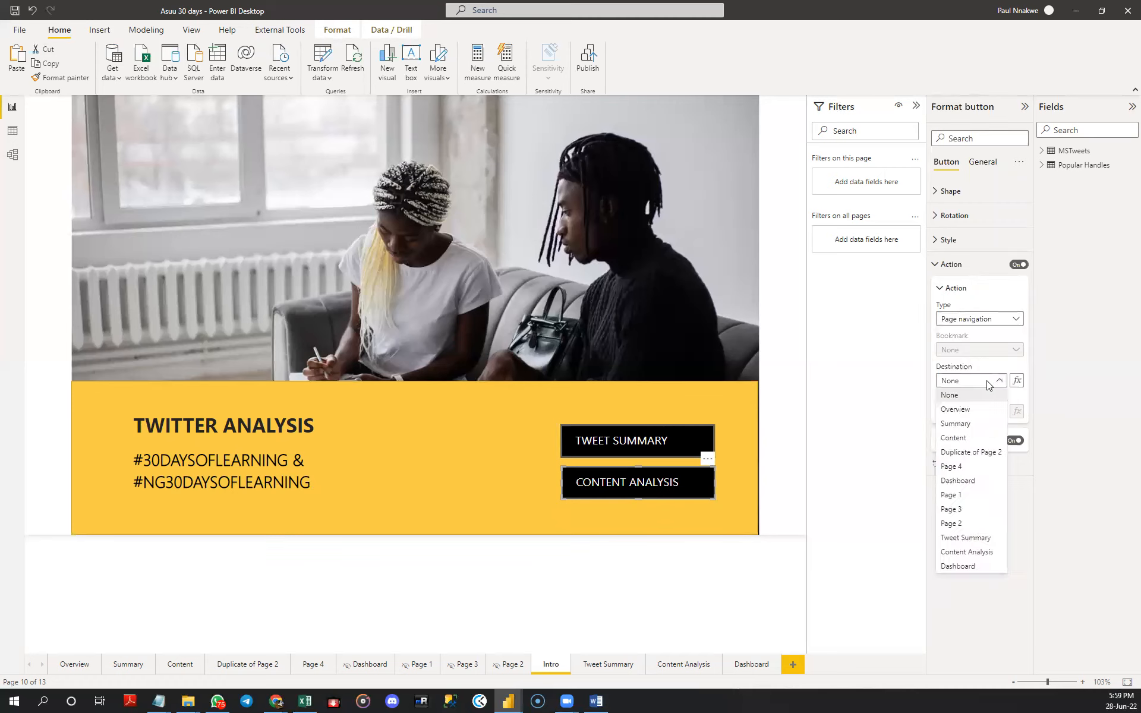
{"action": "left_click", "coordinate": [968, 552]}
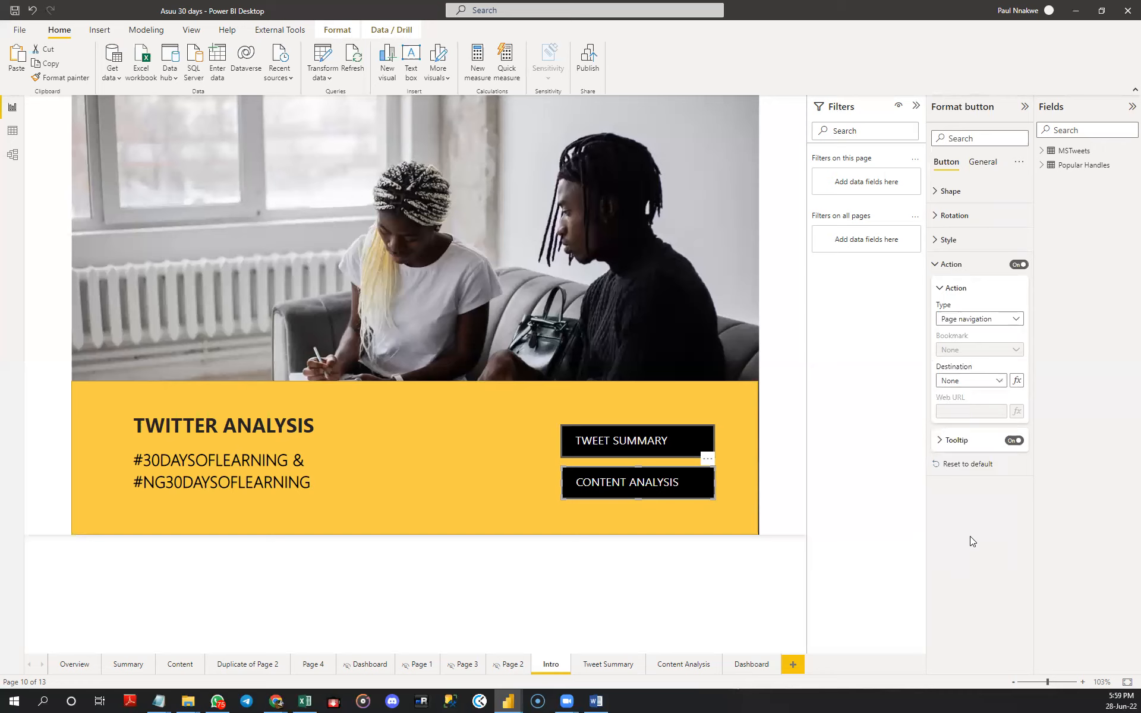
{"action": "left_click", "coordinate": [765, 291]}
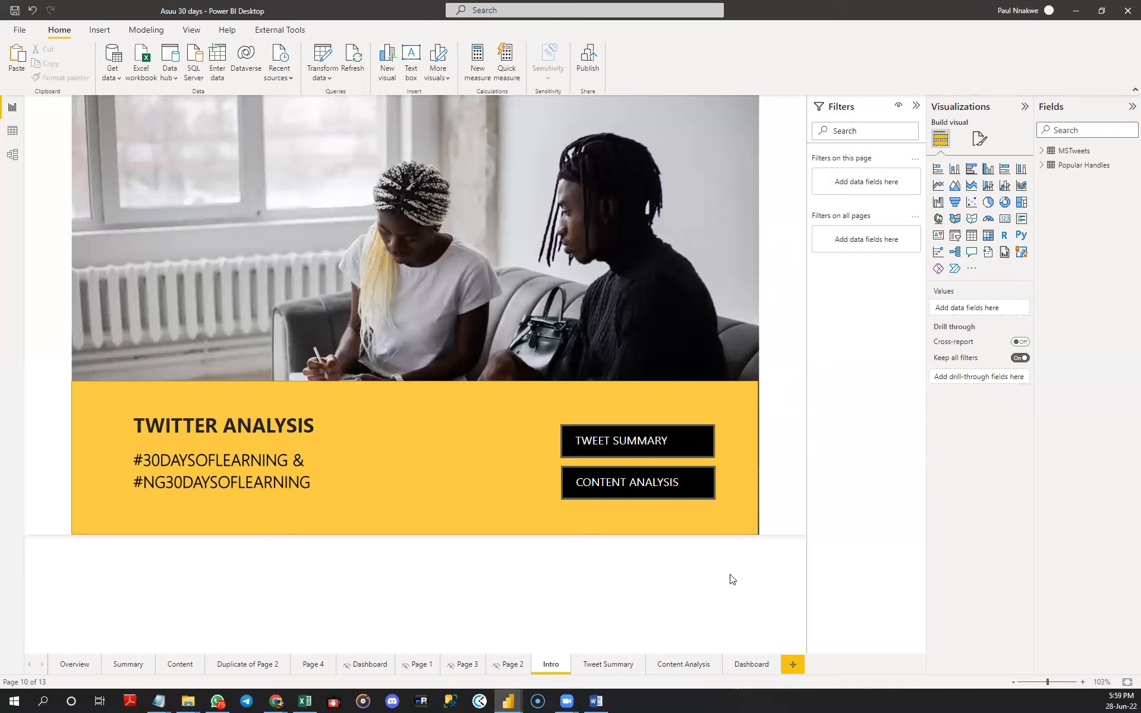
- Add a text box to the Tweet Summary page and reshape it into a wide, shallow header centred along the page's upper edge
{"action": "left_click", "coordinate": [602, 665]}
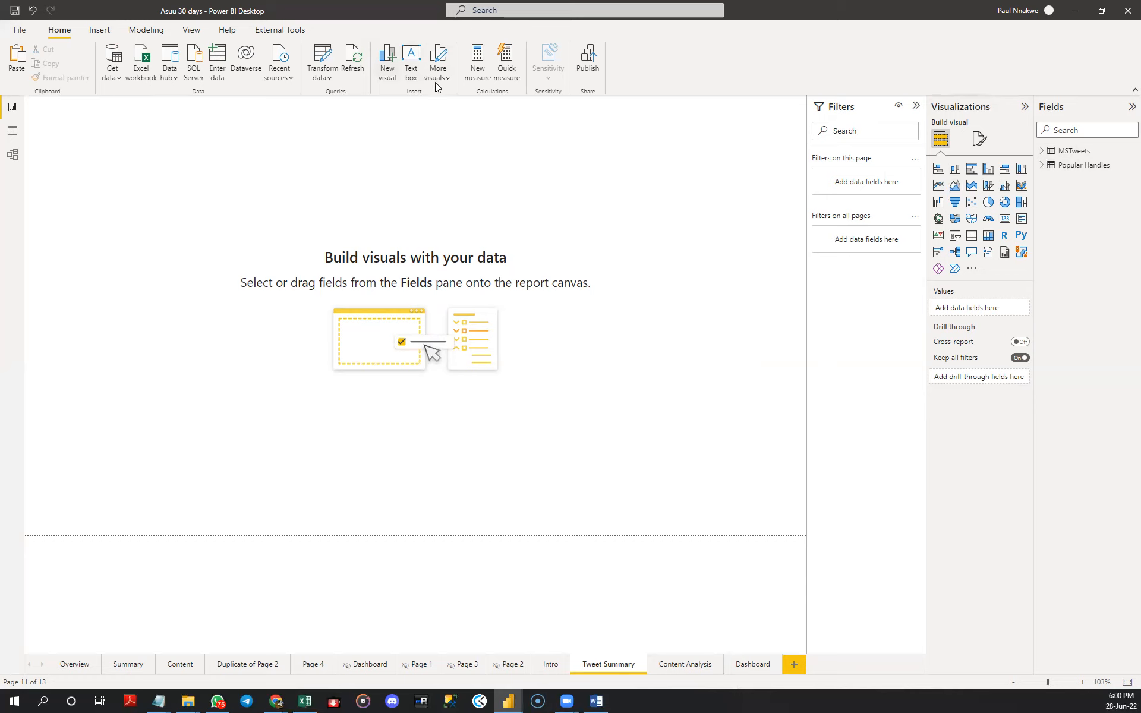
{"action": "left_click", "coordinate": [410, 71]}
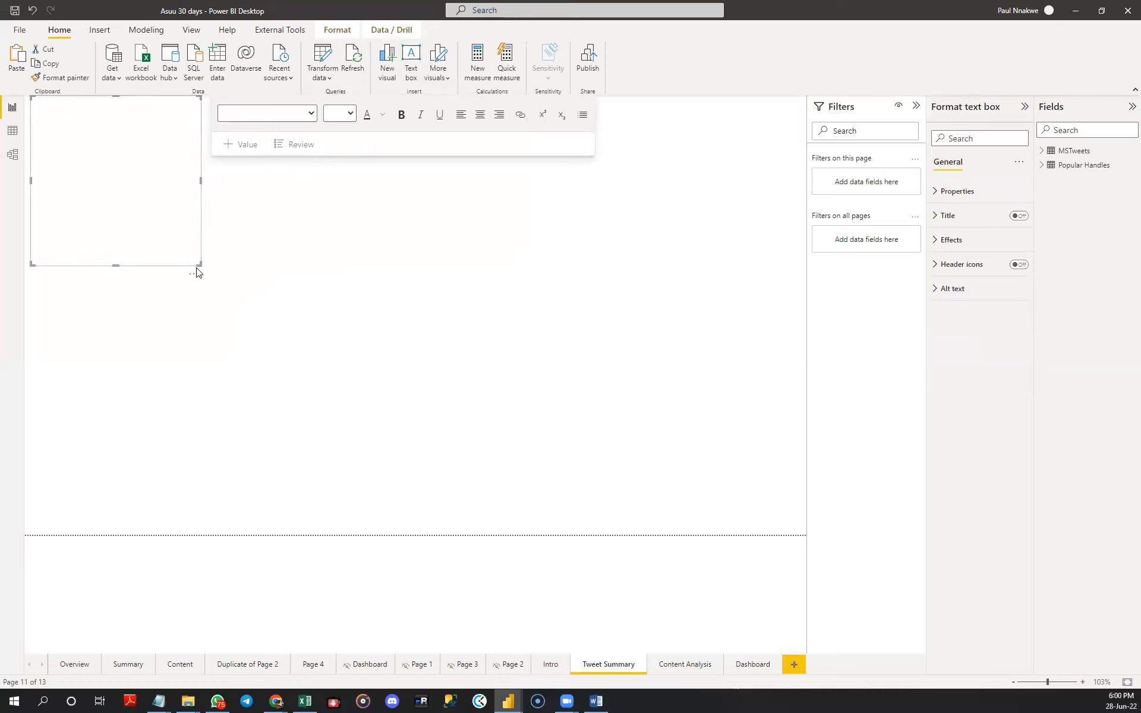
{"action": "left_click_drag", "start_coordinate": [200, 265], "coordinate": [708, 148]}
{"action": "left_click", "coordinate": [739, 160]}
{"action": "left_click", "coordinate": [713, 158]}
{"action": "mouse_move", "coordinate": [721, 158]}
{"action": "left_mouse_down"}
{"action": "mouse_move", "coordinate": [756, 156]}
{"action": "mouse_move", "coordinate": [734, 157]}
{"action": "left_mouse_up"}
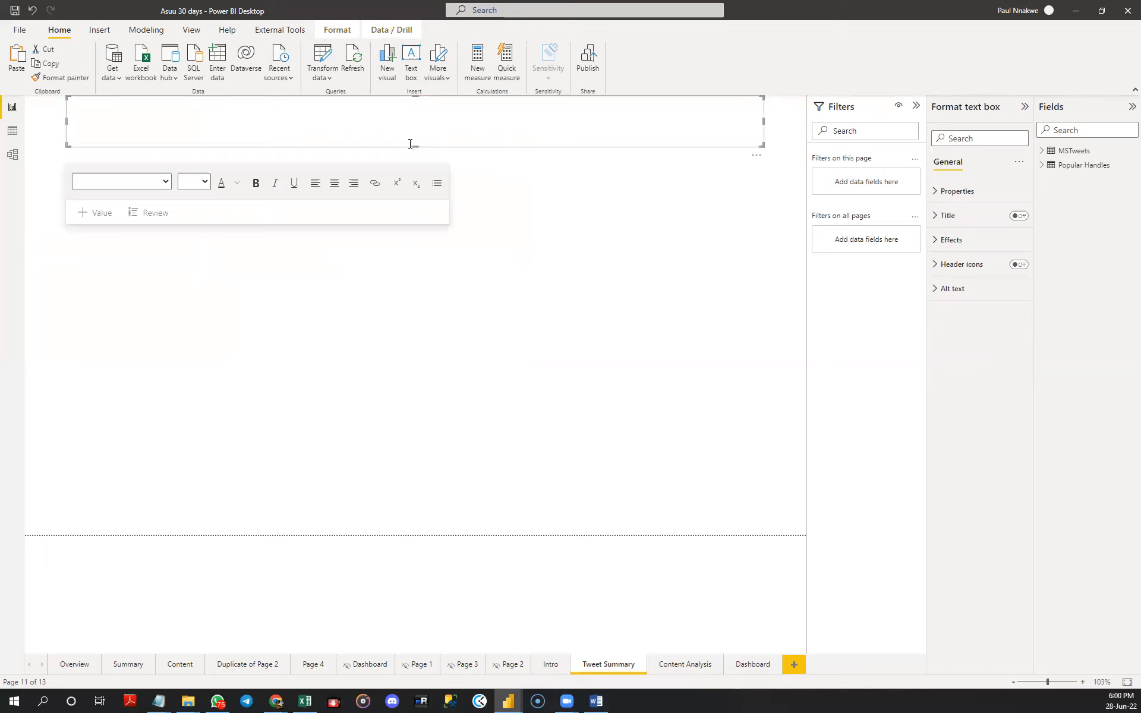
{"action": "left_click_drag", "start_coordinate": [414, 143], "coordinate": [418, 145]}
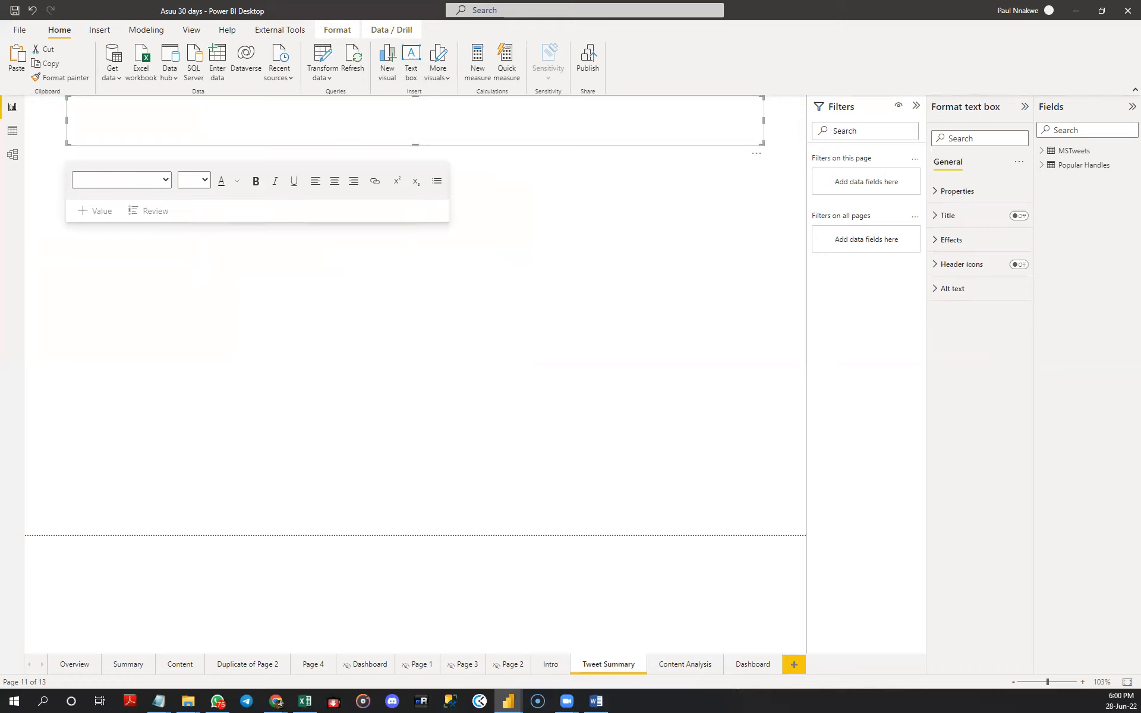
- Paste the heading TWITTER ANALYSIS OF #30DAYSOFLEARNING with its HASHTAG SUMMARY byline into the header box and adjust the box height to fit
{"action": "left_click", "coordinate": [250, 114]}
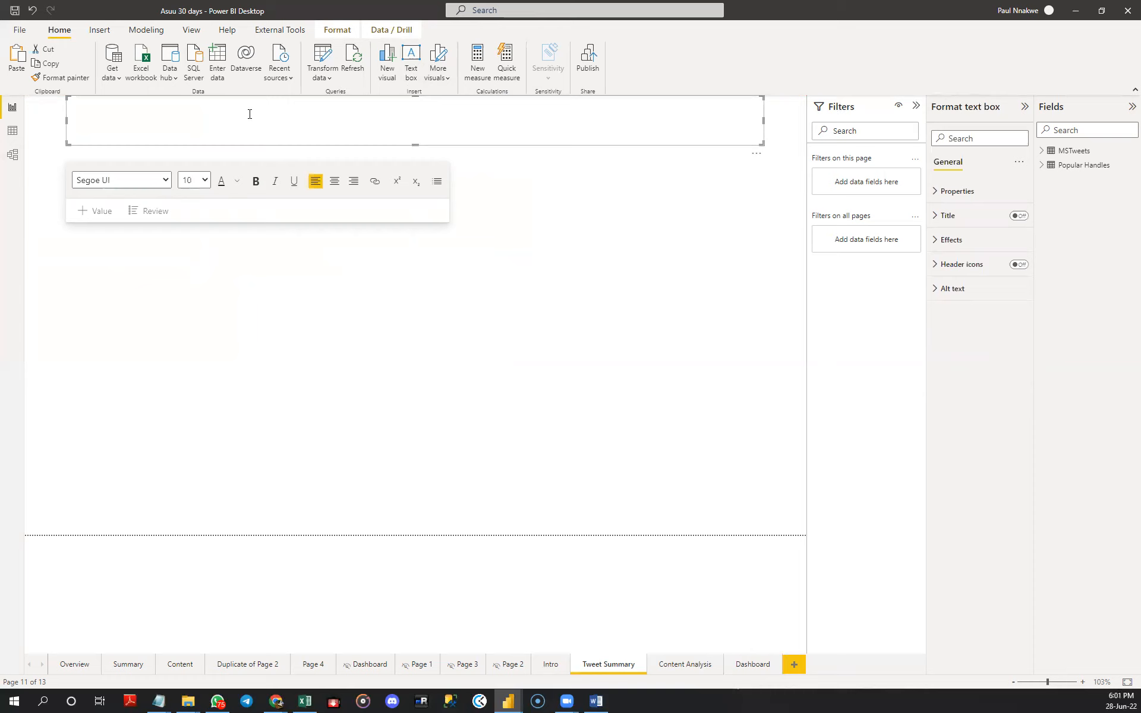
{"action": "type", "text": "TWITTER ANALYSIS OF #30DAYSOFLEARNING HASHTAG SUMMARY BY PAUL NNAKWE"}
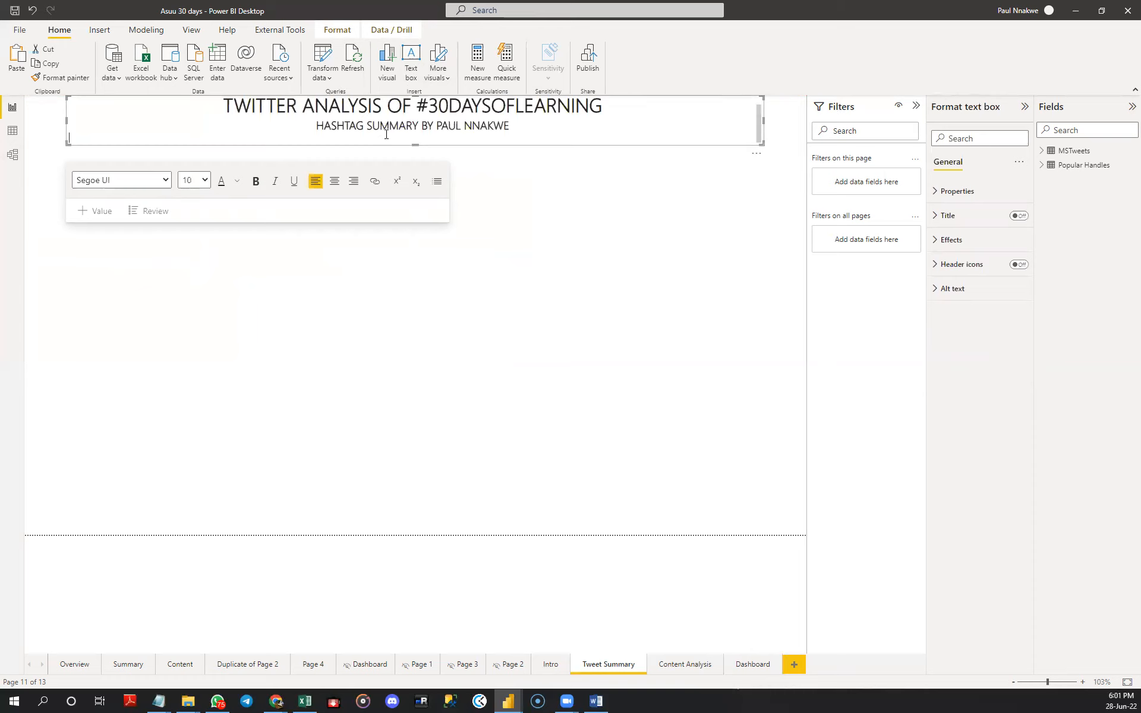
{"action": "left_click_drag", "start_coordinate": [416, 142], "coordinate": [418, 154]}
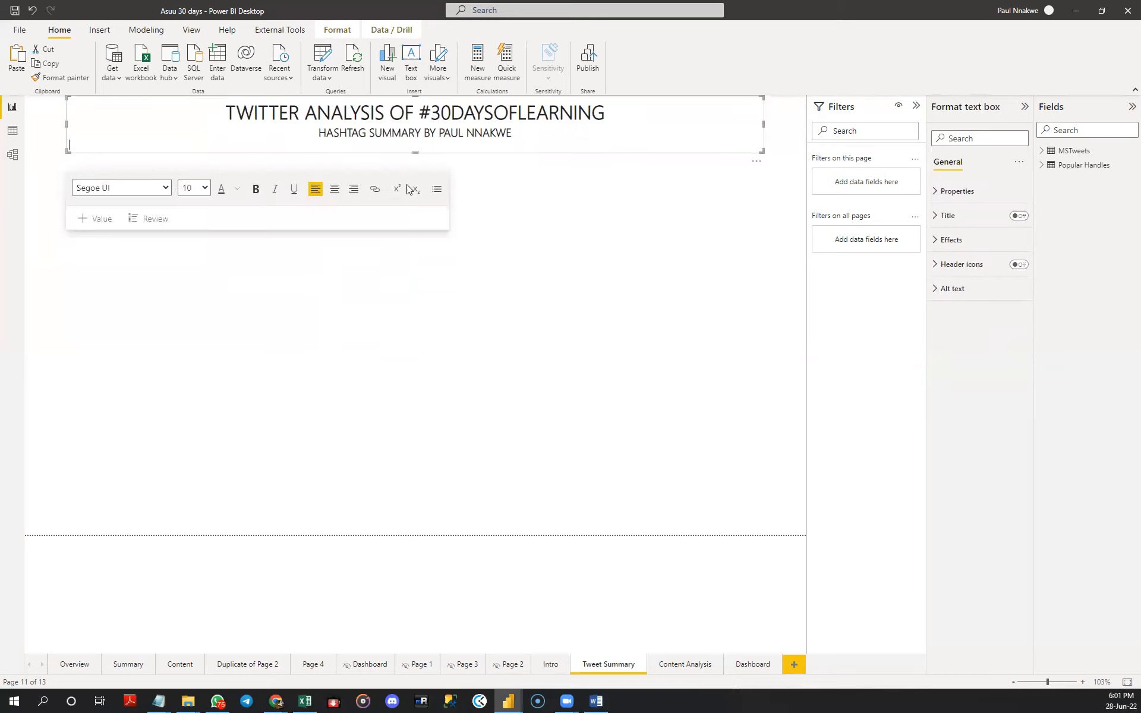
{"action": "left_click", "coordinate": [461, 157]}
{"action": "left_click", "coordinate": [463, 143]}
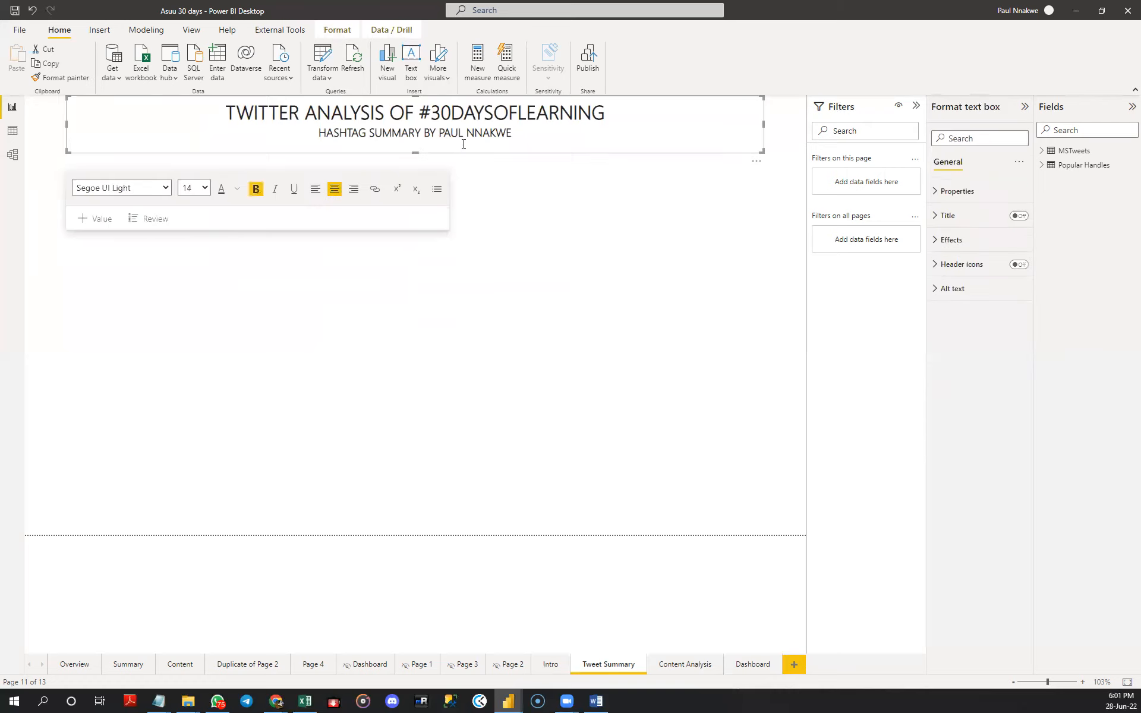
{"action": "left_click", "coordinate": [415, 152]}
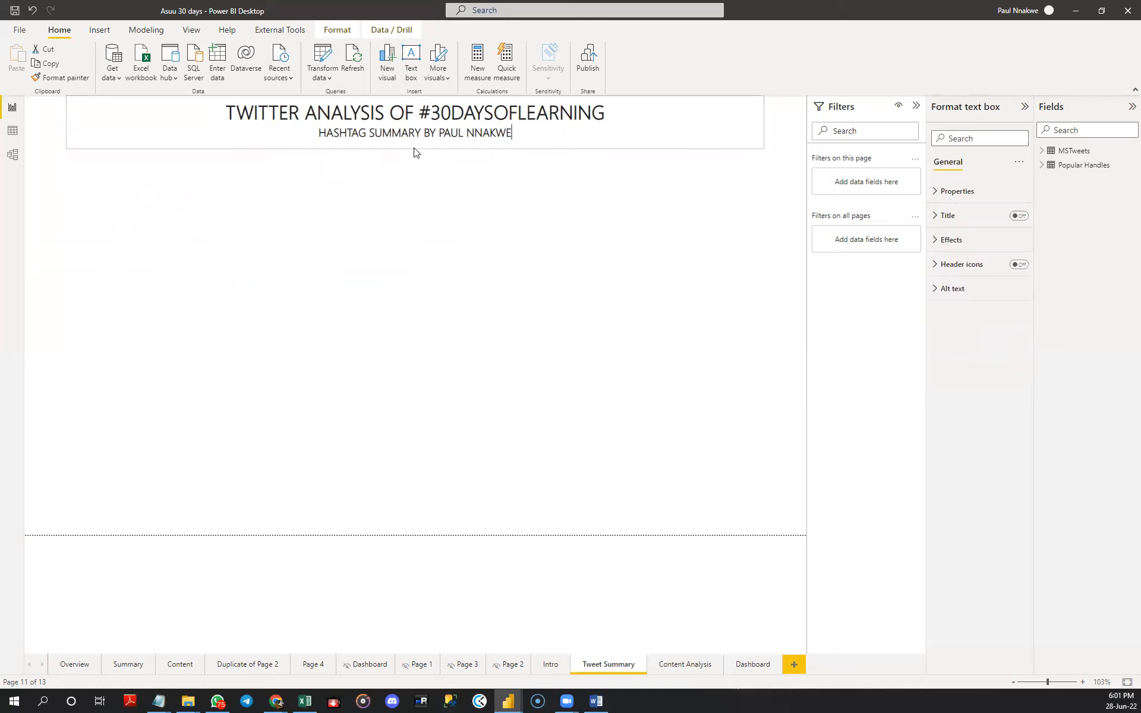
- Turn on snap to grid for the report canvas and leave gridlines switched off
{"action": "left_click", "coordinate": [507, 247]}
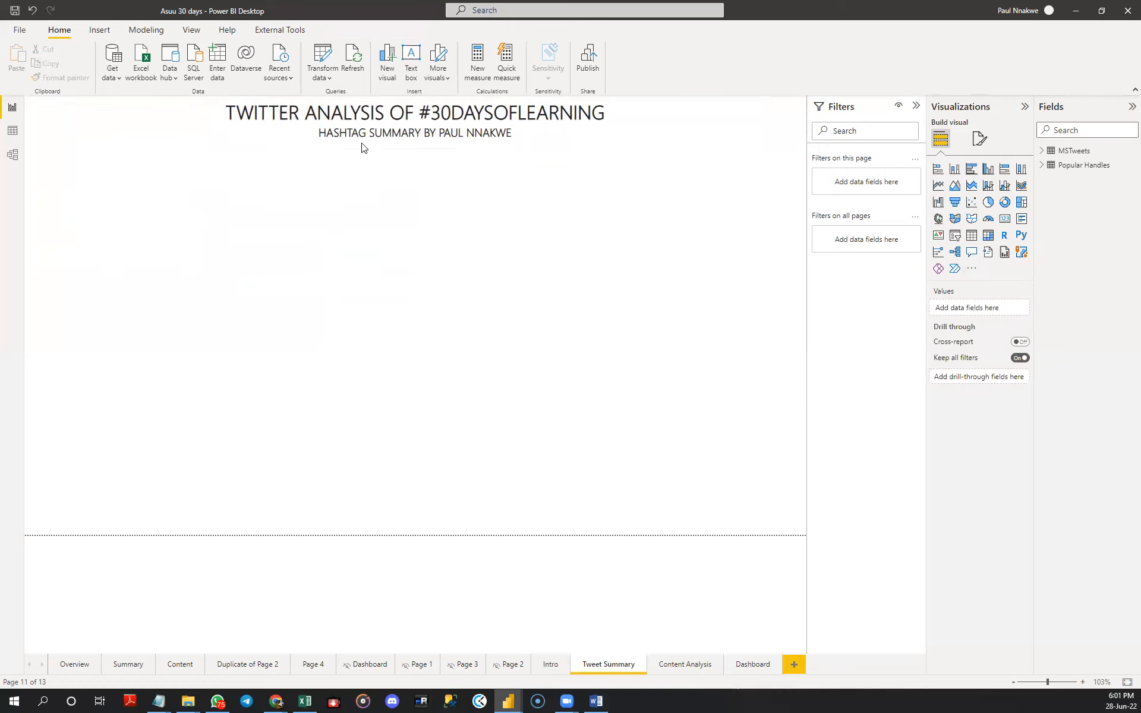
{"action": "left_click", "coordinate": [190, 31]}
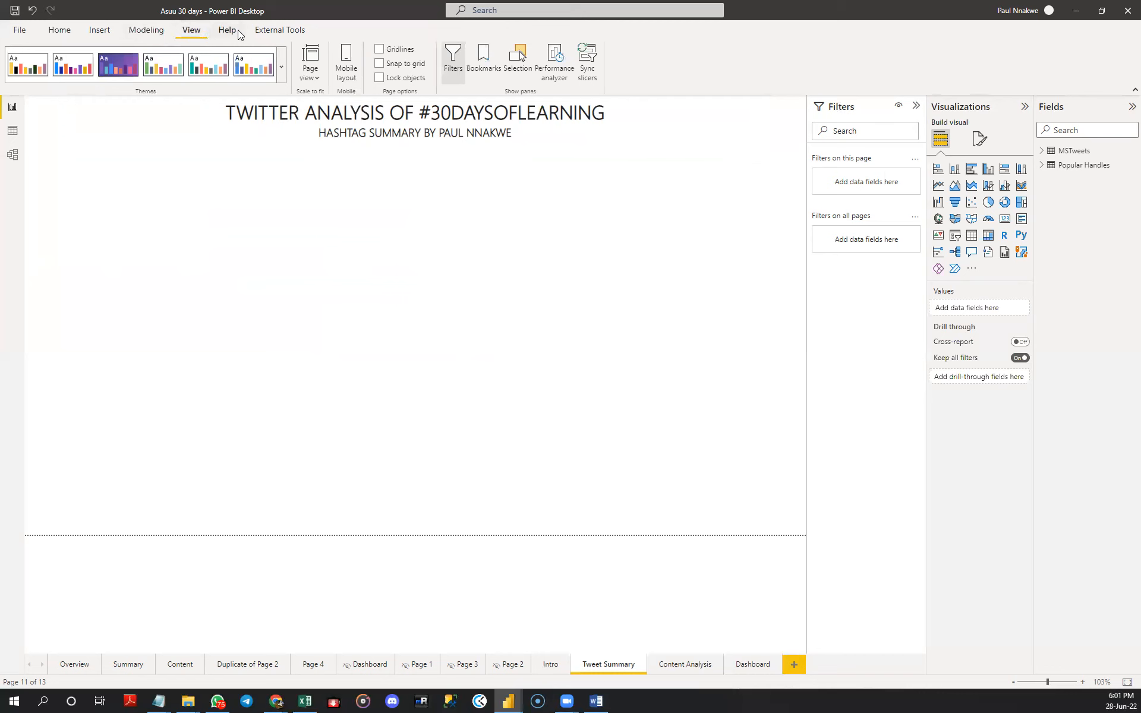
{"action": "left_click", "coordinate": [379, 50]}
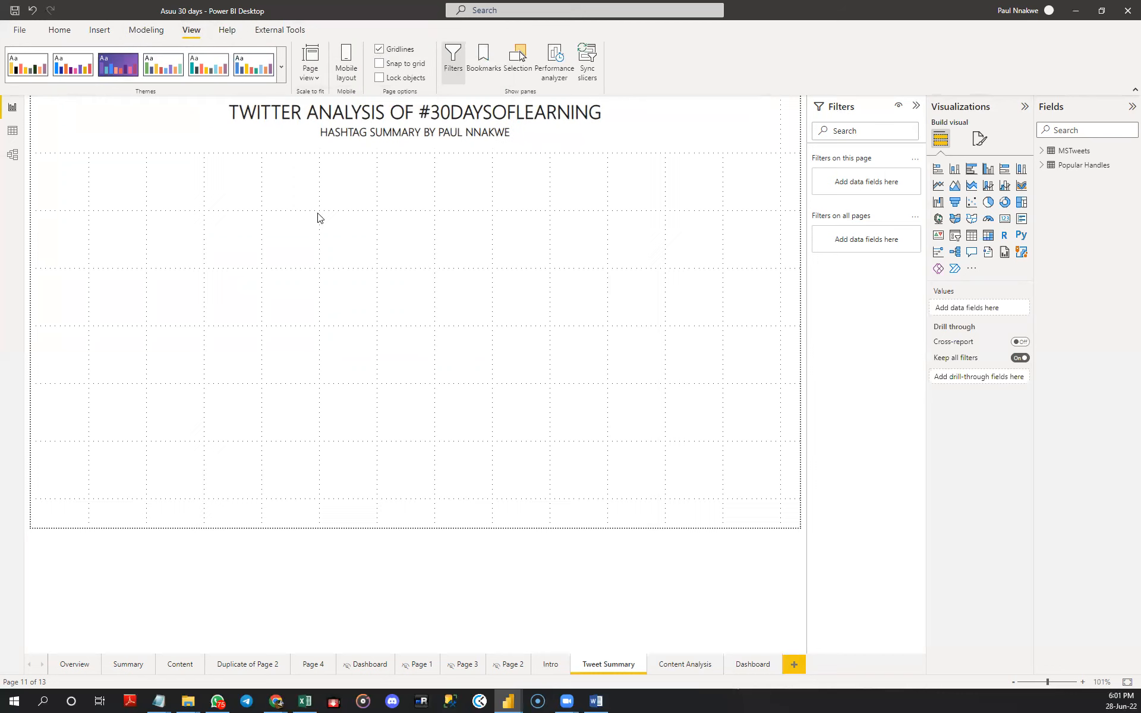
{"action": "left_click", "coordinate": [379, 50]}
{"action": "left_click", "coordinate": [70, 29]}
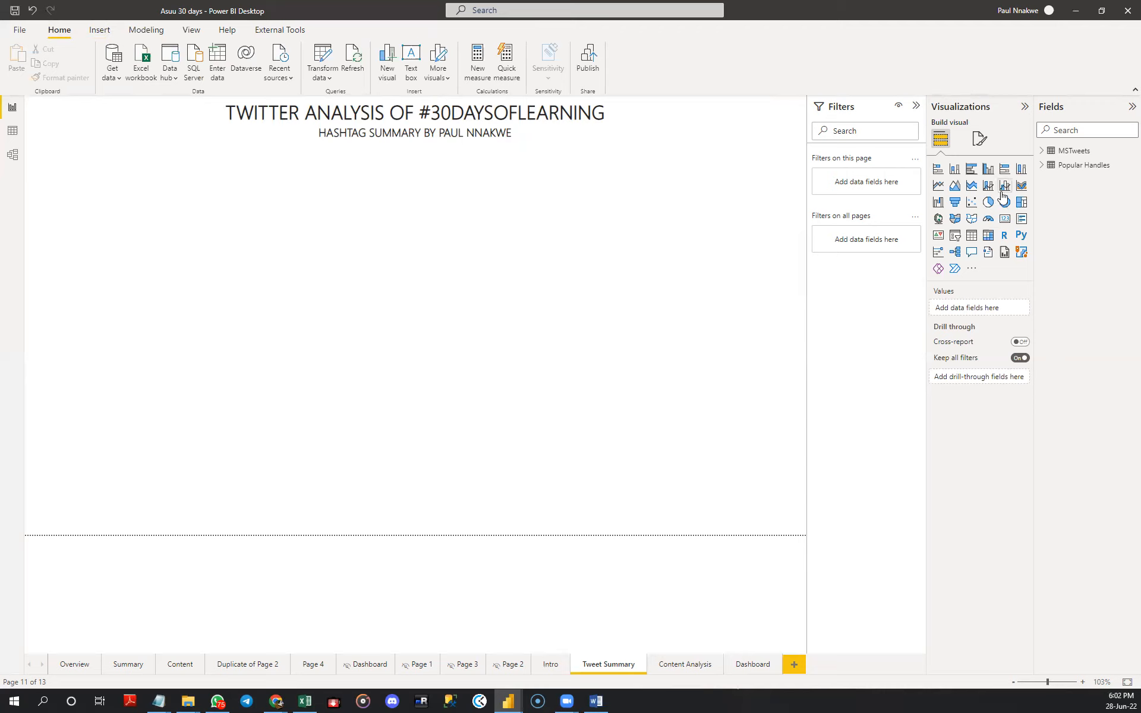
- Add a small card to the Tweet Summary page showing the Count of Column1 from the MSTweets table
{"action": "left_click", "coordinate": [1004, 220]}
{"action": "left_click_drag", "start_coordinate": [765, 259], "coordinate": [204, 253]}
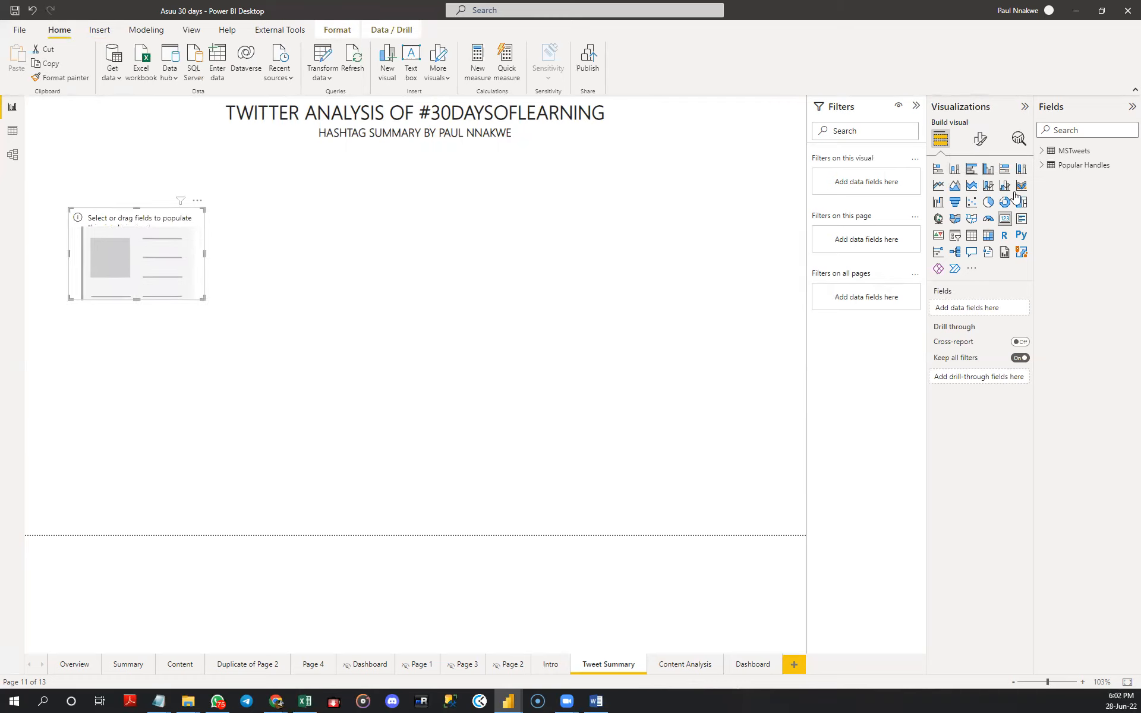
{"action": "left_click", "coordinate": [1043, 150]}
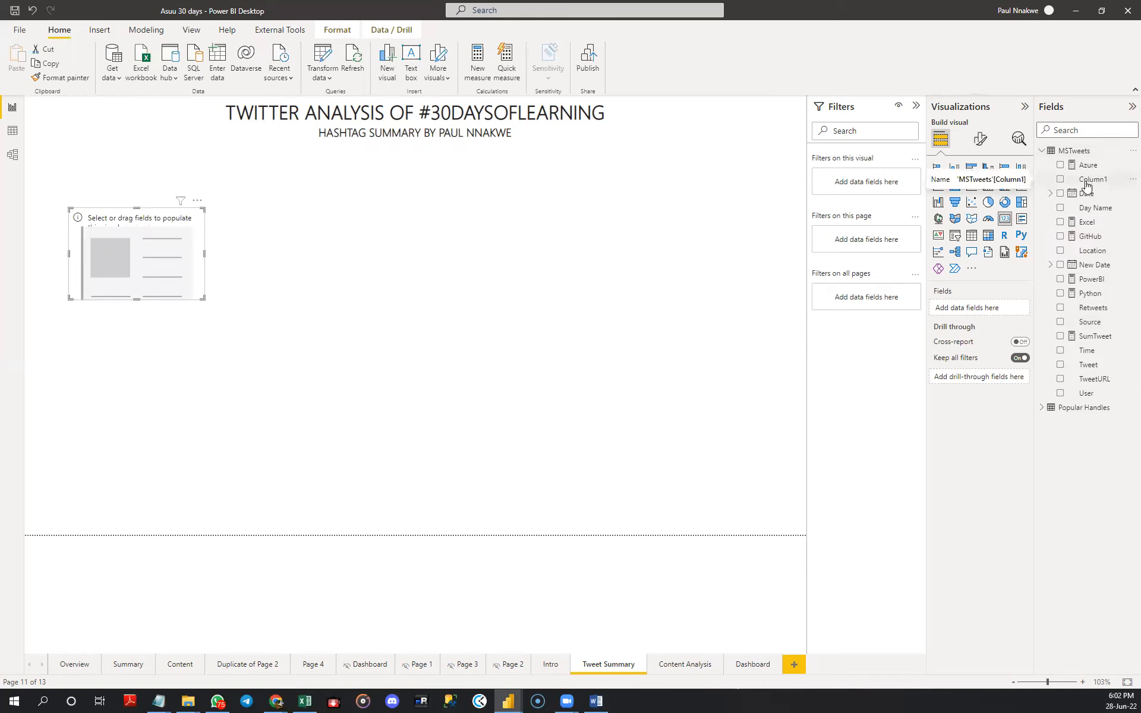
{"action": "left_click_drag", "start_coordinate": [1086, 185], "coordinate": [1001, 311]}
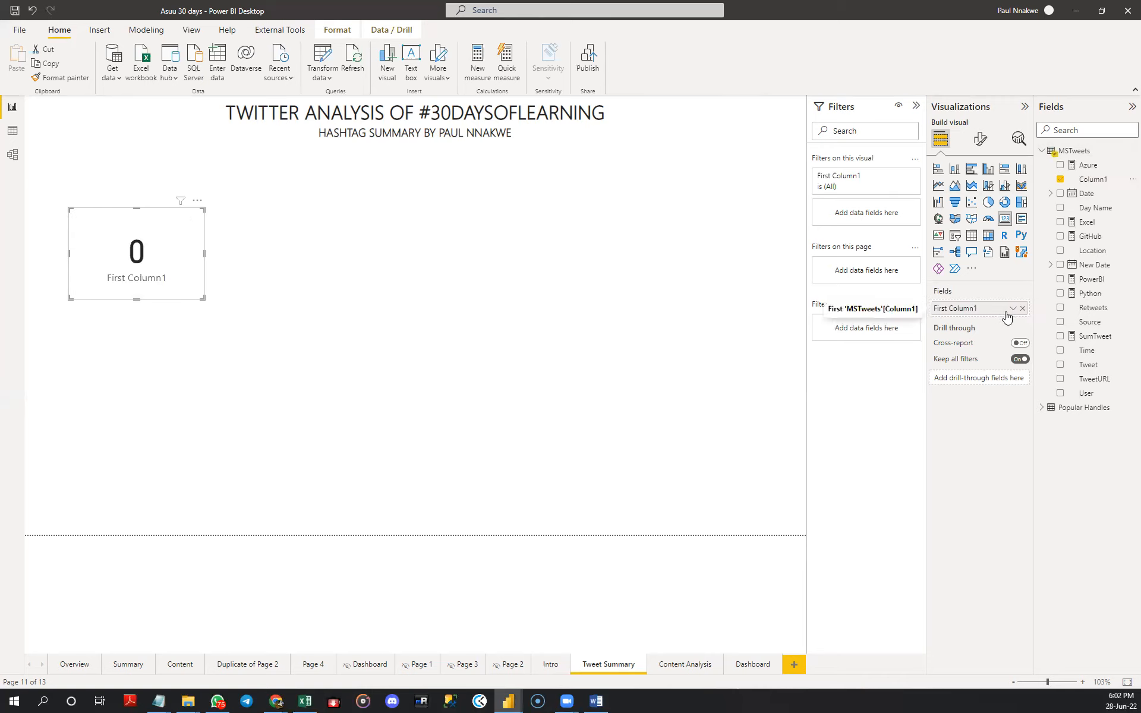
{"action": "left_click", "coordinate": [1013, 309]}
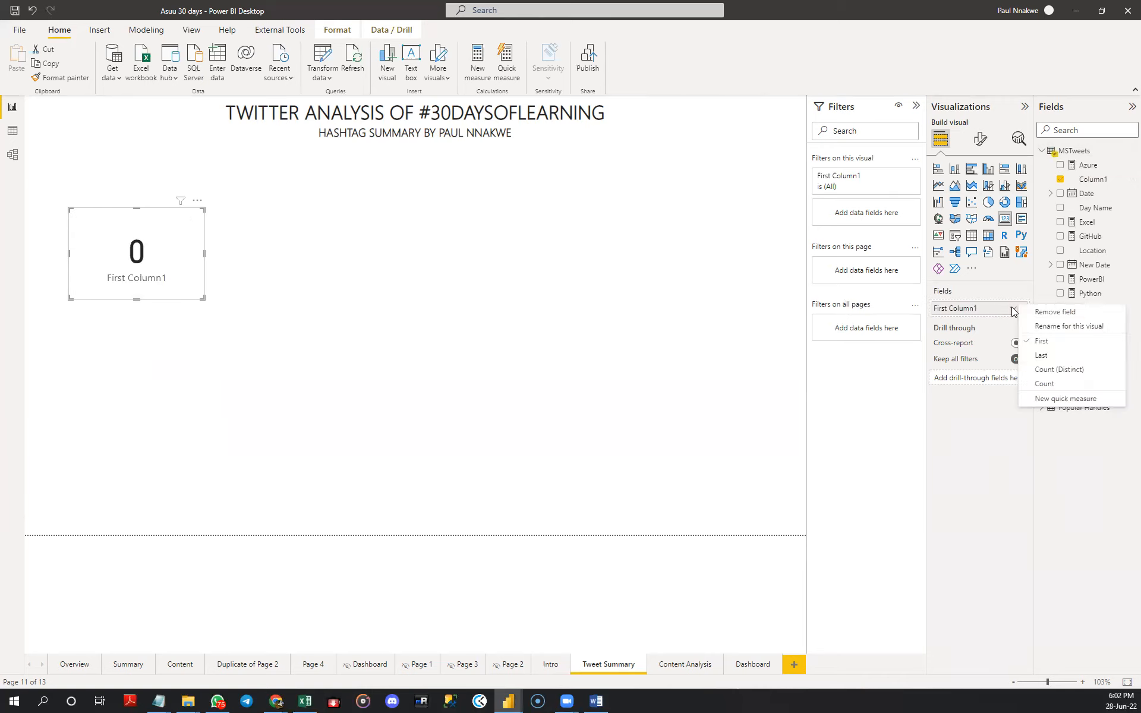
{"action": "left_click", "coordinate": [1044, 384]}
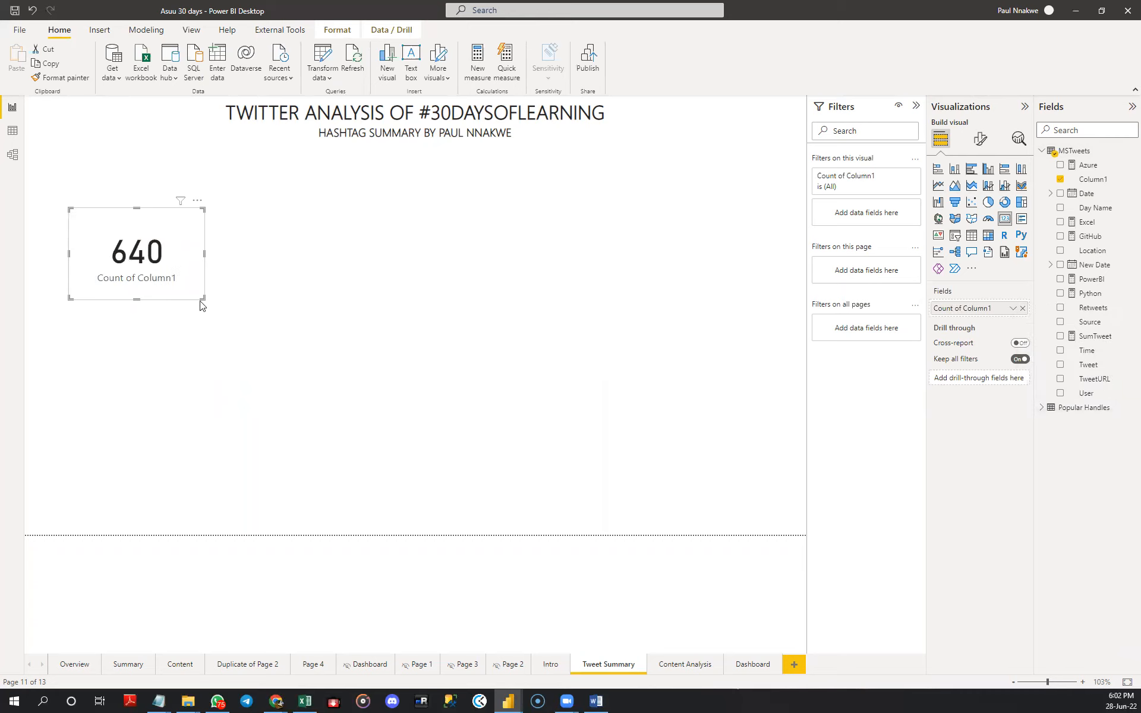
- Shrink the Count of Column1 card and move it lower on the page, leaving space between it and the header
{"action": "left_click_drag", "start_coordinate": [203, 295], "coordinate": [180, 220]}
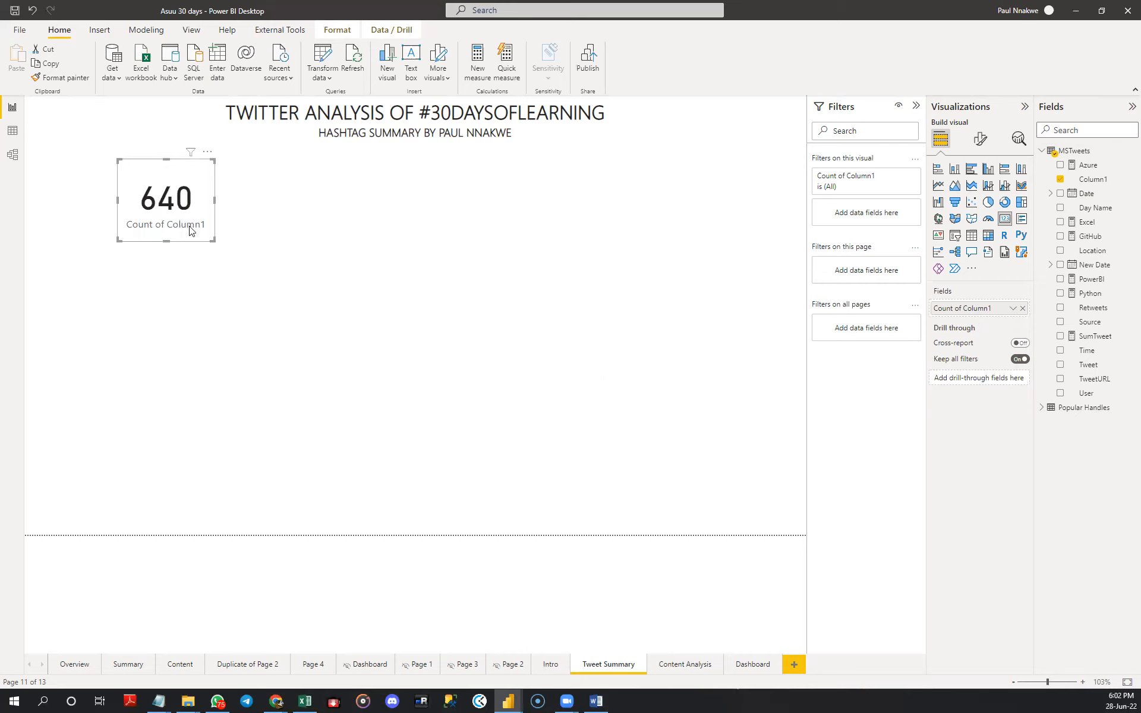
{"action": "left_click", "coordinate": [216, 244]}
{"action": "left_click", "coordinate": [208, 240]}
{"action": "left_click_drag", "start_coordinate": [208, 240], "coordinate": [279, 335]}
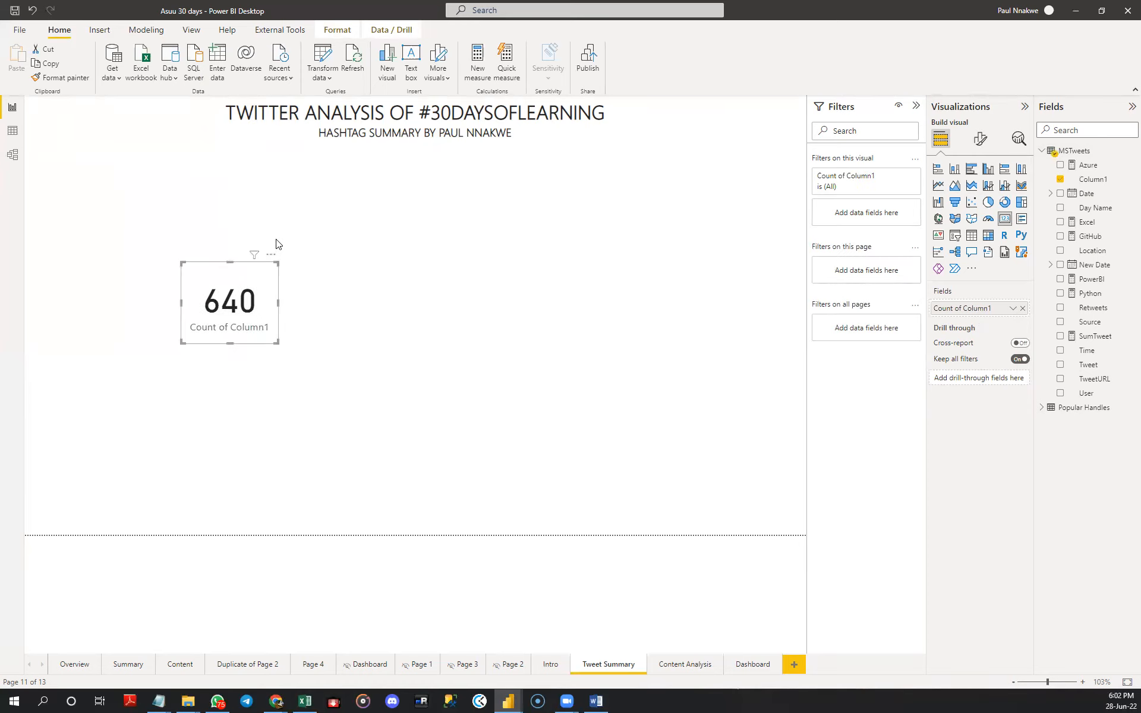
{"action": "left_click", "coordinate": [278, 231]}
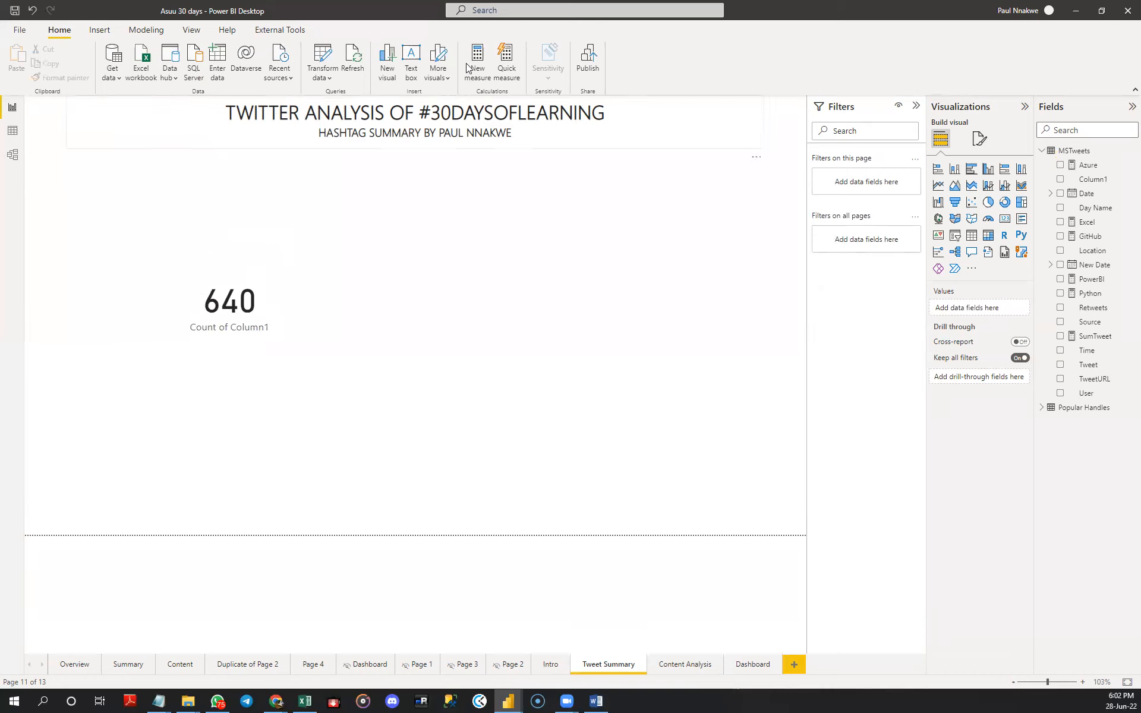
- Insert a parallelogram shape, shrink it to a compact banner and place it above the card, below the header
{"action": "left_click", "coordinate": [100, 31]}
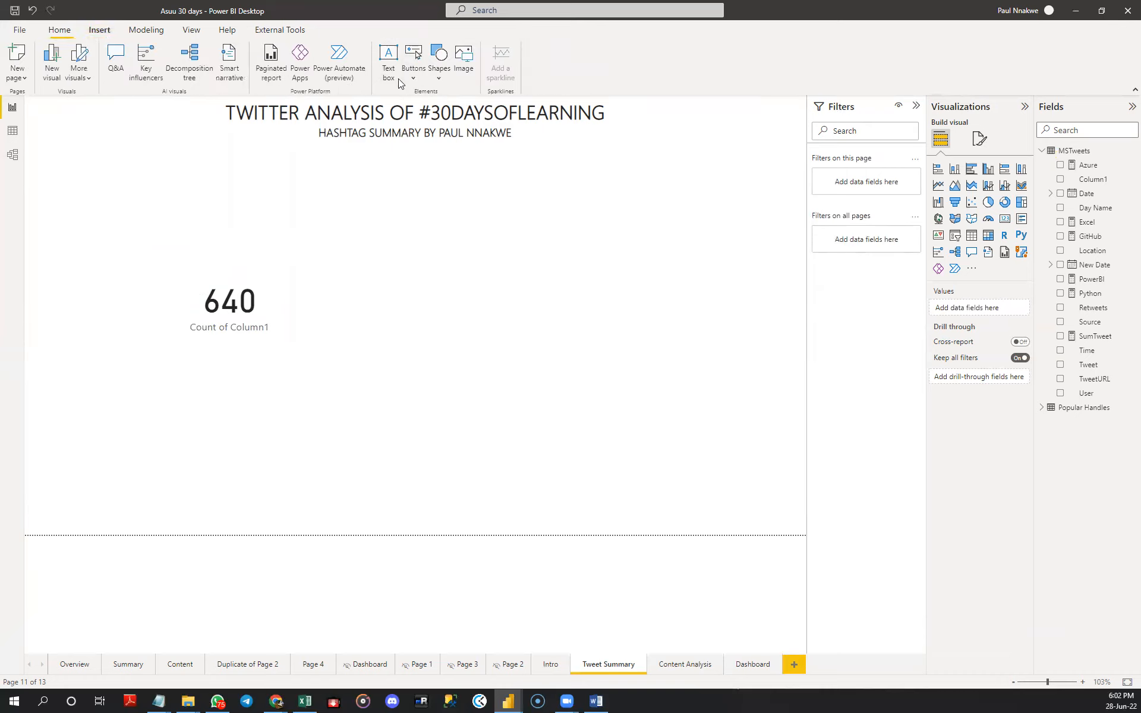
{"action": "left_click", "coordinate": [438, 71]}
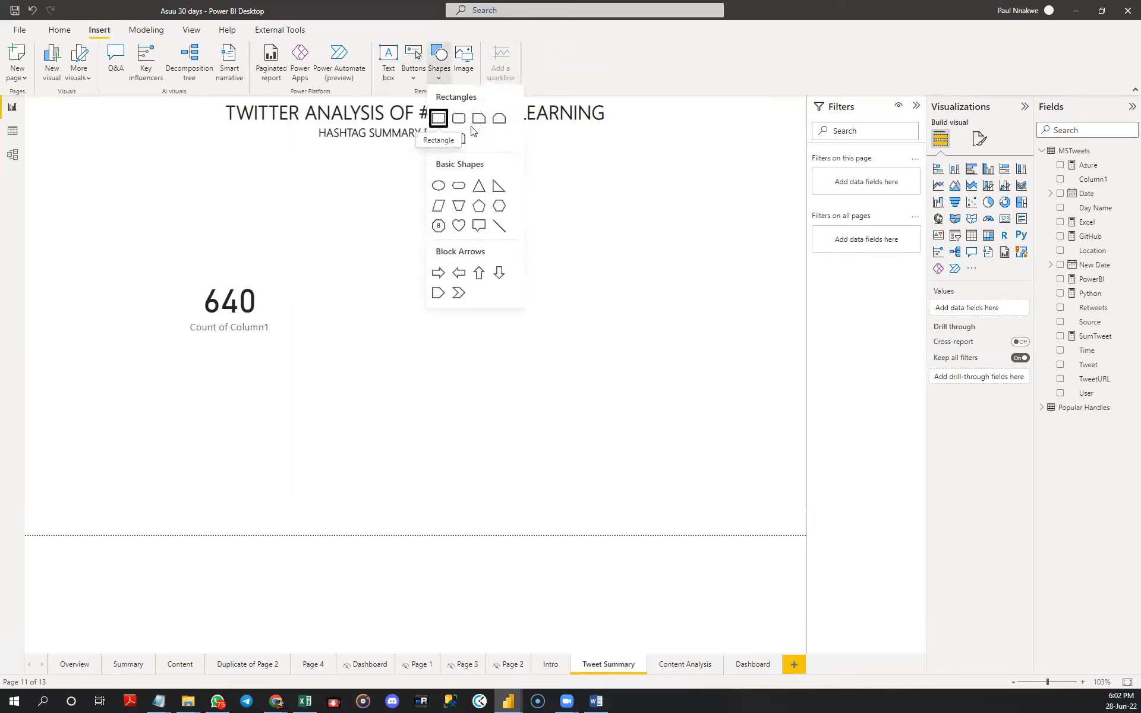
{"action": "left_click", "coordinate": [438, 206]}
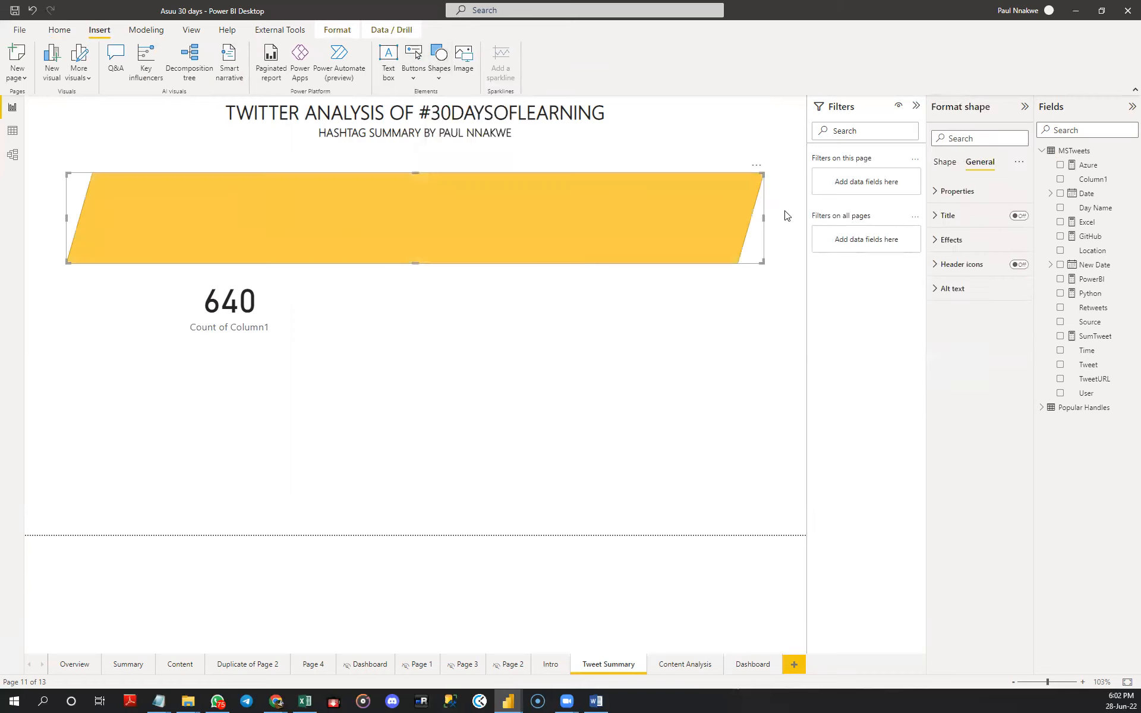
{"action": "left_click_drag", "start_coordinate": [763, 217], "coordinate": [298, 207]}
{"action": "left_click_drag", "start_coordinate": [180, 261], "coordinate": [176, 214]}
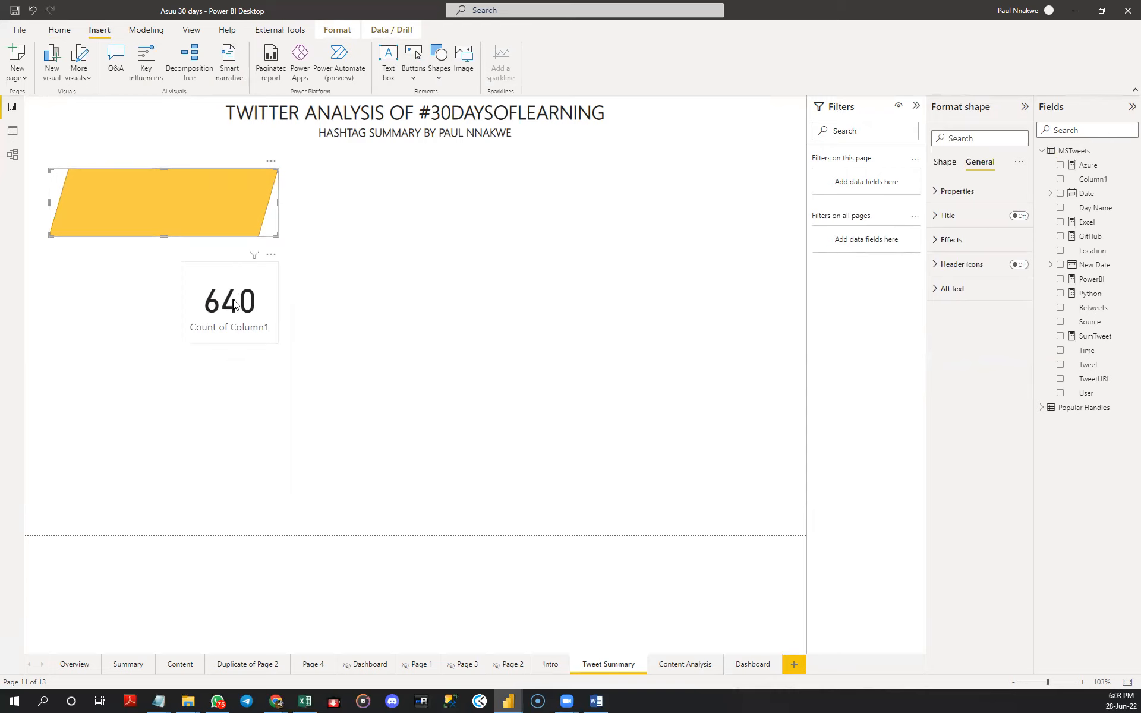
- Move the Count of Column1 card onto the parallelogram
{"action": "left_click", "coordinate": [199, 36]}
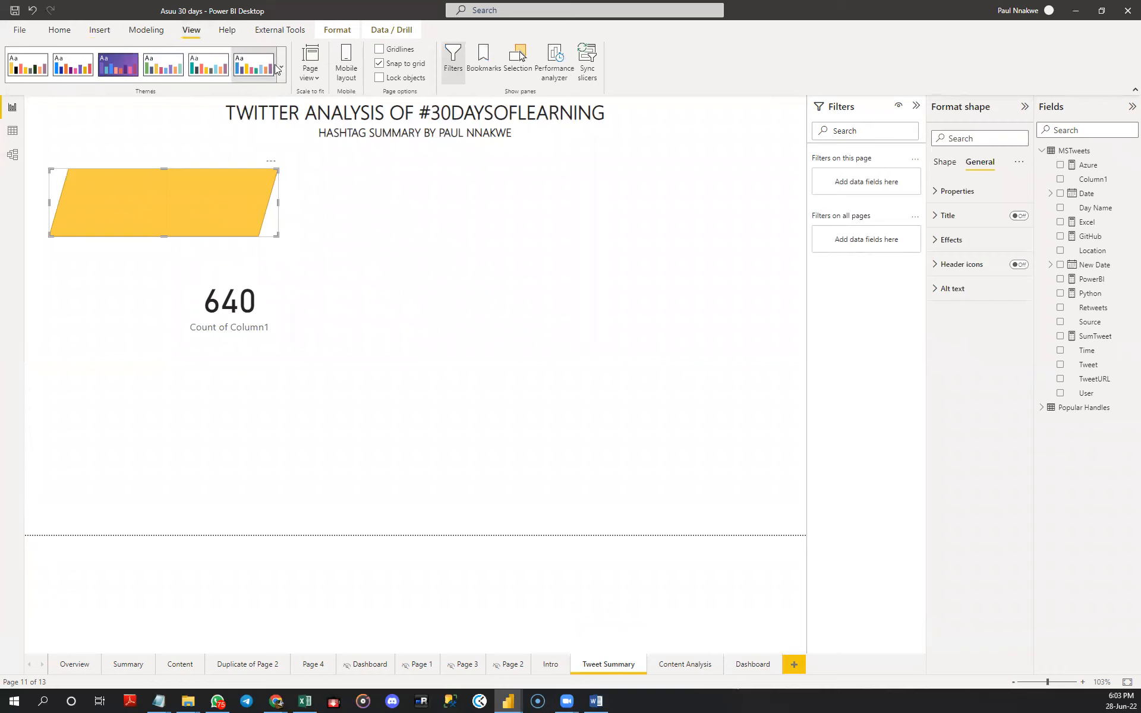
{"action": "left_click", "coordinate": [68, 34]}
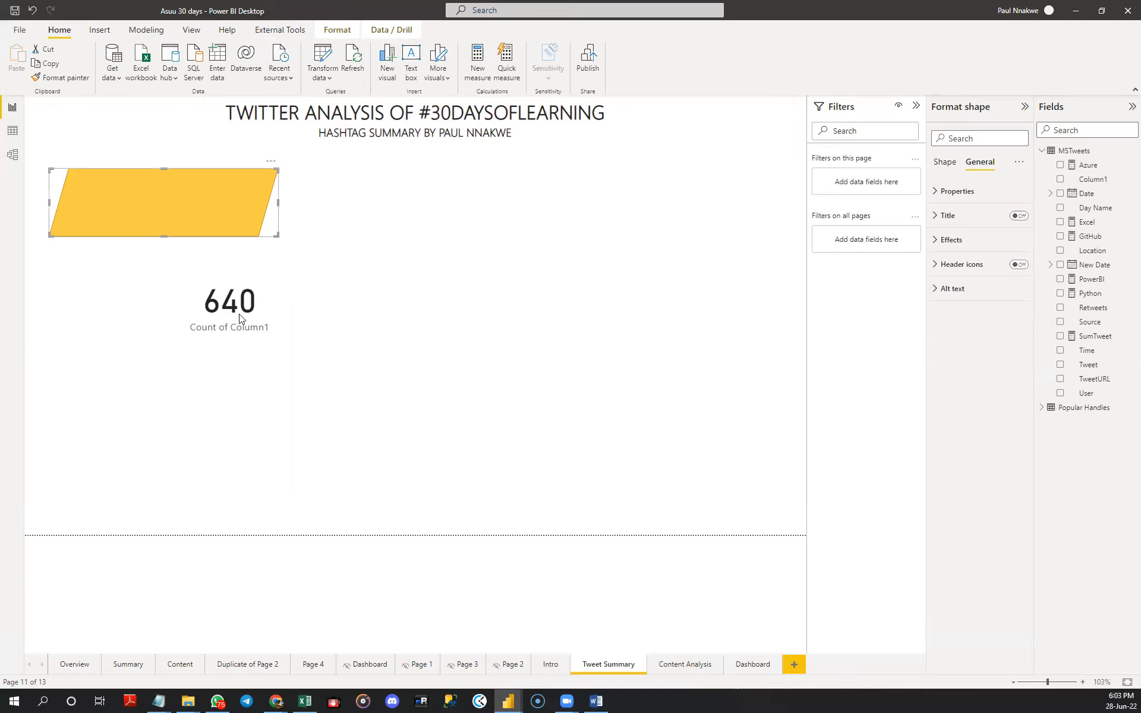
{"action": "left_click_drag", "start_coordinate": [237, 316], "coordinate": [213, 213]}
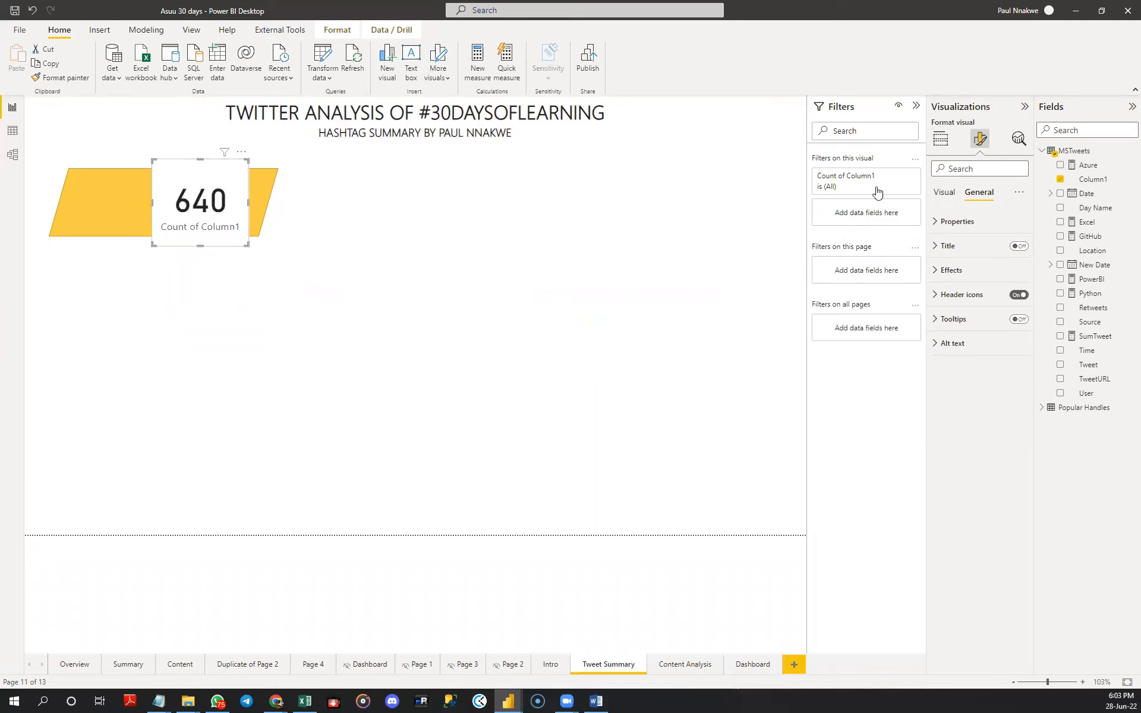
{"action": "left_click", "coordinate": [944, 192]}
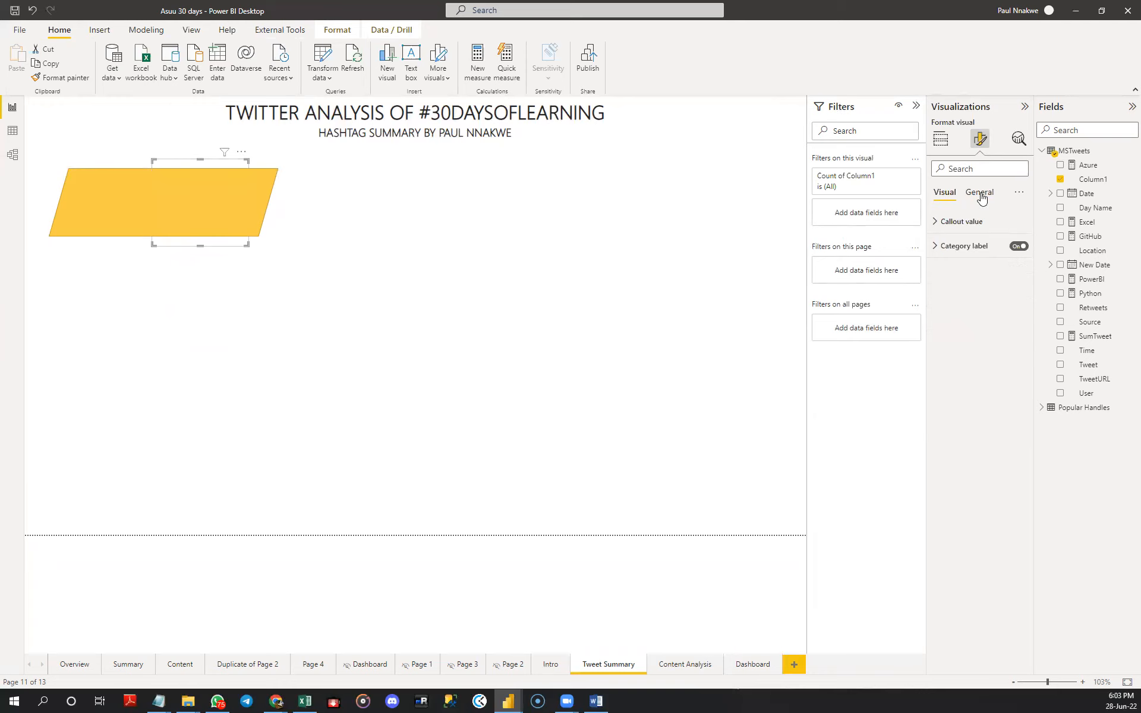
{"action": "left_click", "coordinate": [978, 192]}
{"action": "left_click", "coordinate": [967, 272]}
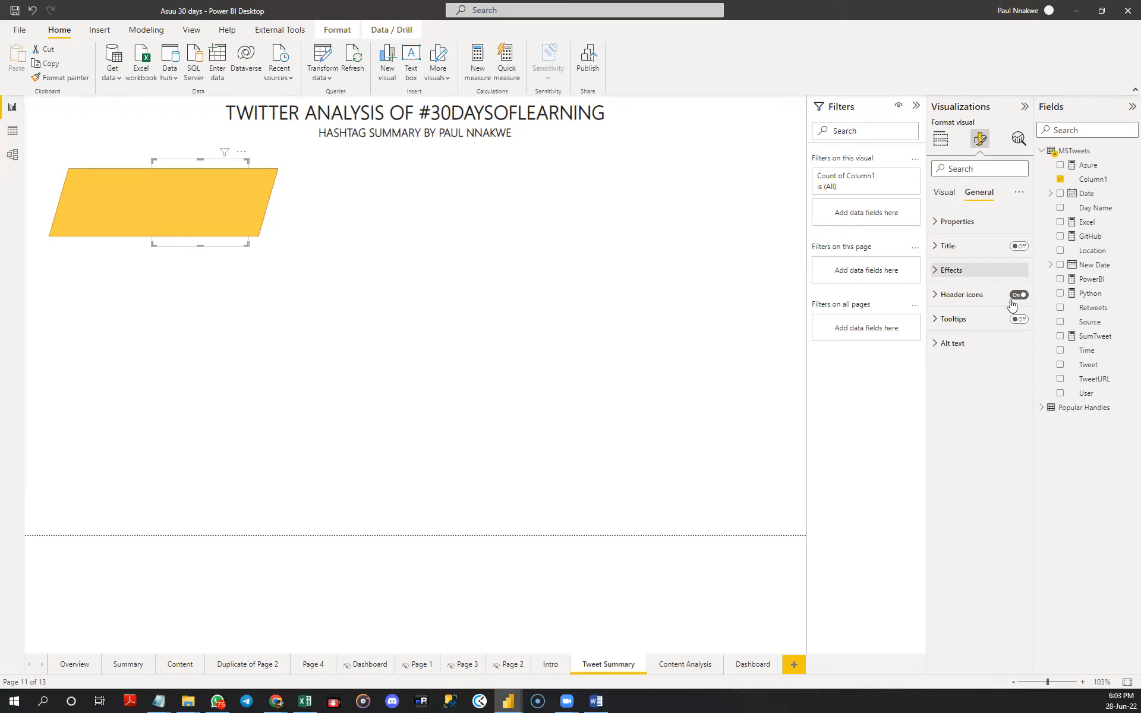
{"action": "left_click", "coordinate": [227, 262]}
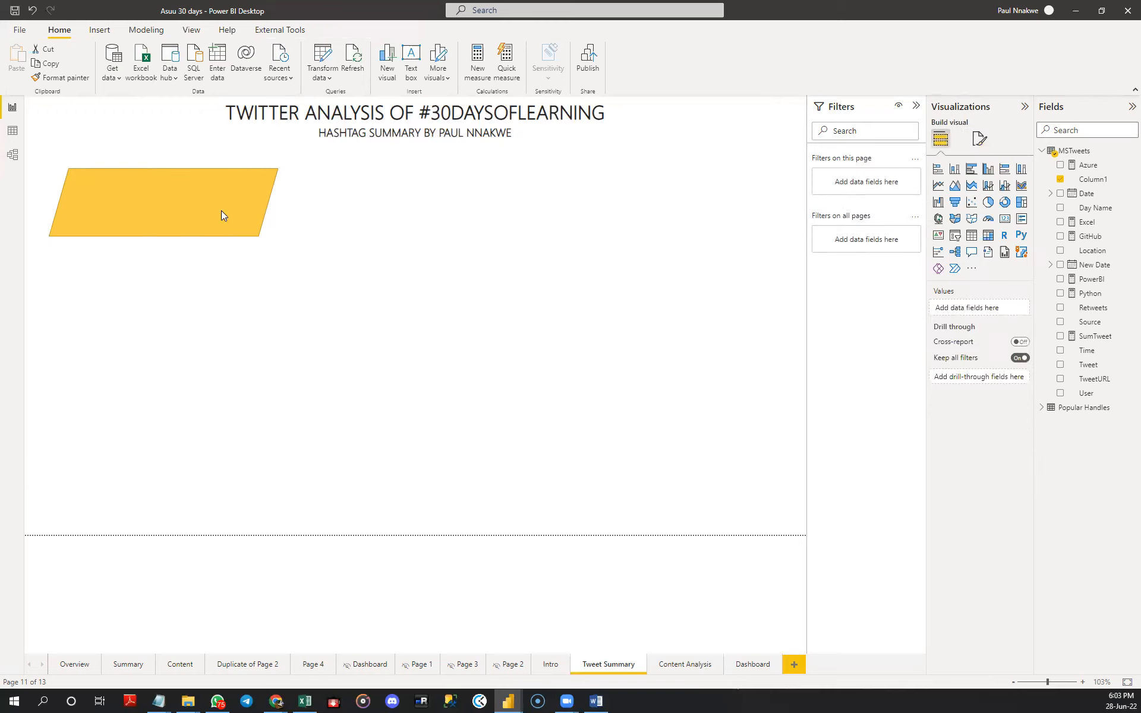
- Send the parallelogram backward so that it sits behind the Count of Column1 card
{"action": "left_click", "coordinate": [114, 211]}
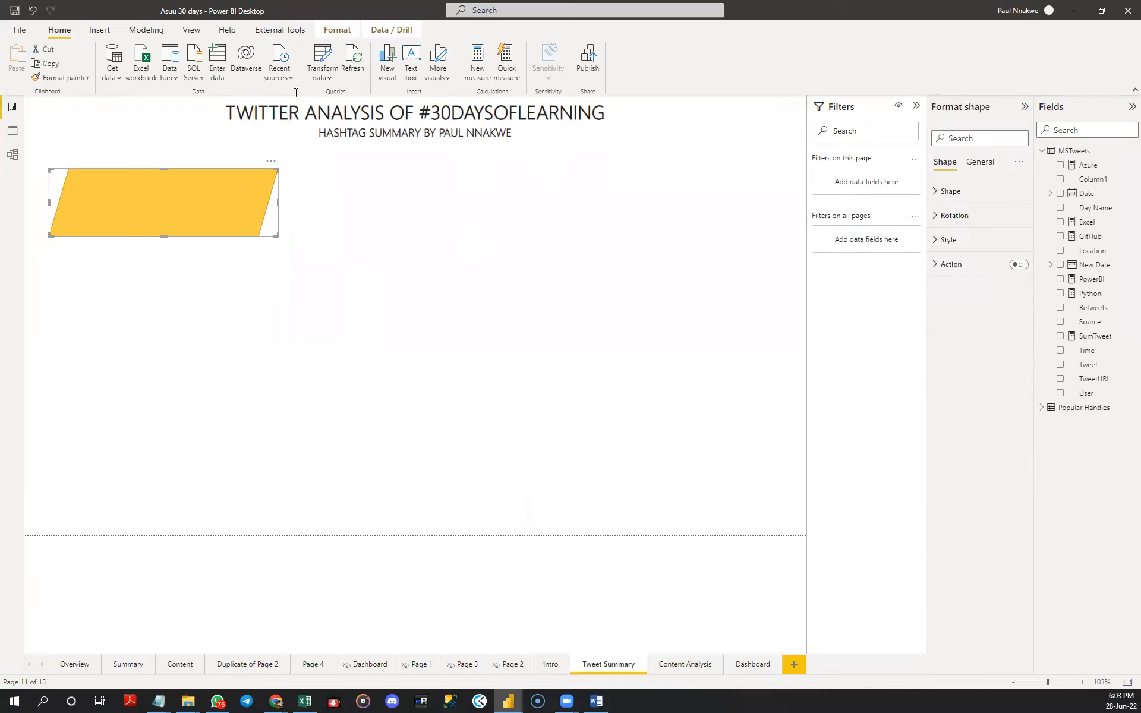
{"action": "left_click", "coordinate": [293, 31]}
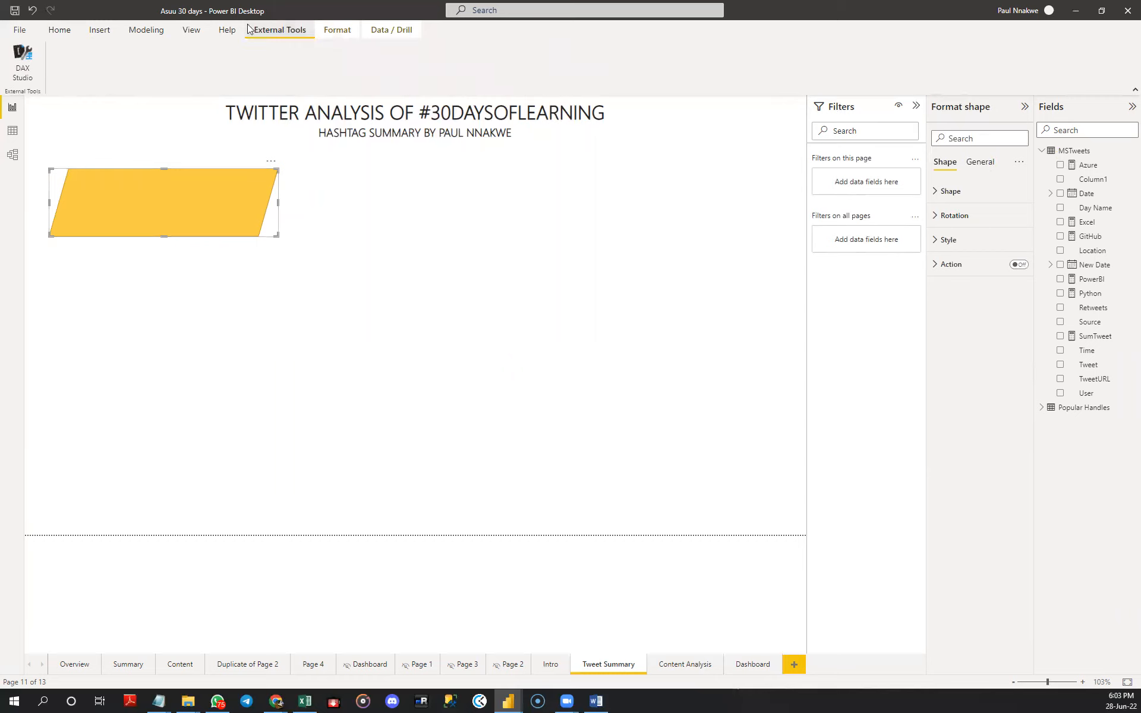
{"action": "scroll", "coordinate": [188, 83], "scroll_direction": "down", "scroll_amount": 1}
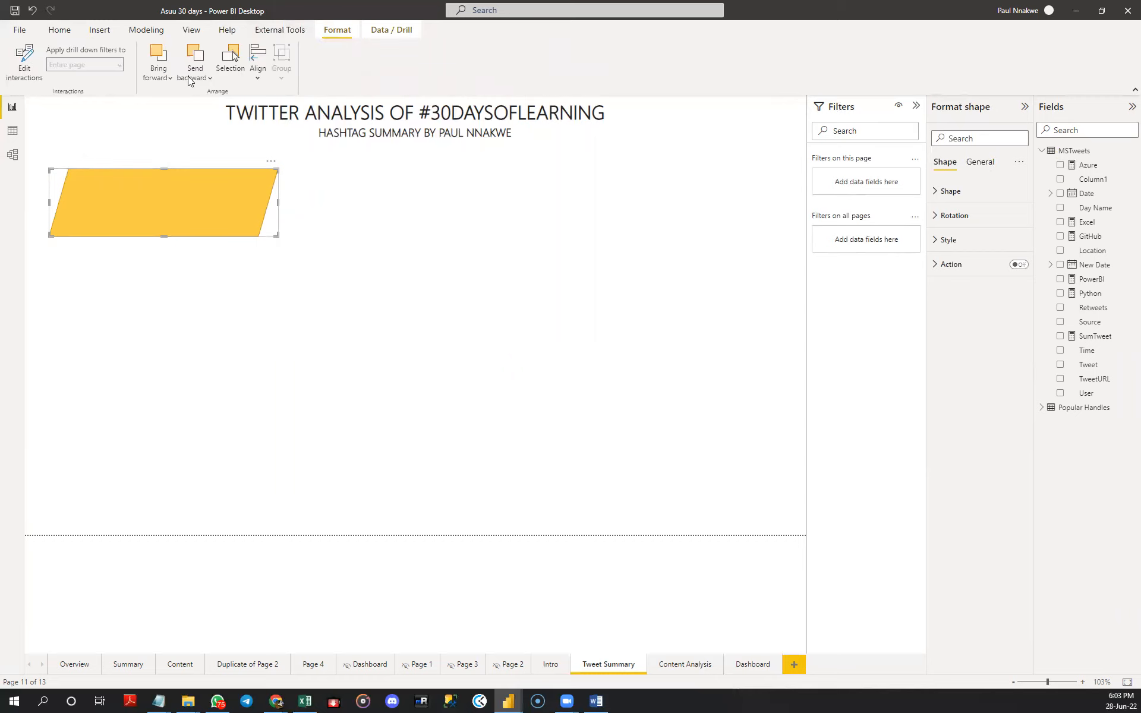
{"action": "left_click", "coordinate": [192, 77]}
{"action": "left_click", "coordinate": [344, 279]}
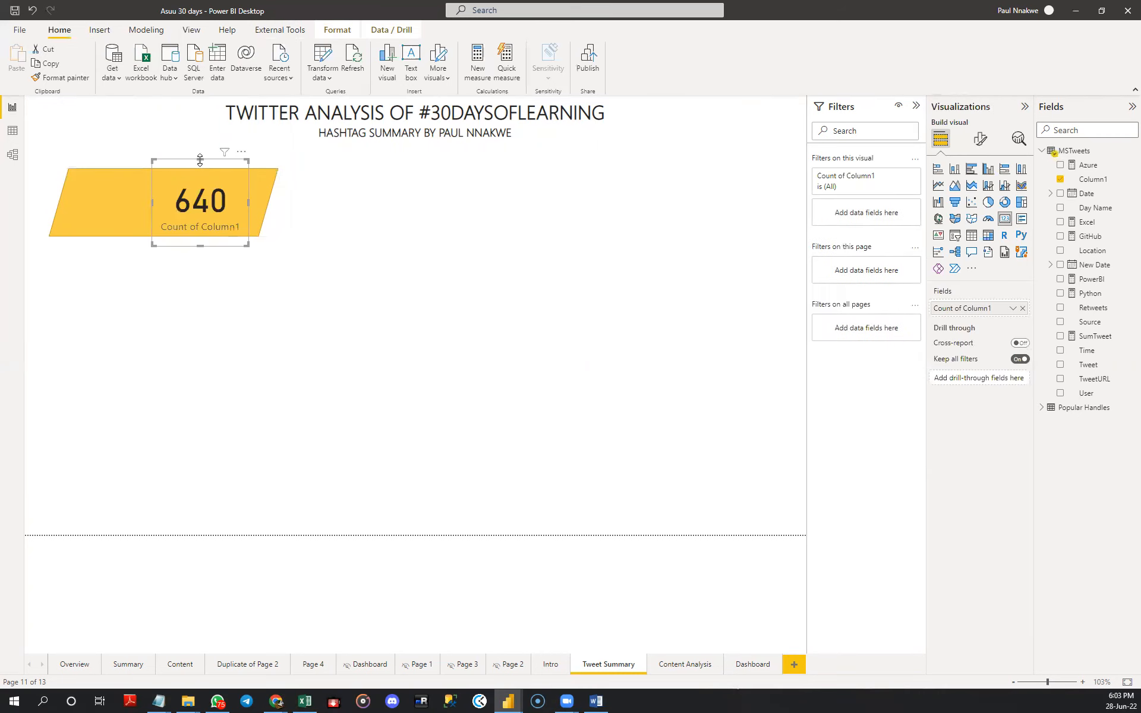
- Trim the card's upper and lower edges to the parallelogram's height and shift the card closer to the shape's centre
{"action": "left_click_drag", "start_coordinate": [200, 160], "coordinate": [200, 170]}
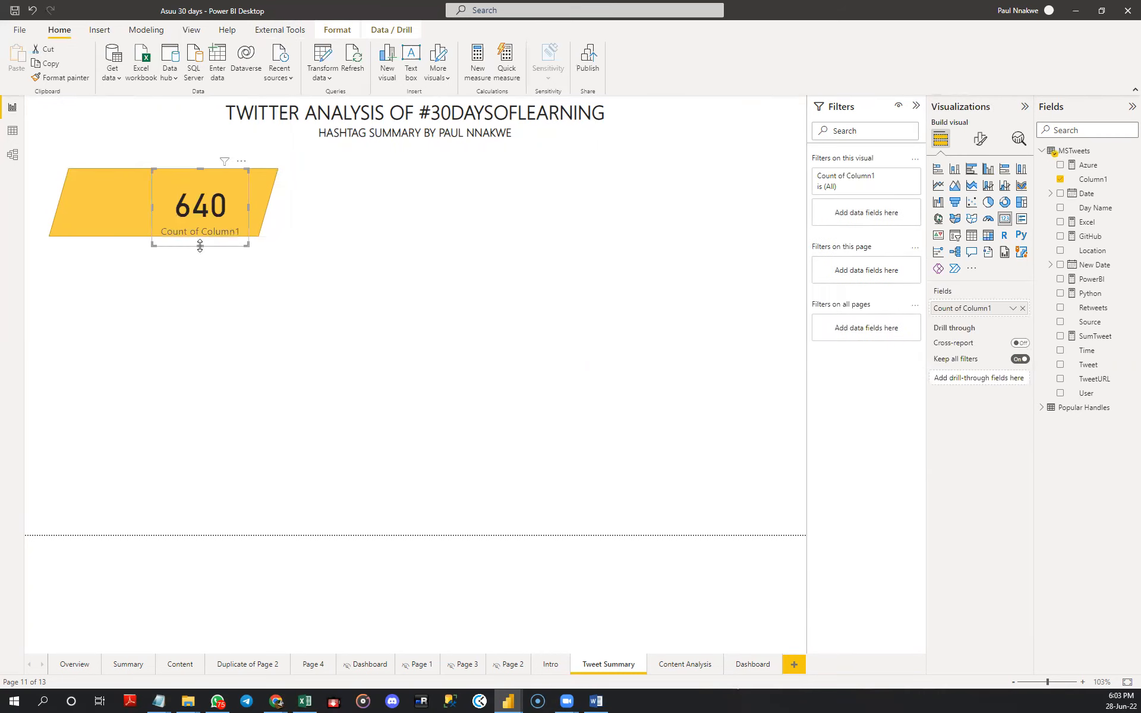
{"action": "left_click_drag", "start_coordinate": [200, 246], "coordinate": [201, 240]}
{"action": "left_click", "coordinate": [201, 217]}
{"action": "left_click_drag", "start_coordinate": [190, 216], "coordinate": [188, 215]}
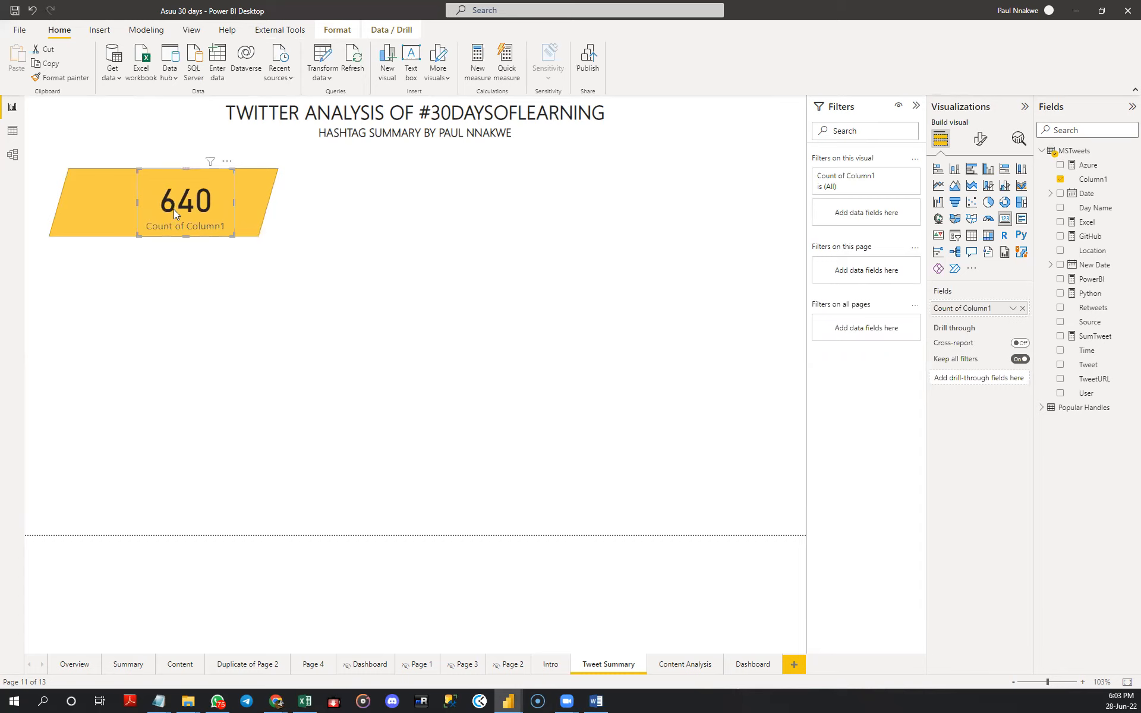
- Shrink the parallelogram slightly in width and height and raise the card's lower edge to match it
{"action": "left_click", "coordinate": [267, 223]}
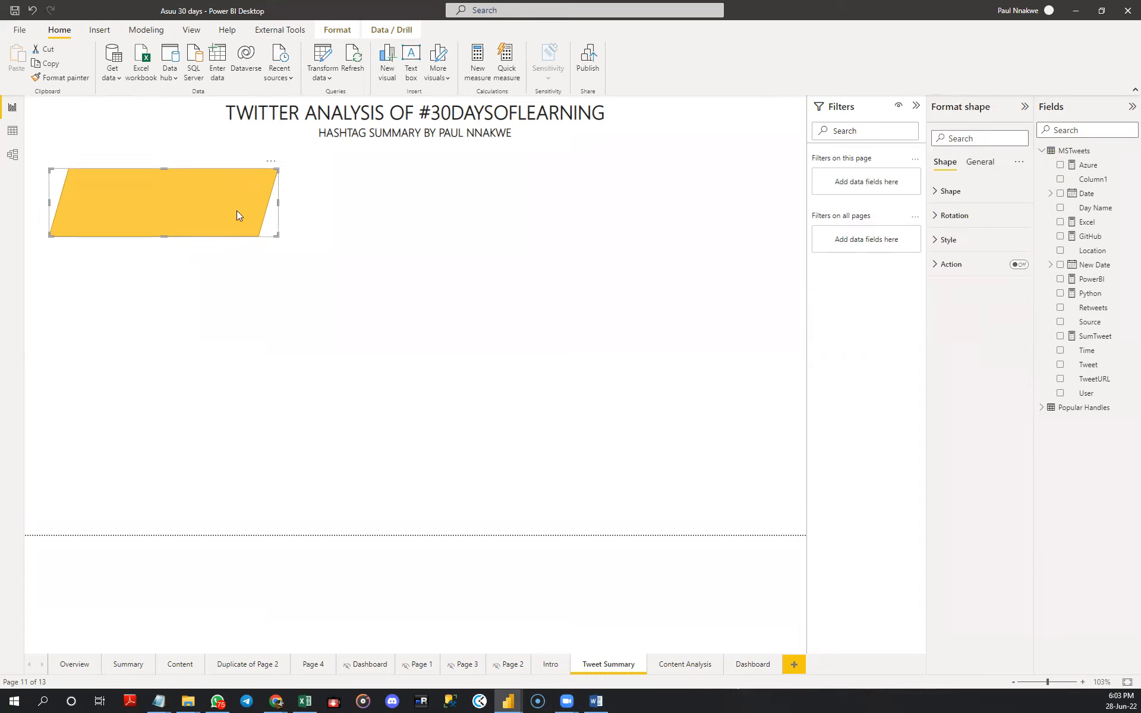
{"action": "left_click", "coordinate": [357, 230]}
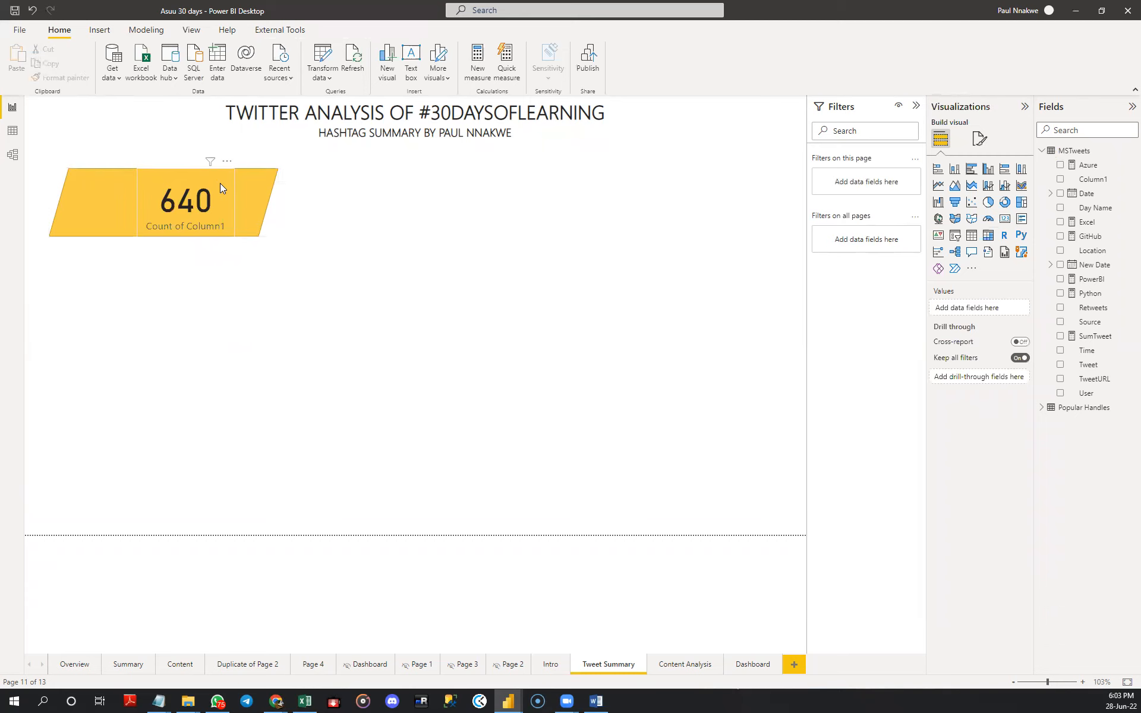
{"action": "left_click", "coordinate": [220, 183]}
{"action": "left_click", "coordinate": [252, 189], "text": "ctrl"}
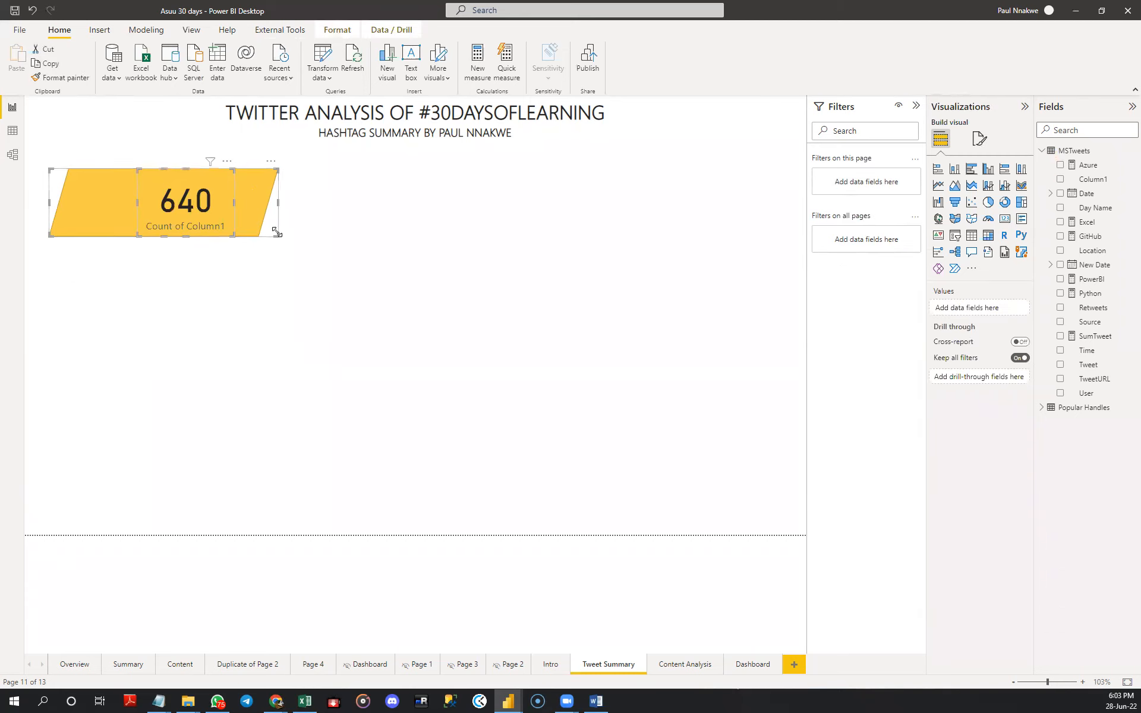
{"action": "left_click_drag", "start_coordinate": [277, 236], "coordinate": [268, 227]}
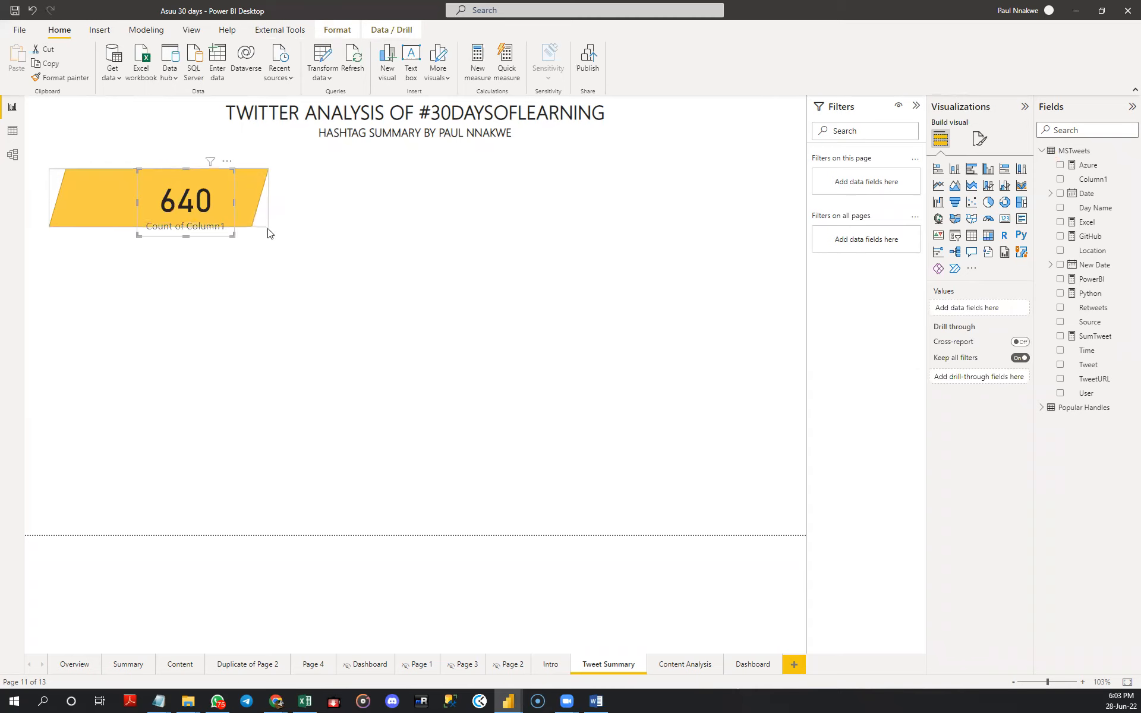
{"action": "left_click_drag", "start_coordinate": [188, 236], "coordinate": [187, 226]}
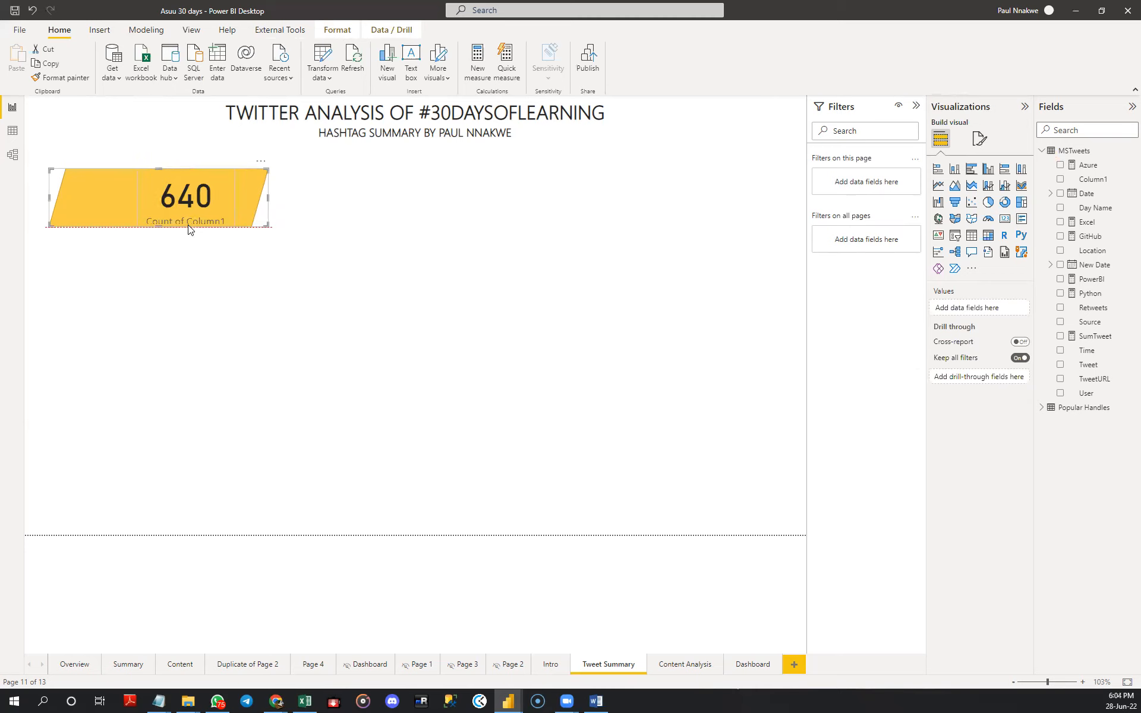
{"action": "left_click", "coordinate": [250, 205]}
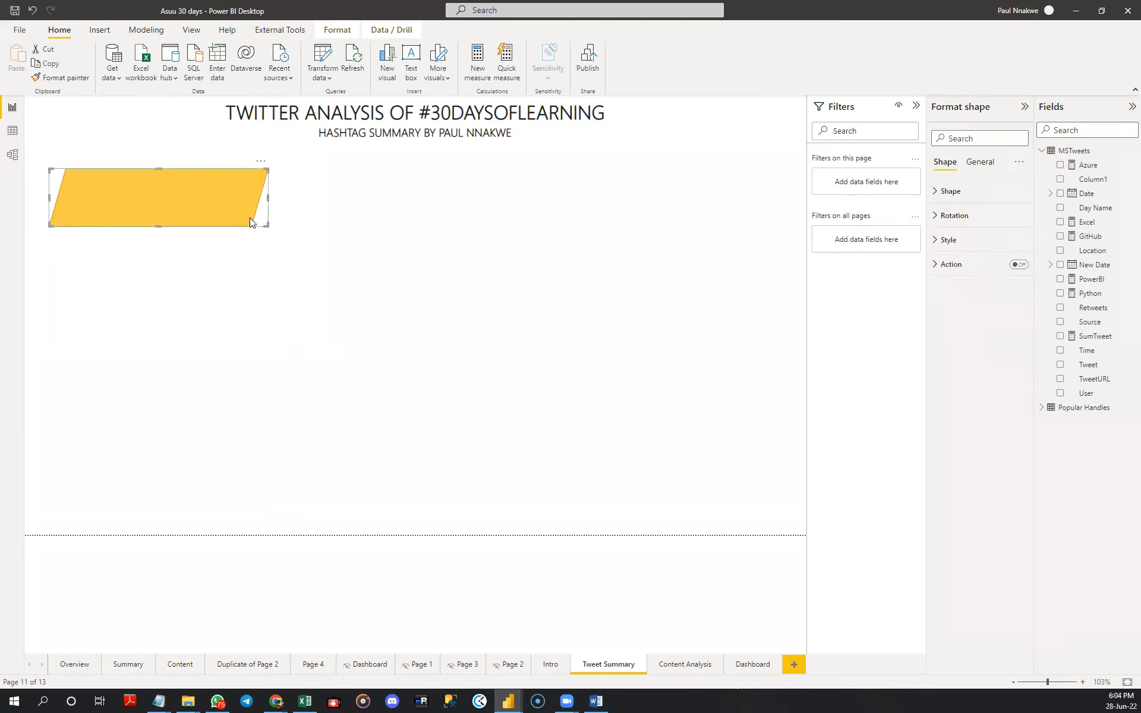
- Duplicate the yellow parallelogram and place the copy directly below the original, aligned with its edges
{"action": "key", "text": "ctrl+c"}
{"action": "key", "text": "ctrl+v"}
{"action": "left_click_drag", "start_coordinate": [239, 211], "coordinate": [235, 287]}
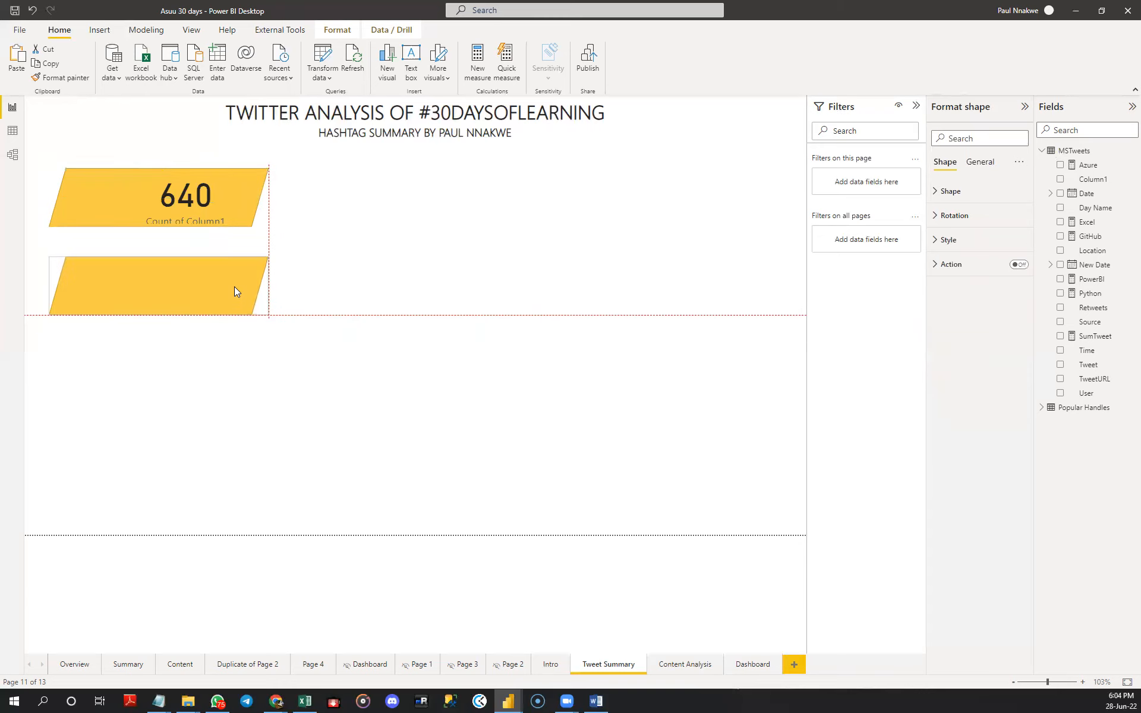
{"action": "left_click_drag", "start_coordinate": [234, 286], "coordinate": [234, 286]}
{"action": "left_click", "coordinate": [442, 215]}
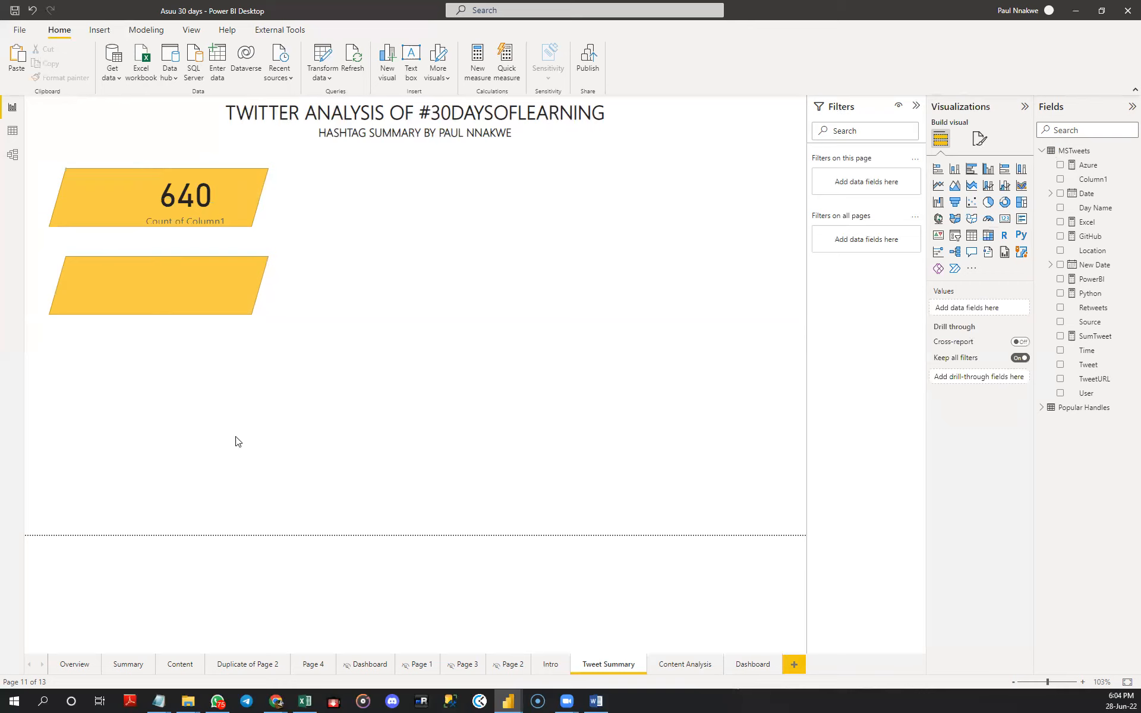
- Rename the Count of Column1 field on the card to TWEETS for this visual
{"action": "left_click", "coordinate": [199, 215]}
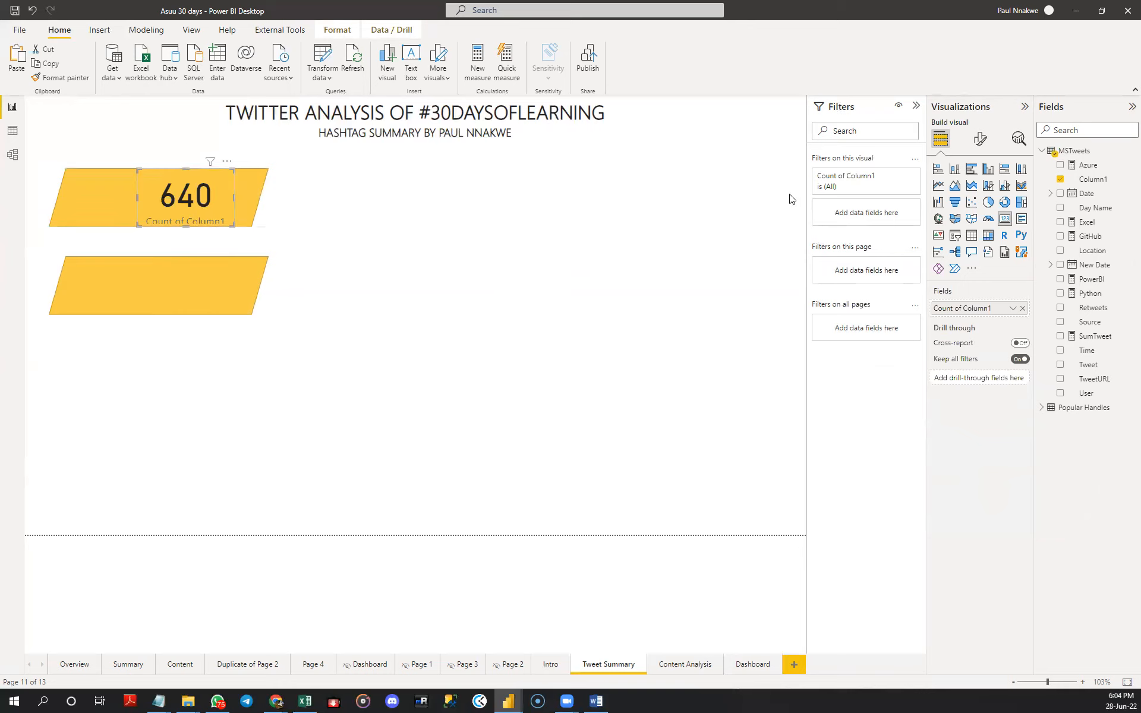
{"action": "double_click", "coordinate": [961, 310]}
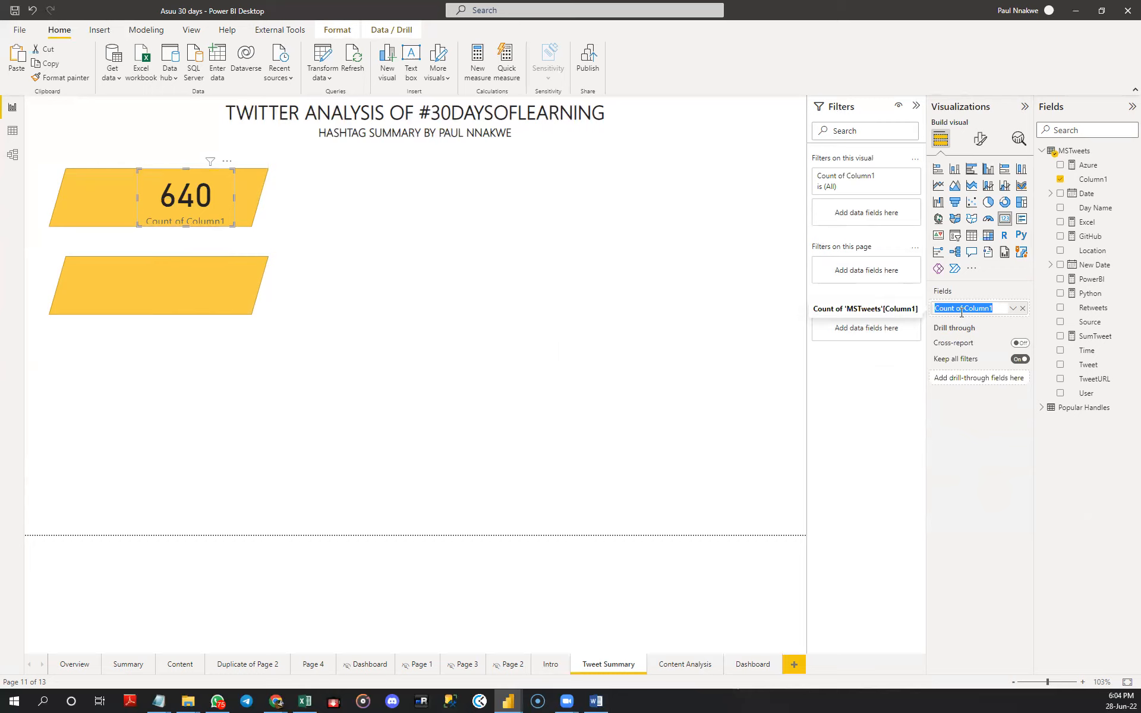
{"action": "type", "text": "TWEETS"}
{"action": "key", "text": "Return"}
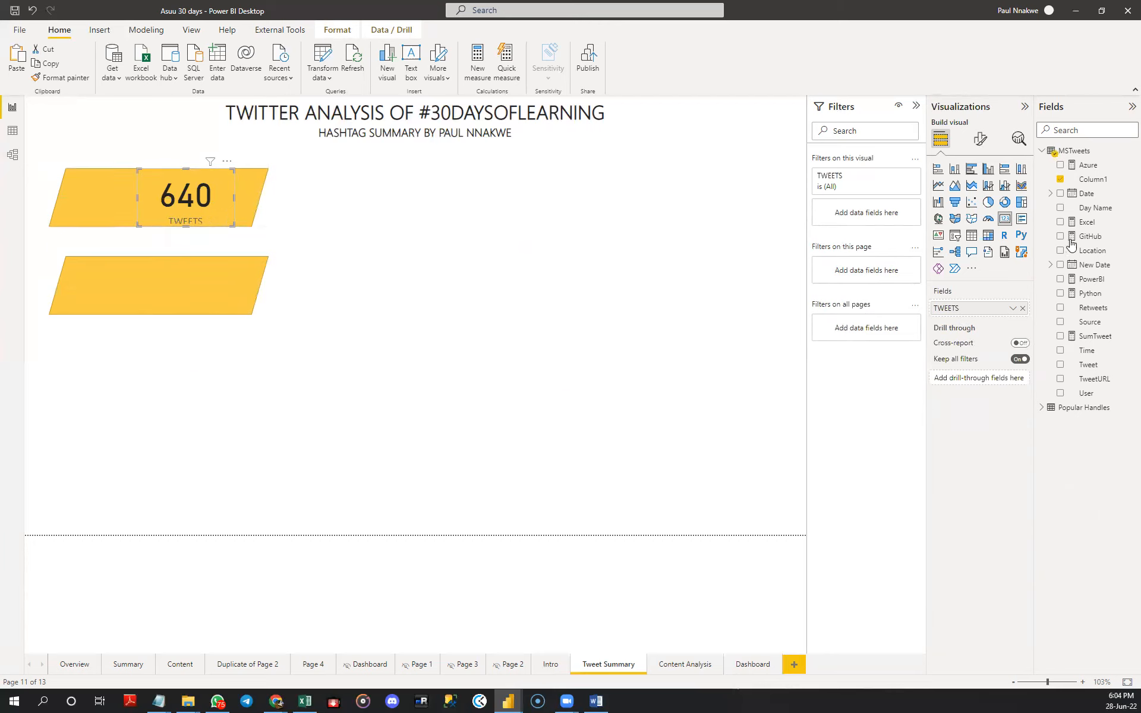
- Set the TWEETS card's callout value to font size 35 and make it bold
{"action": "left_click", "coordinate": [979, 140]}
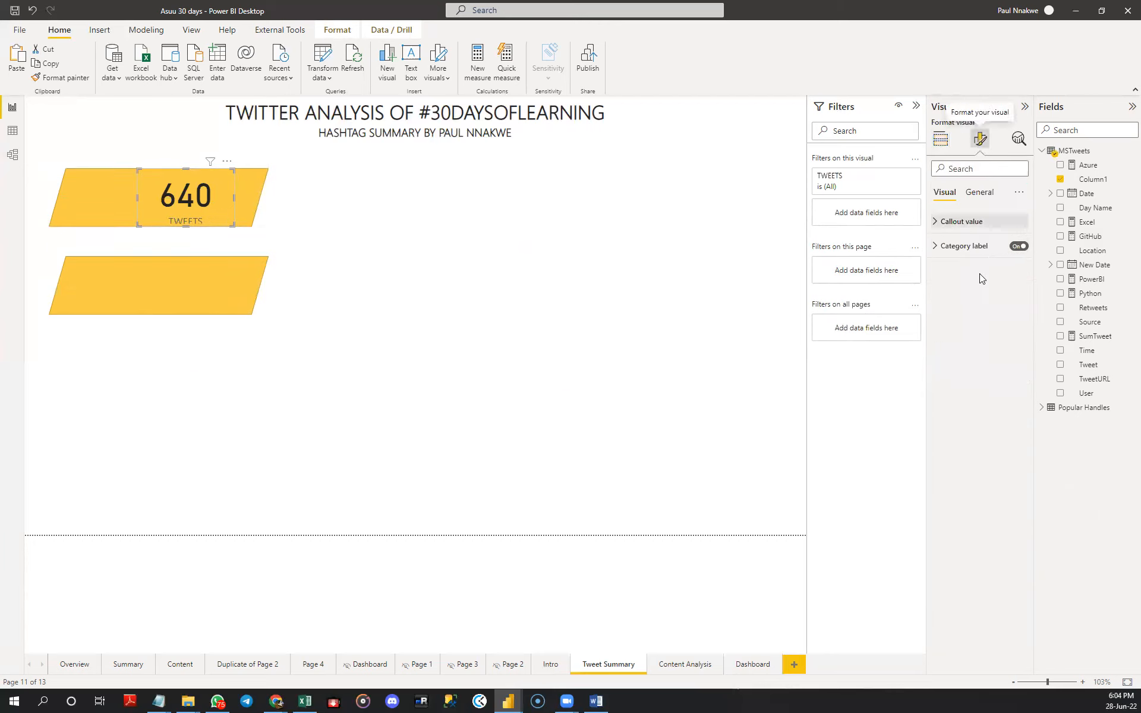
{"action": "left_click", "coordinate": [960, 222]}
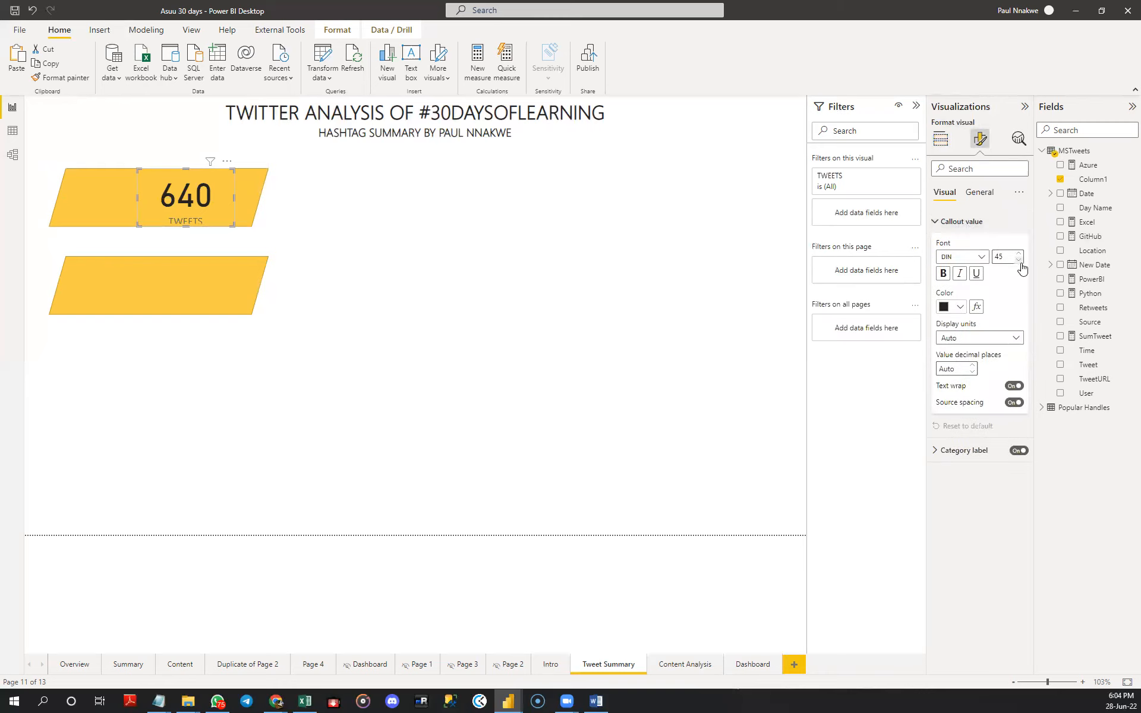
{"action": "left_click", "coordinate": [1019, 263]}
{"action": "left_click", "coordinate": [1020, 263]}
{"action": "left_click", "coordinate": [1020, 263]}
{"action": "left_click", "coordinate": [1020, 262]}
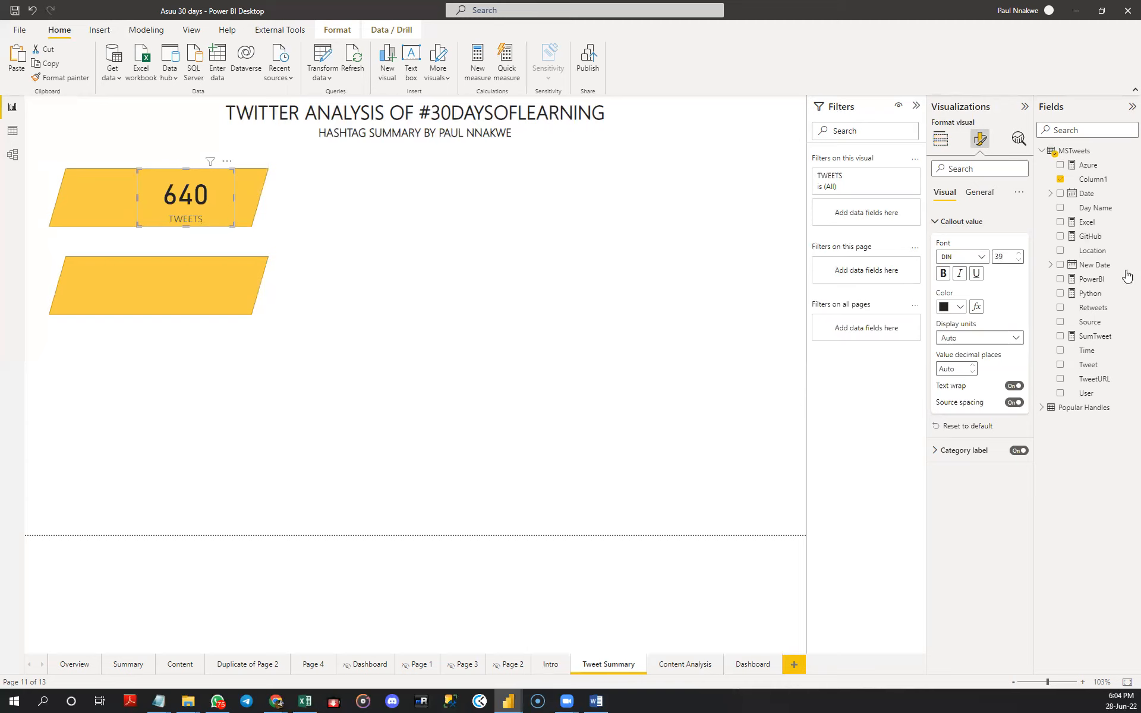
{"action": "left_click", "coordinate": [1020, 256]}
{"action": "left_click_drag", "start_coordinate": [1010, 256], "coordinate": [990, 263]}
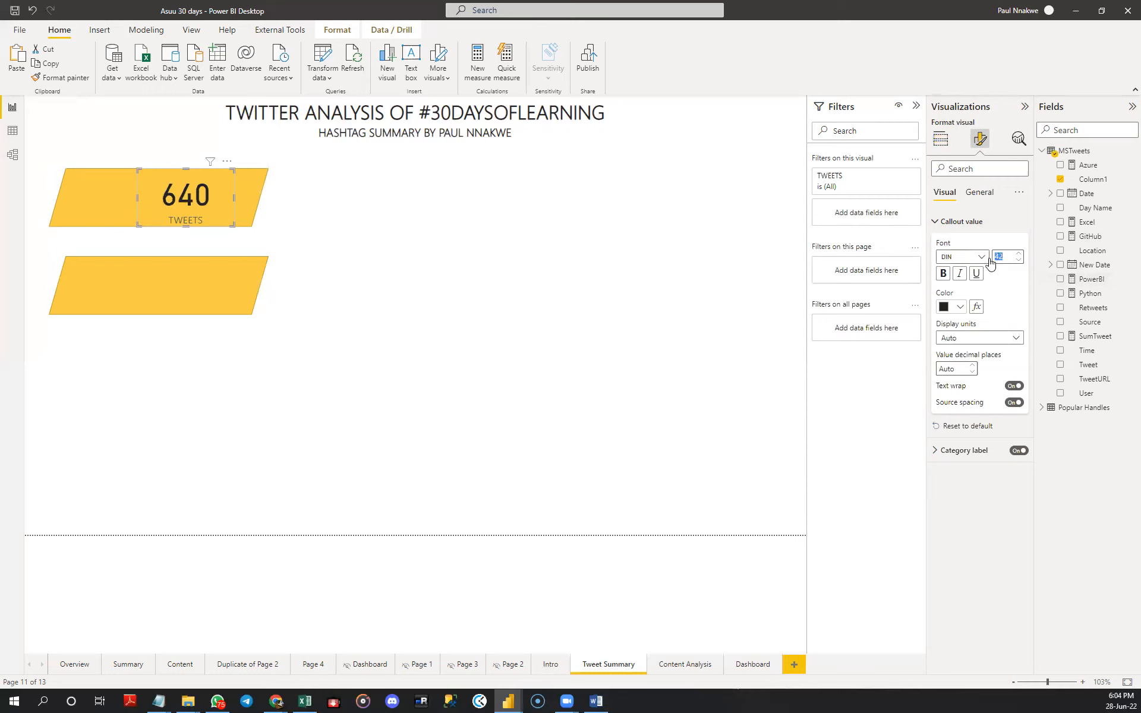
{"action": "key", "text": "Return"}
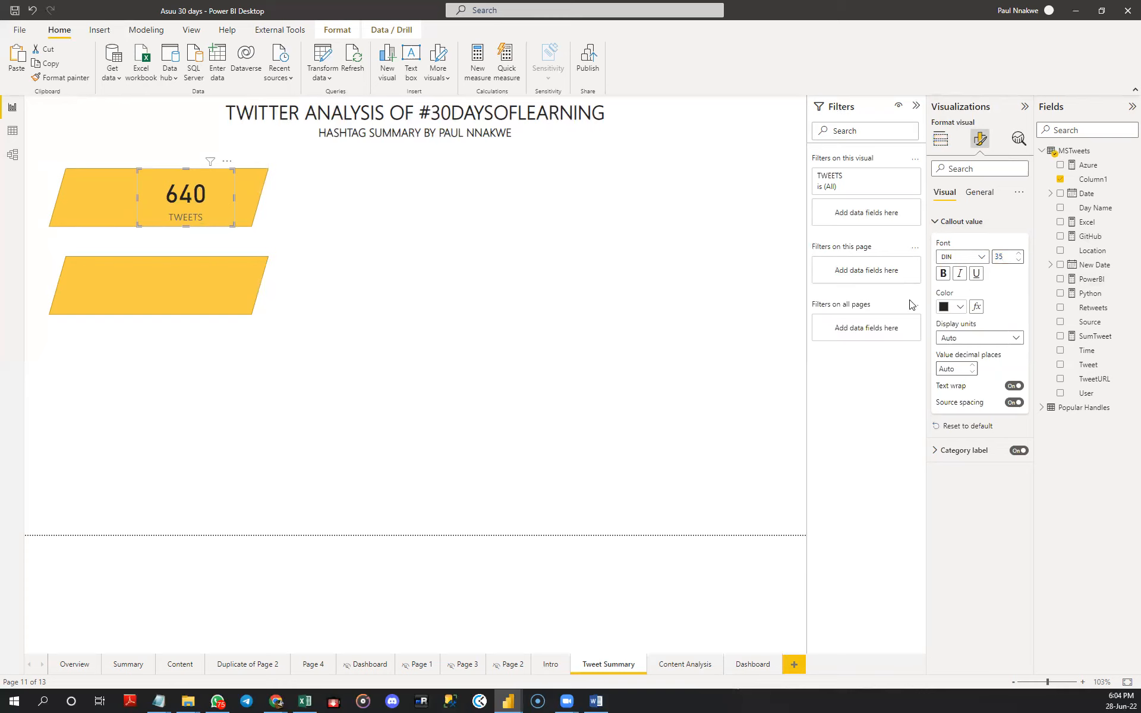
{"action": "left_click", "coordinate": [942, 276]}
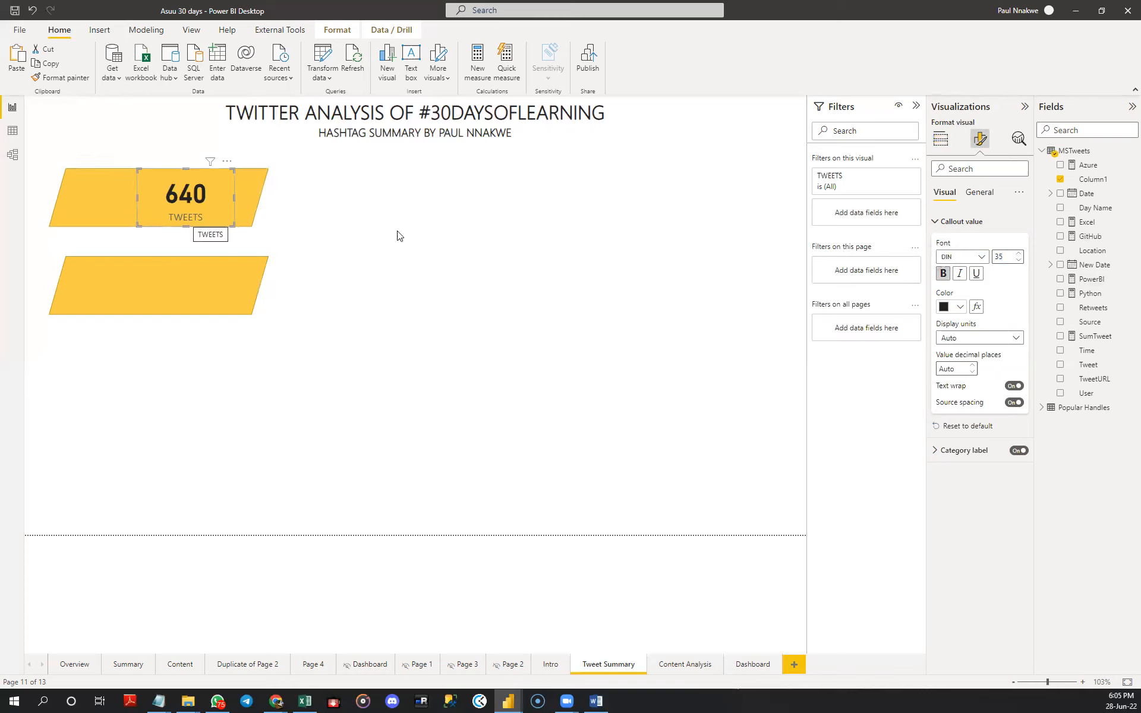
{"action": "left_click", "coordinate": [944, 223]}
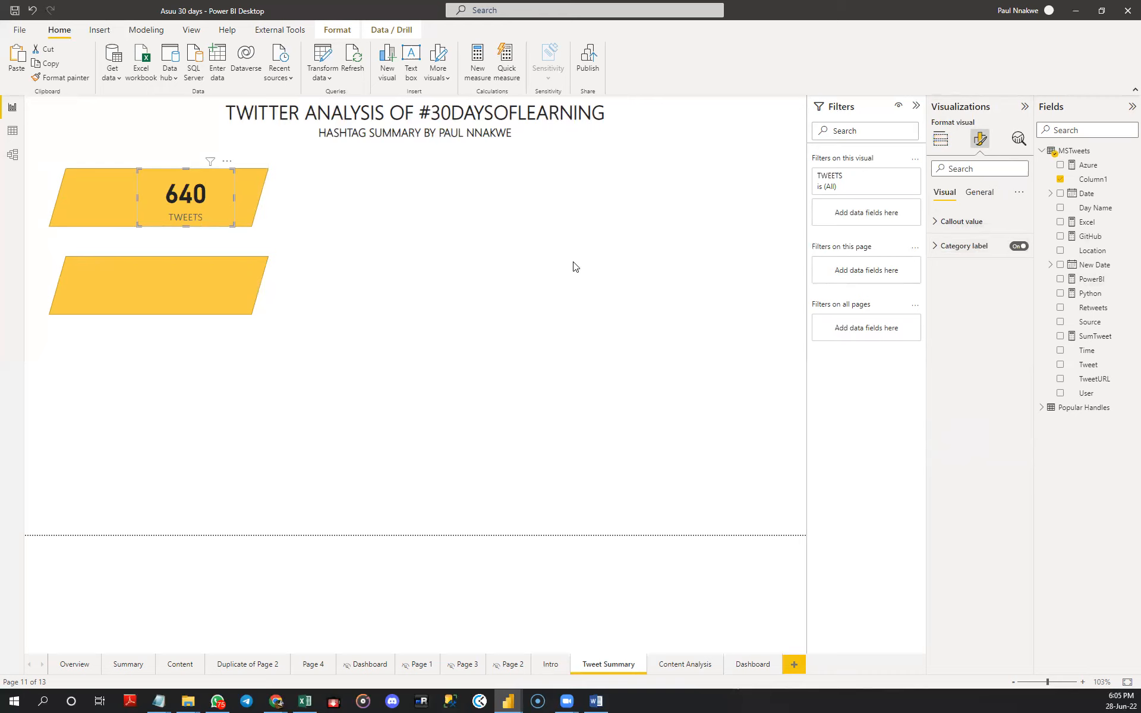
- Duplicate the TWEETS card and place the copy on the lower parallelogram, aligned with the original card
{"action": "left_click", "coordinate": [212, 237]}
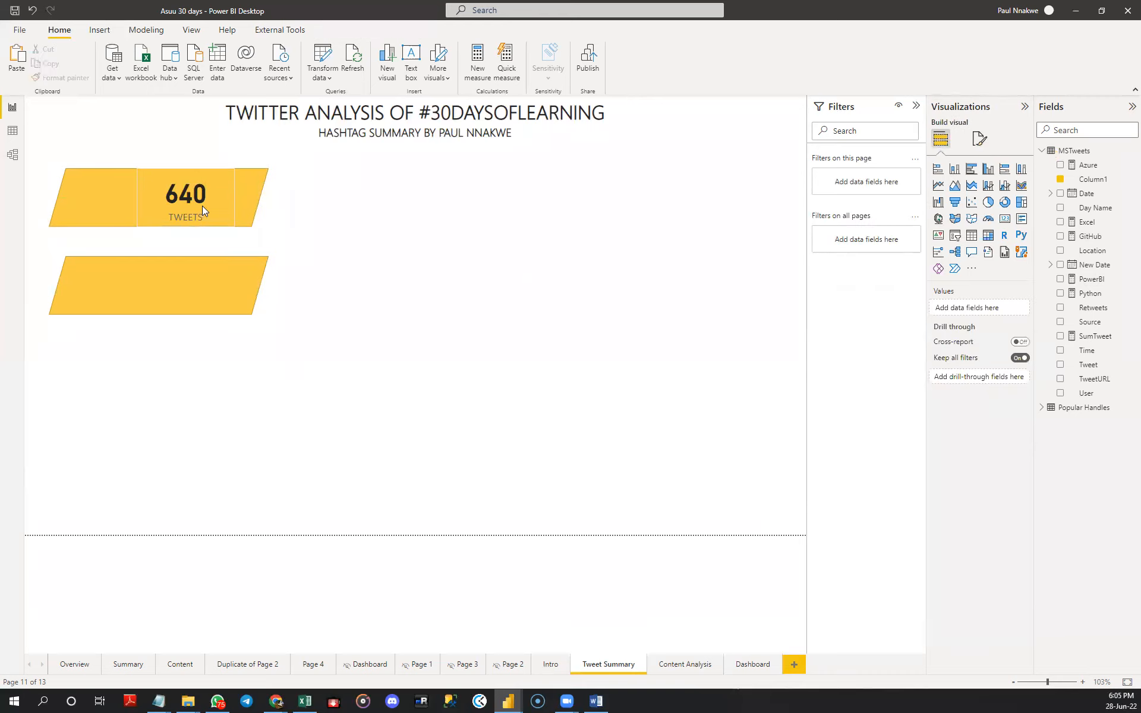
{"action": "left_click", "coordinate": [202, 205]}
{"action": "left_click", "coordinate": [382, 233]}
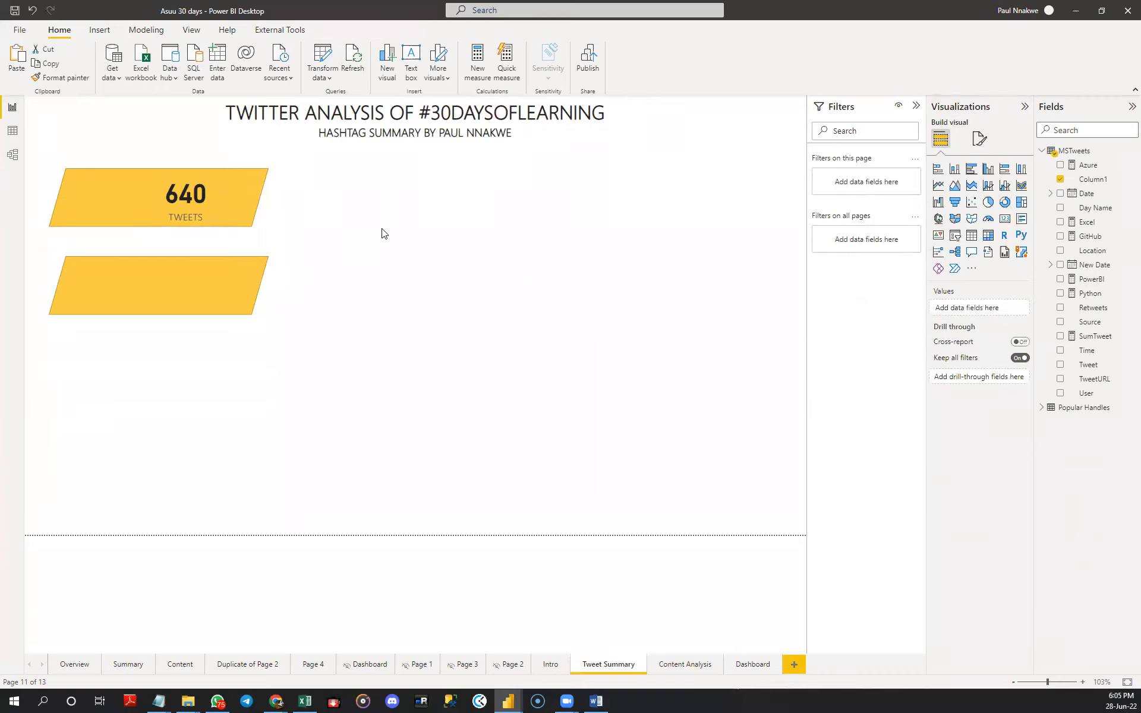
{"action": "left_click", "coordinate": [218, 212]}
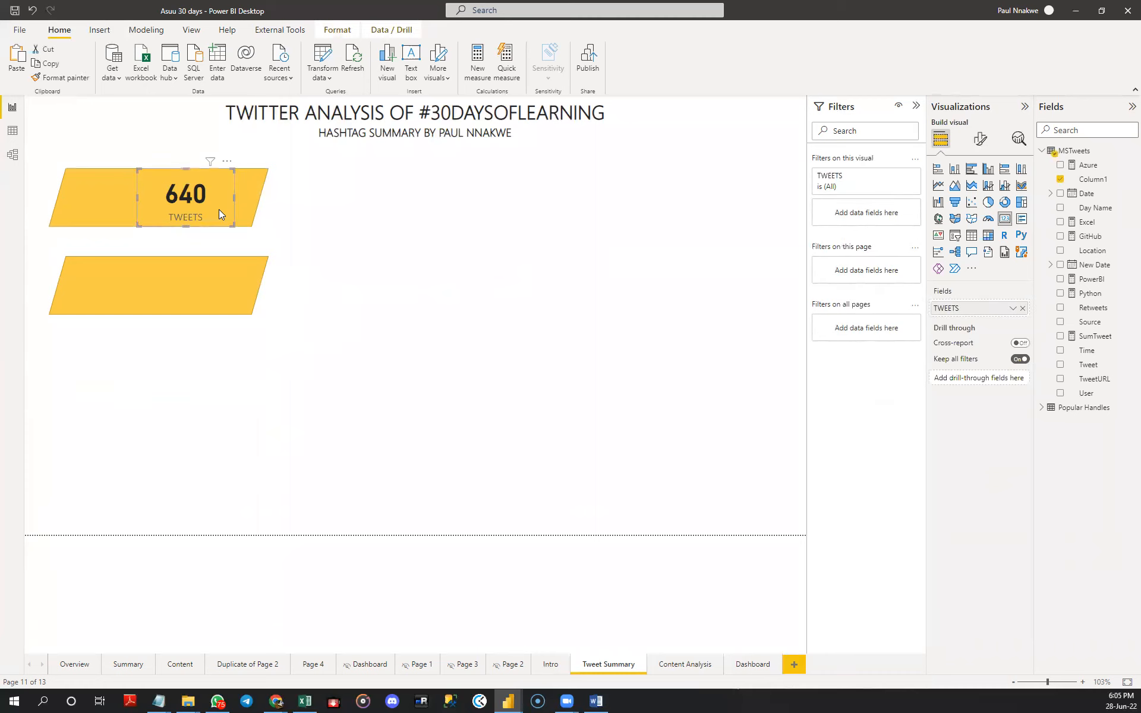
{"action": "key", "text": "ctrl+v"}
{"action": "left_click_drag", "start_coordinate": [219, 209], "coordinate": [211, 294]}
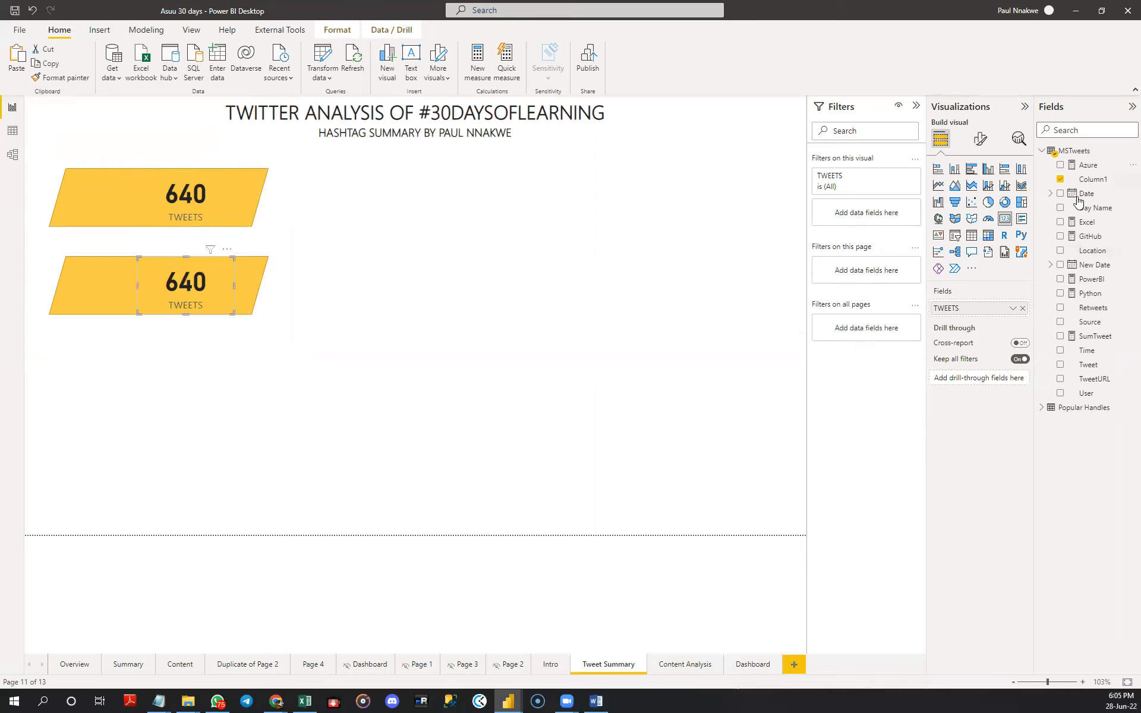
- Replace the lower card's field with User from MSTweets, summarized as Count (Distinct)
{"action": "left_click", "coordinate": [1023, 309]}
{"action": "left_click_drag", "start_coordinate": [1084, 393], "coordinate": [991, 313]}
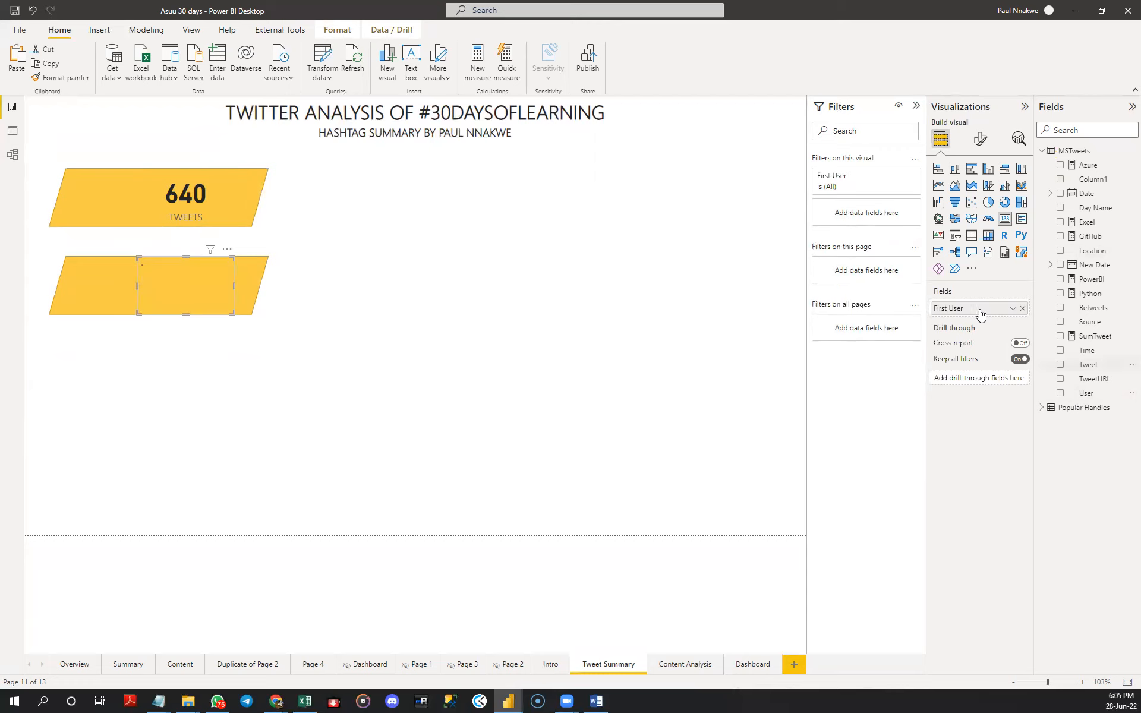
{"action": "left_click", "coordinate": [1013, 307]}
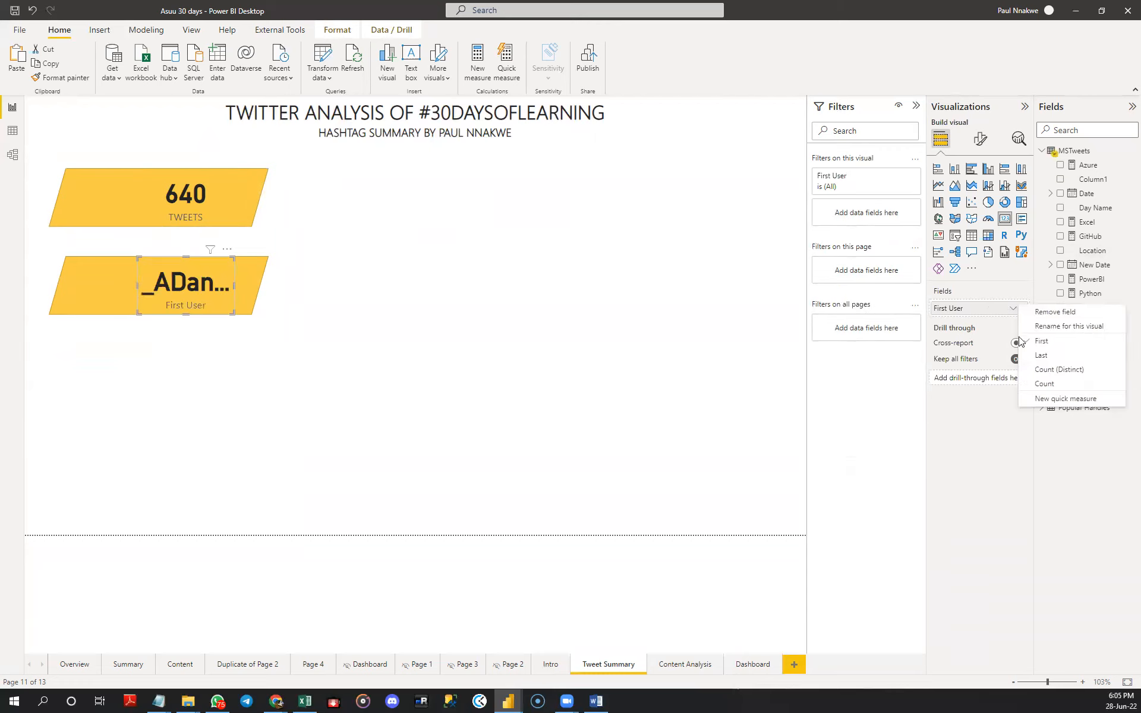
{"action": "left_click", "coordinate": [1040, 372]}
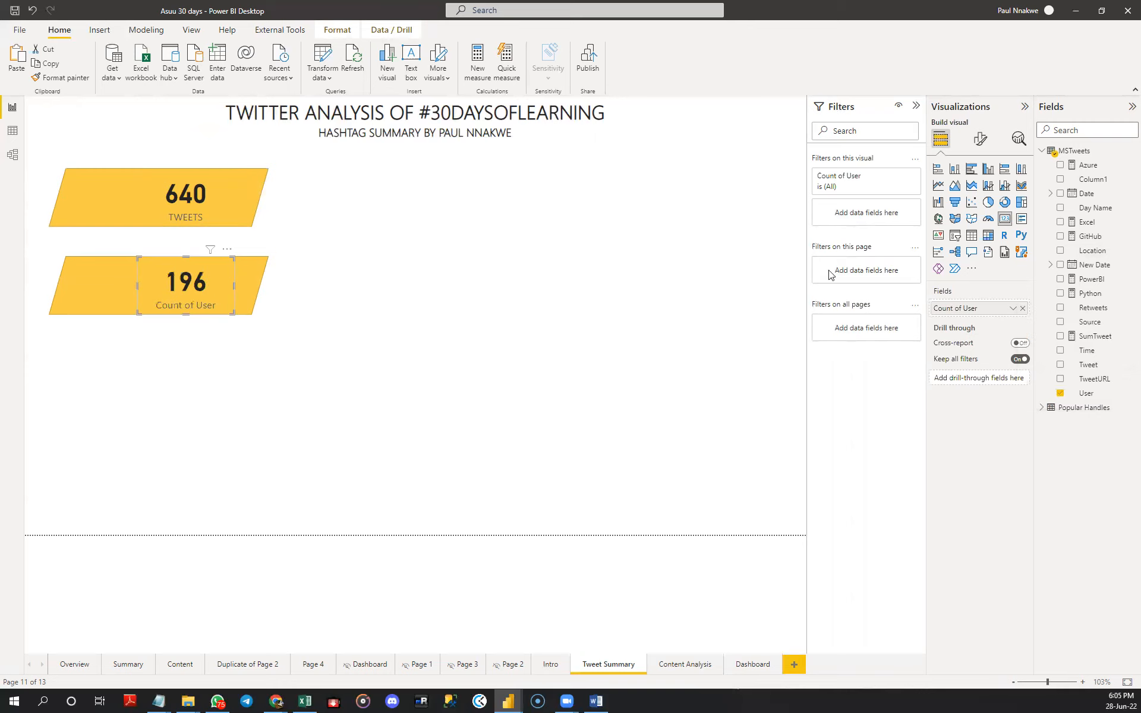
- Rename the lower card's Count of User field to USERS for this visual
{"action": "double_click", "coordinate": [953, 308]}
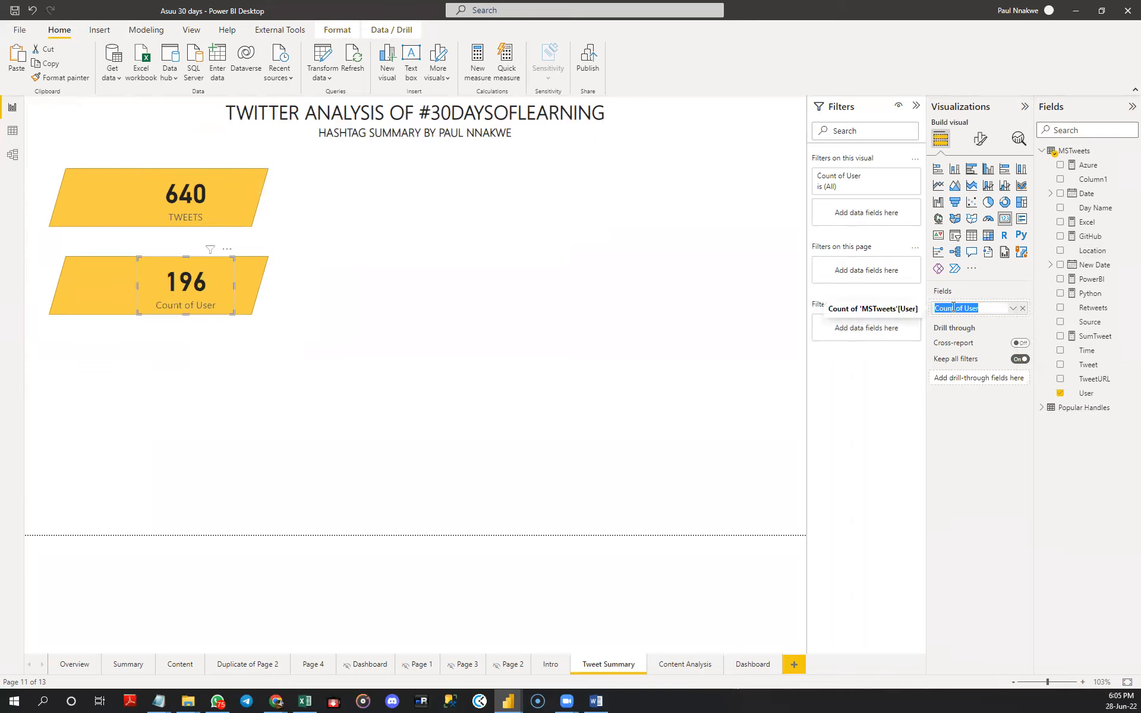
{"action": "type", "text": "USERS"}
{"action": "key", "text": "Return"}
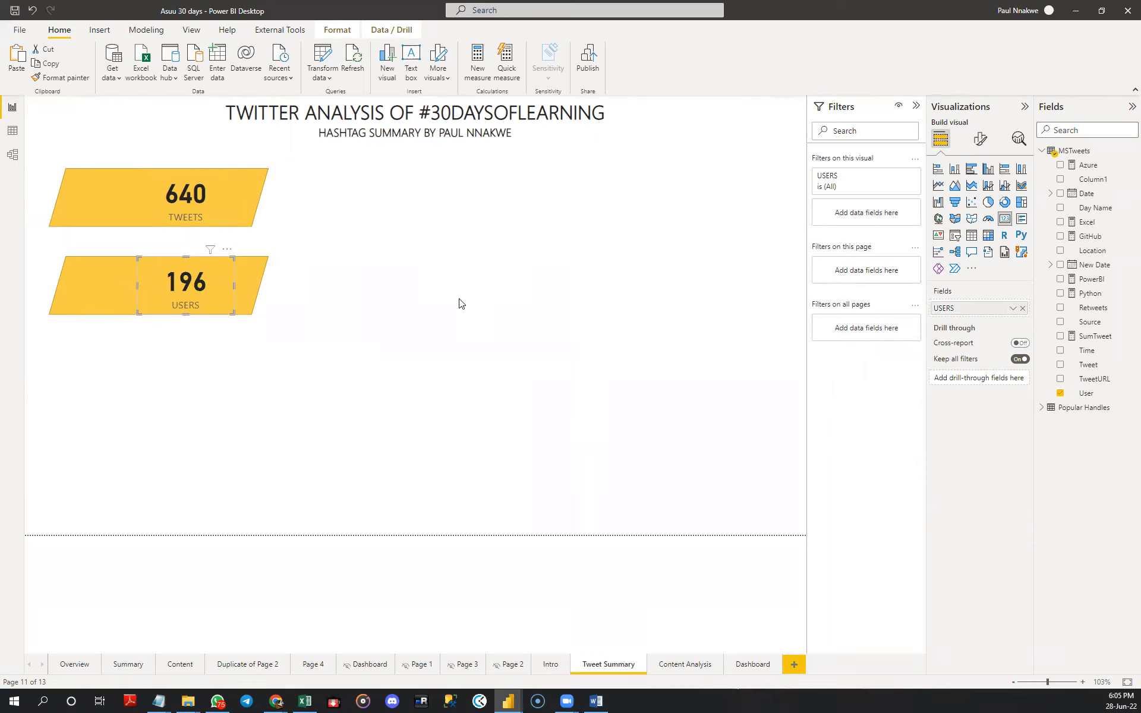
{"action": "left_click", "coordinate": [375, 300]}
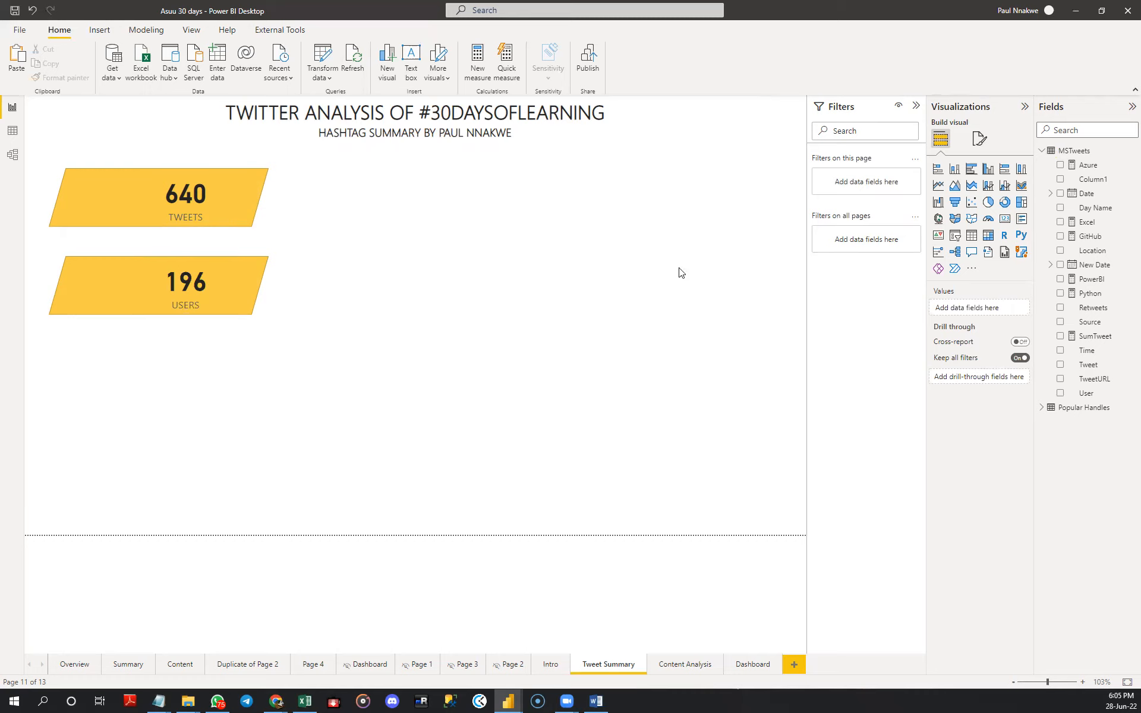
- Insert a line chart beside the count cards and enlarge it to span both cards' height and the page's remaining width
{"action": "left_click", "coordinate": [939, 191]}
{"action": "left_click_drag", "start_coordinate": [173, 412], "coordinate": [467, 210]}
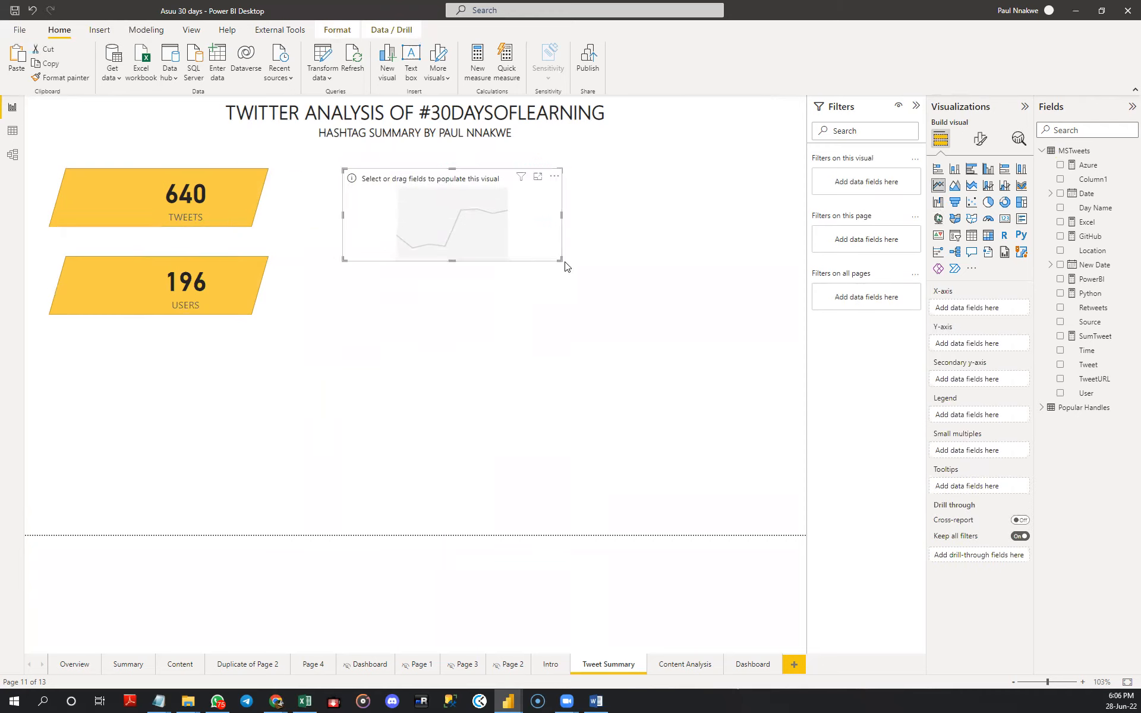
{"action": "left_click_drag", "start_coordinate": [561, 262], "coordinate": [788, 324]}
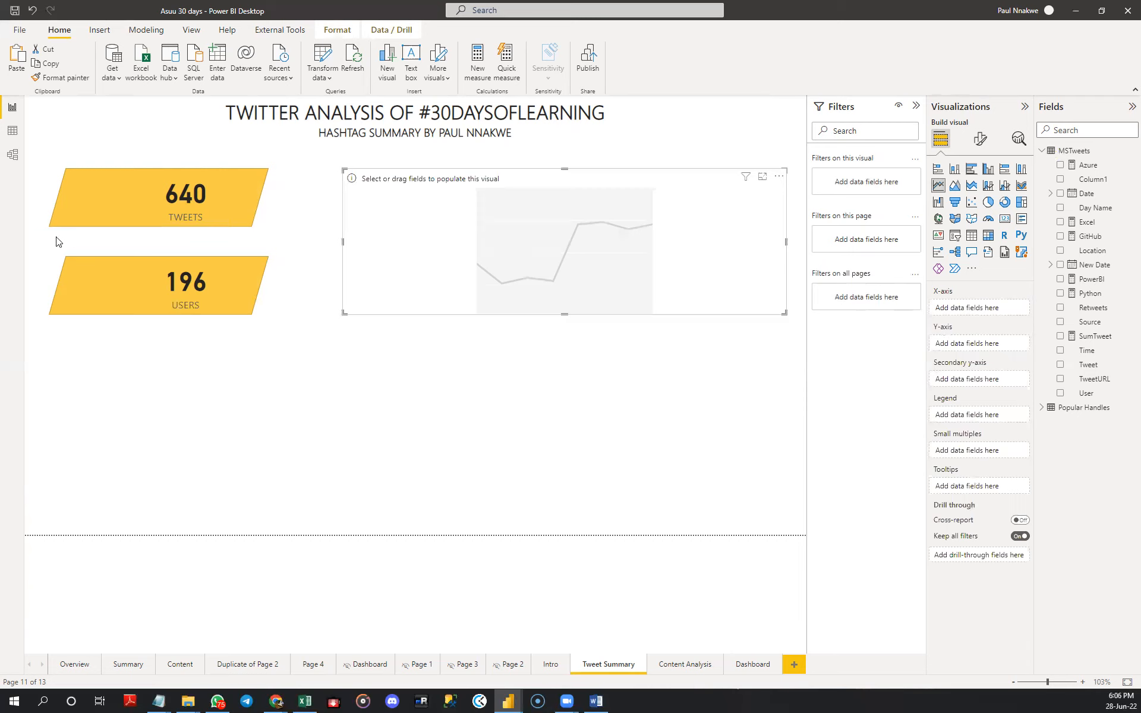
{"action": "left_click_drag", "start_coordinate": [593, 293], "coordinate": [592, 286]}
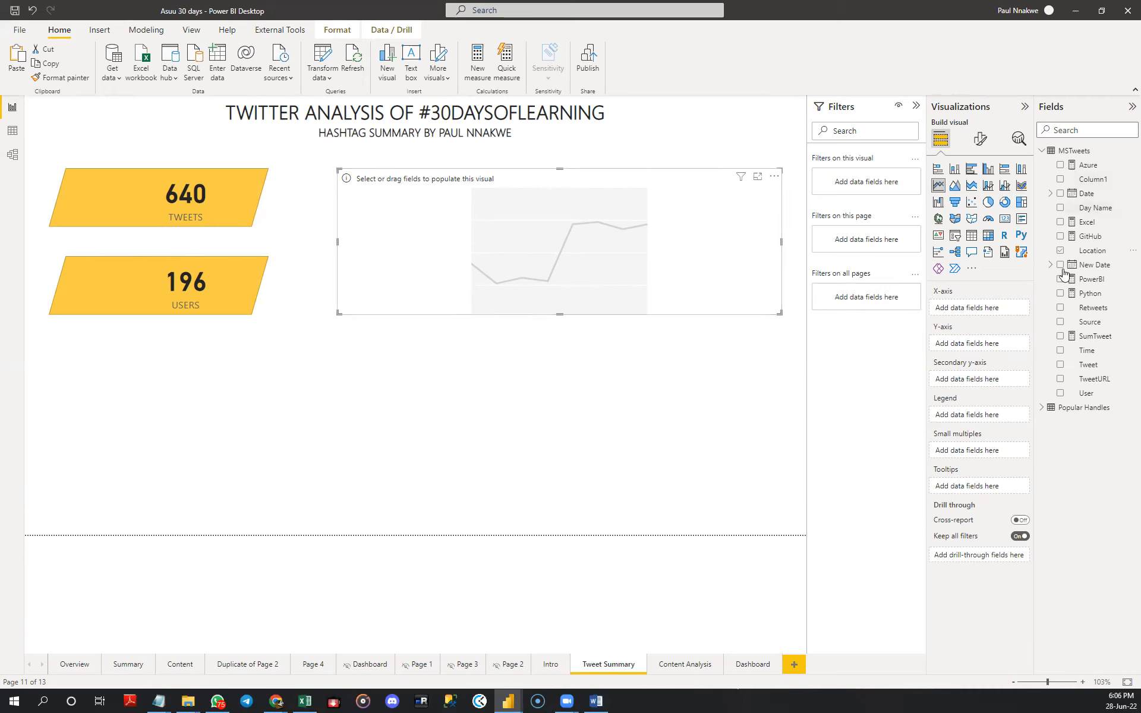
- Plot the count of Column1 on the line chart's Y-axis against Month and Day from the New Date hierarchy on the X-axis
{"action": "left_click_drag", "start_coordinate": [1082, 182], "coordinate": [979, 347]}
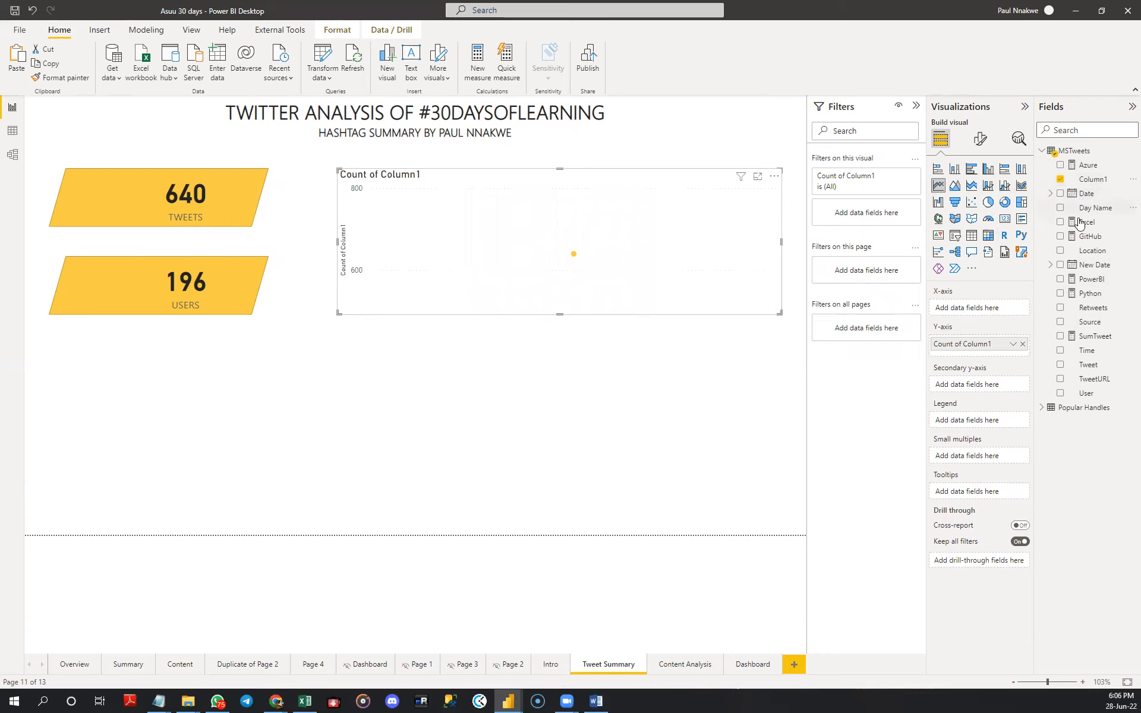
{"action": "left_click", "coordinate": [1051, 266]}
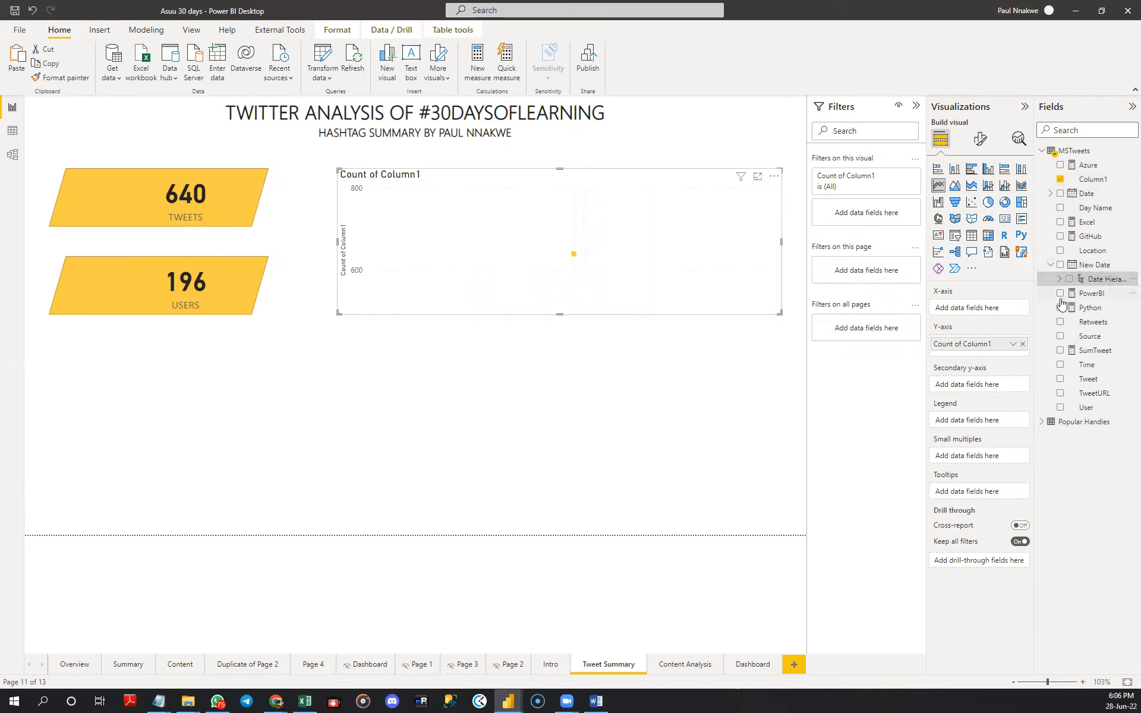
{"action": "left_click", "coordinate": [1059, 278]}
{"action": "left_click", "coordinate": [1078, 321]}
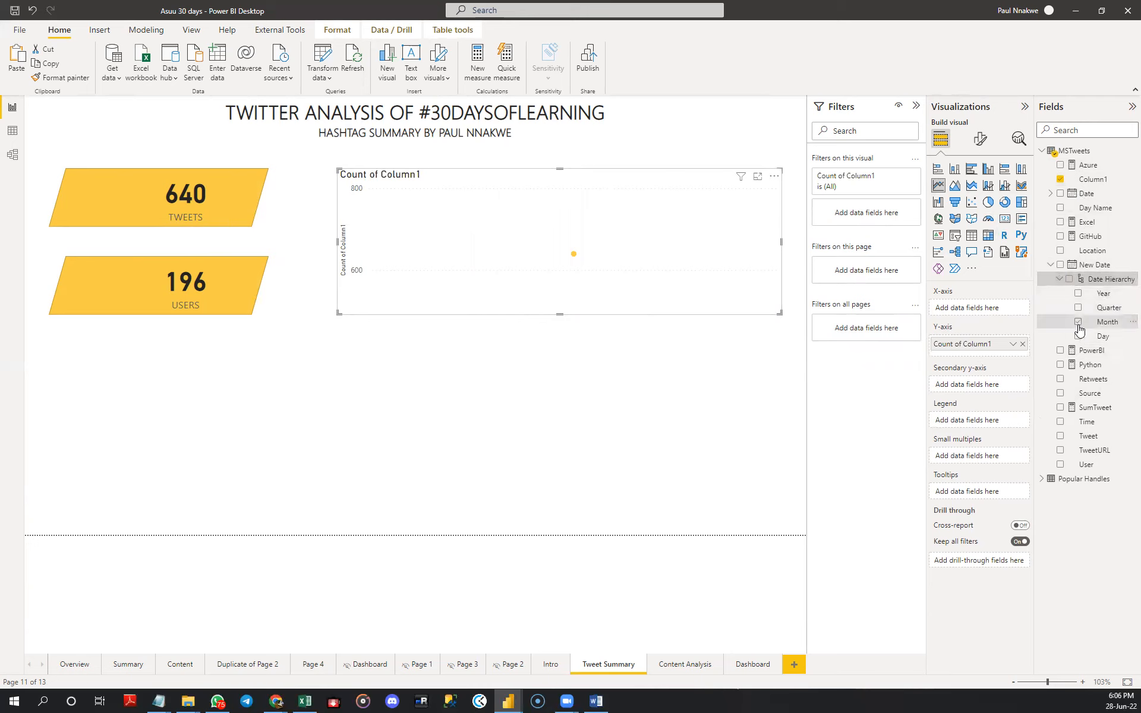
{"action": "left_click", "coordinate": [1078, 337]}
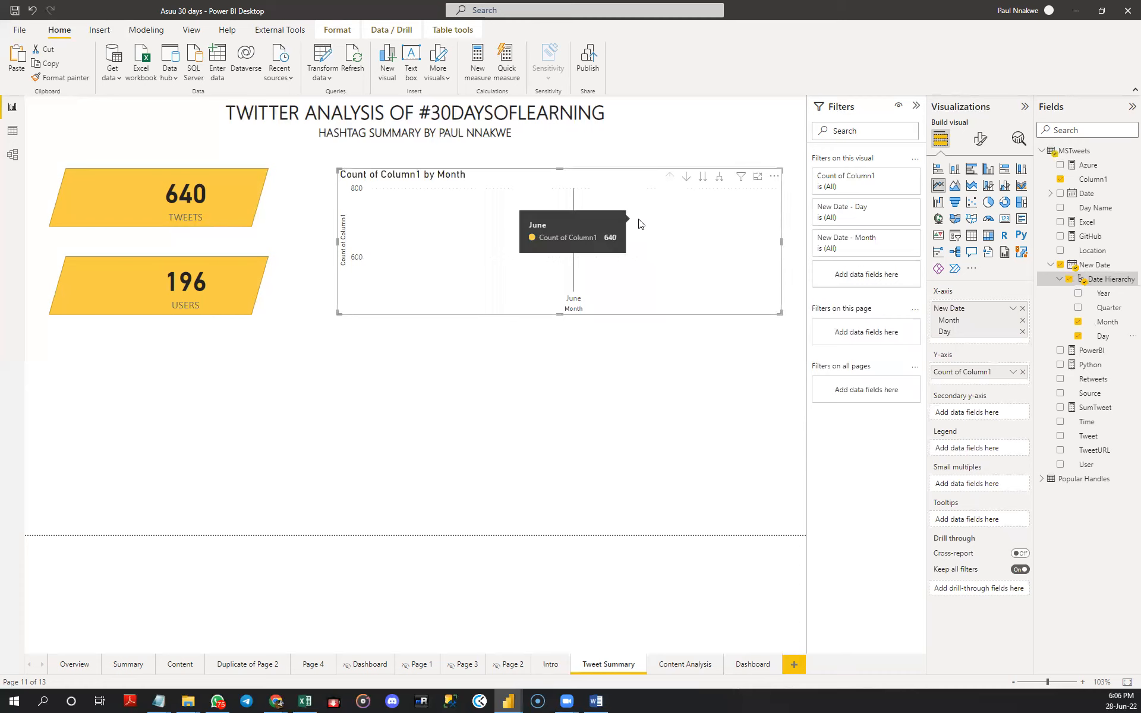
- Change the line chart to an area chart and expand its date hierarchy to the next level
{"action": "right_click", "coordinate": [657, 219]}
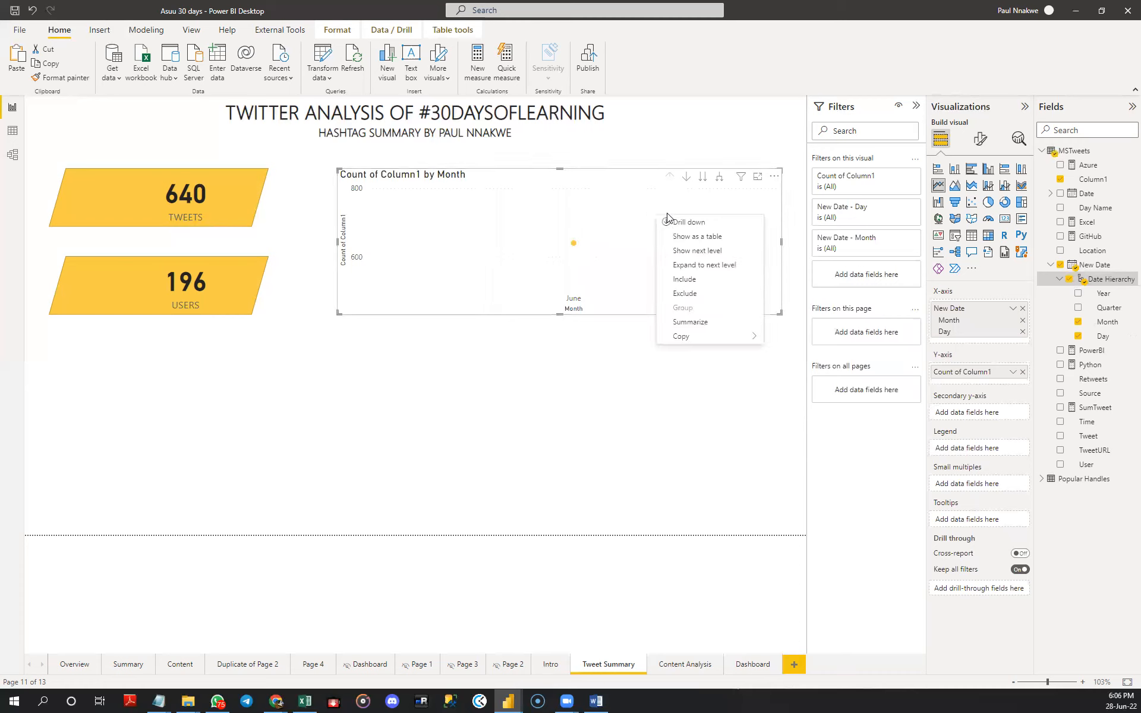
{"action": "left_click", "coordinate": [957, 189]}
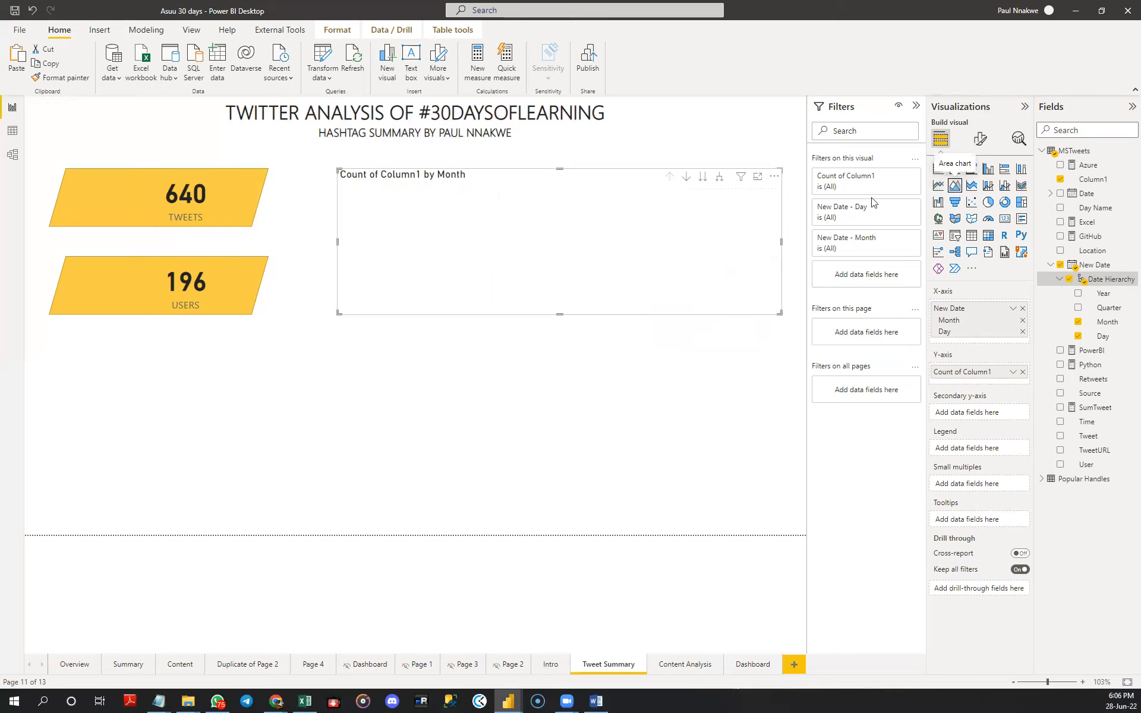
{"action": "right_click", "coordinate": [670, 229]}
{"action": "left_click", "coordinate": [701, 277]}
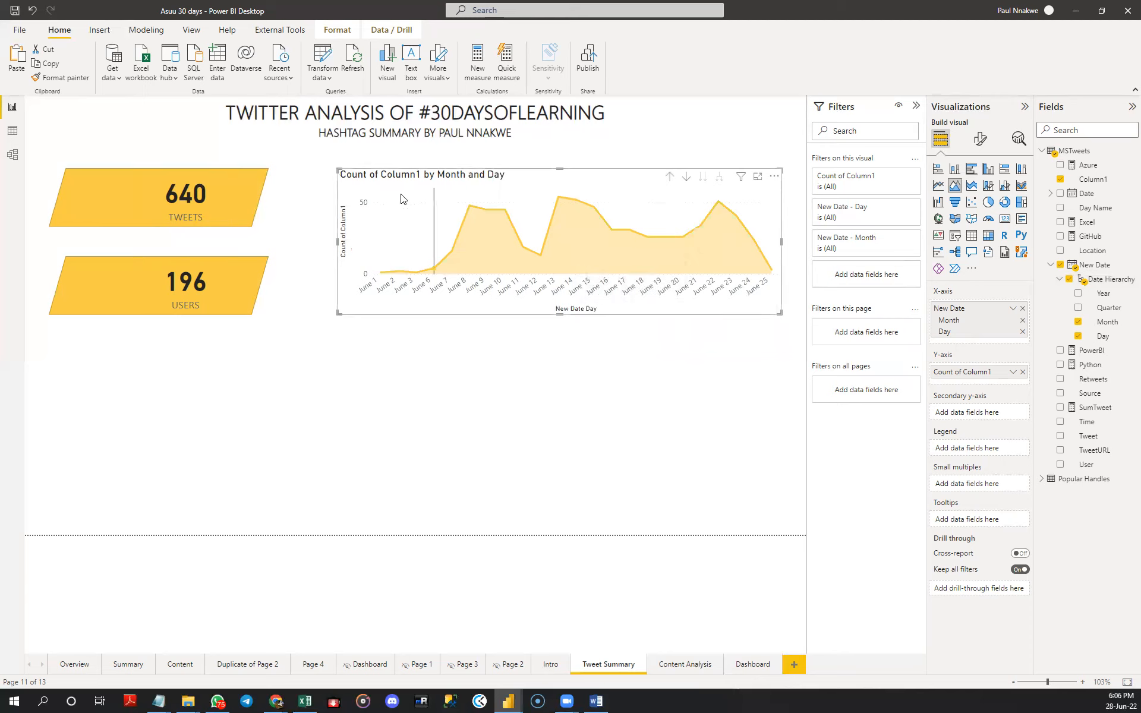
{"action": "mouse_move", "coordinate": [403, 198]}
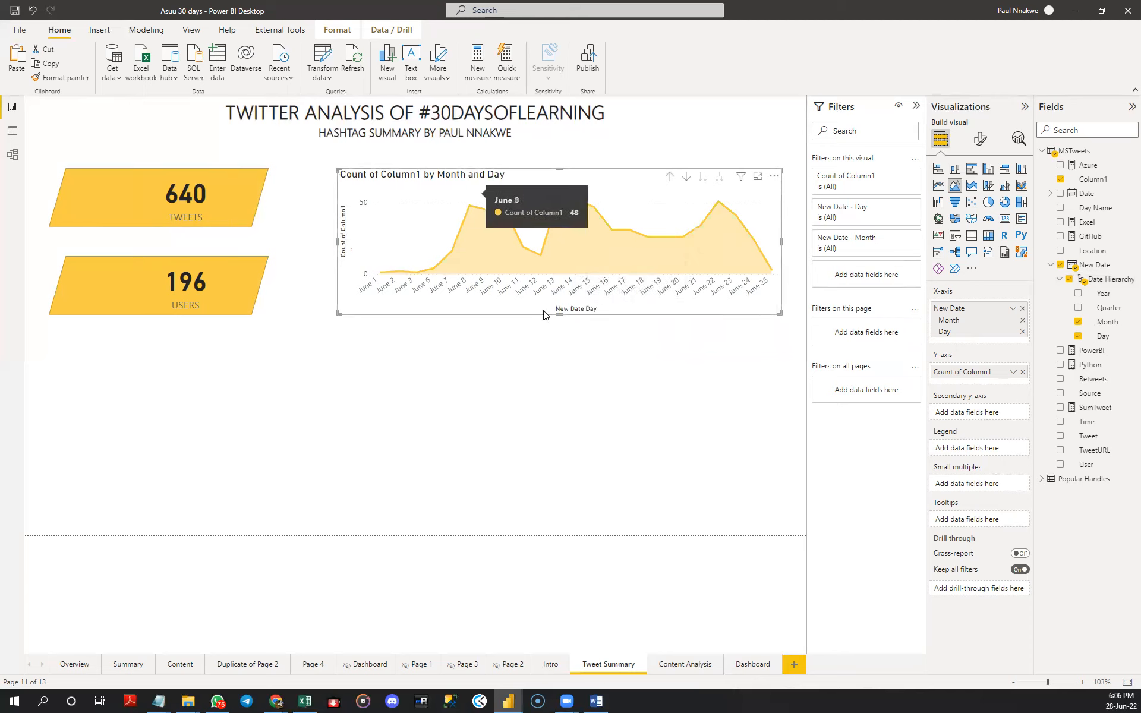
- Insert a stacked bar chart below the USERS card, extend its height, and match its width to the cards above
{"action": "left_click", "coordinate": [487, 381]}
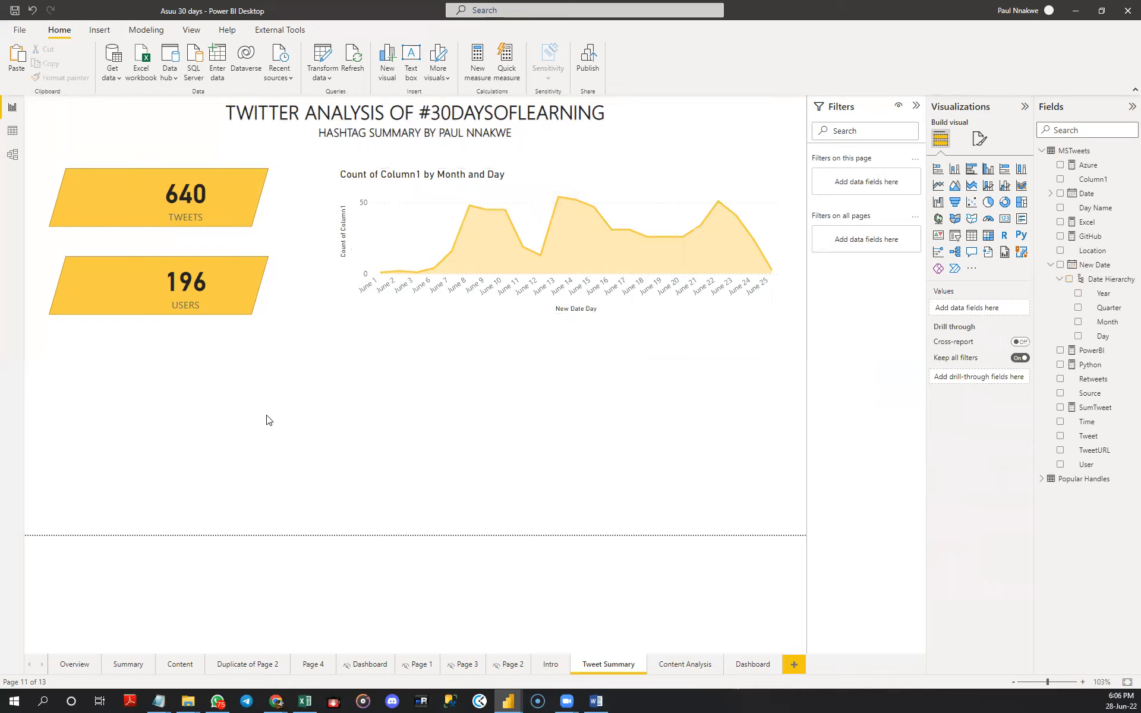
{"action": "left_click", "coordinate": [937, 172]}
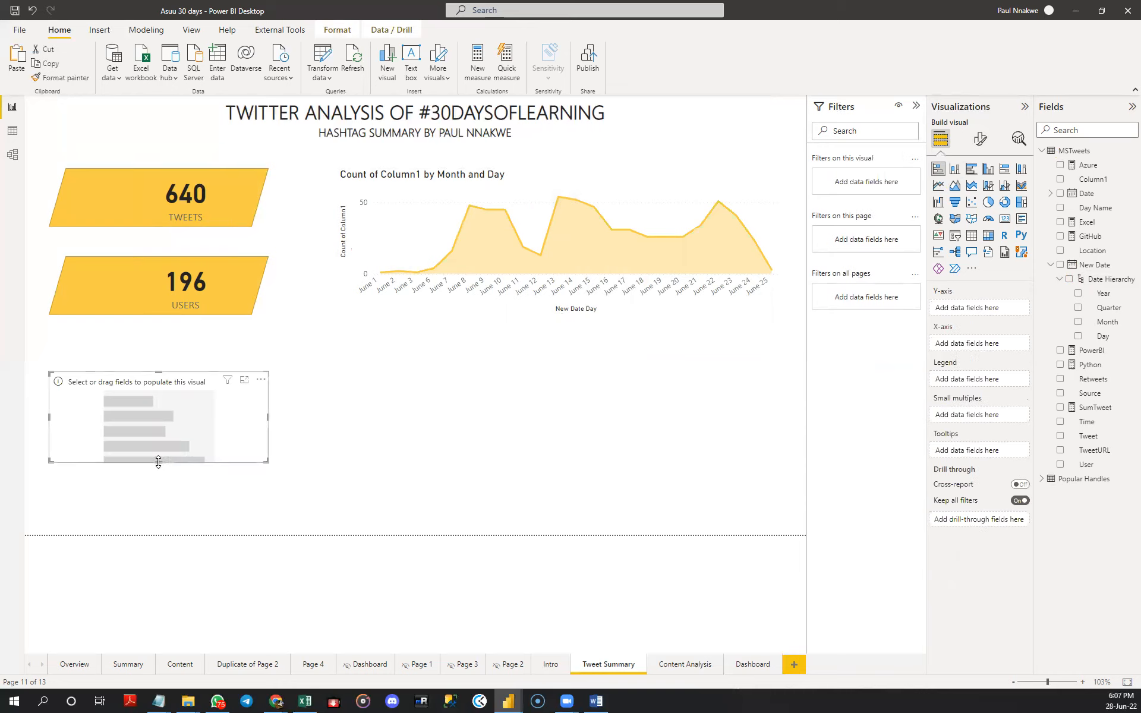
{"action": "left_click_drag", "start_coordinate": [158, 462], "coordinate": [158, 514]}
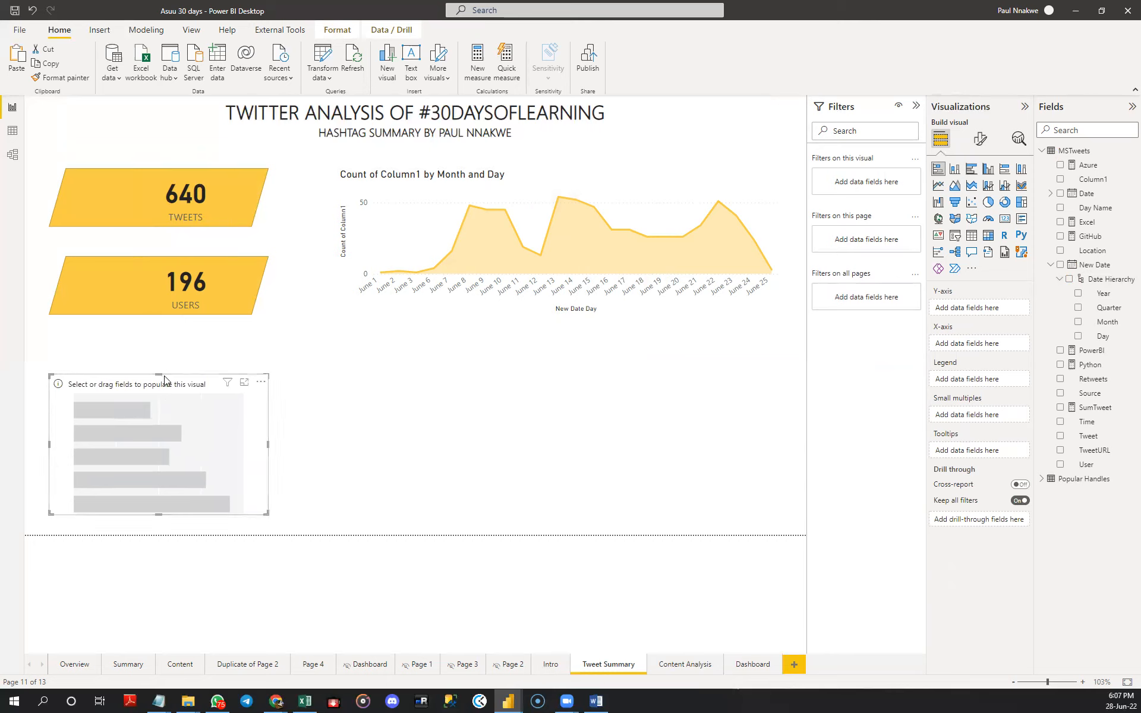
{"action": "mouse_move", "coordinate": [158, 374]}
{"action": "left_mouse_down"}
{"action": "mouse_move", "coordinate": [159, 345]}
{"action": "mouse_move", "coordinate": [157, 356]}
{"action": "left_mouse_up"}
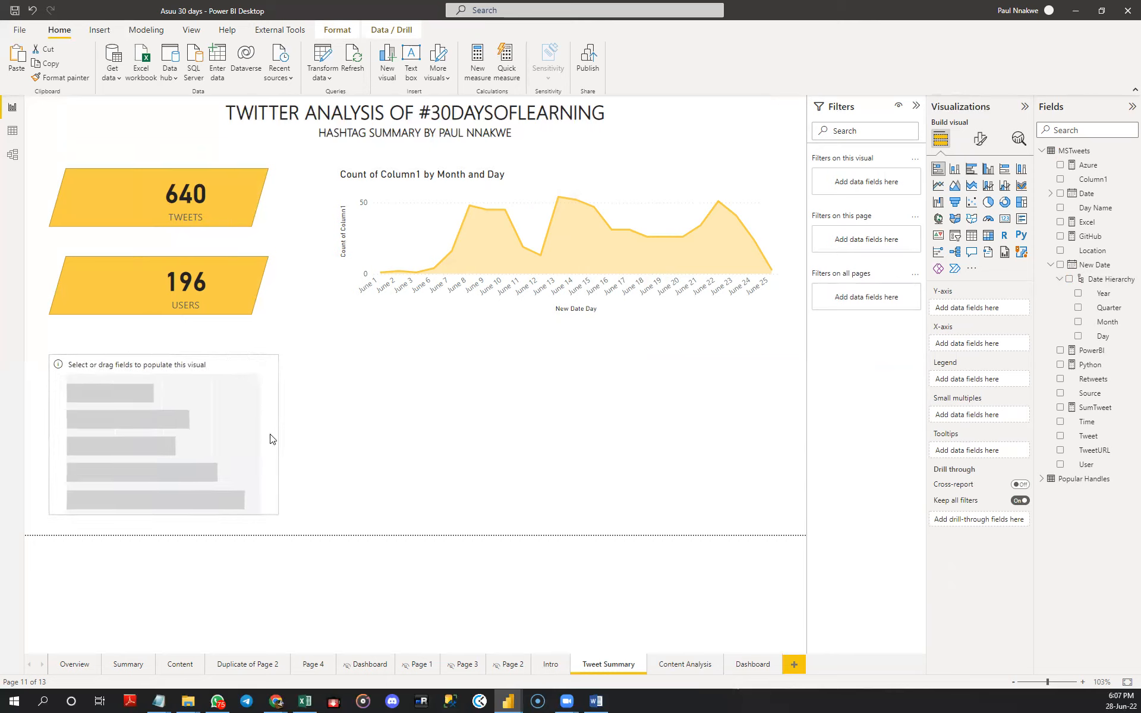
{"action": "left_click_drag", "start_coordinate": [48, 435], "coordinate": [51, 436]}
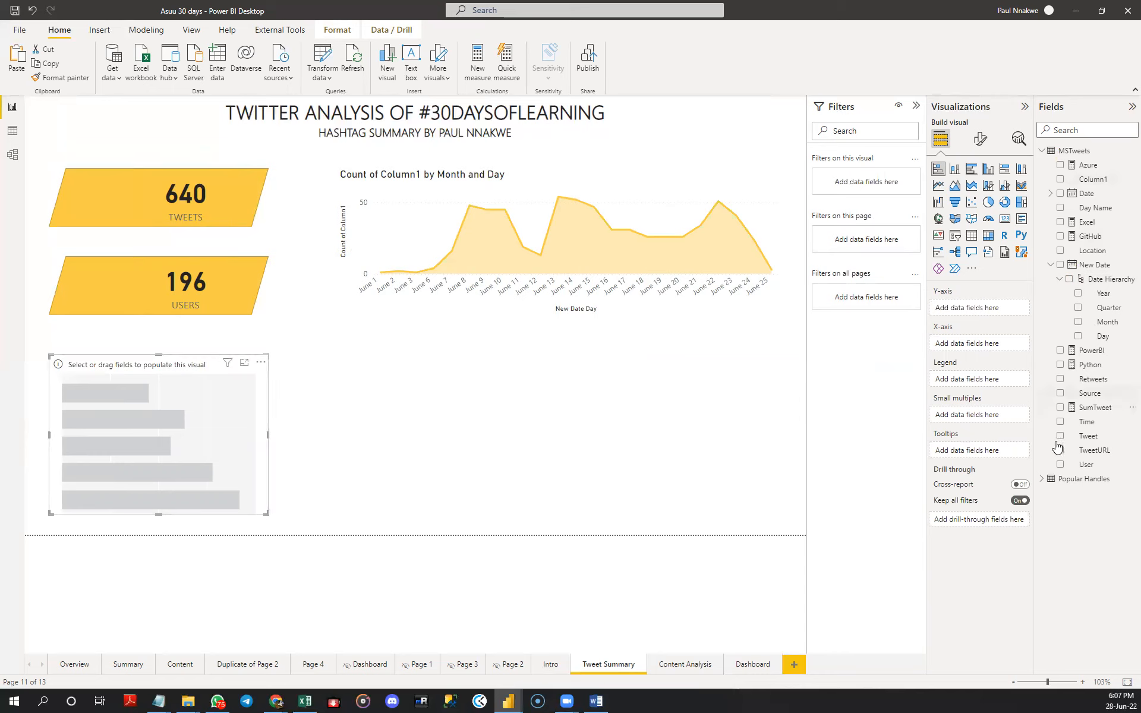
- Fill the stacked bar chart with User on the Y-axis and the count of Column1 on the X-axis
{"action": "left_click", "coordinate": [1059, 465]}
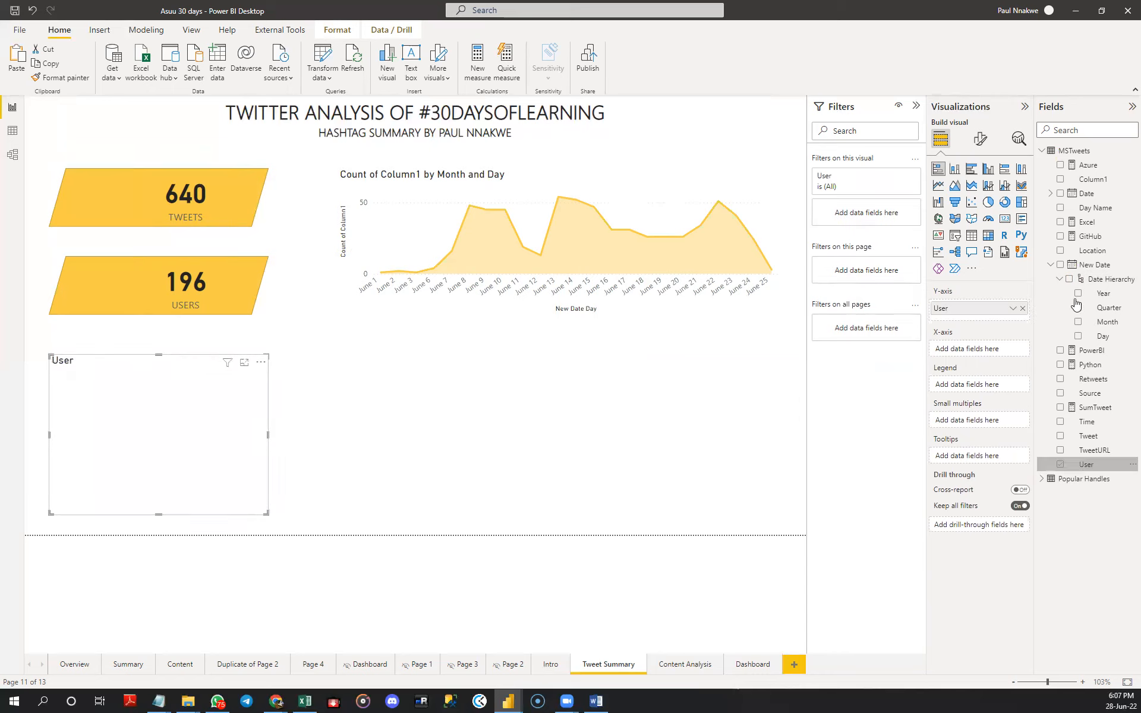
{"action": "left_click_drag", "start_coordinate": [1063, 180], "coordinate": [974, 350]}
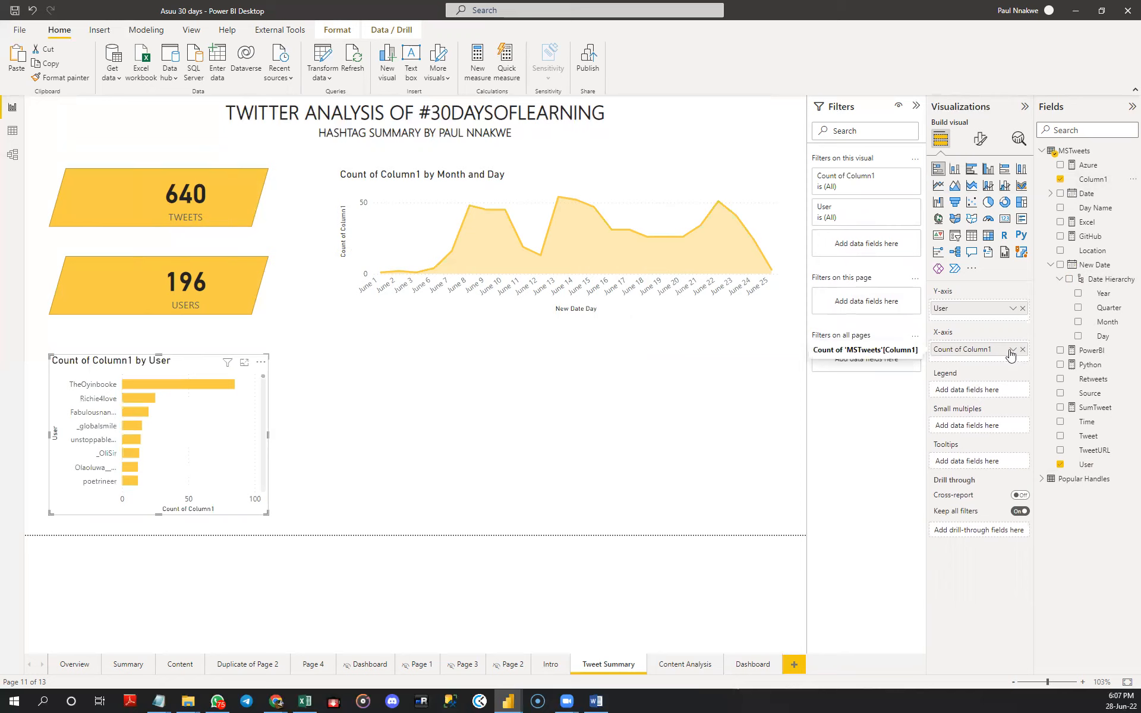
{"action": "left_click", "coordinate": [407, 421]}
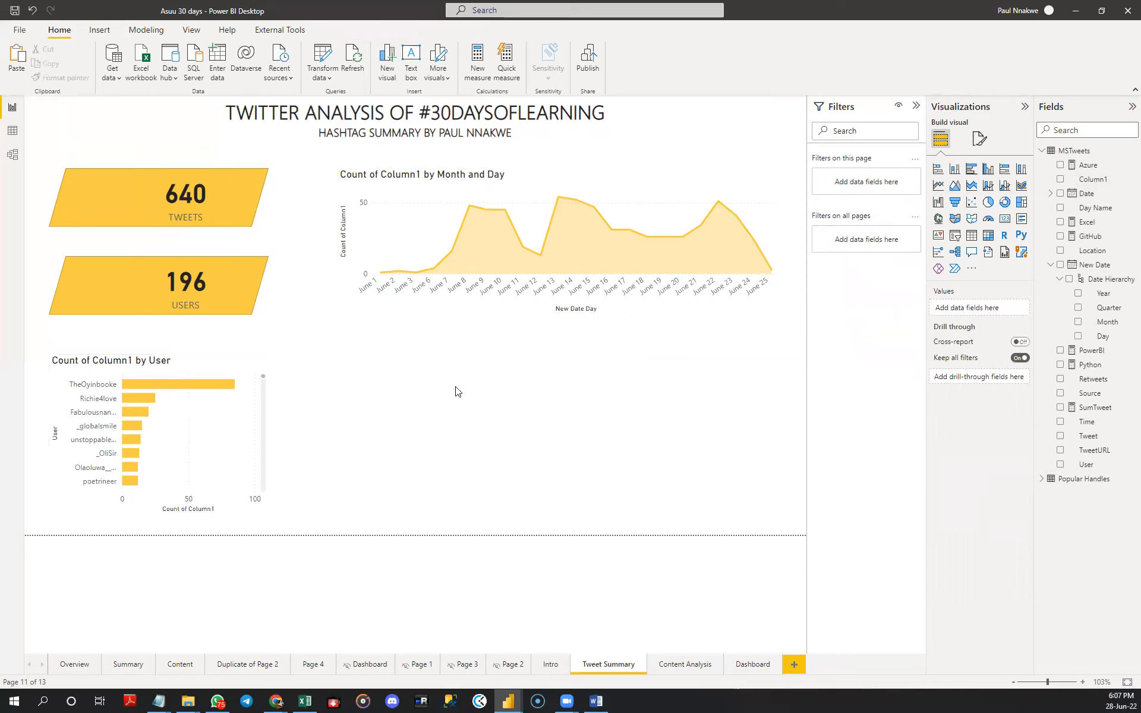
- Insert a donut chart below the area chart and narrow it to a little under half the area chart's width
{"action": "mouse_move", "coordinate": [432, 220]}
{"action": "left_click", "coordinate": [1004, 202]}
{"action": "left_click_drag", "start_coordinate": [781, 434], "coordinate": [544, 436]}
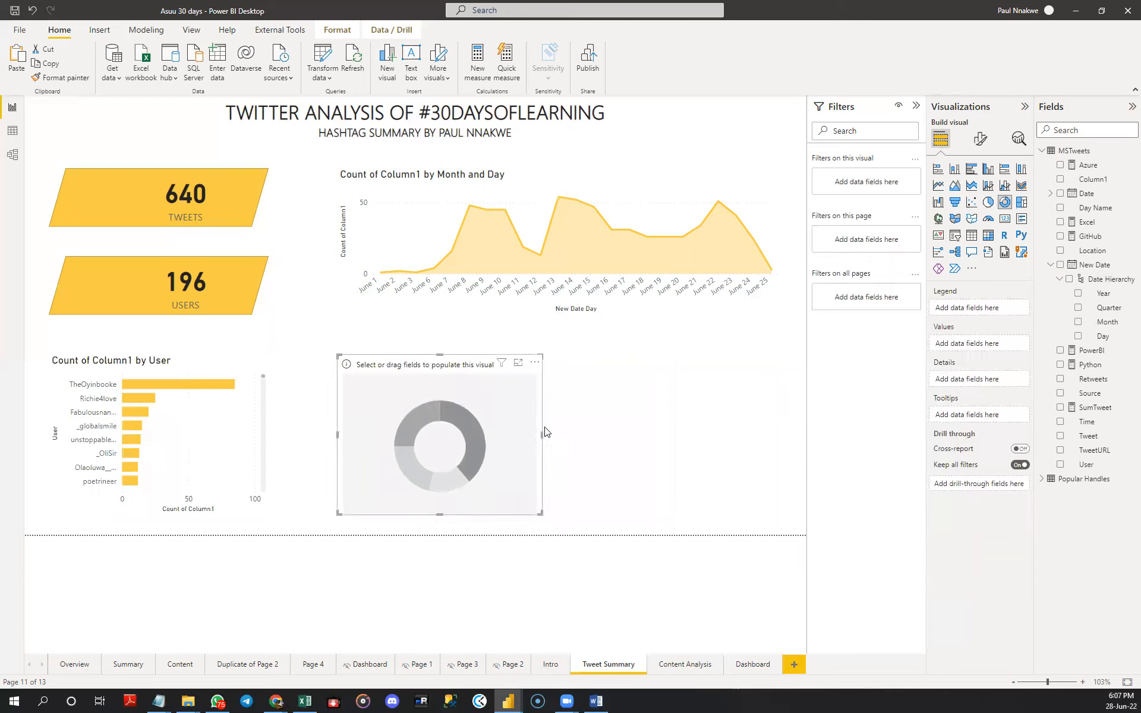
- Insert a stacked column chart beside the donut chart and narrow it to leave a small gap between them
{"action": "left_click", "coordinate": [713, 440]}
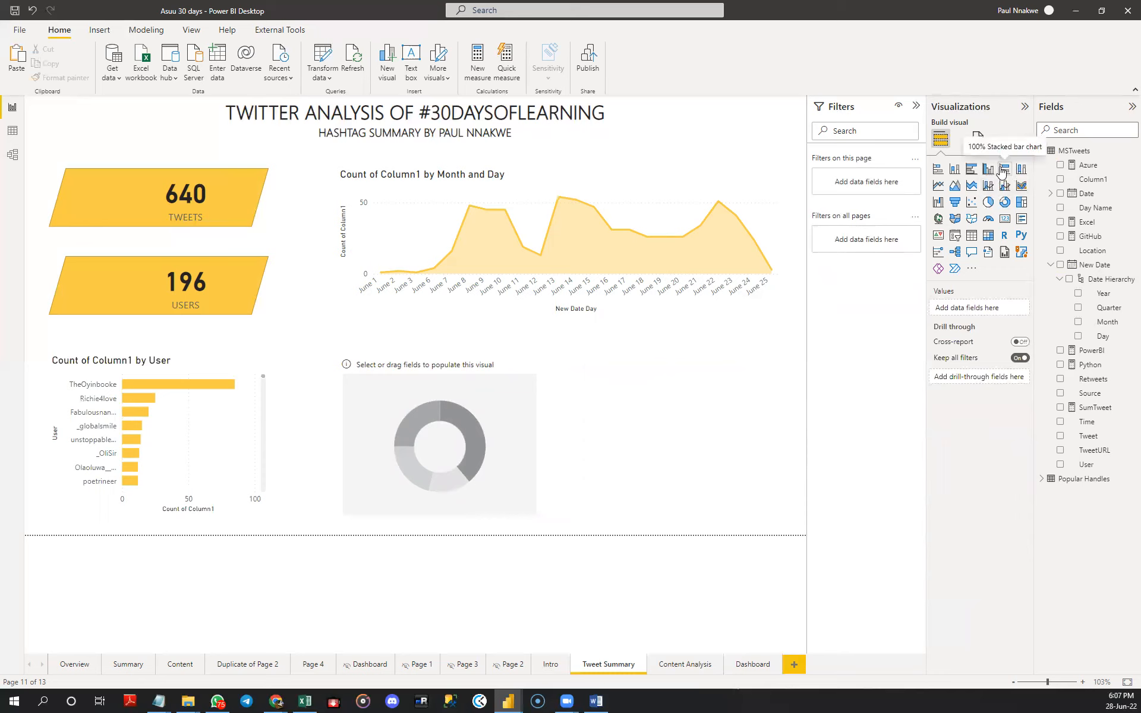
{"action": "left_click", "coordinate": [956, 171]}
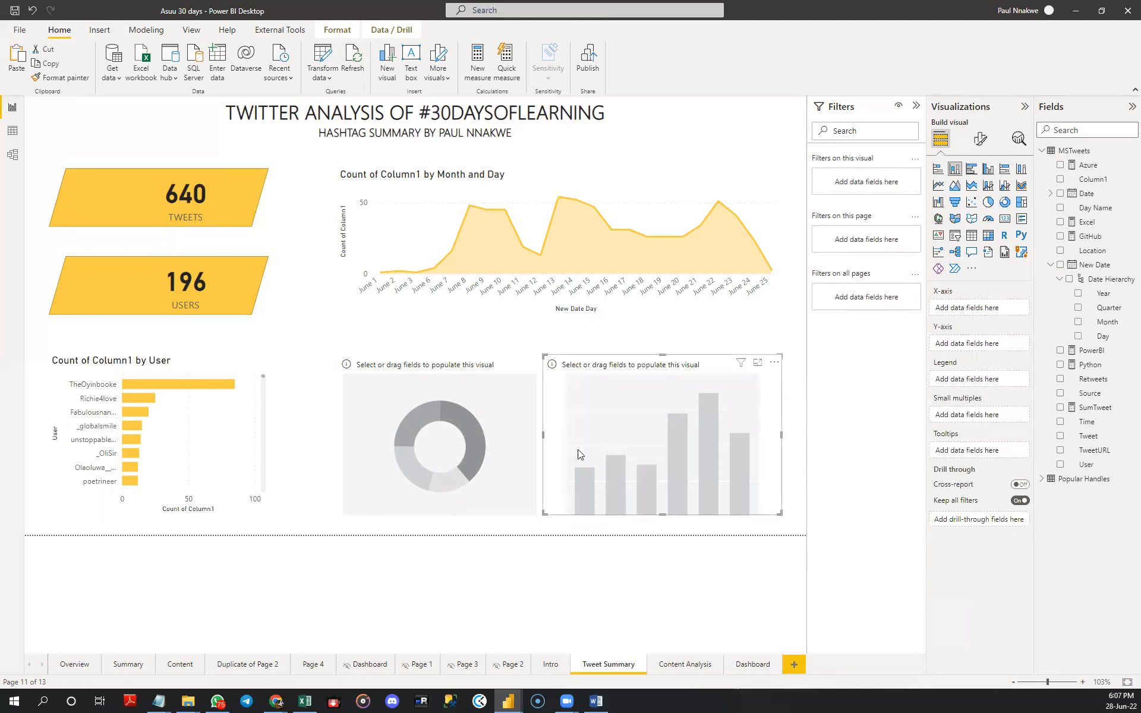
{"action": "left_click_drag", "start_coordinate": [541, 436], "coordinate": [562, 435]}
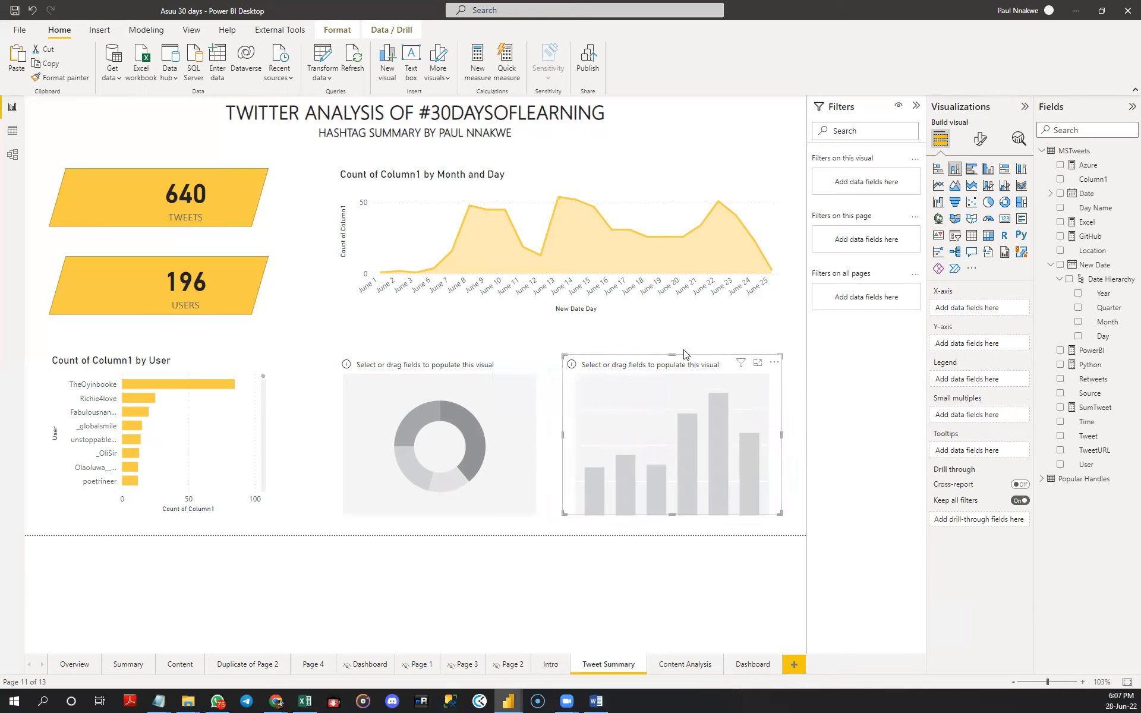
- Set the area chart's background to the near-black recent colour
{"action": "left_click", "coordinate": [615, 187]}
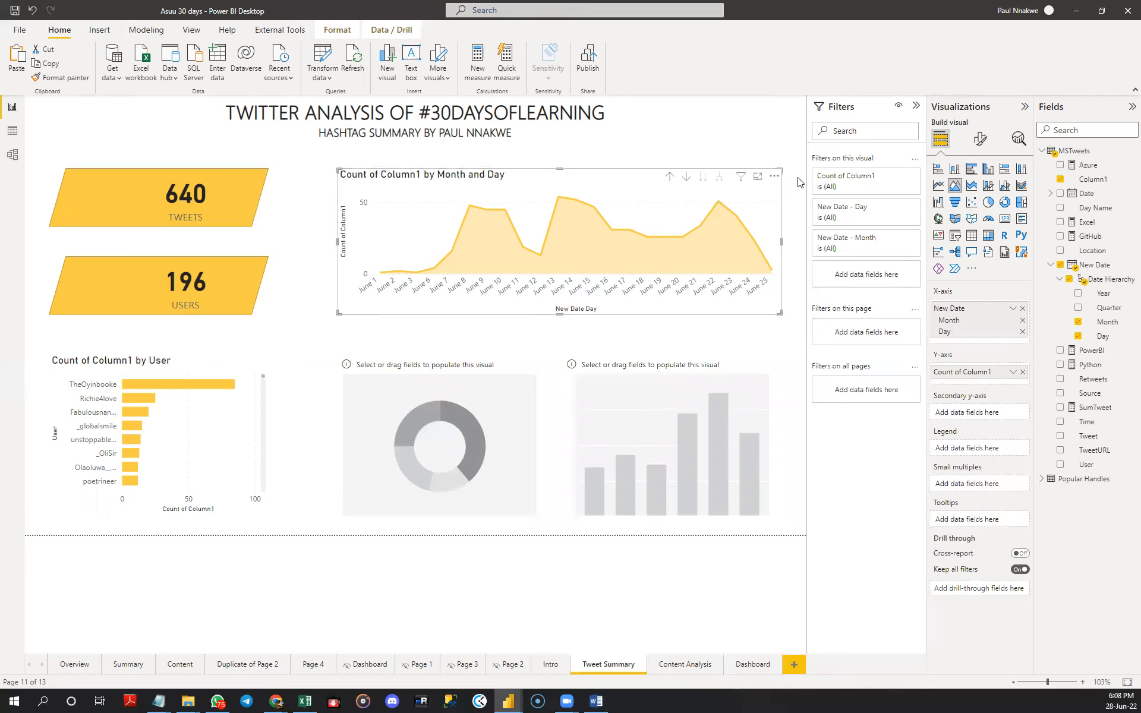
{"action": "left_click", "coordinate": [979, 141]}
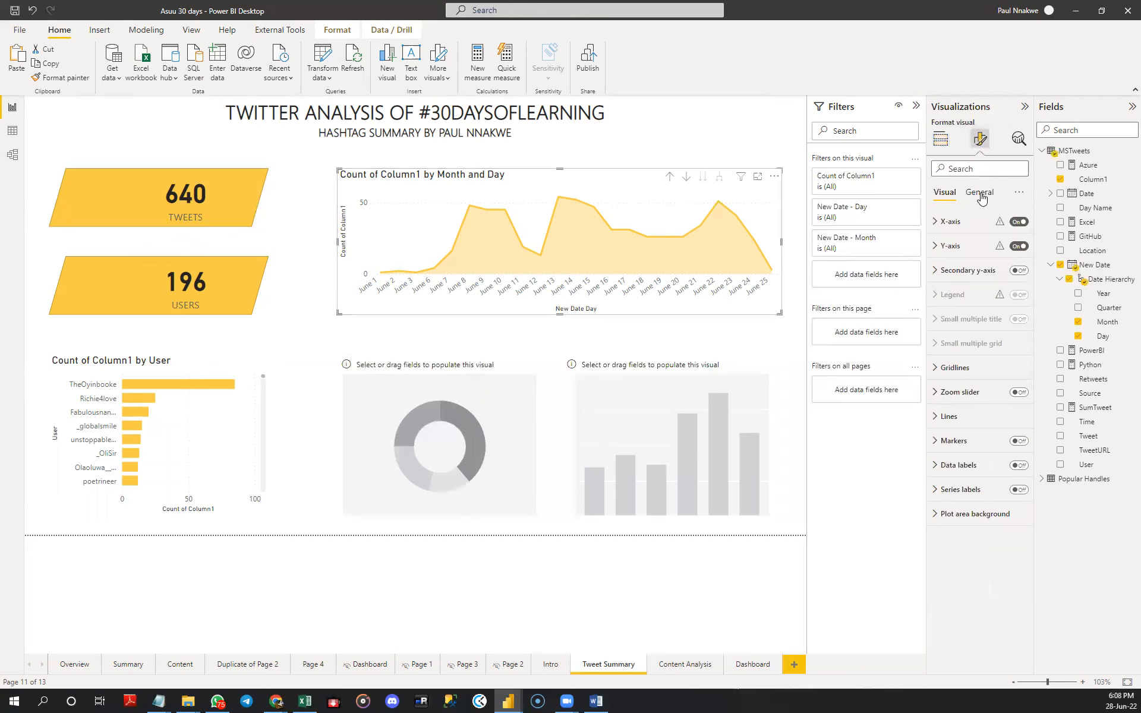
{"action": "left_click", "coordinate": [979, 192]}
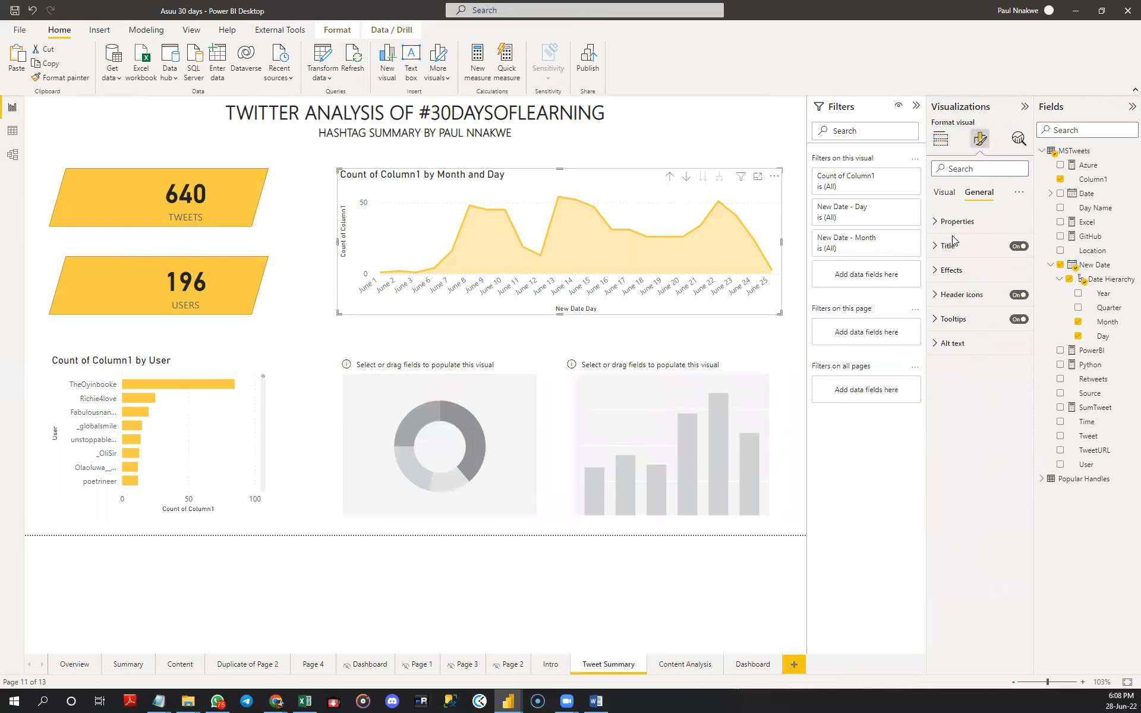
{"action": "left_click", "coordinate": [962, 270]}
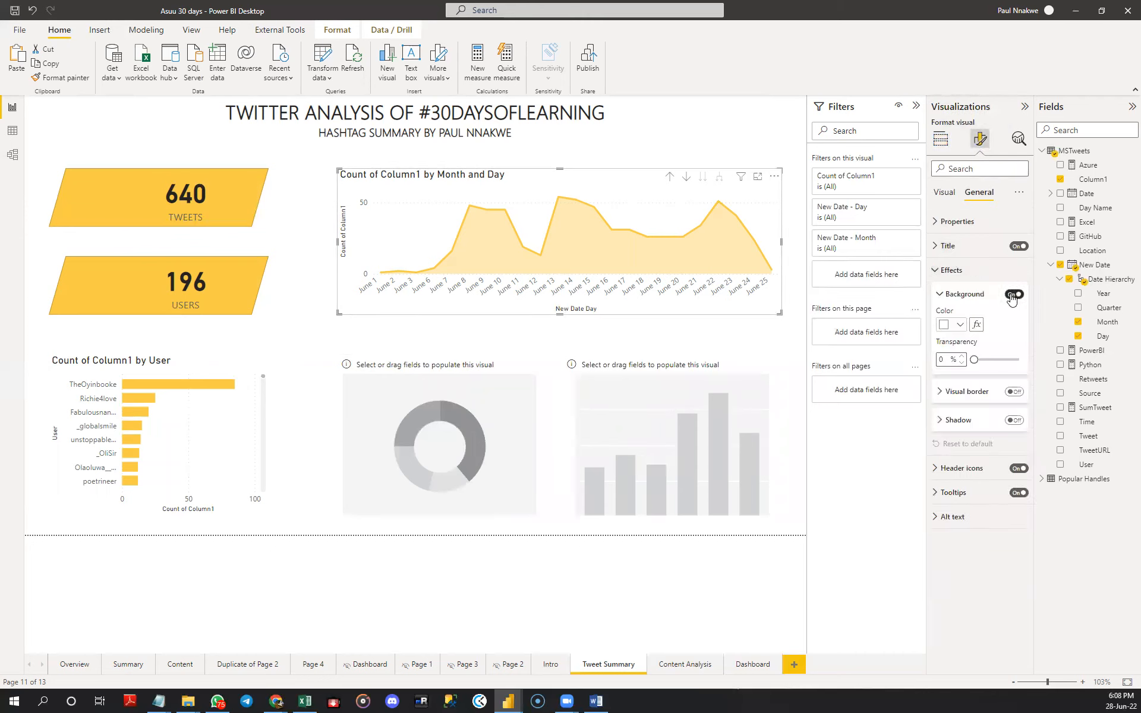
{"action": "left_click", "coordinate": [955, 325]}
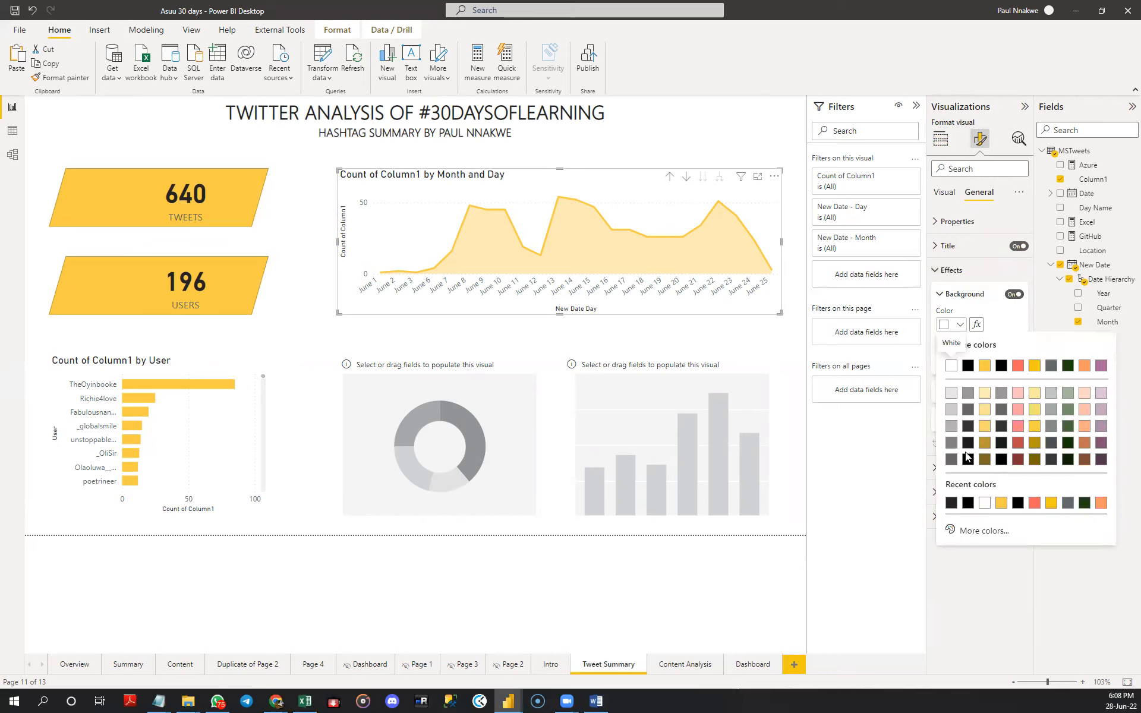
{"action": "left_click", "coordinate": [952, 504]}
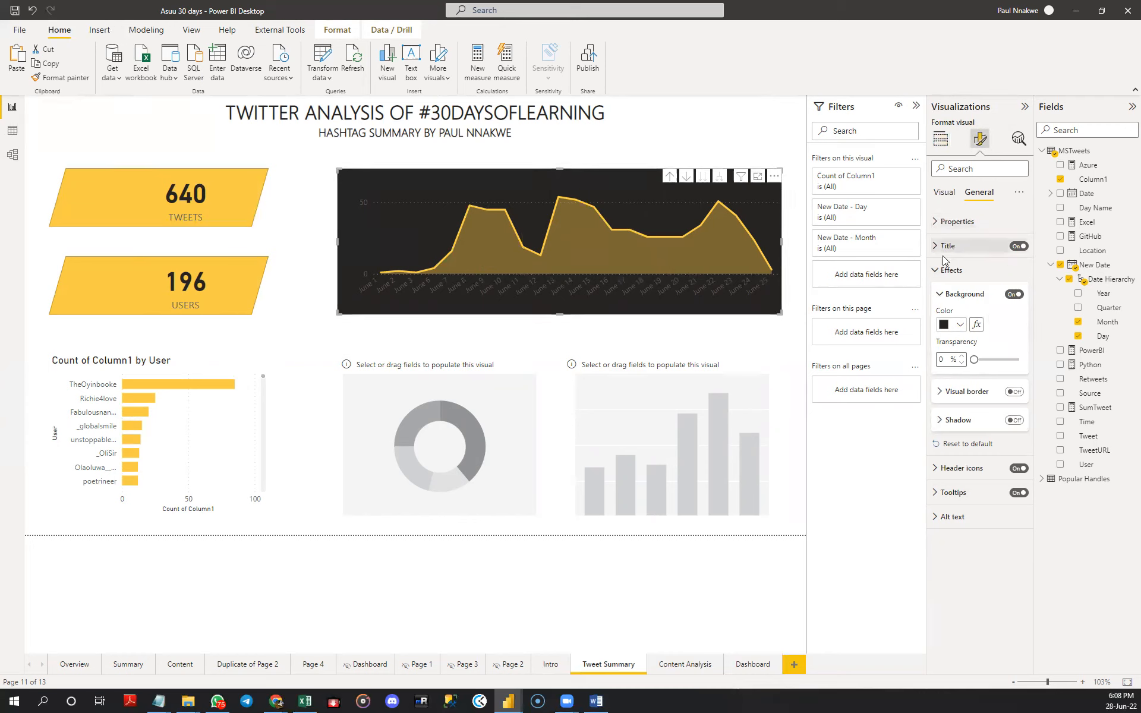
{"action": "left_click", "coordinate": [944, 273]}
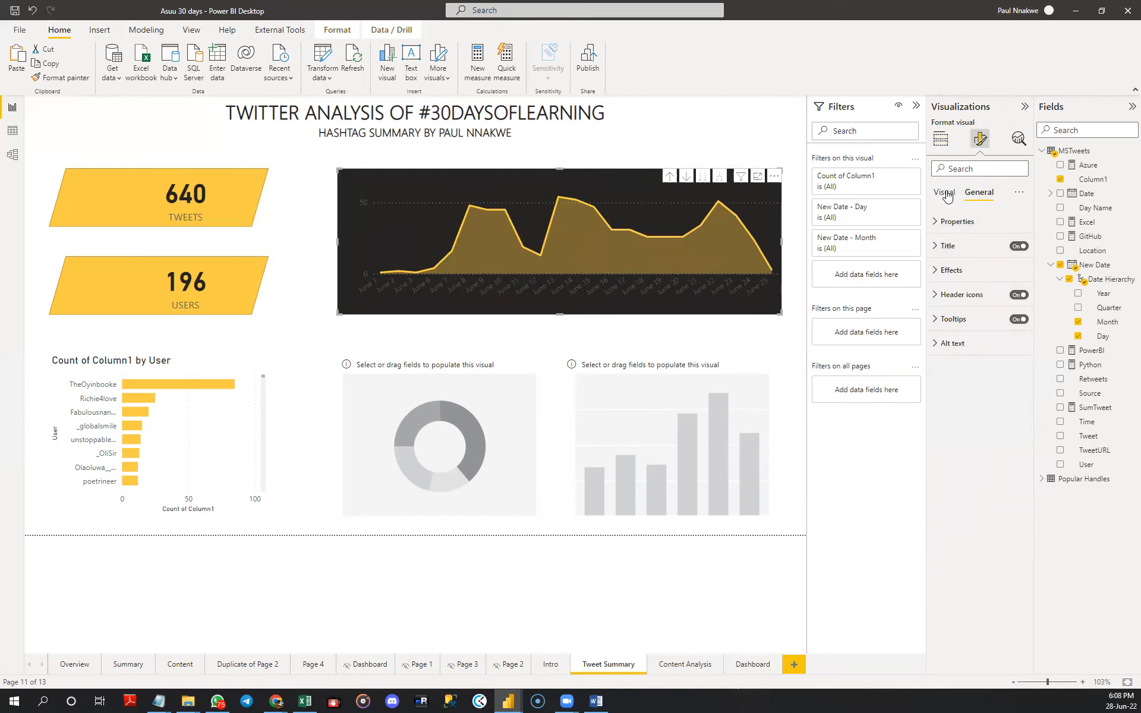
- Set the area chart's X-axis value labels to white
{"action": "left_click", "coordinate": [946, 196]}
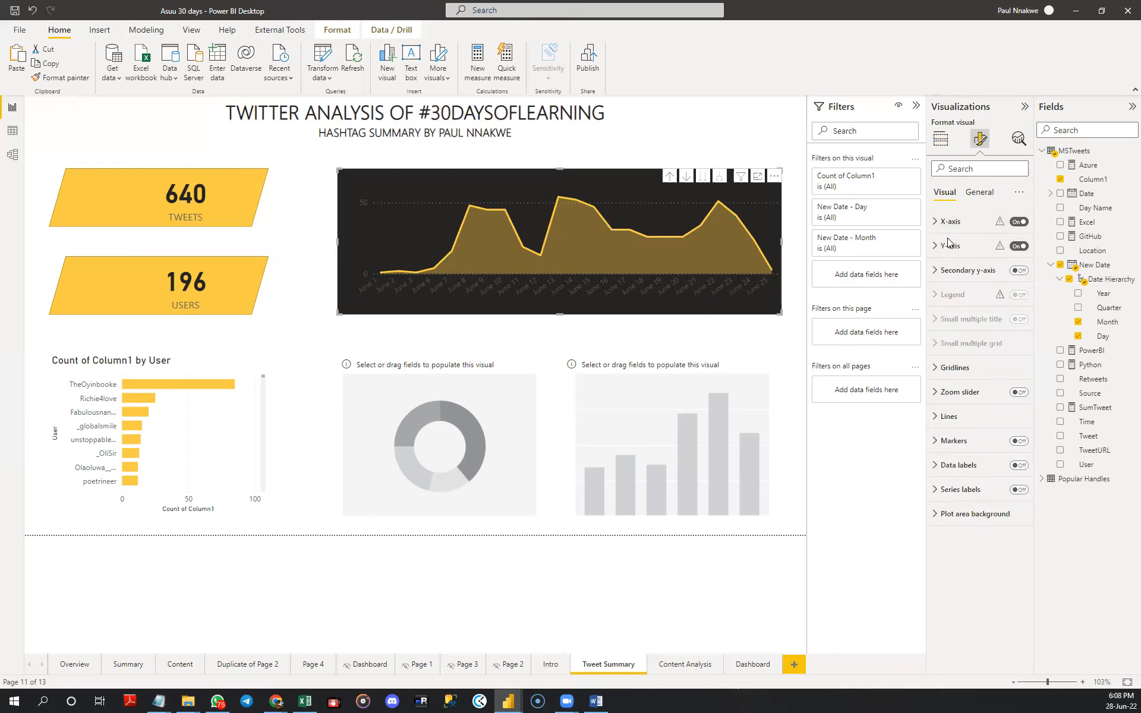
{"action": "left_click", "coordinate": [949, 221]}
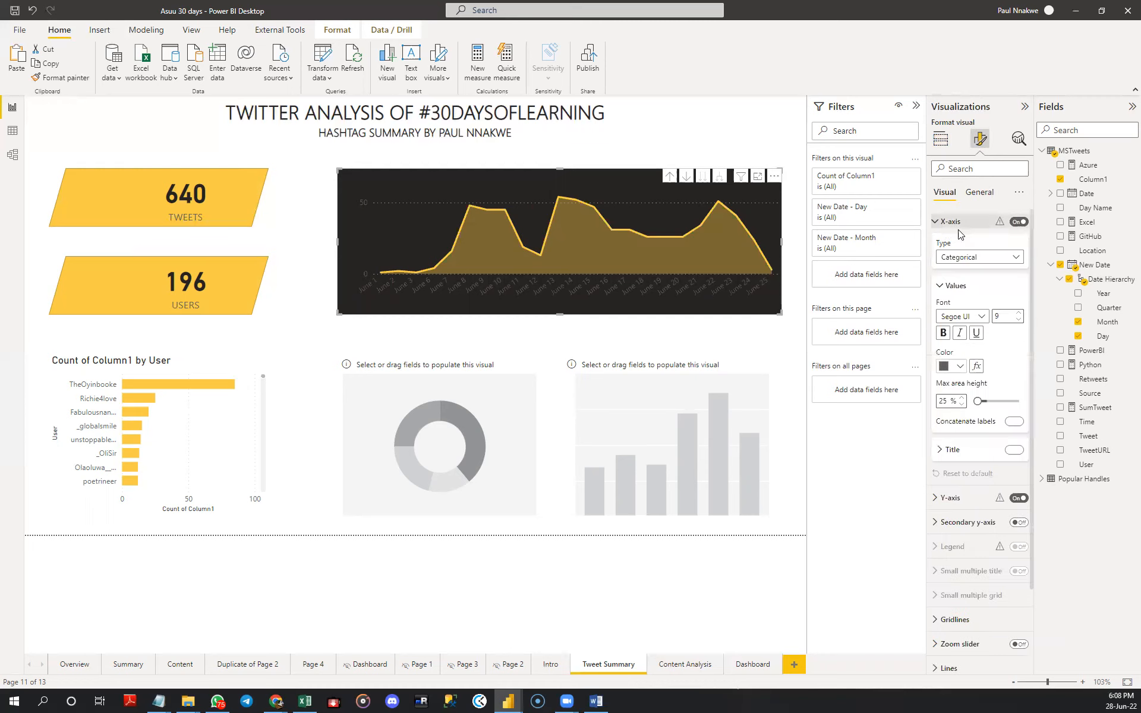
{"action": "left_click", "coordinate": [959, 368]}
{"action": "left_click", "coordinate": [951, 407]}
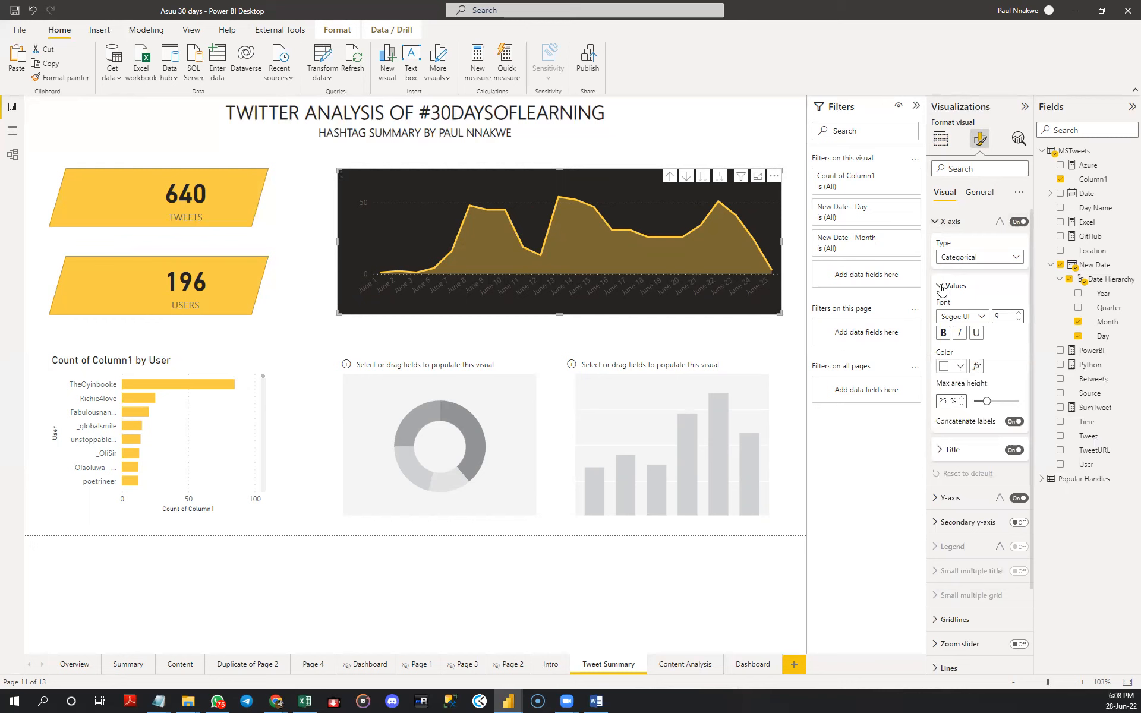
{"action": "left_click", "coordinate": [944, 285]}
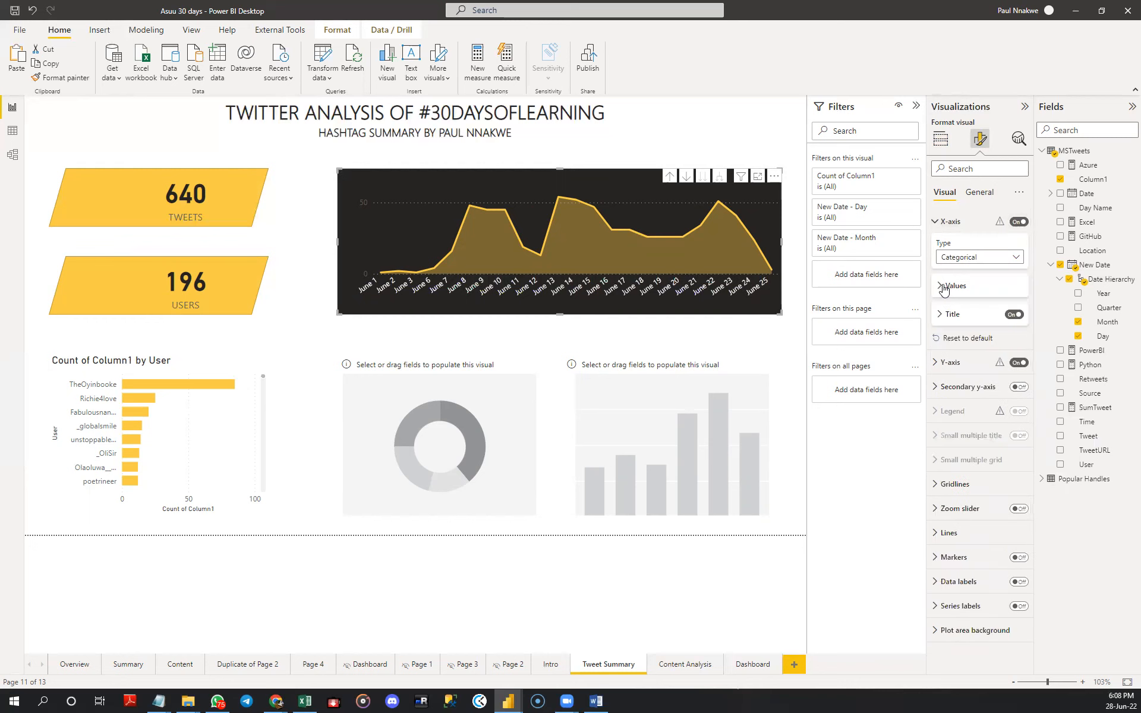
- Set the area chart's Y-axis value labels to white
{"action": "left_click", "coordinate": [943, 222]}
{"action": "left_click", "coordinate": [945, 246]}
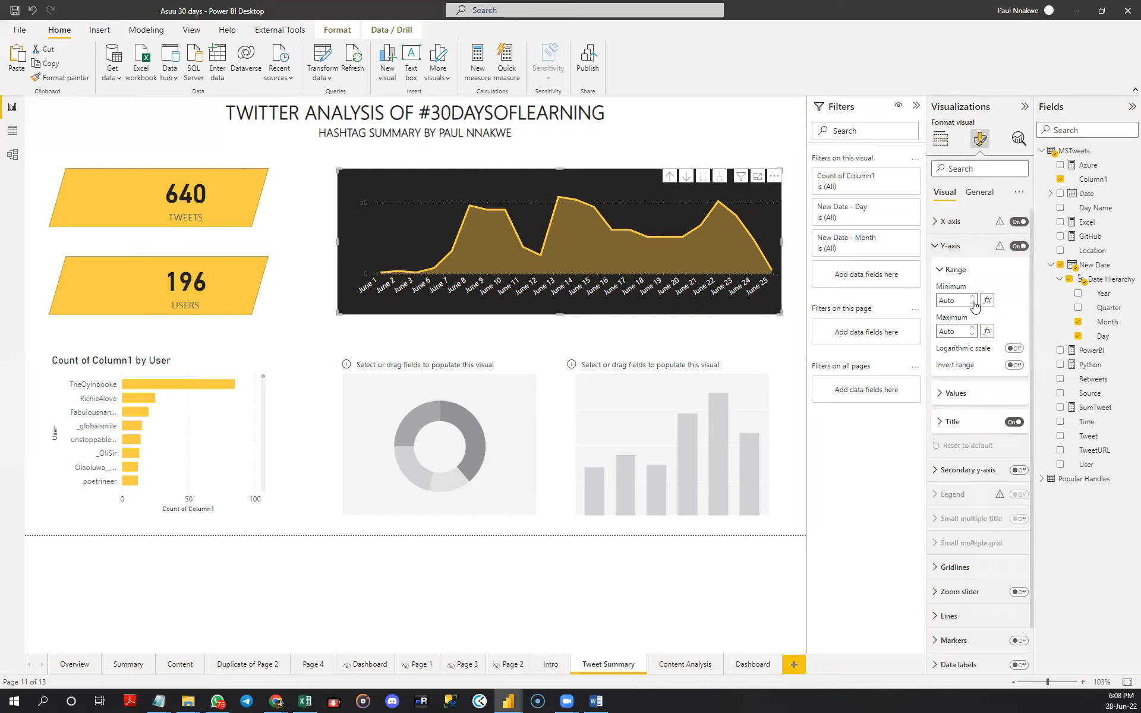
{"action": "left_click", "coordinate": [958, 397]}
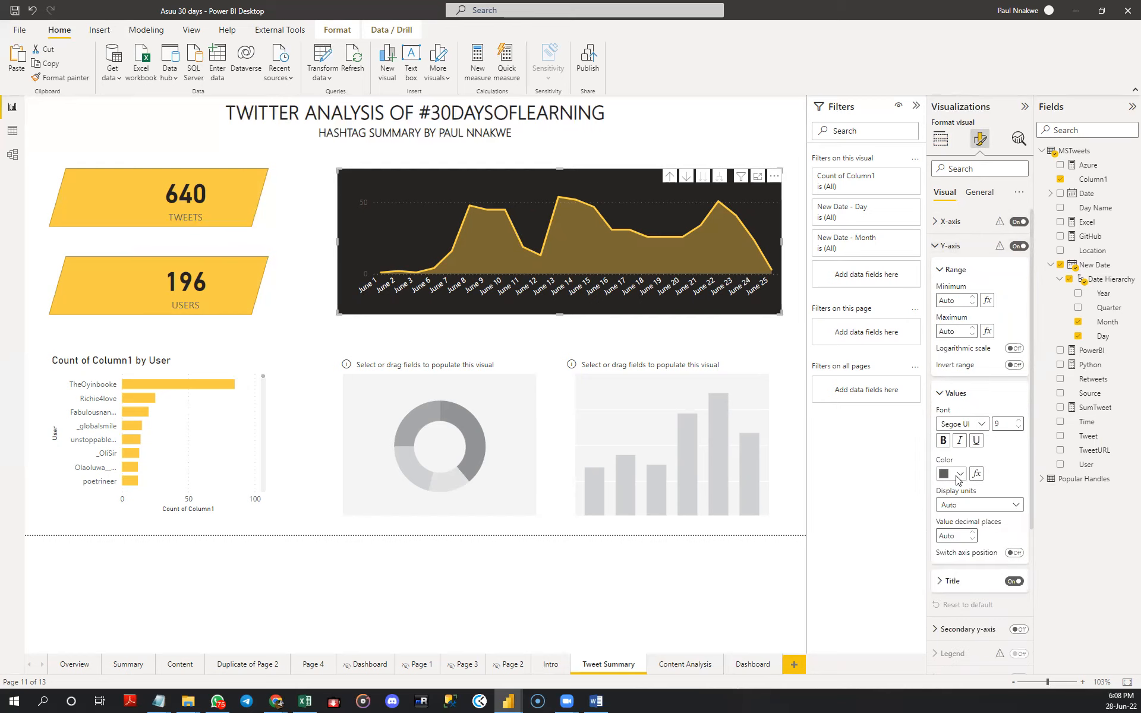
{"action": "left_click", "coordinate": [956, 474]}
{"action": "left_click", "coordinate": [949, 249]}
{"action": "left_click", "coordinate": [951, 250]}
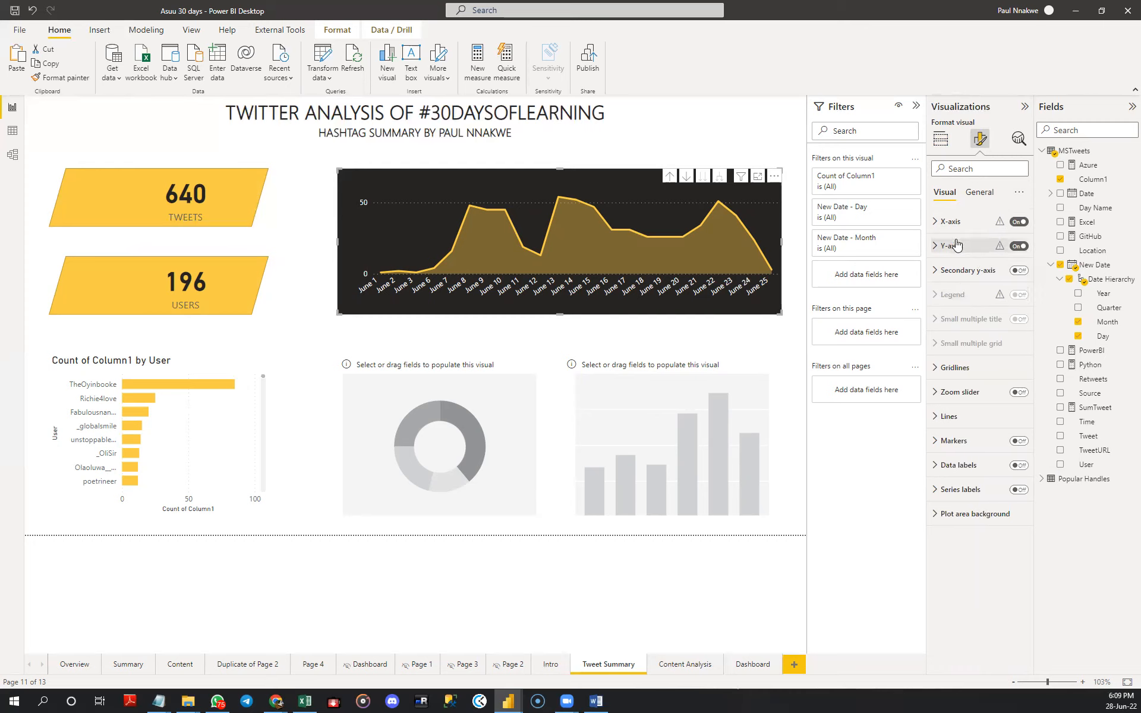
- Turn off the Y-axis and X-axis titles on the area chart
{"action": "left_click", "coordinate": [966, 251]}
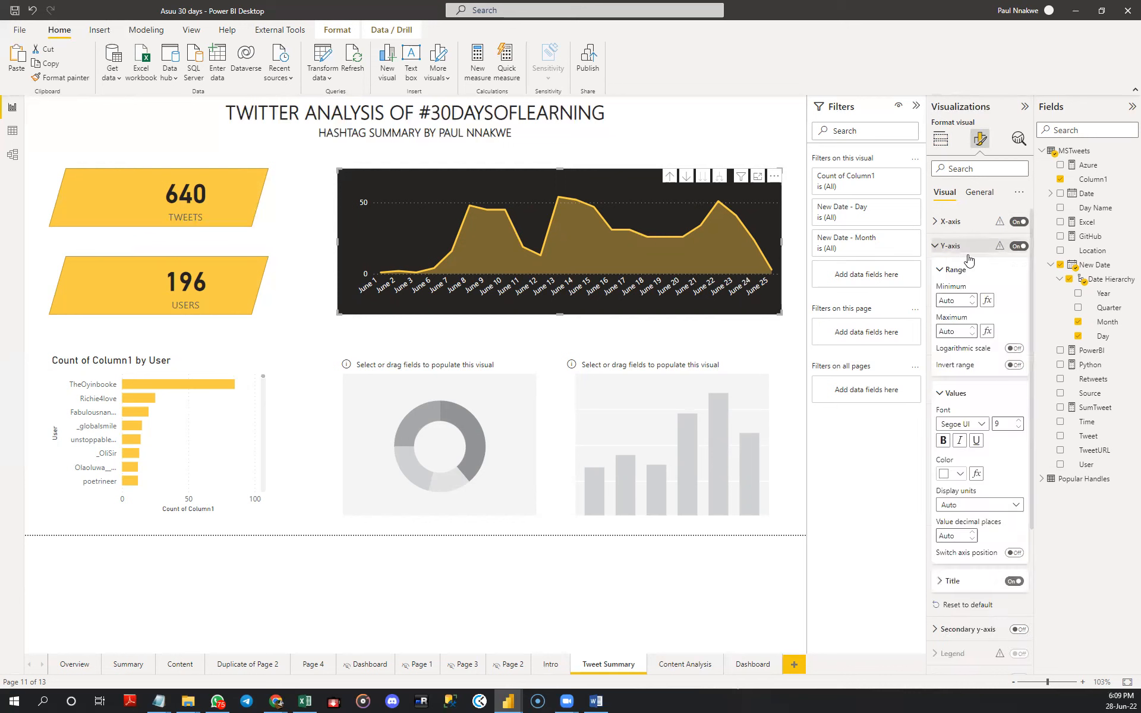
{"action": "left_click", "coordinate": [1014, 582]}
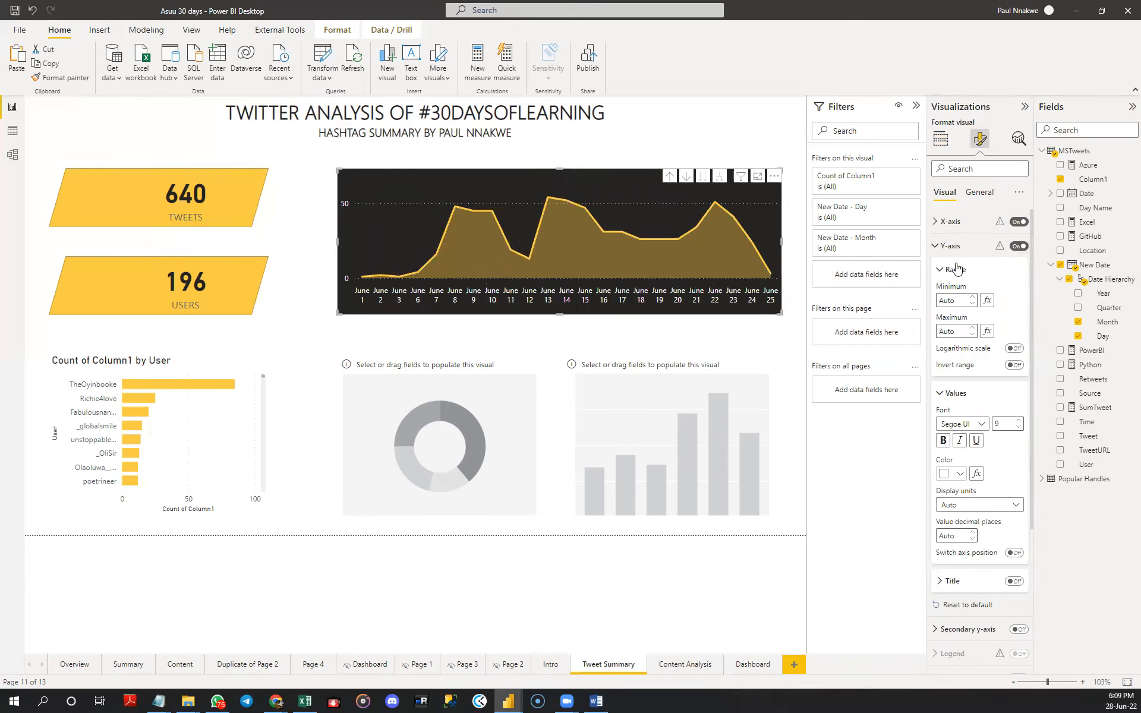
{"action": "left_click", "coordinate": [940, 222]}
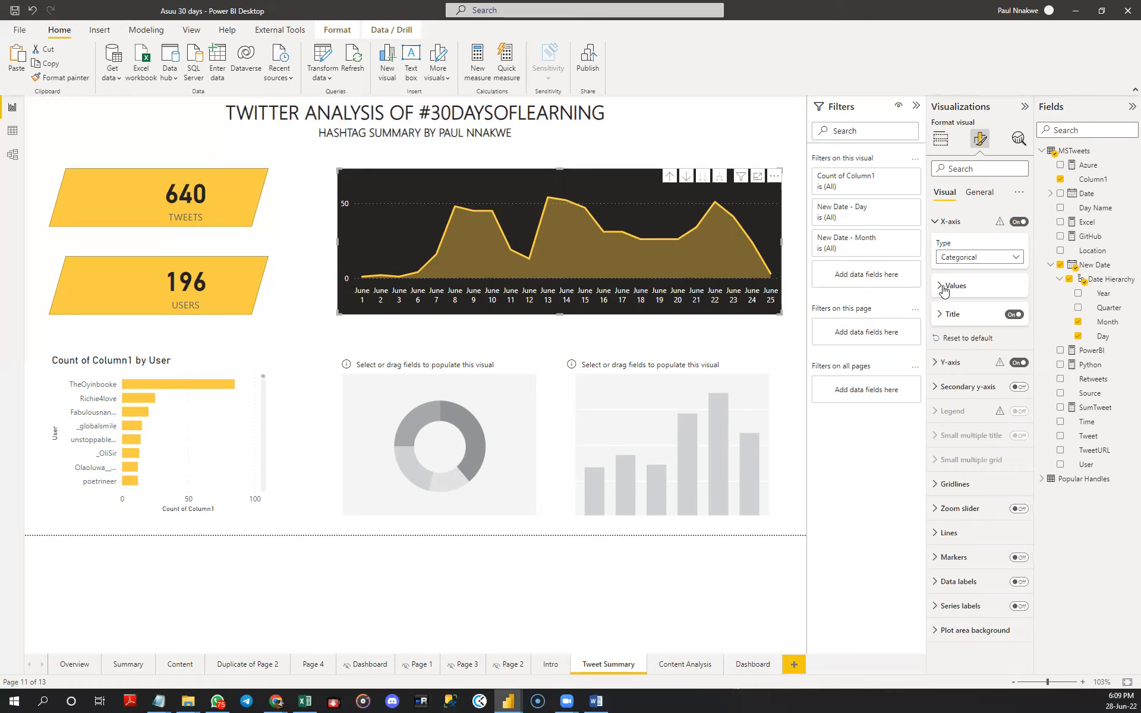
{"action": "left_click", "coordinate": [1014, 315]}
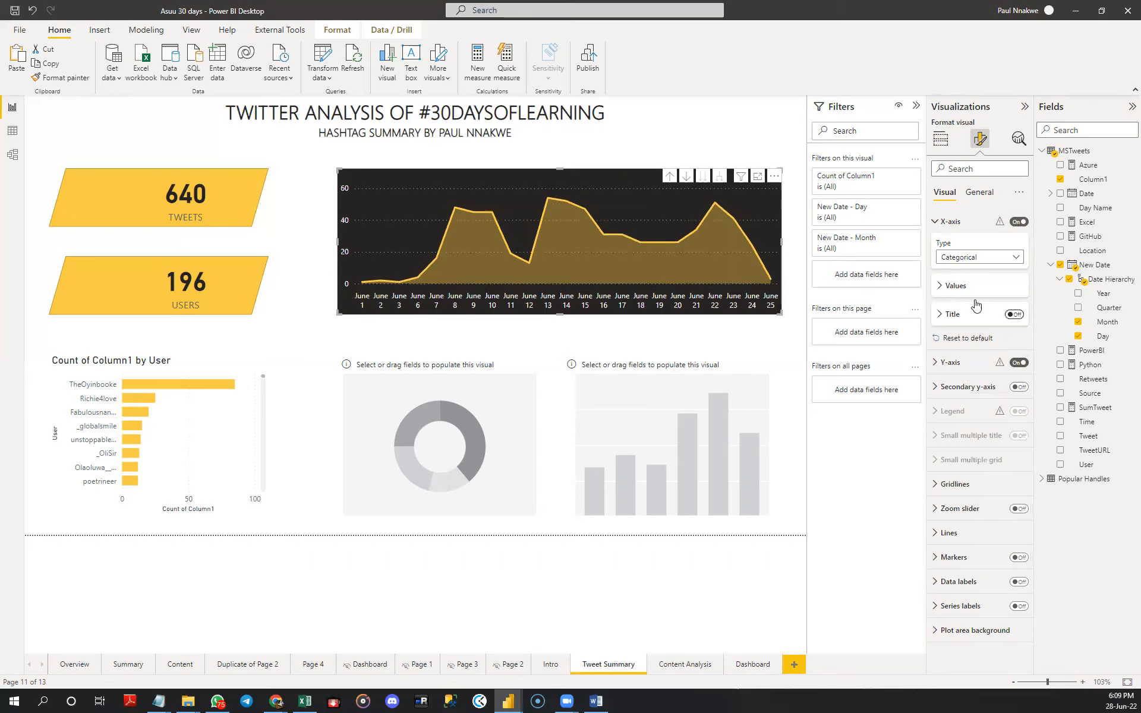
{"action": "left_click", "coordinate": [936, 222]}
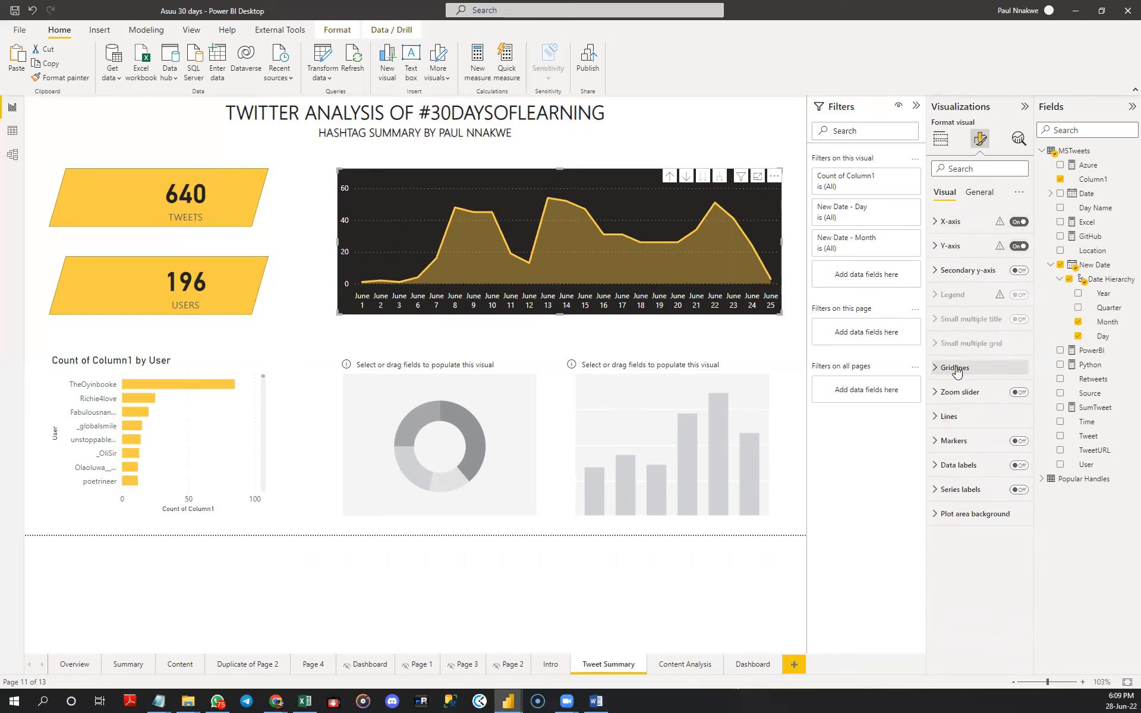
- Turn off the area chart's horizontal gridlines
{"action": "left_click", "coordinate": [951, 367]}
{"action": "left_click", "coordinate": [1015, 392]}
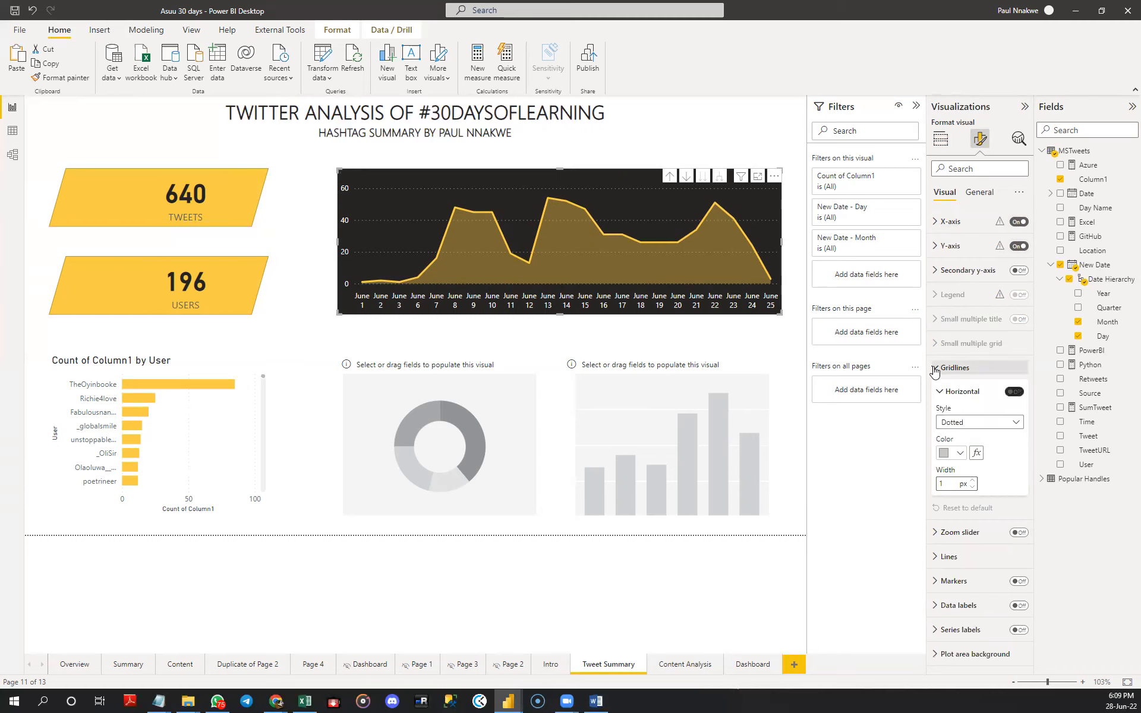
{"action": "left_click", "coordinate": [937, 369]}
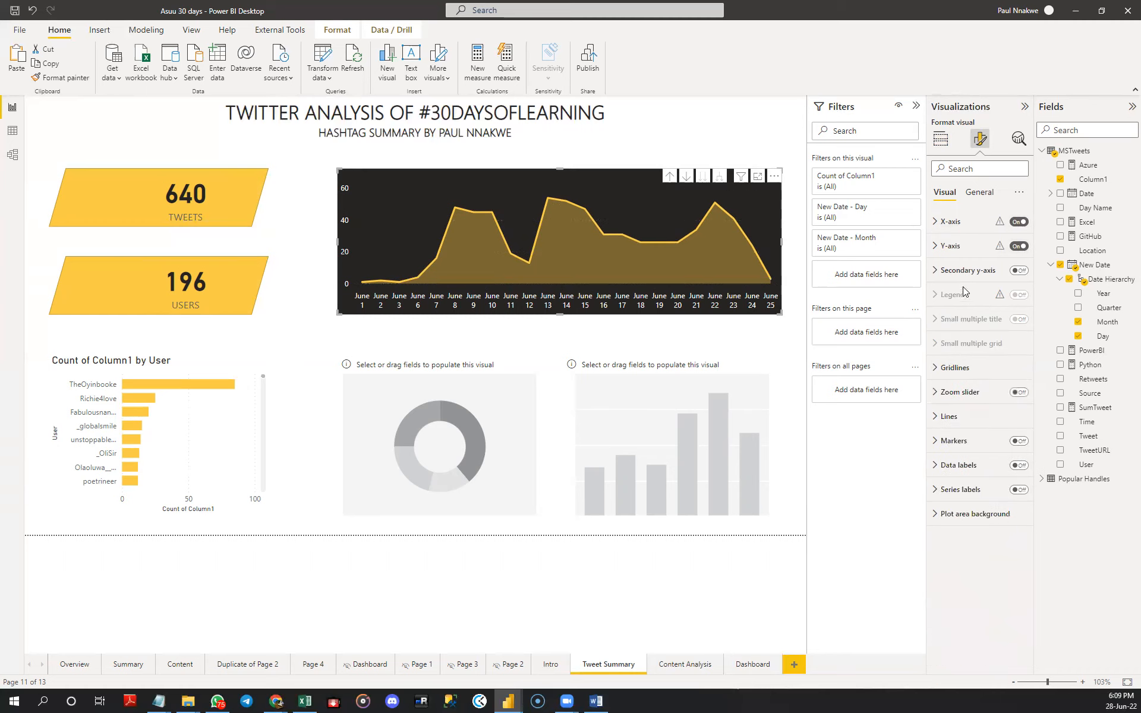
- Turn off concatenated labels for the area chart's X-axis values
{"action": "left_click", "coordinate": [949, 226]}
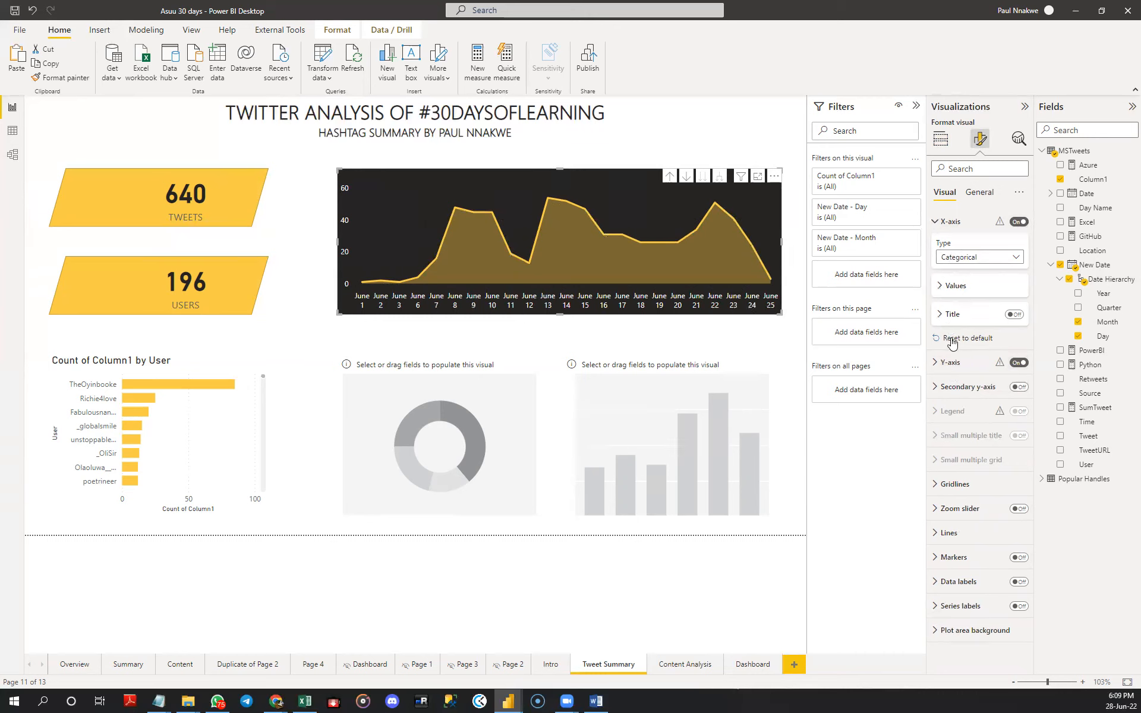
{"action": "left_click", "coordinate": [954, 286]}
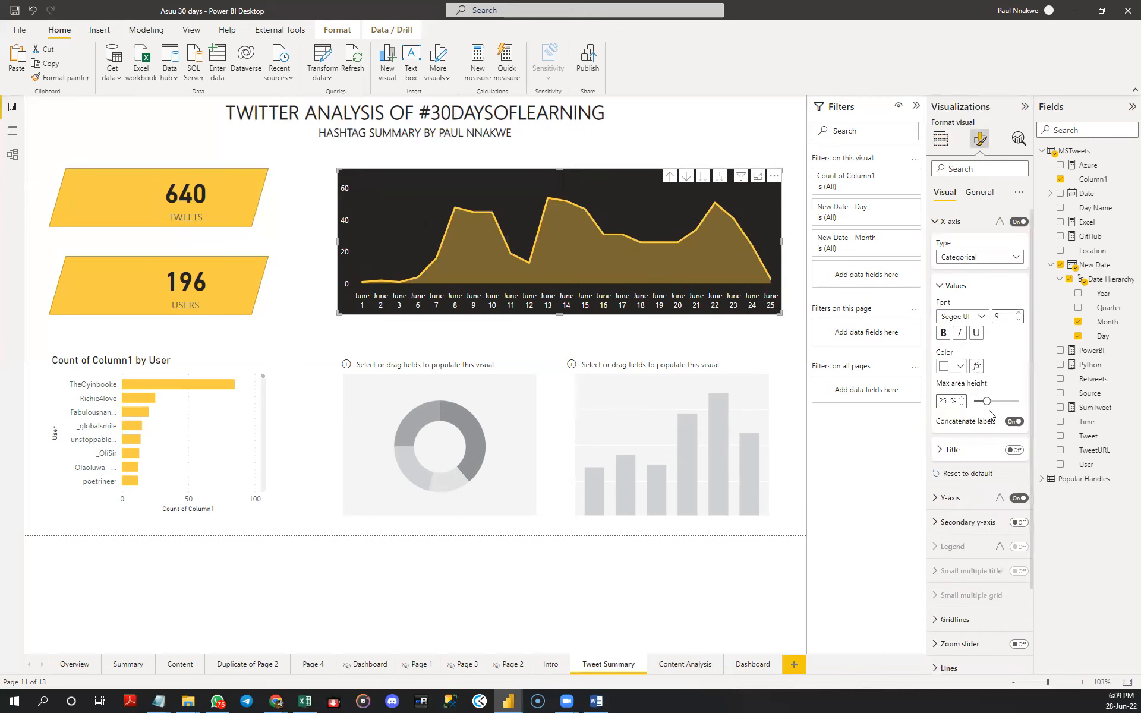
{"action": "left_click", "coordinate": [1013, 423]}
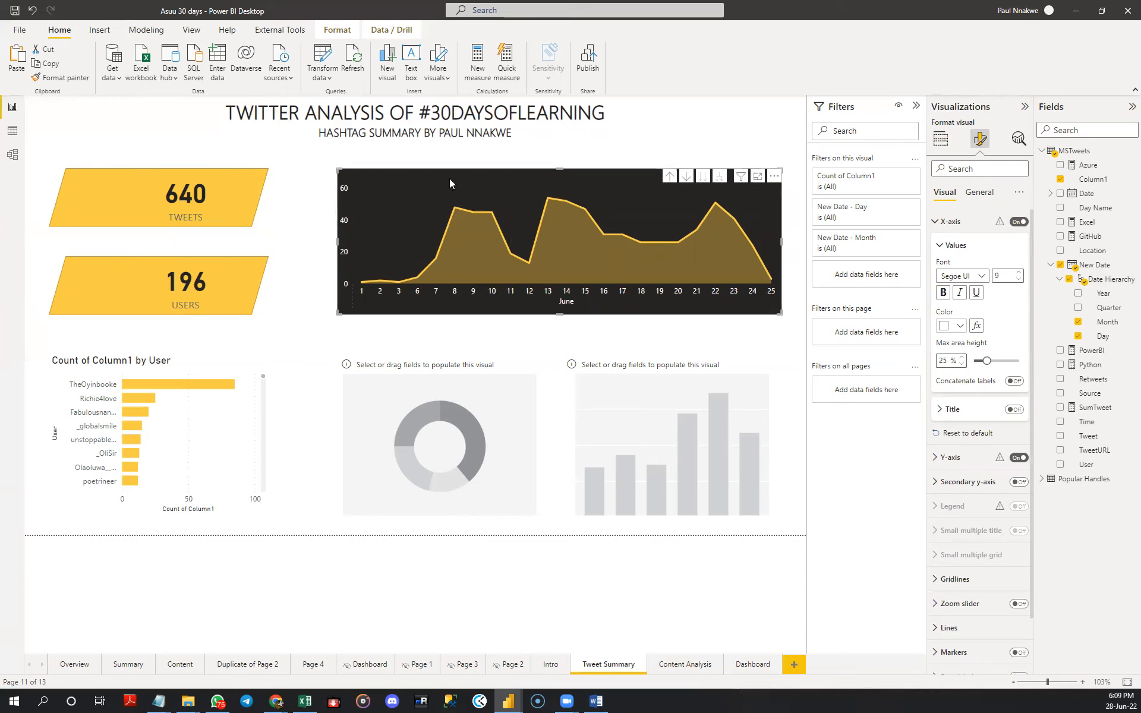
{"action": "left_click", "coordinate": [937, 225]}
- Add a visual border with 10 px rounded corners to the area chart
{"action": "left_click", "coordinate": [978, 198]}
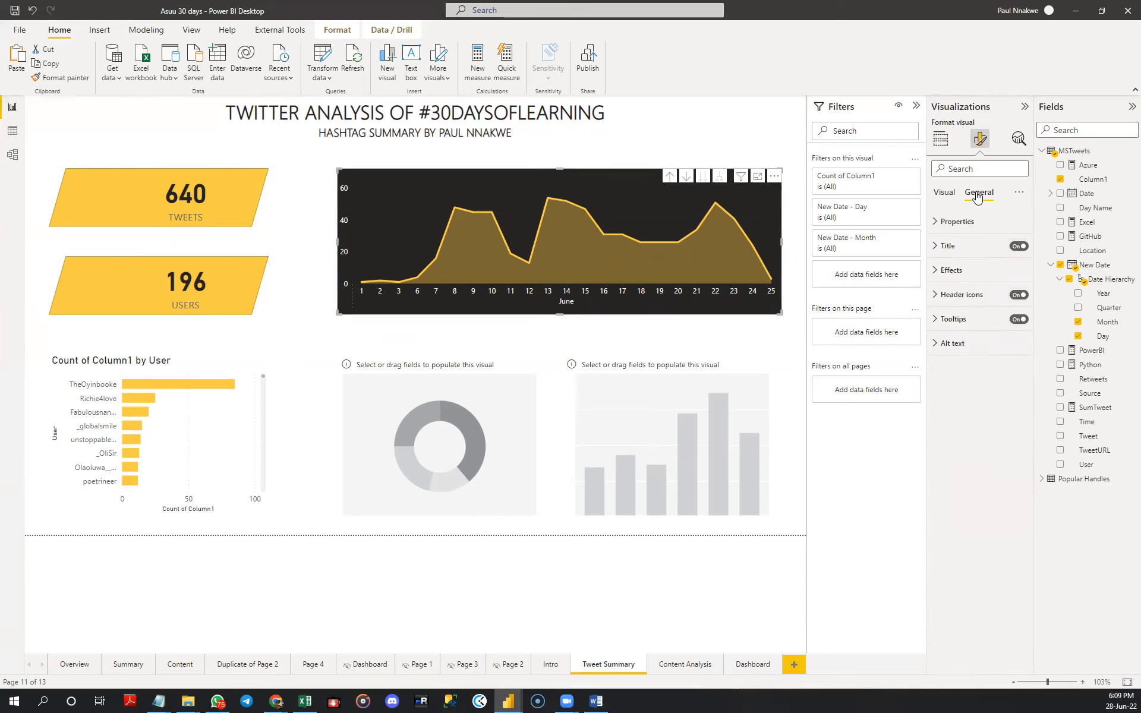
{"action": "left_click", "coordinate": [951, 270]}
{"action": "left_click", "coordinate": [956, 393]}
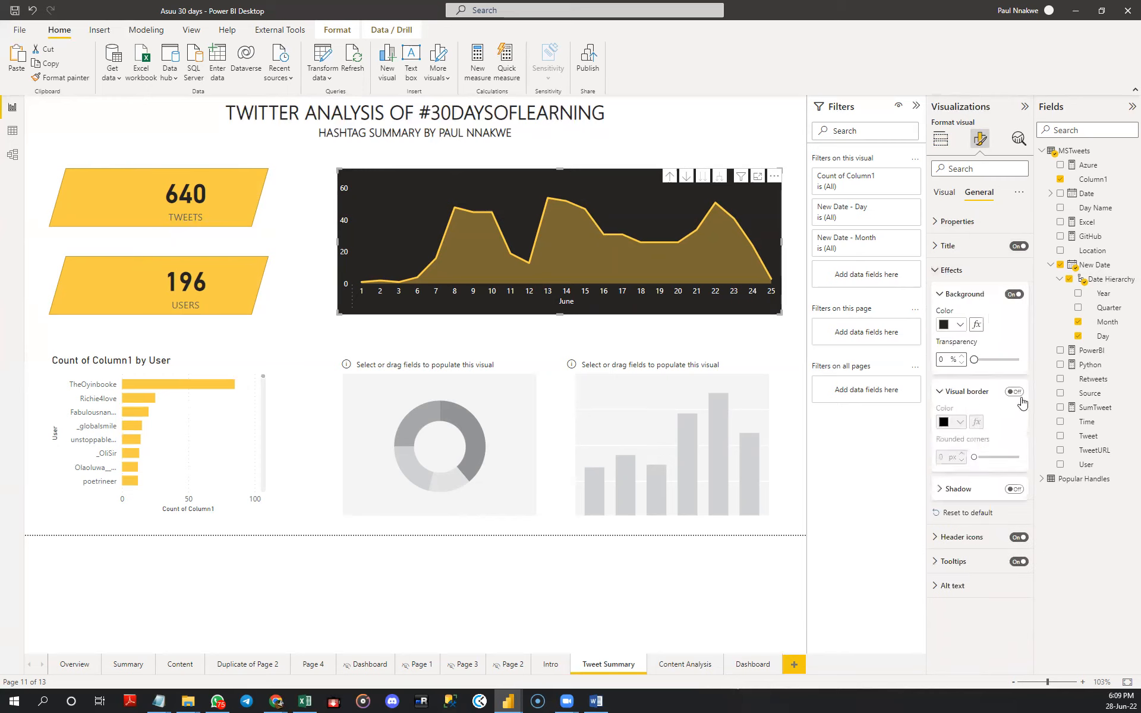
{"action": "left_click", "coordinate": [1015, 392]}
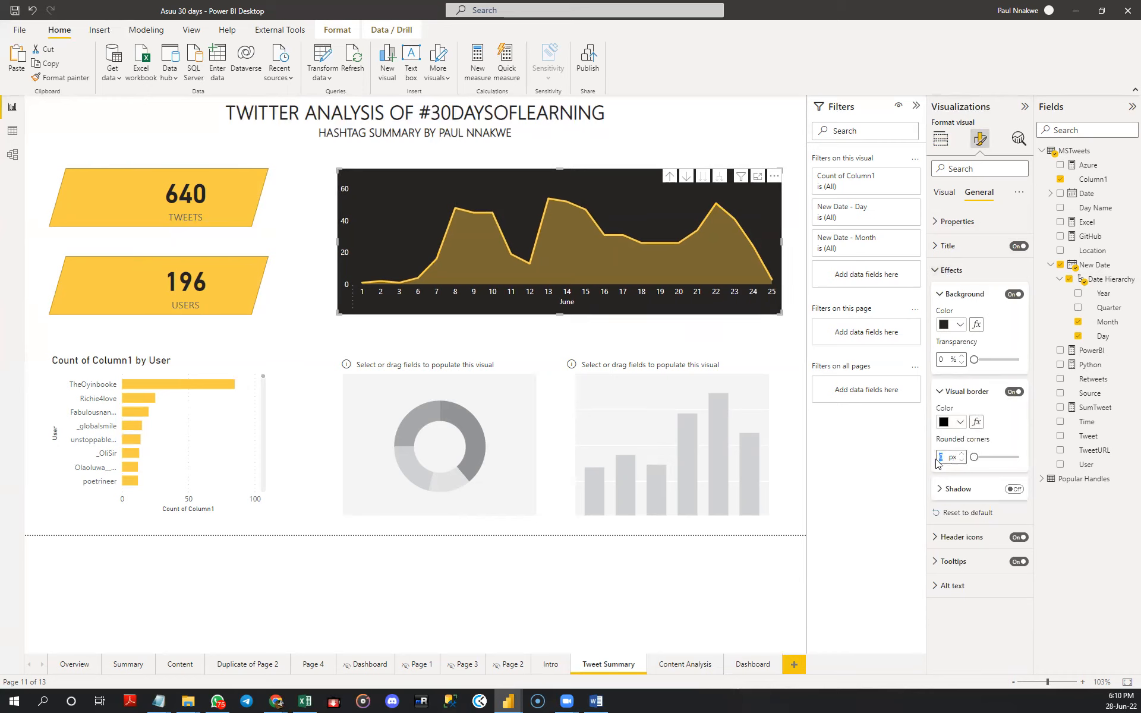
{"action": "type", "text": "10"}
{"action": "key", "text": "Return"}
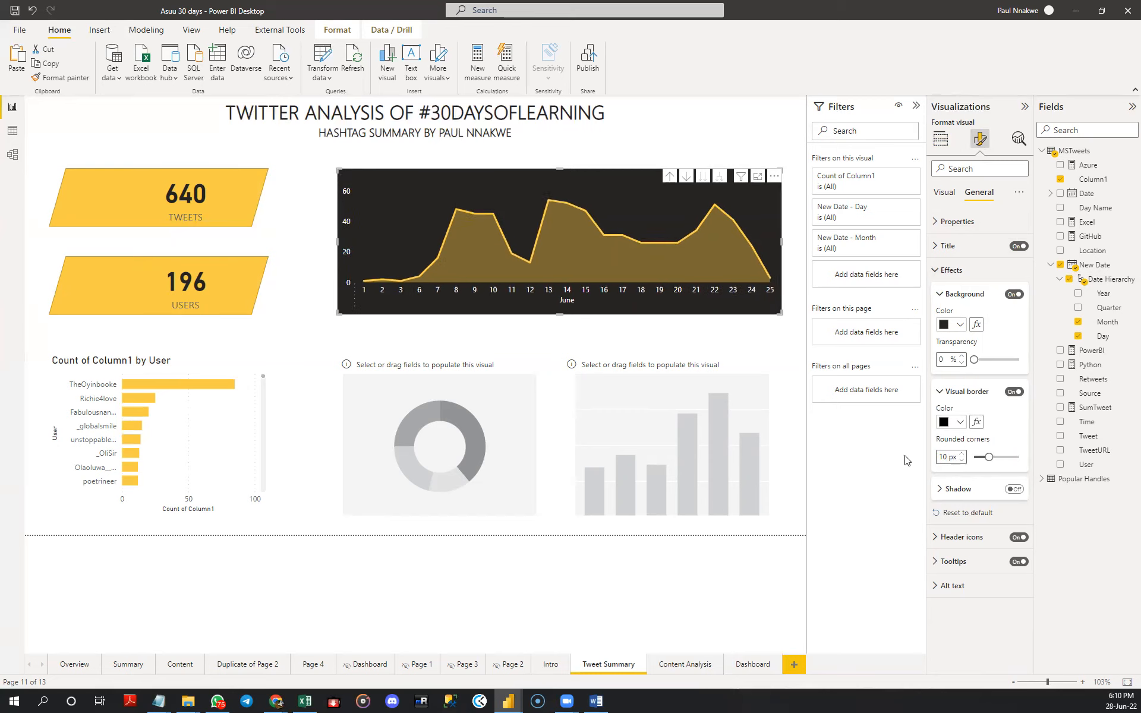
{"action": "left_click", "coordinate": [786, 336]}
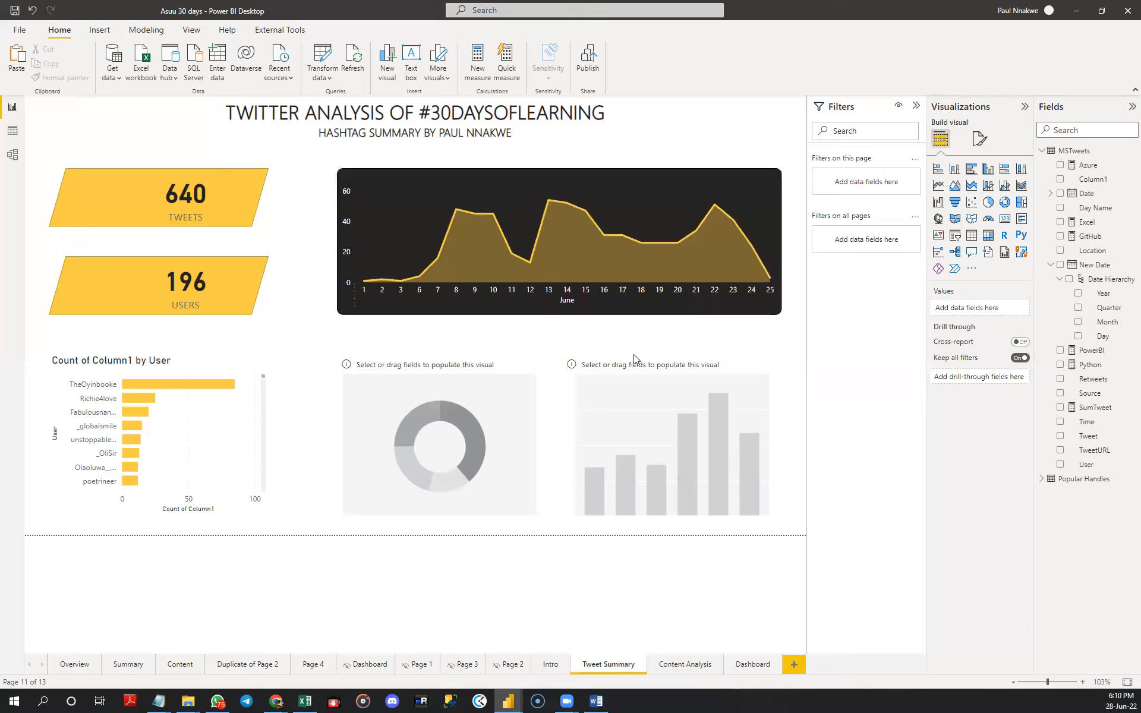
- Populate the donut chart with Source as the legend and the count of Column1 as its values
{"action": "left_click", "coordinate": [515, 415]}
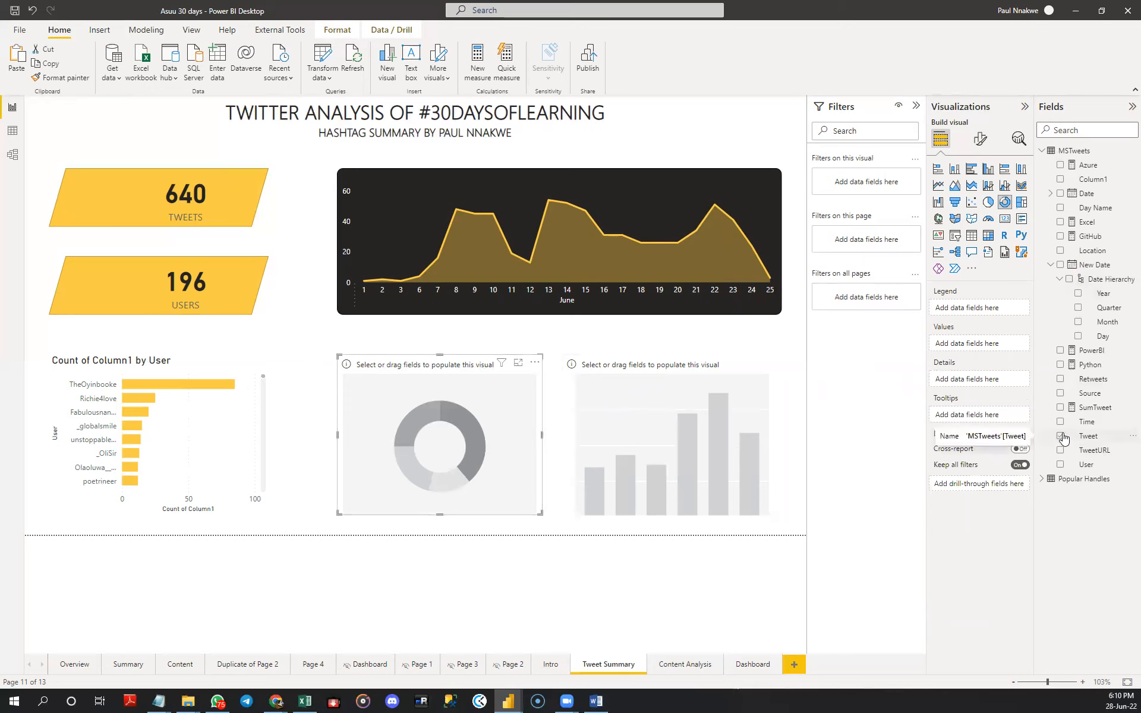
{"action": "left_click", "coordinate": [1061, 394]}
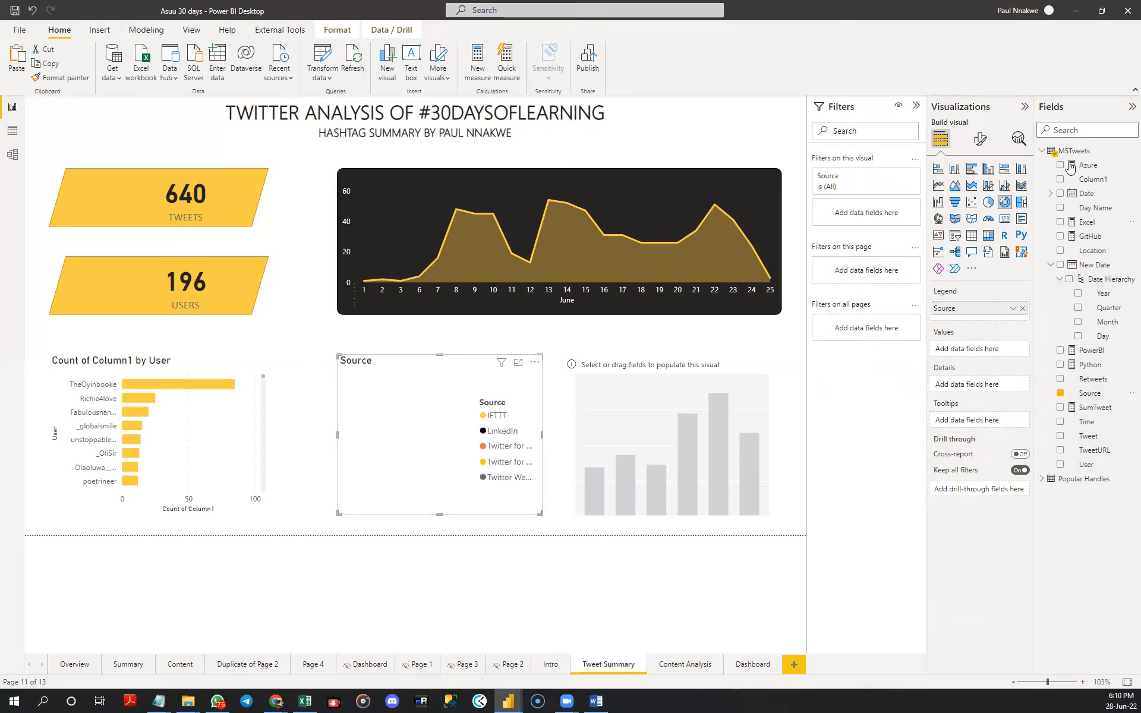
{"action": "left_click_drag", "start_coordinate": [1088, 179], "coordinate": [976, 349]}
{"action": "left_click", "coordinate": [1013, 350]}
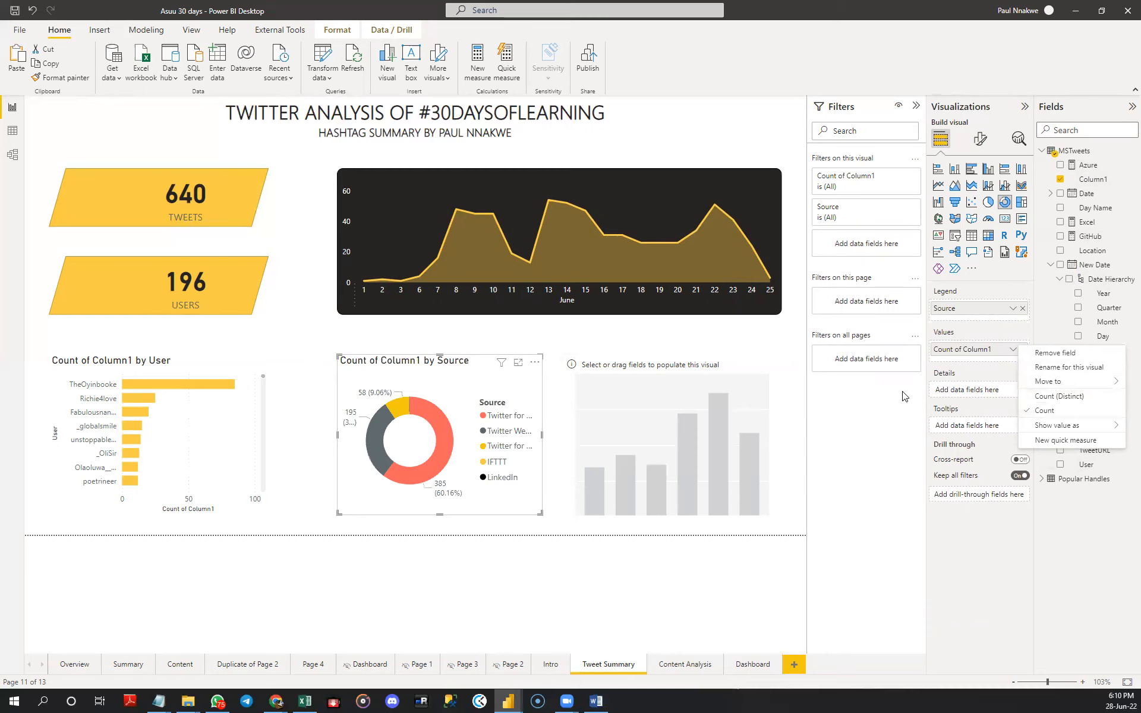
{"action": "left_click", "coordinate": [919, 408]}
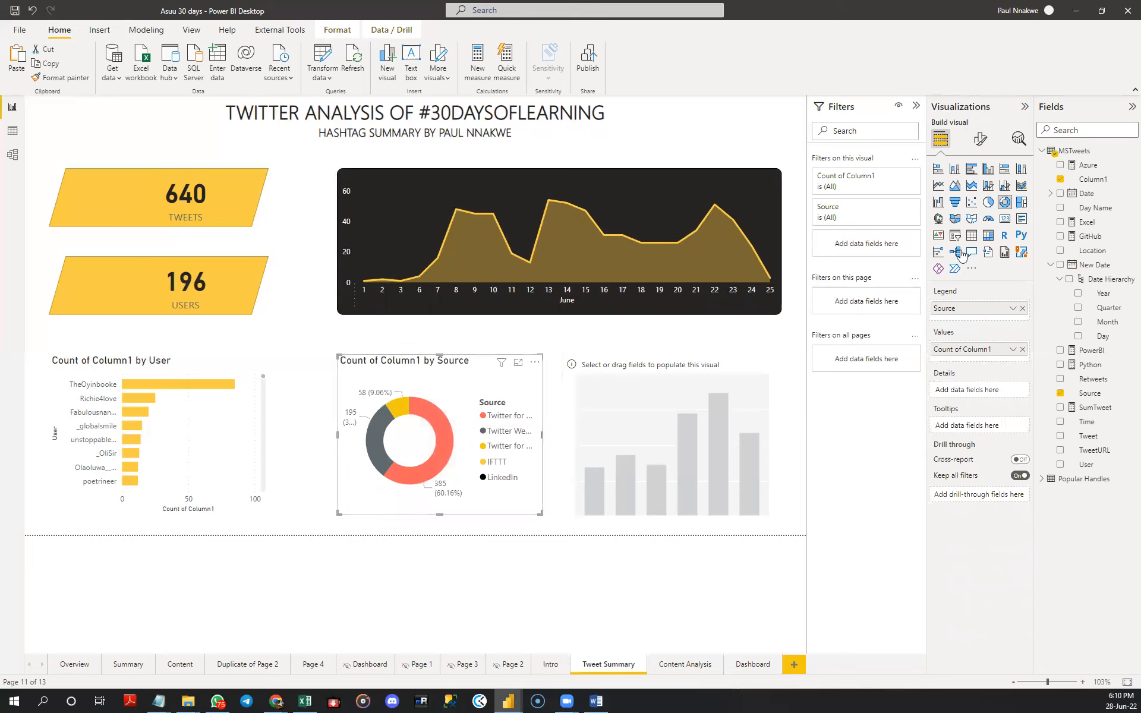
- Turn off the donut chart's legend and set its detail labels to show category and percent of total
{"action": "left_click", "coordinate": [979, 139]}
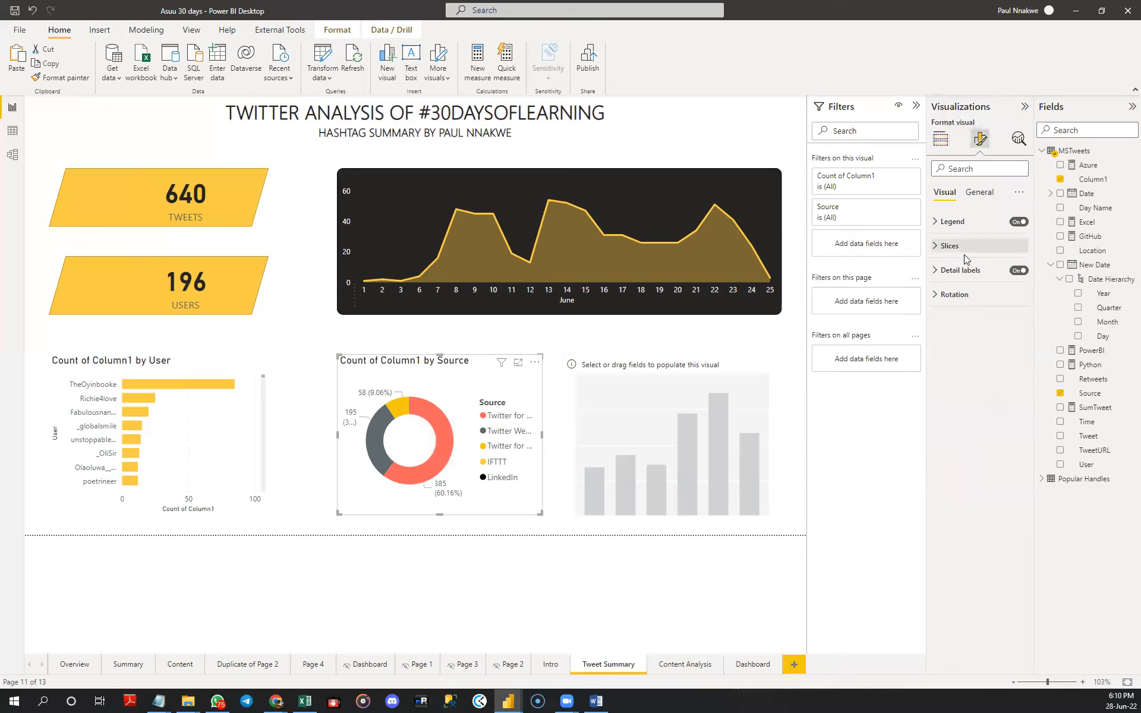
{"action": "left_click", "coordinate": [950, 271]}
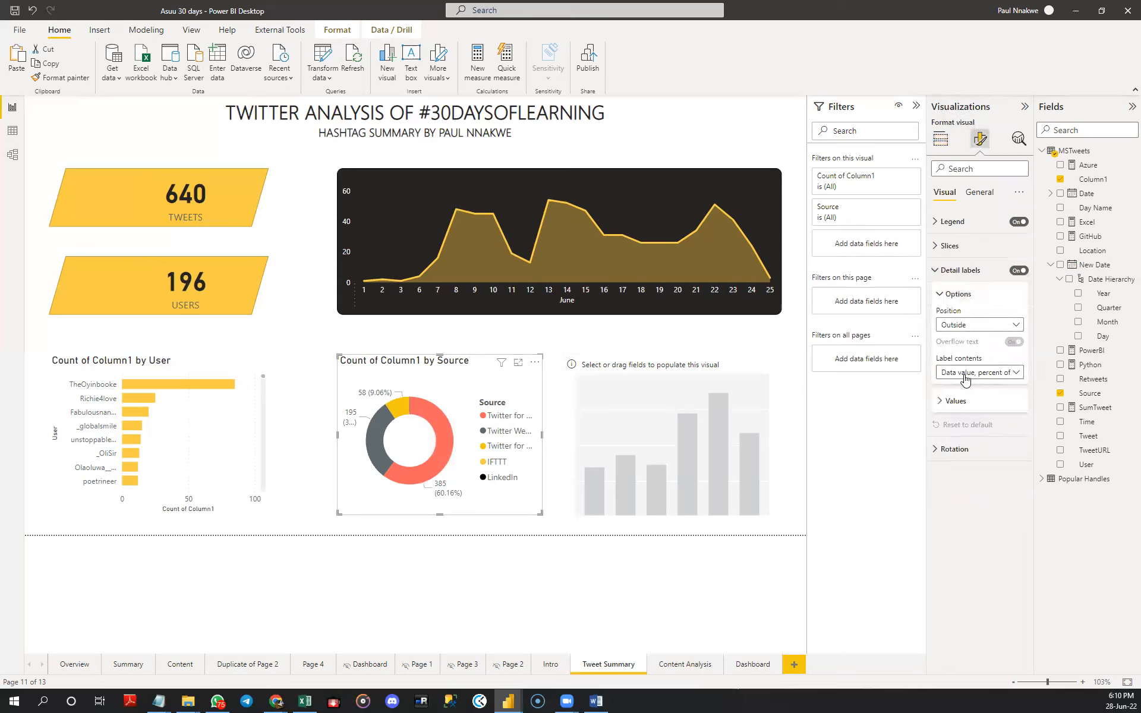
{"action": "left_click", "coordinate": [1019, 223]}
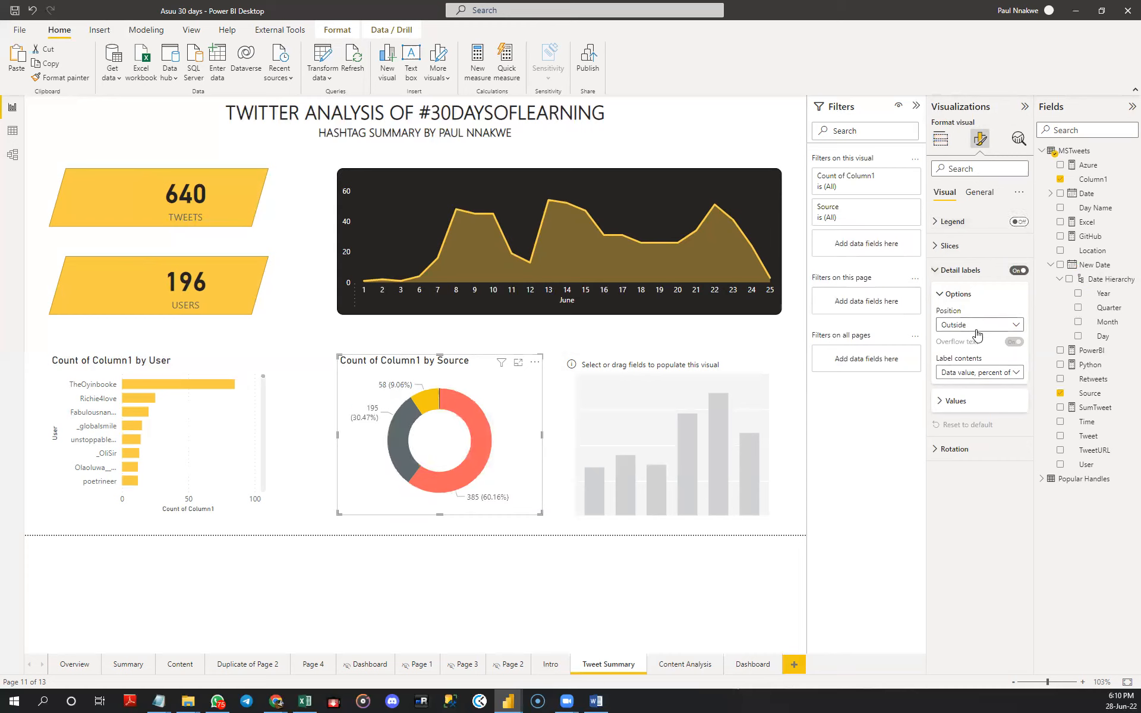
{"action": "left_click", "coordinate": [977, 373]}
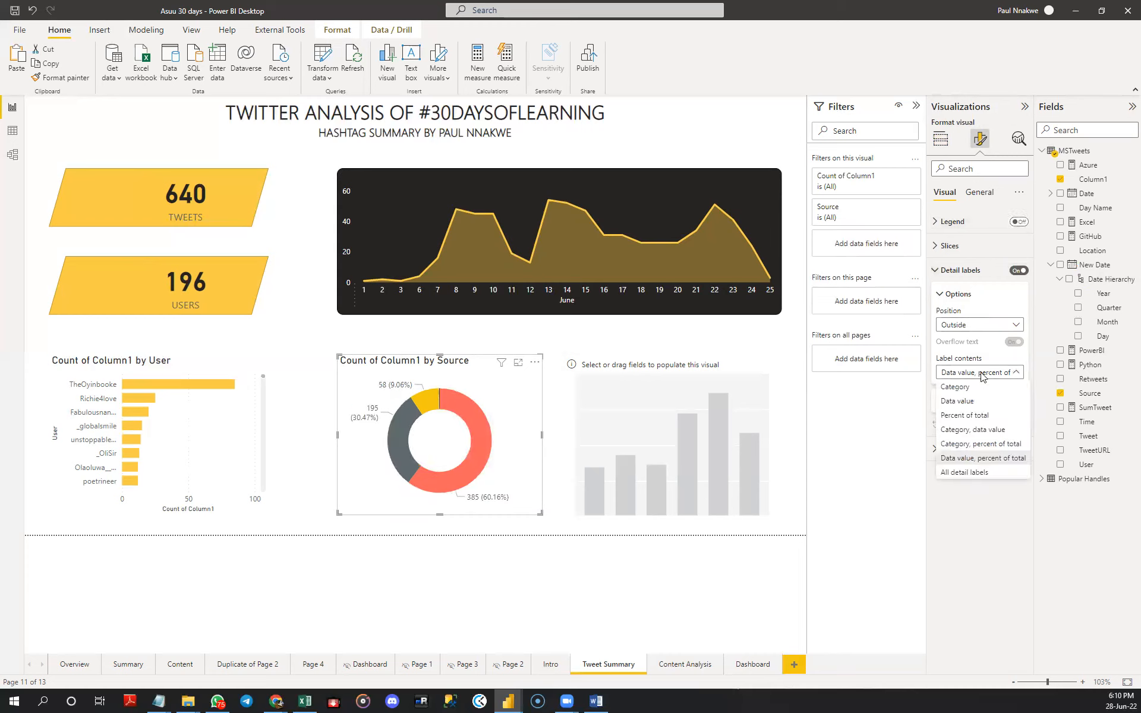
{"action": "left_click", "coordinate": [984, 445]}
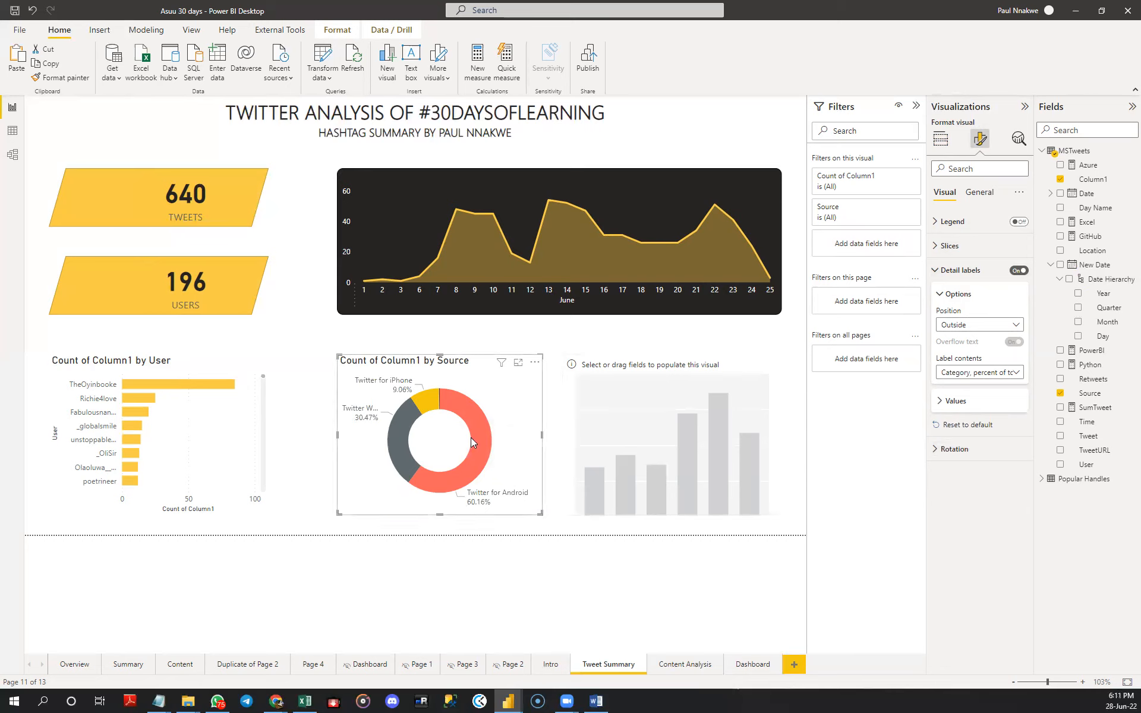
- Set the donut chart's detail label percentages to 0 decimal places
{"action": "left_click", "coordinate": [962, 402]}
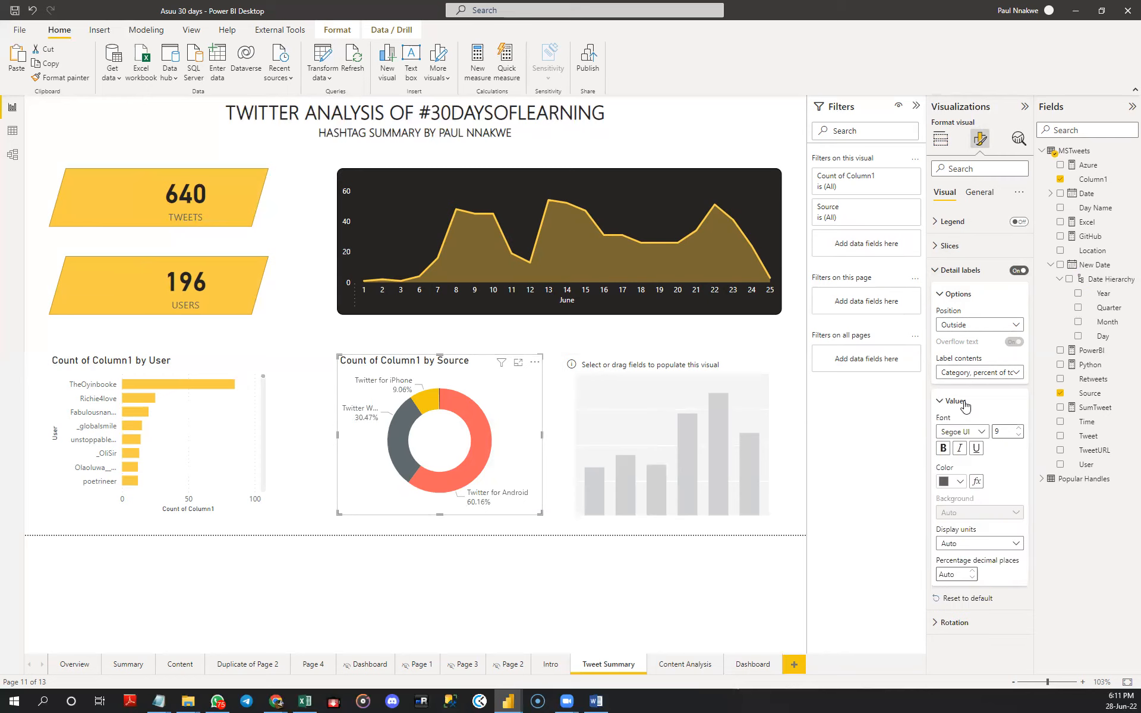
{"action": "left_click", "coordinate": [971, 577]}
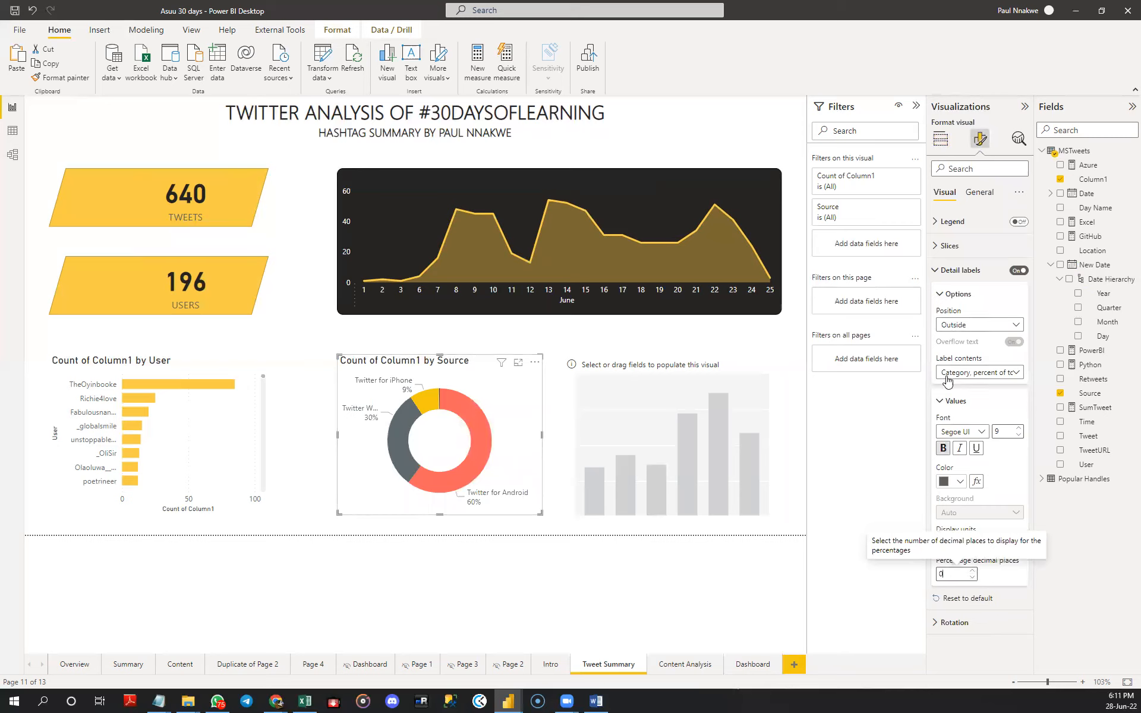
{"action": "left_click", "coordinate": [943, 400]}
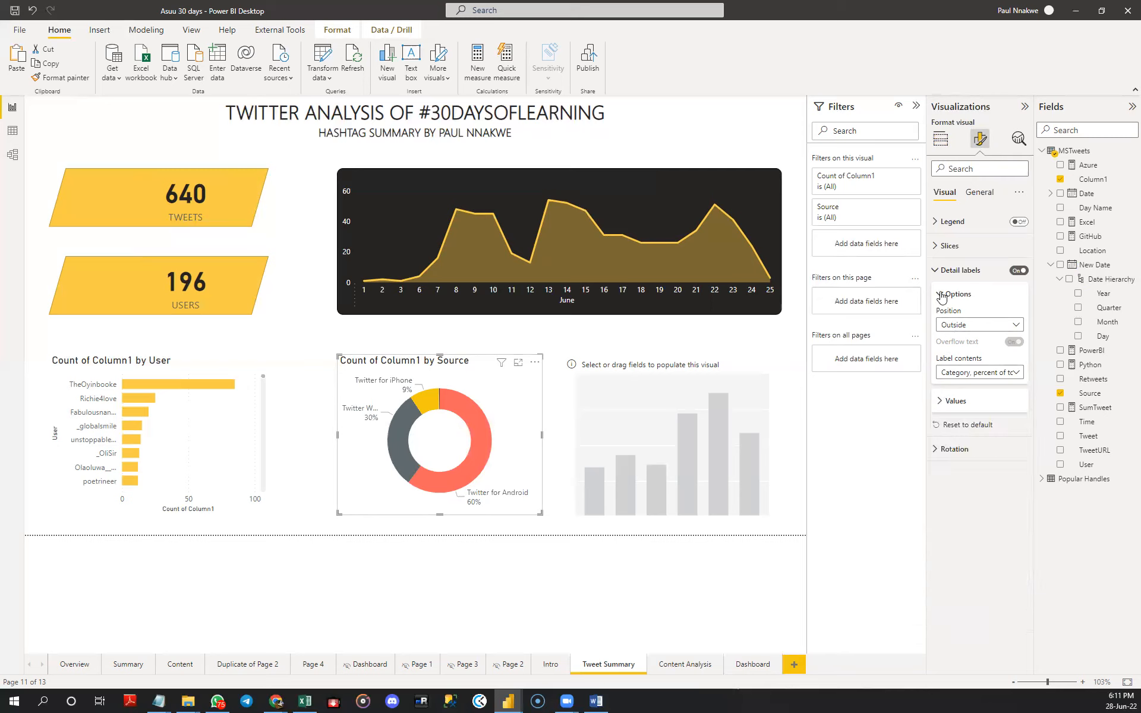
{"action": "left_click", "coordinate": [942, 295]}
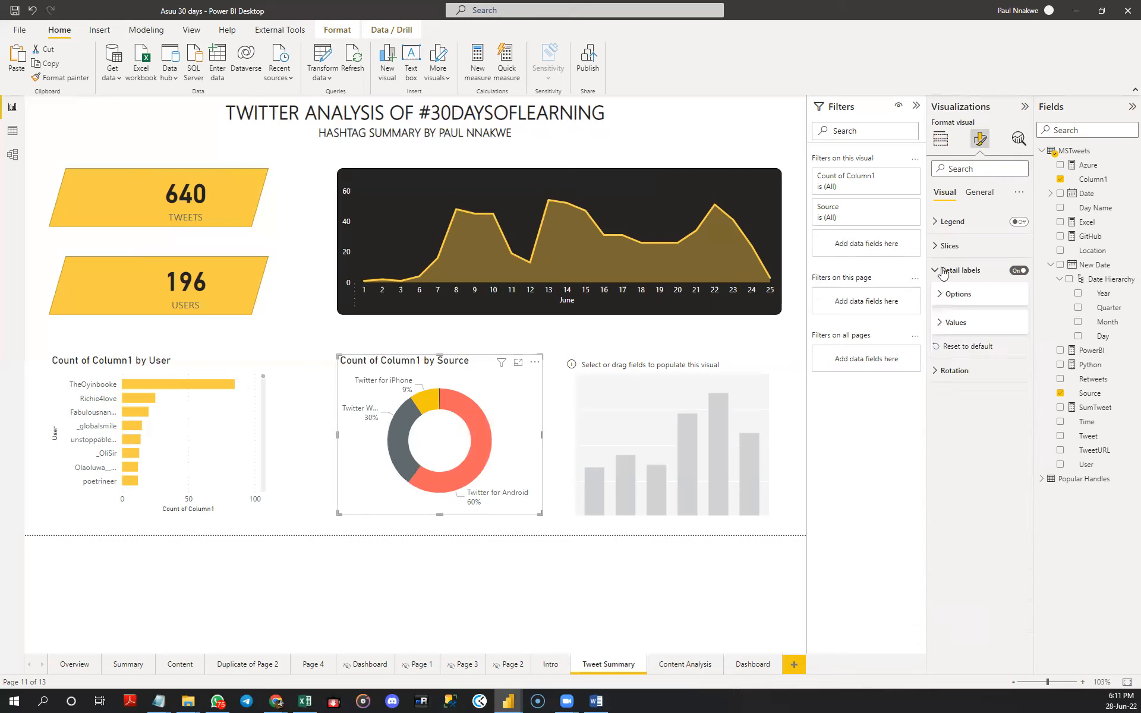
- Set the donut chart's background to the near-black recent colour
{"action": "left_click", "coordinate": [979, 192]}
{"action": "left_click", "coordinate": [950, 274]}
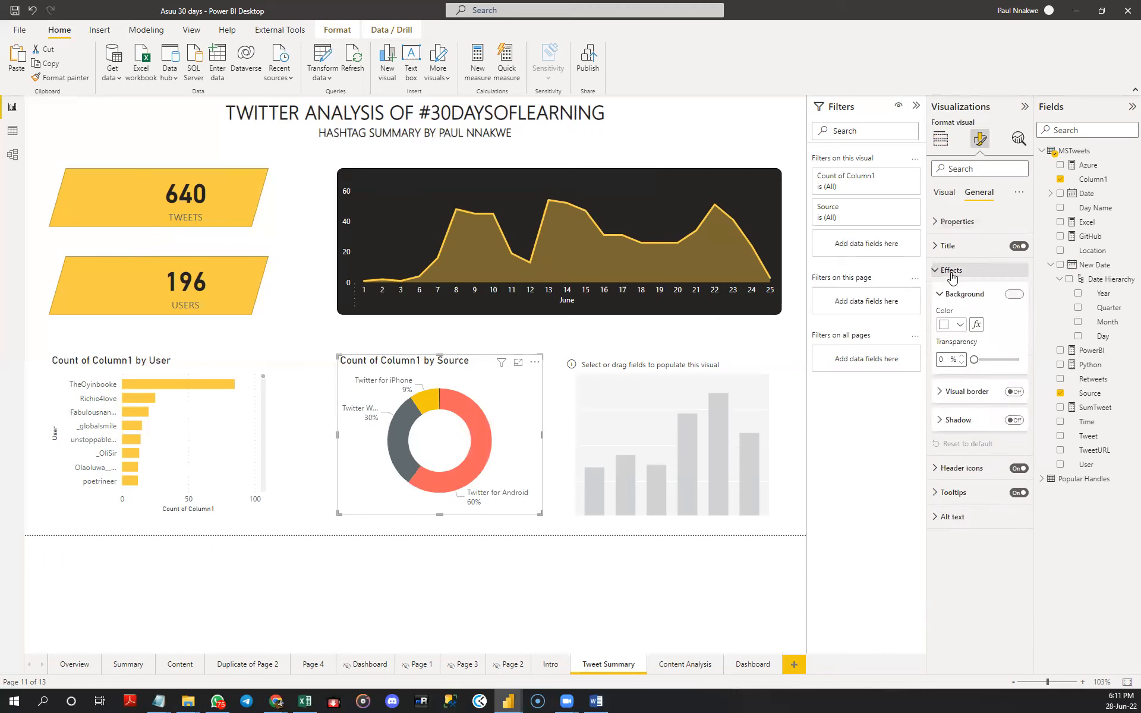
{"action": "left_click", "coordinate": [961, 325]}
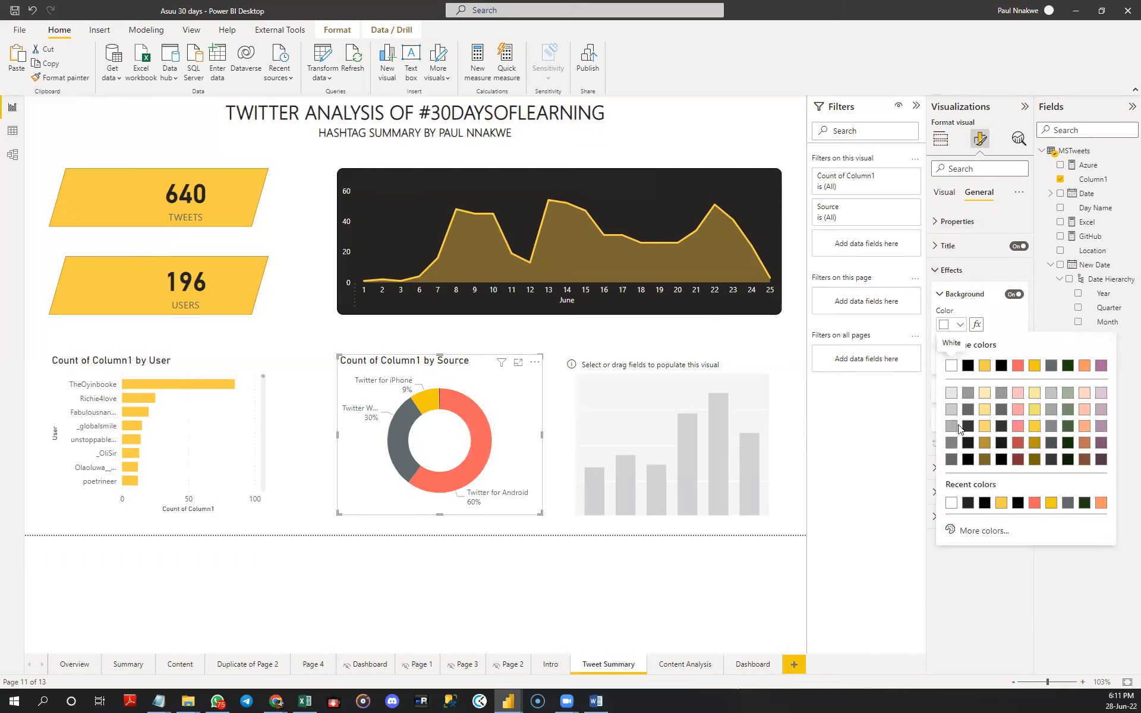
{"action": "left_click", "coordinate": [967, 502]}
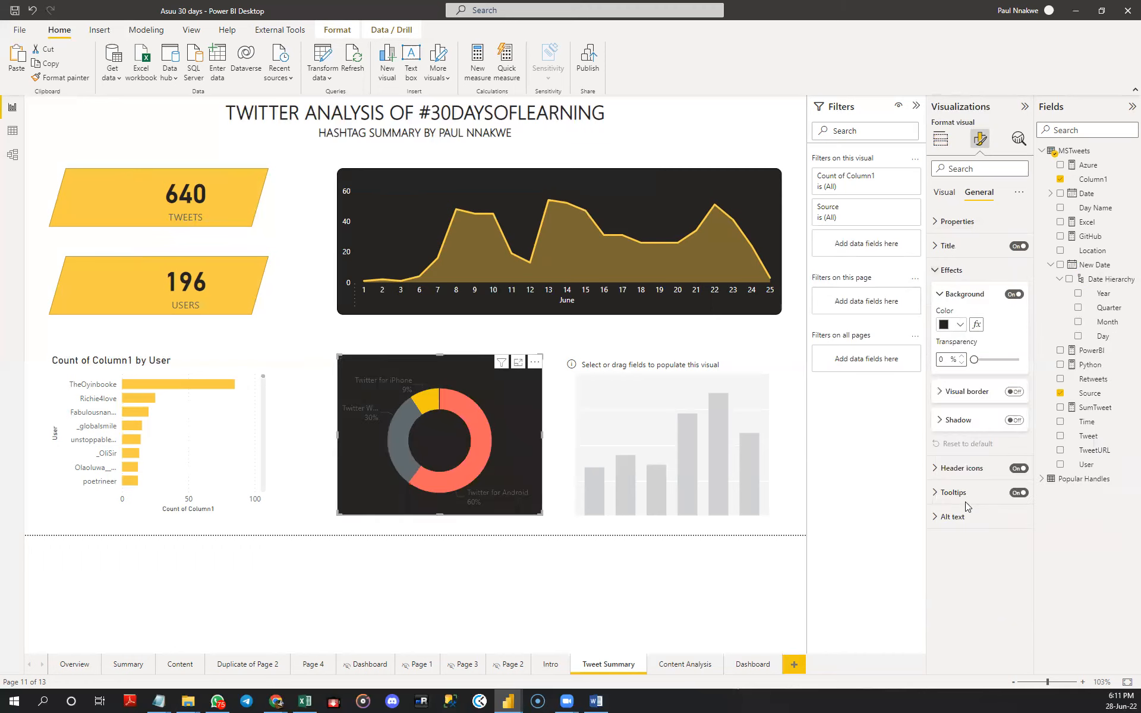
{"action": "left_click", "coordinate": [946, 271]}
{"action": "left_click", "coordinate": [944, 192]}
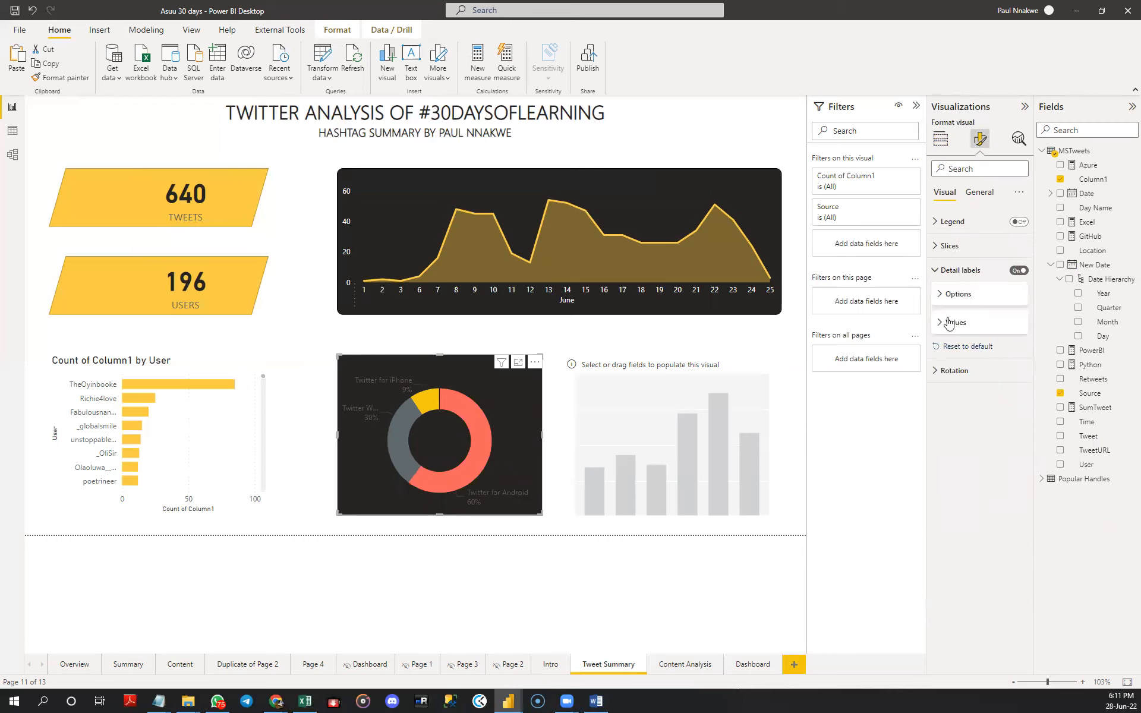
- Set the donut chart's detail label text colour to white
{"action": "left_click", "coordinate": [955, 276]}
{"action": "left_click", "coordinate": [956, 275]}
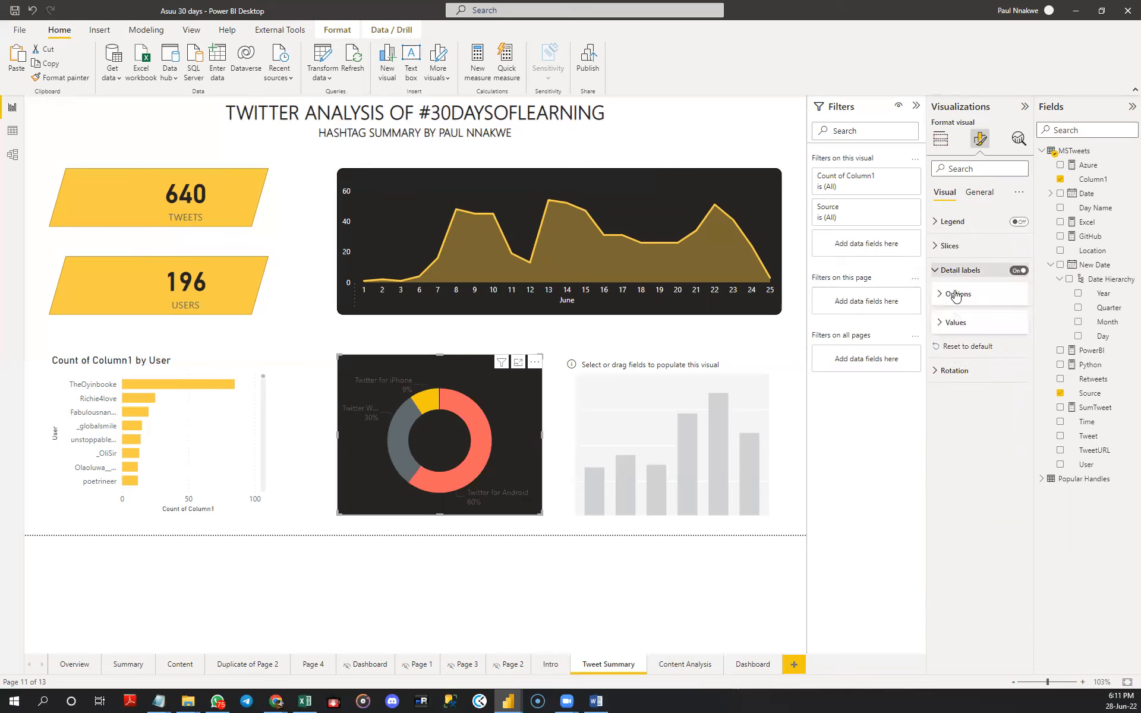
{"action": "left_click", "coordinate": [950, 322]}
{"action": "left_click", "coordinate": [959, 403]}
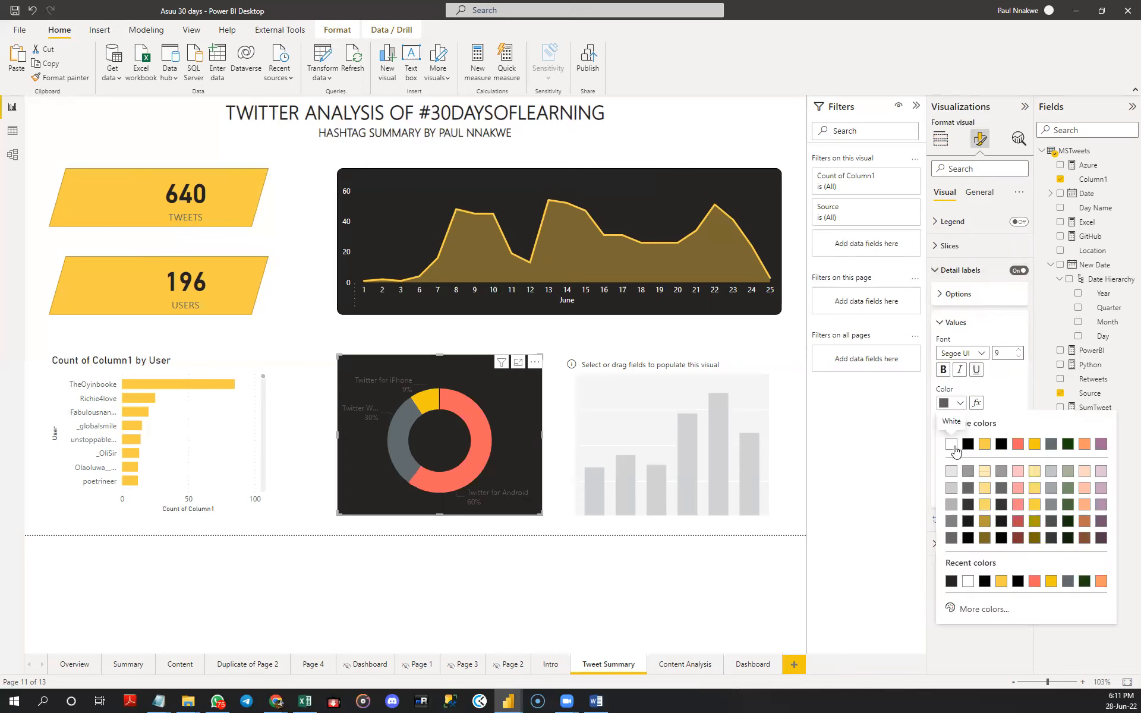
{"action": "left_click", "coordinate": [953, 448]}
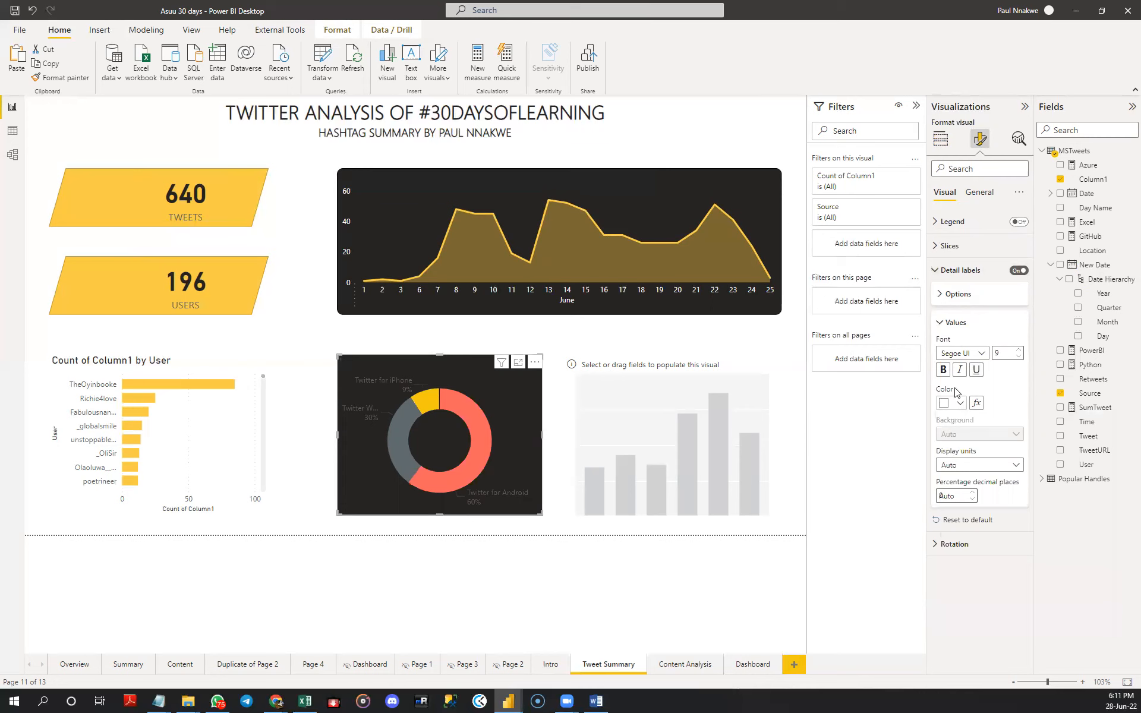
{"action": "left_click", "coordinate": [943, 326]}
{"action": "left_click", "coordinate": [948, 269]}
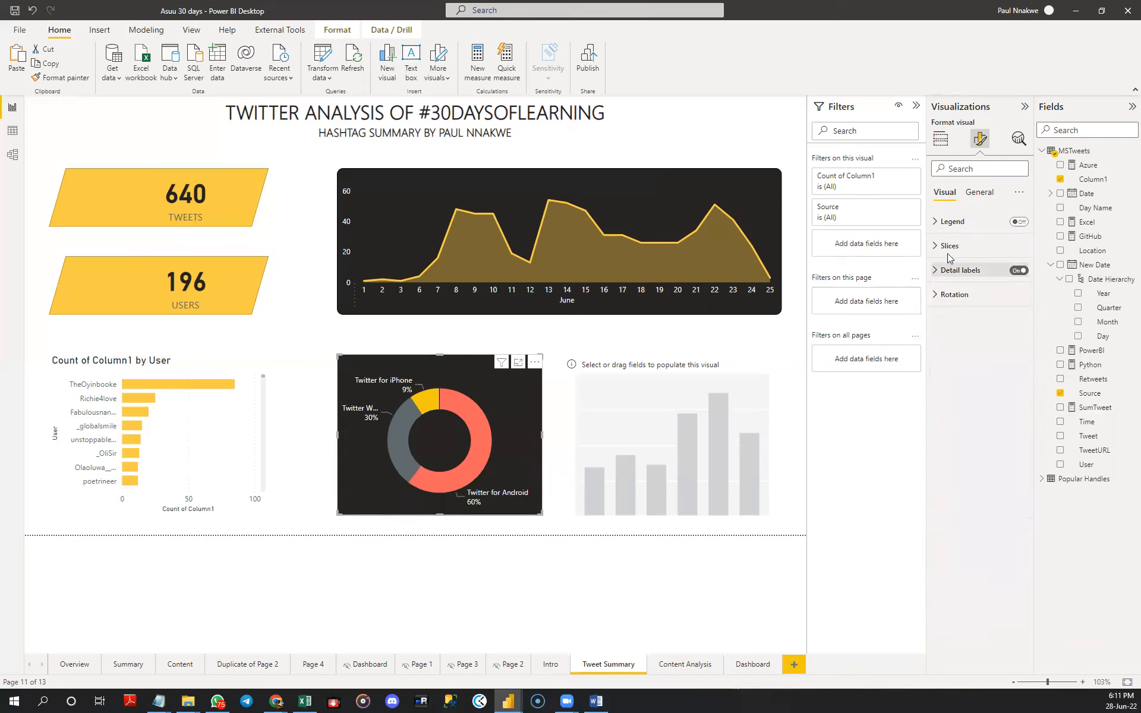
- Change the donut chart's title to TWEETS BY DEVICE and make its text white
{"action": "left_click", "coordinate": [975, 193]}
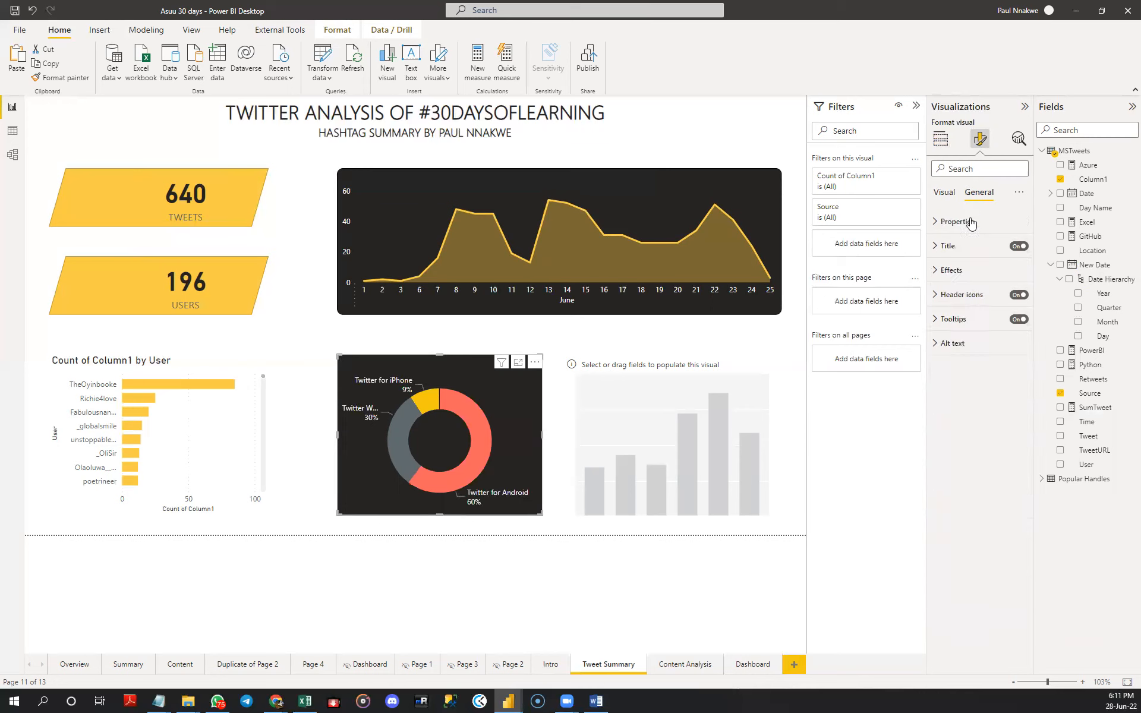
{"action": "left_click", "coordinate": [950, 250]}
{"action": "left_click", "coordinate": [955, 282]}
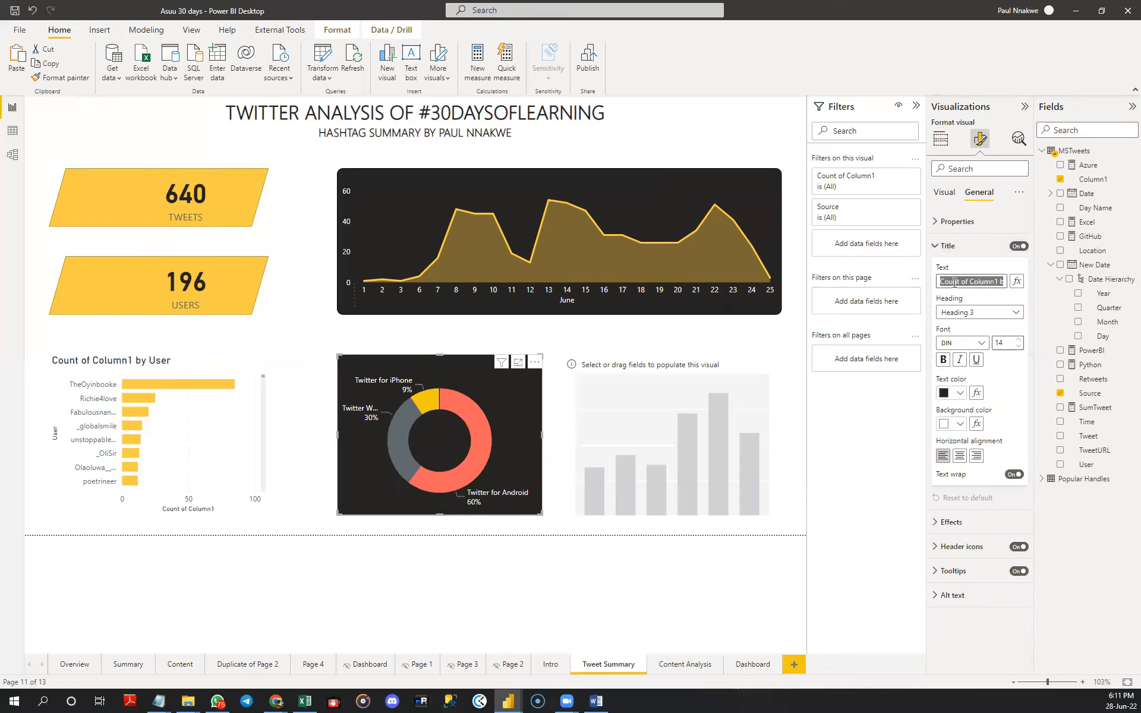
{"action": "type", "text": "TWEETS BY DEVICE"}
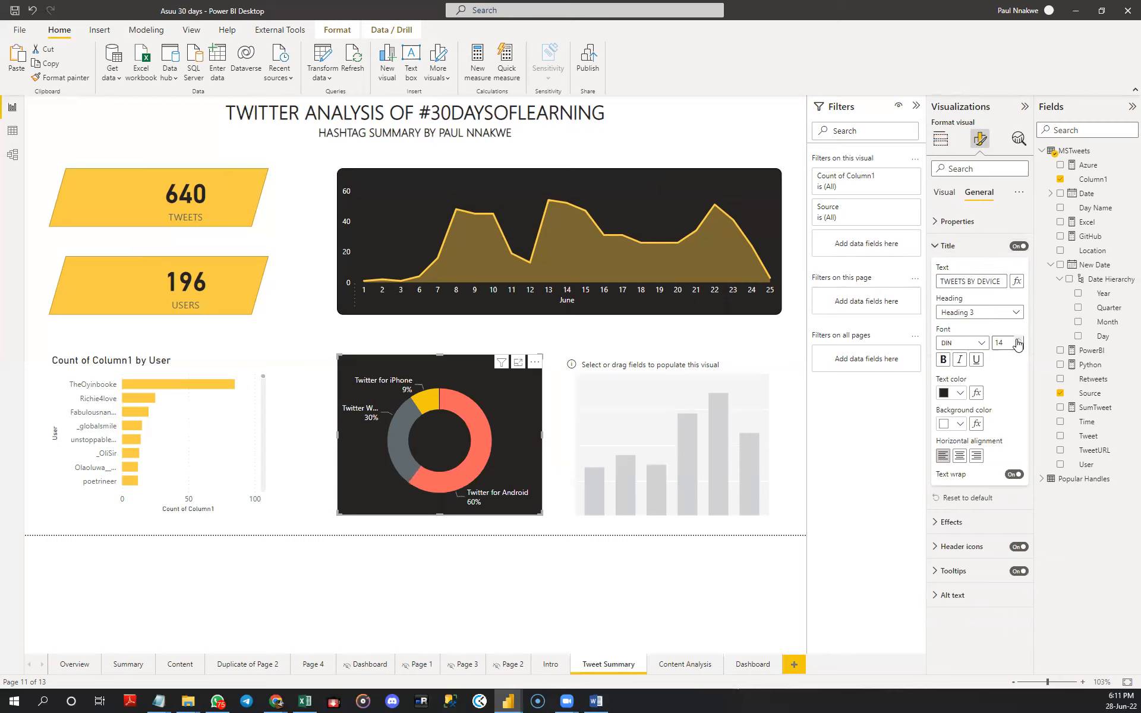
{"action": "left_click", "coordinate": [960, 393]}
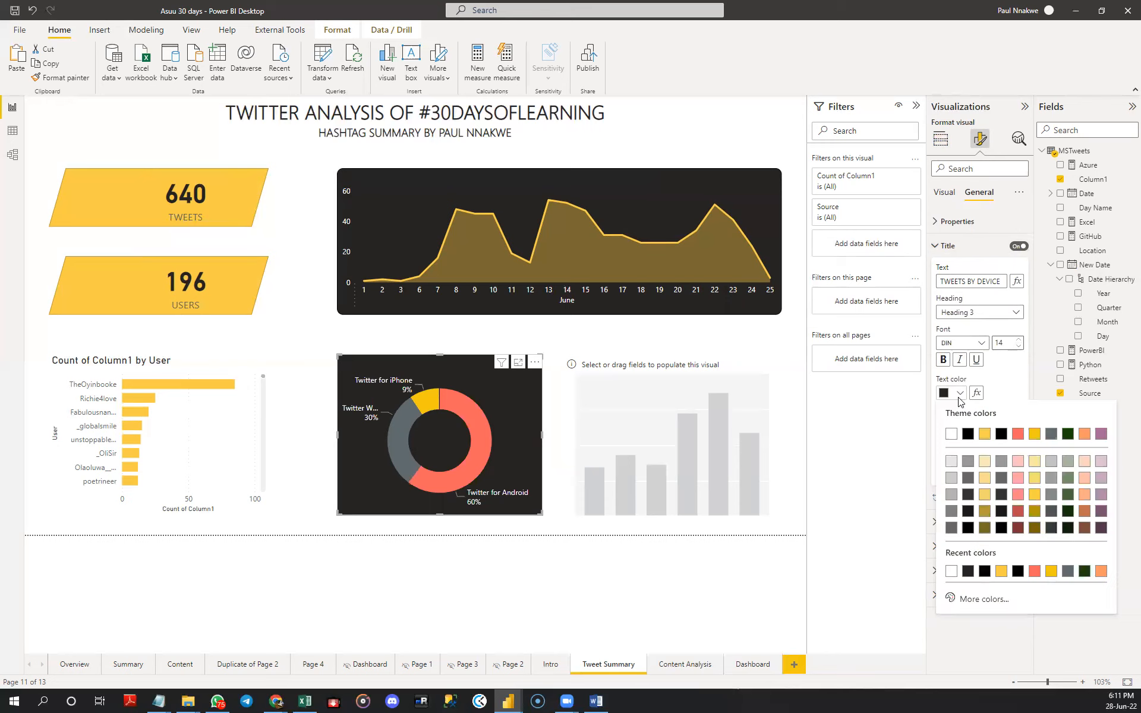
{"action": "left_click", "coordinate": [952, 433]}
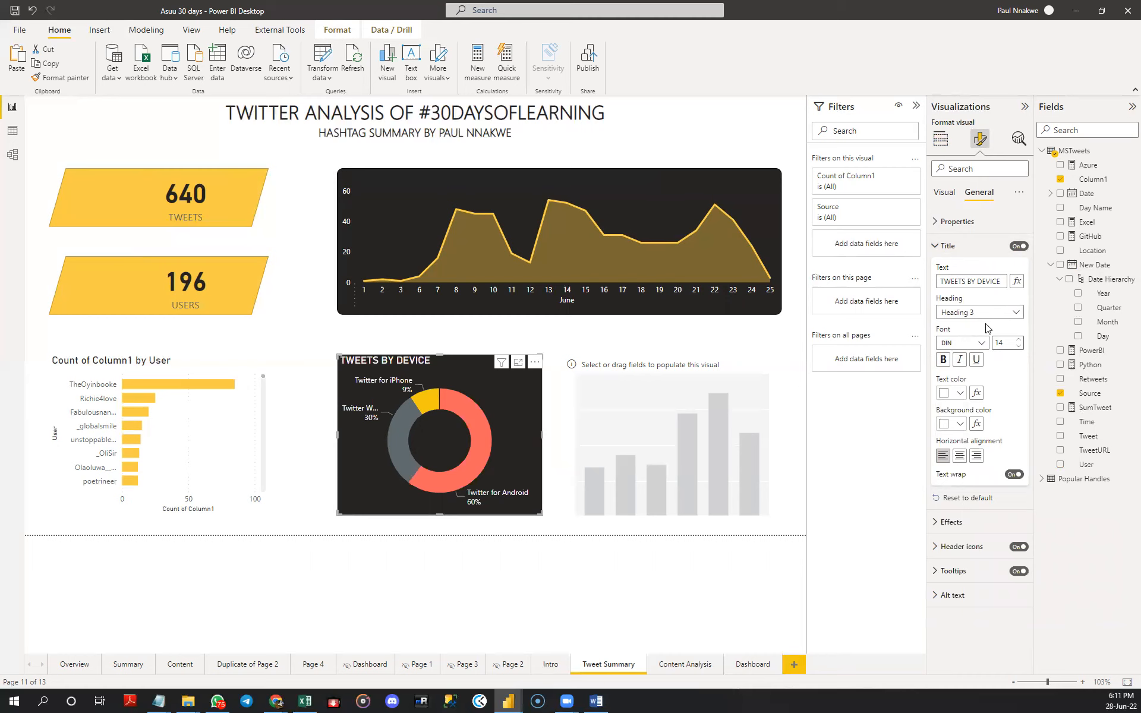
{"action": "left_click", "coordinate": [945, 361]}
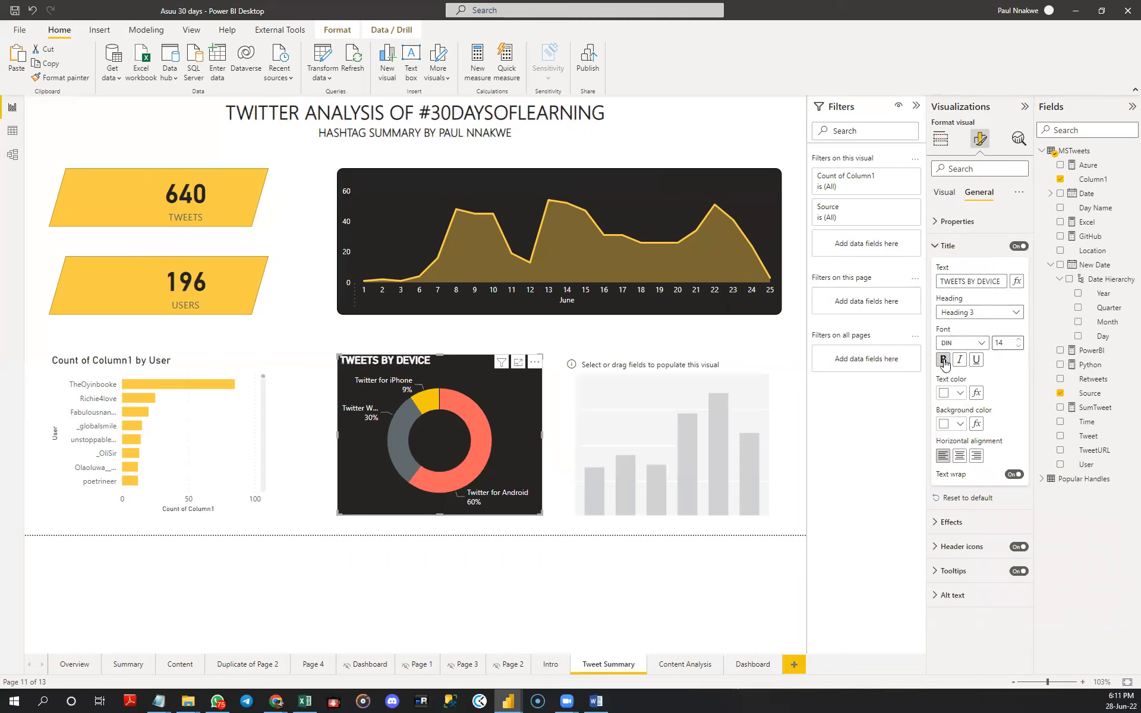
{"action": "left_click", "coordinate": [945, 361]}
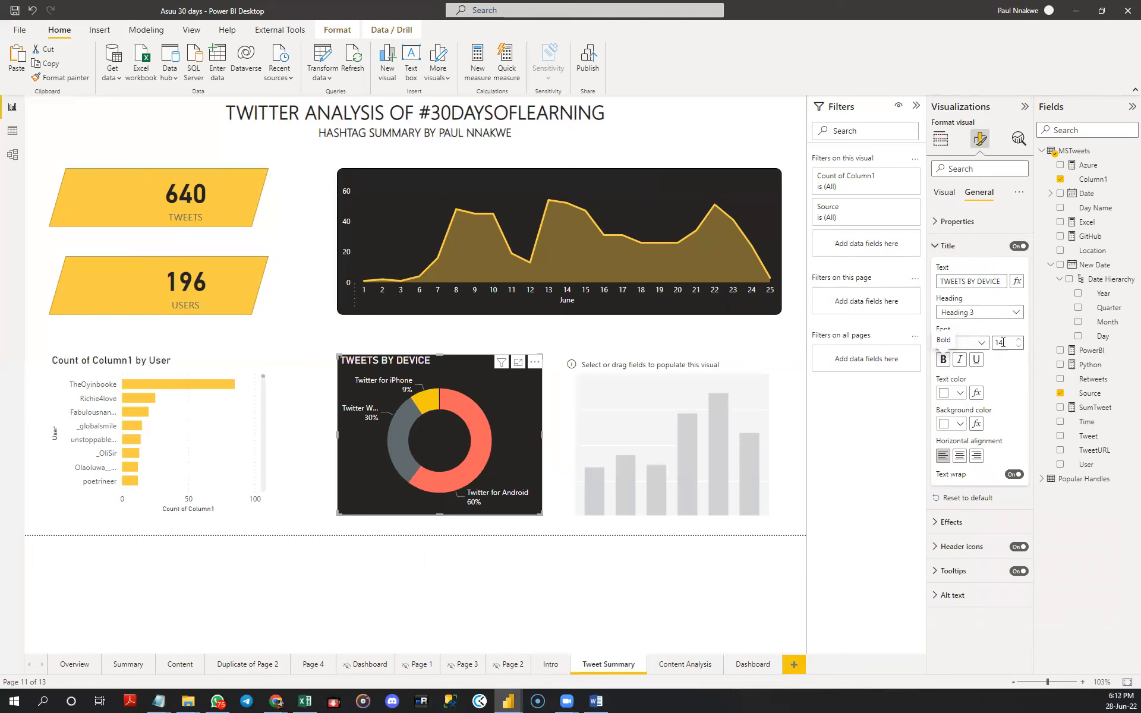
{"action": "left_click", "coordinate": [942, 240]}
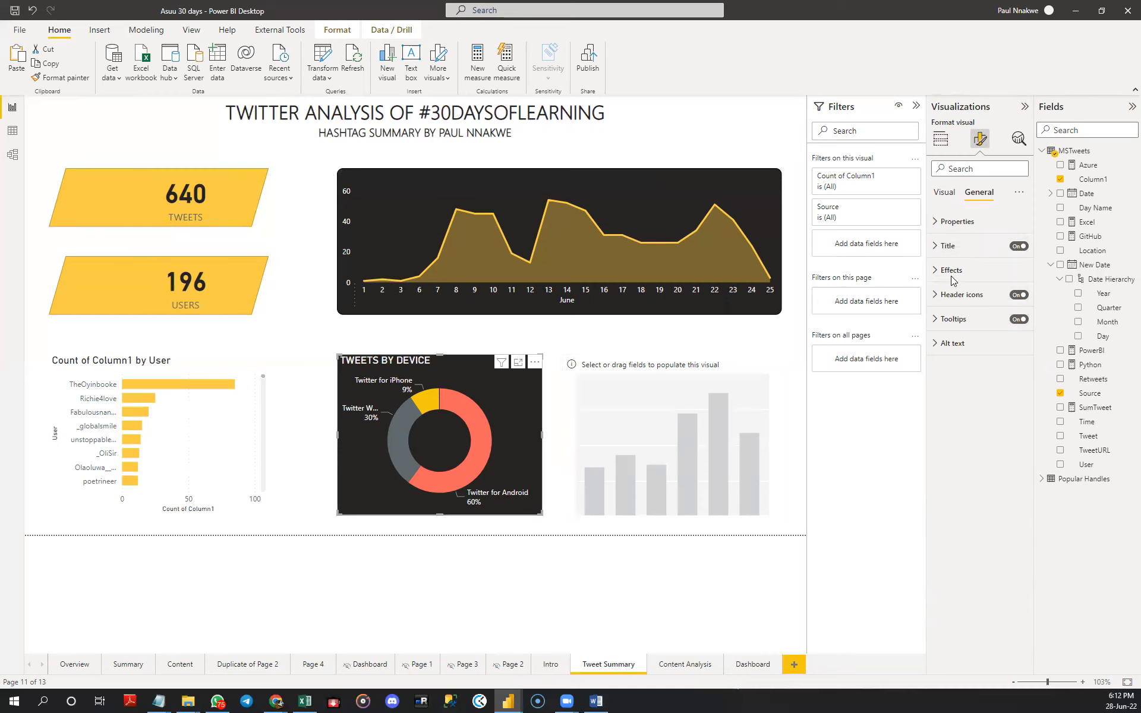
- Filter the donut chart's Source field to Twitter for Android, Twitter for iPhone and Twitter Web App only
{"action": "left_click", "coordinate": [944, 201]}
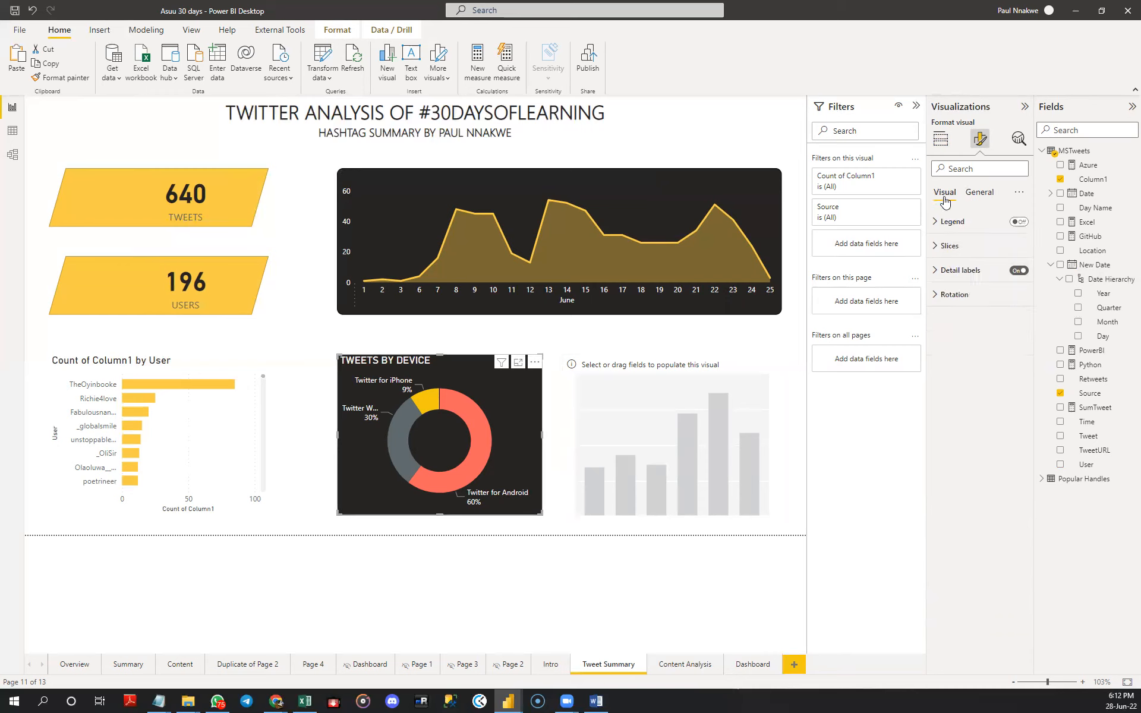
{"action": "left_click", "coordinate": [947, 248]}
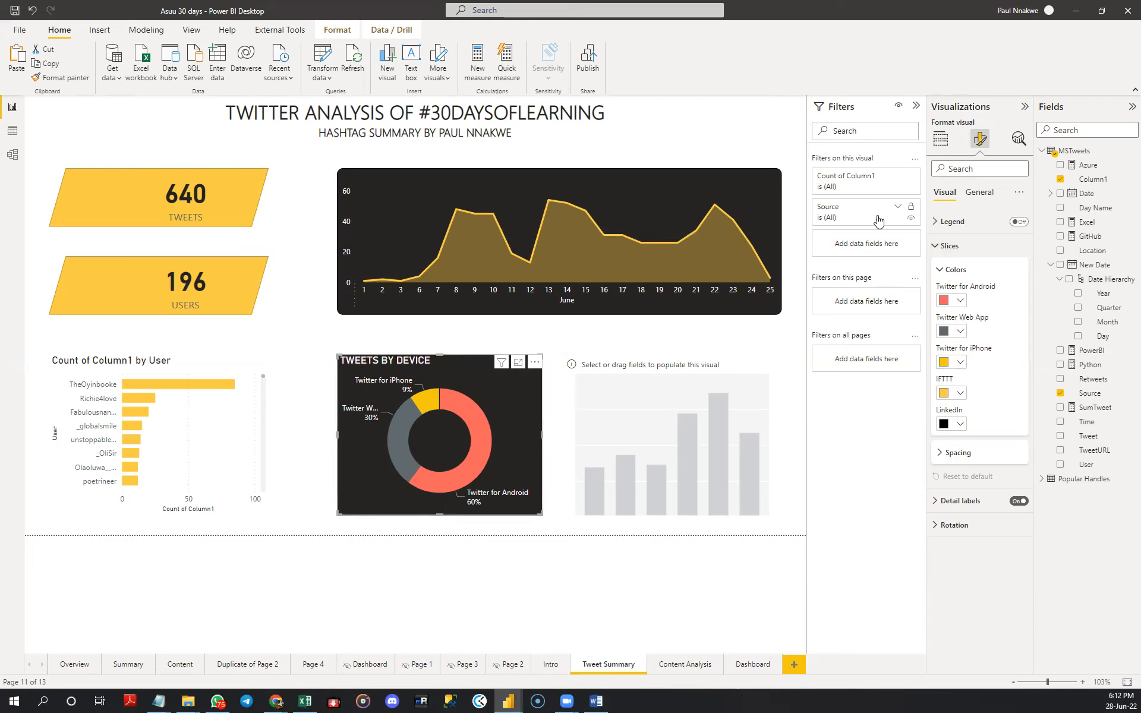
{"action": "left_click", "coordinate": [897, 209]}
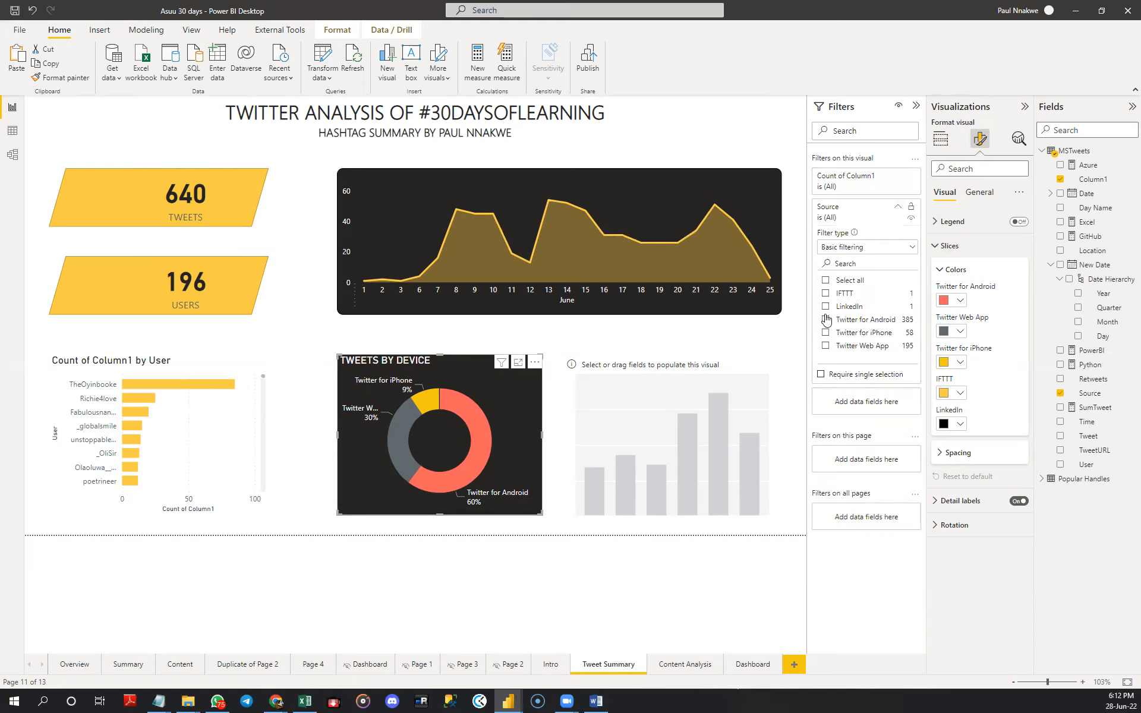
{"action": "left_click", "coordinate": [826, 320]}
{"action": "left_click", "coordinate": [825, 332]}
{"action": "left_click", "coordinate": [826, 346]}
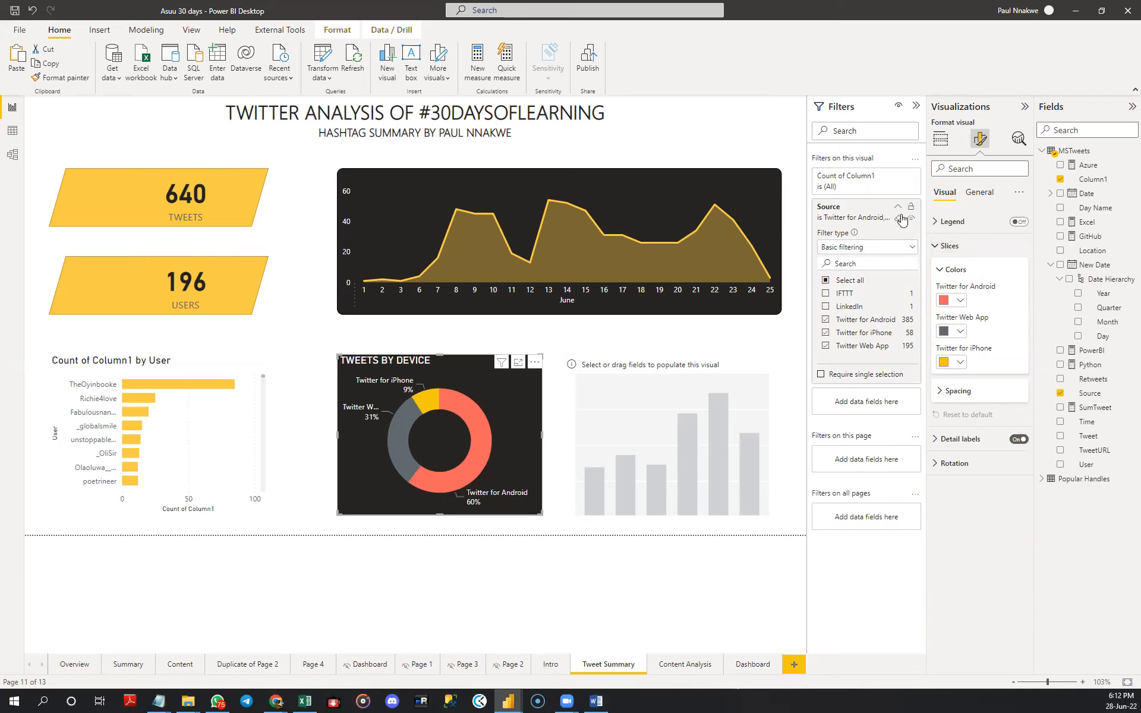
{"action": "left_click", "coordinate": [898, 209]}
- Colour the donut's Twitter for Android slice light yellow and its Twitter Web App slice dark gold
{"action": "left_click", "coordinate": [960, 301]}
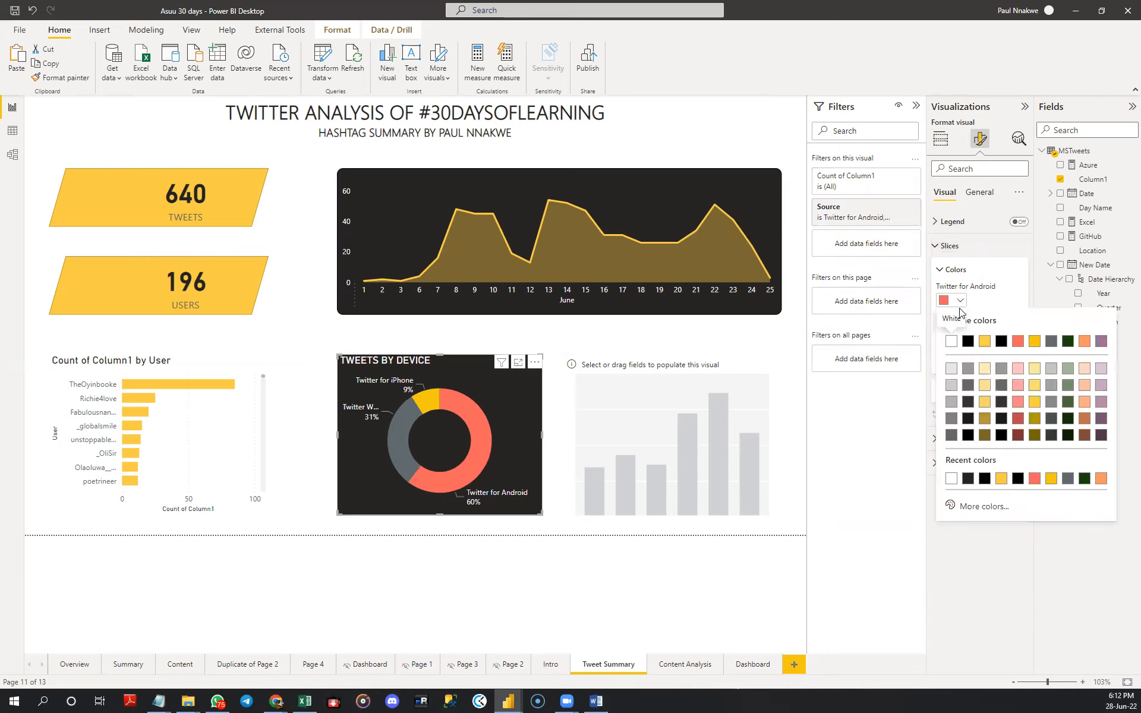
{"action": "left_click", "coordinate": [985, 402]}
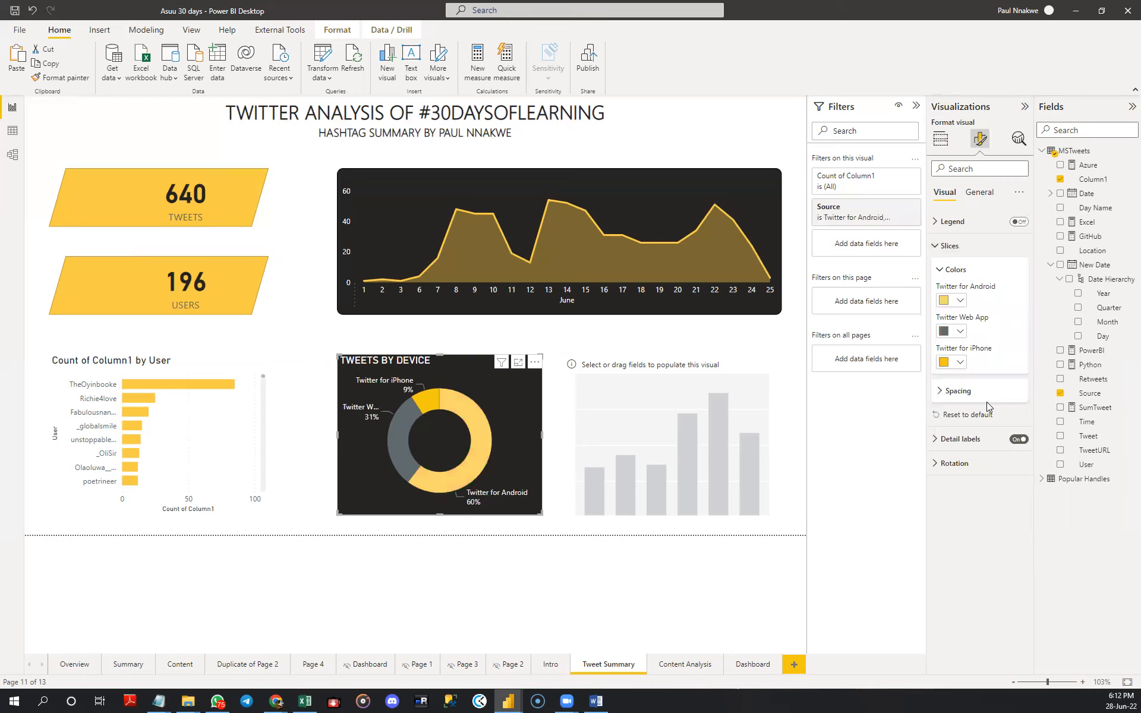
{"action": "left_click", "coordinate": [960, 332]}
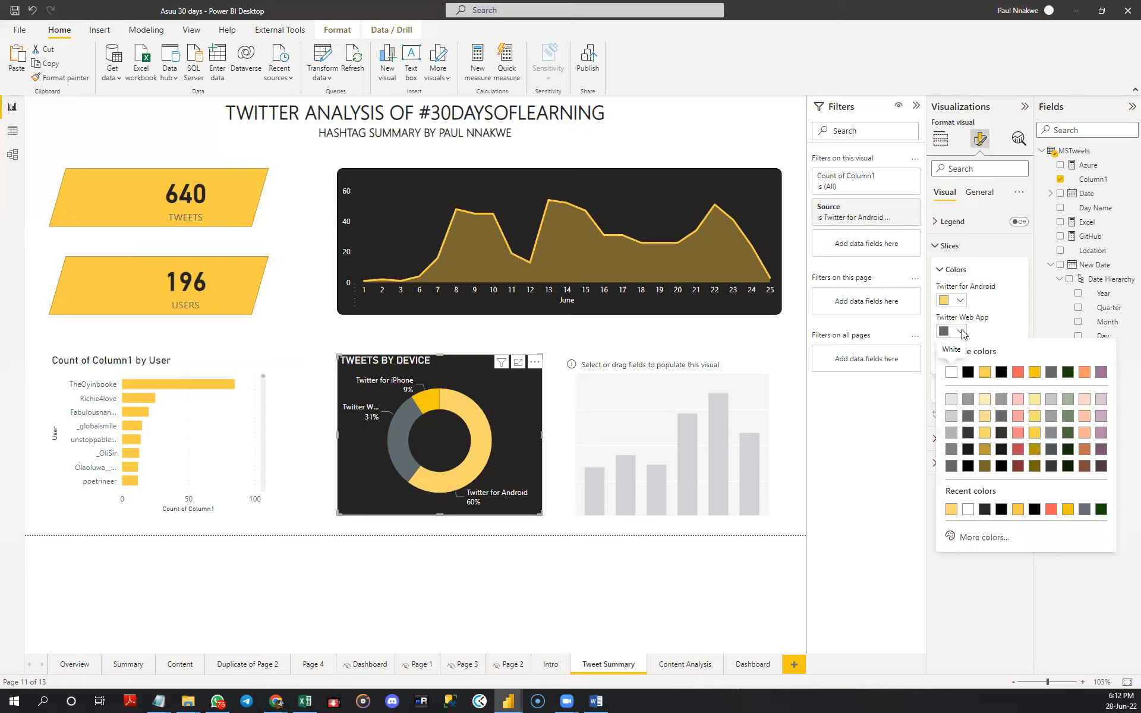
{"action": "left_click", "coordinate": [1035, 456]}
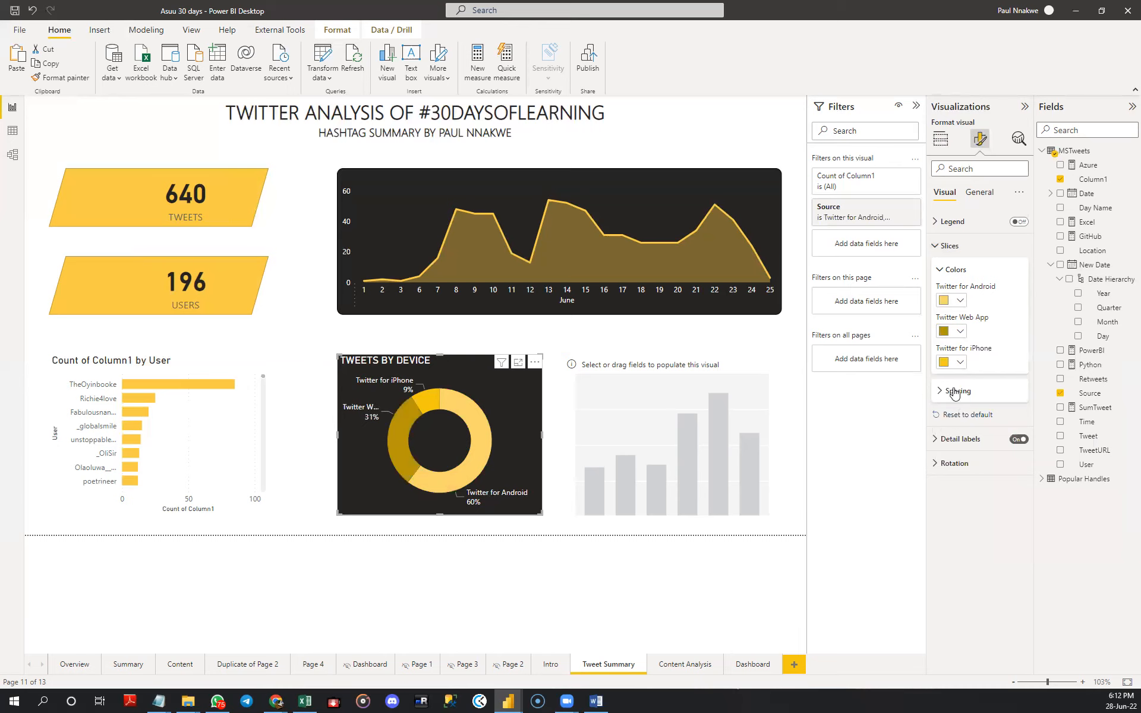
- Set the donut's Twitter for iPhone slice to the custom pale yellow #FEF2C1
{"action": "left_click", "coordinate": [960, 363]}
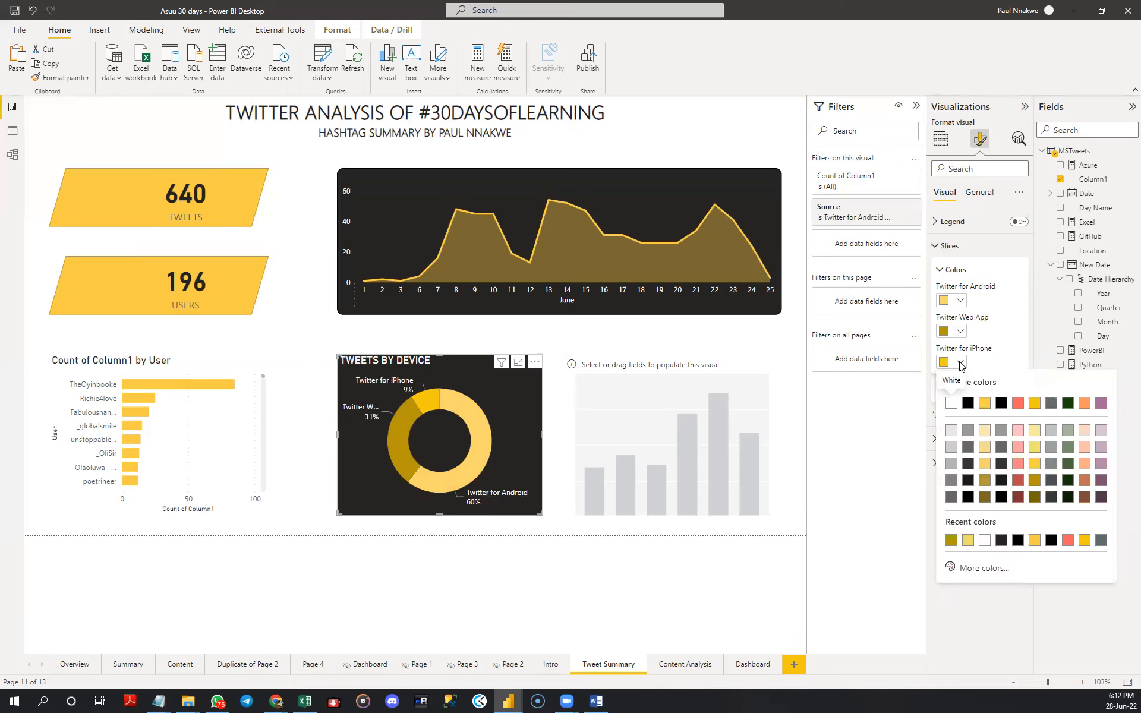
{"action": "left_click", "coordinate": [1035, 432]}
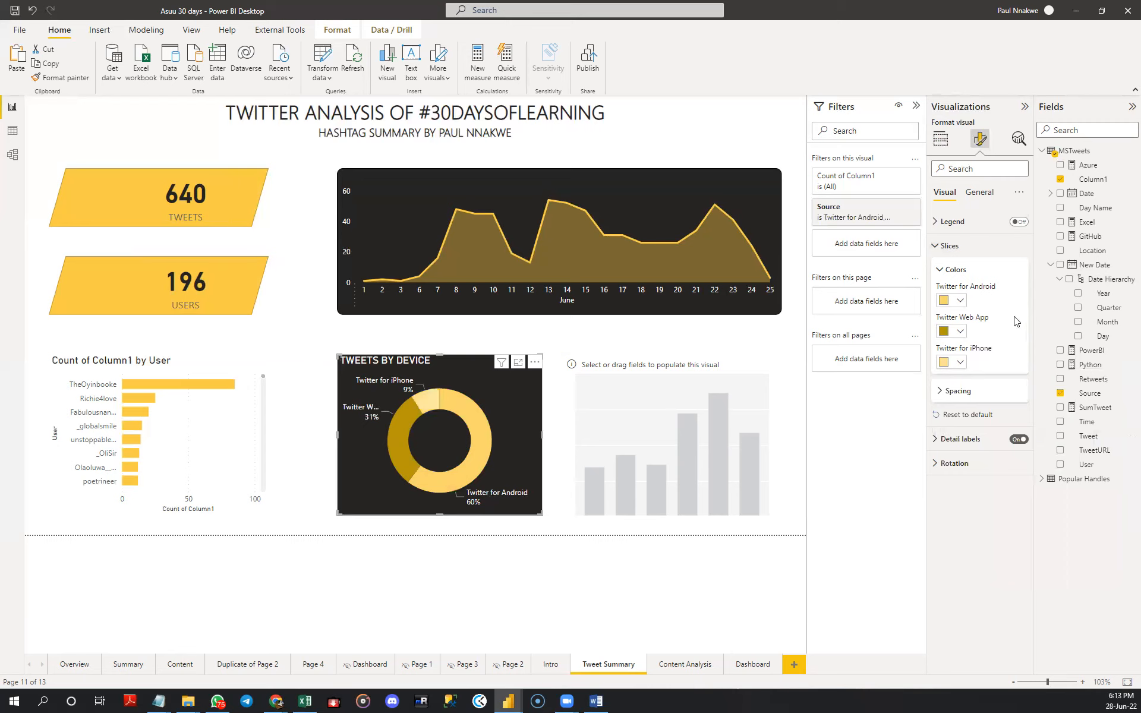
{"action": "left_click", "coordinate": [960, 362]}
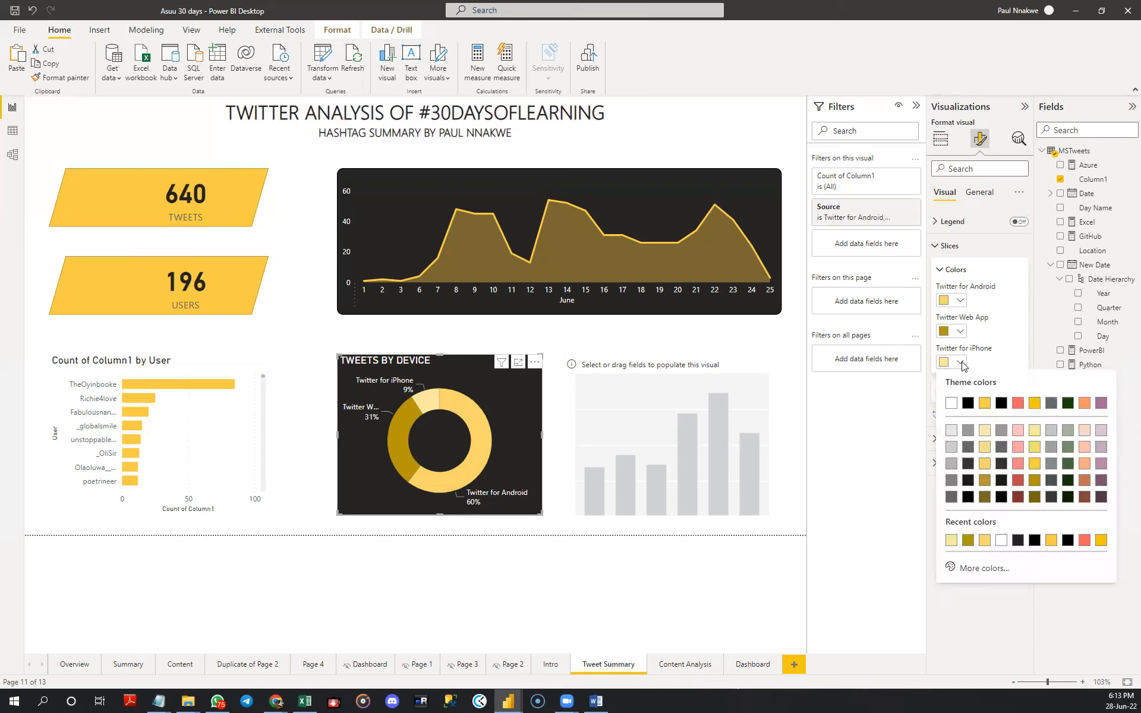
{"action": "left_click", "coordinate": [978, 569]}
{"action": "left_click", "coordinate": [983, 382]}
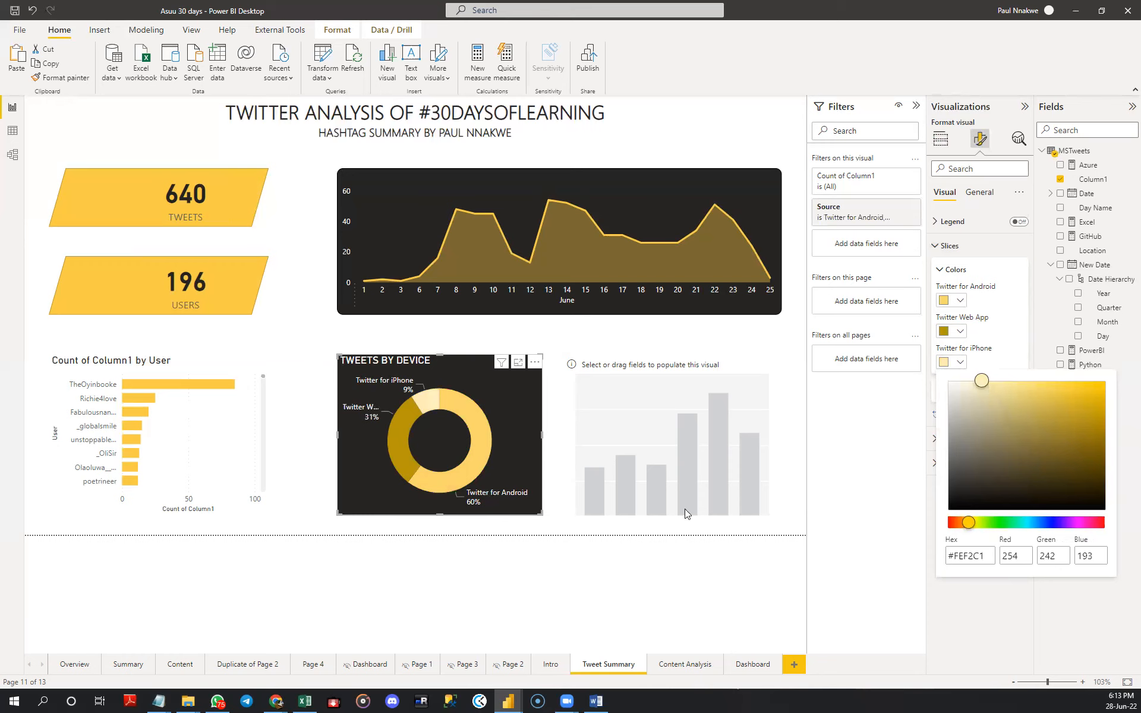
{"action": "left_click", "coordinate": [574, 551]}
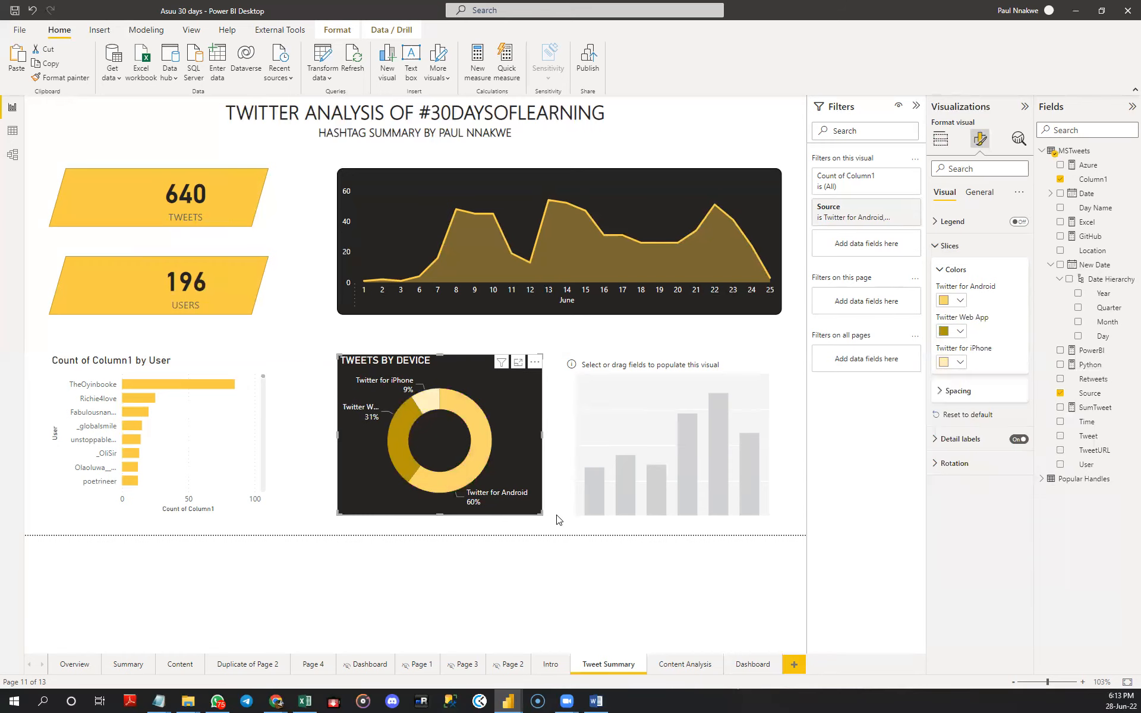
{"action": "left_click", "coordinate": [558, 520]}
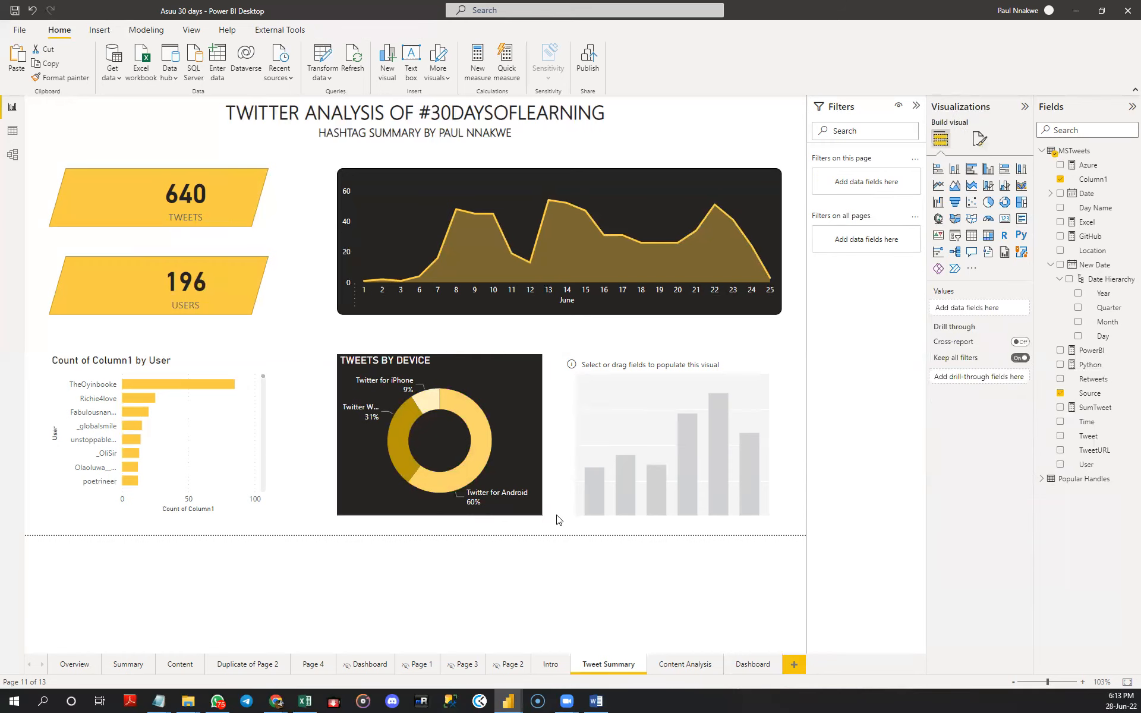
- Turn on the donut chart's visual border with 10 px rounded corners
{"action": "left_click", "coordinate": [519, 418]}
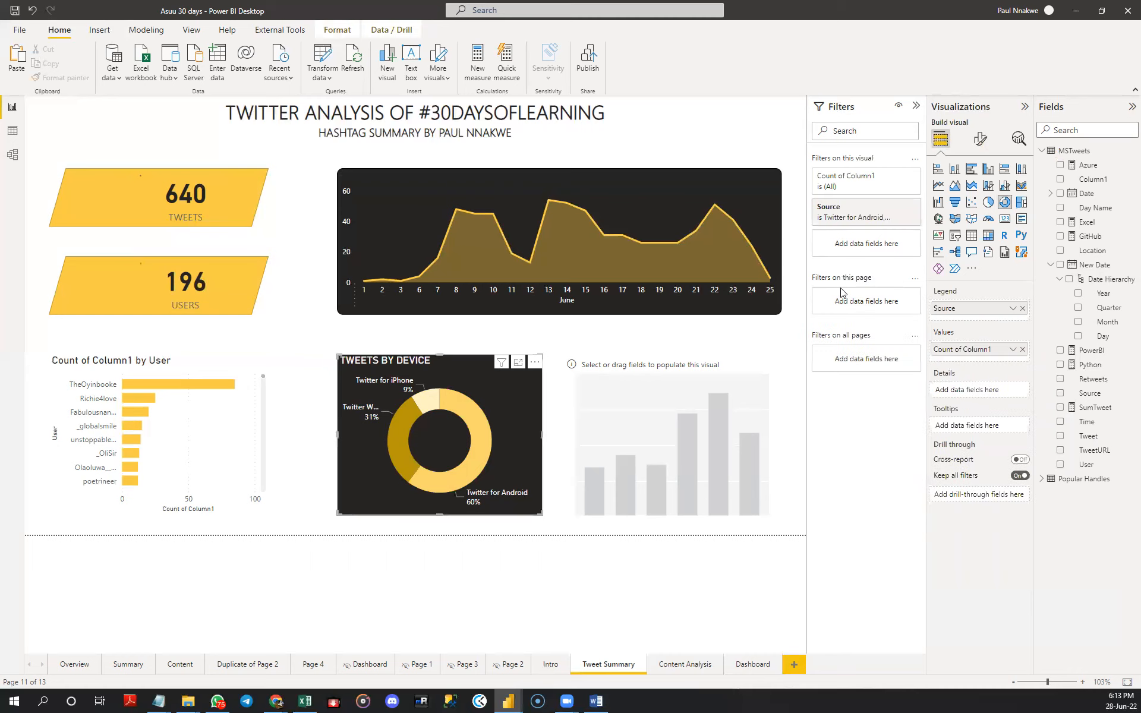
{"action": "left_click", "coordinate": [980, 139]}
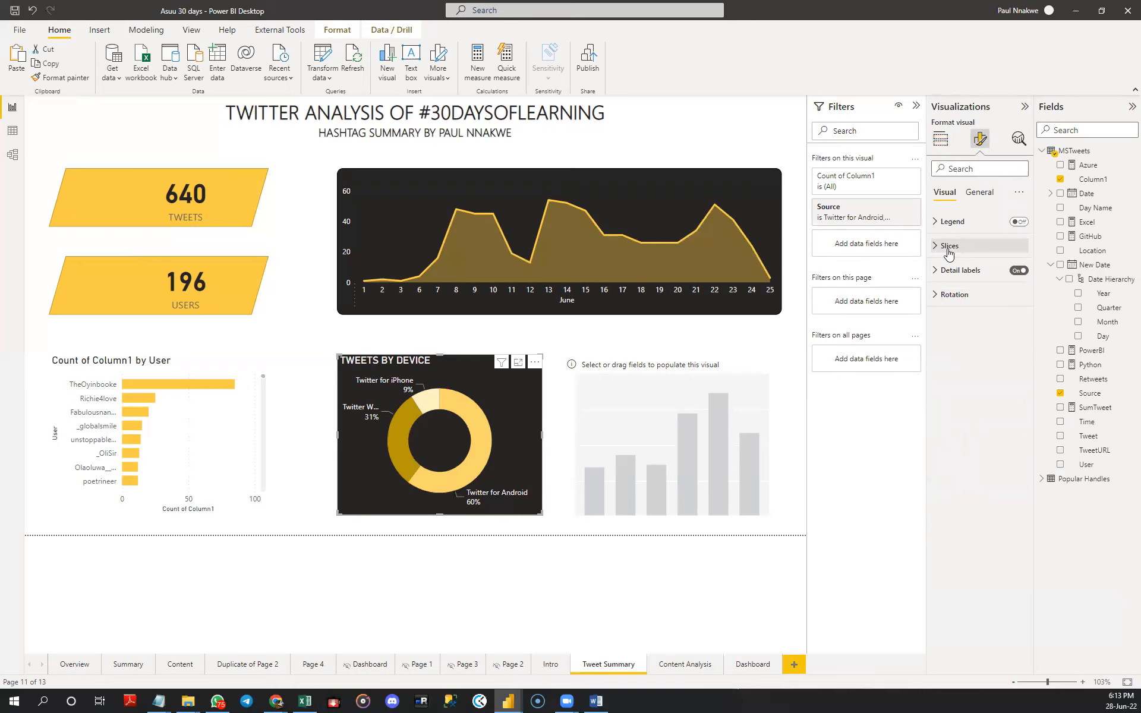
{"action": "left_click", "coordinate": [966, 198]}
{"action": "left_click", "coordinate": [948, 268]}
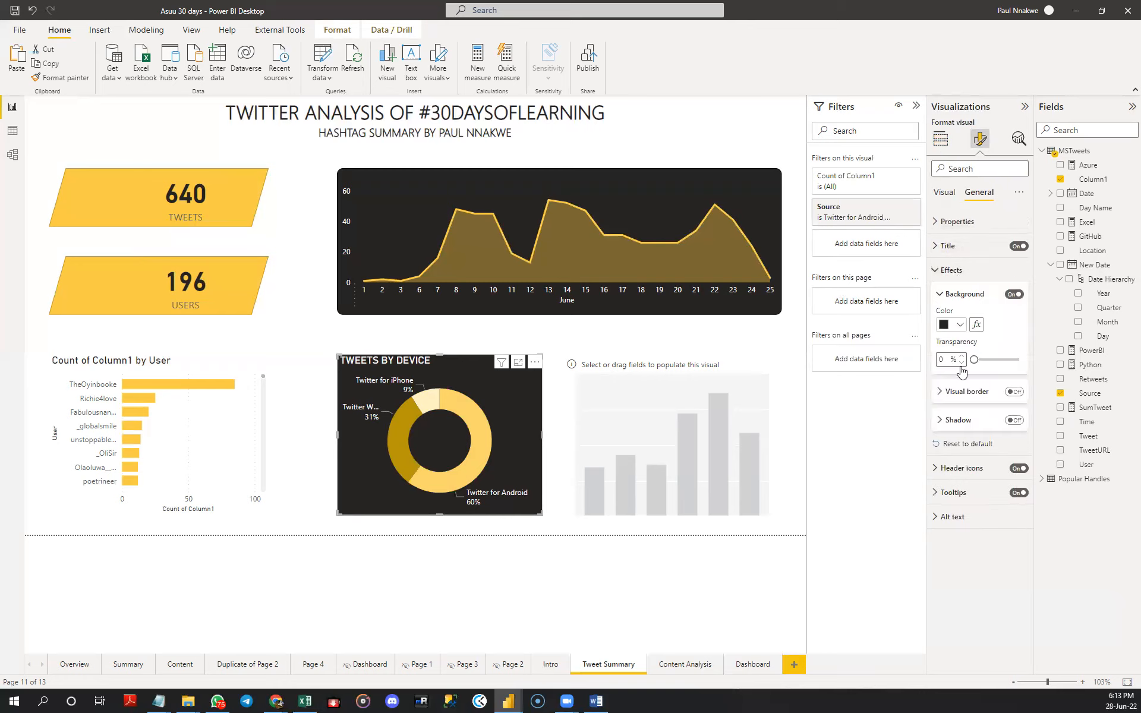
{"action": "left_click", "coordinate": [967, 390]}
{"action": "left_click", "coordinate": [1014, 392]}
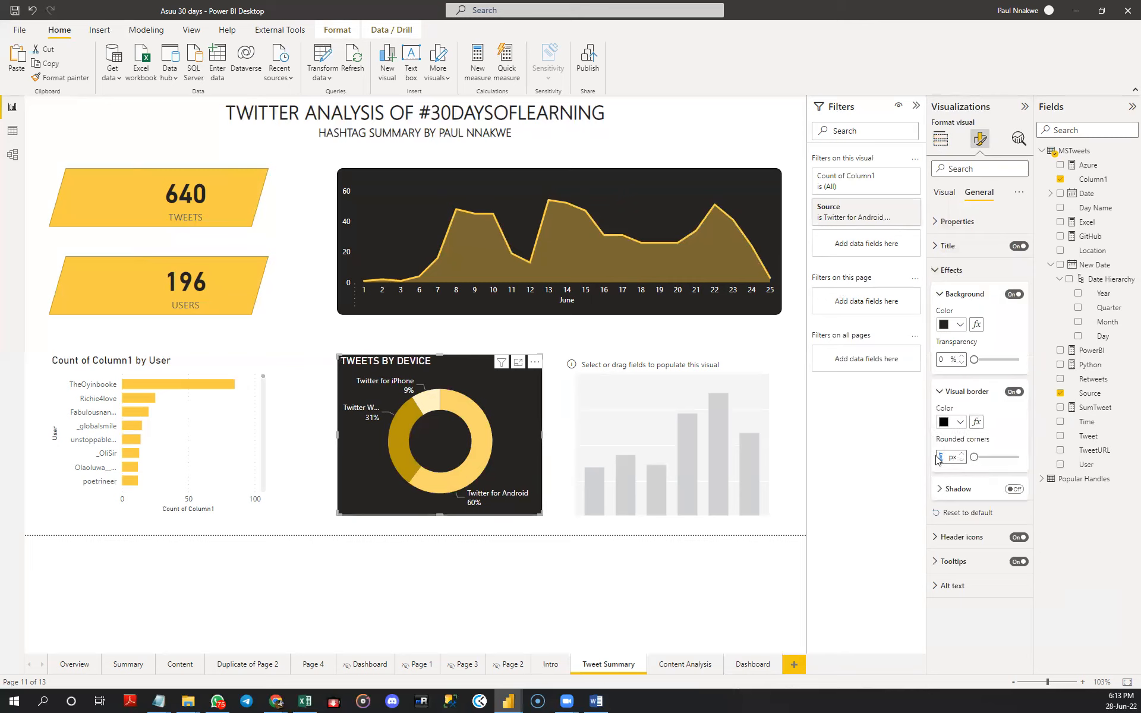
{"action": "type", "text": "10"}
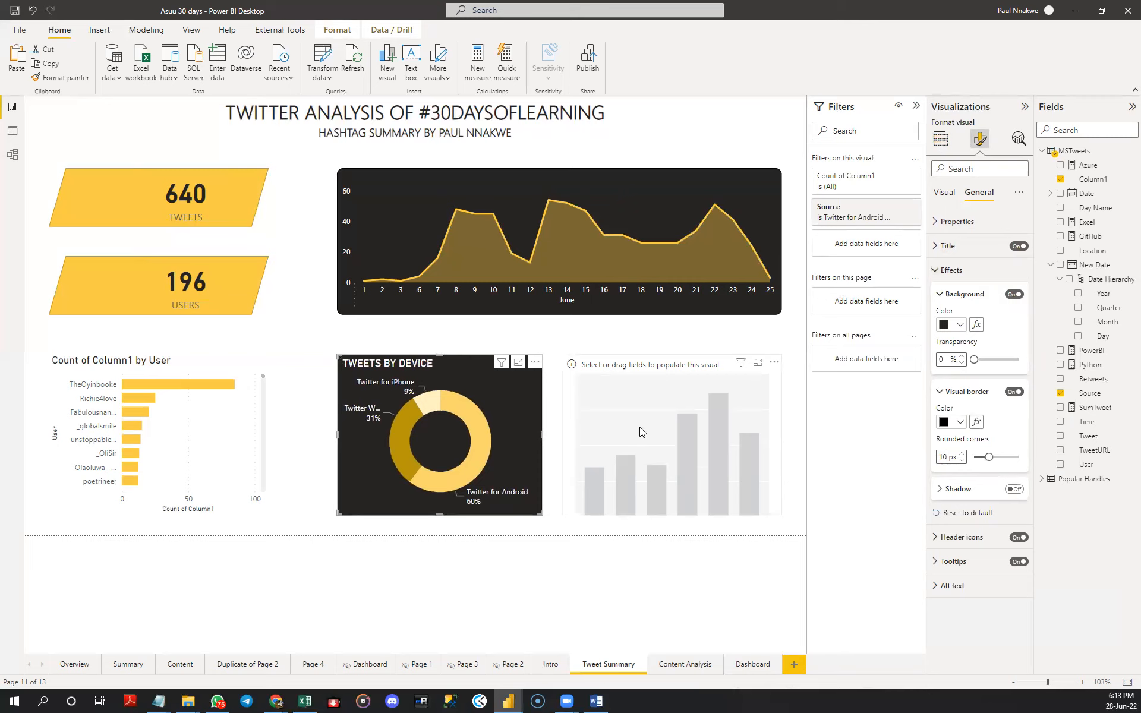
- Populate the empty column chart with Day Name on the X-axis and the count of Column1 on the Y-axis
{"action": "left_click", "coordinate": [625, 422]}
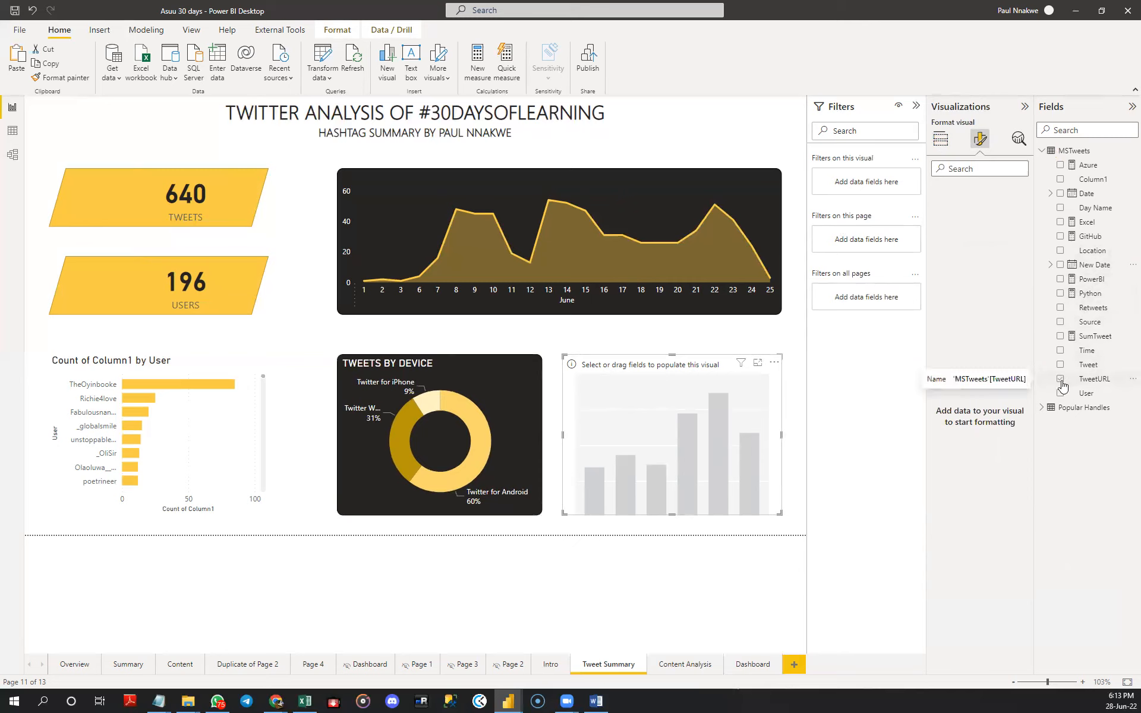
{"action": "left_click", "coordinate": [1061, 209]}
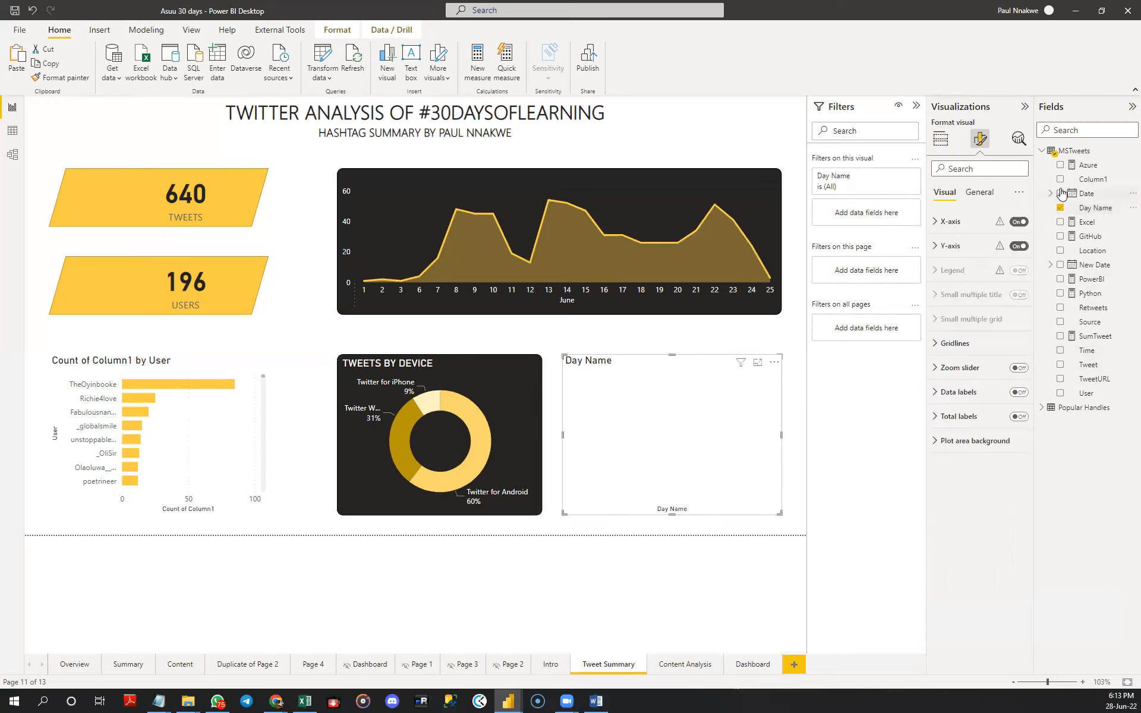
{"action": "left_click_drag", "start_coordinate": [1079, 180], "coordinate": [1058, 182]}
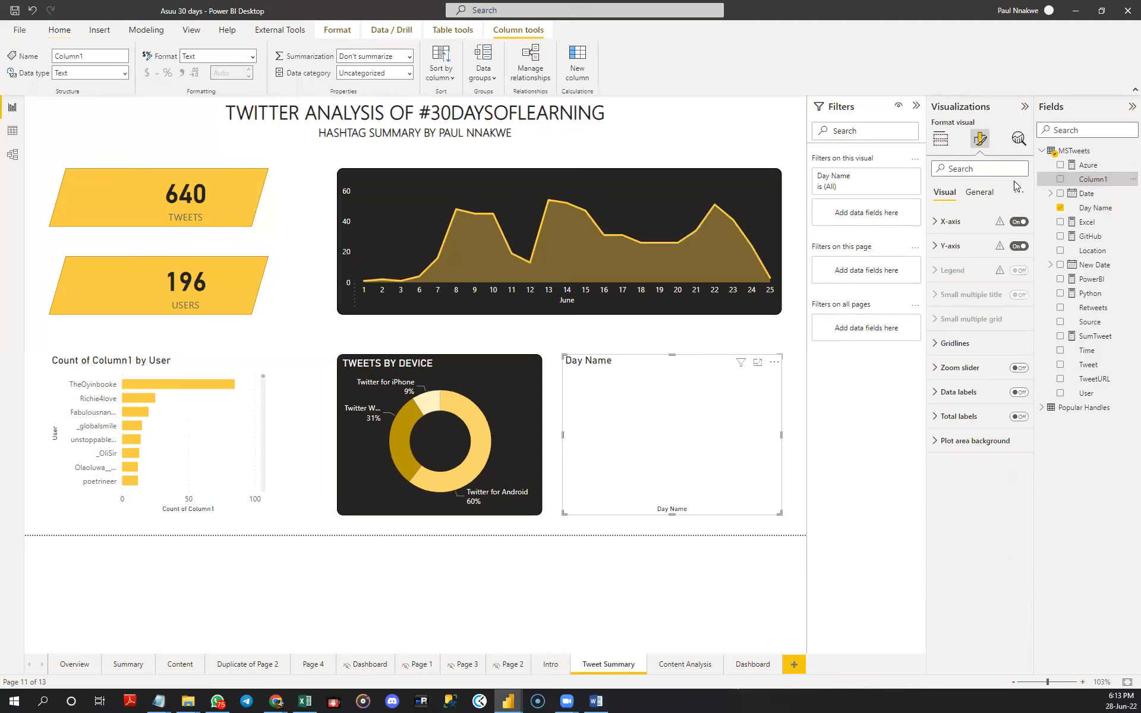
{"action": "left_click", "coordinate": [1060, 179]}
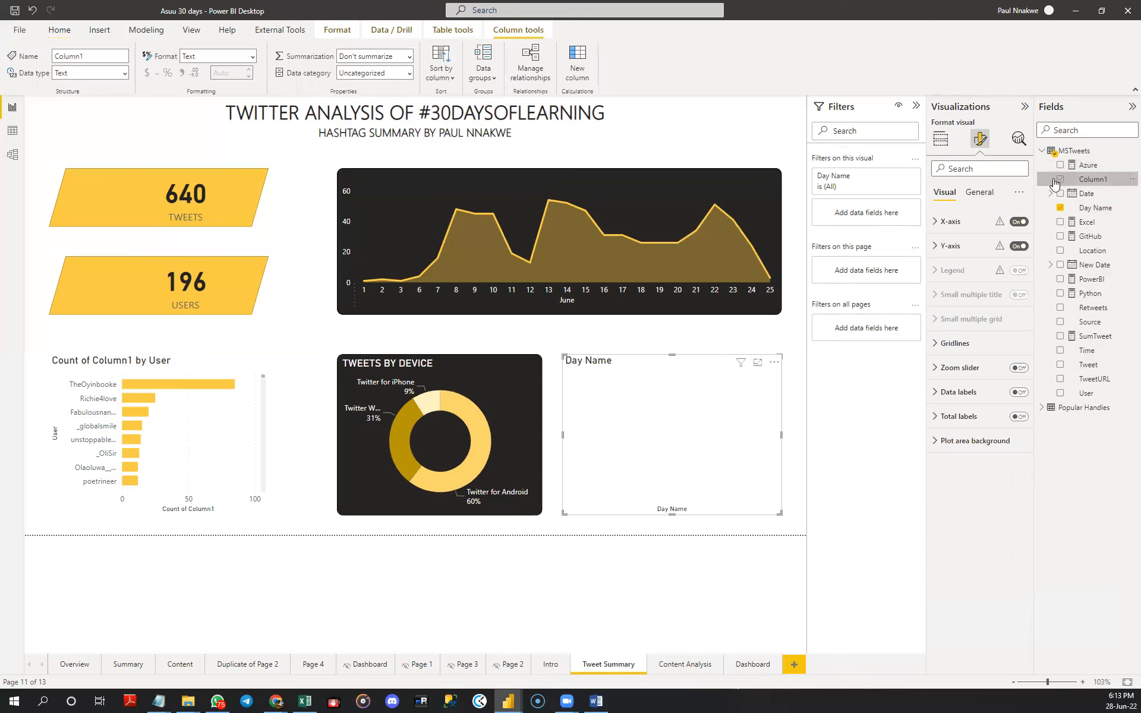
{"action": "left_click", "coordinate": [939, 140]}
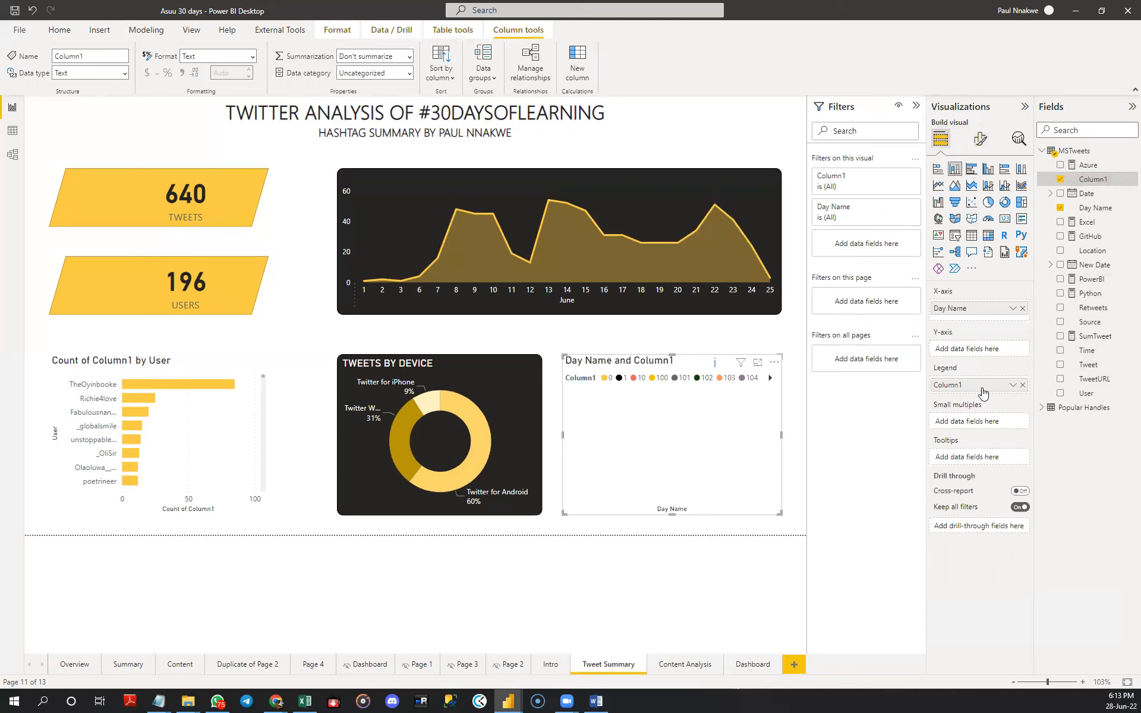
{"action": "left_click_drag", "start_coordinate": [981, 356], "coordinate": [980, 351]}
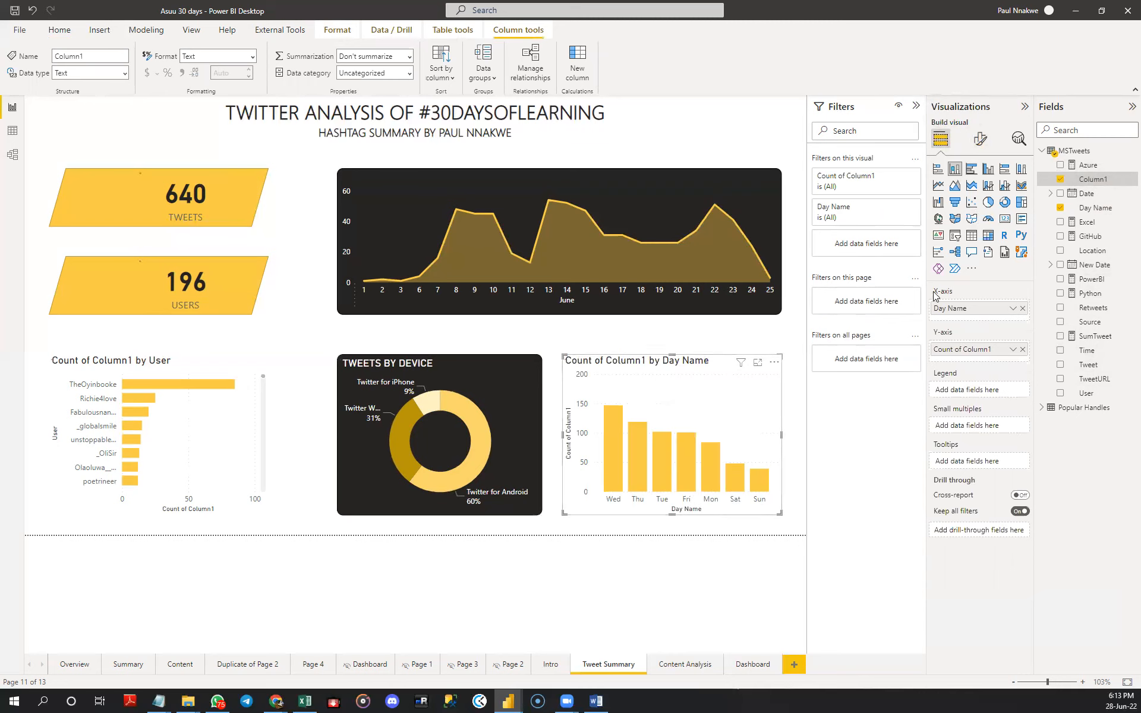
- Set the Day Name column chart's background to the dark charcoal used on the other charts
{"action": "left_click", "coordinate": [980, 140]}
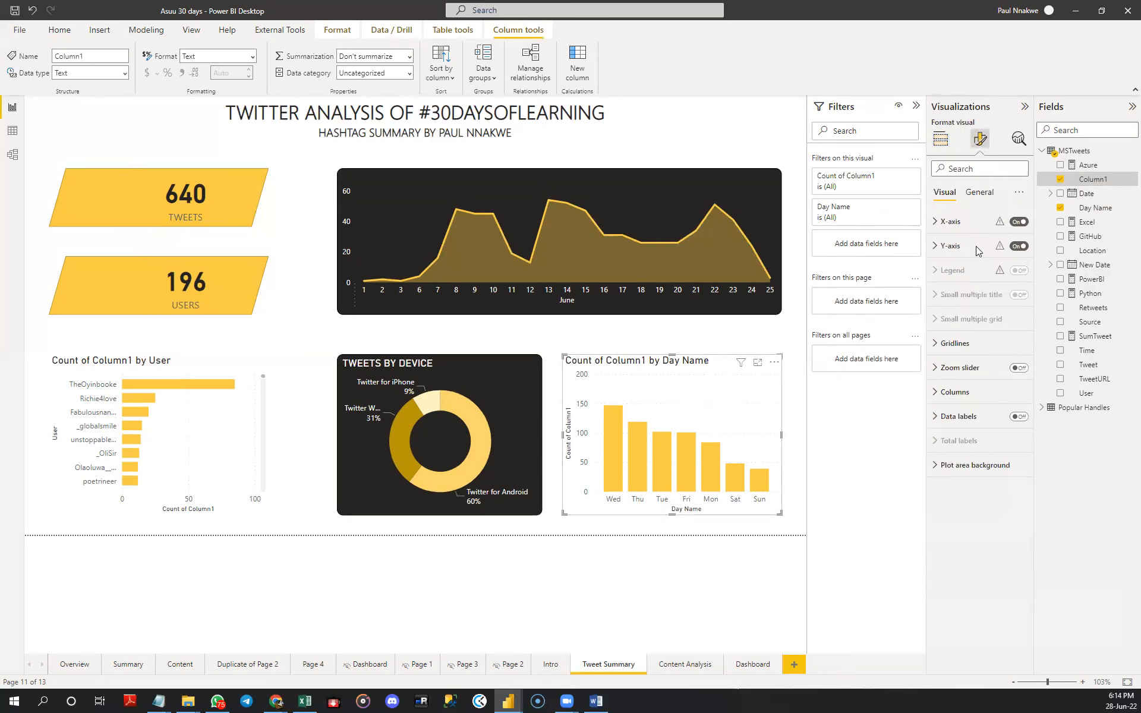
{"action": "left_click", "coordinate": [978, 192]}
{"action": "left_click", "coordinate": [950, 272]}
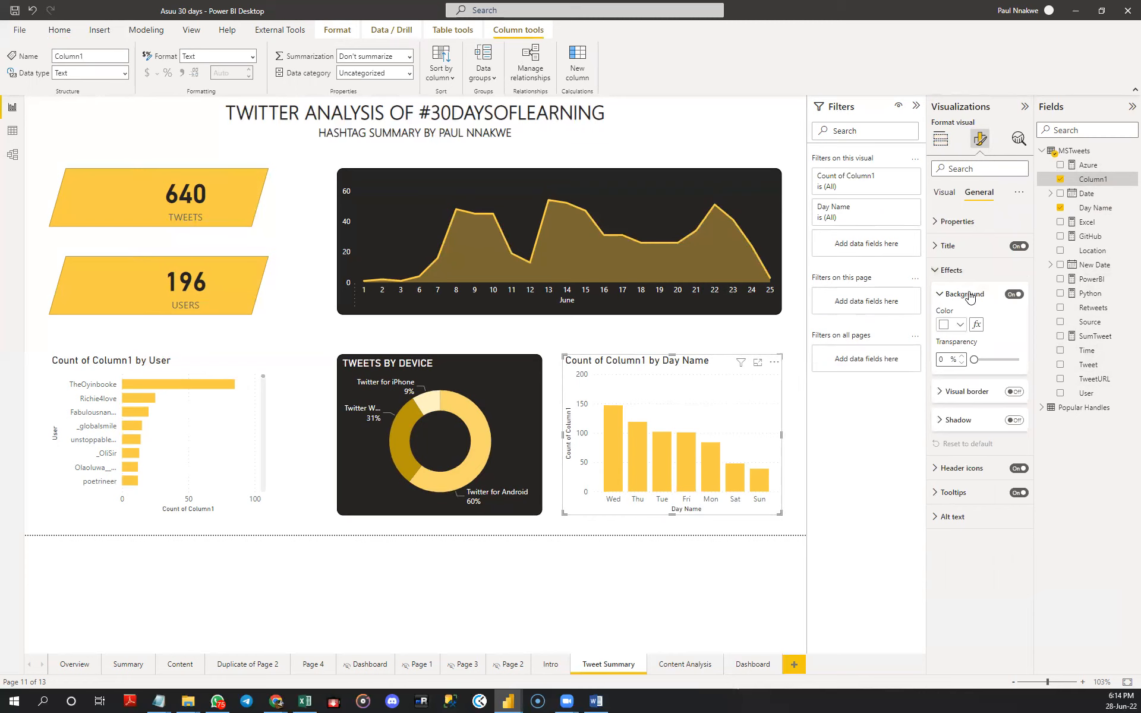
{"action": "left_click", "coordinate": [960, 326]}
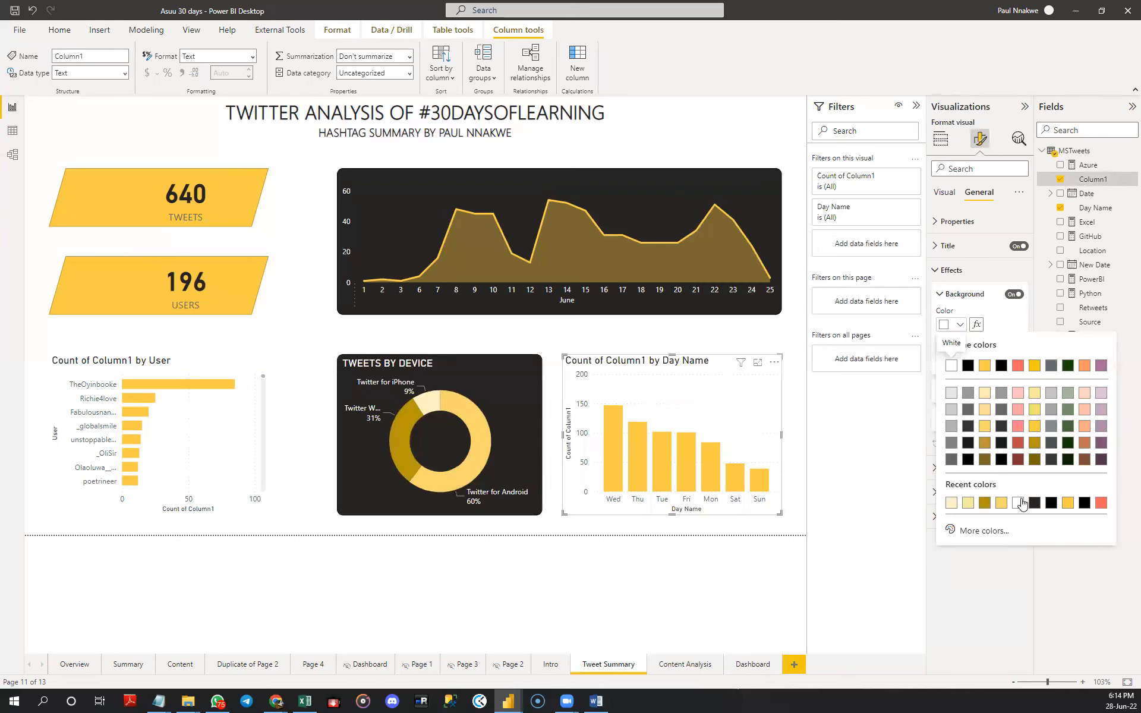
{"action": "left_click", "coordinate": [1034, 503]}
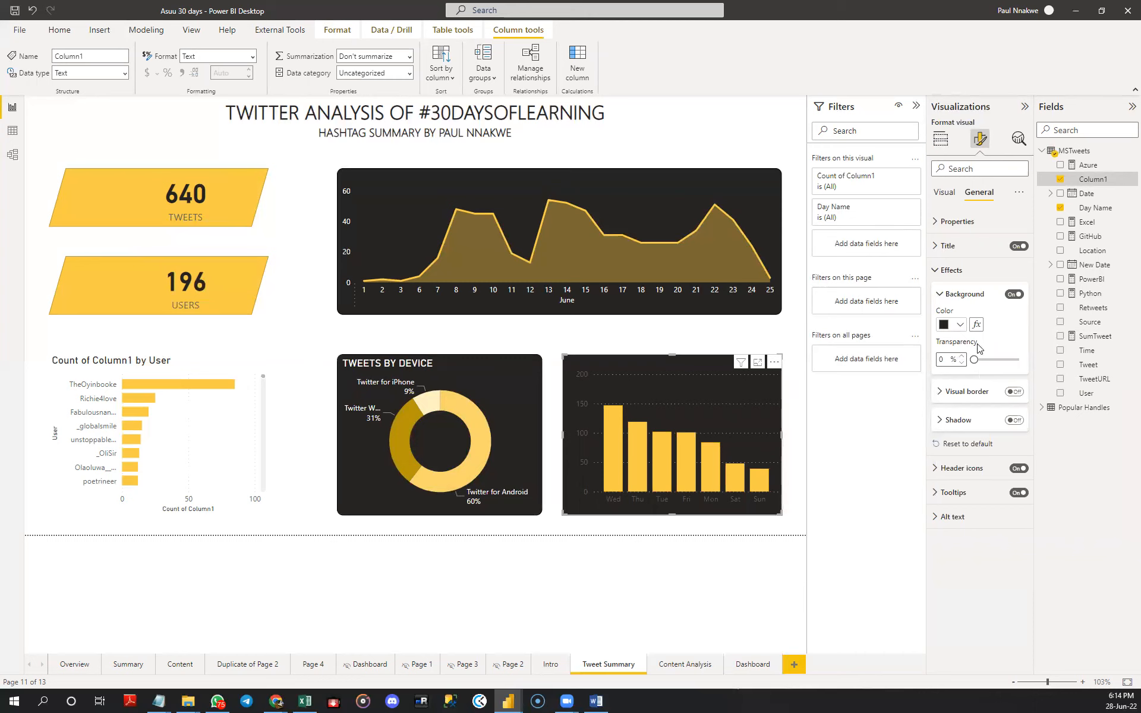
{"action": "left_click", "coordinate": [945, 270]}
- Colour the column chart's X-axis labels white and turn off the X-axis title
{"action": "left_click", "coordinate": [944, 192]}
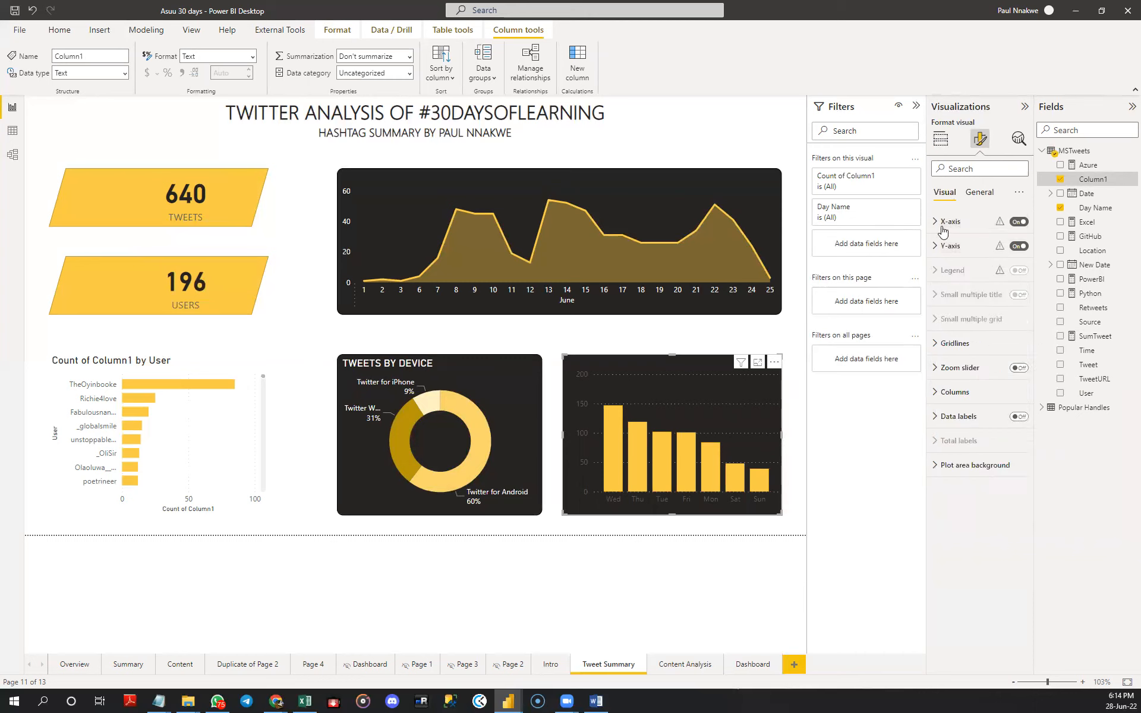
{"action": "left_click", "coordinate": [945, 222]}
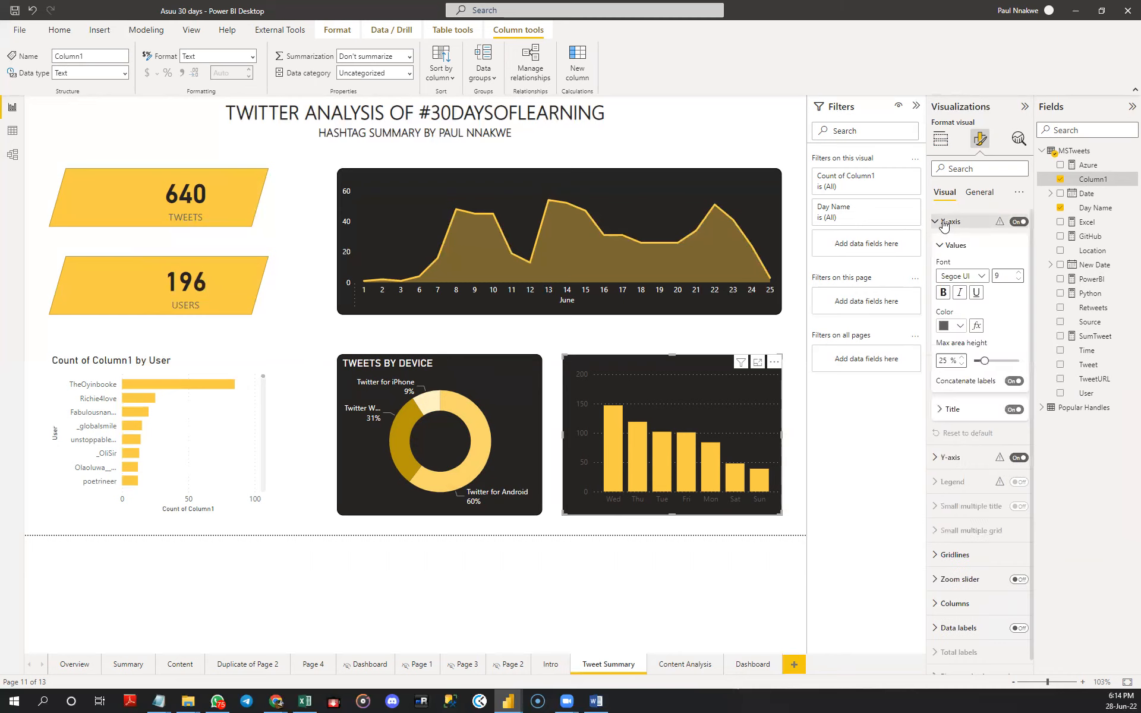
{"action": "left_click", "coordinate": [955, 328]}
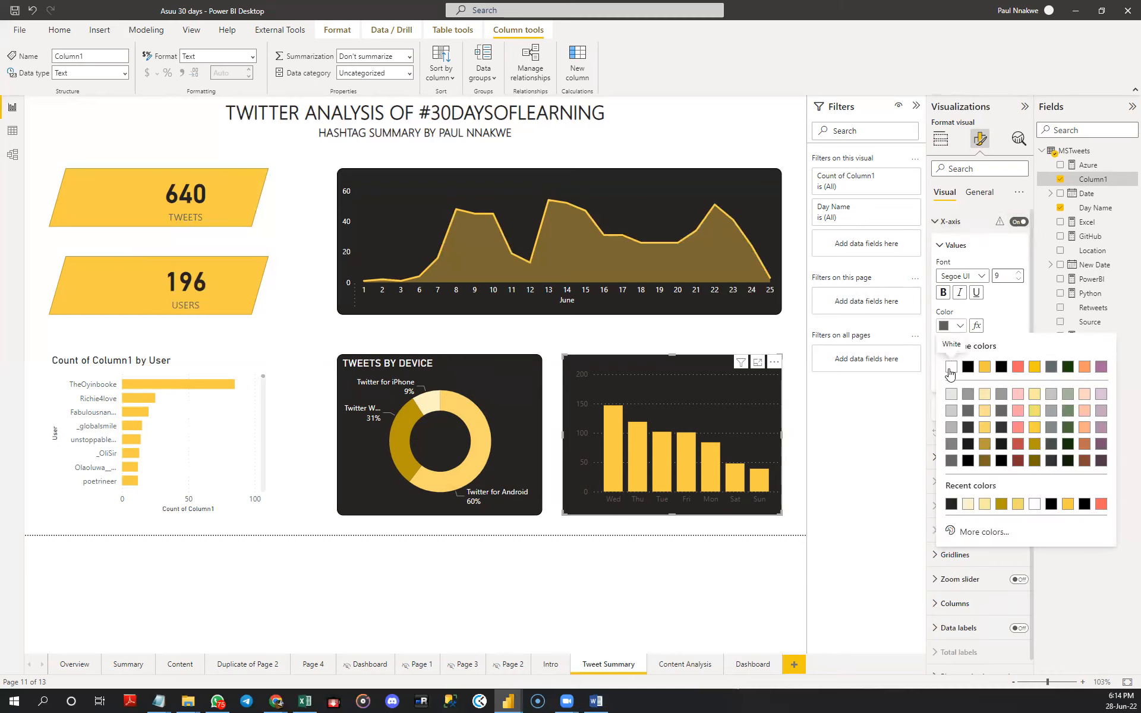
{"action": "left_click", "coordinate": [951, 367]}
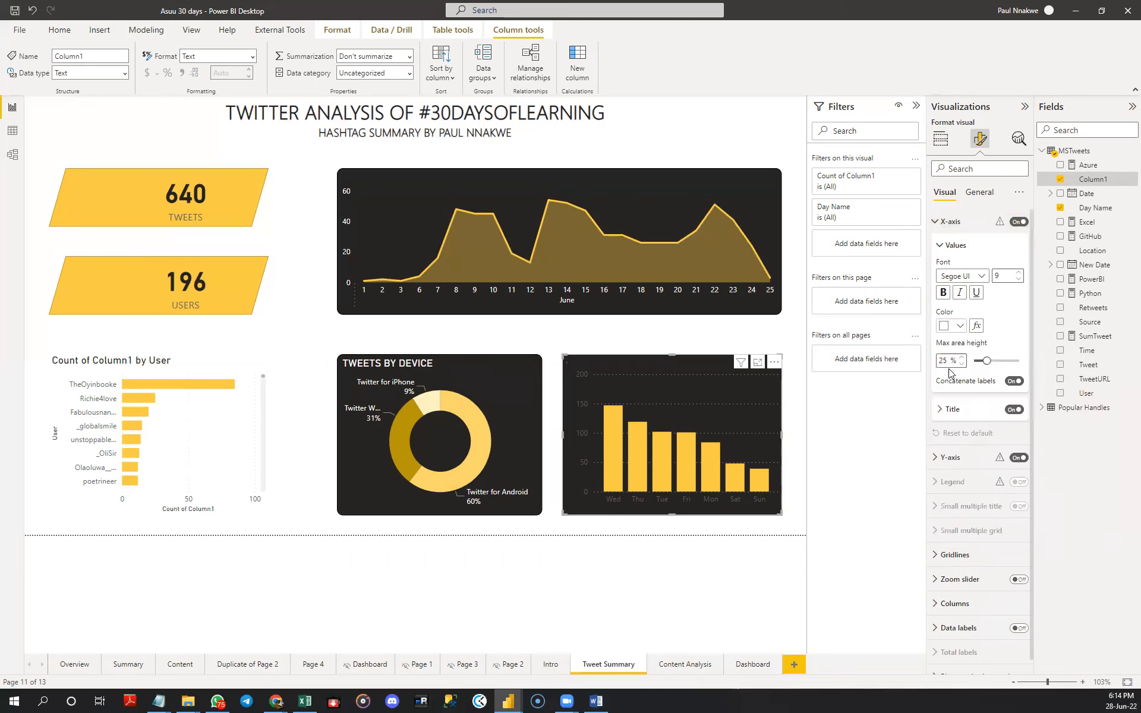
{"action": "left_click", "coordinate": [939, 246]}
{"action": "left_click", "coordinate": [940, 246]}
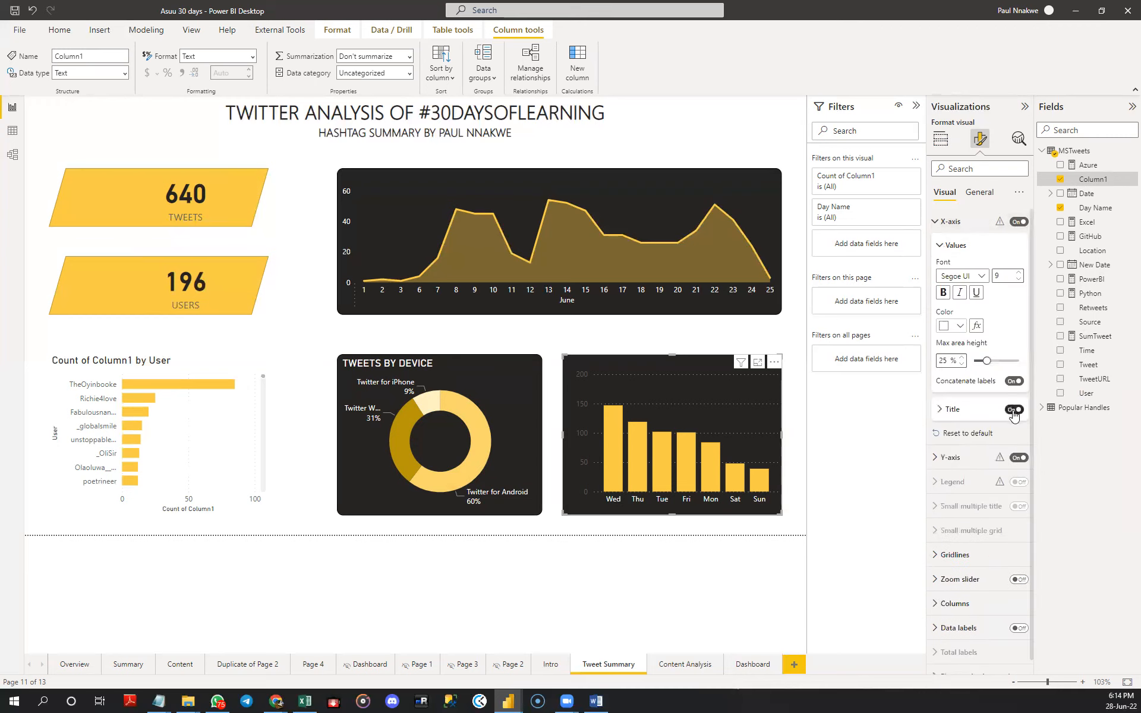
{"action": "left_click", "coordinate": [937, 224]}
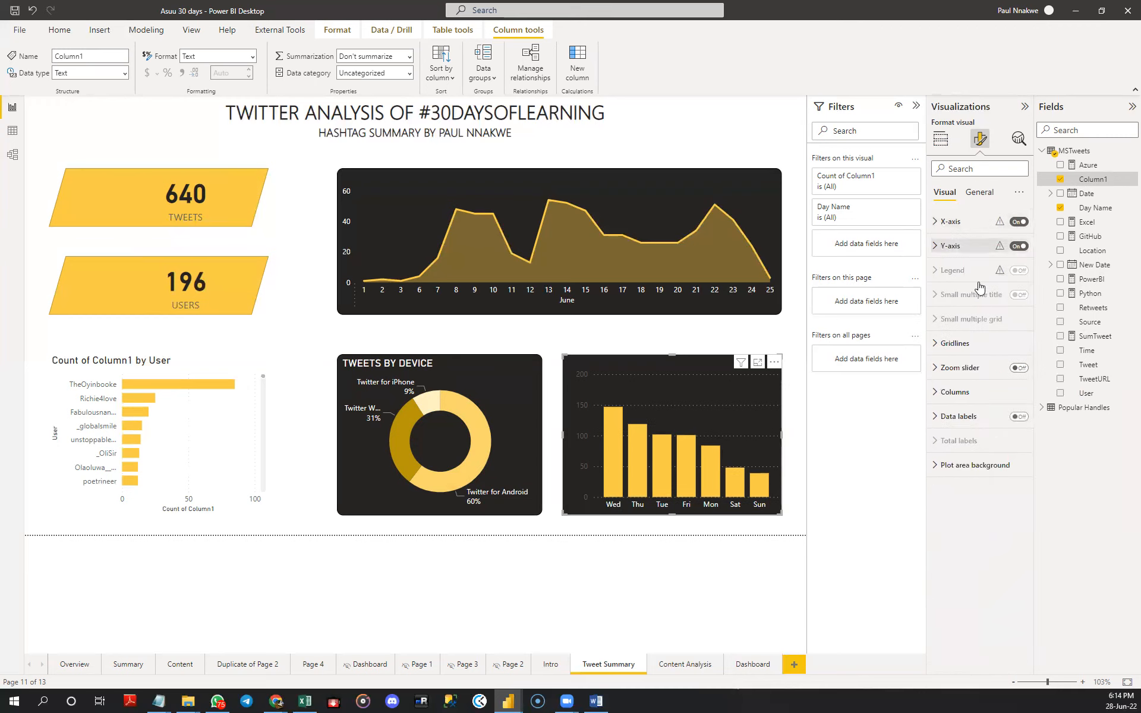
- Turn off the column chart's Y-axis title and colour its Y-axis values white
{"action": "left_click", "coordinate": [950, 245]}
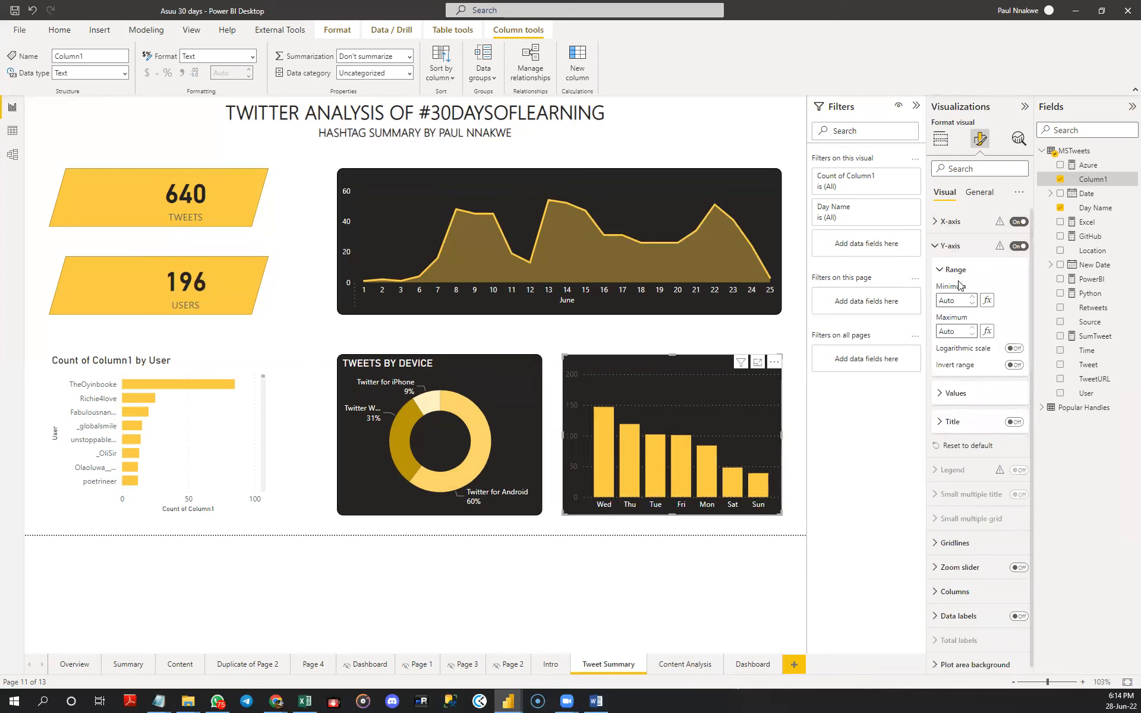
{"action": "left_click", "coordinate": [962, 389]}
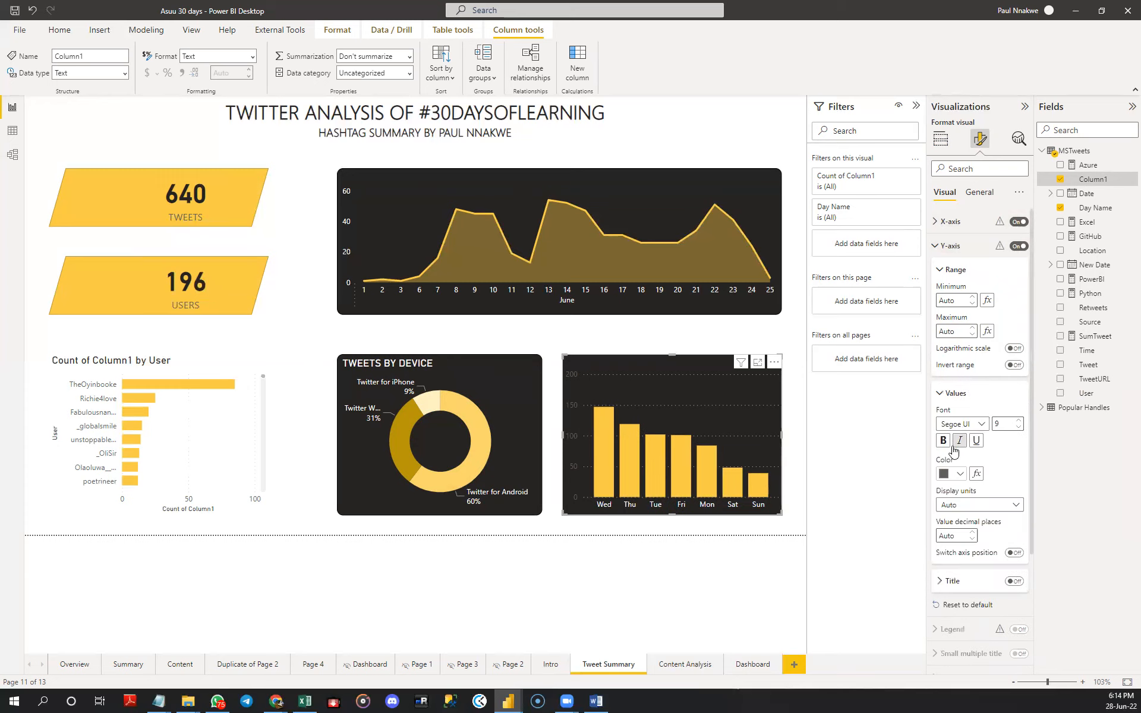
{"action": "left_click", "coordinate": [957, 475]}
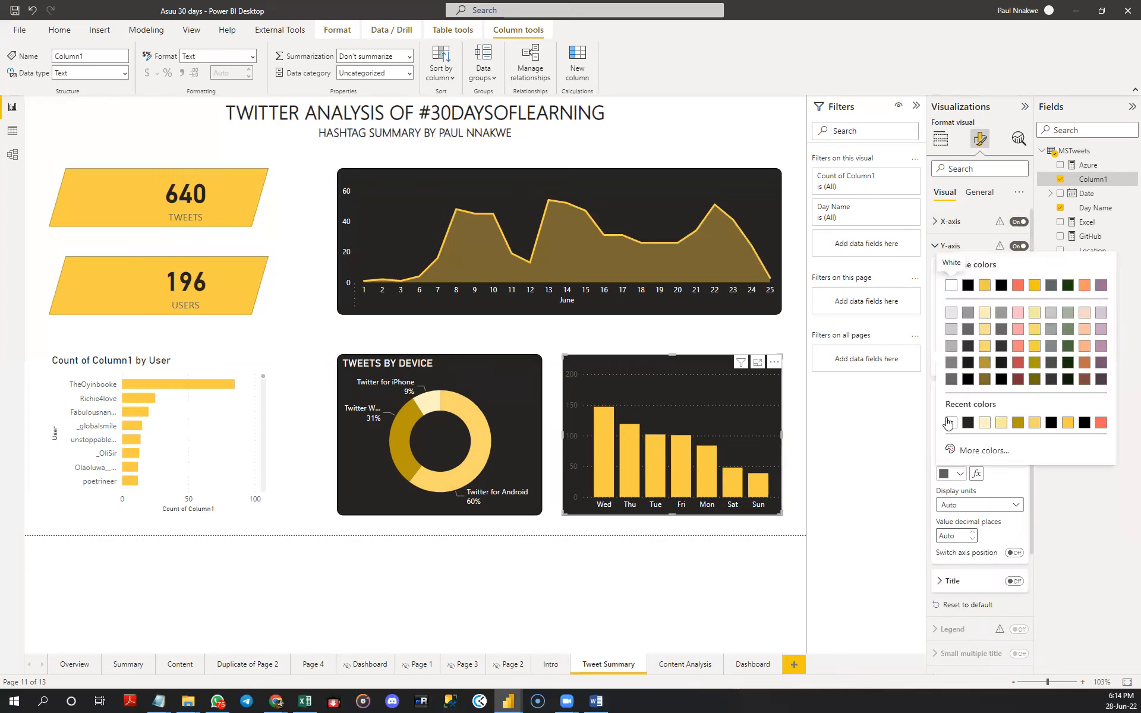
{"action": "left_click", "coordinate": [942, 247]}
{"action": "left_click", "coordinate": [940, 247]}
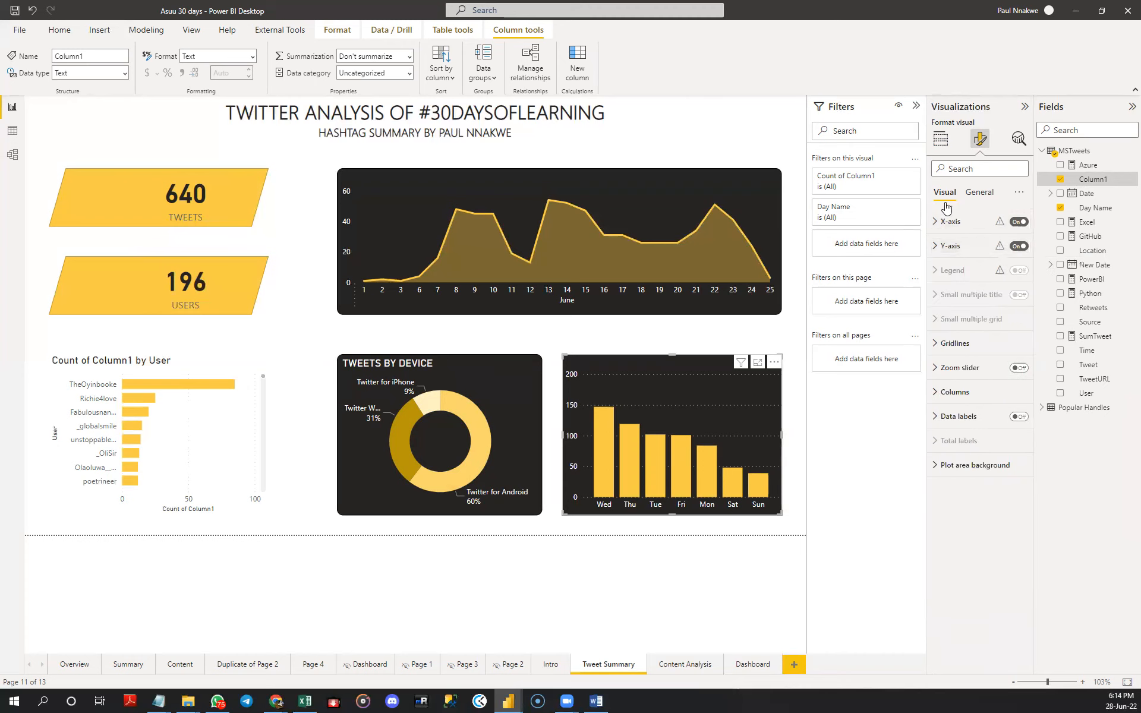
- Title the column chart "TWEET BY DAY OF THE WEEK" in white text
{"action": "left_click", "coordinate": [979, 193]}
{"action": "left_click", "coordinate": [951, 246]}
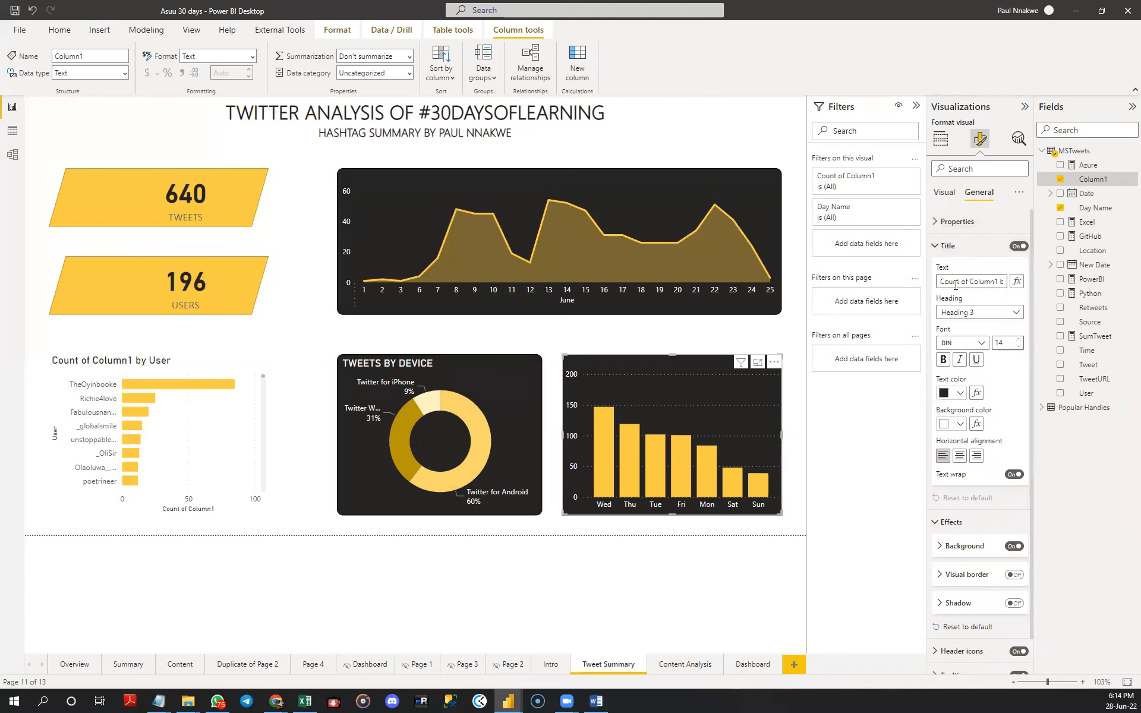
{"action": "triple_click", "coordinate": [954, 283]}
{"action": "type", "text": "T"}
{"action": "type", "text": "WEET"}
{"action": "type", "text": " BY DAY OF THE WEEK"}
{"action": "left_click", "coordinate": [954, 393]}
{"action": "left_click", "coordinate": [949, 434]}
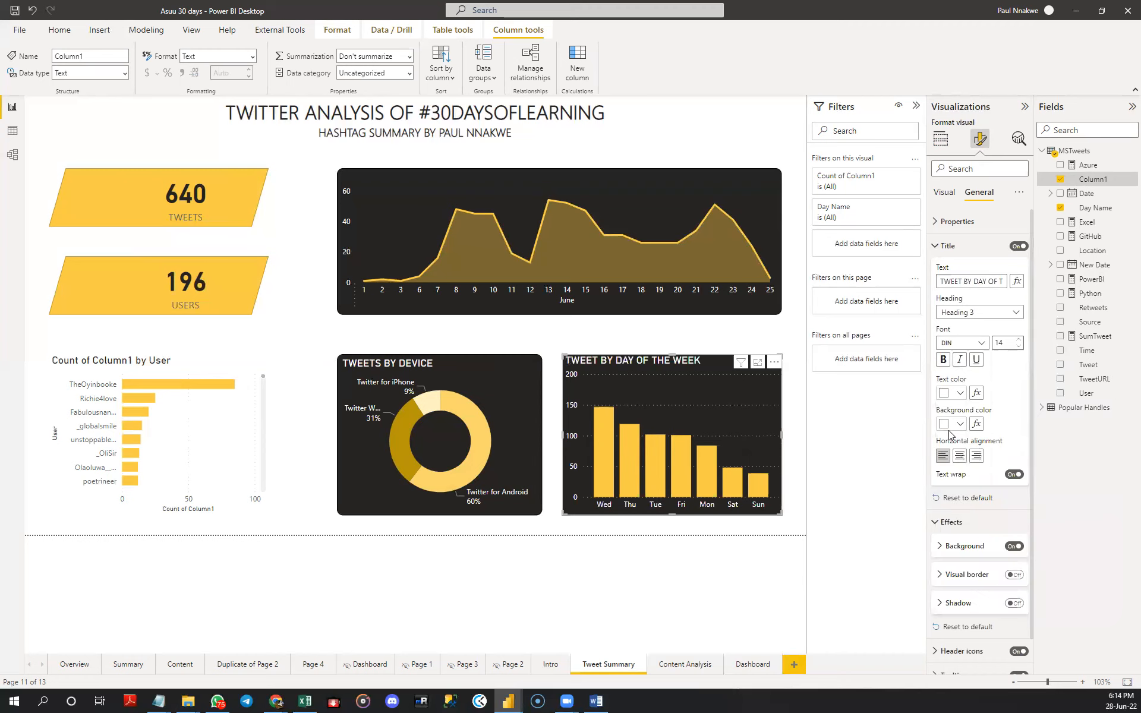
- Title the area chart "TWEET BY DAY OF THE MONTH" in white text
{"action": "left_click", "coordinate": [420, 202]}
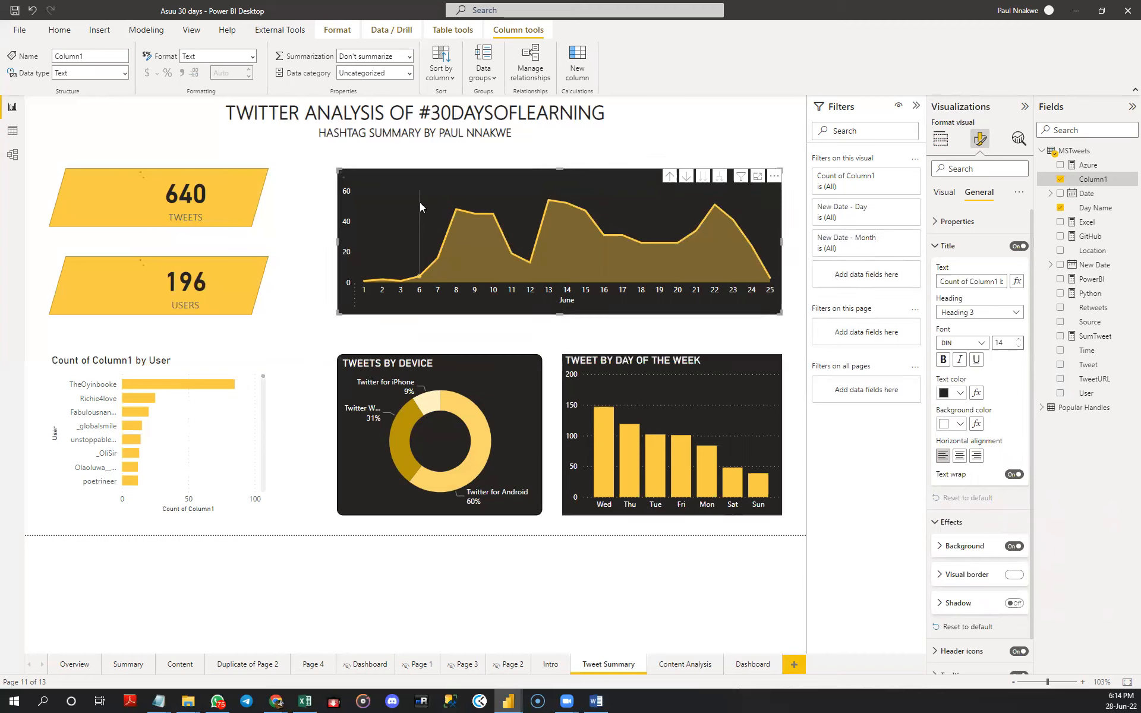
{"action": "left_click", "coordinate": [963, 282]}
{"action": "type", "text": "TWEET BY T"}
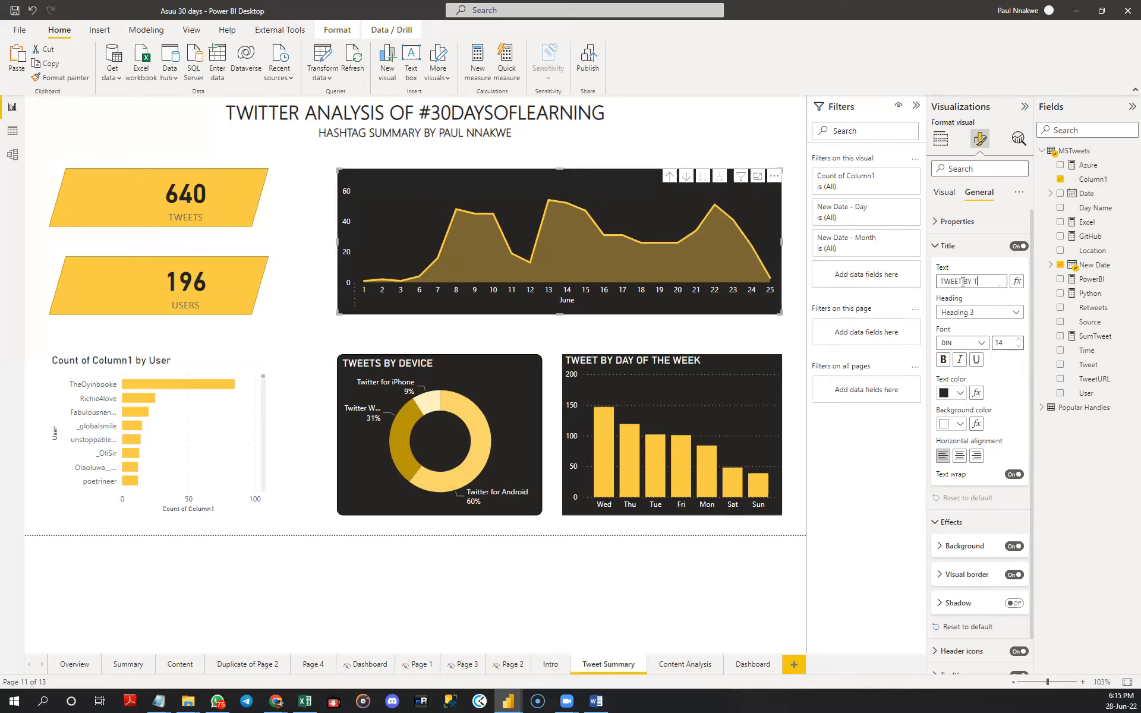
{"action": "key", "text": "BackSpace"}
{"action": "key", "text": "BackSpace"}
{"action": "key", "text": "BackSpace"}
{"action": "type", "text": "F THE MONTH"}
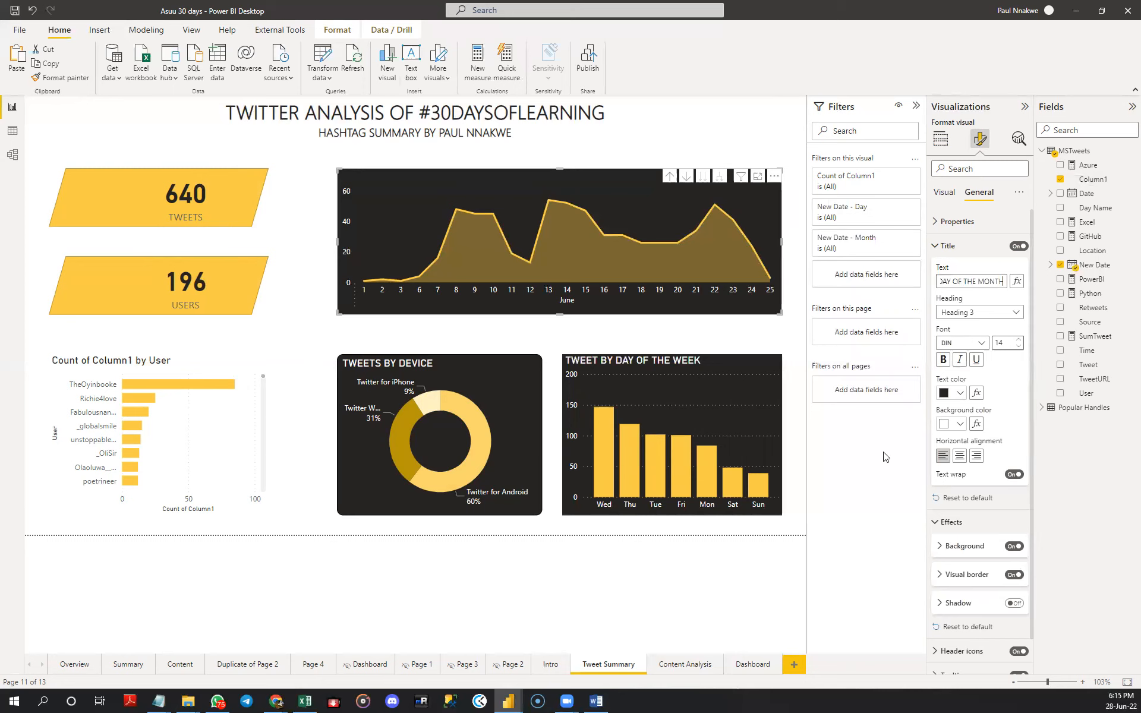
{"action": "left_click", "coordinate": [957, 393]}
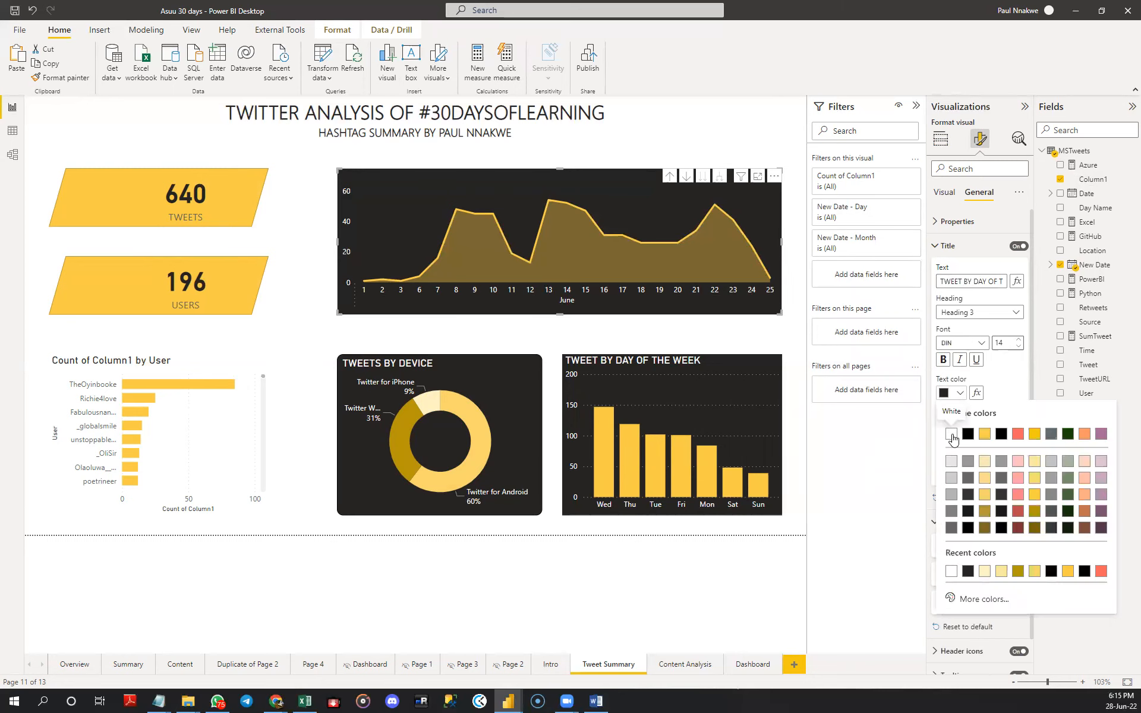
{"action": "left_click", "coordinate": [947, 436]}
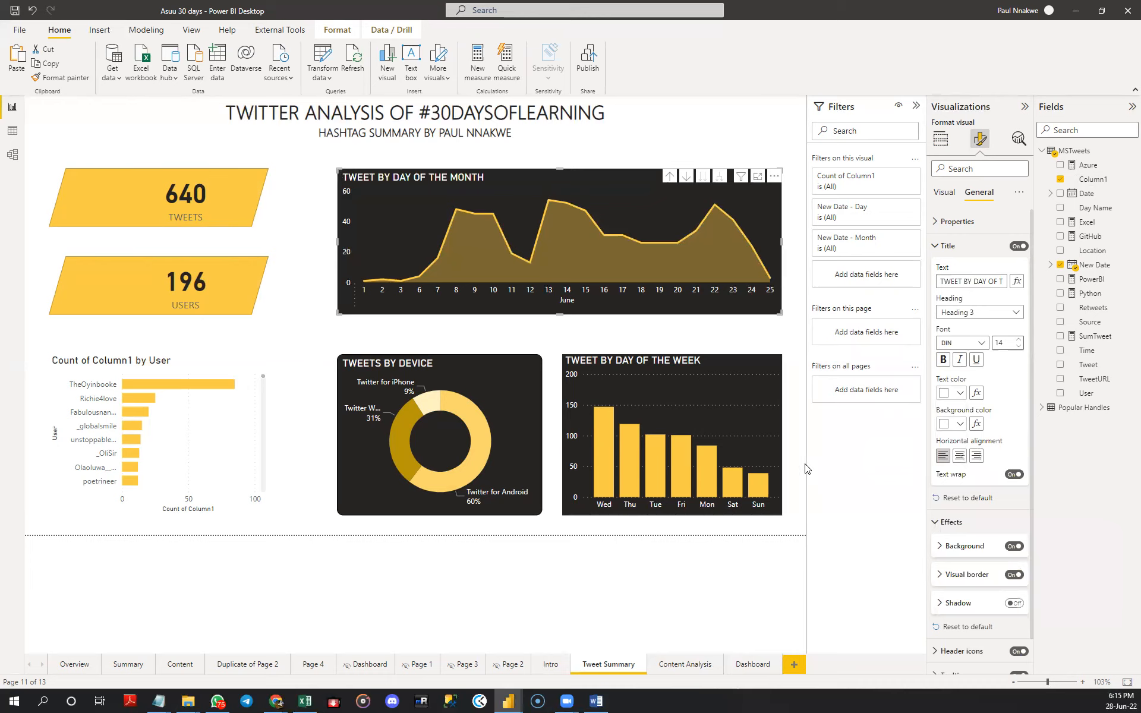
- Turn off the horizontal gridlines of the day-of-the-week column chart
{"action": "left_click", "coordinate": [749, 405]}
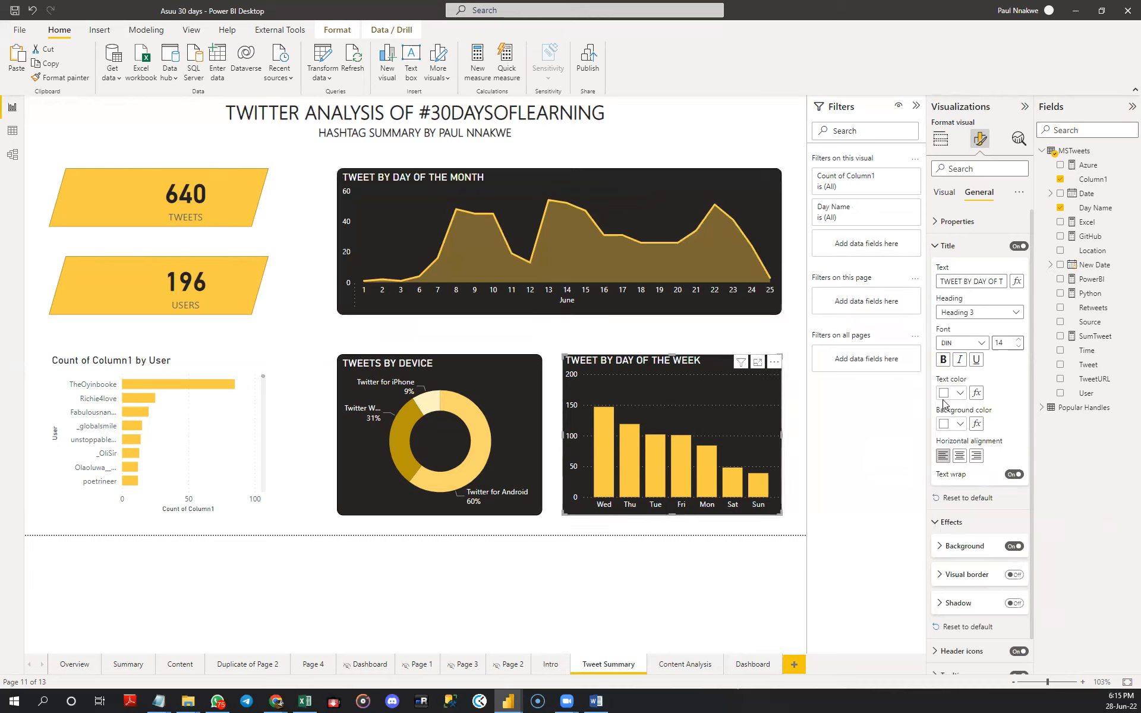
{"action": "left_click", "coordinate": [946, 245]}
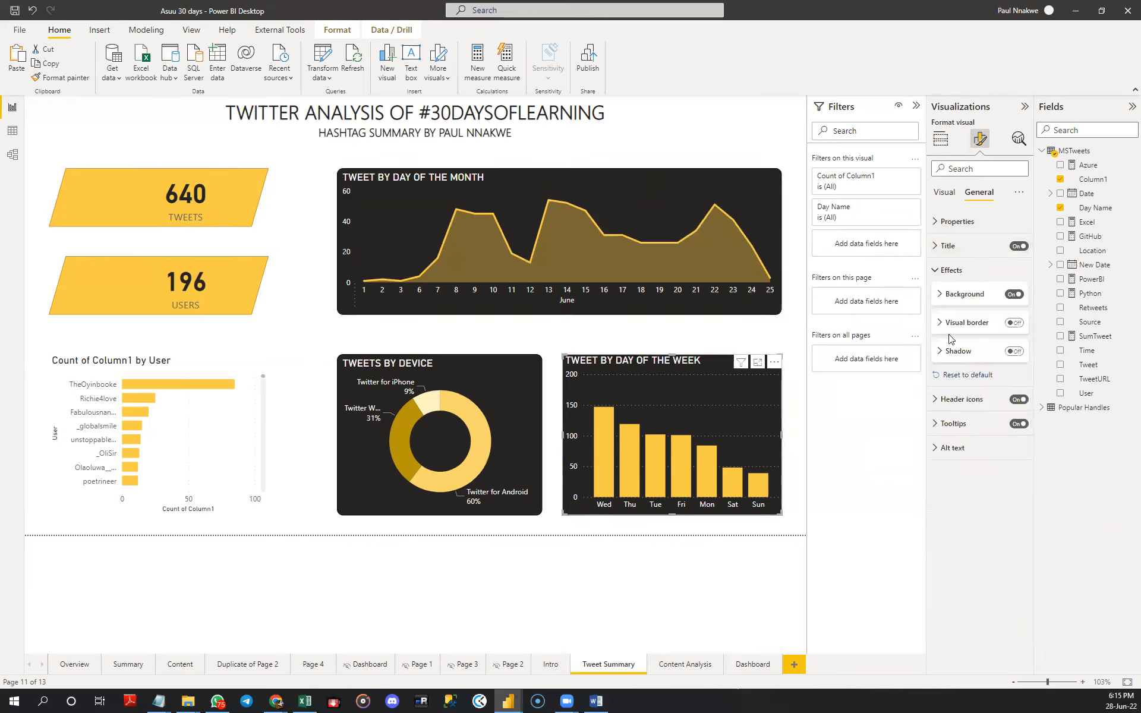
{"action": "left_click", "coordinate": [951, 270]}
{"action": "left_click", "coordinate": [945, 192]}
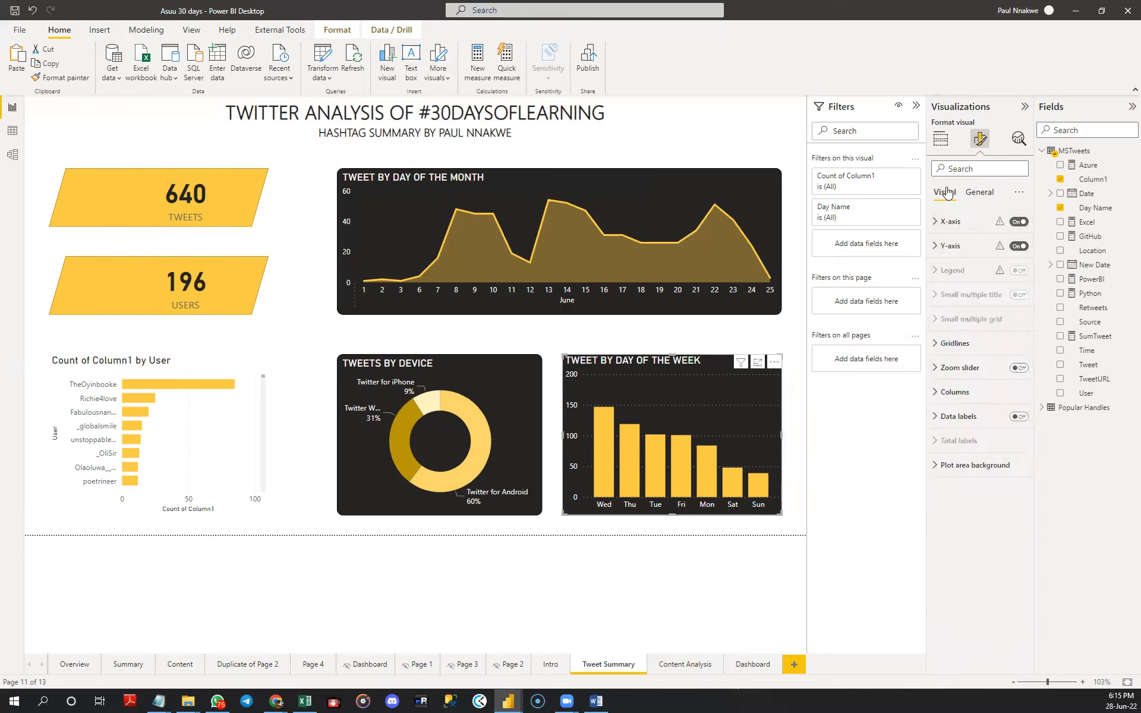
{"action": "left_click", "coordinate": [965, 343]}
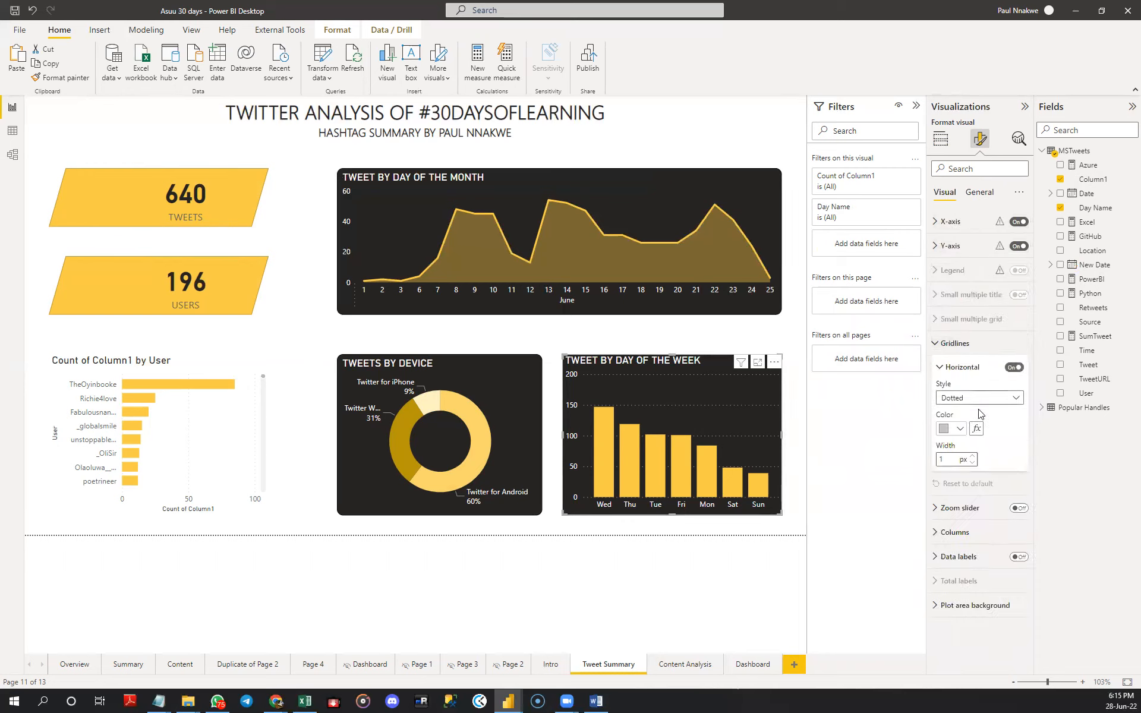
{"action": "left_click", "coordinate": [1013, 367]}
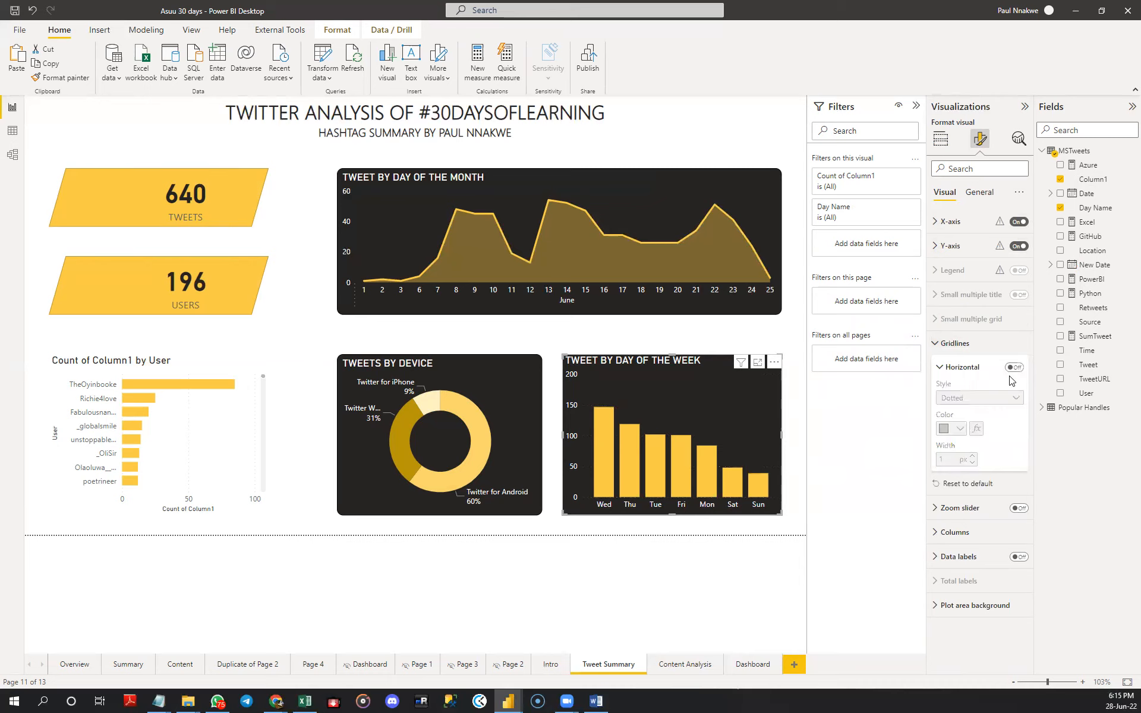
{"action": "left_click", "coordinate": [939, 348]}
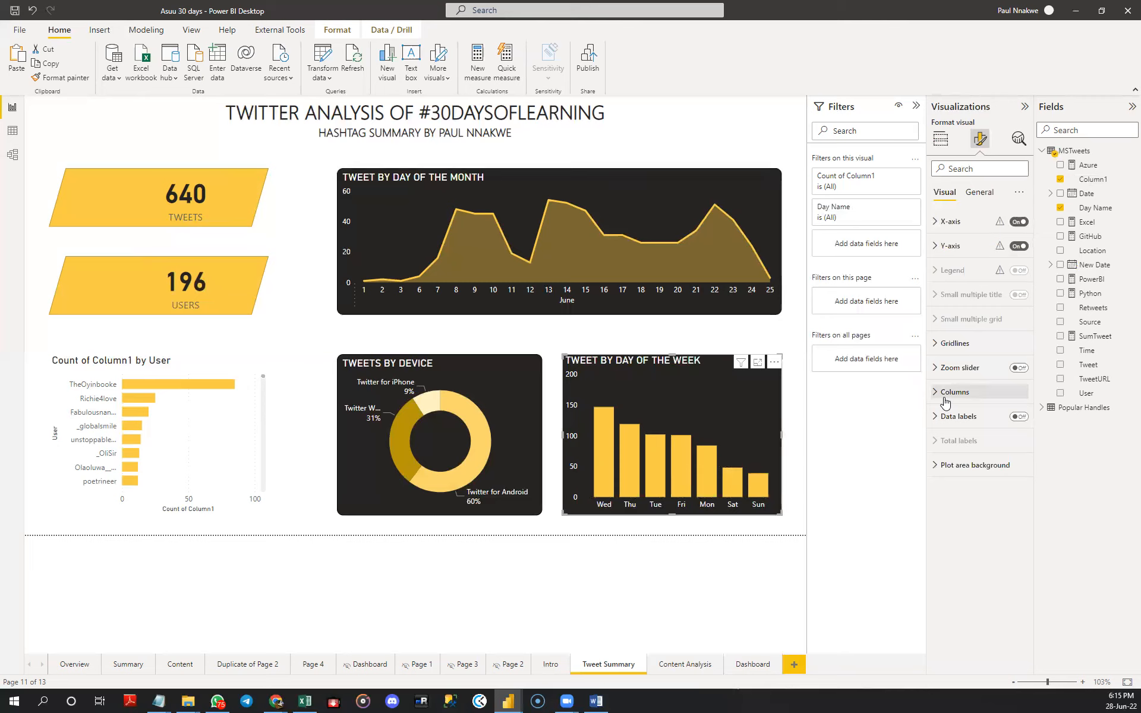
- Turn on the visual border of the day-of-the-week column chart with 10 px rounded corners
{"action": "left_click", "coordinate": [979, 192]}
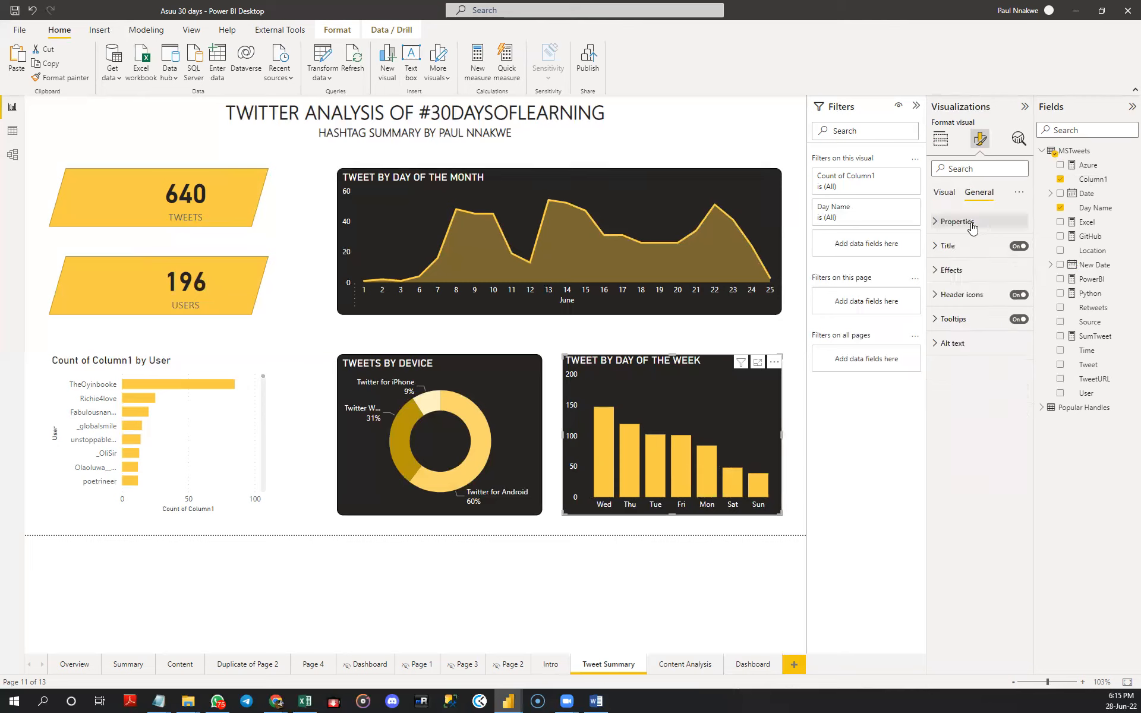
{"action": "left_click", "coordinate": [951, 271]}
{"action": "left_click", "coordinate": [957, 322]}
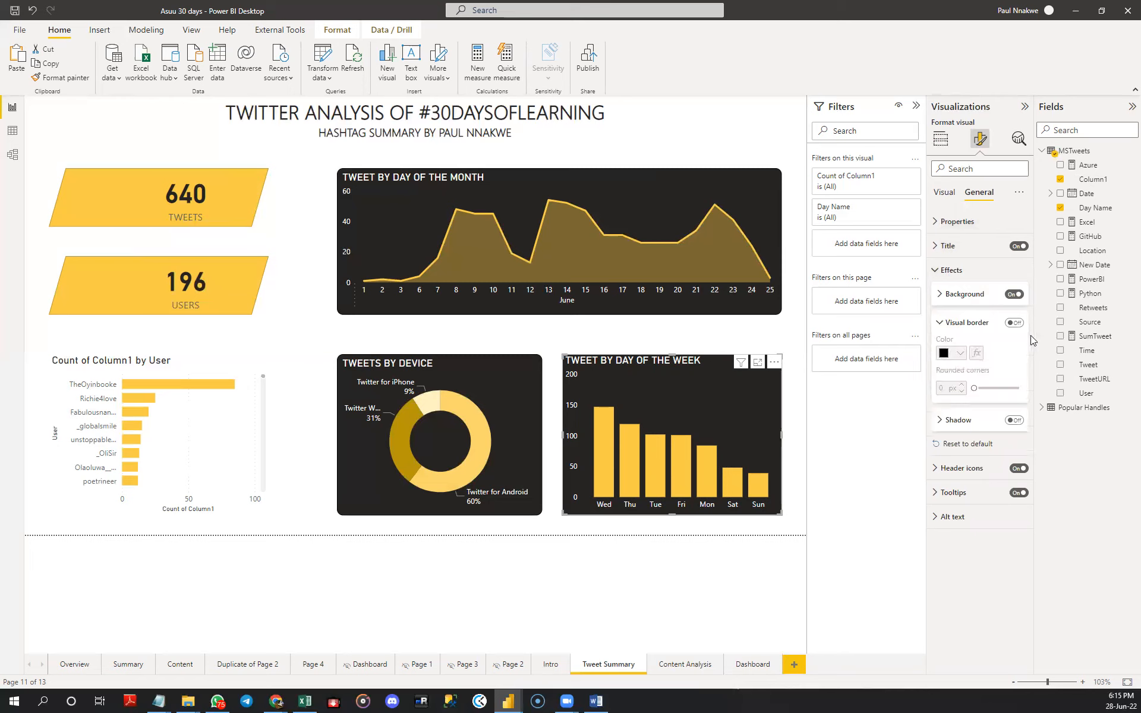
{"action": "left_click", "coordinate": [1014, 323]}
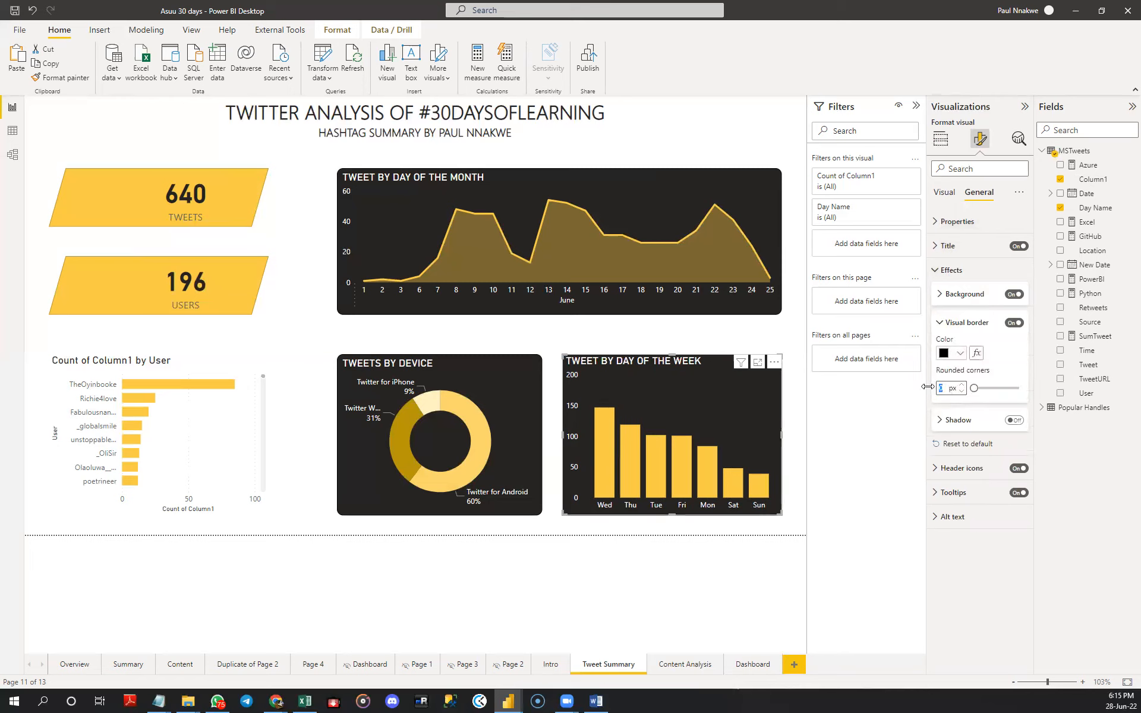
{"action": "type", "text": "10"}
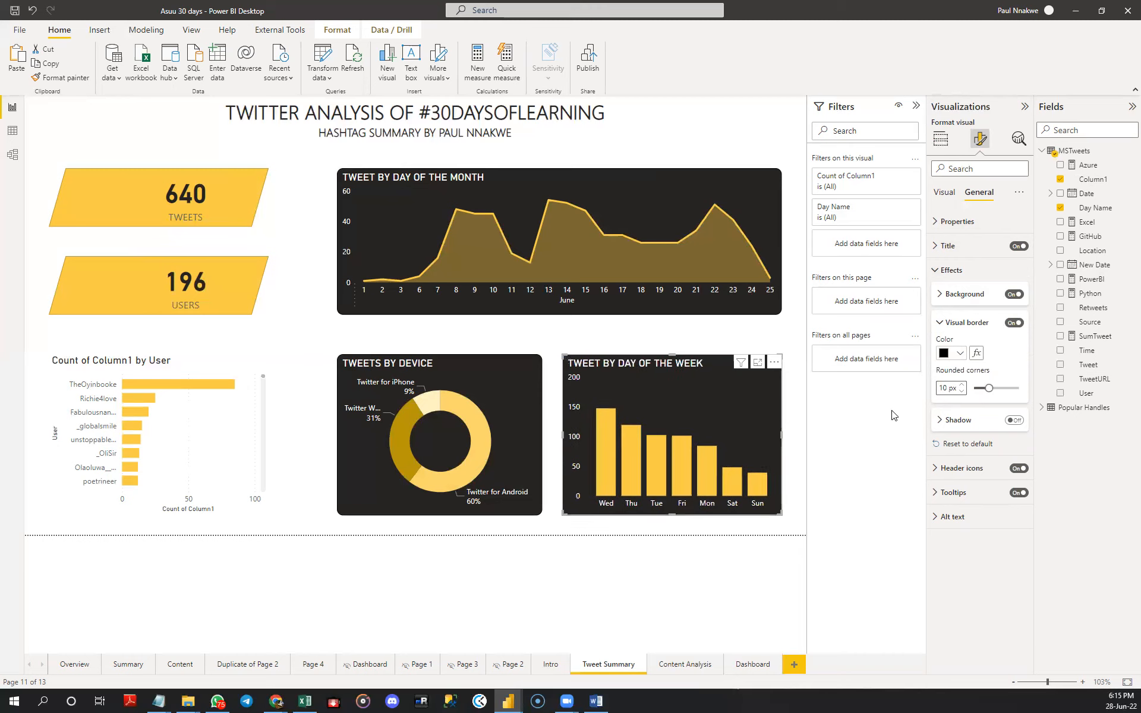
- Turn off the vertical gridlines of the bar chart that counts tweets by user
{"action": "left_click", "coordinate": [637, 348]}
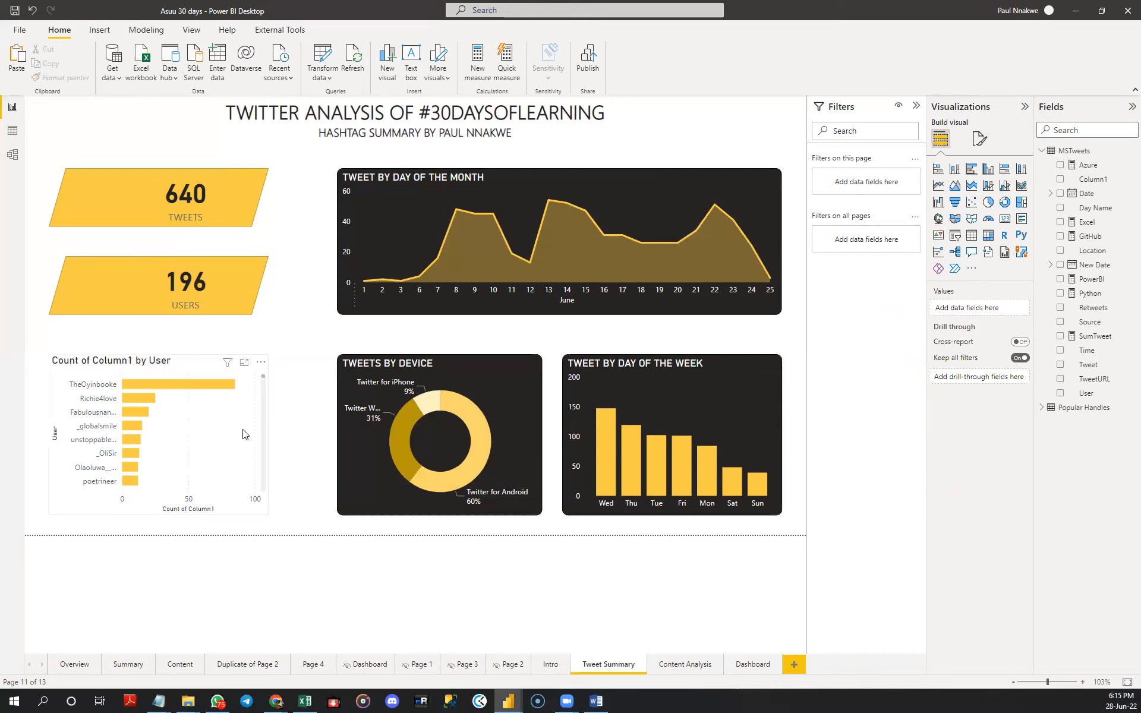
{"action": "left_click", "coordinate": [981, 141]}
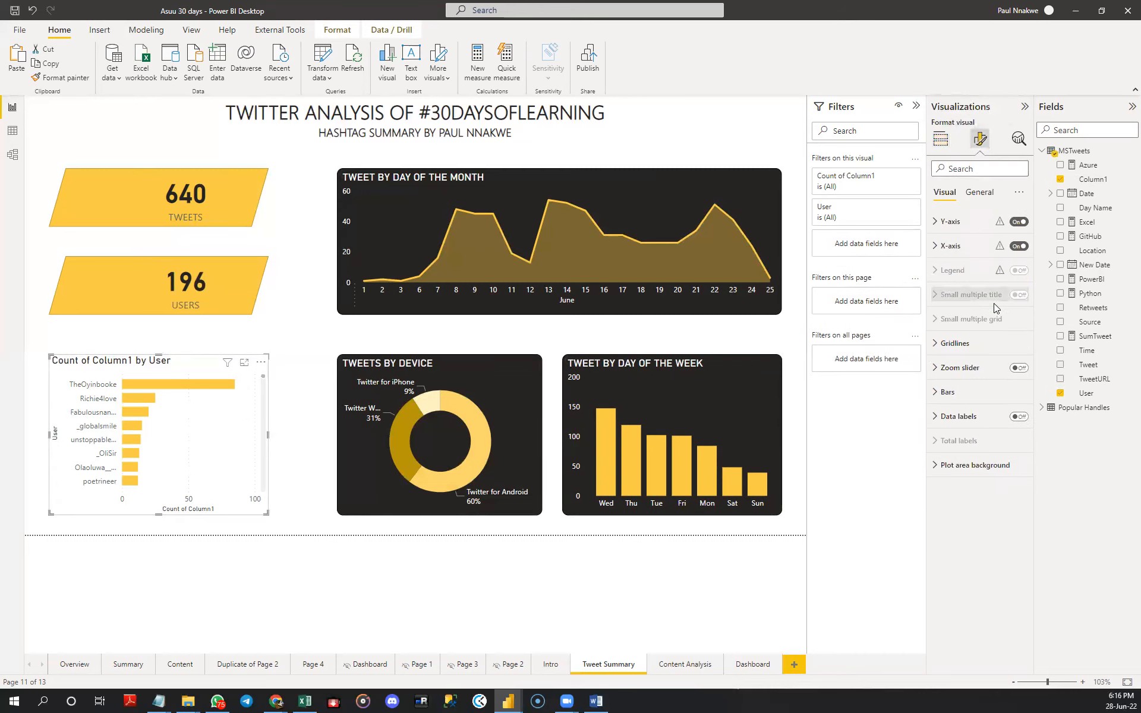
{"action": "left_click", "coordinate": [988, 349]}
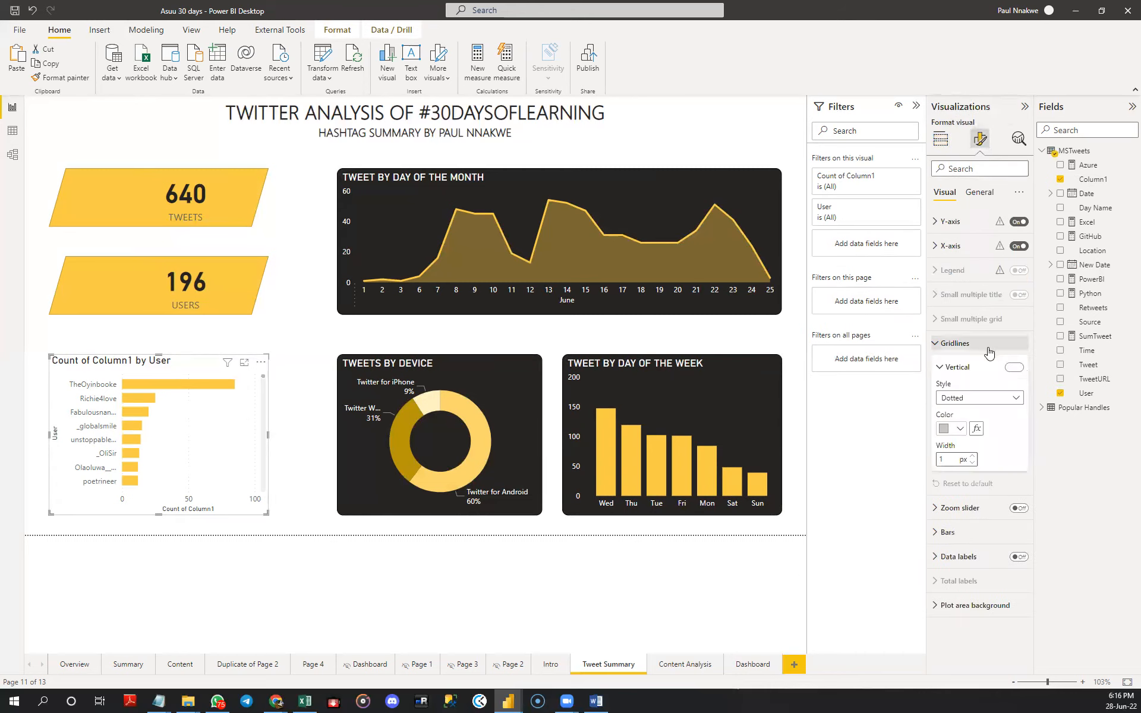
{"action": "left_click", "coordinate": [947, 348]}
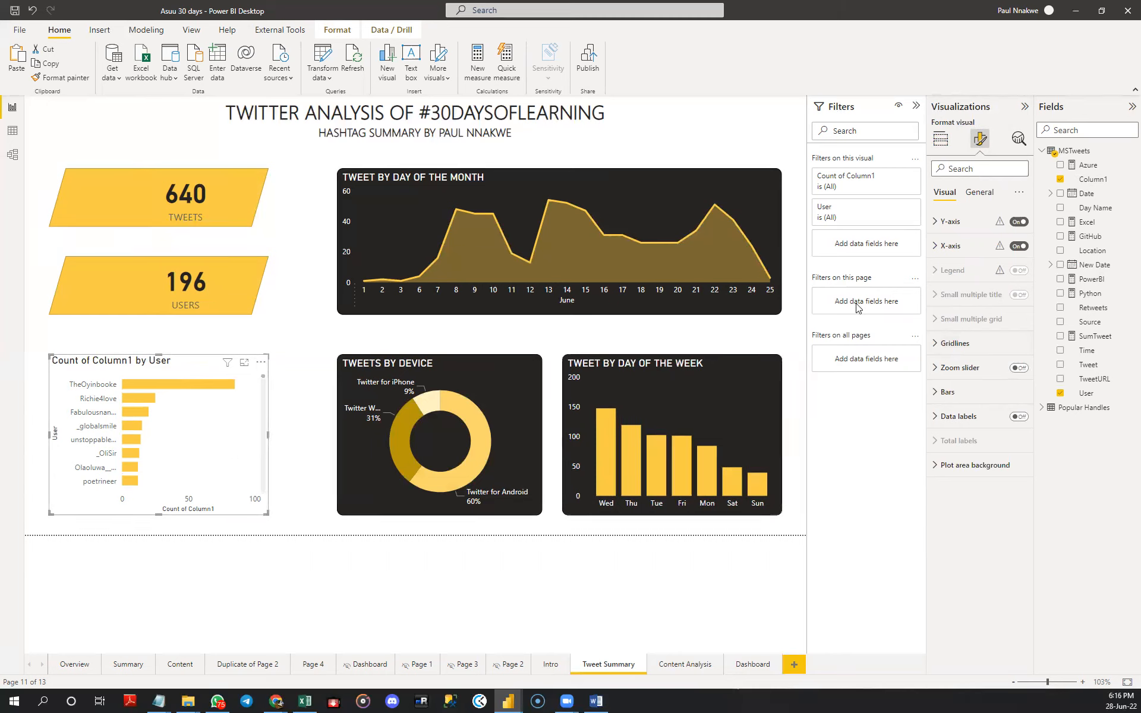
- Filter the bar chart's User field to the Top N 5 items by Count of Column1 and apply the filter
{"action": "left_click", "coordinate": [898, 209]}
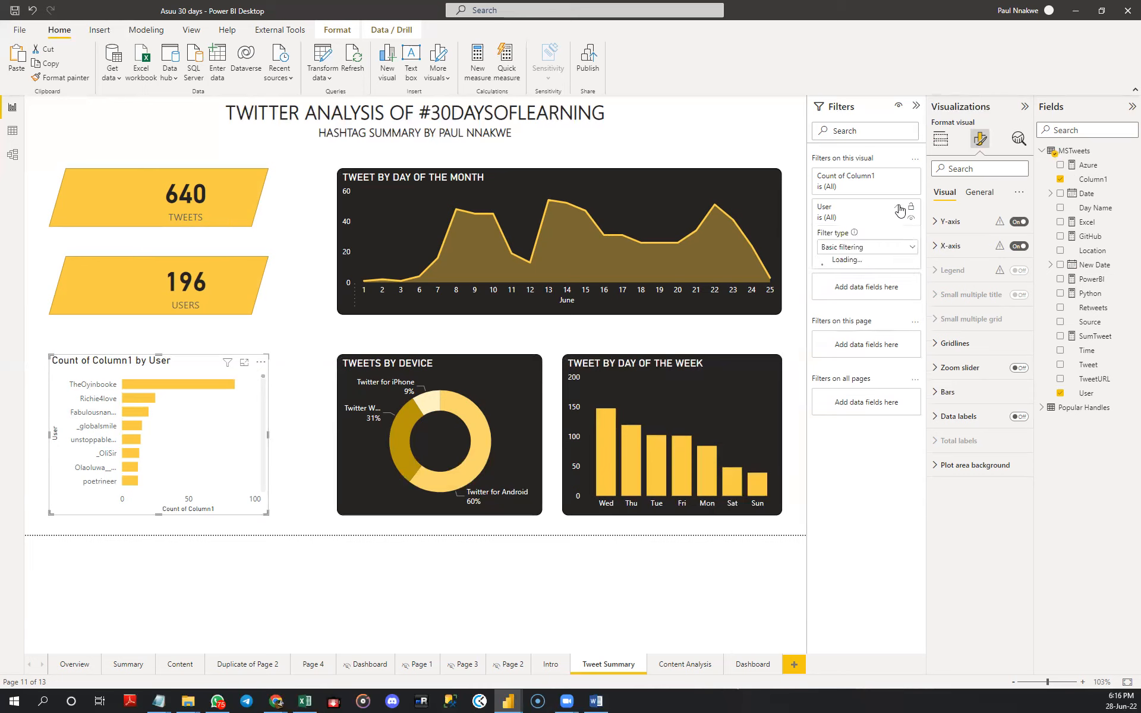
{"action": "left_click", "coordinate": [884, 248]}
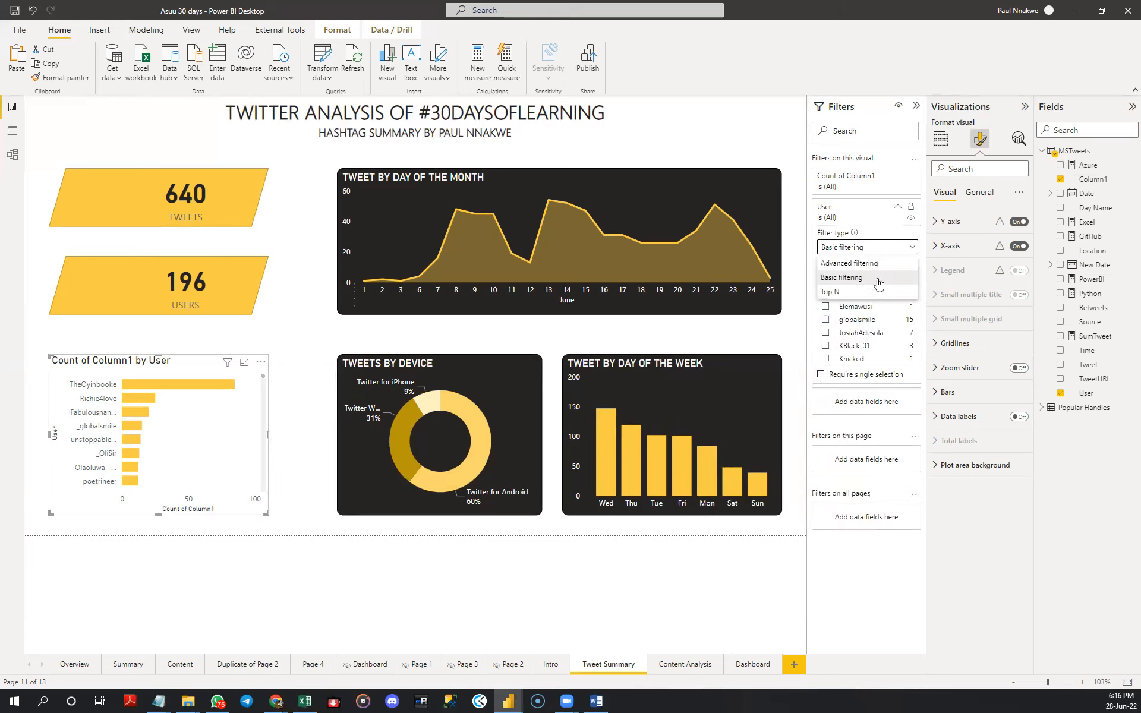
{"action": "left_click", "coordinate": [878, 295]}
{"action": "left_click", "coordinate": [883, 278]}
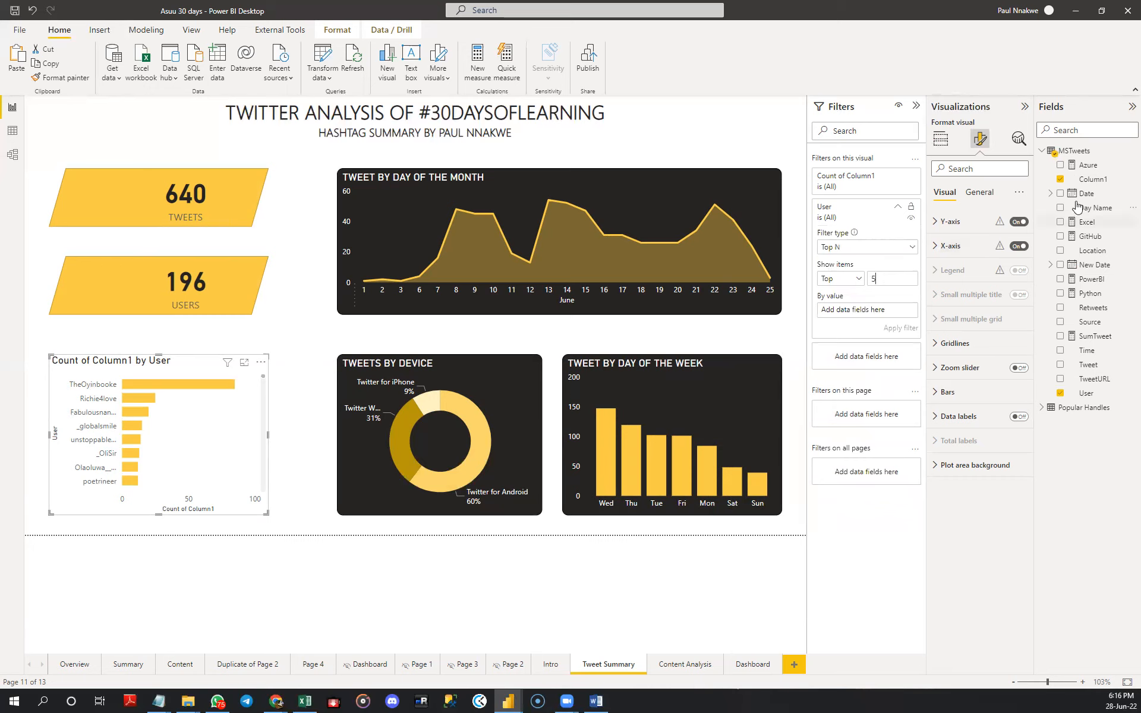
{"action": "left_click_drag", "start_coordinate": [1088, 179], "coordinate": [890, 315]}
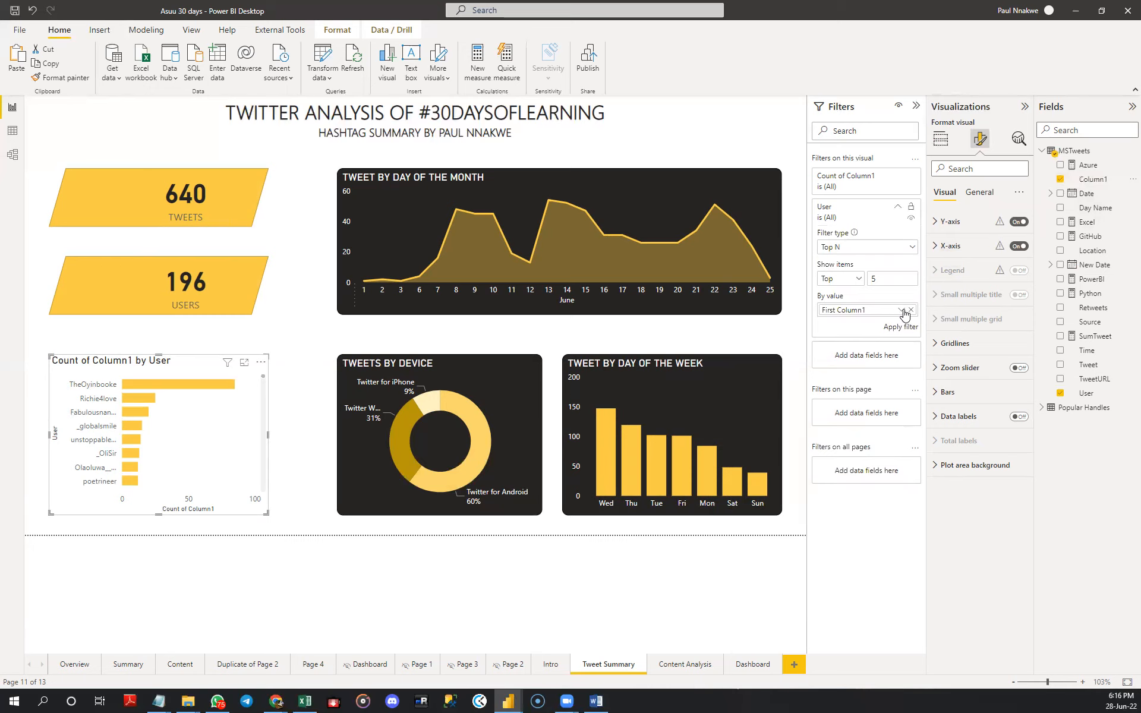
{"action": "left_click", "coordinate": [902, 311]}
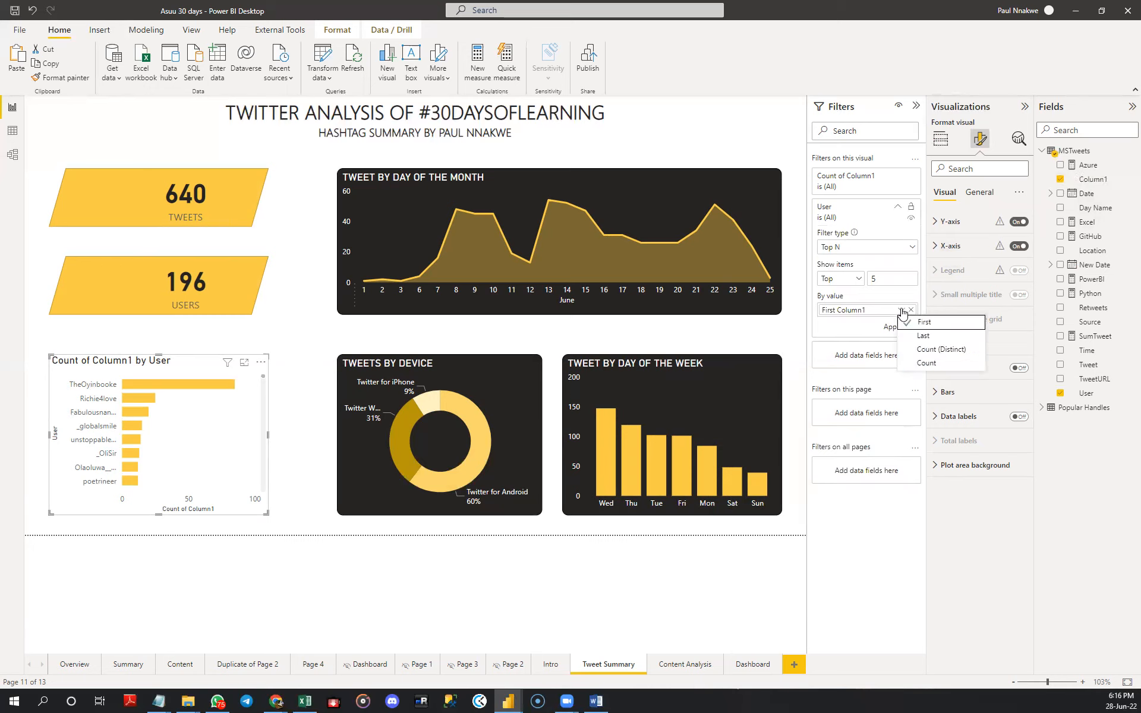
{"action": "left_click", "coordinate": [913, 363]}
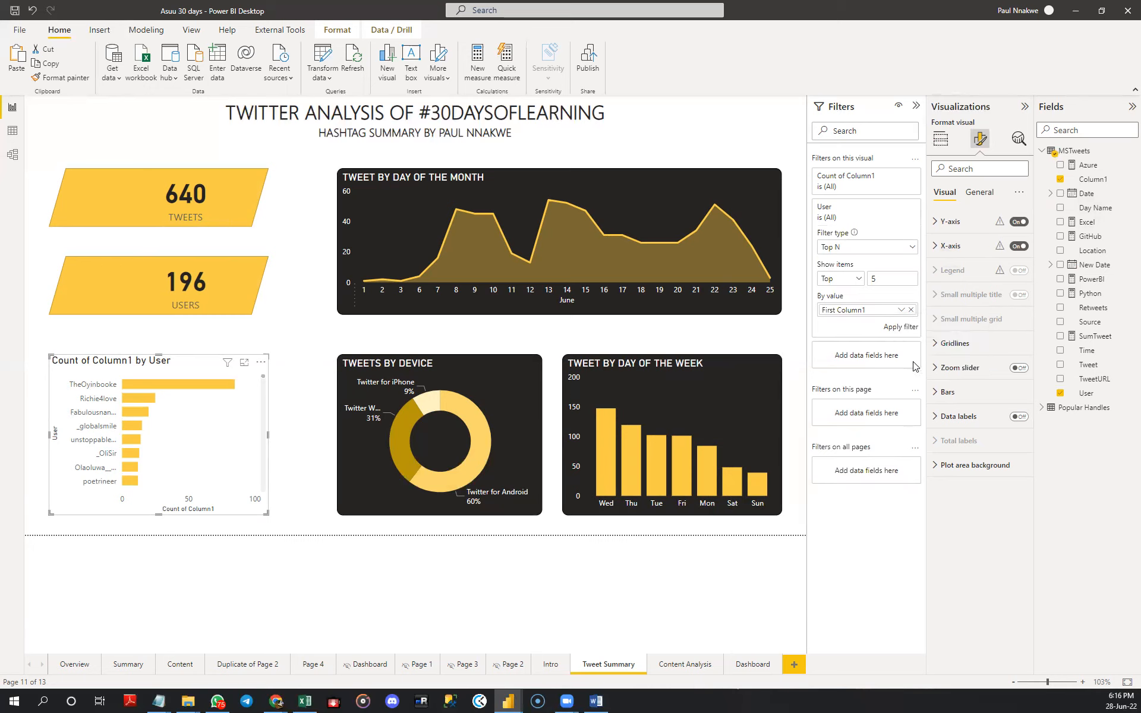
{"action": "left_click", "coordinate": [904, 328]}
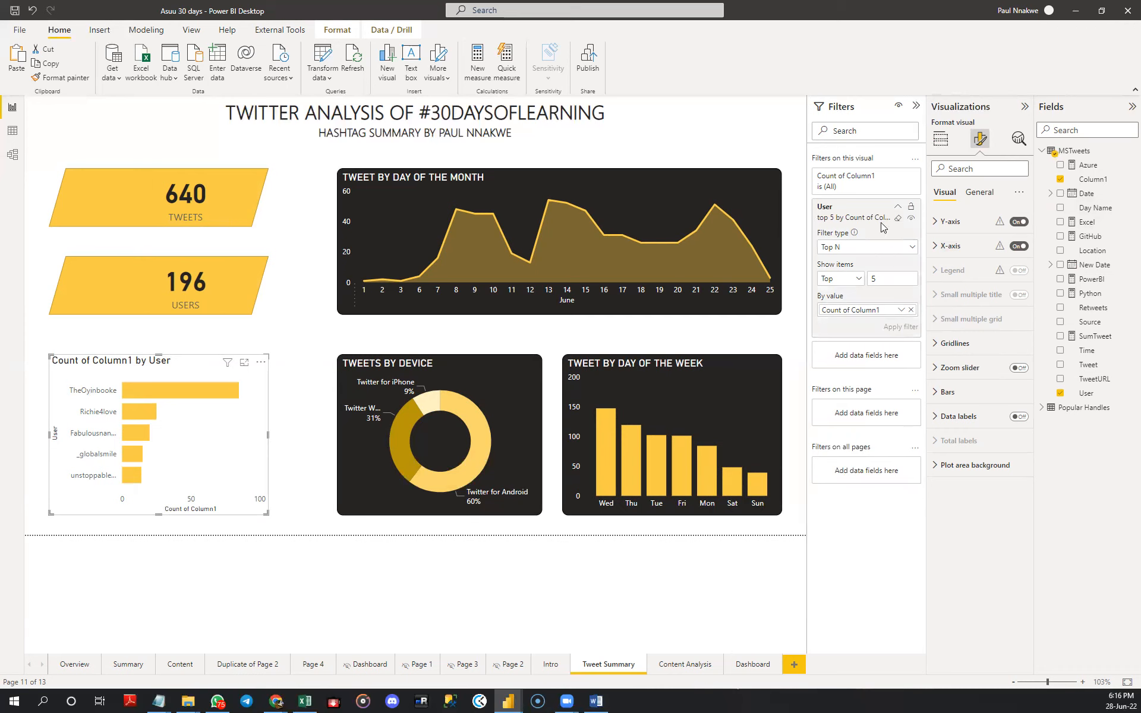
{"action": "left_click", "coordinate": [898, 206]}
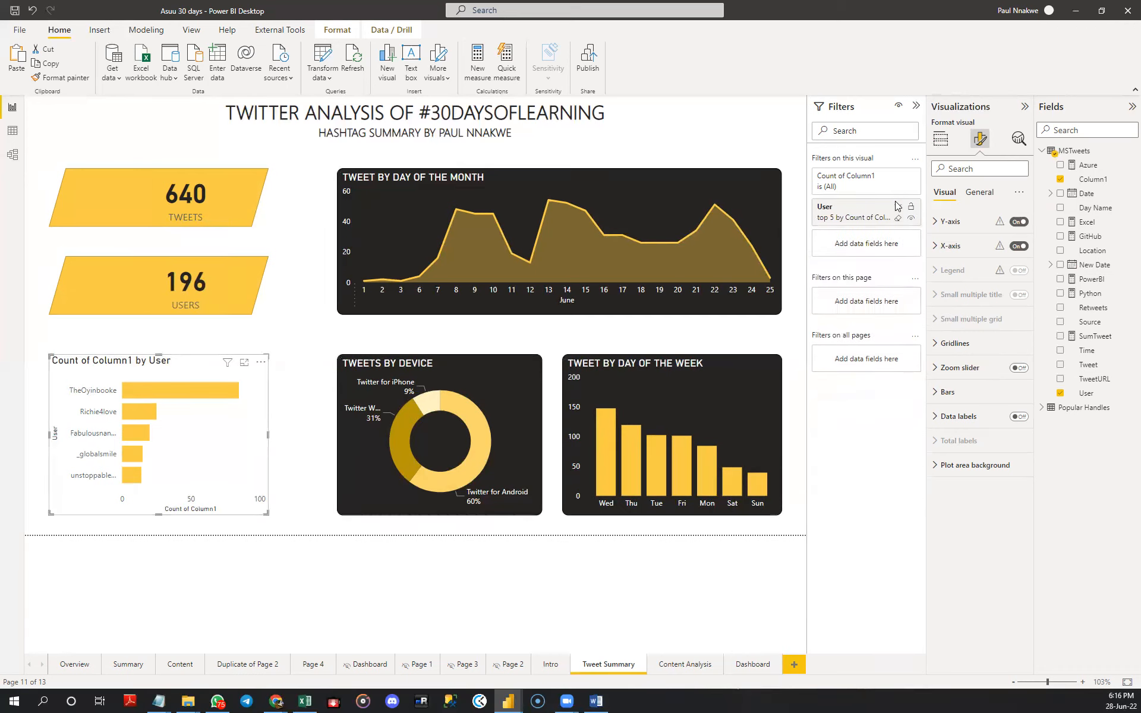
- Turn off the user bar chart's Y-axis title and X-axis title, and hide its whole X-axis
{"action": "left_click", "coordinate": [972, 224]}
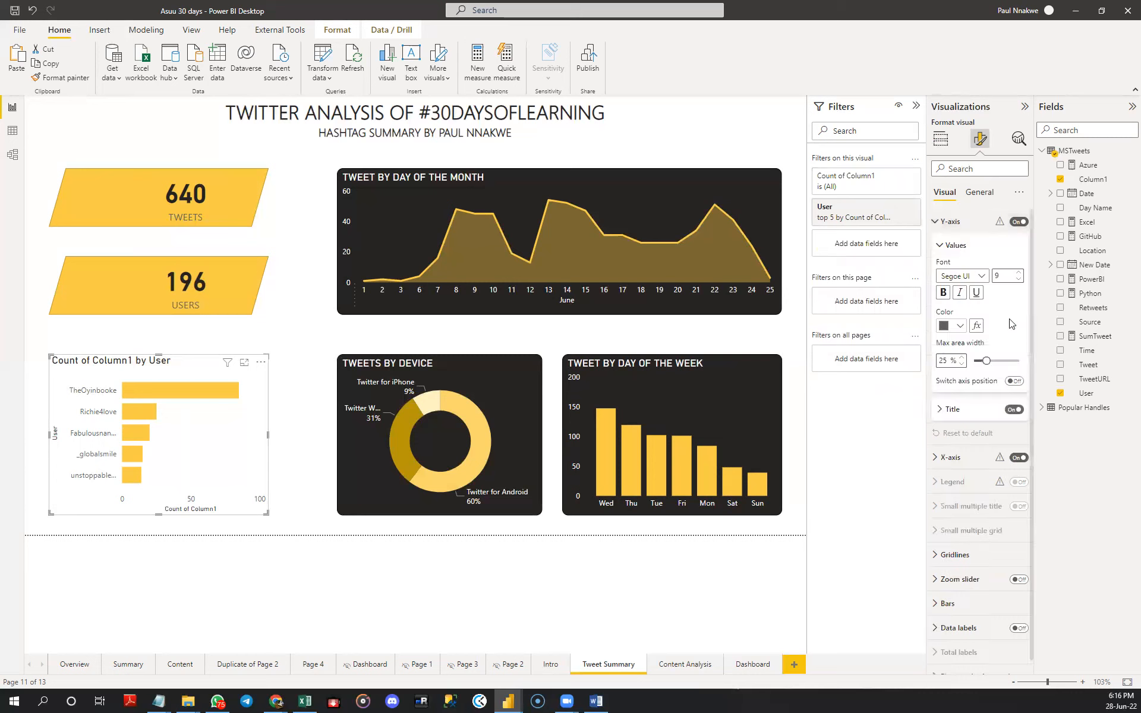
{"action": "left_click", "coordinate": [1010, 410]}
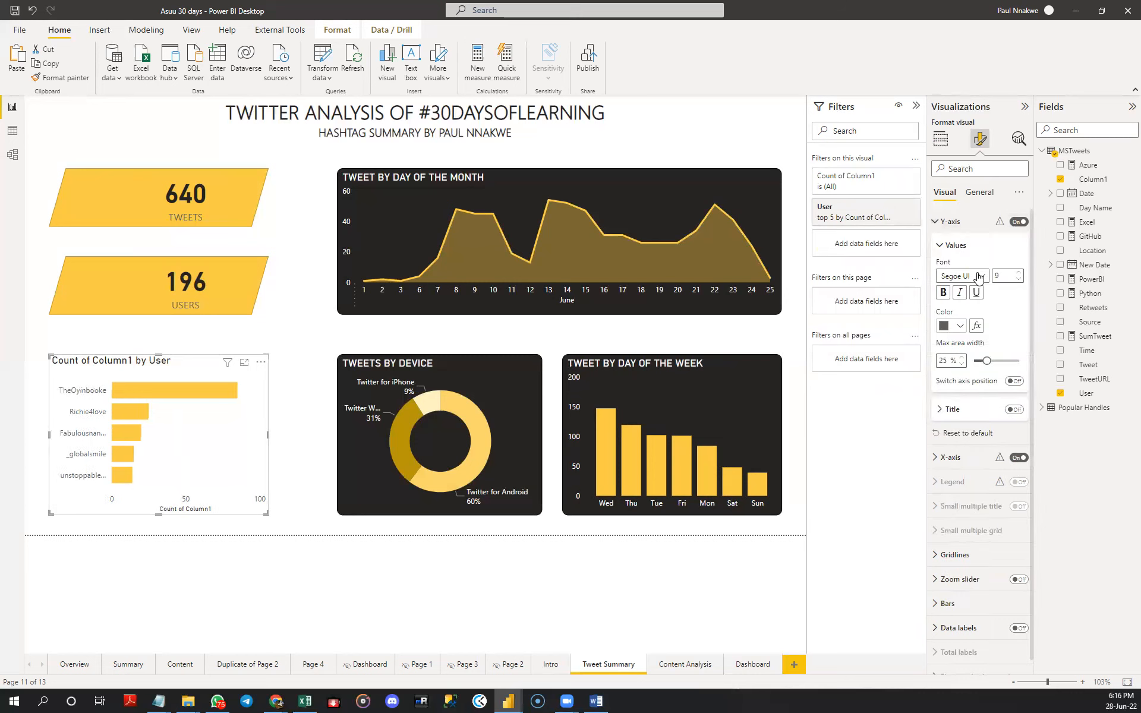
{"action": "left_click", "coordinate": [939, 223]}
{"action": "left_click", "coordinate": [951, 246]}
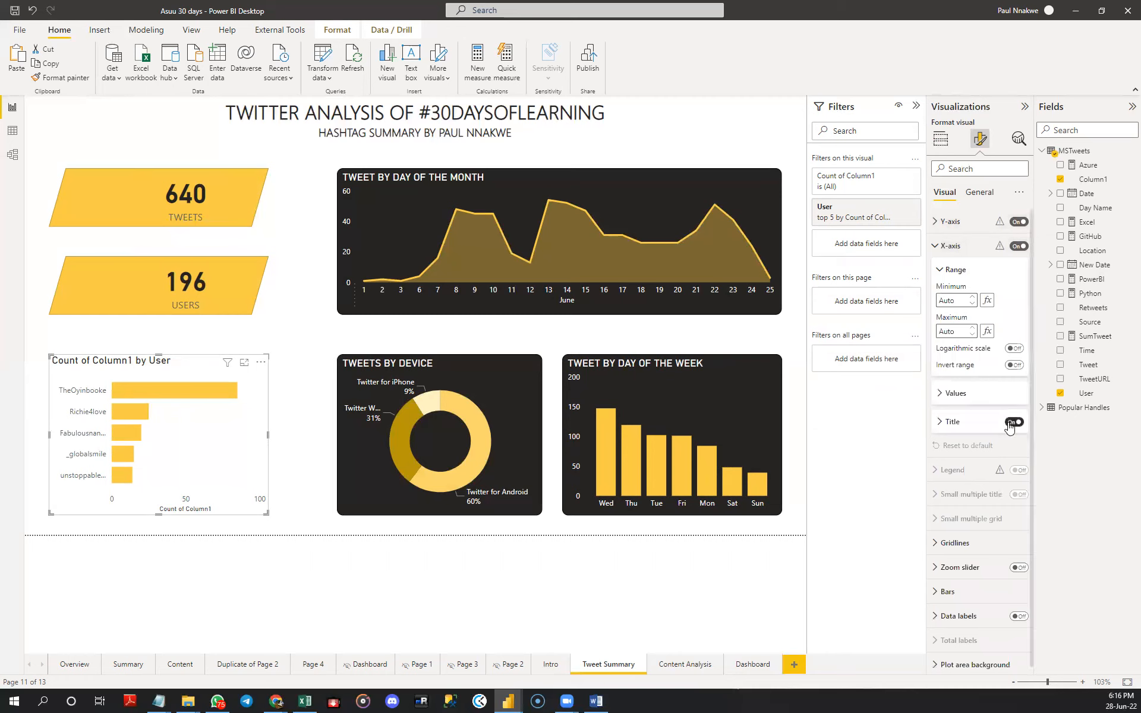
{"action": "left_click", "coordinate": [1012, 422]}
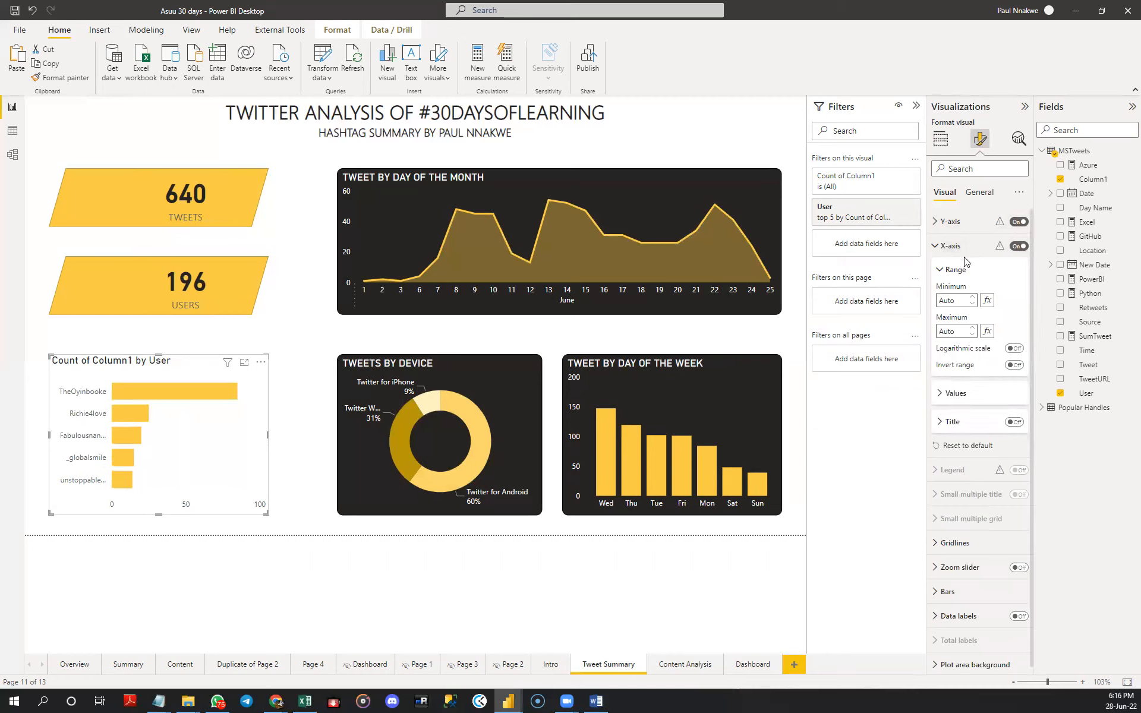
{"action": "left_click", "coordinate": [1017, 246]}
{"action": "left_click", "coordinate": [951, 246]}
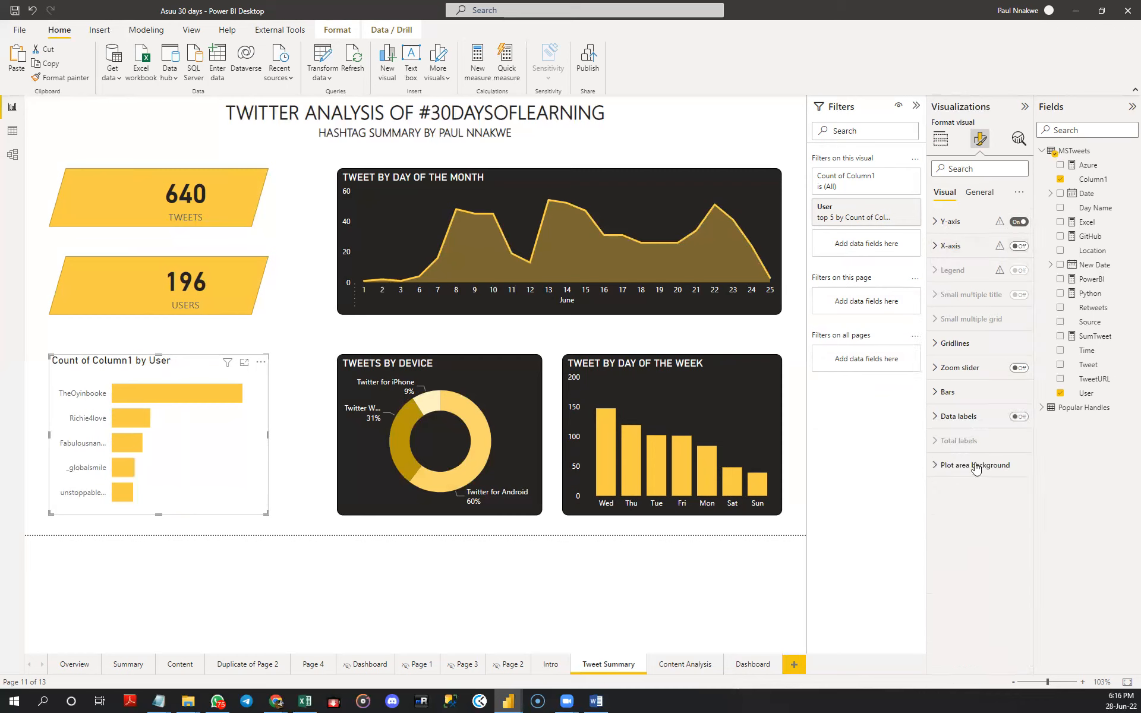
- Show data labels with a background on the user bar chart
{"action": "left_click", "coordinate": [1016, 418]}
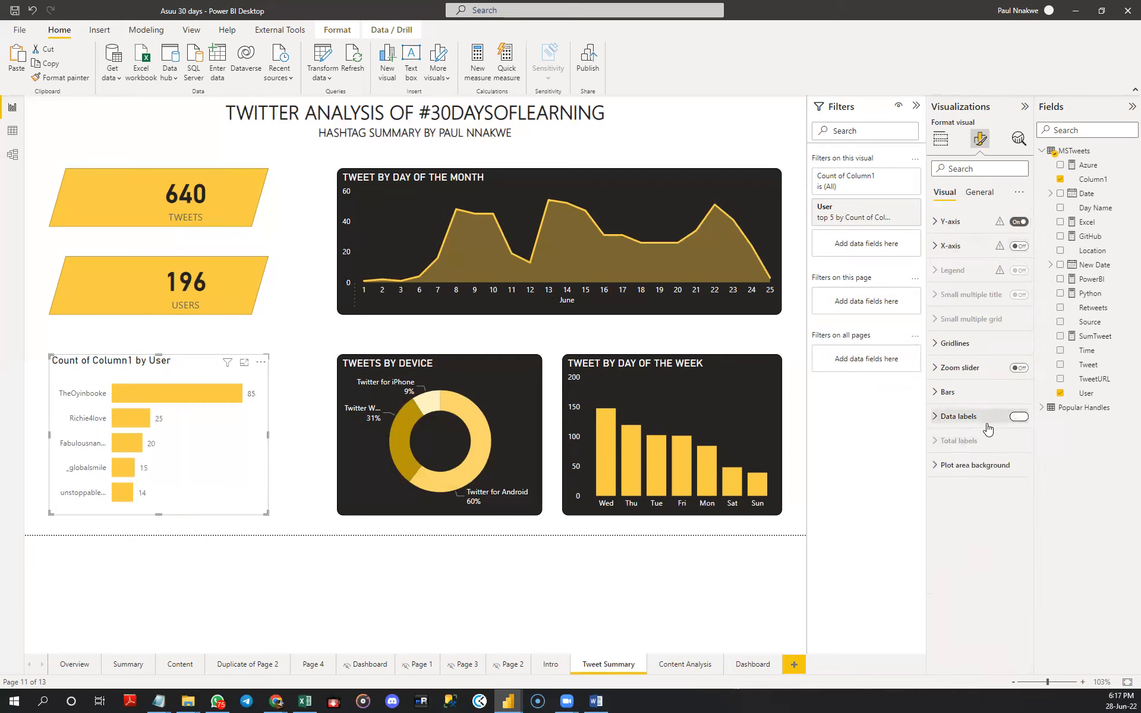
{"action": "left_click", "coordinate": [959, 419]}
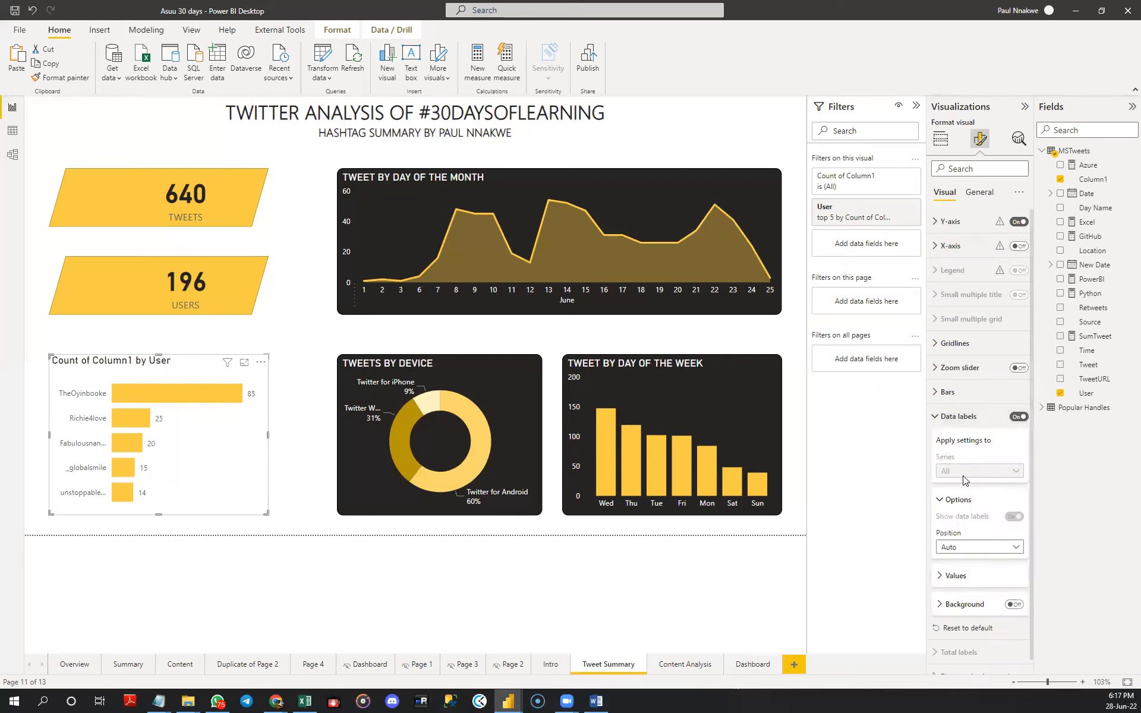
{"action": "left_click", "coordinate": [1013, 605]}
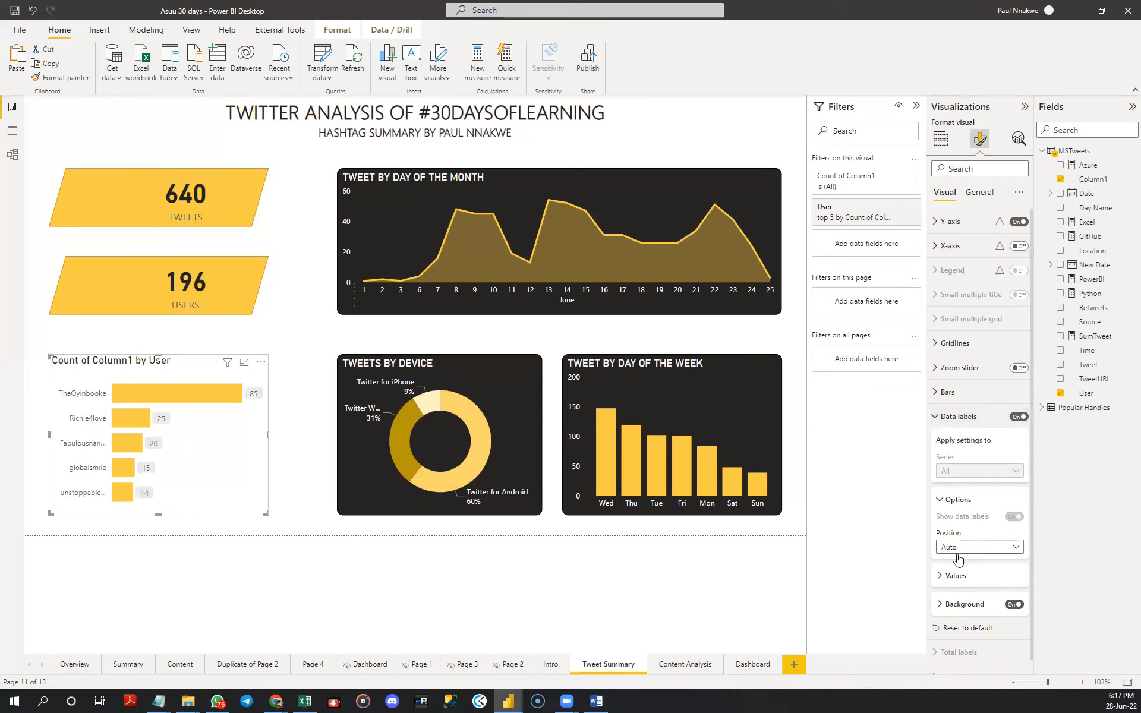
{"action": "left_click", "coordinate": [955, 575]}
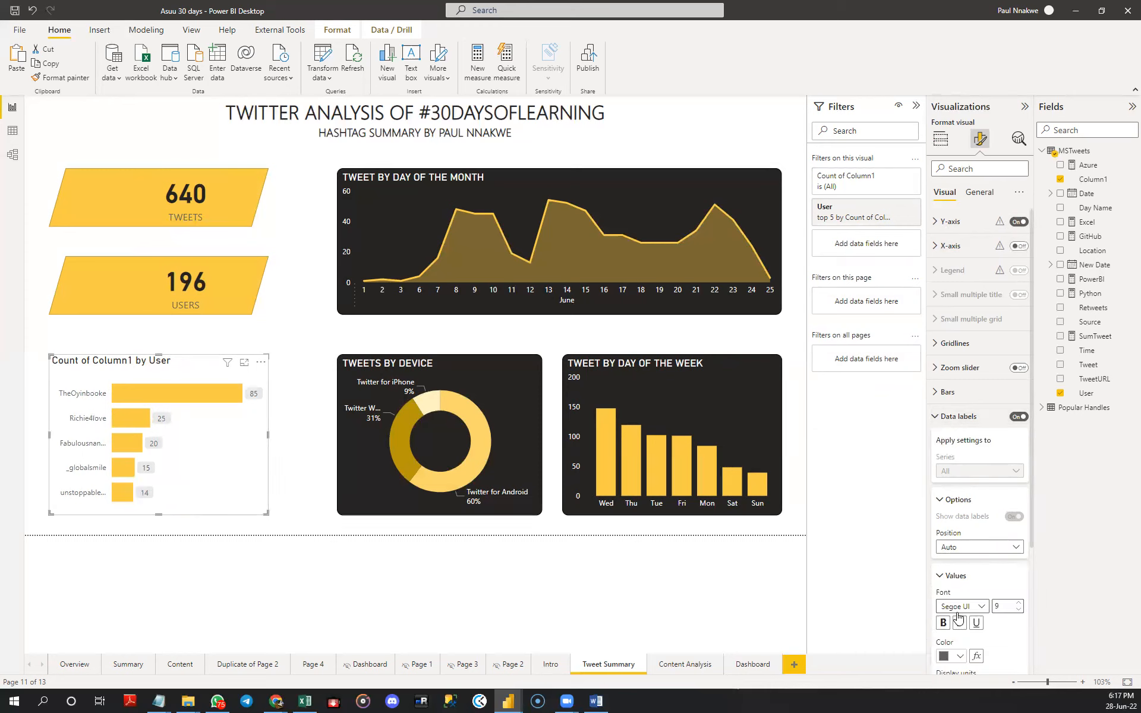
{"action": "left_click", "coordinate": [958, 656]}
{"action": "left_click", "coordinate": [967, 605]}
{"action": "left_click", "coordinate": [937, 417]}
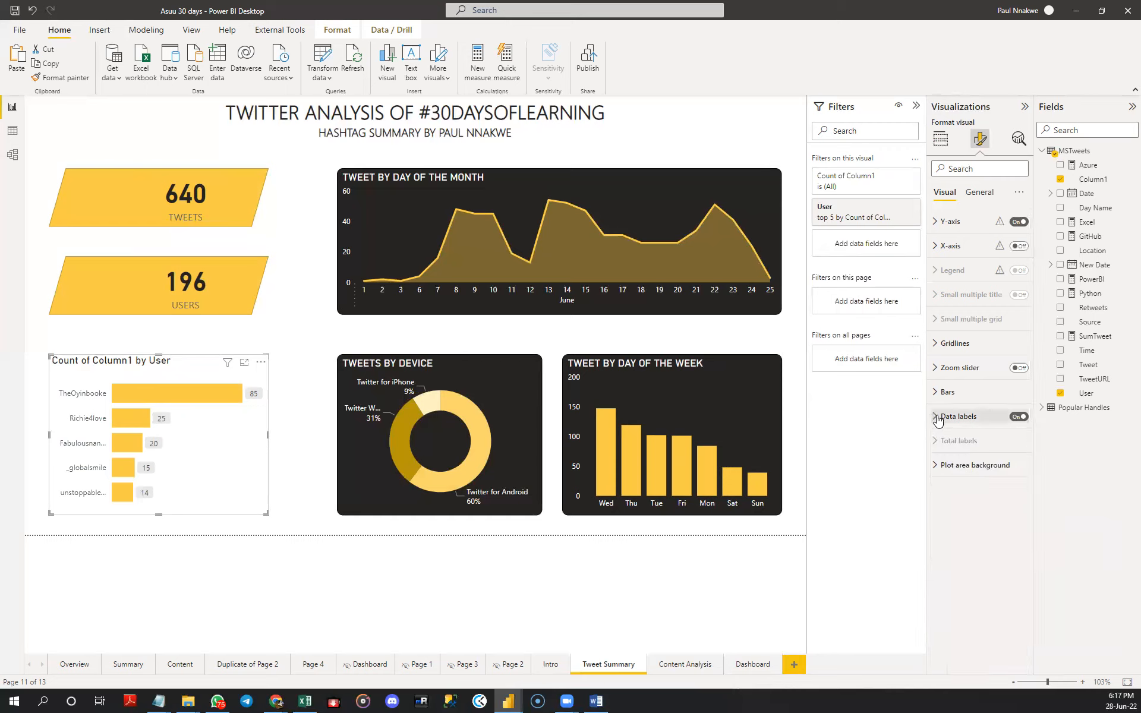
- Add a shadow effect to the user bar chart
{"action": "left_click", "coordinate": [980, 193]}
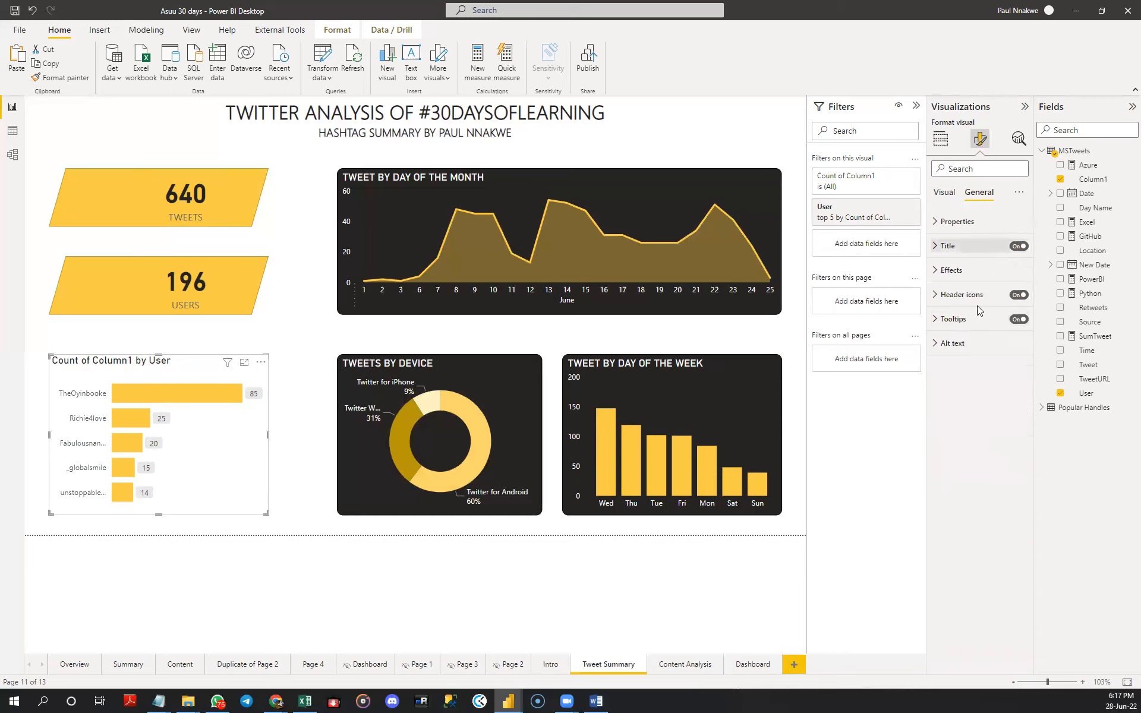
{"action": "left_click", "coordinate": [951, 271]}
{"action": "left_click", "coordinate": [1014, 421]}
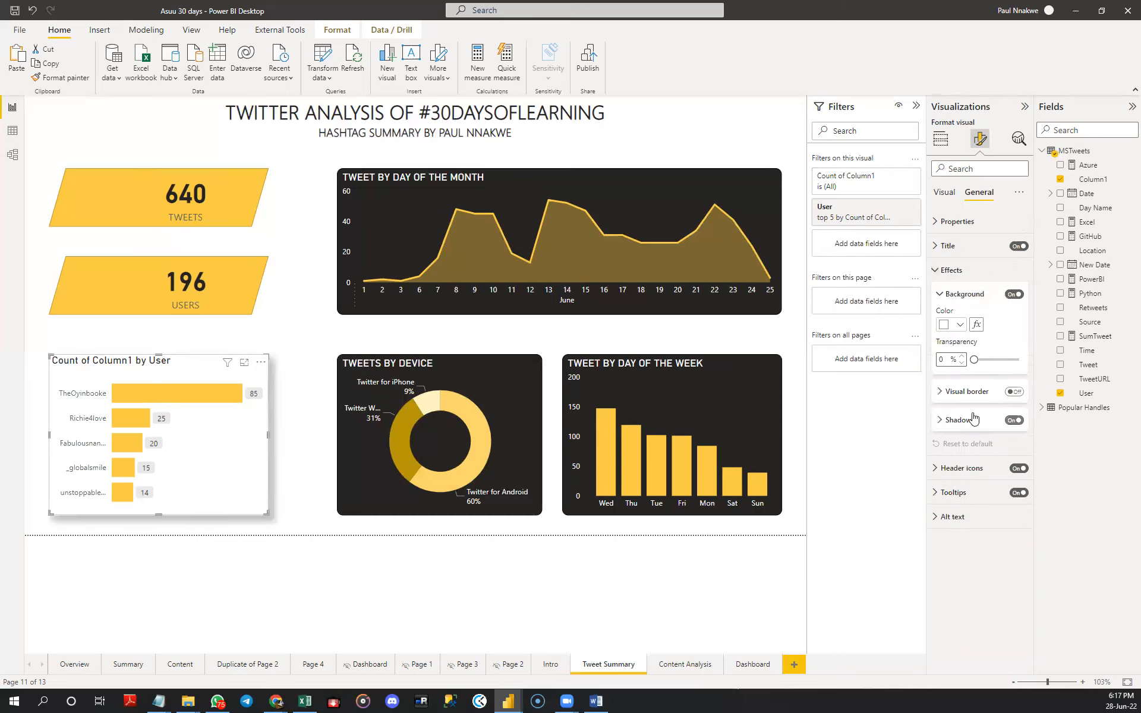
{"action": "left_click", "coordinate": [308, 349]}
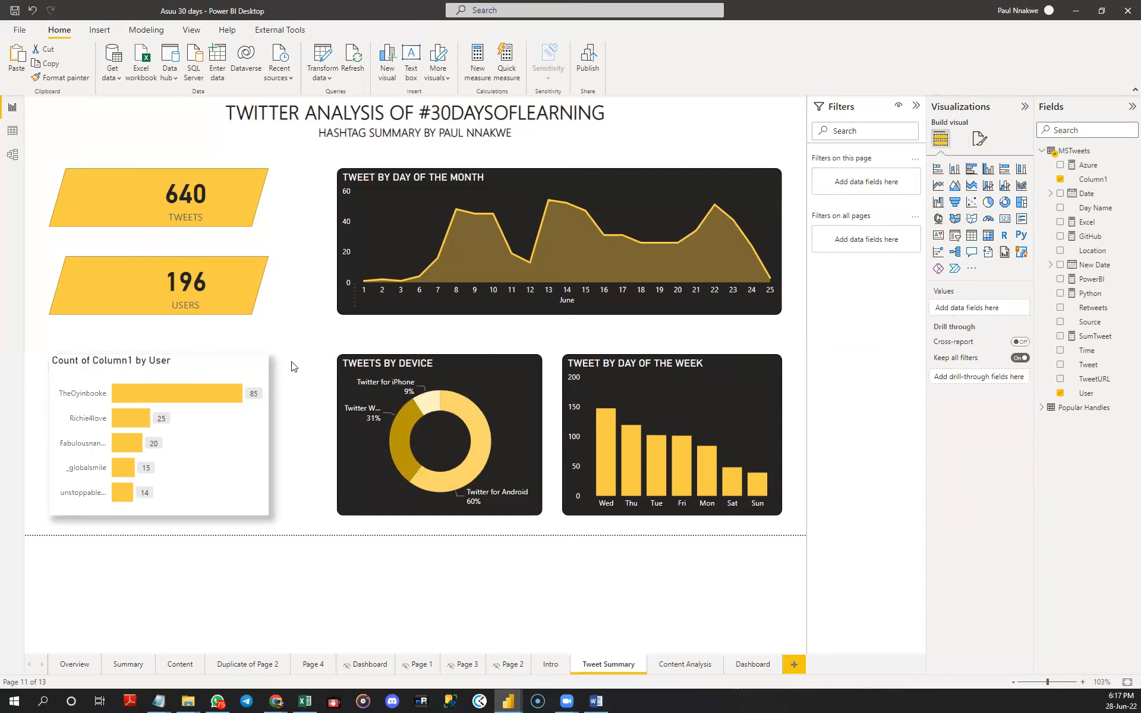
- Title the user bar chart "TOP ACTIVE USERS"
{"action": "left_click", "coordinate": [193, 371]}
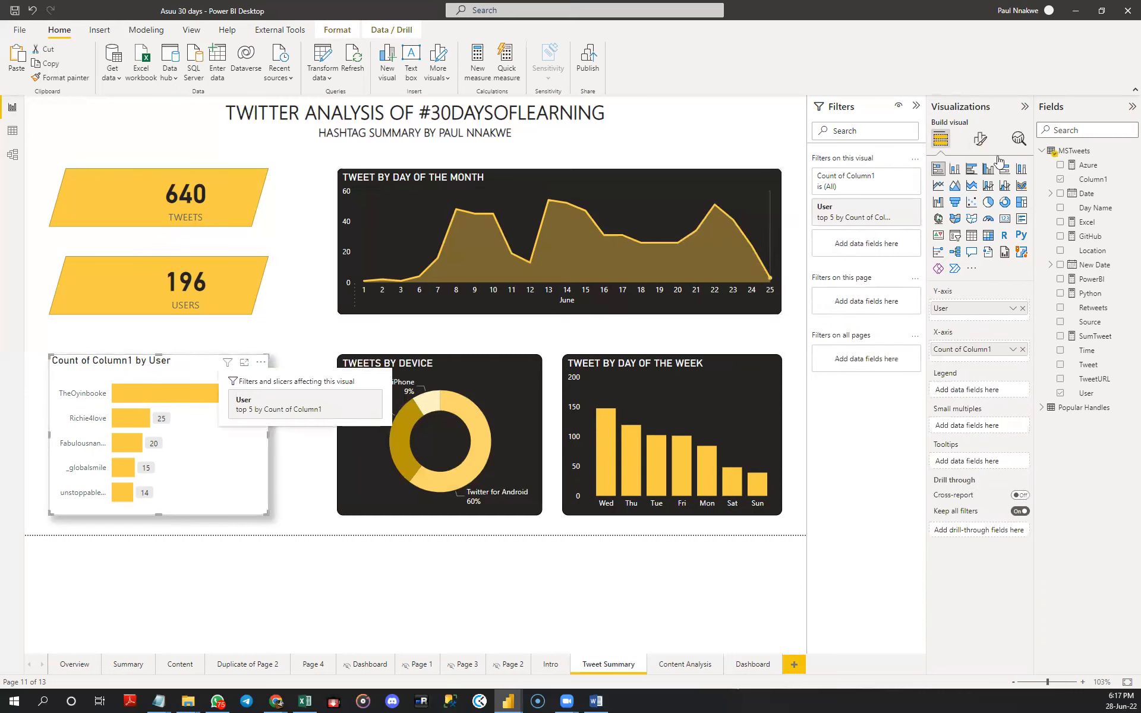
{"action": "left_click", "coordinate": [979, 139]}
{"action": "left_click", "coordinate": [979, 192]}
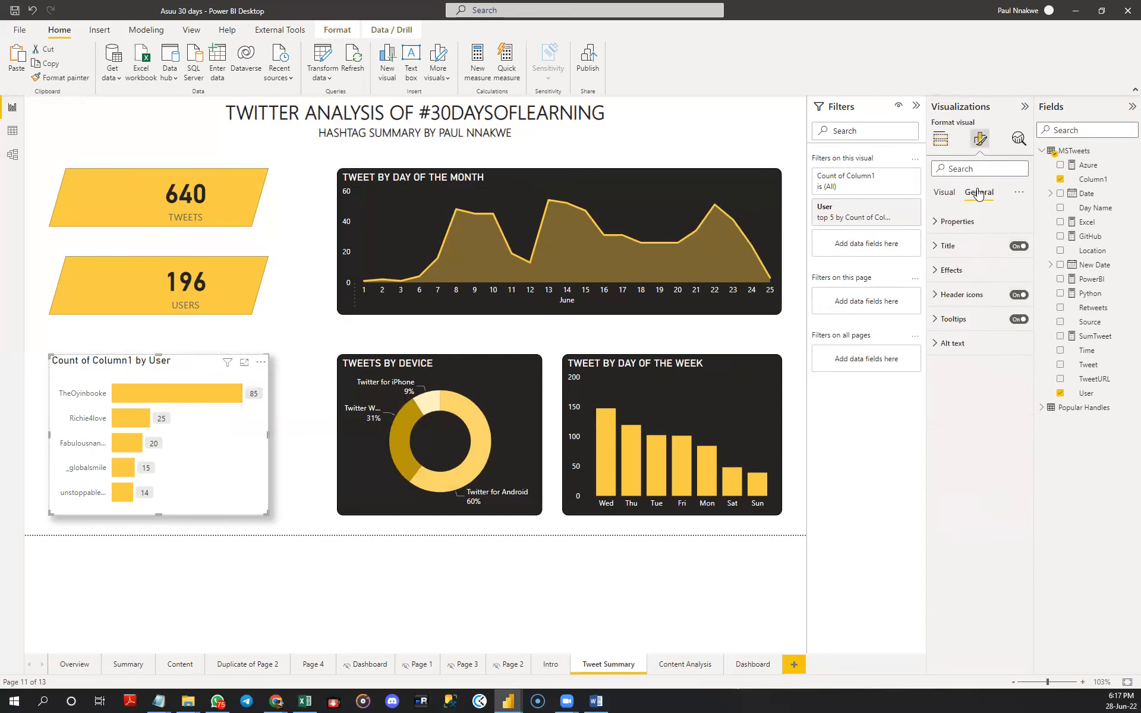
{"action": "left_click", "coordinate": [962, 270]}
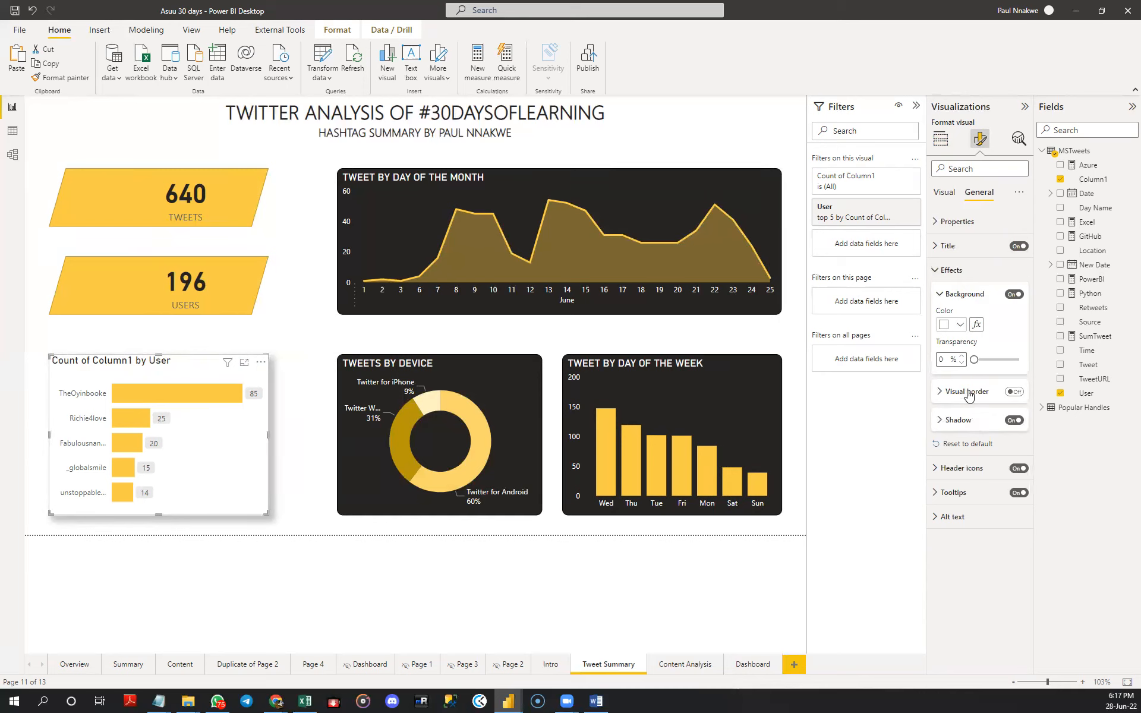
{"action": "left_click", "coordinate": [951, 268]}
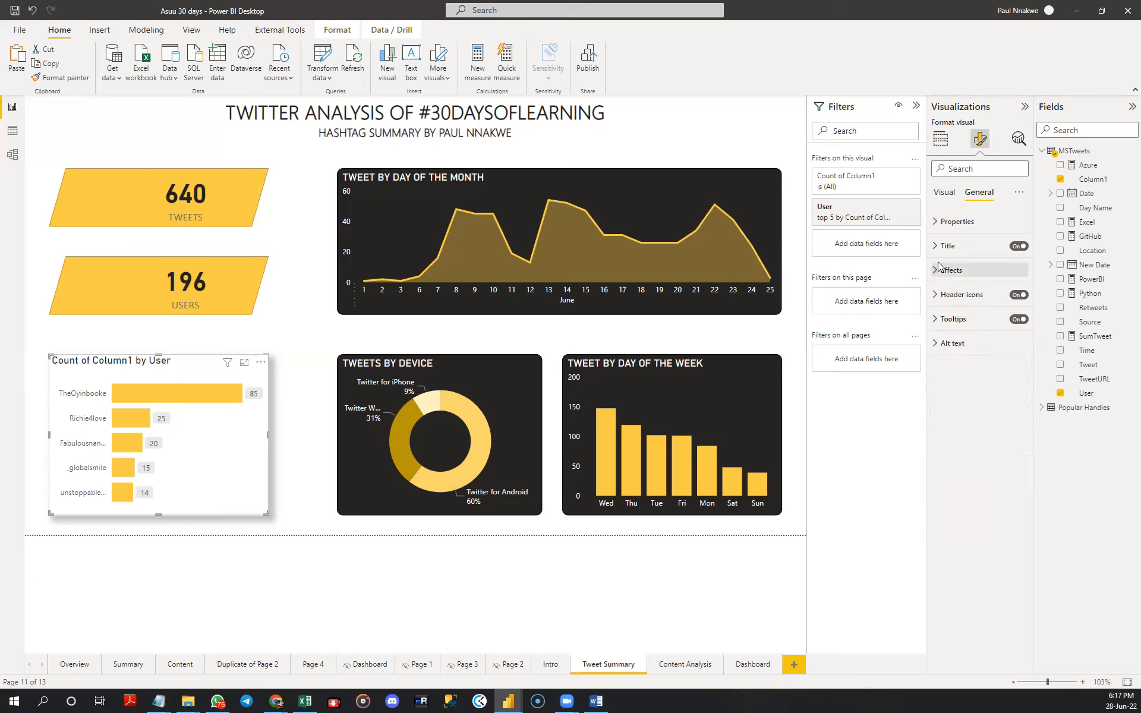
{"action": "left_click", "coordinate": [951, 245]}
{"action": "double_click", "coordinate": [954, 282]}
{"action": "triple_click", "coordinate": [955, 284]}
{"action": "type", "text": "T"}
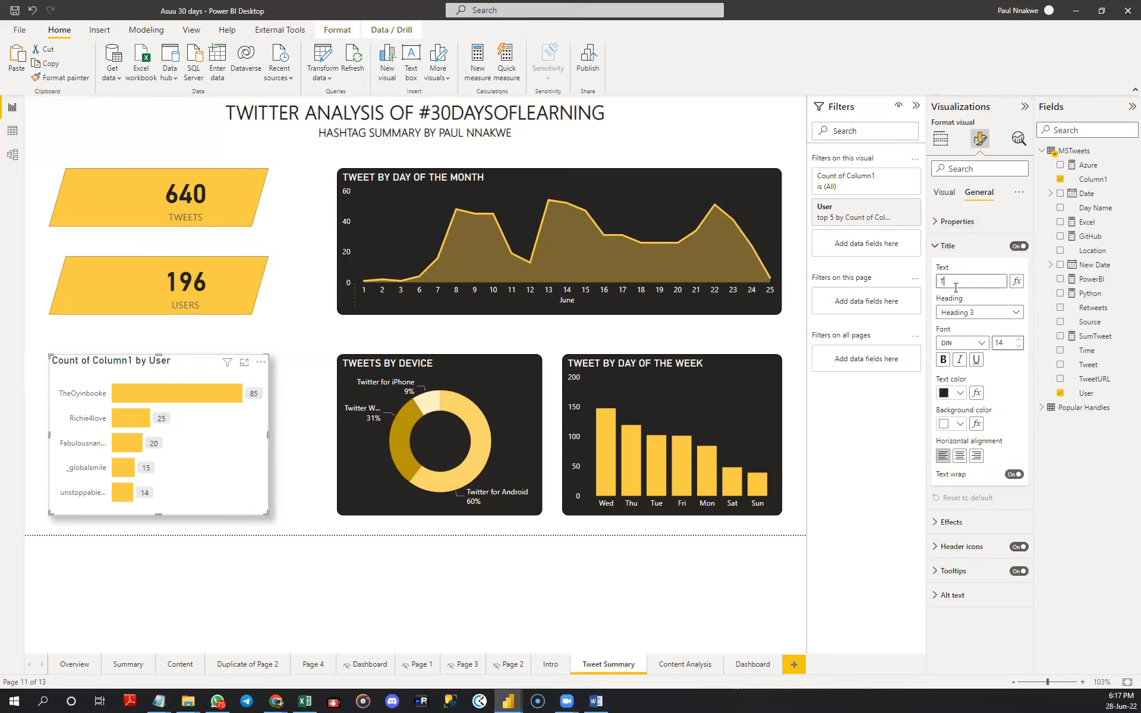
{"action": "type", "text": "OP ACTIVE USERS"}
{"action": "key", "text": "Return"}
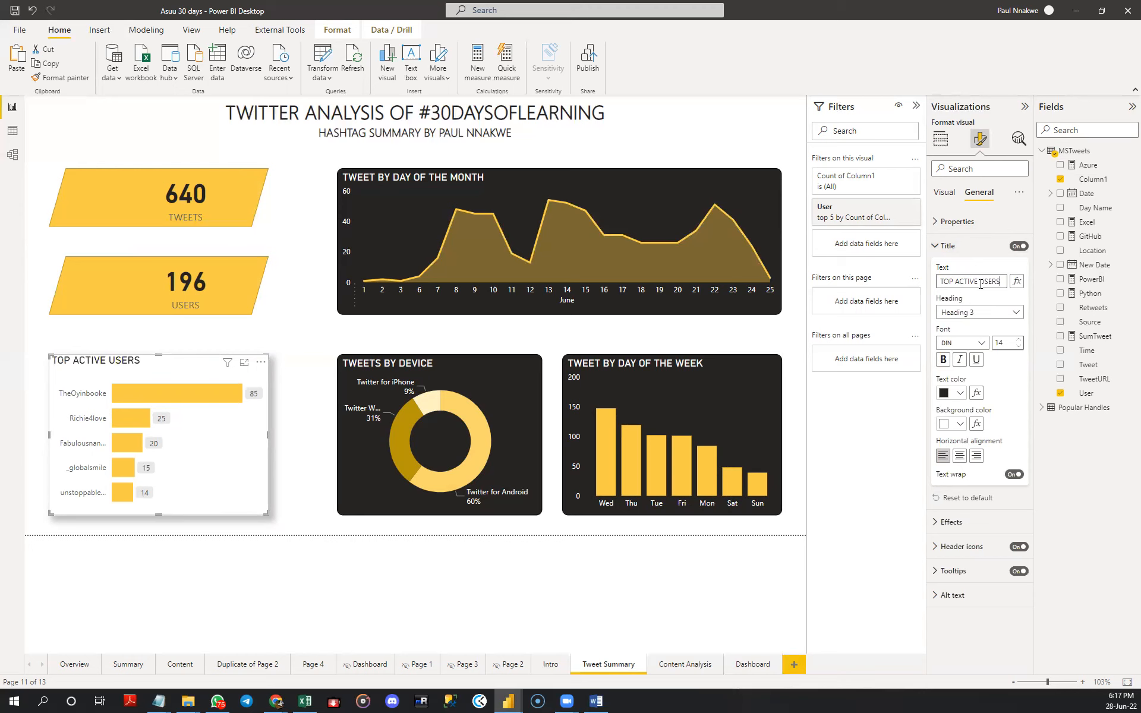
- Insert the "message" picture from the Downloads folder onto the Tweet Summary page
{"action": "left_click", "coordinate": [281, 337]}
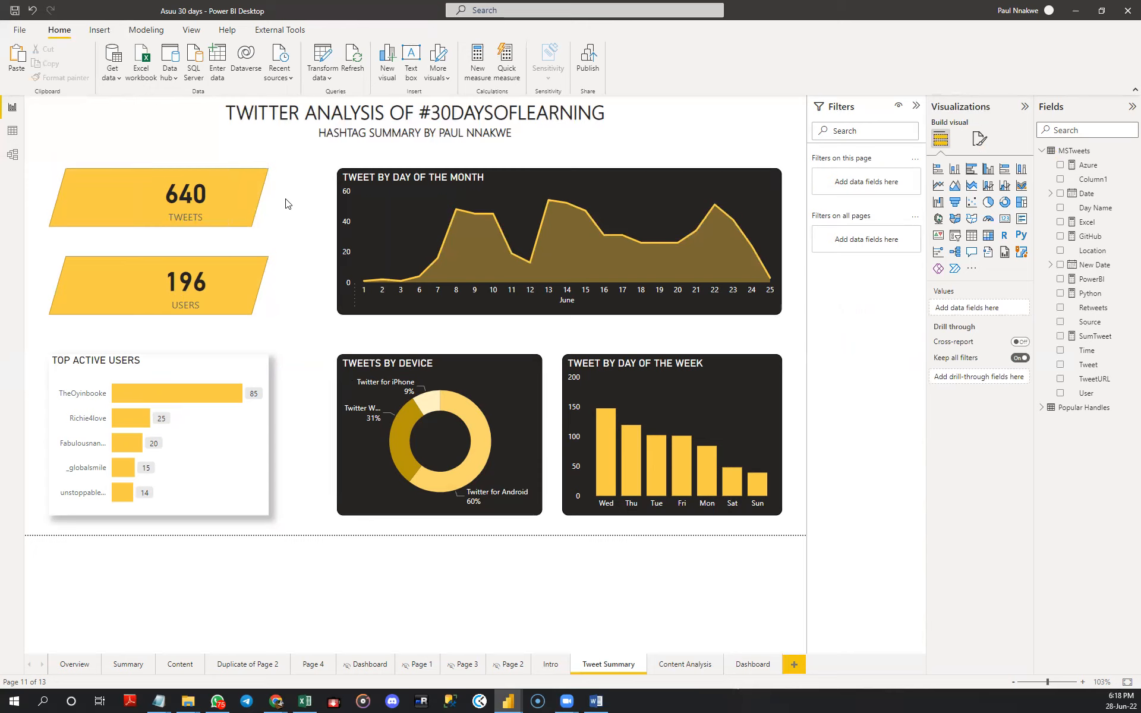
{"action": "left_click", "coordinate": [99, 29]}
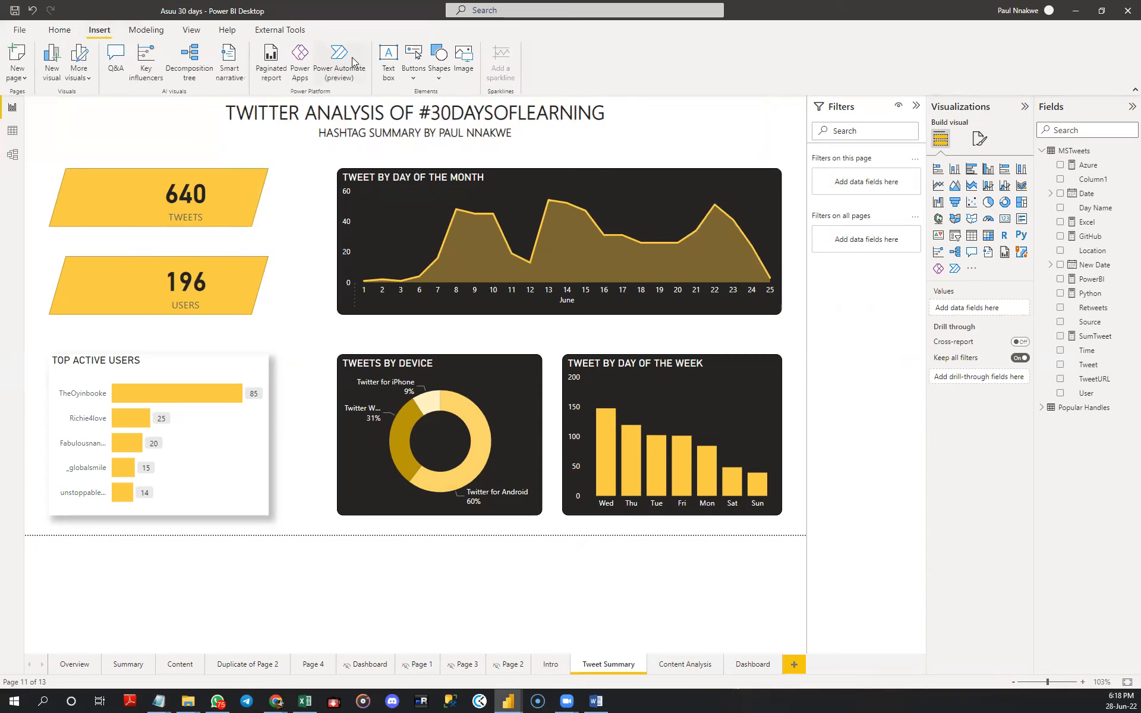
{"action": "left_click", "coordinate": [463, 59]}
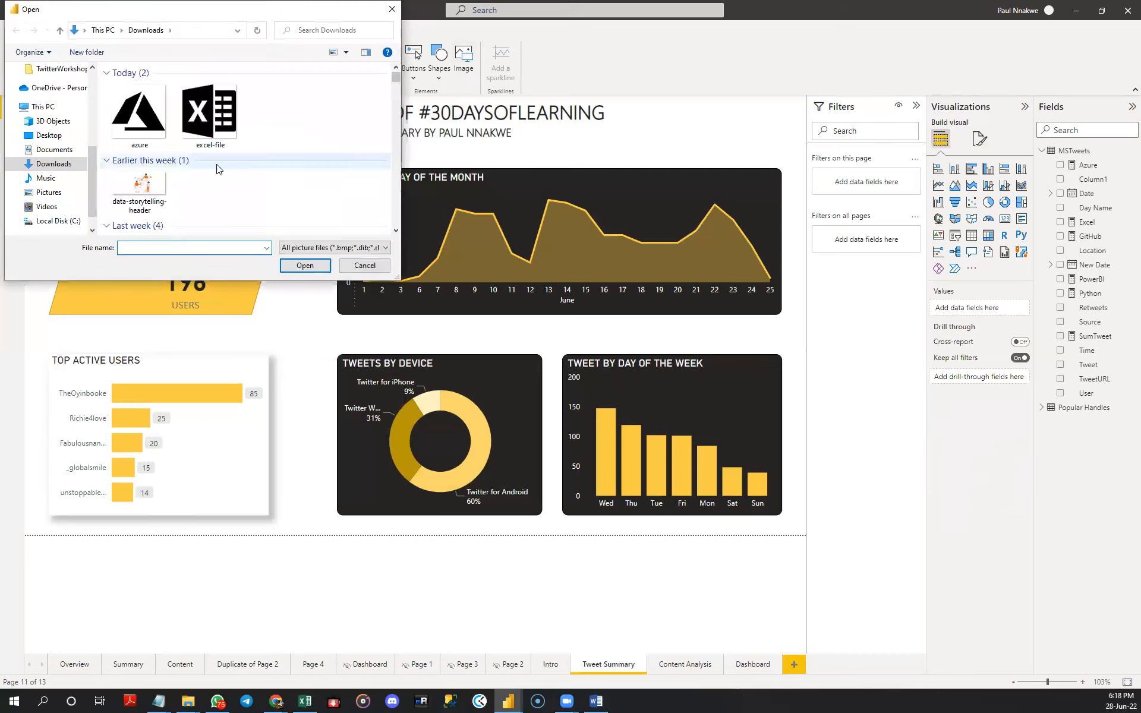
{"action": "scroll", "coordinate": [273, 206], "scroll_direction": "down", "scroll_amount": 2}
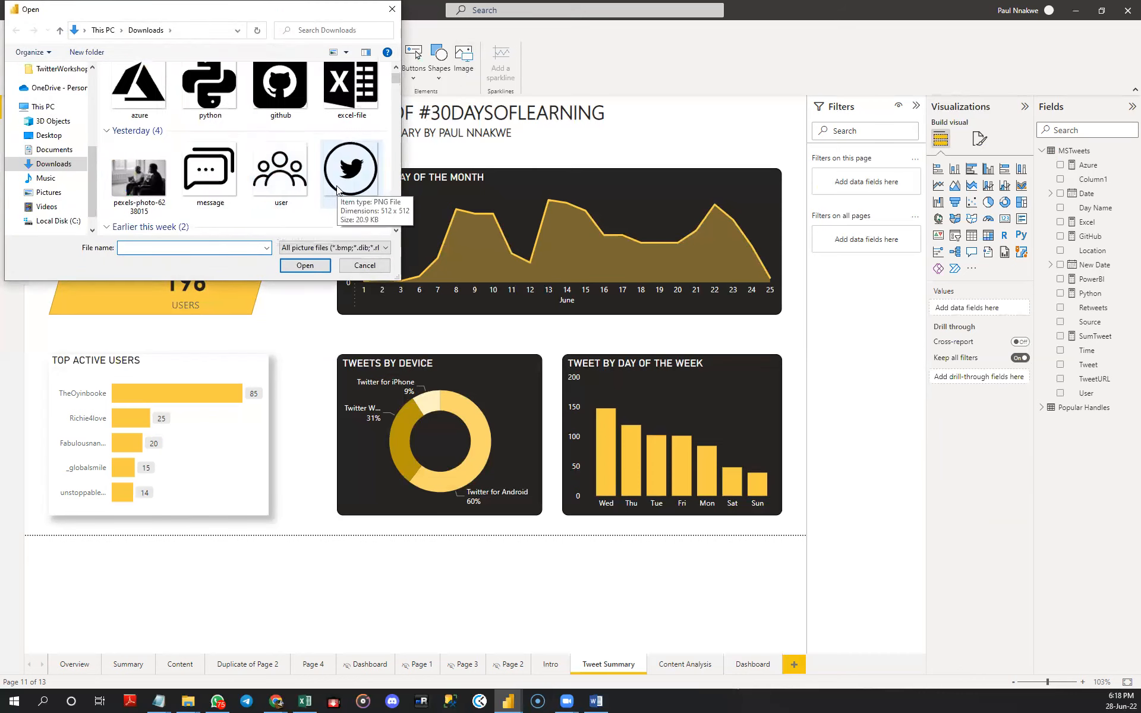
{"action": "left_click", "coordinate": [222, 189]}
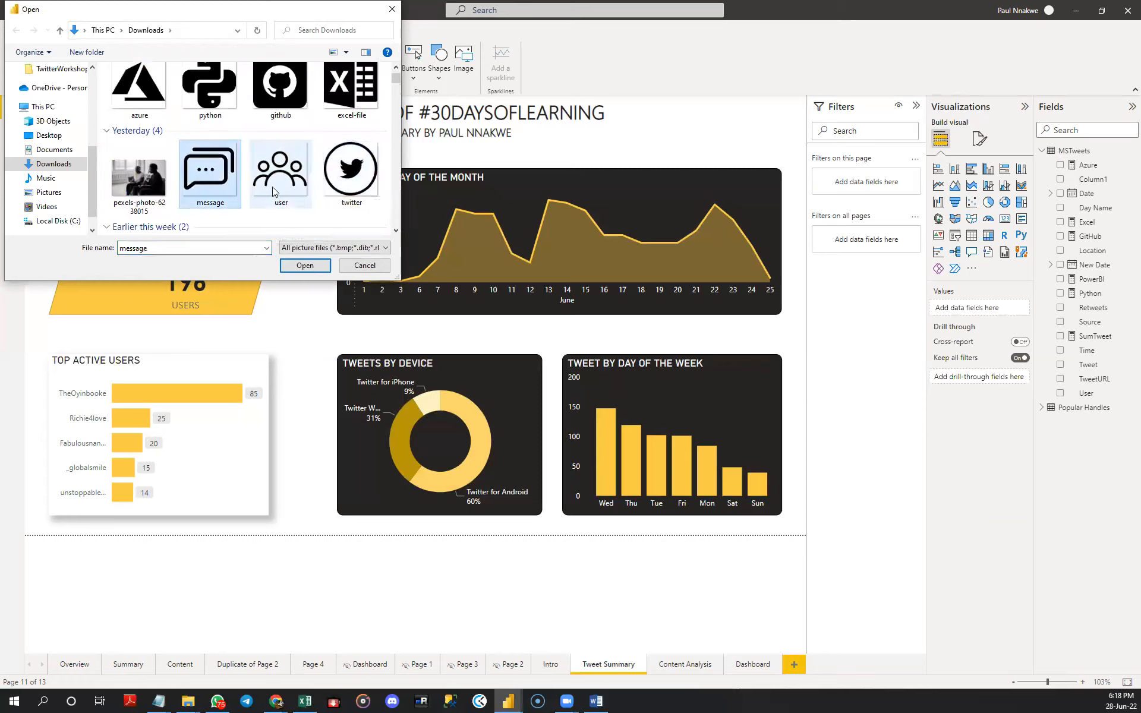
{"action": "left_click", "coordinate": [299, 266]}
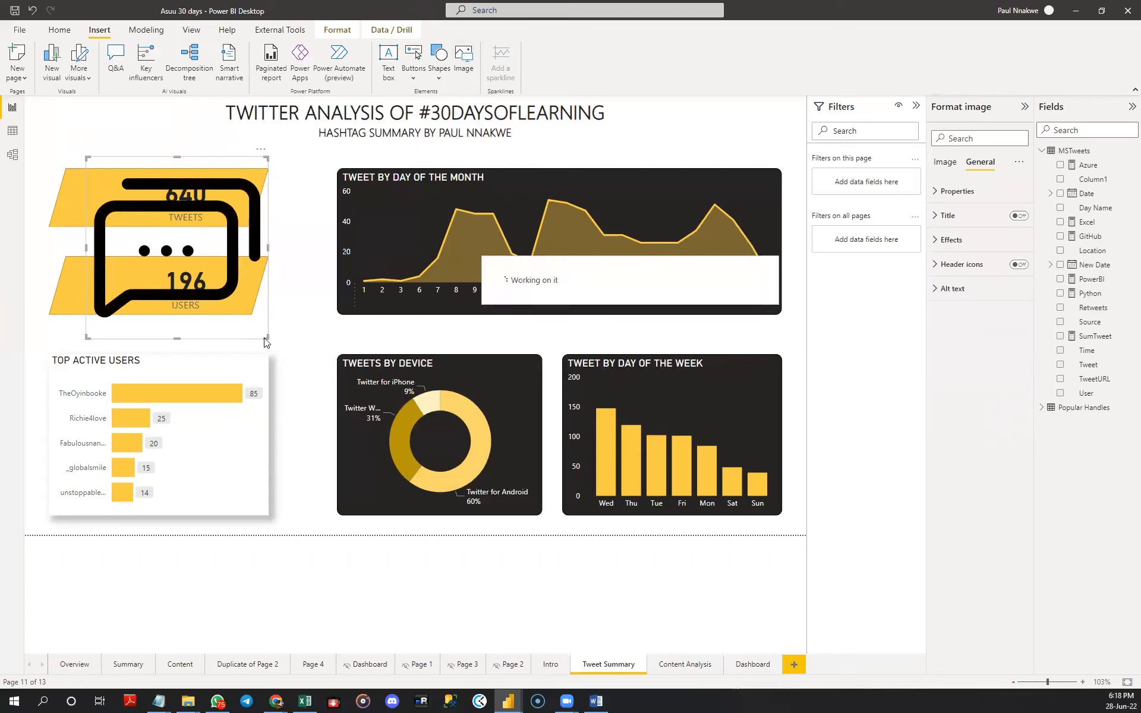
- Shrink the message icon and place it beside the count on the TWEETS card
{"action": "left_click_drag", "start_coordinate": [226, 289], "coordinate": [138, 197]}
{"action": "left_click", "coordinate": [157, 121]}
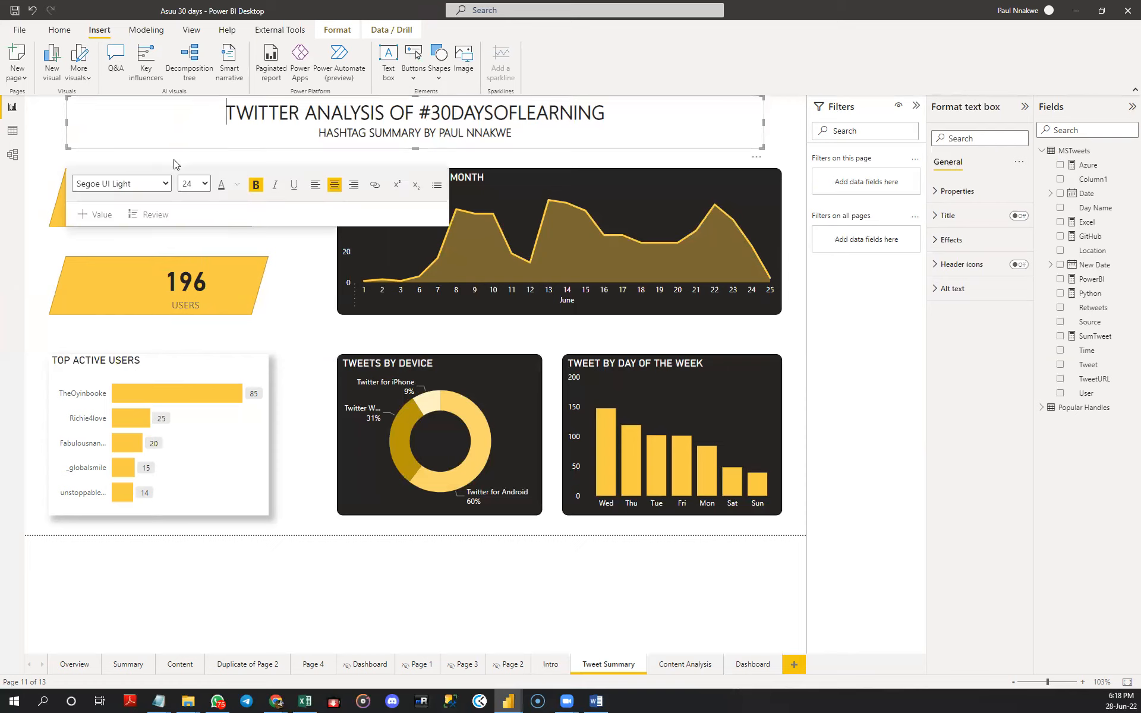
{"action": "left_click", "coordinate": [306, 275]}
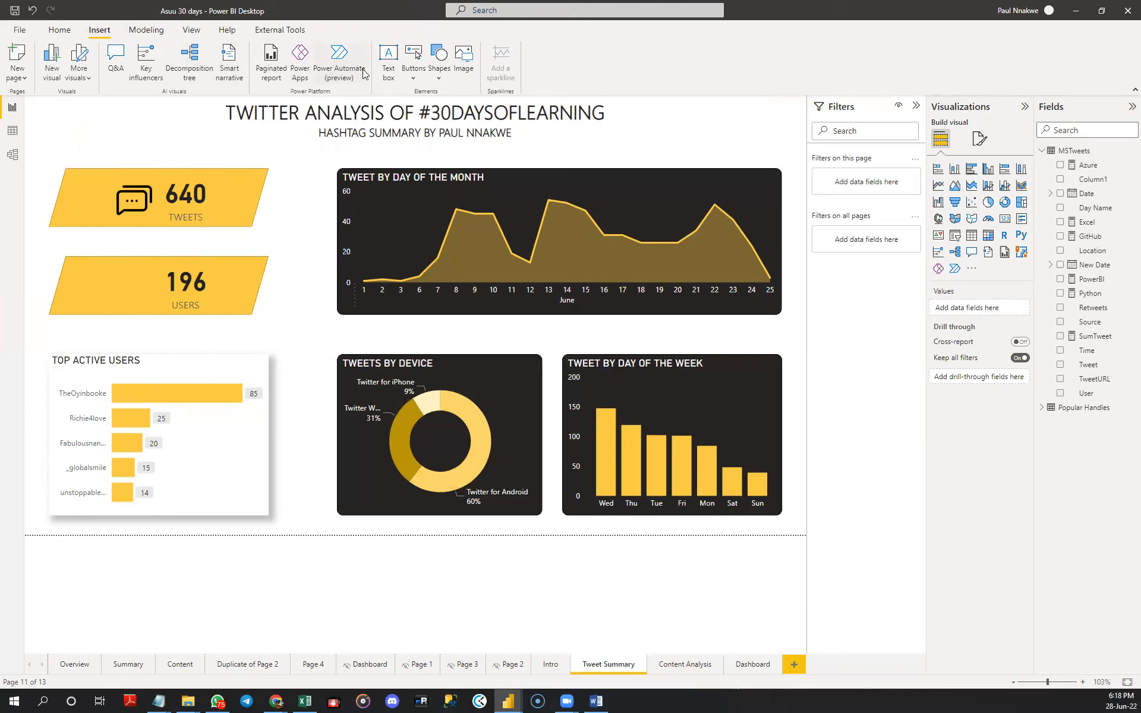
- Insert the "user" picture from the Downloads folder onto the Tweet Summary page
{"action": "left_click", "coordinate": [462, 59]}
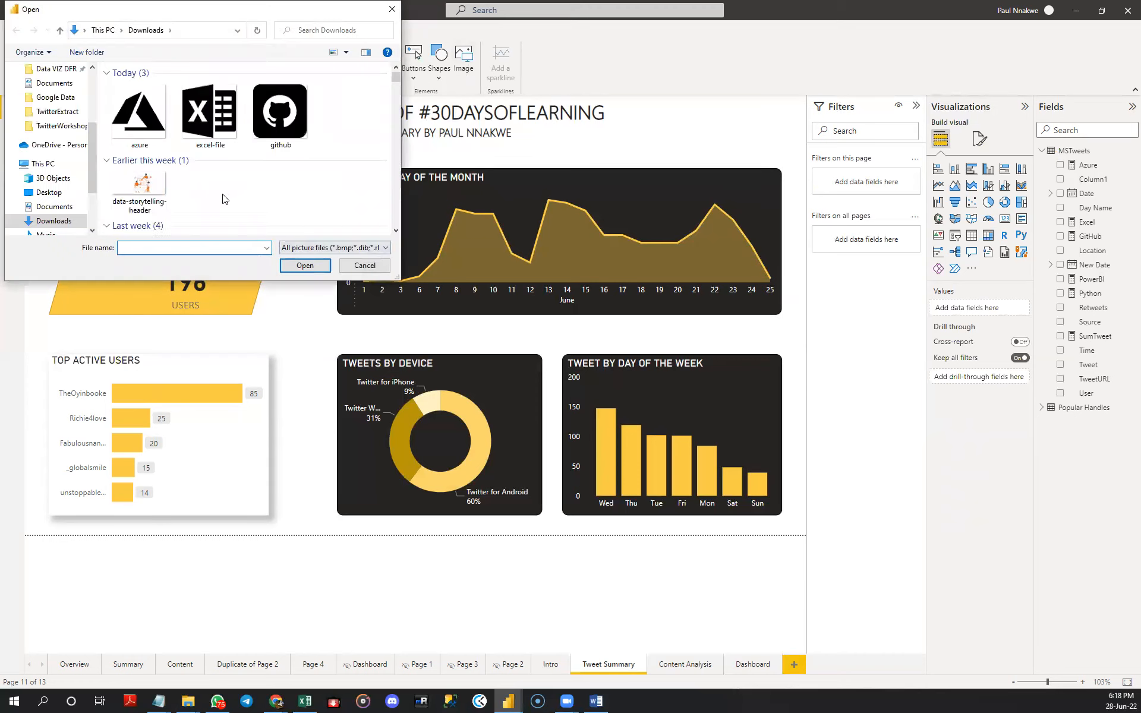
{"action": "scroll", "coordinate": [231, 190], "scroll_direction": "down", "scroll_amount": 1}
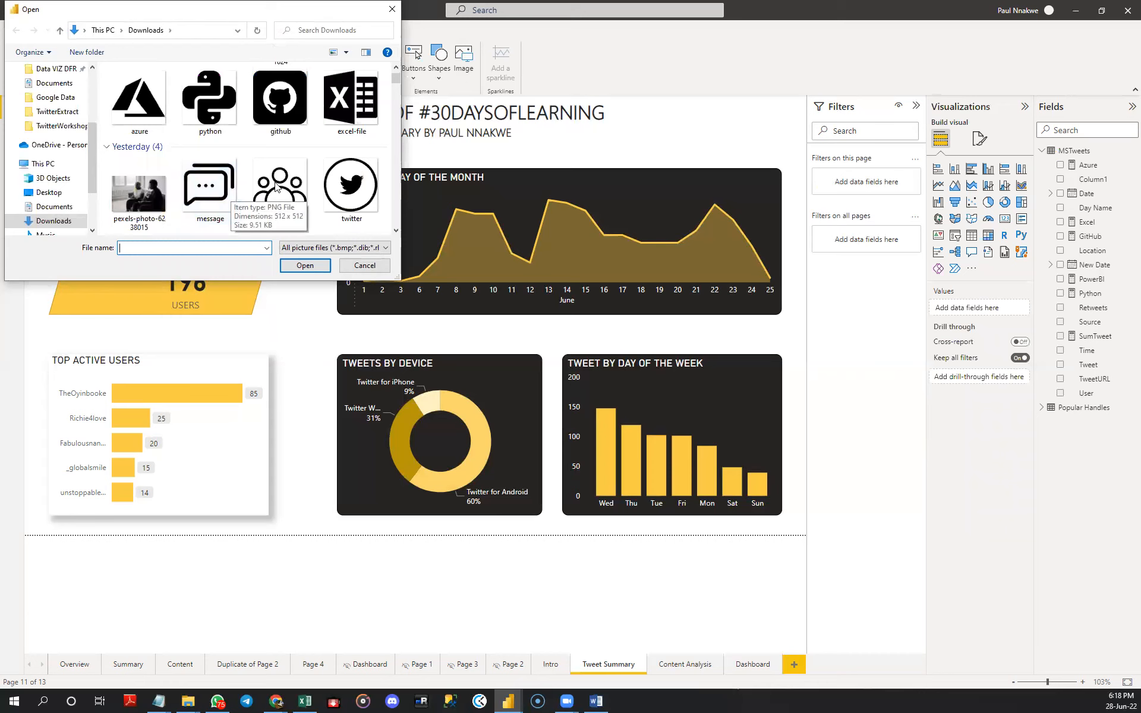
{"action": "double_click", "coordinate": [292, 195]}
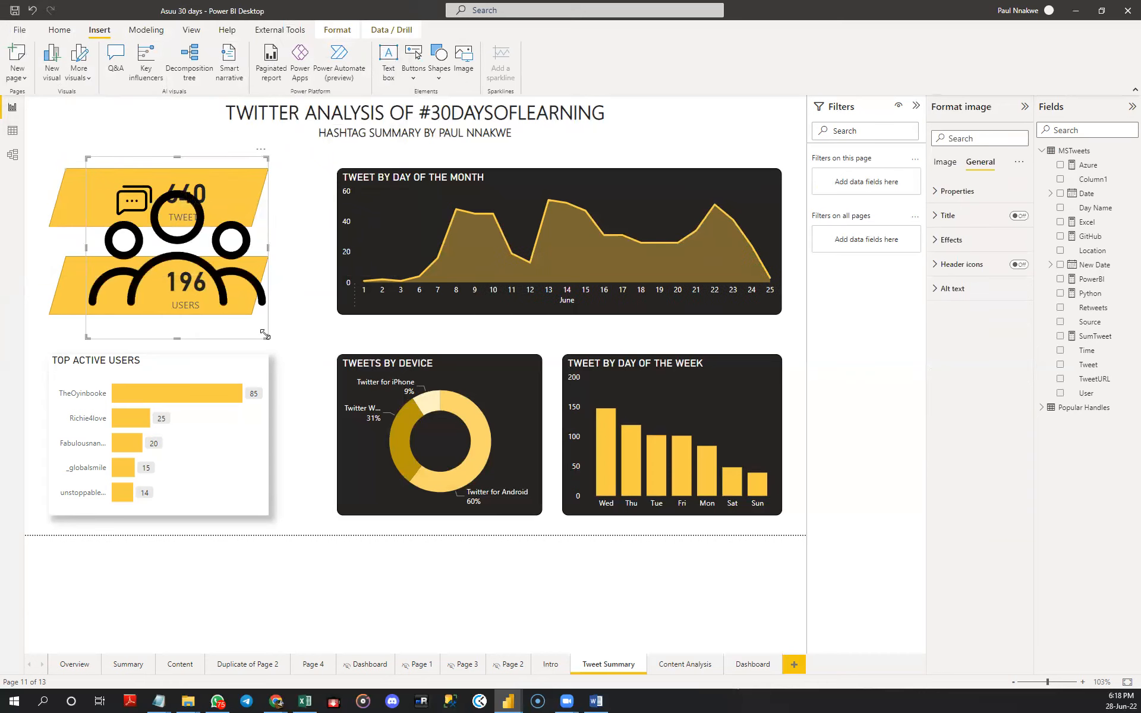
- Shrink the user icon to match the message icon and place it beside the count on the USERS card
{"action": "left_click_drag", "start_coordinate": [265, 336], "coordinate": [128, 199]}
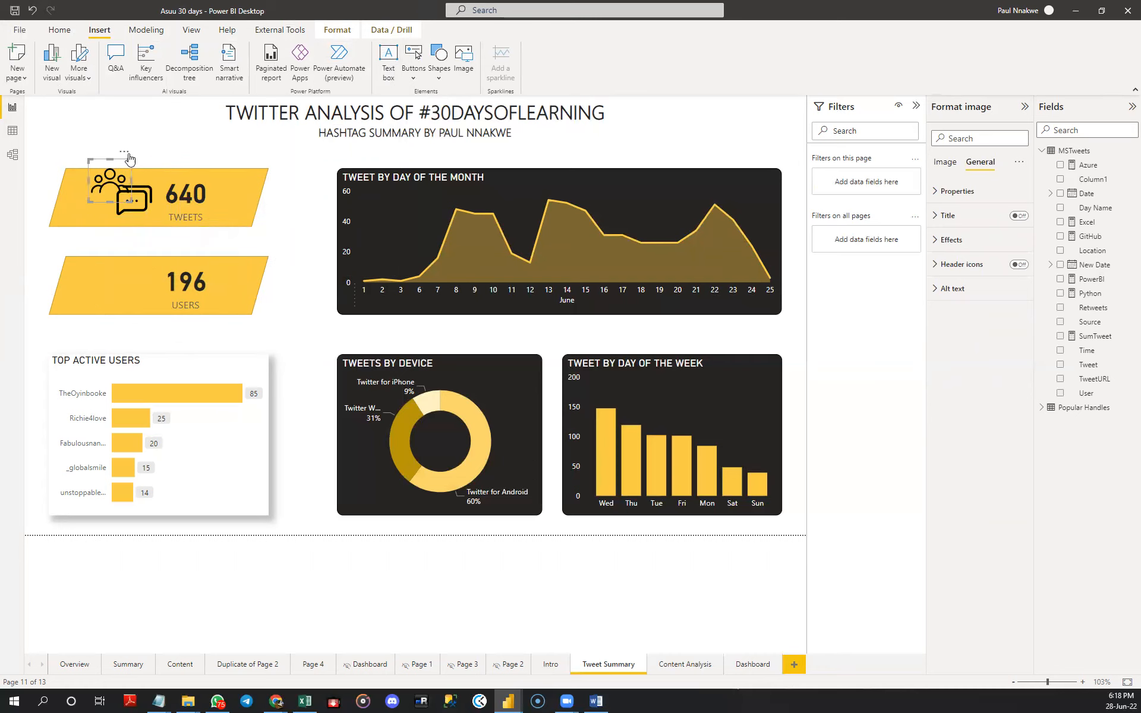
{"action": "left_click_drag", "start_coordinate": [123, 155], "coordinate": [146, 253]}
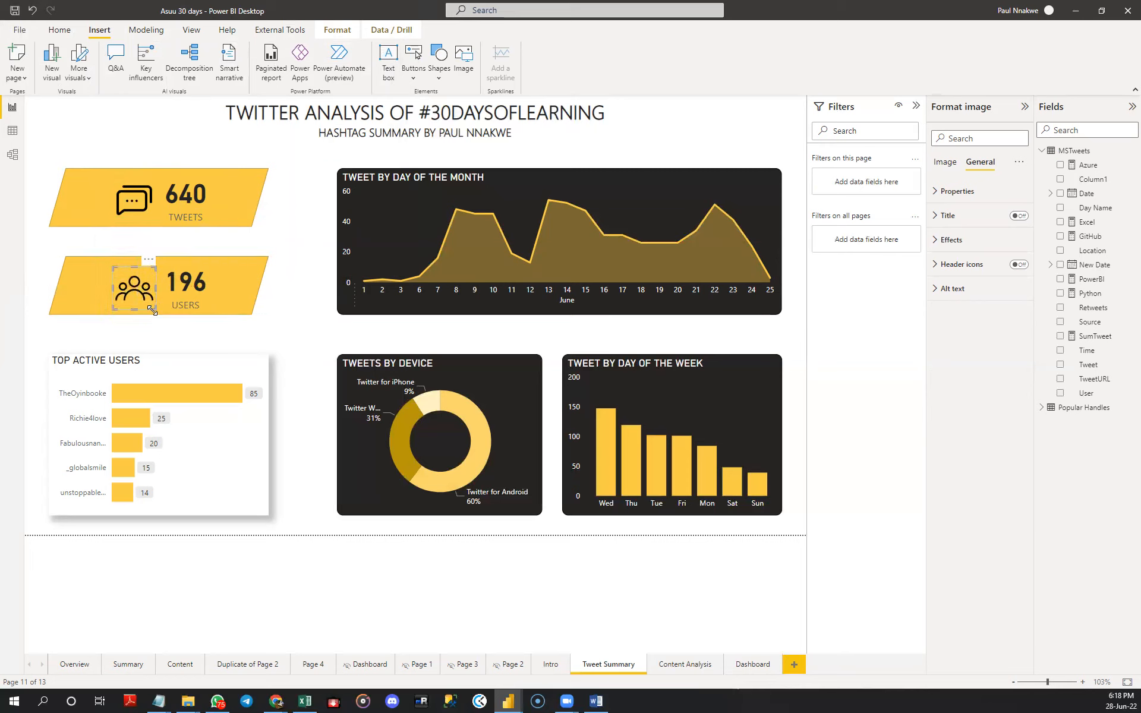
{"action": "left_click_drag", "start_coordinate": [138, 289], "coordinate": [136, 285]}
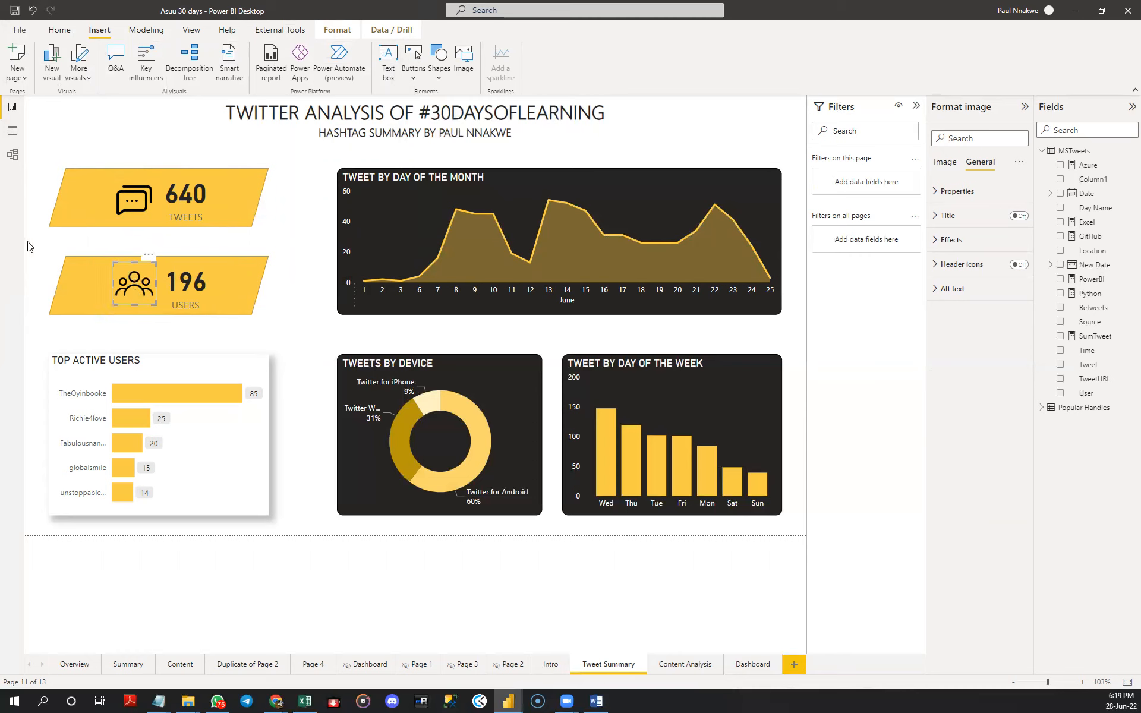
{"action": "left_click", "coordinate": [48, 248]}
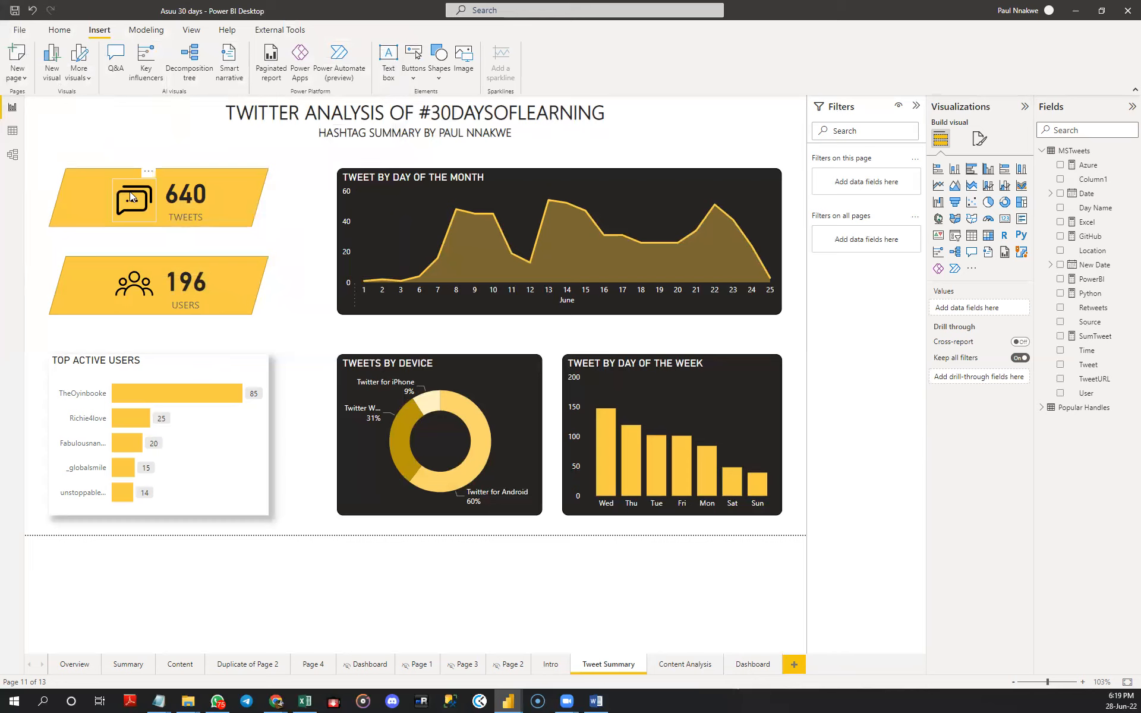
- Nudge the message icon slightly upward on the TWEETS card, keeping it aligned with the user icon below
{"action": "left_click", "coordinate": [117, 213]}
{"action": "left_click_drag", "start_coordinate": [114, 218], "coordinate": [117, 213]}
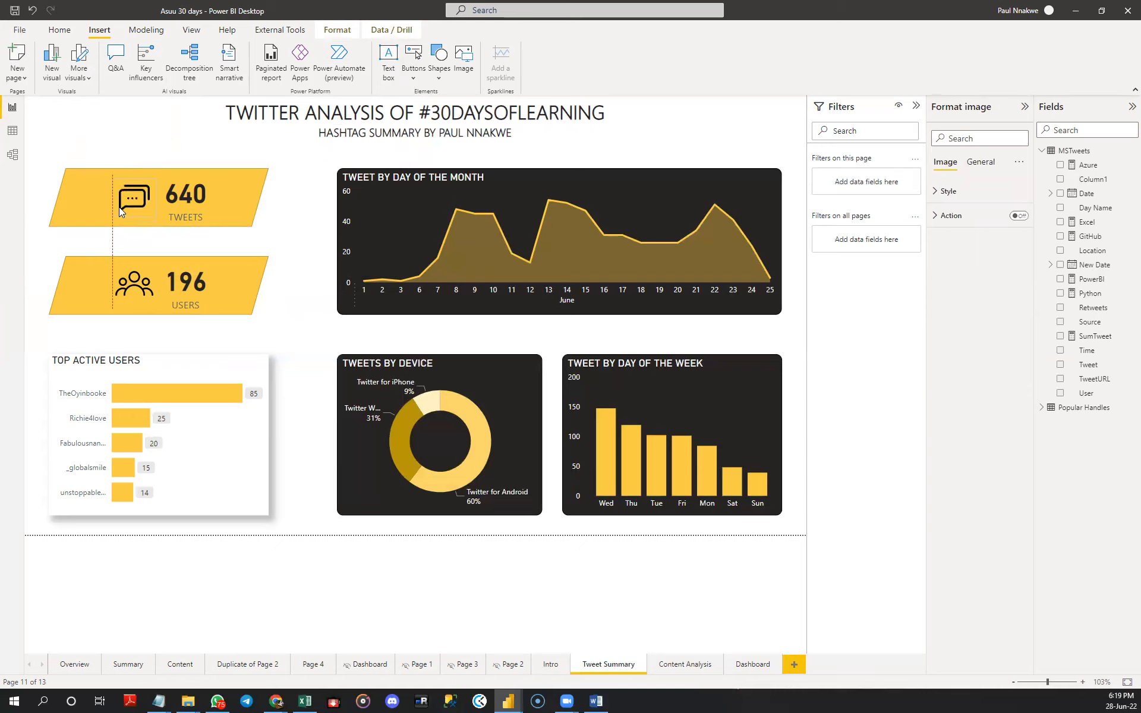
{"action": "left_click_drag", "start_coordinate": [116, 208], "coordinate": [117, 209]}
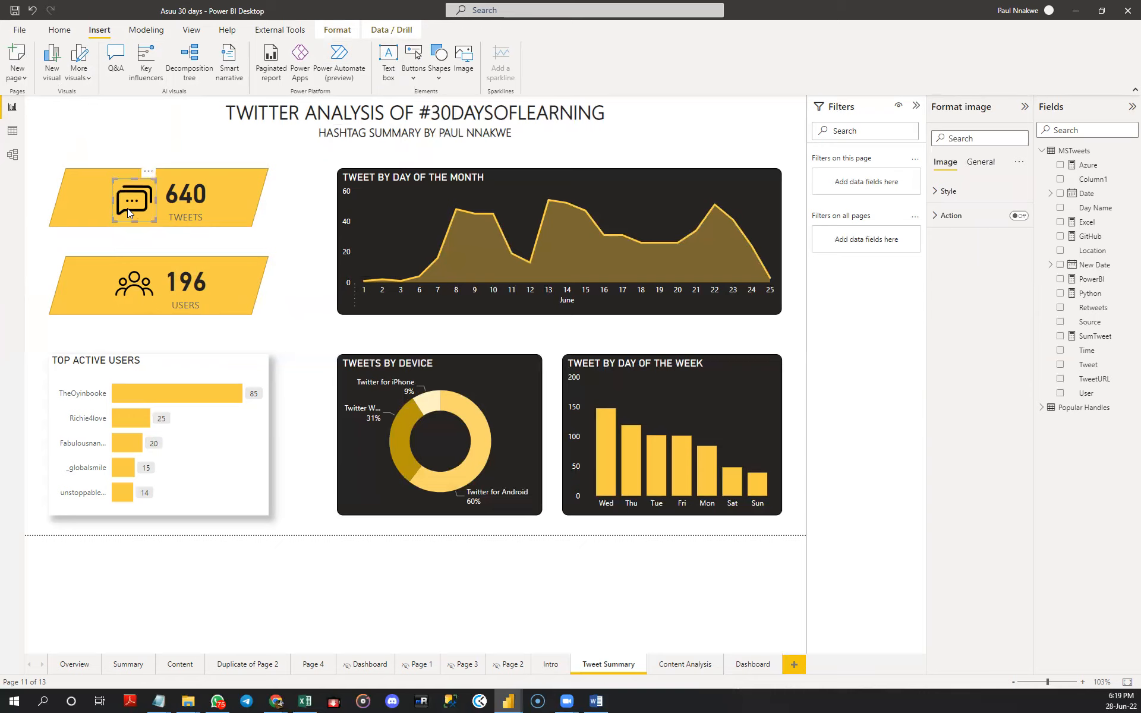
{"action": "left_click", "coordinate": [169, 133]}
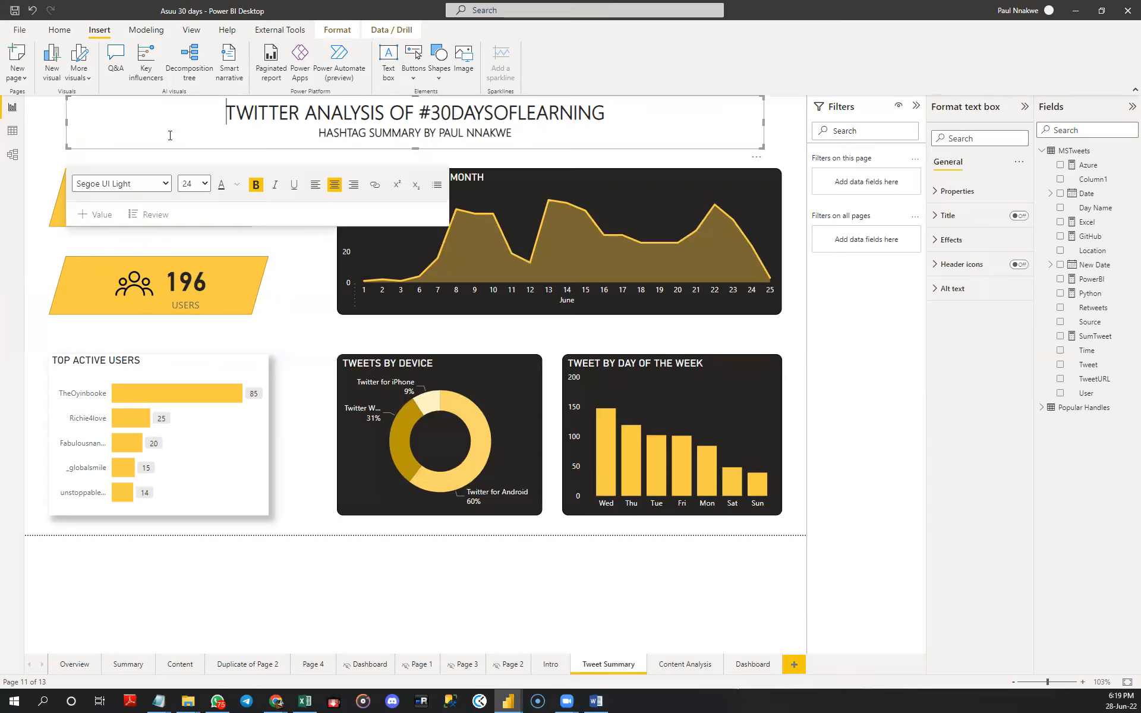
{"action": "left_click", "coordinate": [48, 172]}
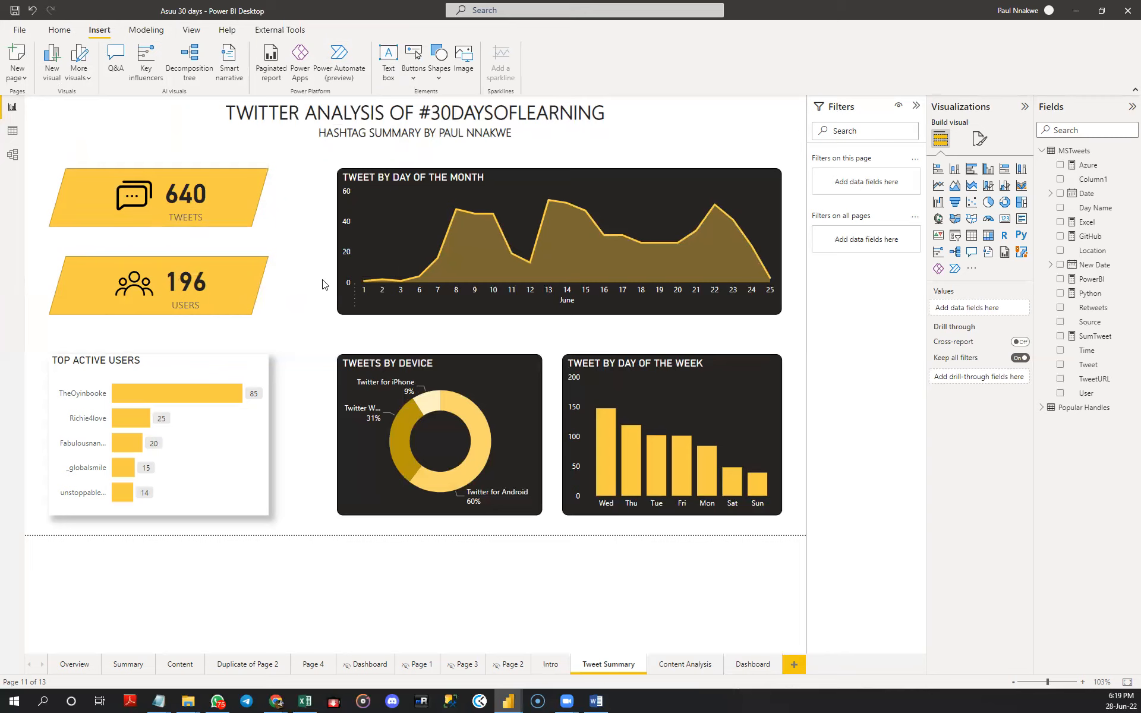
- Give the TOP ACTIVE USERS chart a white visual border with 10 px rounded corners
{"action": "left_click", "coordinate": [236, 481]}
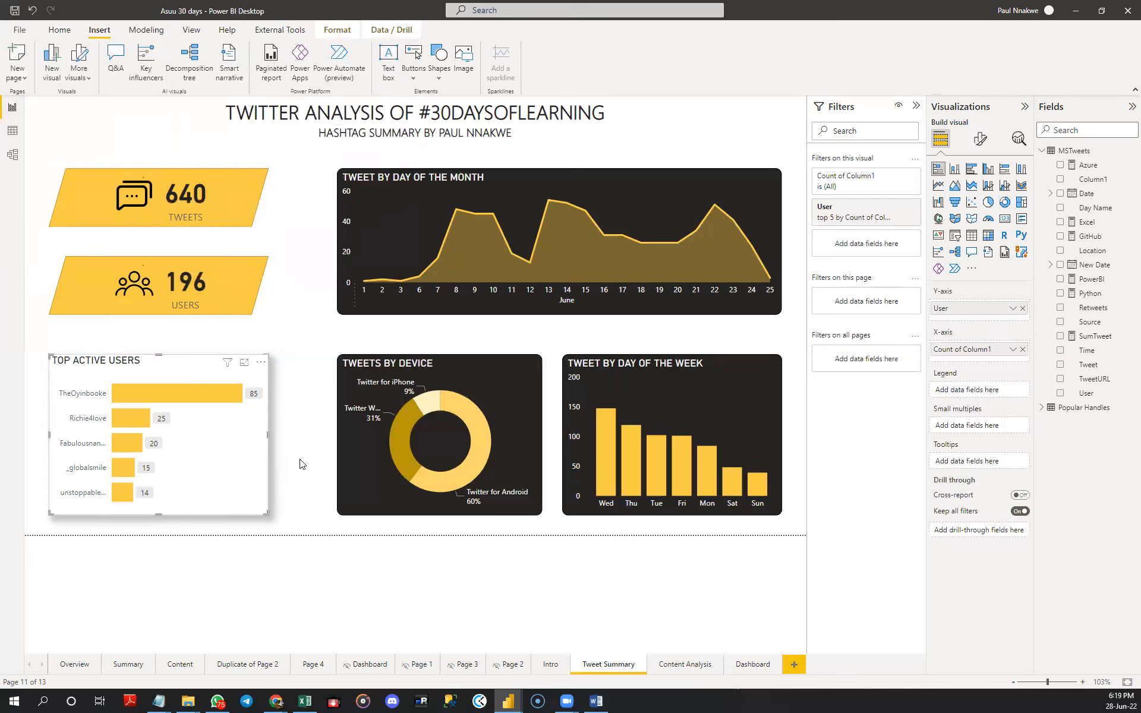
{"action": "left_click", "coordinate": [979, 145]}
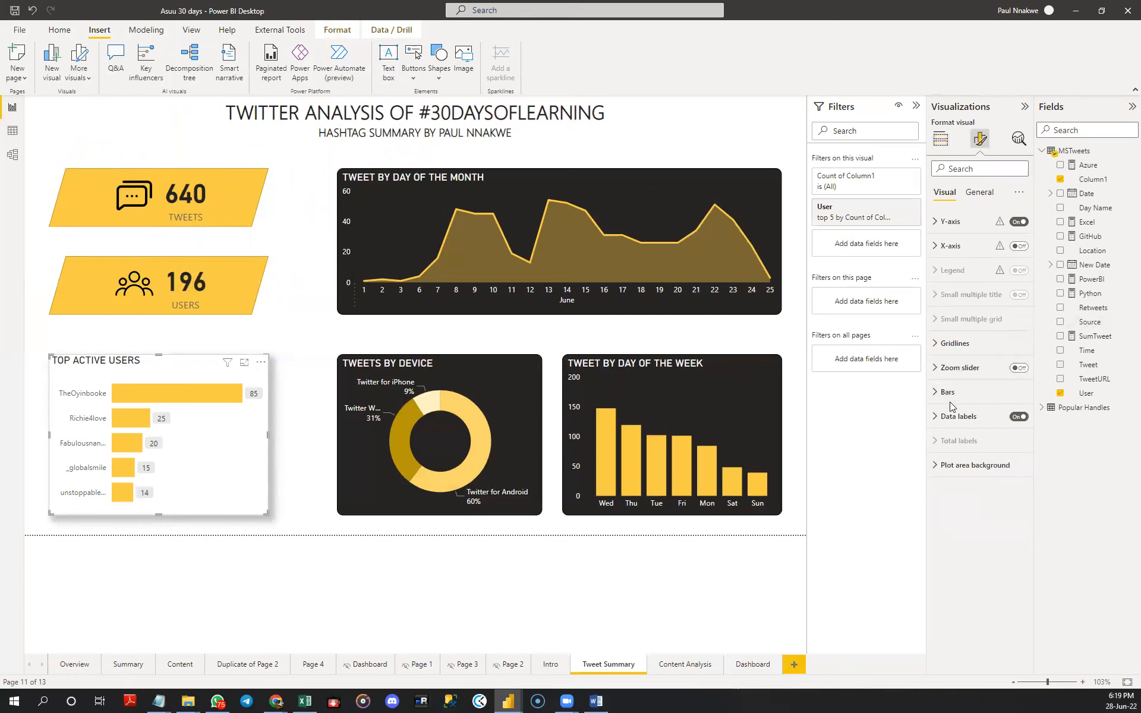
{"action": "left_click", "coordinate": [979, 193]}
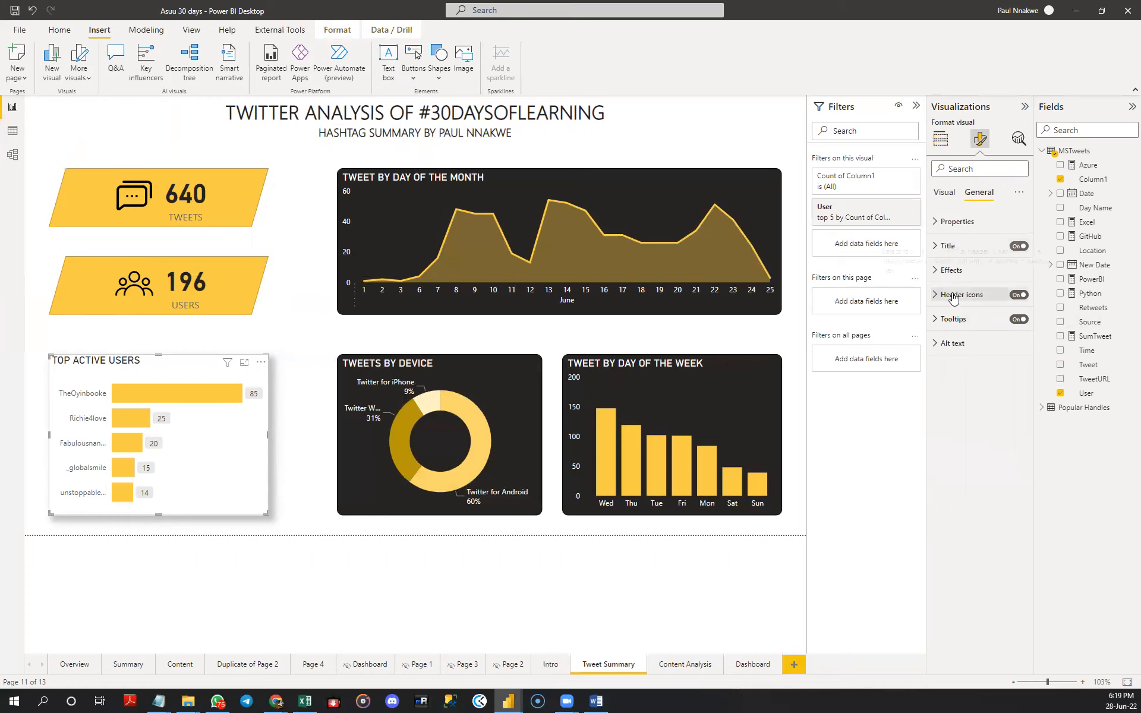
{"action": "left_click", "coordinate": [958, 271]}
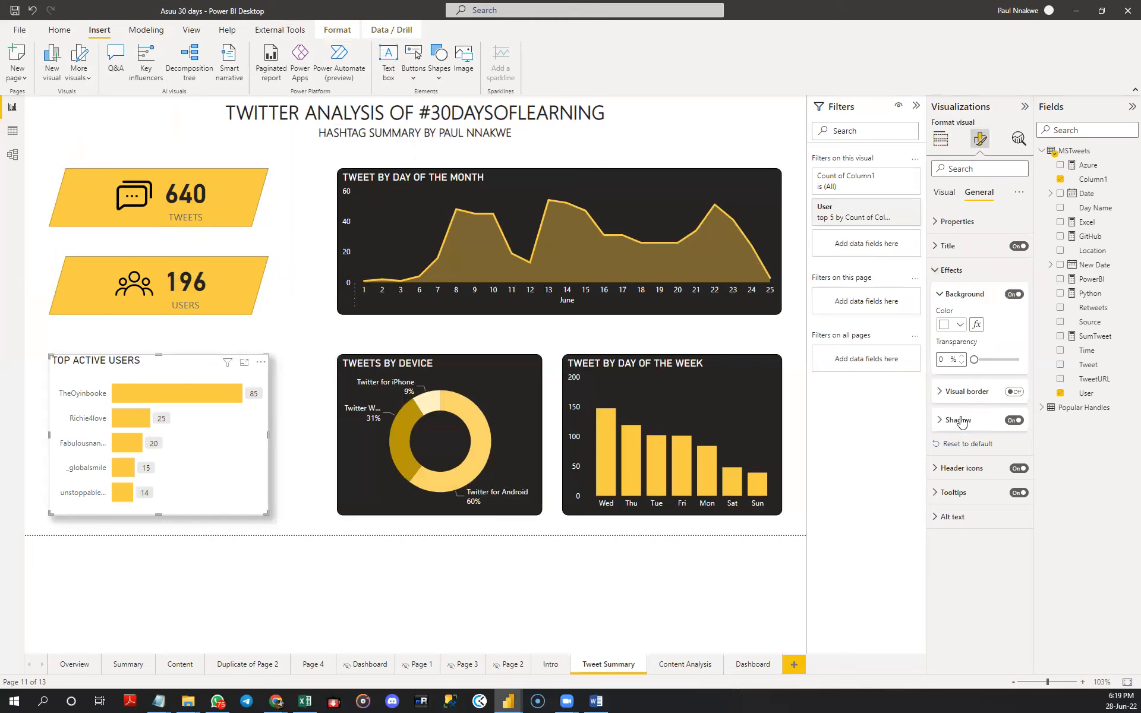
{"action": "left_click", "coordinate": [998, 392]}
{"action": "left_click", "coordinate": [946, 458]}
{"action": "type", "text": "10"}
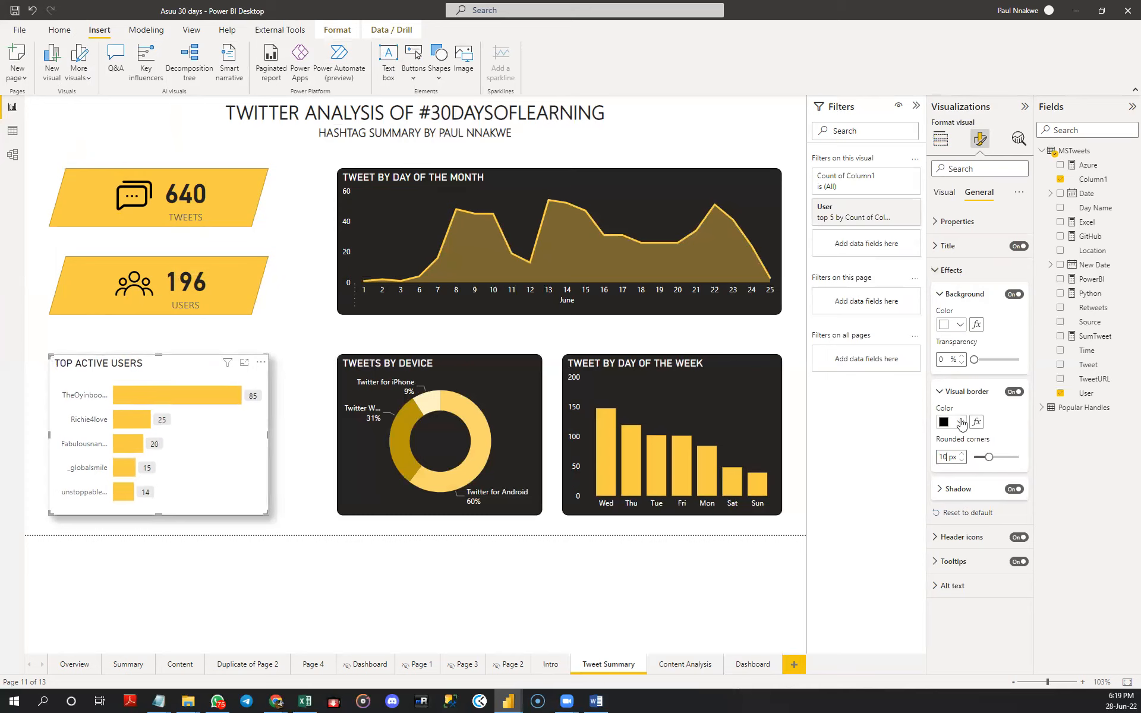
{"action": "left_click", "coordinate": [958, 422]}
{"action": "left_click", "coordinate": [952, 463]}
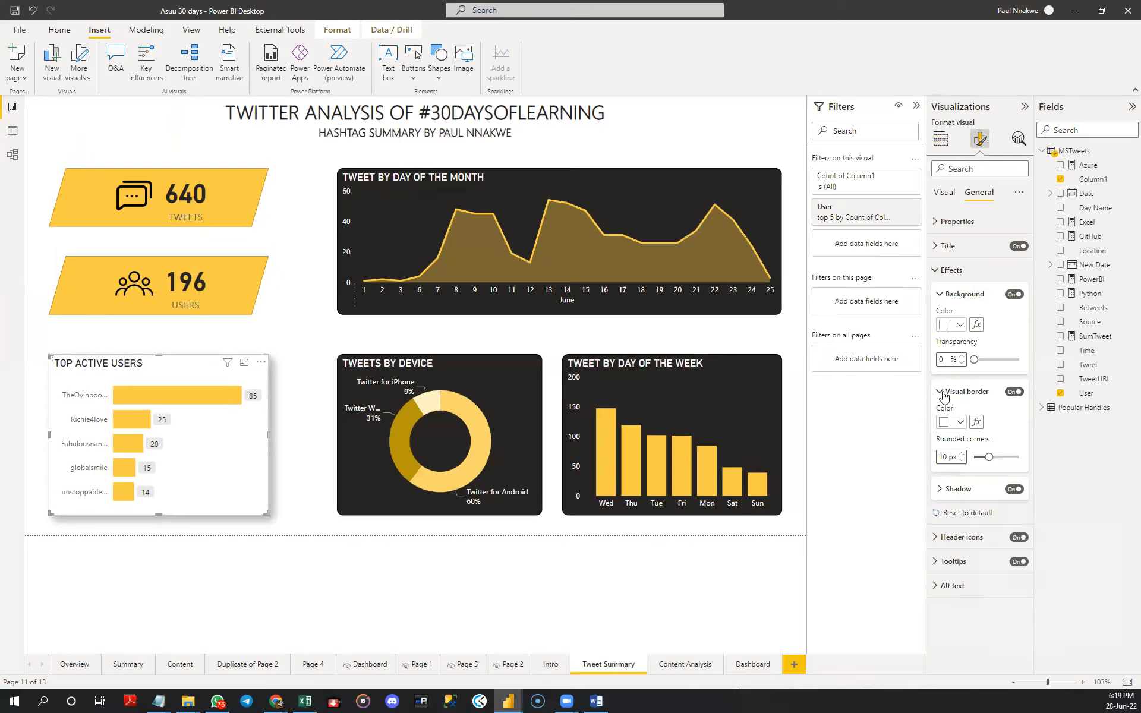
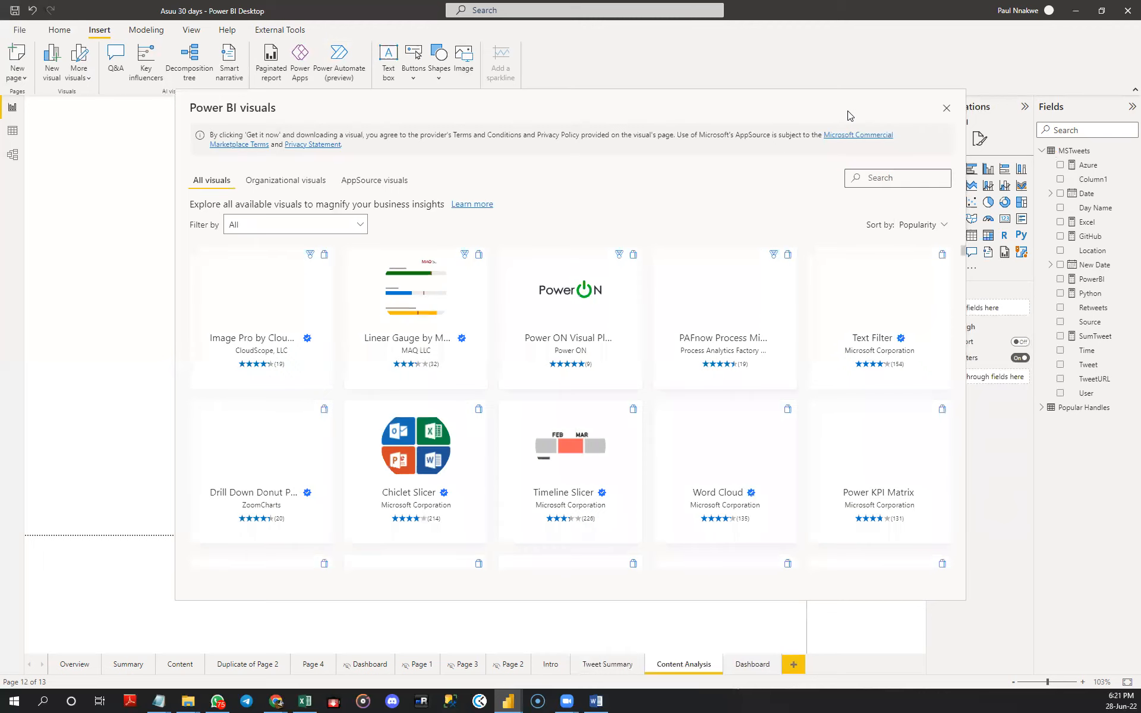
- Get the Microsoft Word Cloud visual for the report and update the existing copy to version 2.0.0
{"action": "left_click", "coordinate": [721, 451]}
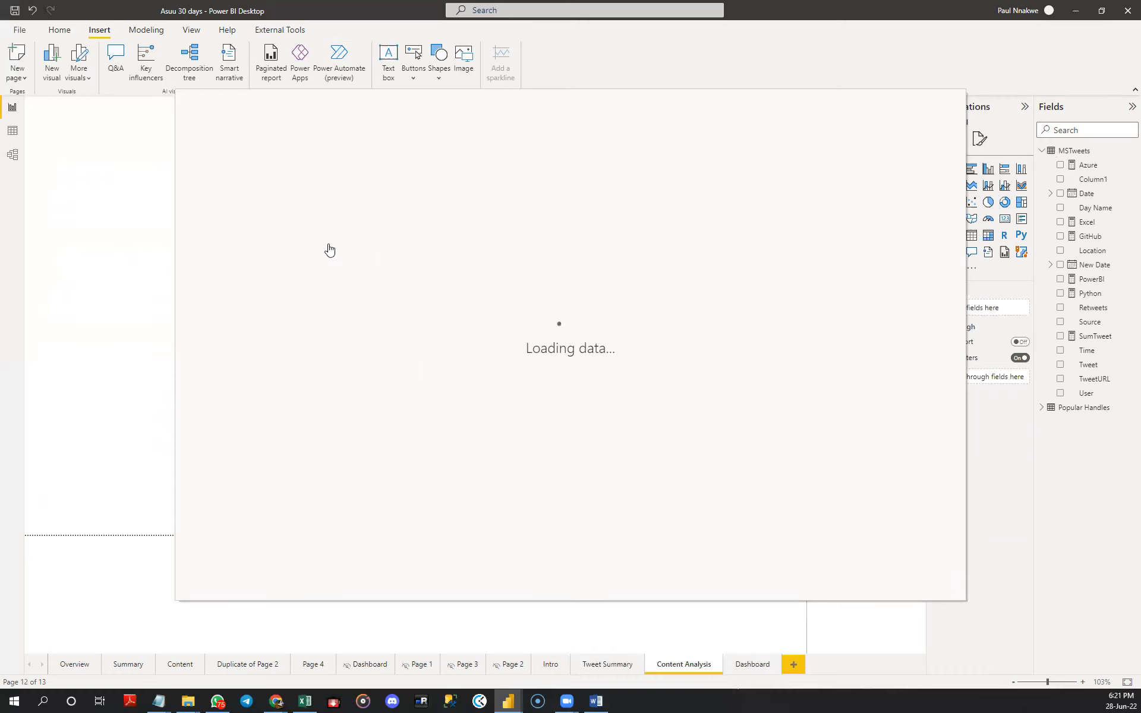
{"action": "left_click", "coordinate": [270, 286]}
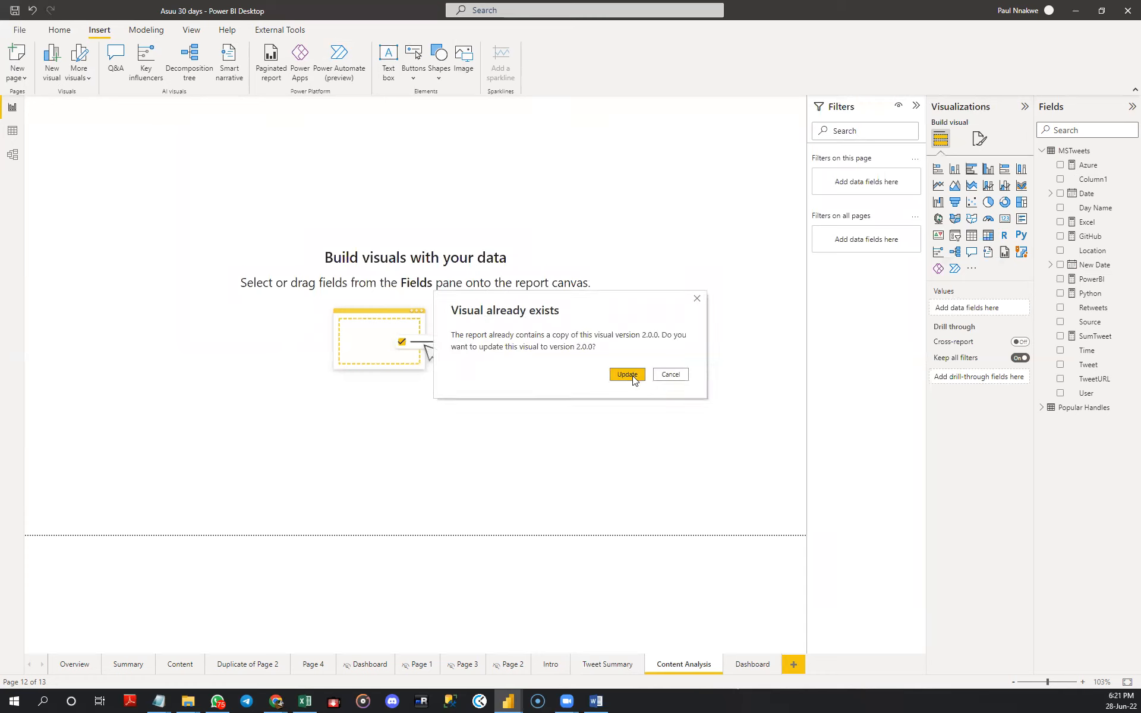
{"action": "left_click", "coordinate": [628, 375]}
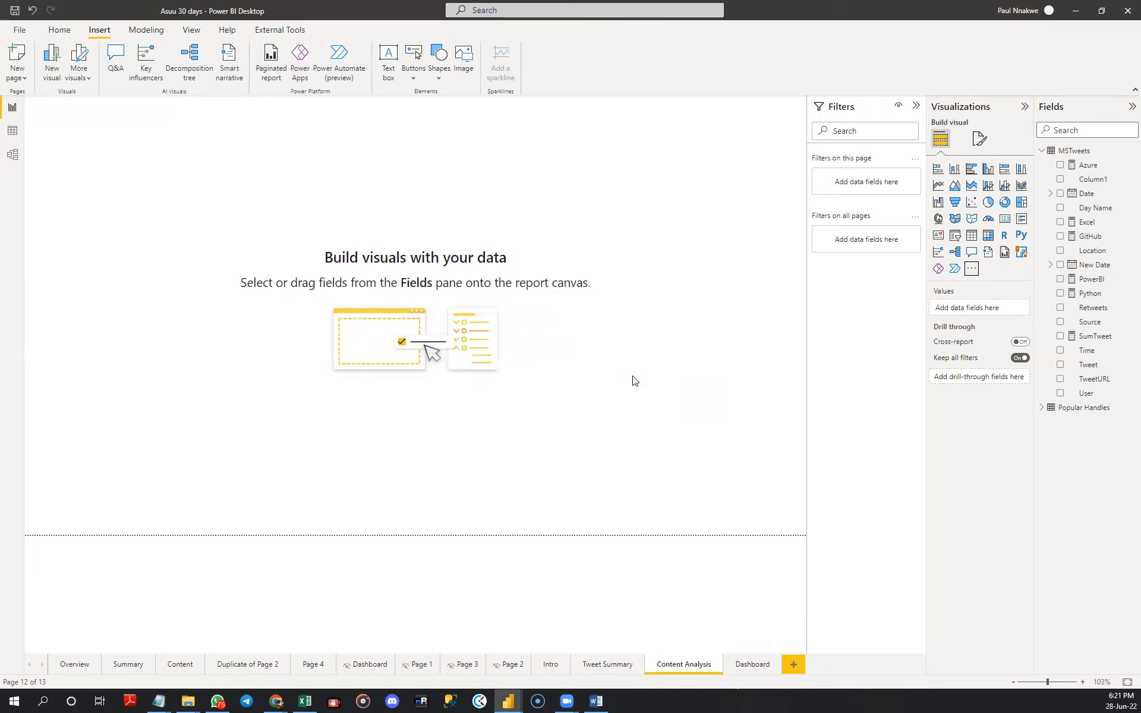
{"action": "left_click", "coordinate": [670, 368]}
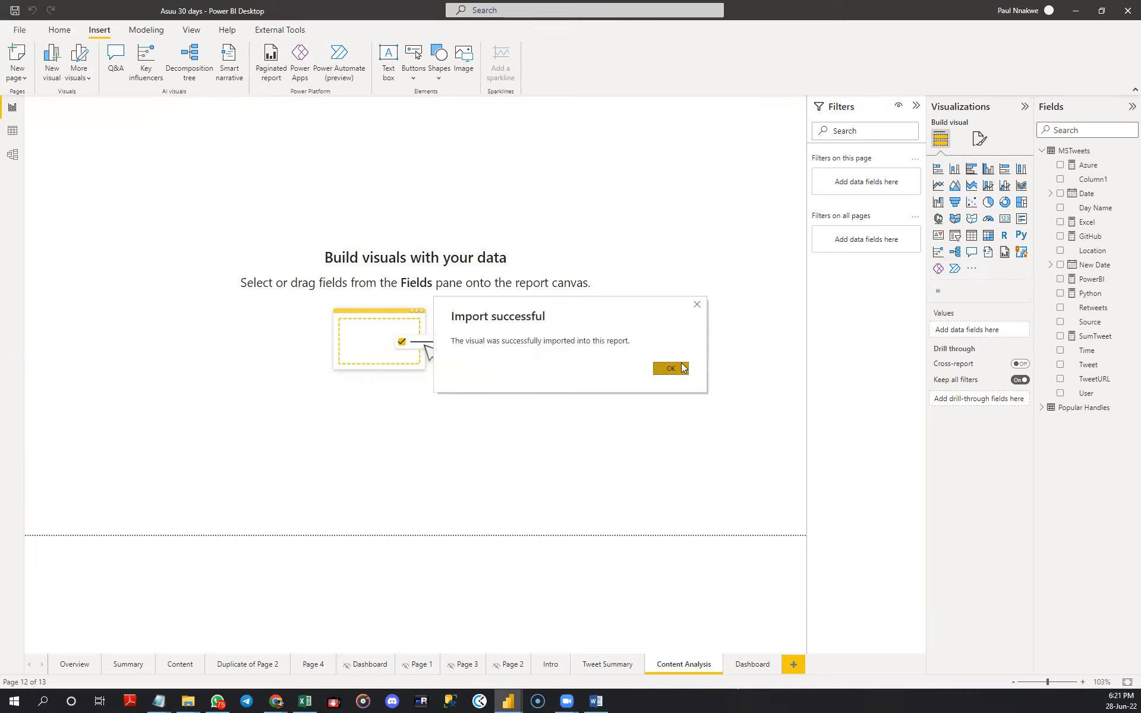
- Add an empty Word Cloud visual to the Content Analysis page and size it as a wide box in the page's upper-right area
{"action": "left_click", "coordinate": [937, 291]}
{"action": "left_click_drag", "start_coordinate": [149, 214], "coordinate": [534, 261]}
{"action": "left_click_drag", "start_coordinate": [583, 313], "coordinate": [777, 316]}
{"action": "left_click_drag", "start_coordinate": [596, 144], "coordinate": [596, 159]}
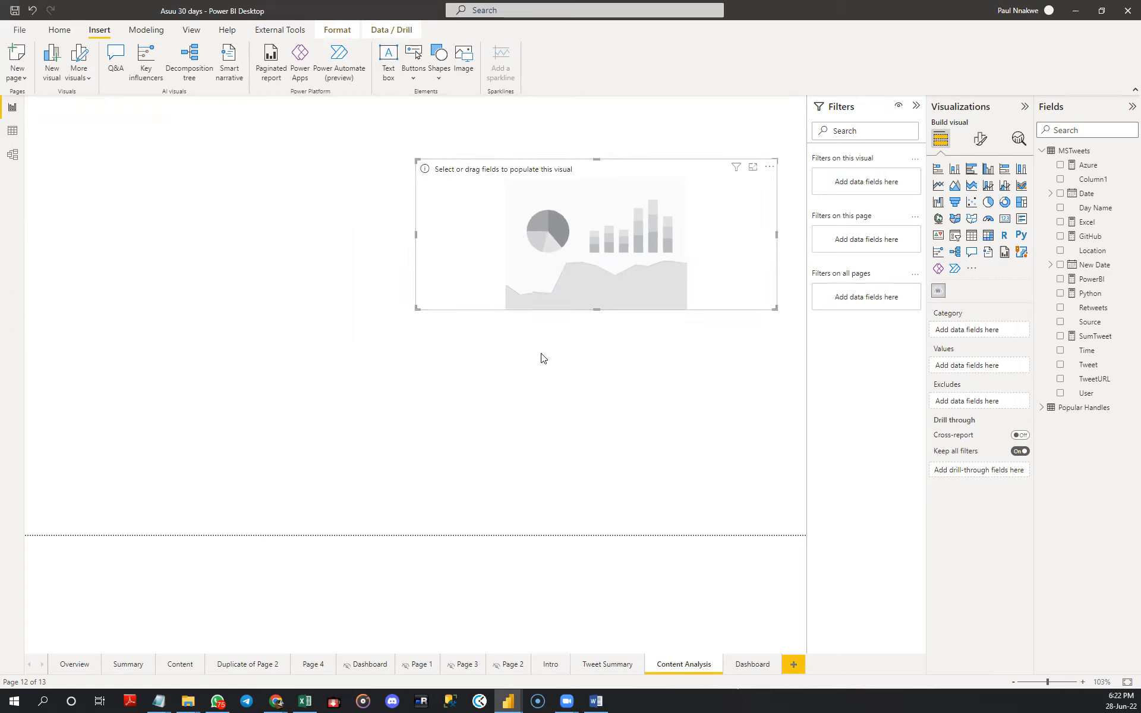
{"action": "left_click", "coordinate": [534, 337]}
{"action": "left_click", "coordinate": [489, 256]}
{"action": "left_click", "coordinate": [657, 437]}
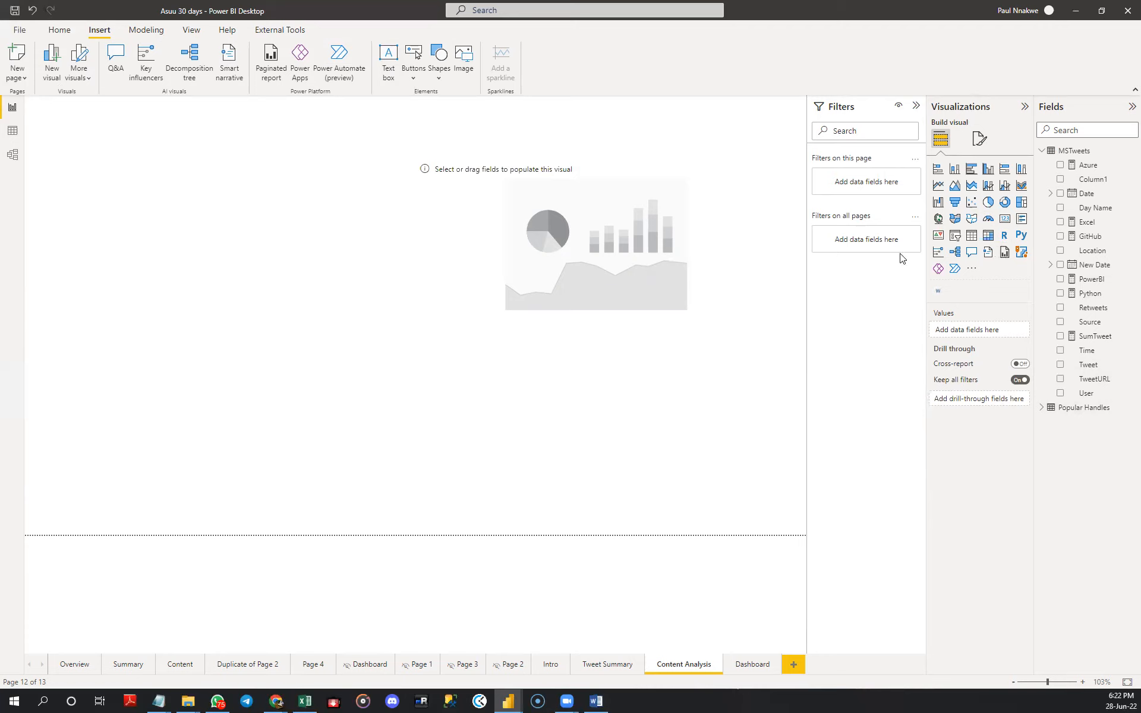
- Add a card visual to the Content Analysis page, shrink it and place it in the page's upper-left area
{"action": "left_click", "coordinate": [1004, 220]}
{"action": "left_click_drag", "start_coordinate": [210, 402], "coordinate": [105, 210]}
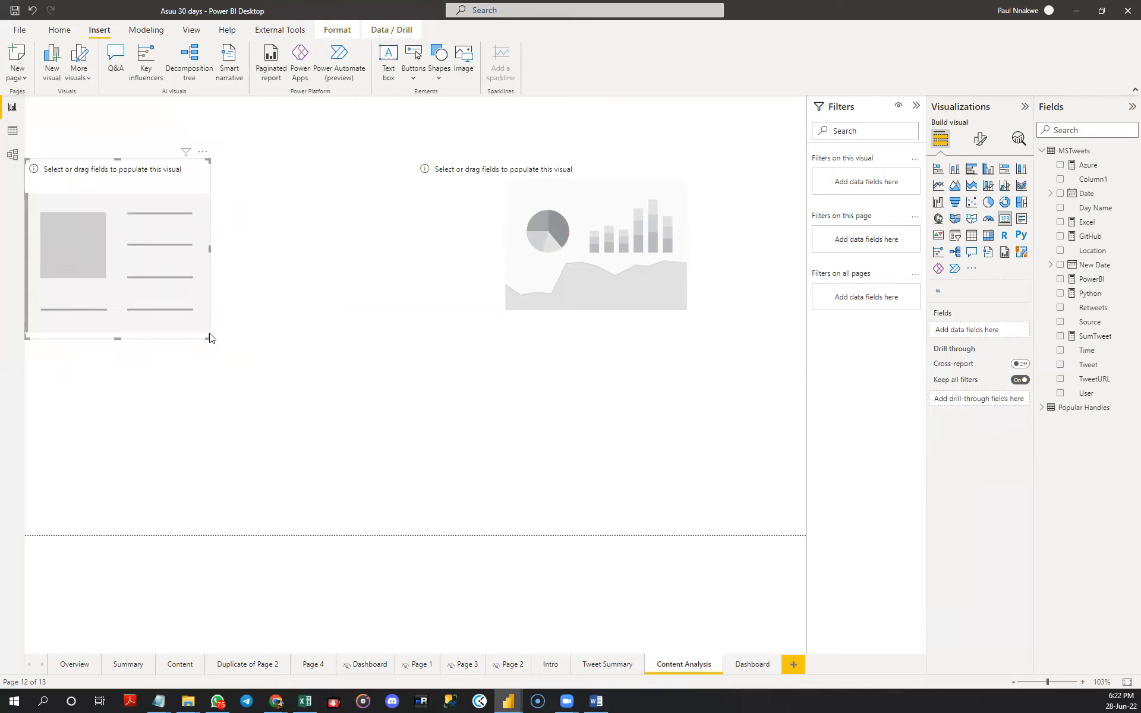
{"action": "left_click_drag", "start_coordinate": [207, 331], "coordinate": [127, 231]}
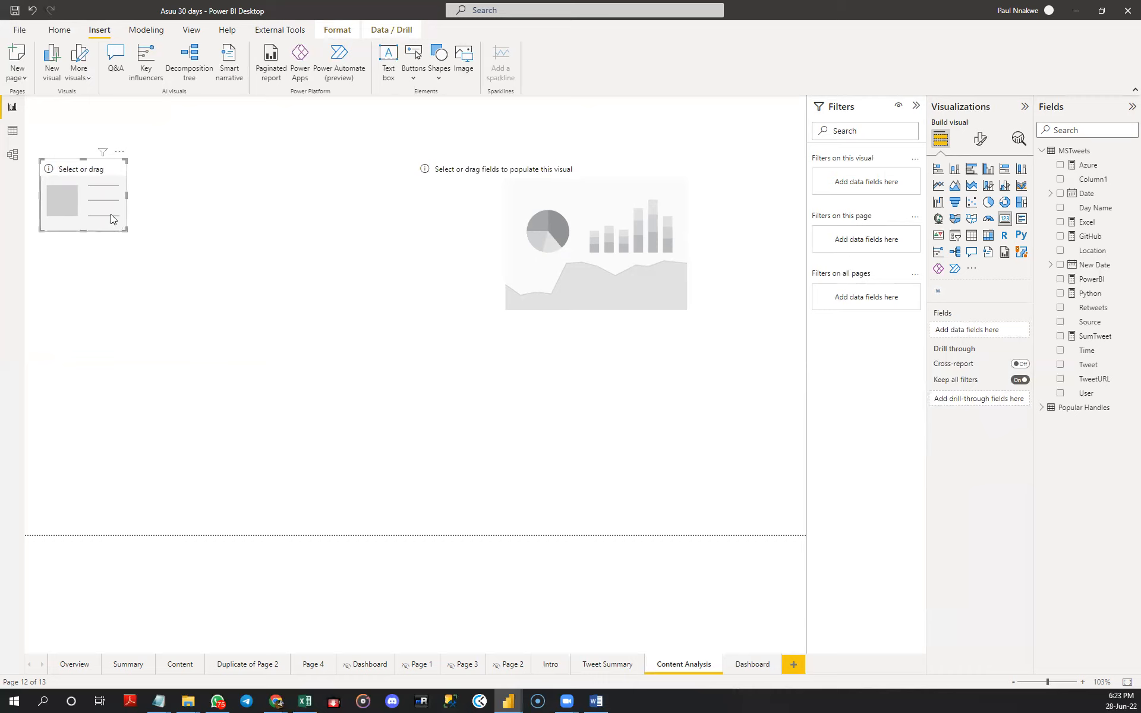
{"action": "left_click_drag", "start_coordinate": [97, 211], "coordinate": [110, 209]}
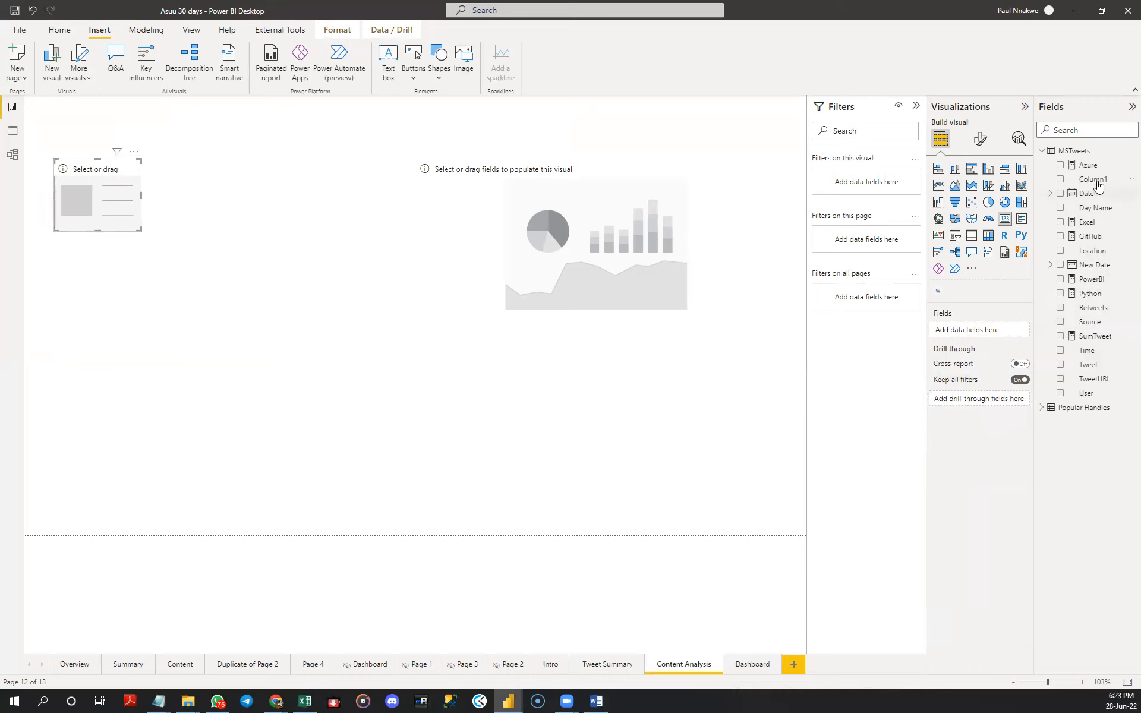
- Populate the card with Column1 from MSTweets, summarized as Count
{"action": "left_click_drag", "start_coordinate": [1089, 180], "coordinate": [992, 327]}
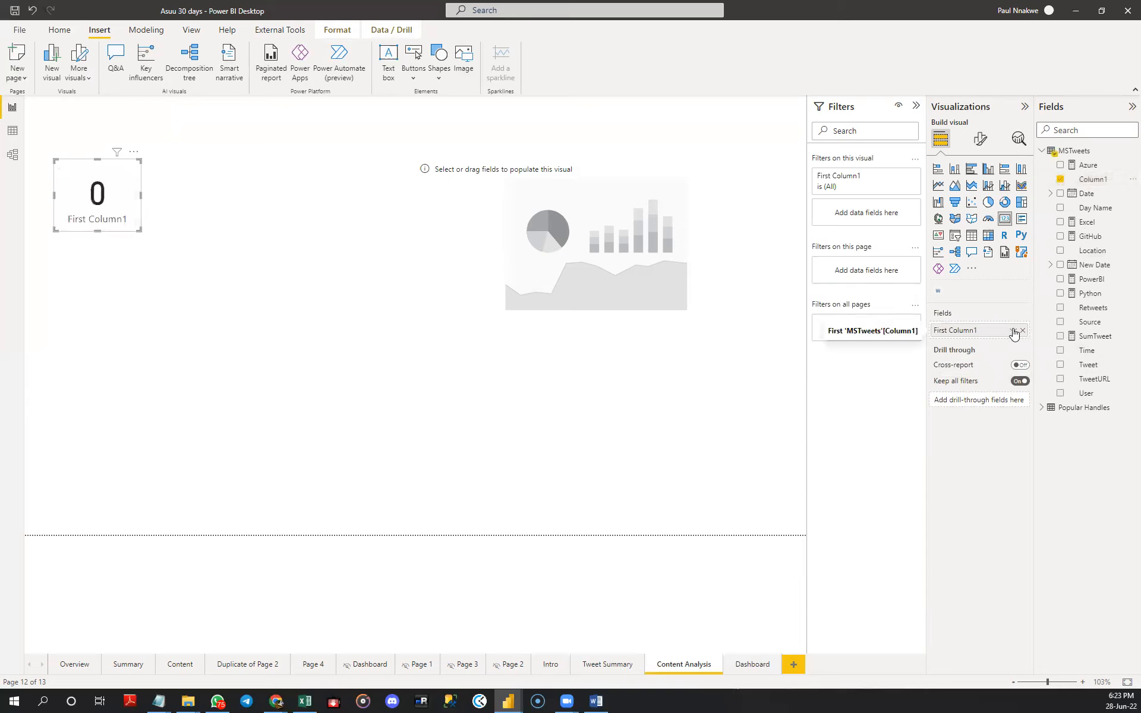
{"action": "left_click", "coordinate": [1013, 331]}
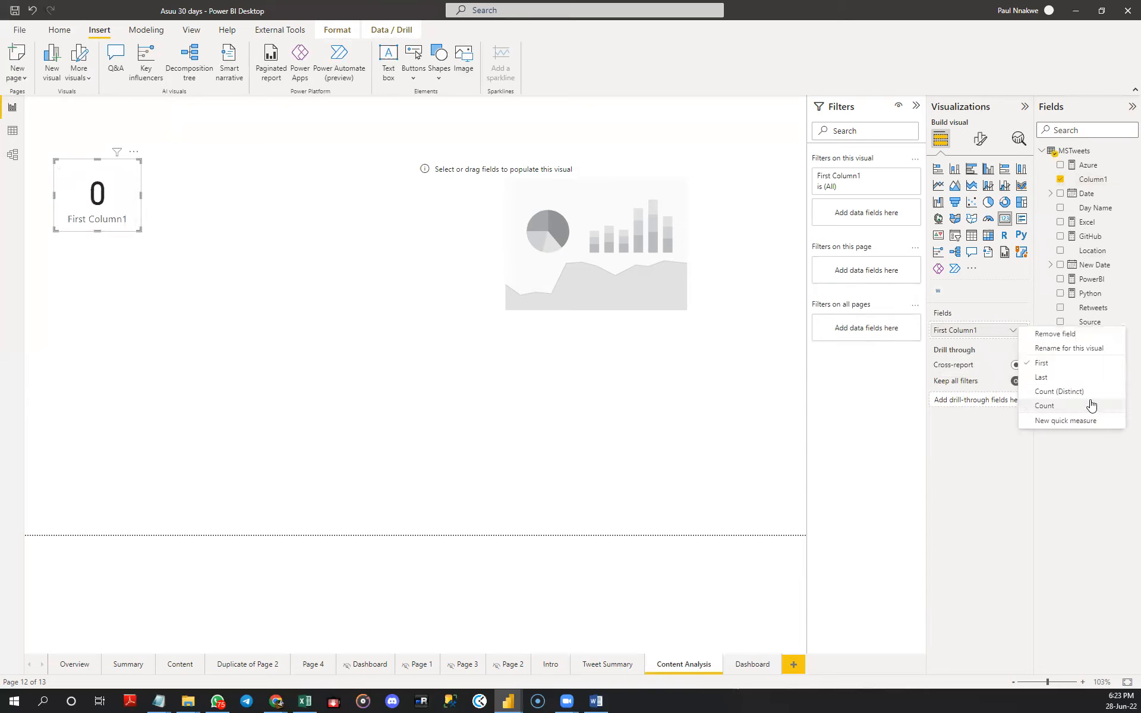
{"action": "left_click", "coordinate": [1090, 405]}
- Filter the card by the Tweet field with an advanced condition that the value contains "GitHub"
{"action": "left_click_drag", "start_coordinate": [1088, 365], "coordinate": [884, 218]}
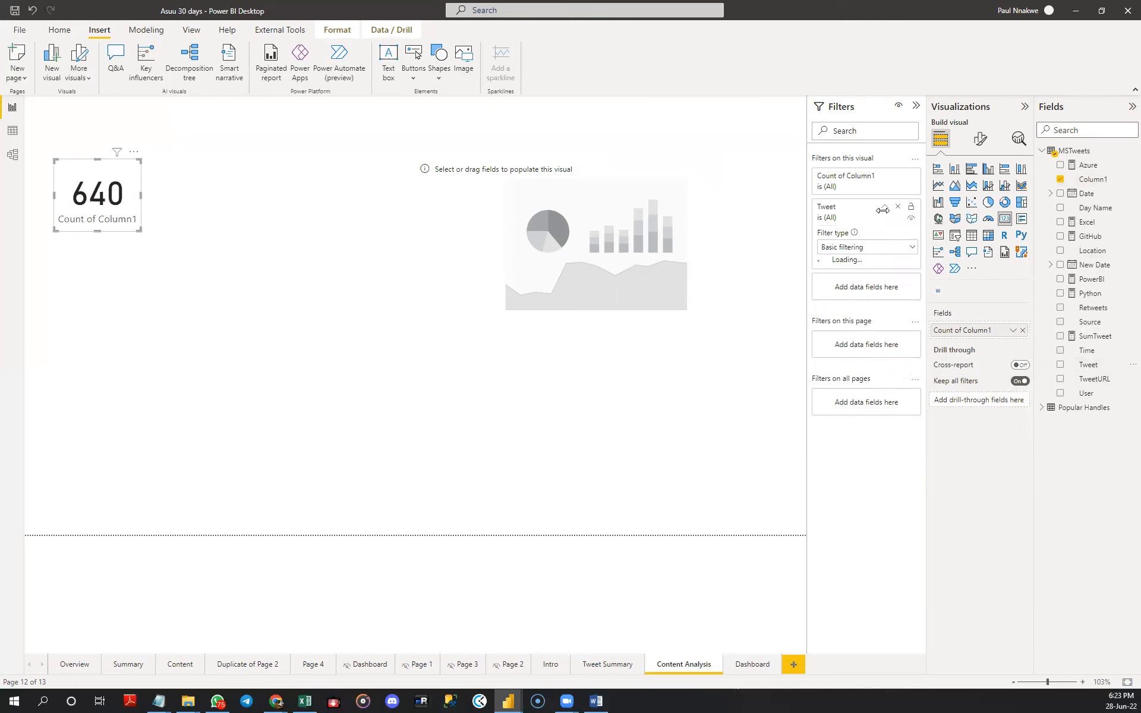
{"action": "left_click", "coordinate": [875, 250]}
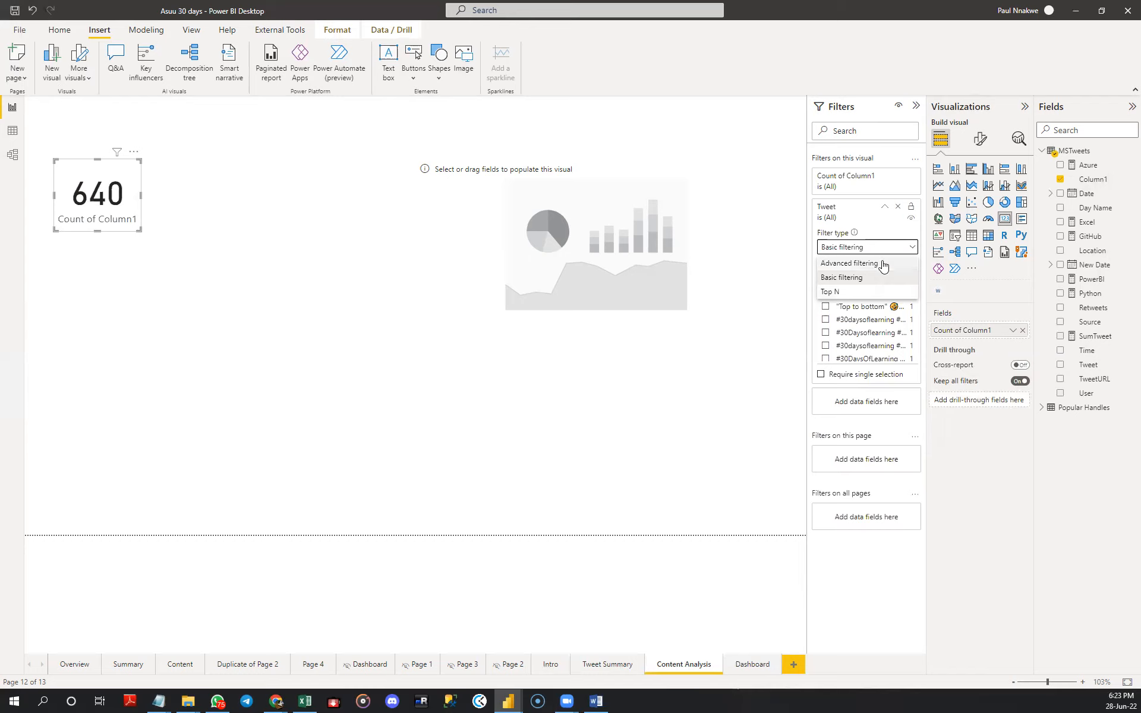
{"action": "left_click", "coordinate": [884, 265]}
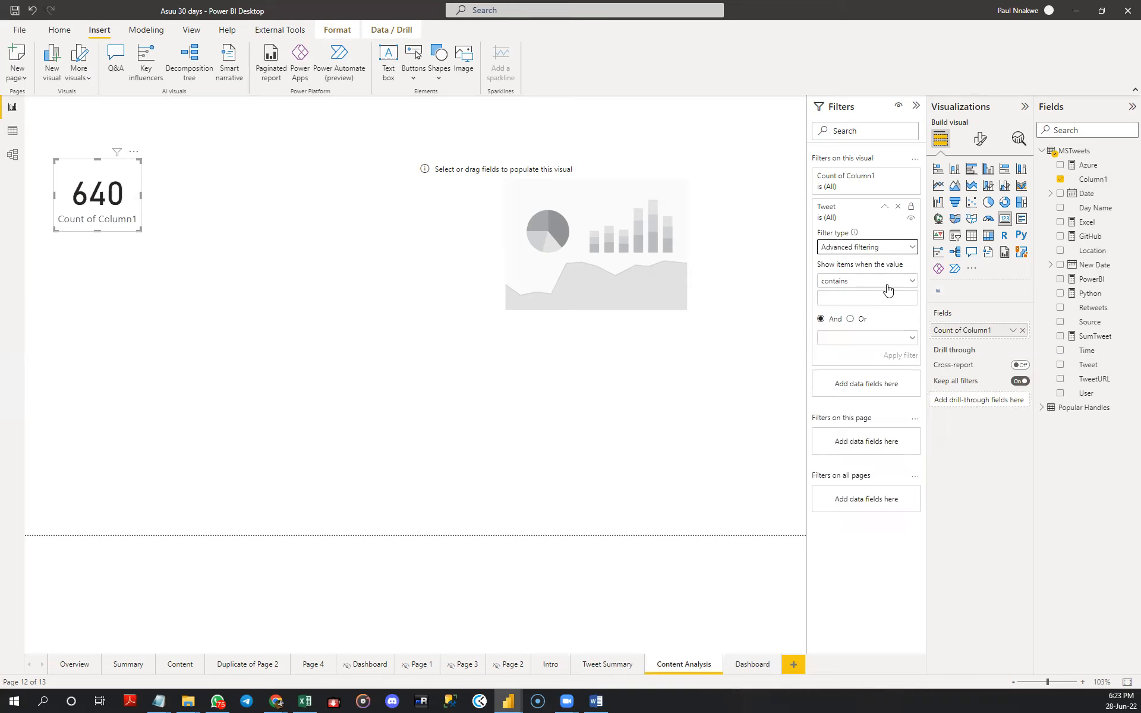
{"action": "left_click", "coordinate": [865, 303]}
{"action": "left_click", "coordinate": [865, 296]}
{"action": "type", "text": "GitHub"}
- Add an Or condition for tweets containing "Git Hub" and apply the card's filter
{"action": "left_click", "coordinate": [855, 321]}
{"action": "left_click", "coordinate": [855, 339]}
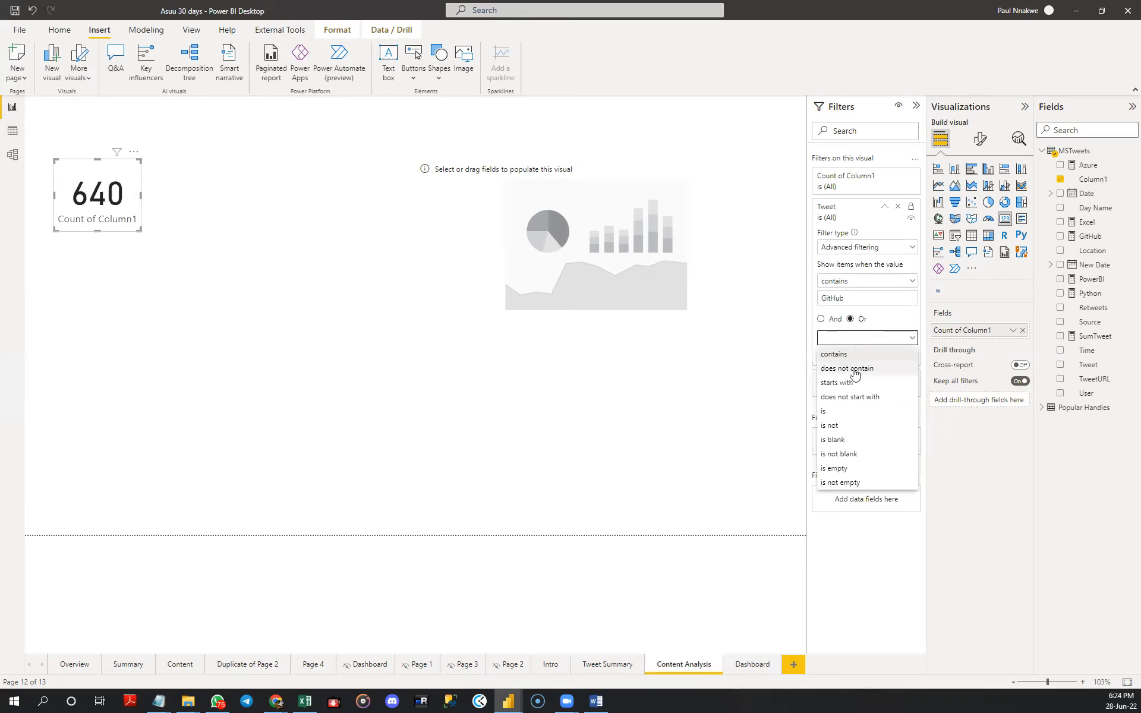
{"action": "left_click", "coordinate": [855, 357]}
{"action": "left_click", "coordinate": [854, 354]}
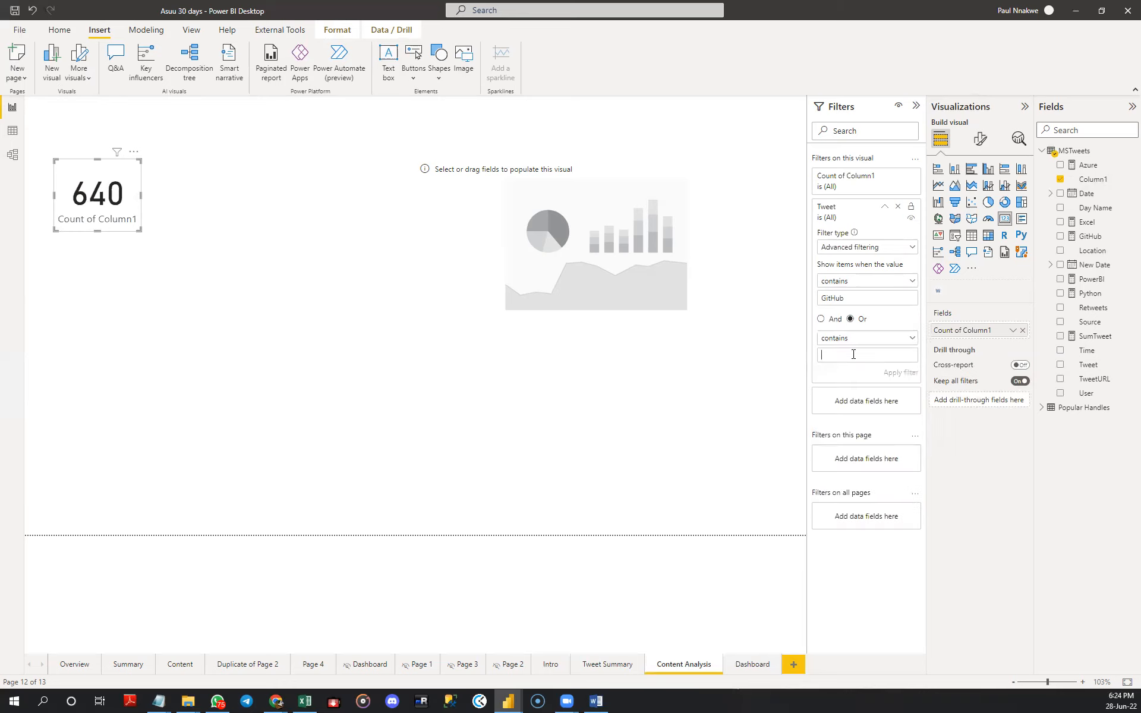
{"action": "type", "text": "Git Hub"}
{"action": "left_click", "coordinate": [903, 373]}
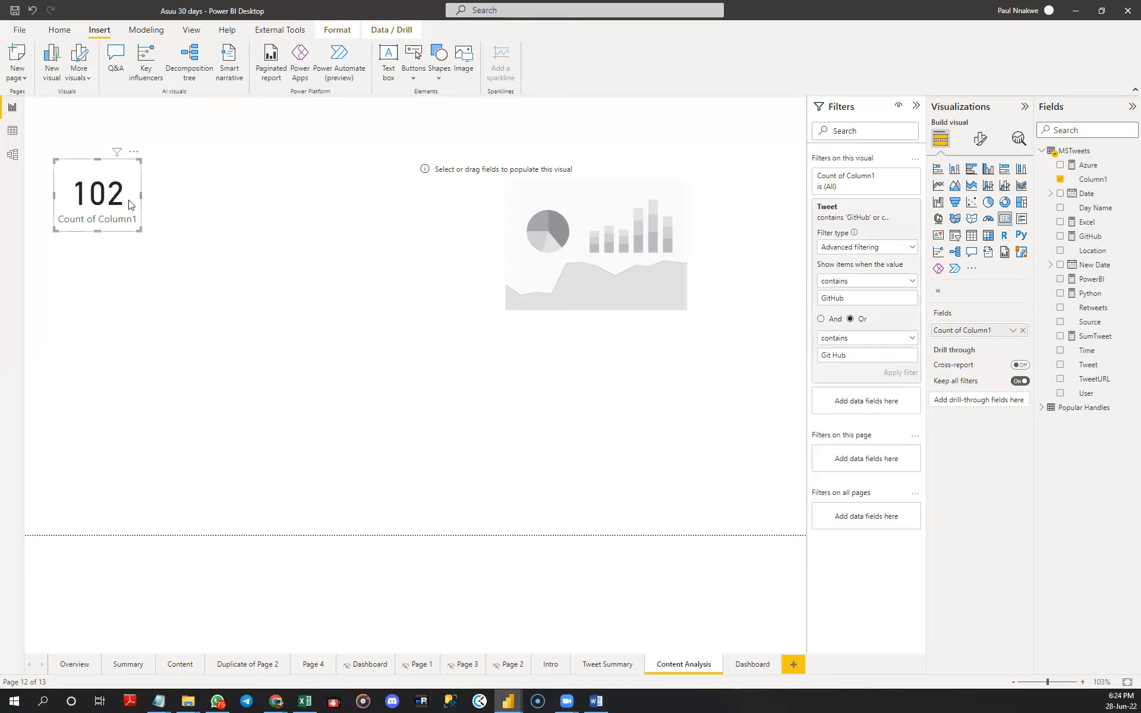
- Rename the card's count field to "GitHub" for this visual
{"action": "double_click", "coordinate": [962, 330]}
{"action": "type", "text": "G"}
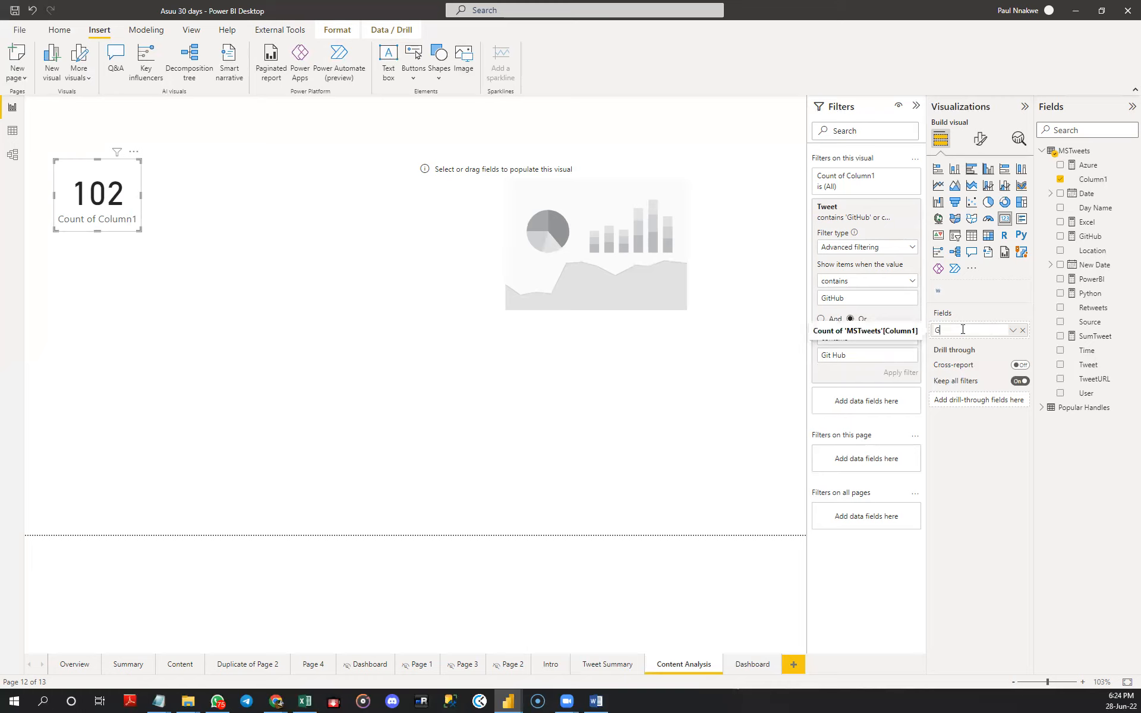
{"action": "type", "text": "itHub"}
{"action": "key", "text": "Return"}
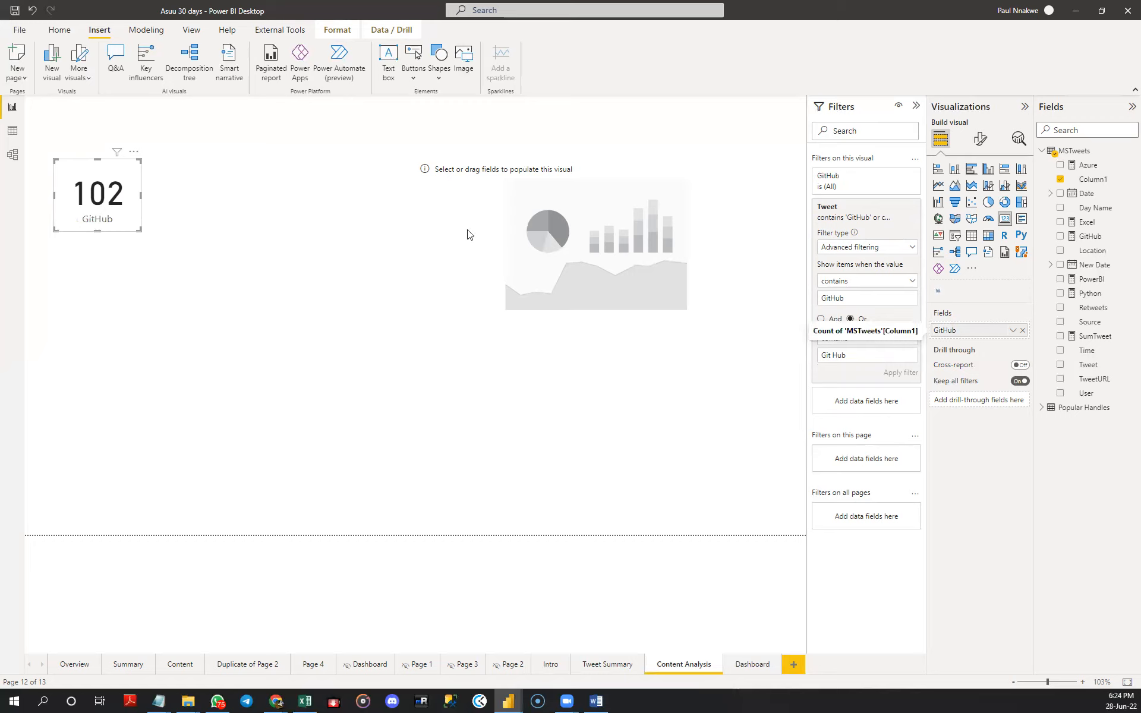
- Place a copy of the GitHub card to its right and shift the original slightly right
{"action": "left_click_drag", "start_coordinate": [123, 213], "coordinate": [289, 206]}
{"action": "left_click", "coordinate": [119, 216]}
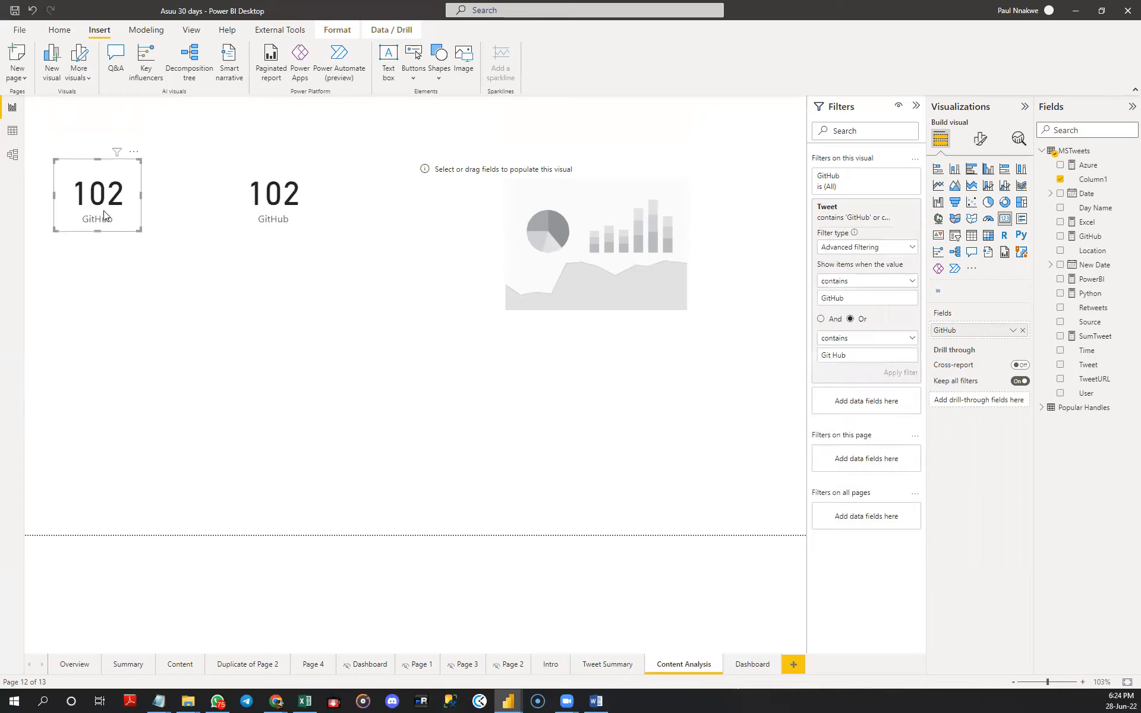
{"action": "left_click", "coordinate": [215, 212]}
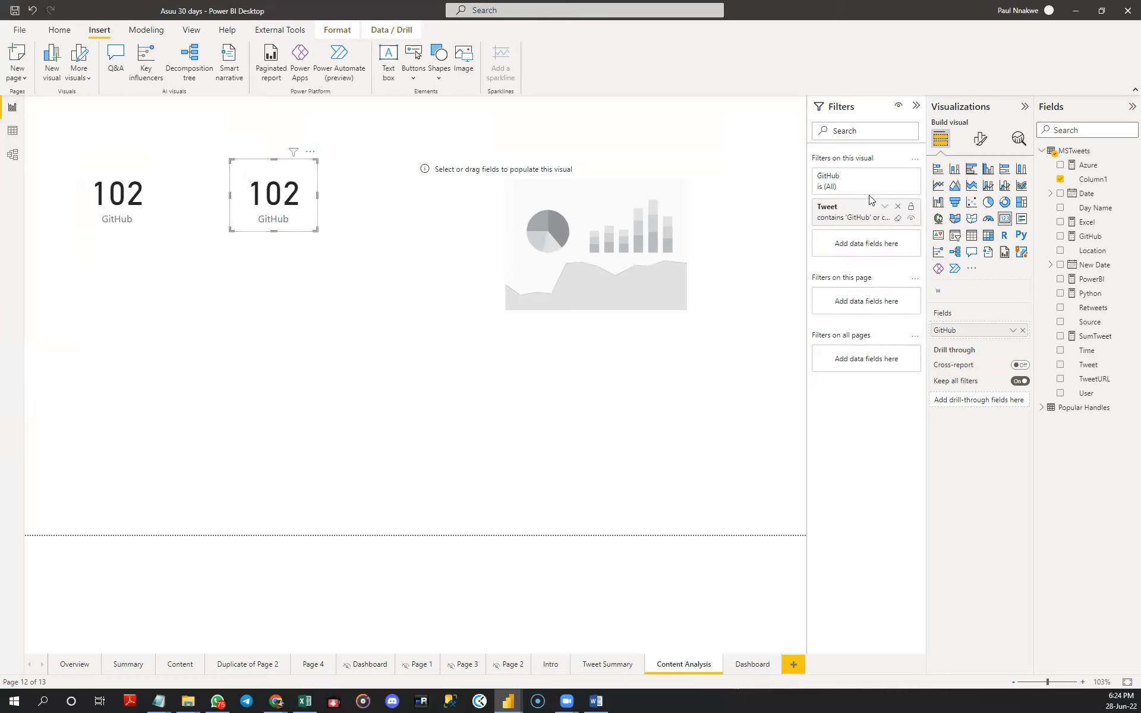
- Clear the copied card's Tweet filter and apply a new condition that the value contains "Excel"
{"action": "left_click", "coordinate": [897, 218]}
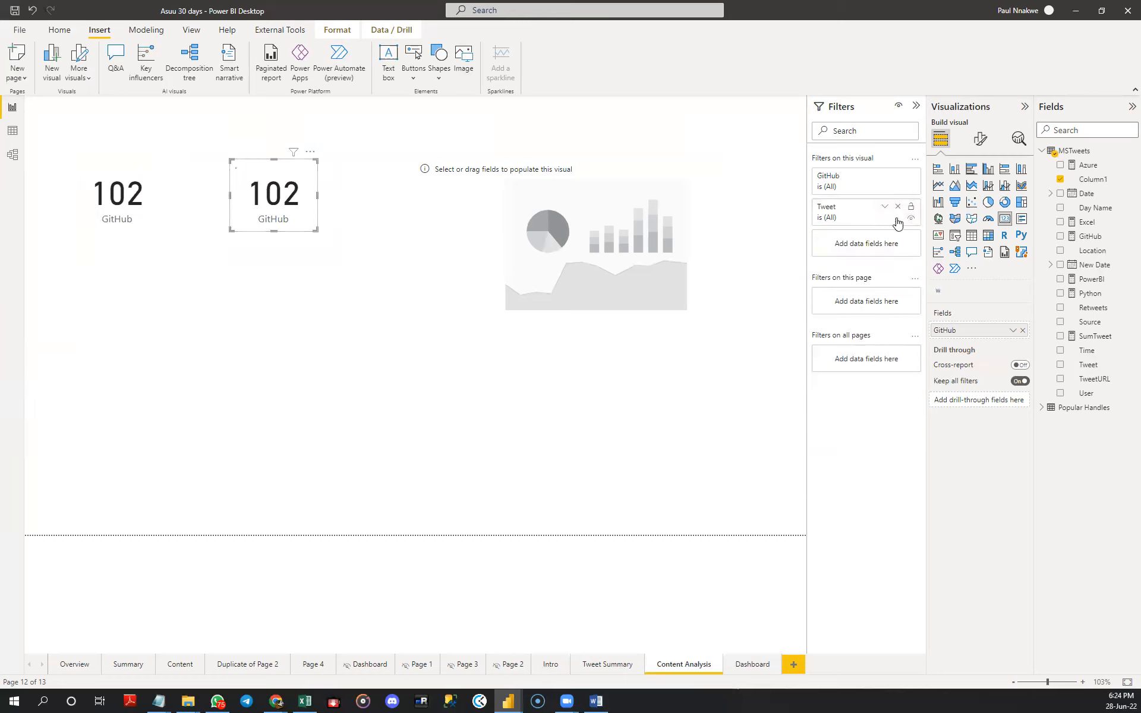
{"action": "left_click", "coordinate": [884, 206]}
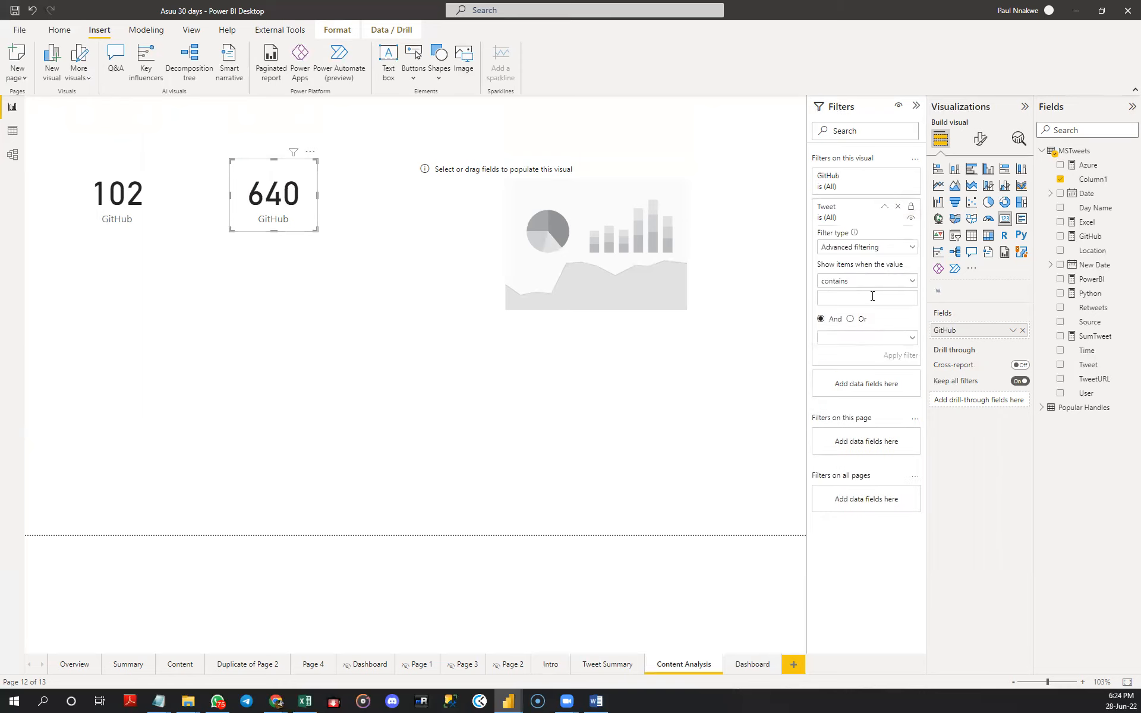
{"action": "type", "text": "Excel"}
{"action": "left_click", "coordinate": [898, 355]}
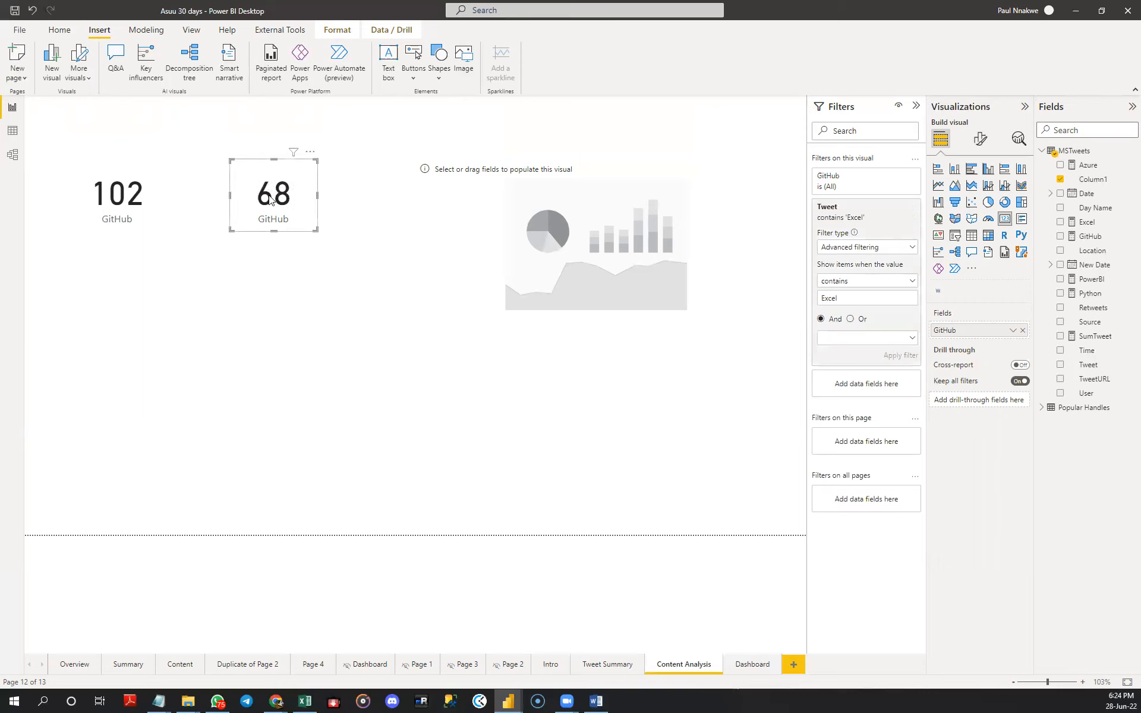
- Place a copy of the Excel-filtered card below the GitHub card and rename the upper Excel-filtered card's field to "Excel"
{"action": "left_click_drag", "start_coordinate": [269, 199], "coordinate": [125, 283]}
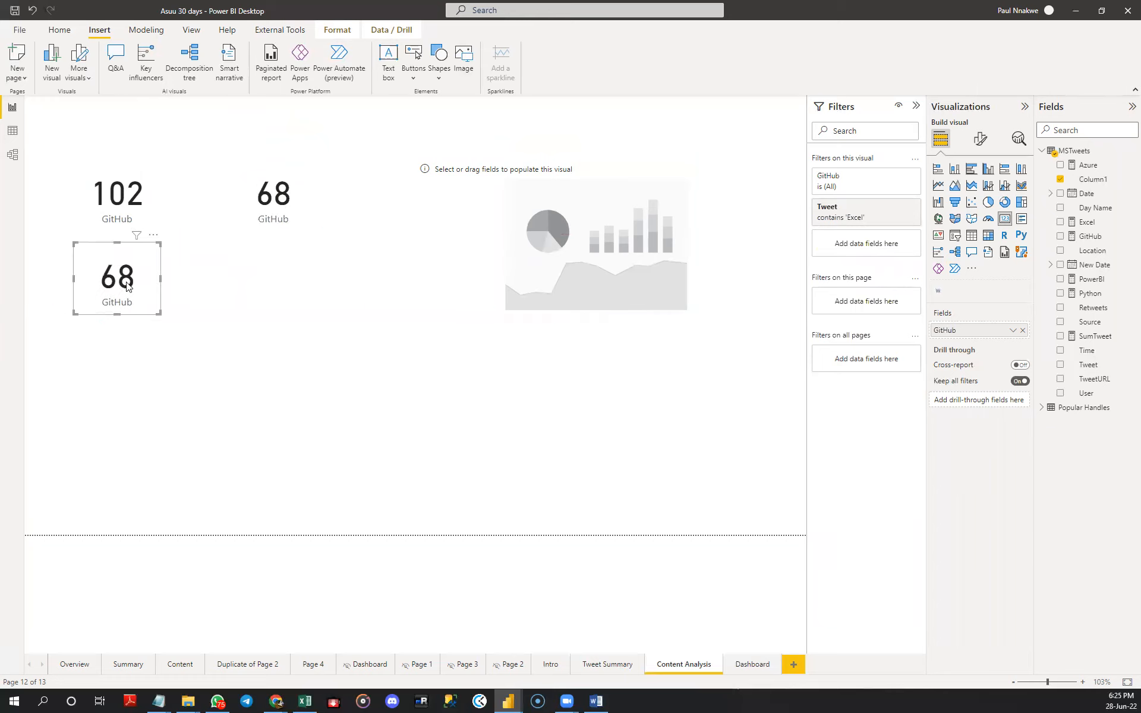
{"action": "mouse_move", "coordinate": [137, 236]}
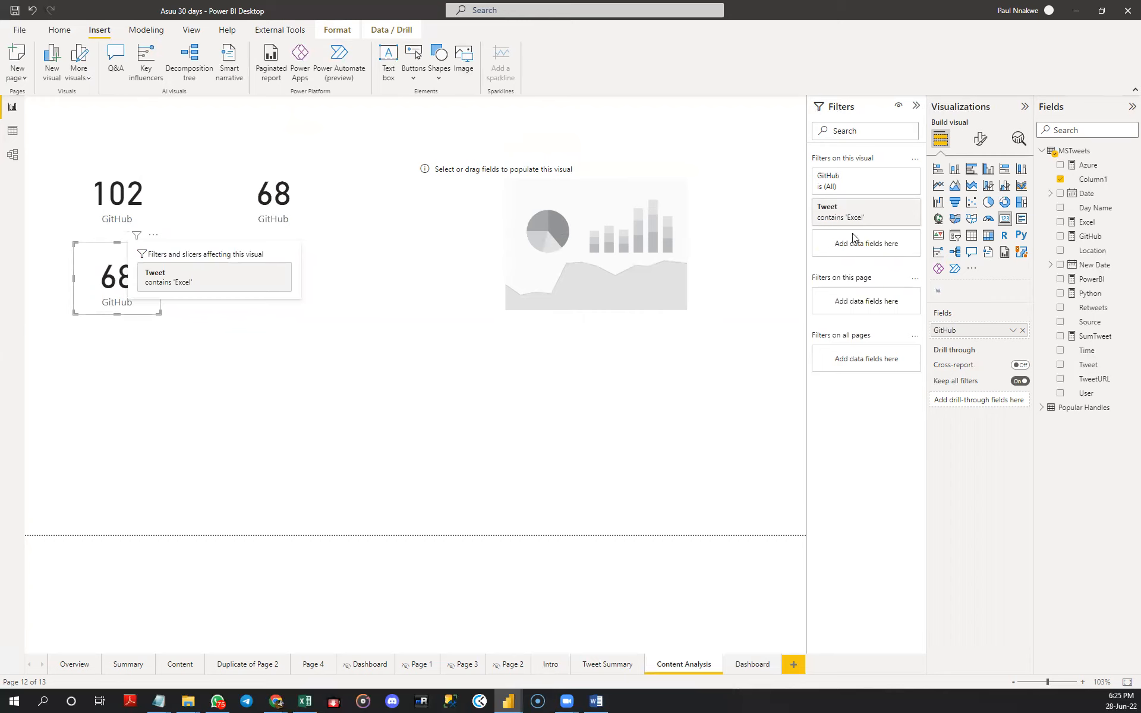
{"action": "left_click", "coordinate": [300, 221]}
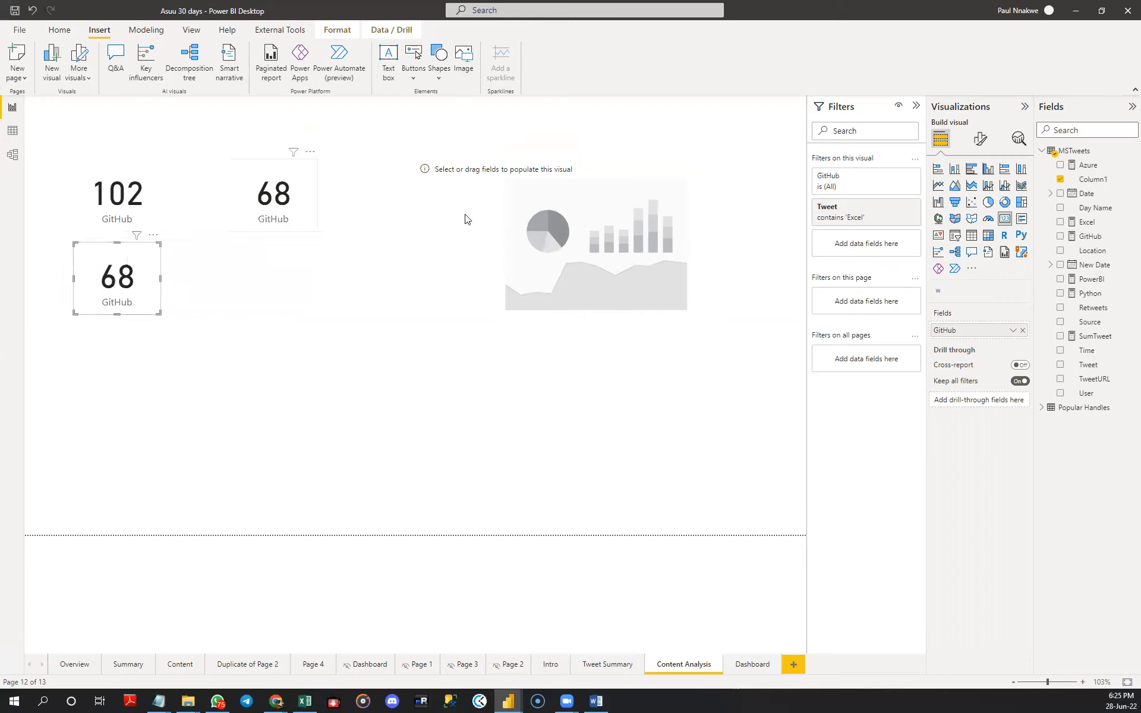
{"action": "double_click", "coordinate": [944, 329]}
{"action": "type", "text": "E"}
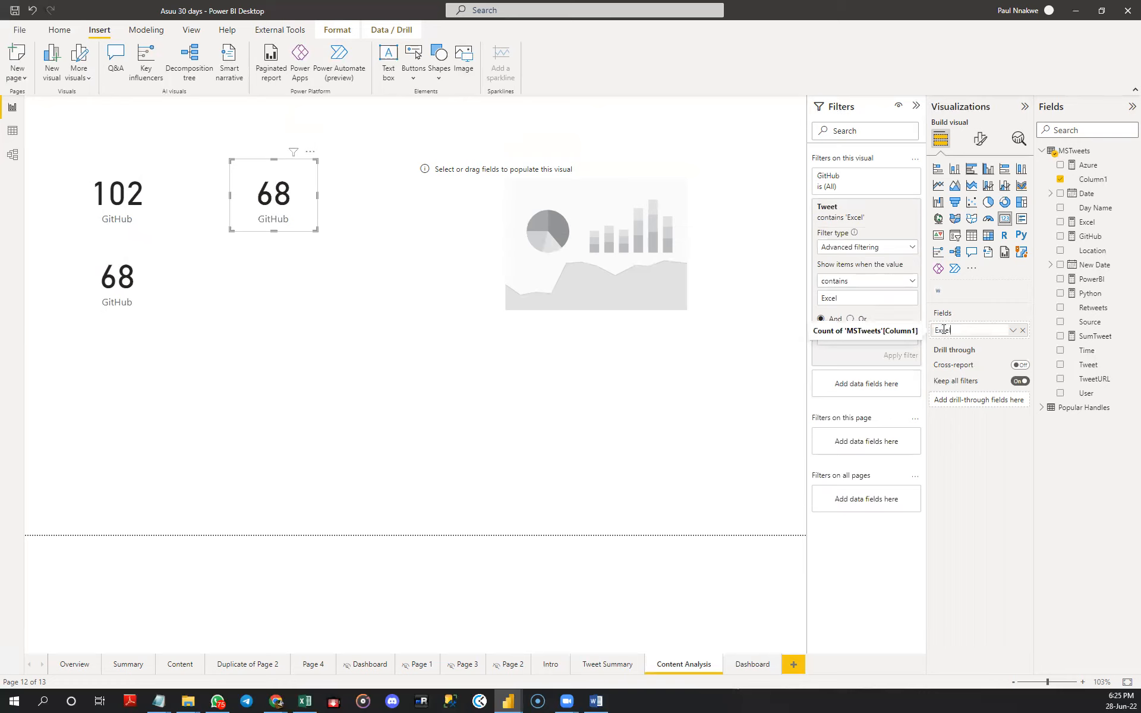
{"action": "type", "text": "xcel"}
{"action": "key", "text": "Return"}
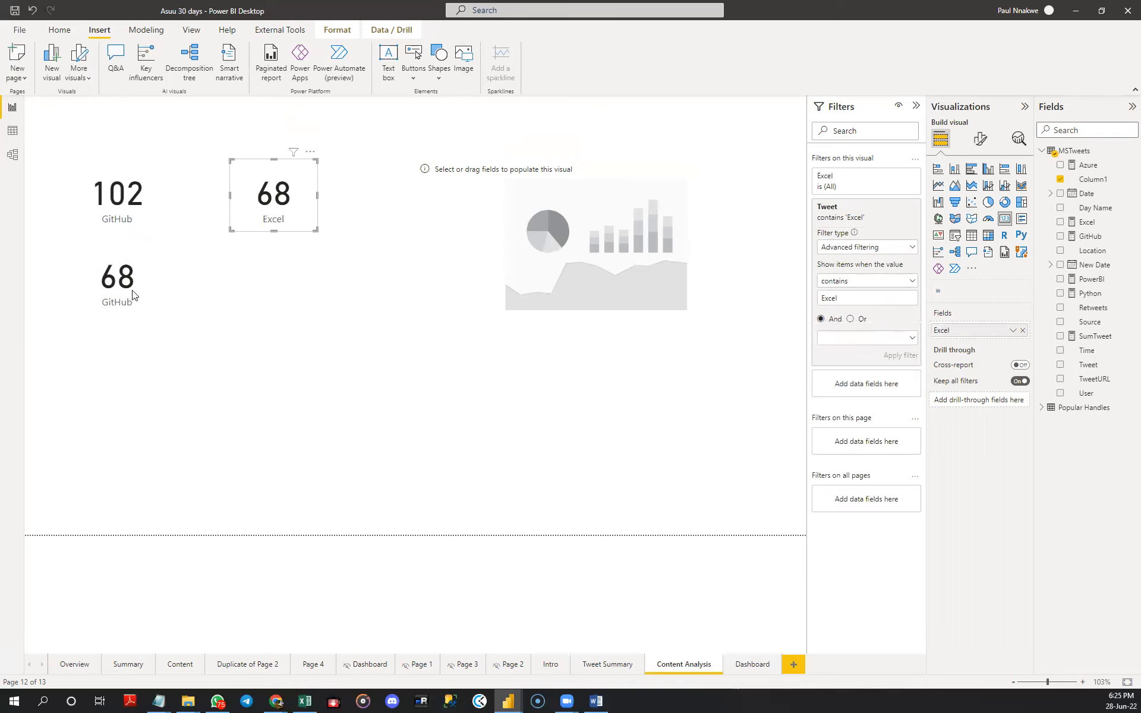
- Change the lower card's Tweet filter to values containing "PowerBI" or "Power BI" and apply it
{"action": "left_click", "coordinate": [134, 294]}
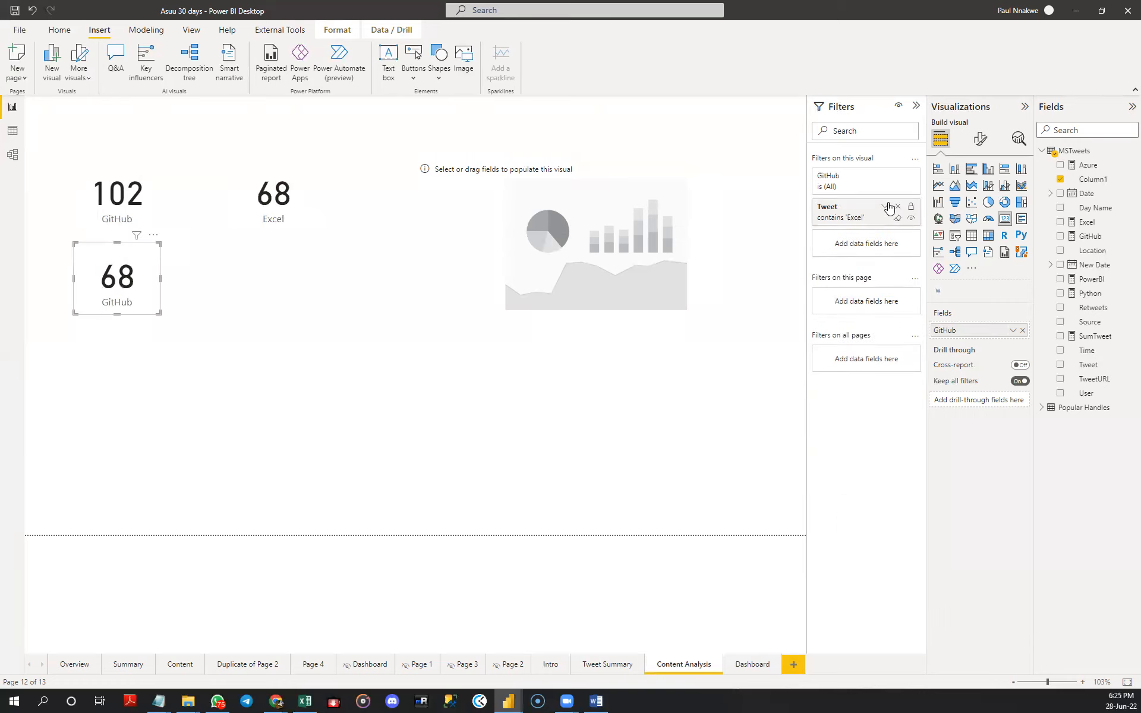
{"action": "left_click", "coordinate": [886, 206]}
{"action": "double_click", "coordinate": [864, 300]}
{"action": "type", "text": "PowerBI"}
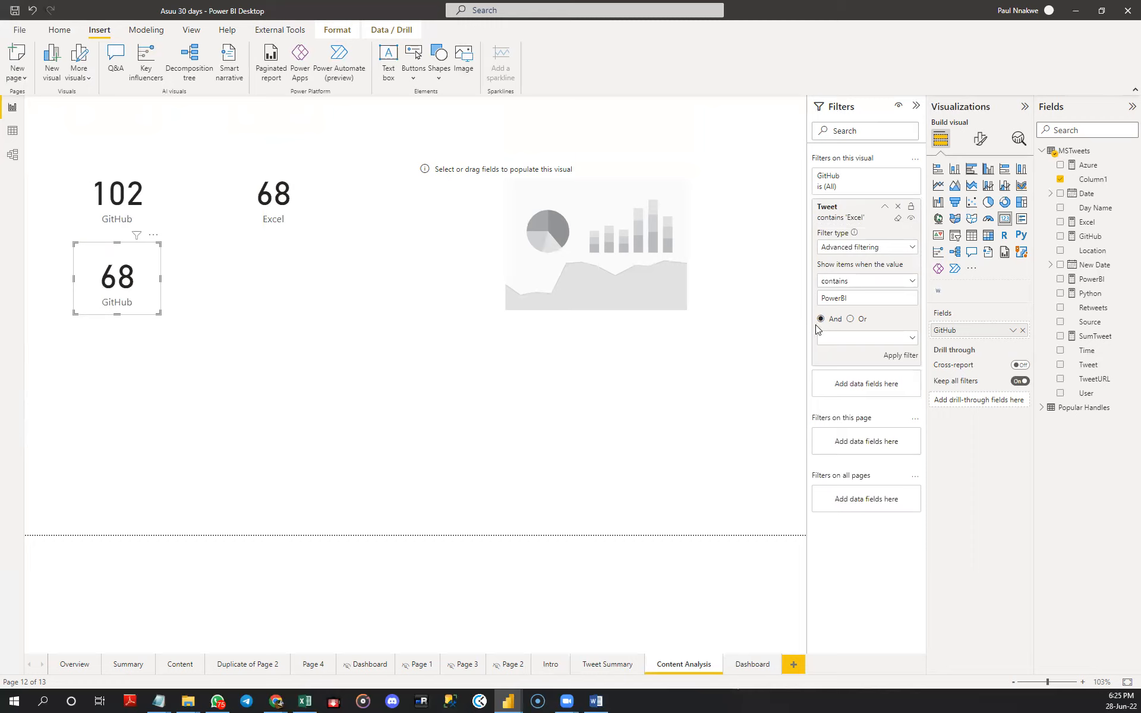
{"action": "left_click", "coordinate": [900, 357]}
{"action": "left_click", "coordinate": [851, 319]}
{"action": "left_click", "coordinate": [864, 340]}
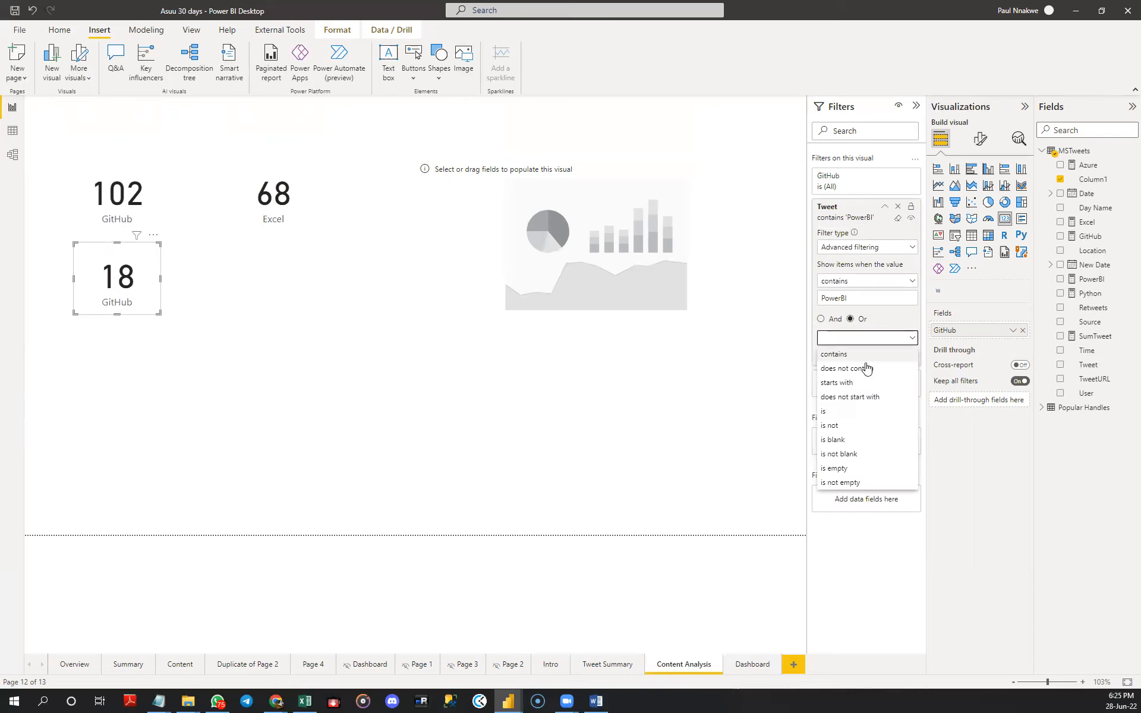
{"action": "left_click", "coordinate": [864, 355]}
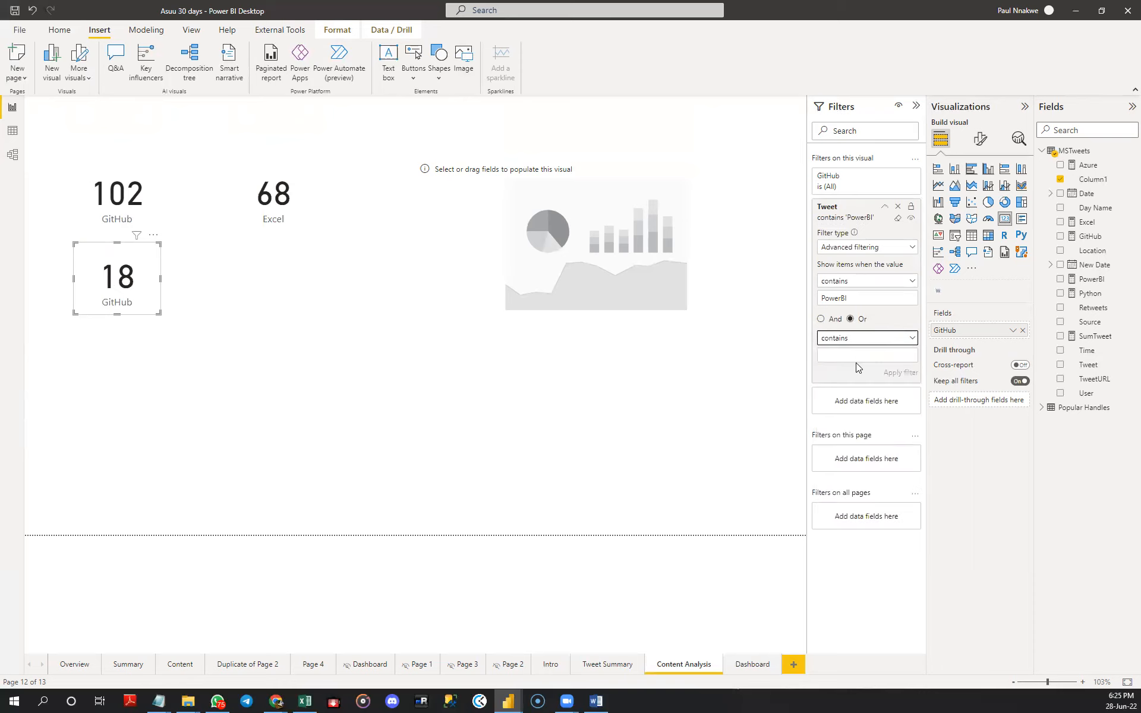
{"action": "type", "text": "Power BI"}
{"action": "left_click", "coordinate": [897, 373]}
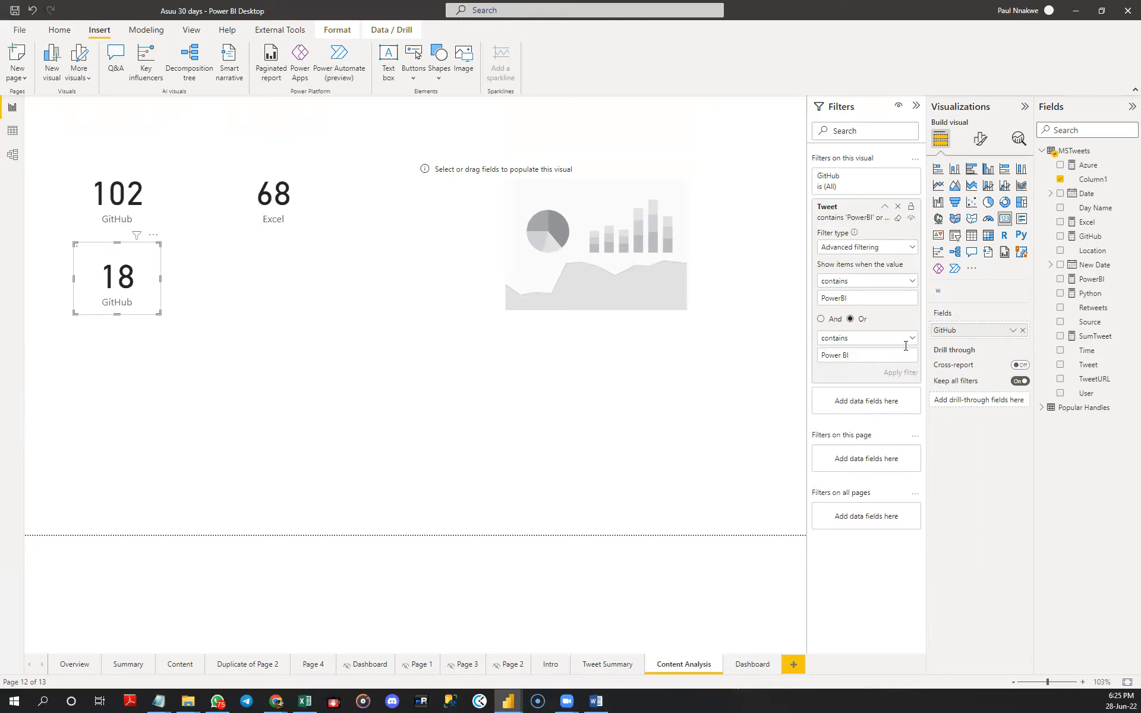
- Rename the lower card's field to "PowerBI" and place a copy of that card below the Excel card
{"action": "double_click", "coordinate": [951, 330]}
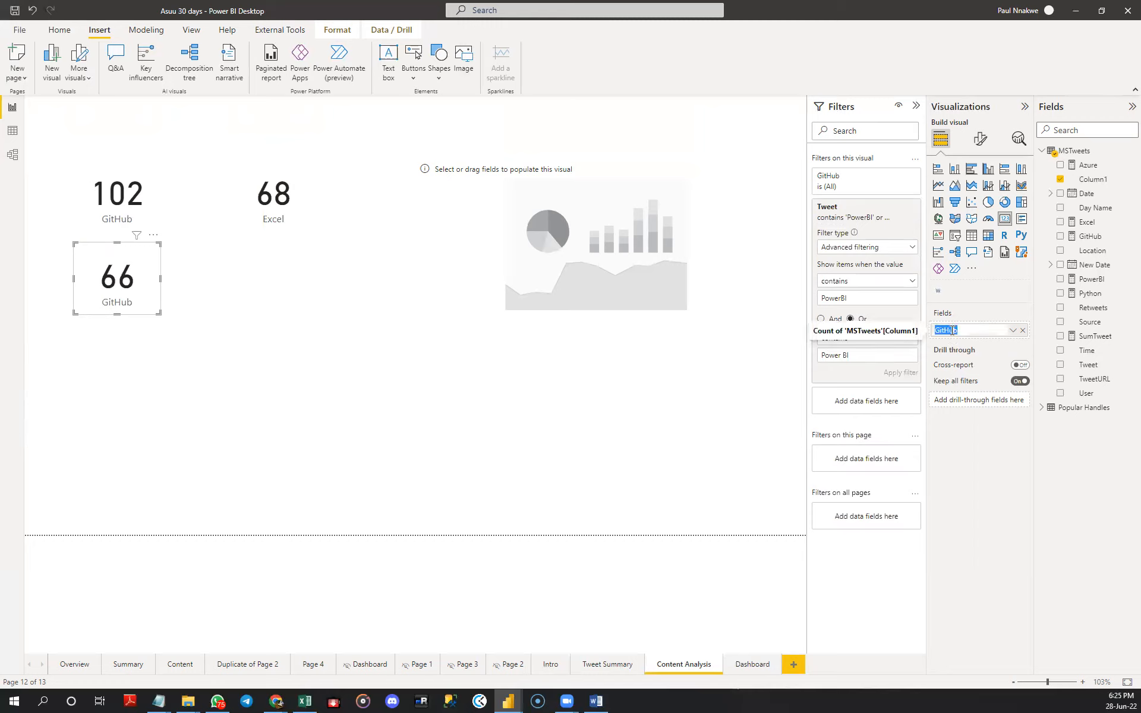
{"action": "type", "text": "Po"}
{"action": "key", "text": "Return"}
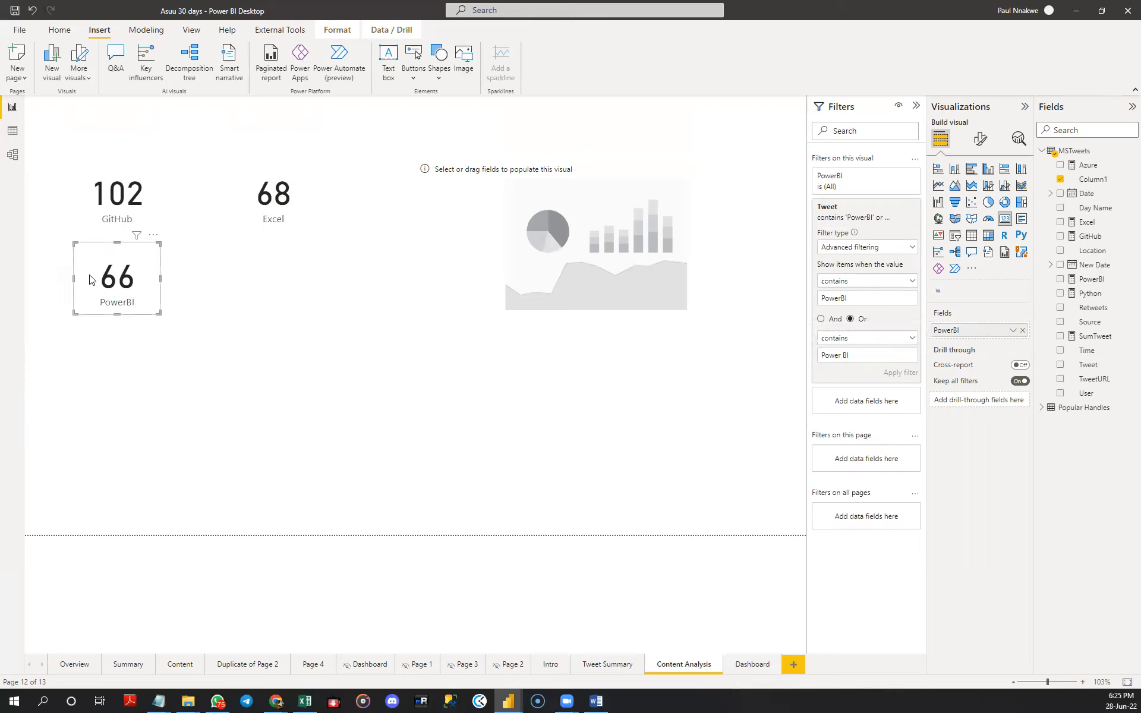
{"action": "key", "text": "ctrl+c"}
{"action": "key", "text": "ctrl+v"}
{"action": "left_click_drag", "start_coordinate": [89, 280], "coordinate": [249, 288]}
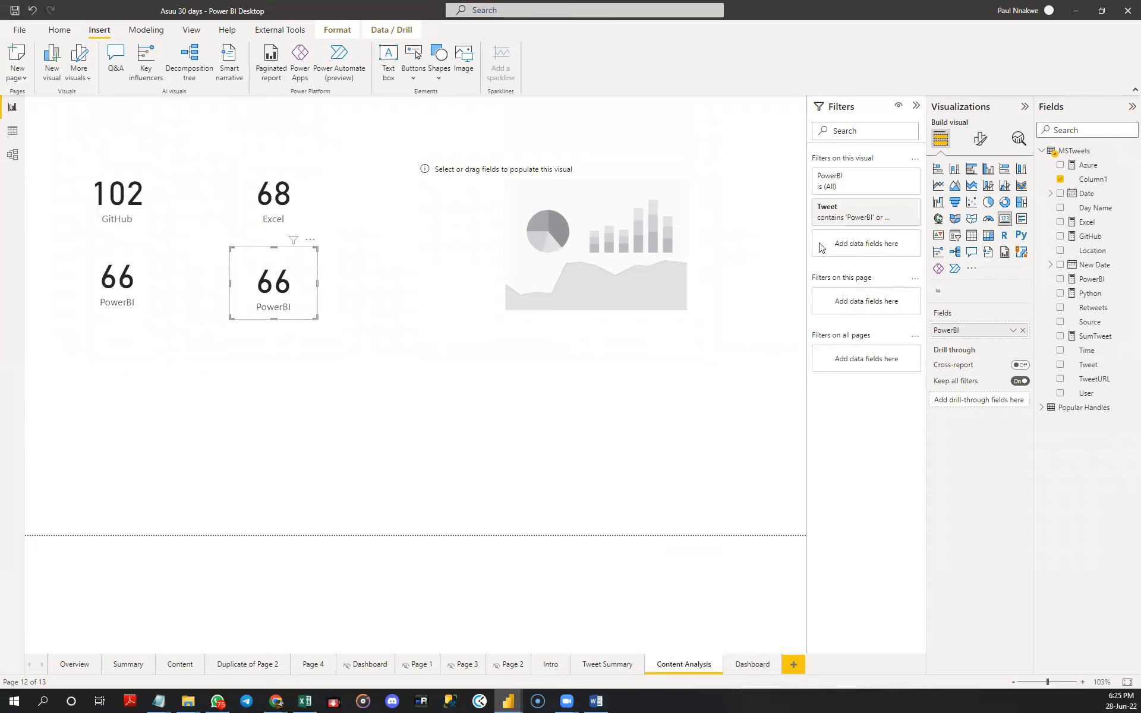
- Clear the copied PowerBI card's Tweet filter and apply a new condition that the value contains "Azure"
{"action": "left_click", "coordinate": [883, 212]}
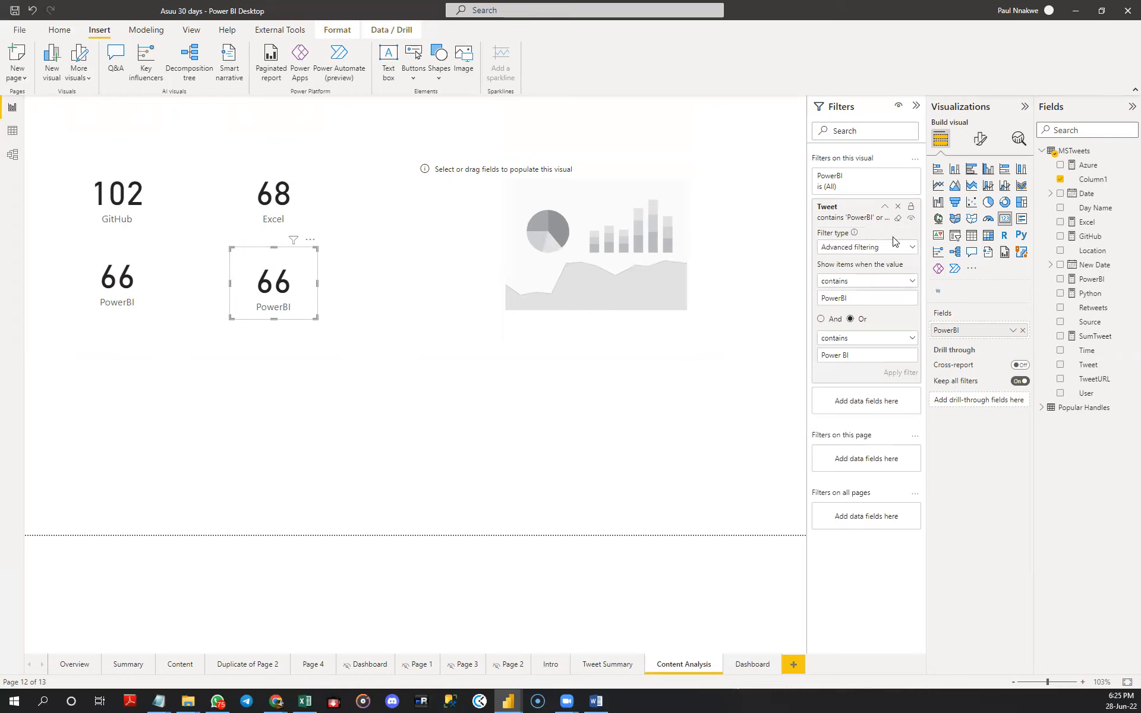
{"action": "left_click", "coordinate": [898, 218]}
{"action": "left_click", "coordinate": [863, 299]}
{"action": "type", "text": "Azure"}
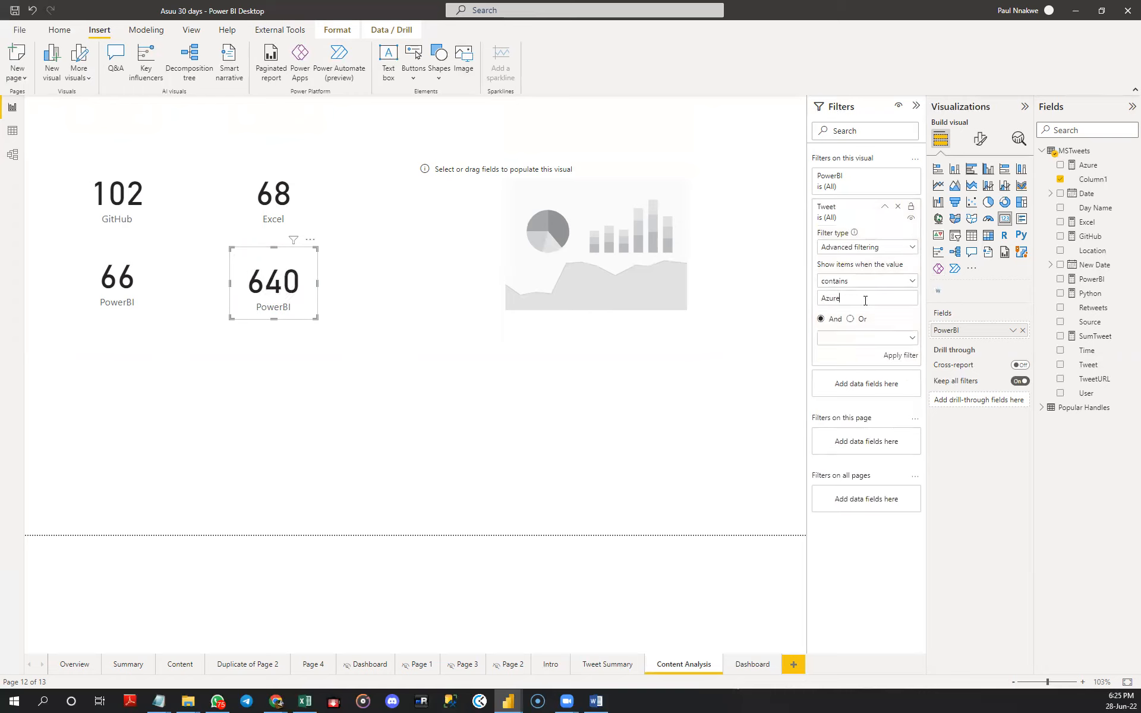
{"action": "left_click", "coordinate": [900, 355]}
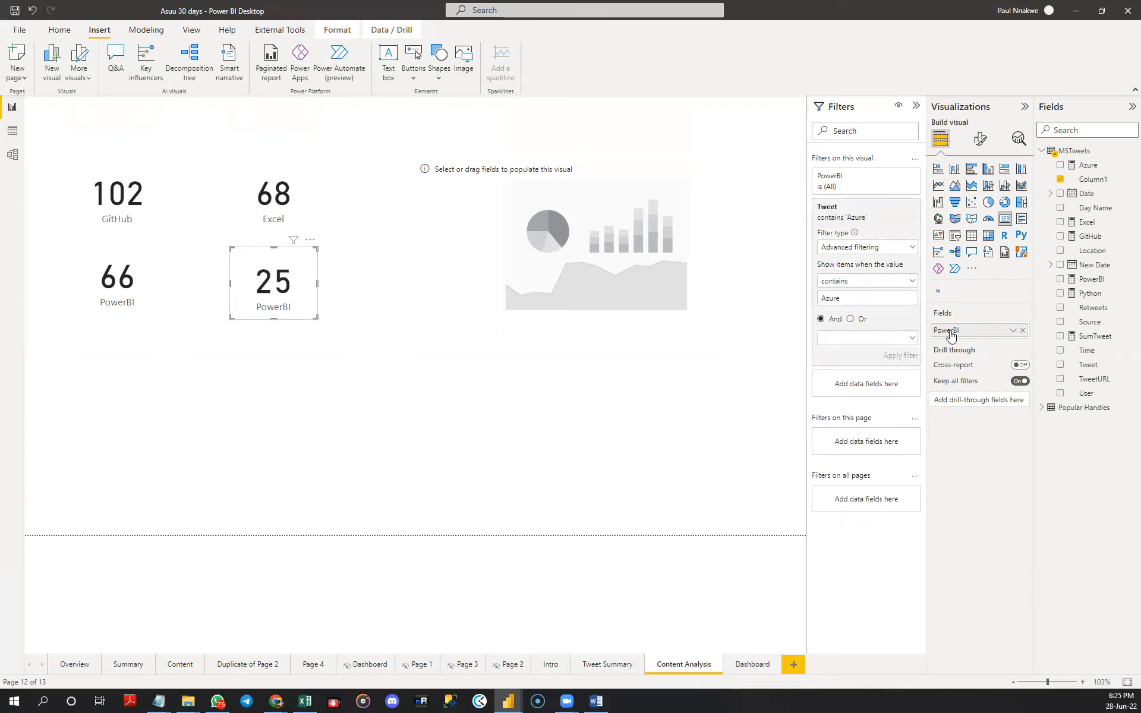
- Rename the Azure-filtered card's field to "Azure"
{"action": "double_click", "coordinate": [951, 334]}
{"action": "type", "text": "Azure"}
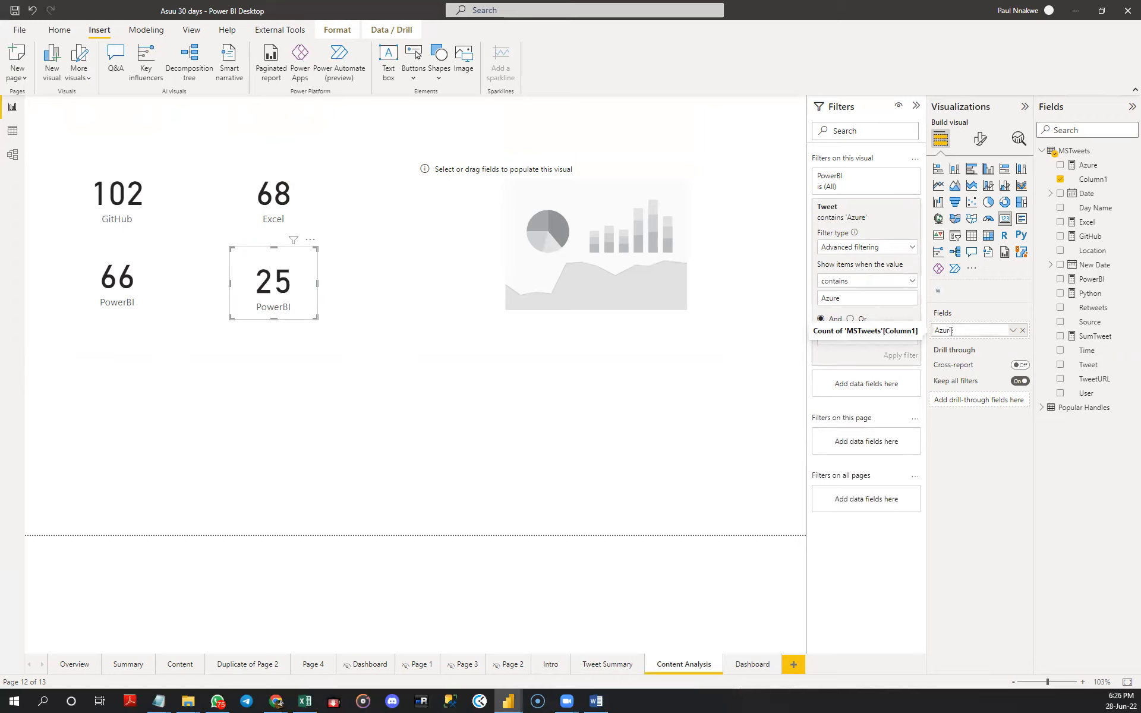
{"action": "key", "text": "Return"}
{"action": "left_click", "coordinate": [209, 252]}
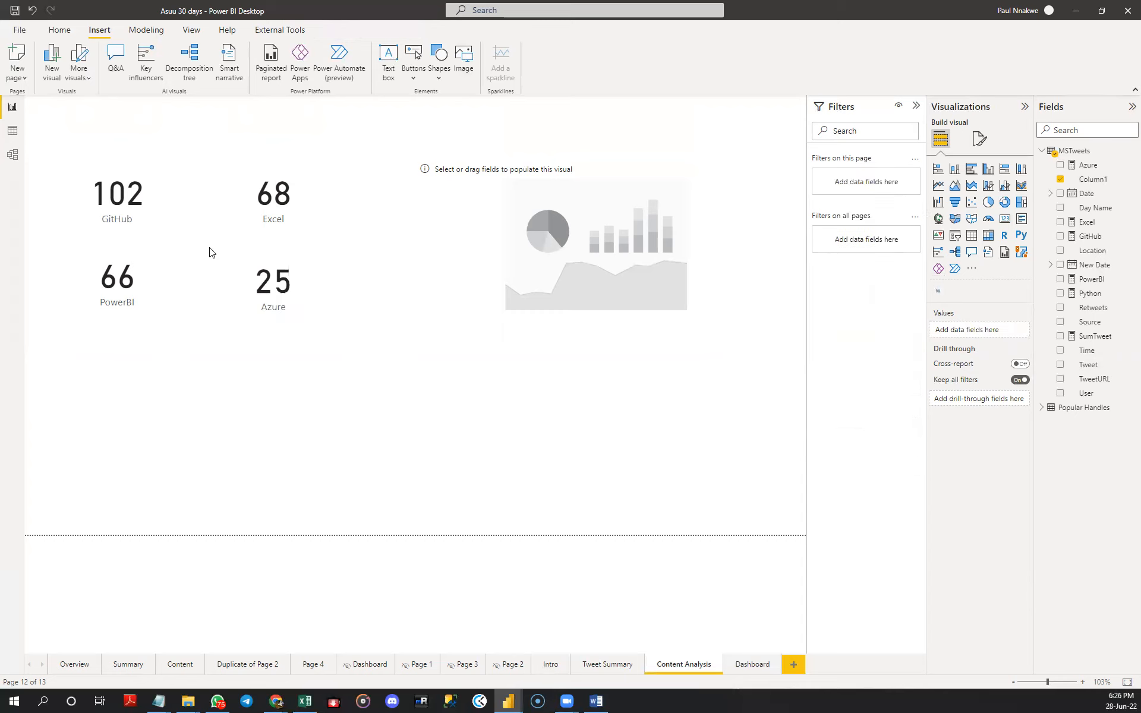
- Extend the empty word cloud visual slightly downward
{"action": "left_click", "coordinate": [477, 261]}
{"action": "left_click_drag", "start_coordinate": [598, 309], "coordinate": [602, 315]}
{"action": "left_click", "coordinate": [268, 279]}
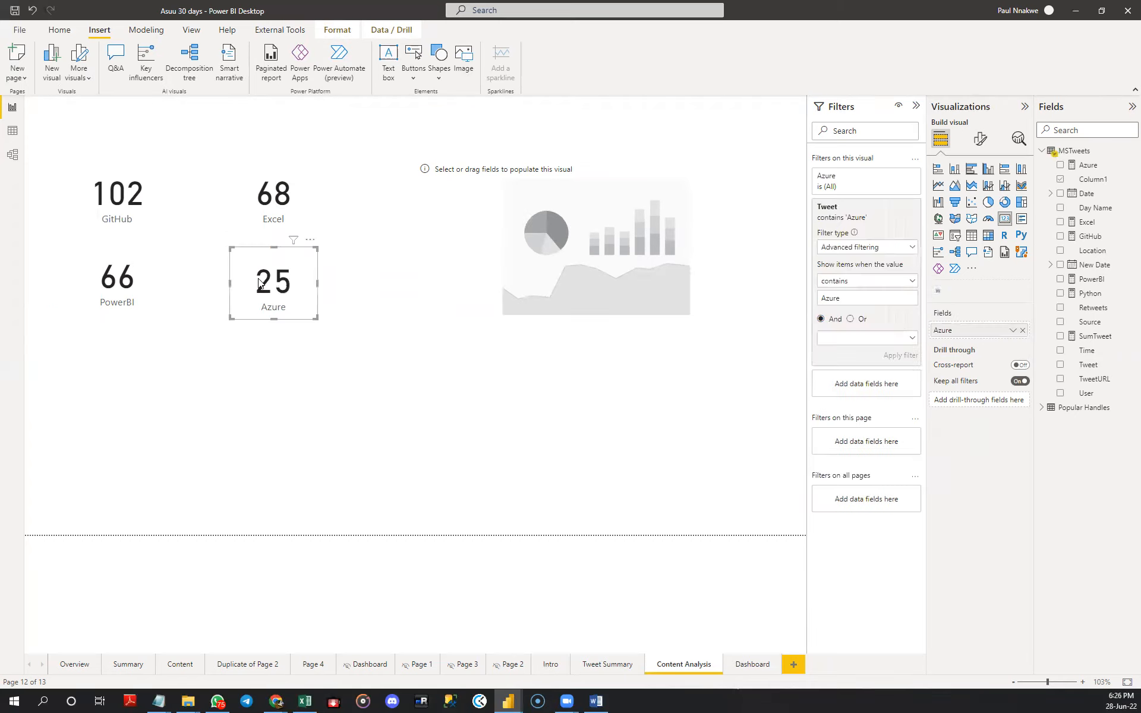
{"action": "left_click", "coordinate": [177, 257]}
- Turn on the shadow and turn off the background for all four count cards together
{"action": "left_click", "coordinate": [122, 195]}
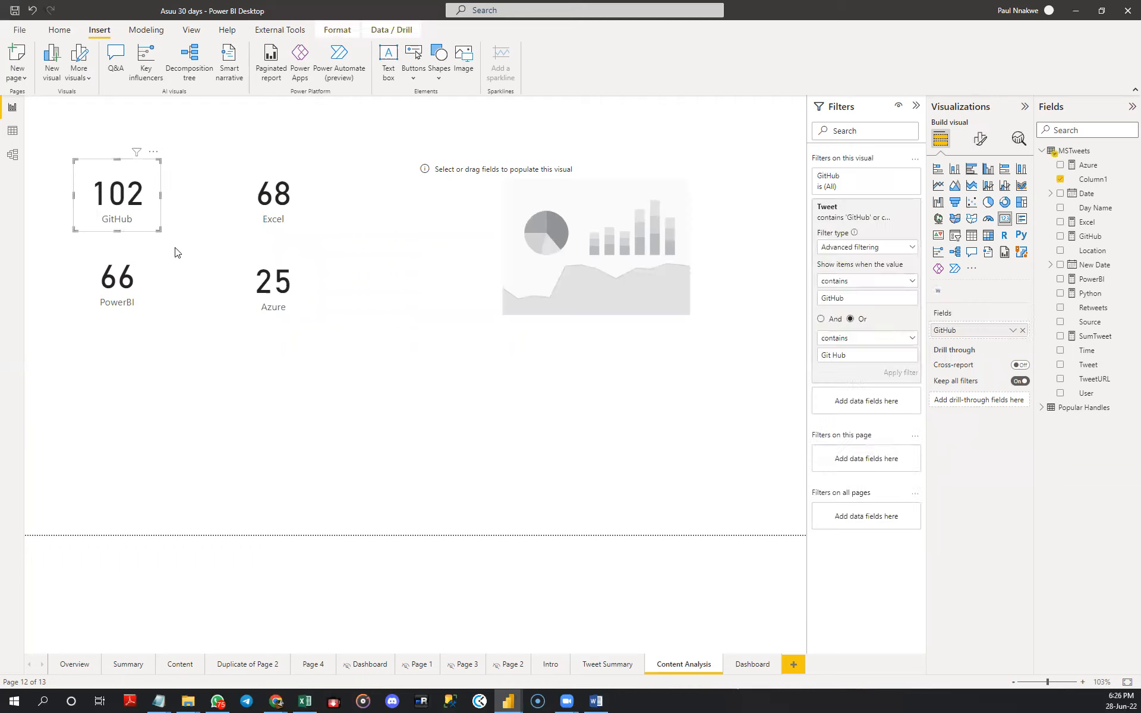
{"action": "left_click", "coordinate": [260, 199], "text": "ctrl"}
{"action": "left_click", "coordinate": [108, 312], "text": "ctrl"}
{"action": "left_click", "coordinate": [266, 305], "text": "ctrl"}
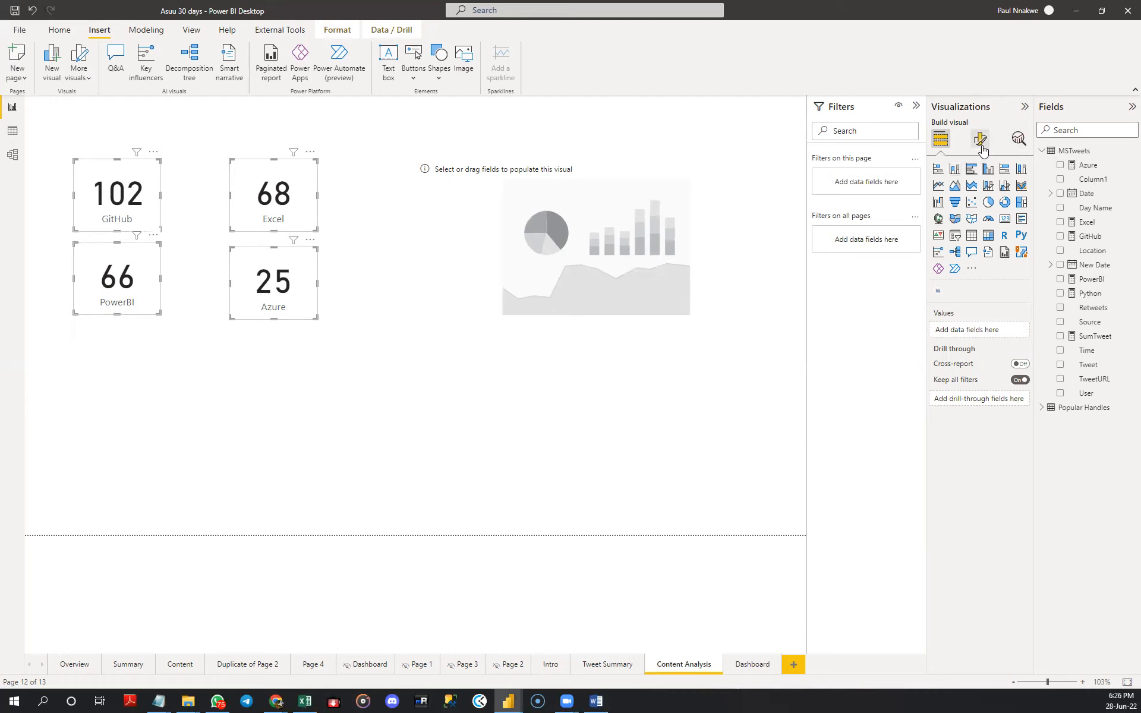
{"action": "left_click", "coordinate": [980, 140]}
{"action": "left_click", "coordinate": [980, 193]}
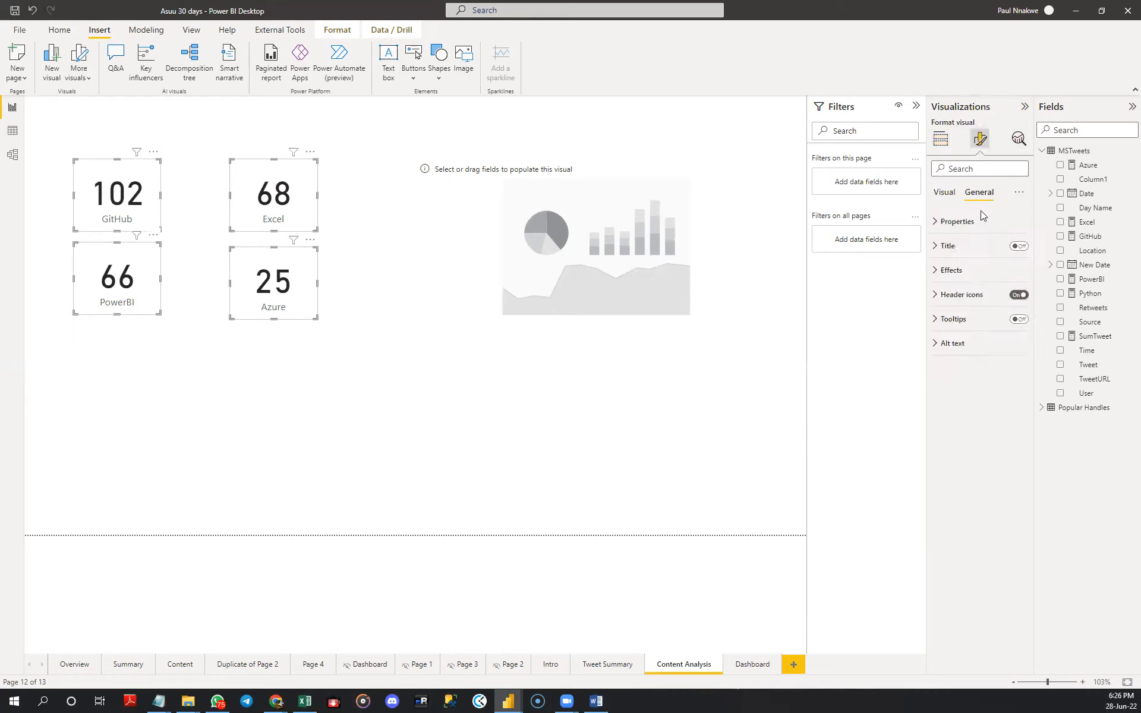
{"action": "left_click", "coordinate": [961, 273]}
{"action": "left_click", "coordinate": [963, 278]}
{"action": "left_click", "coordinate": [963, 278]}
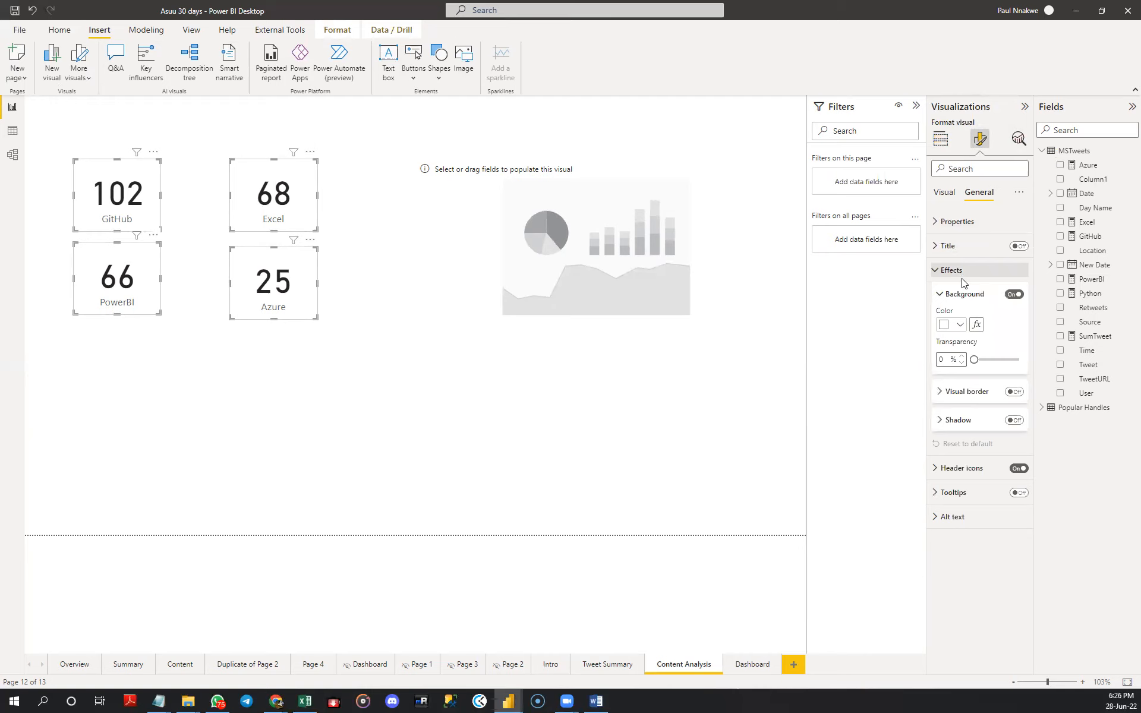
{"action": "left_click", "coordinate": [1013, 420]}
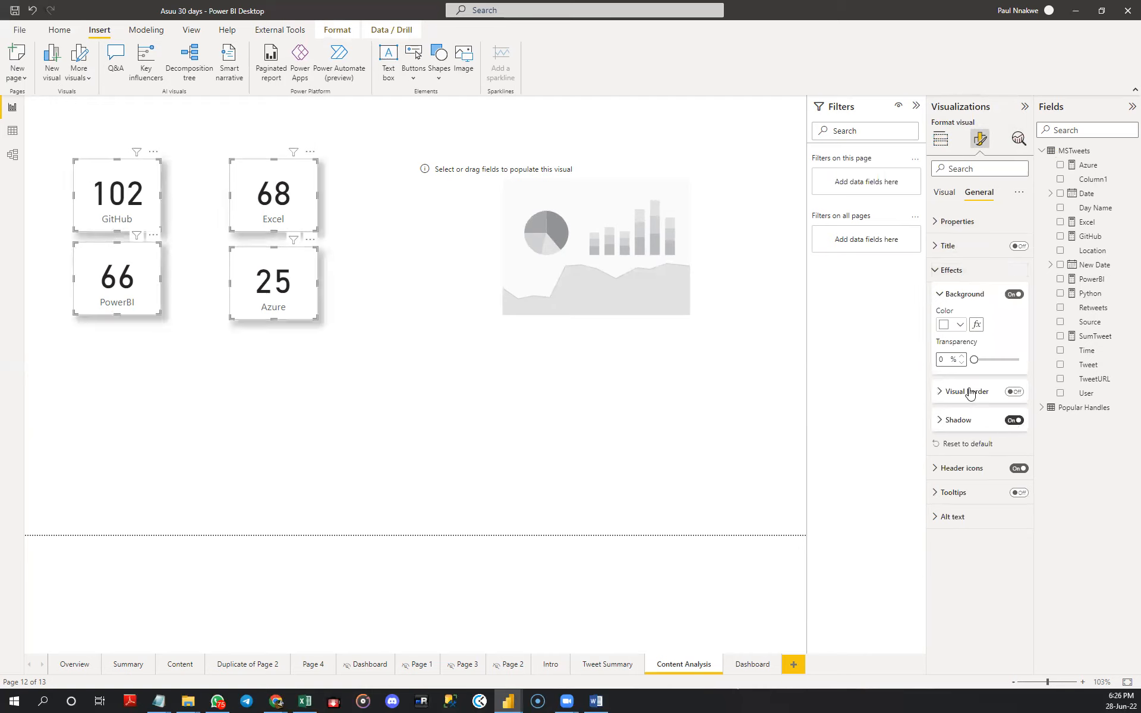
{"action": "left_click", "coordinate": [1014, 295]}
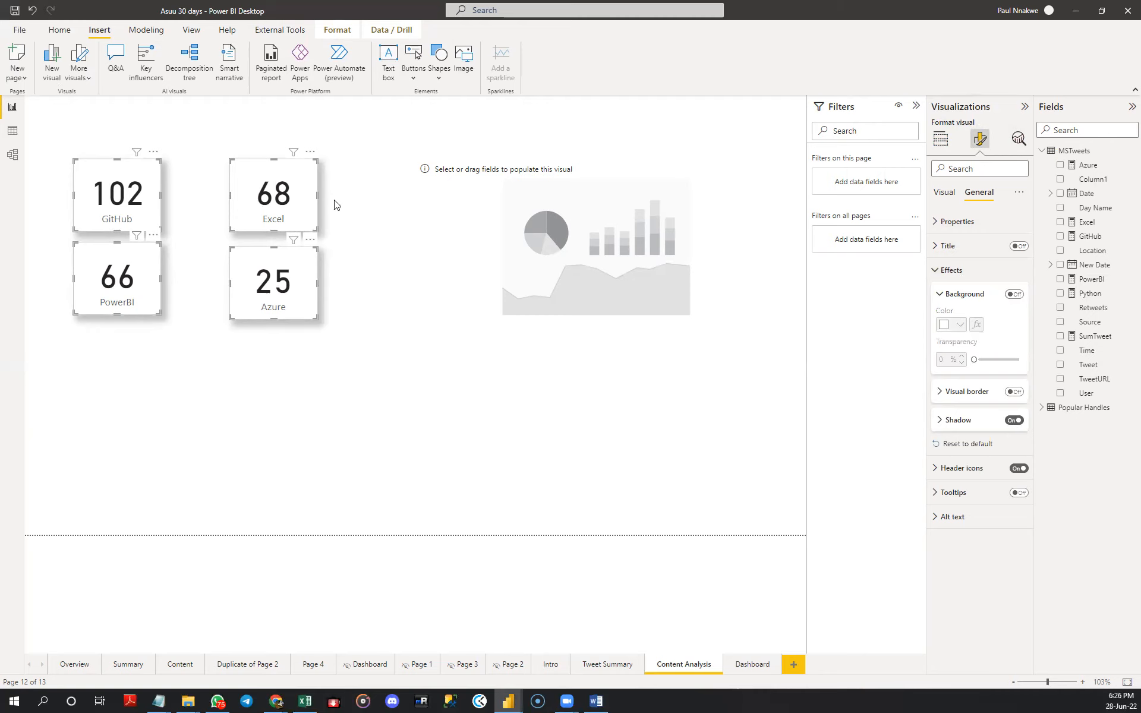
{"action": "left_click", "coordinate": [340, 216]}
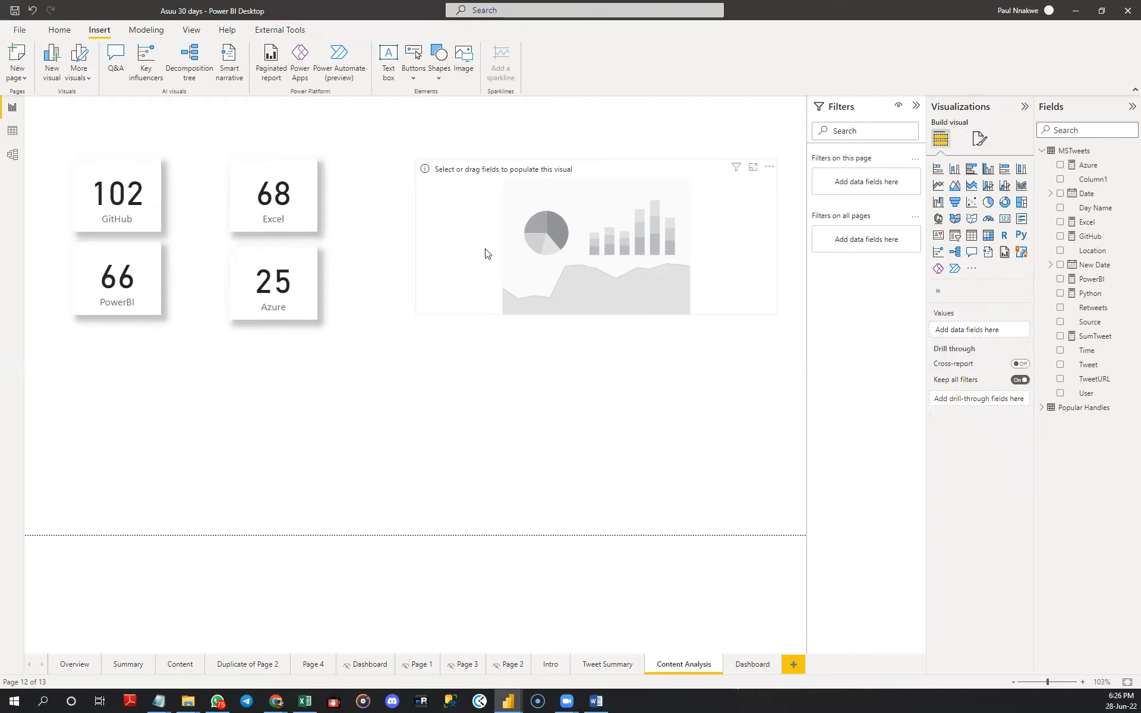
- Stretch the word cloud visual's lower edge down to line up with the bottom of the Azure card
{"action": "left_click", "coordinate": [487, 251]}
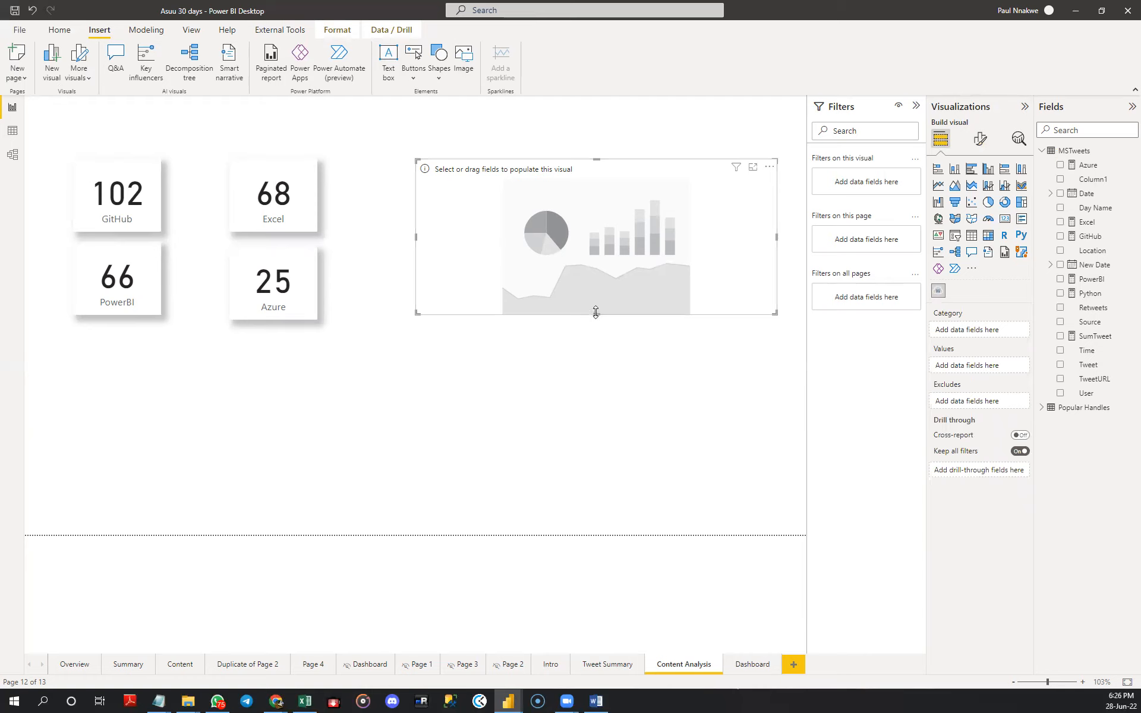
{"action": "left_click_drag", "start_coordinate": [596, 315], "coordinate": [597, 321]}
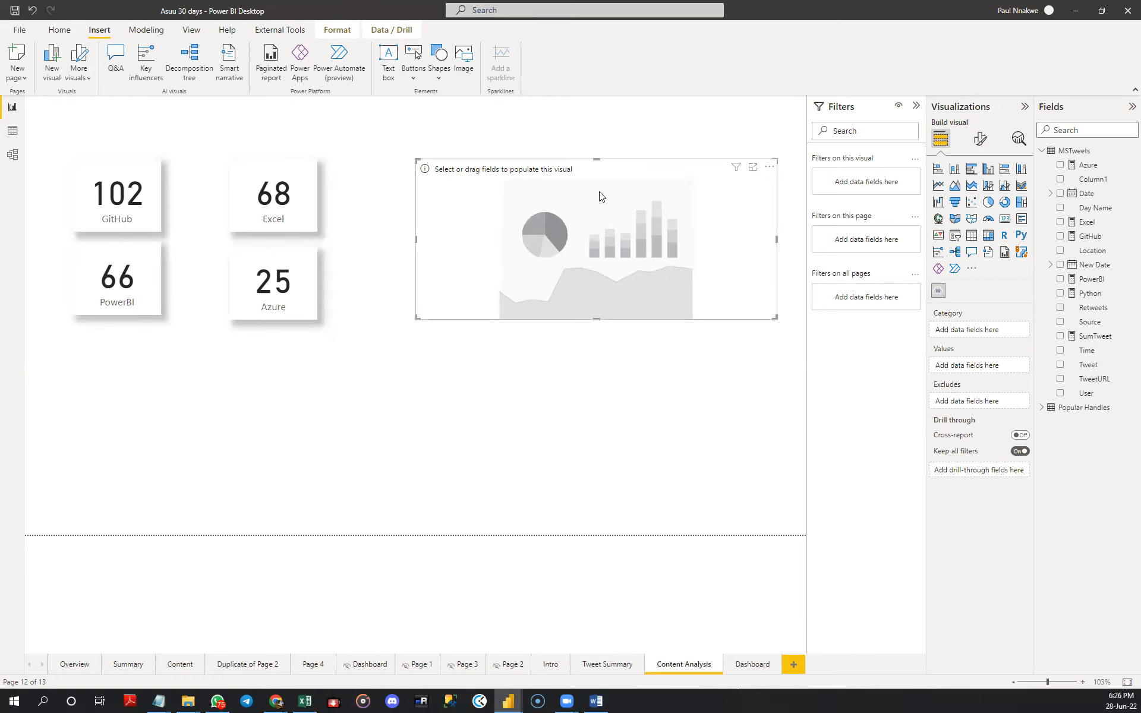
{"action": "left_click", "coordinate": [347, 344]}
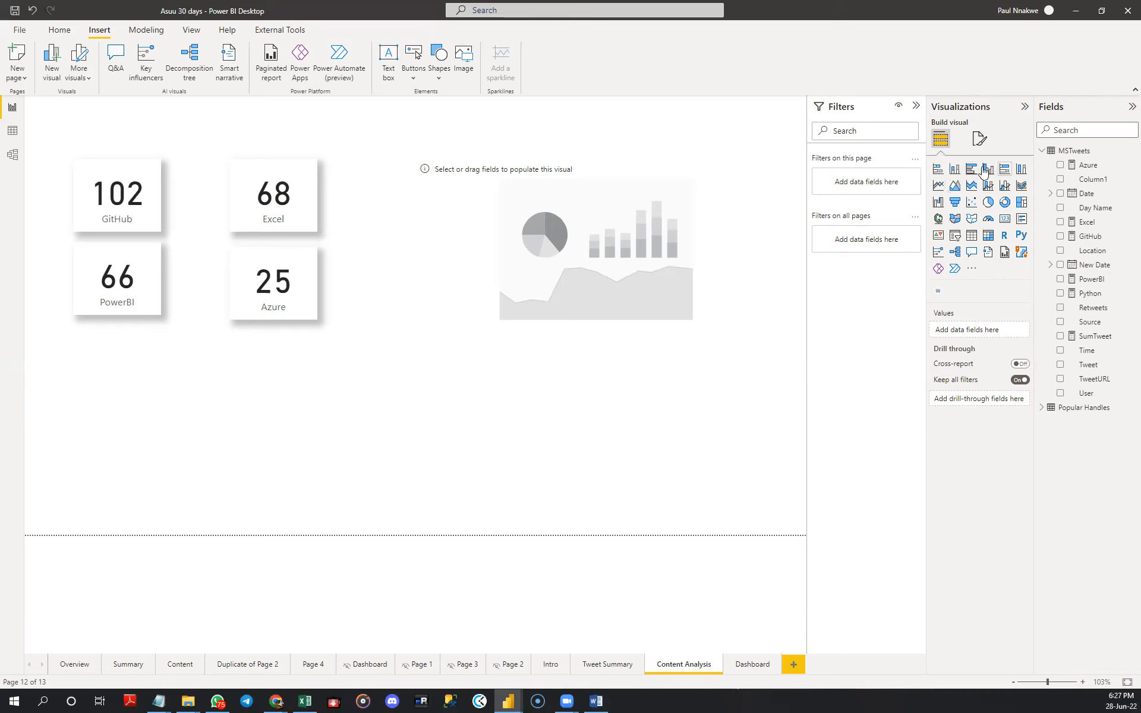
- Insert a stacked bar chart below the cards and enlarge it to nearly span both card columns
{"action": "left_click", "coordinate": [939, 169]}
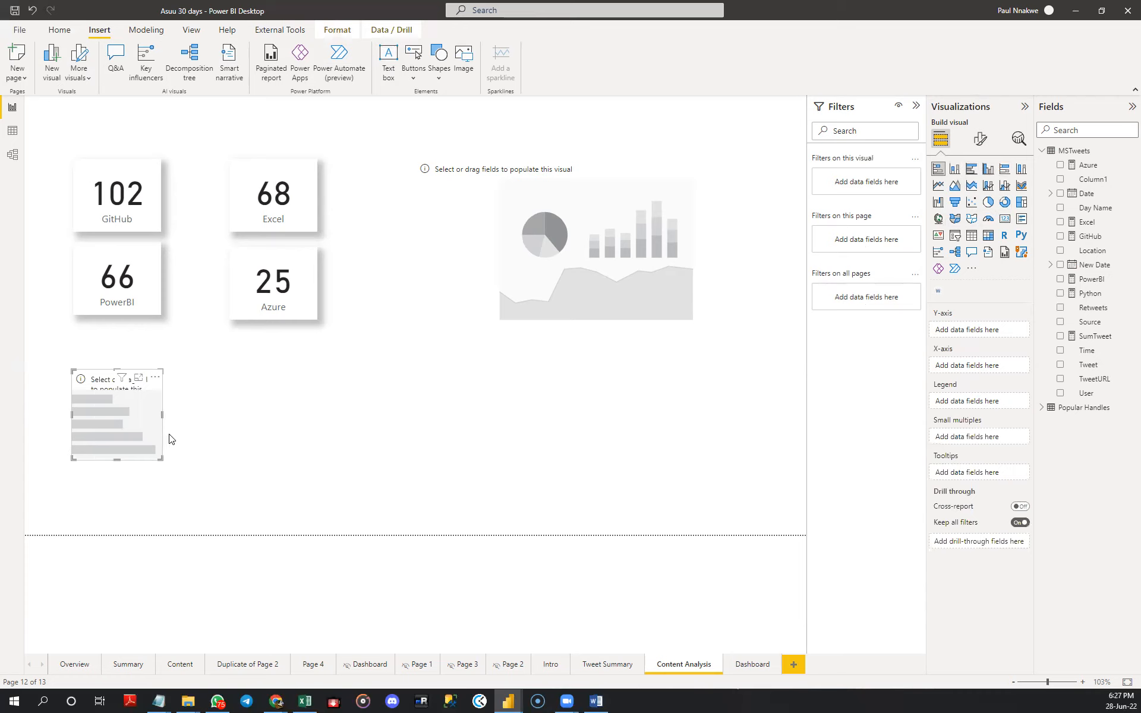
{"action": "left_click_drag", "start_coordinate": [161, 460], "coordinate": [315, 522]}
{"action": "left_click_drag", "start_coordinate": [196, 367], "coordinate": [197, 356]}
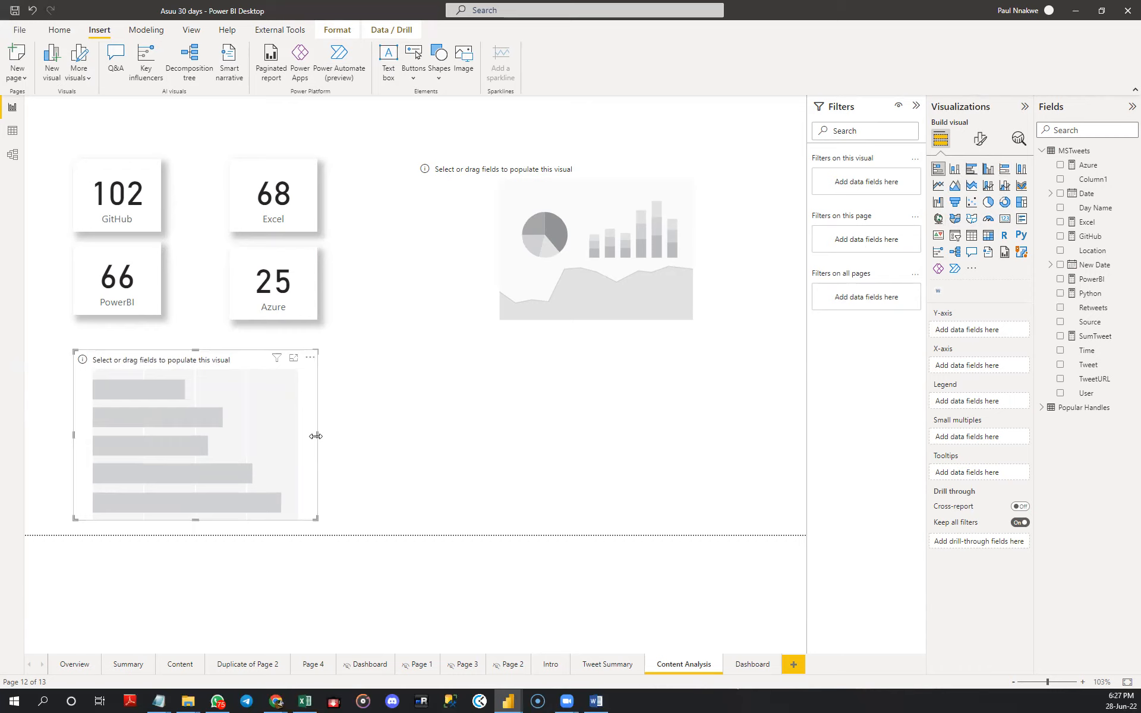
{"action": "mouse_move", "coordinate": [316, 436]}
{"action": "left_mouse_down"}
{"action": "mouse_move", "coordinate": [254, 439]}
{"action": "mouse_move", "coordinate": [309, 441]}
{"action": "left_mouse_up"}
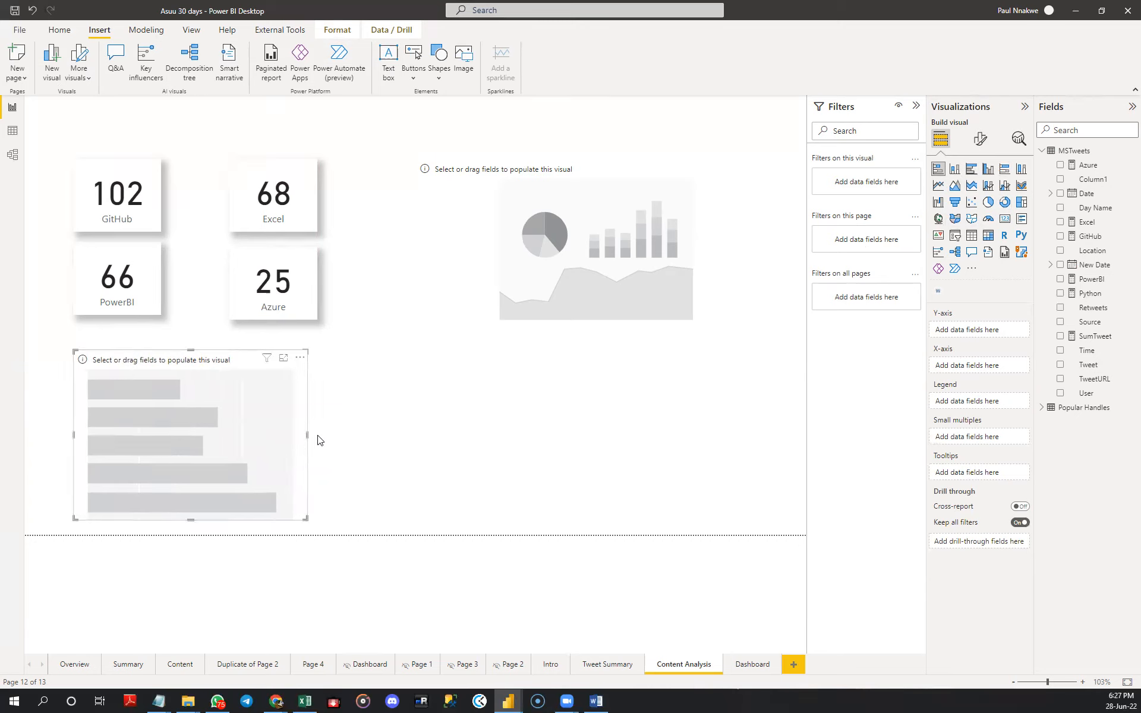
- Shift the empty bar chart toward the page's left edge and narrow it to leave room beside it
{"action": "left_click", "coordinate": [573, 291]}
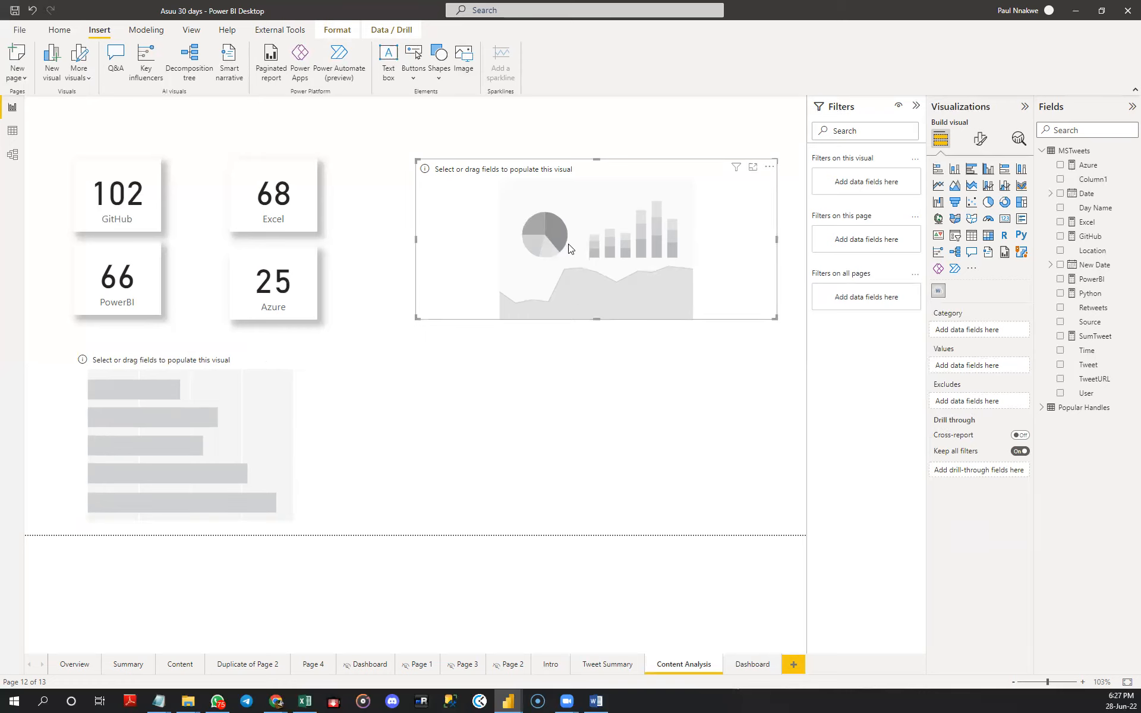
{"action": "left_click_drag", "start_coordinate": [306, 440], "coordinate": [314, 439]}
{"action": "left_click_drag", "start_coordinate": [237, 439], "coordinate": [215, 445]}
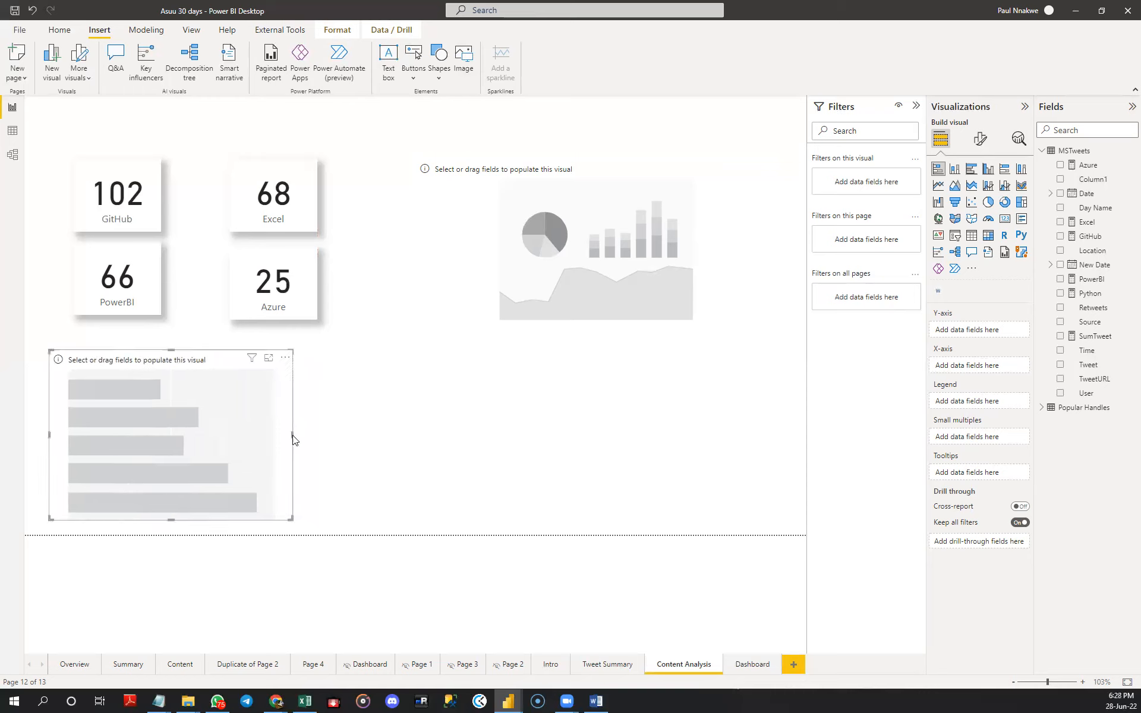
{"action": "left_click_drag", "start_coordinate": [293, 435], "coordinate": [272, 438]}
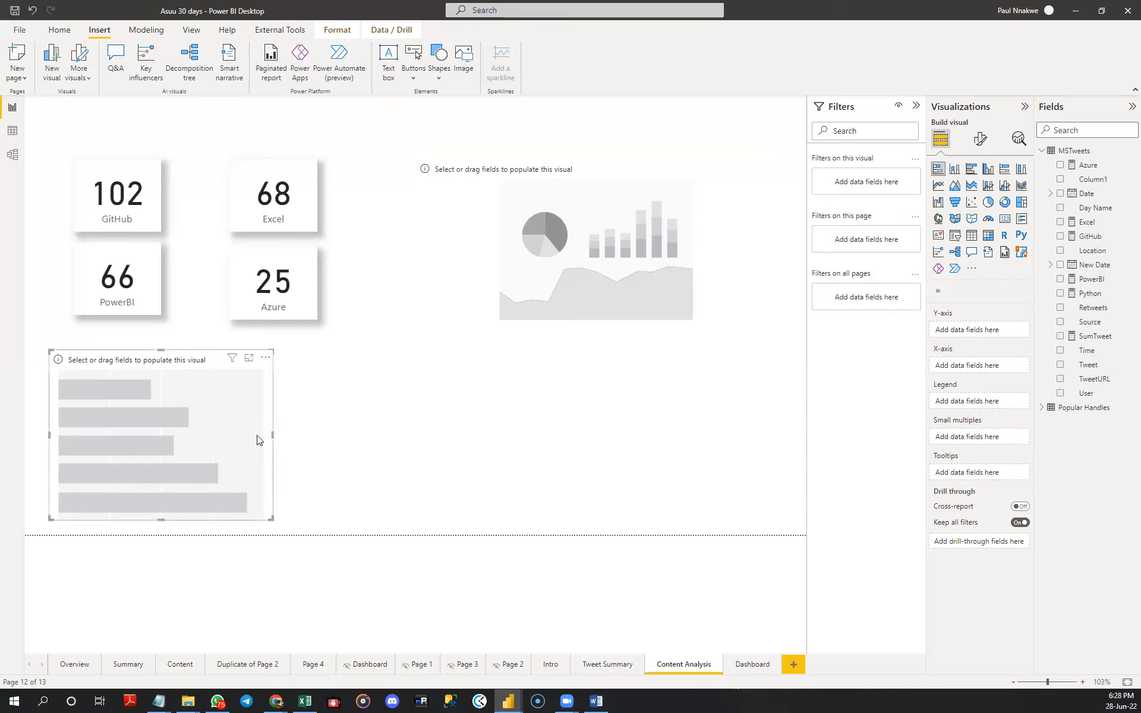
- Place two copies of the empty bar chart in a row to its right, stretching the last one wider
{"action": "key", "text": "ctrl+v"}
{"action": "left_click_drag", "start_coordinate": [243, 437], "coordinate": [479, 445]}
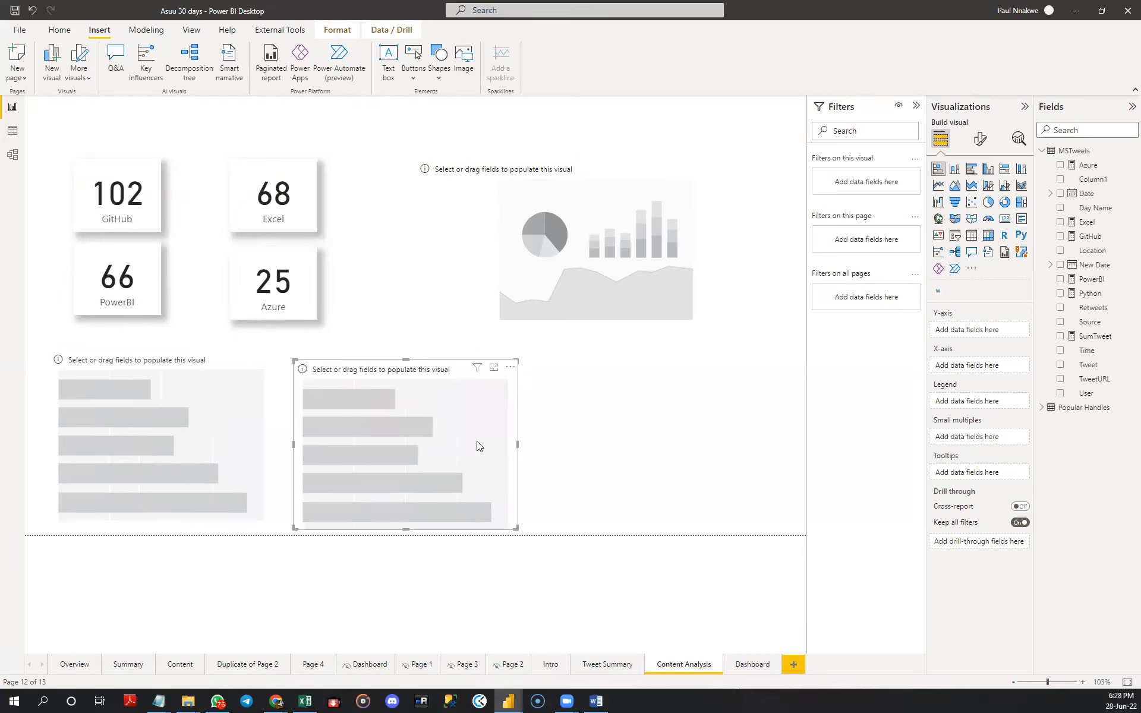
{"action": "key", "text": "ctrl+v"}
{"action": "left_click_drag", "start_coordinate": [224, 438], "coordinate": [796, 447]}
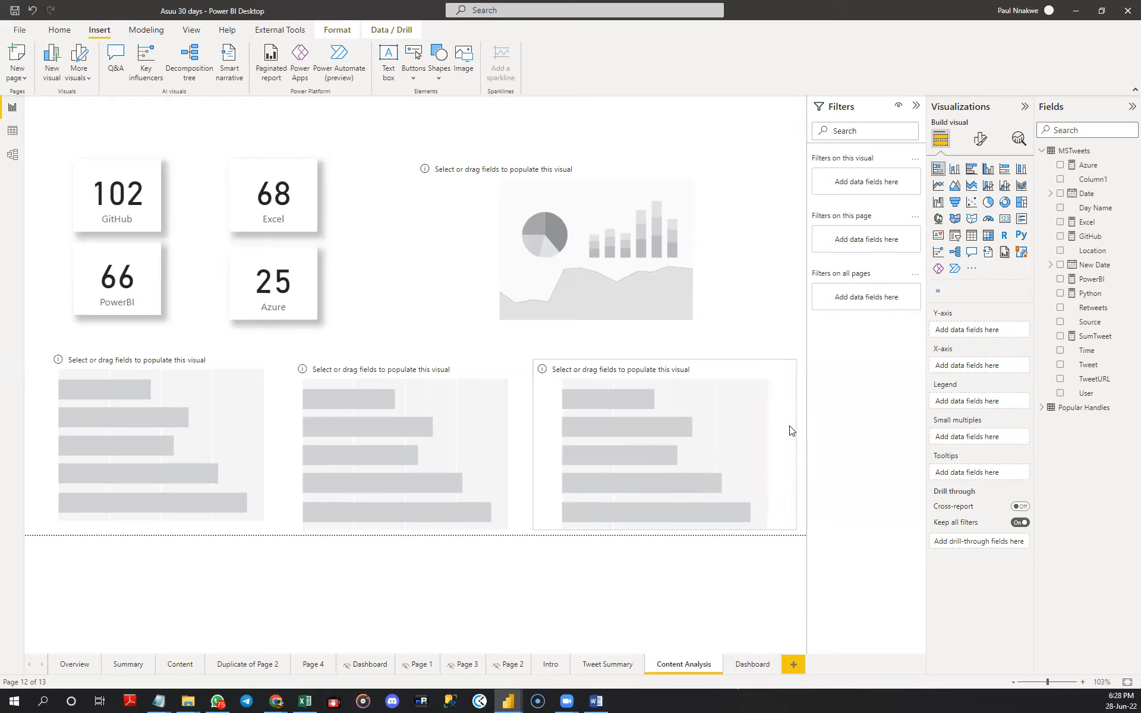
- Widen the word cloud visual to line up with the right edge of the third bar chart
{"action": "left_click", "coordinate": [765, 307]}
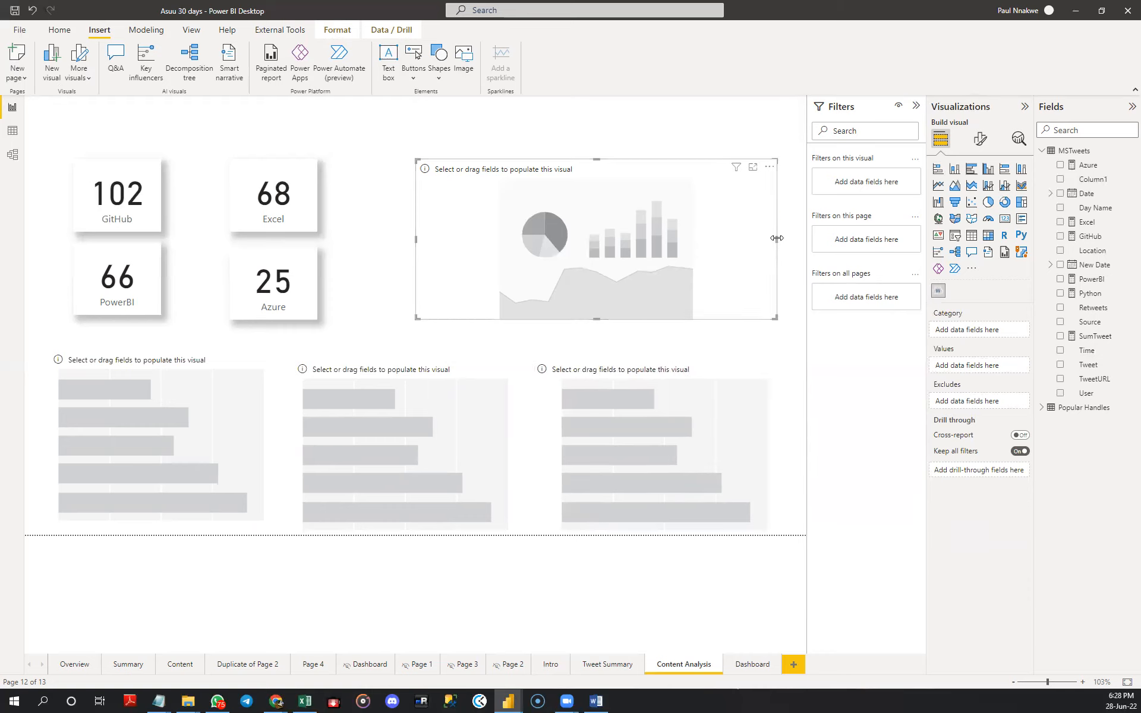
{"action": "left_click_drag", "start_coordinate": [779, 240], "coordinate": [795, 242]}
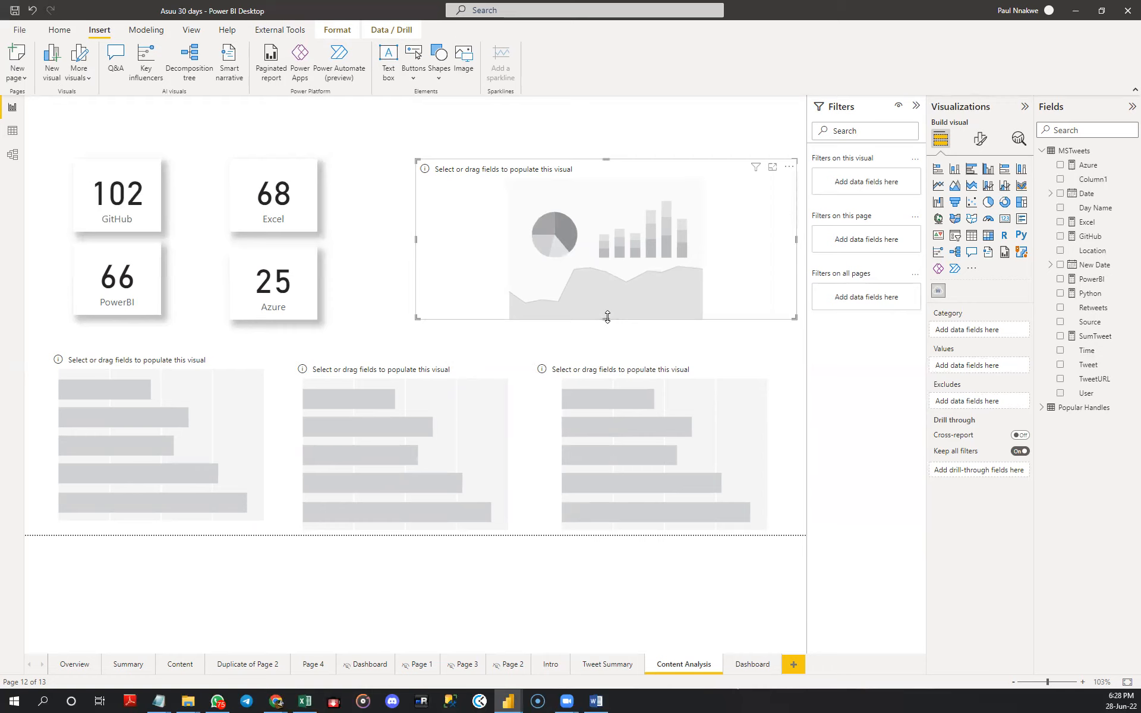
{"action": "left_click_drag", "start_coordinate": [607, 320], "coordinate": [609, 321]}
- Create a model relationship from the MSTweets User field to Top Handles in Popular Handles, then return to the report page
{"action": "left_click", "coordinate": [221, 390]}
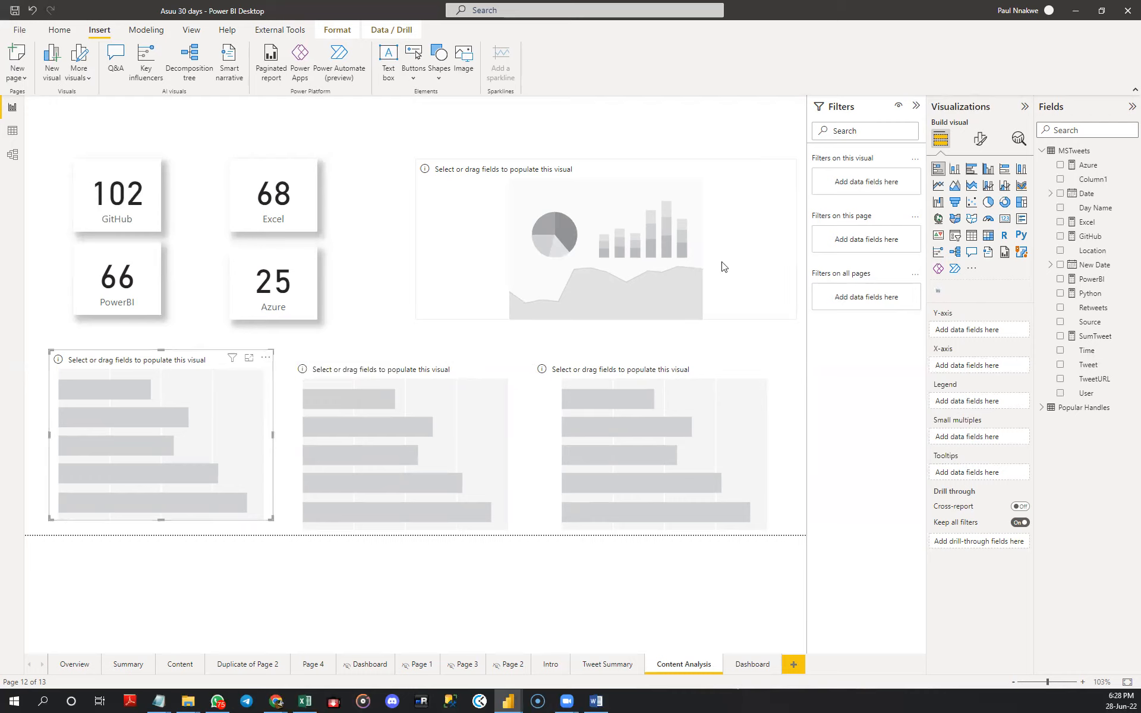
{"action": "left_click", "coordinate": [1042, 408]}
{"action": "left_click", "coordinate": [11, 155]}
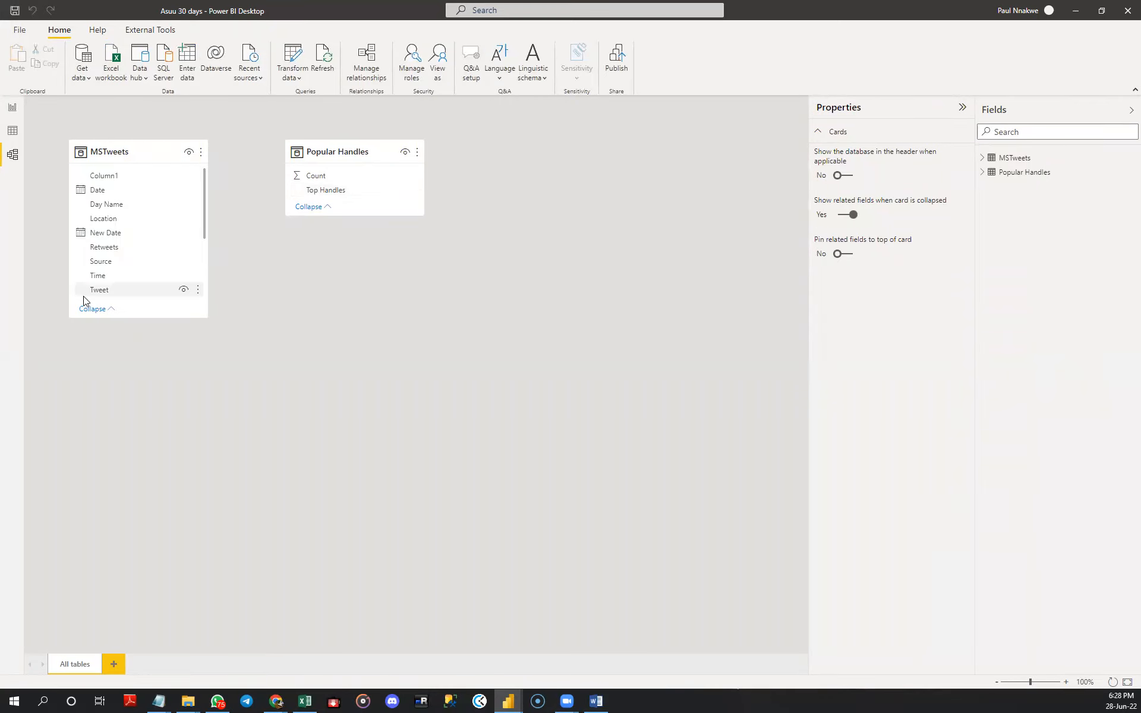
{"action": "scroll", "coordinate": [120, 264], "scroll_direction": "down", "scroll_amount": 4}
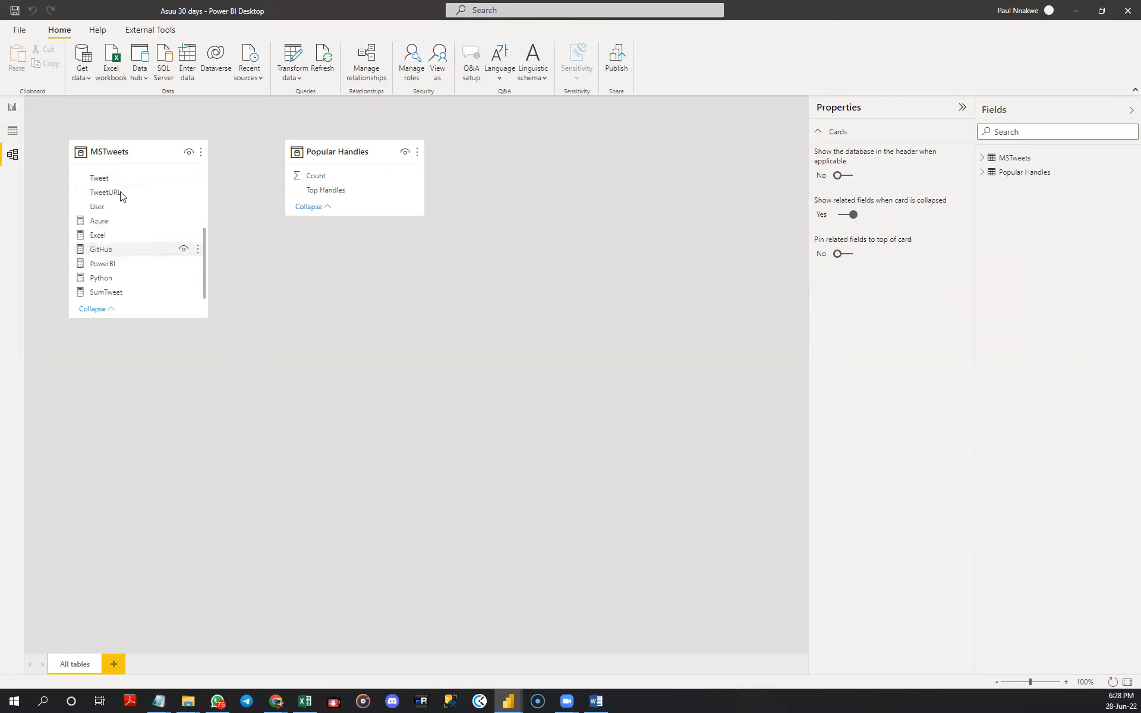
{"action": "left_click_drag", "start_coordinate": [119, 207], "coordinate": [370, 198]}
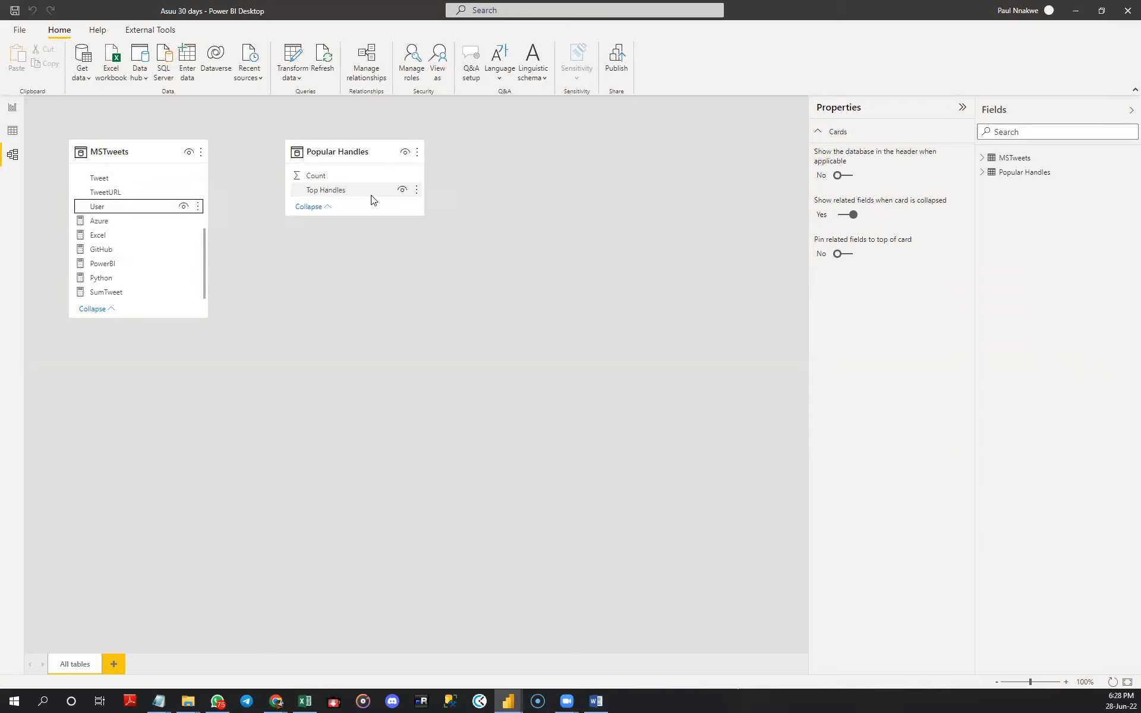
{"action": "left_click", "coordinate": [12, 108]}
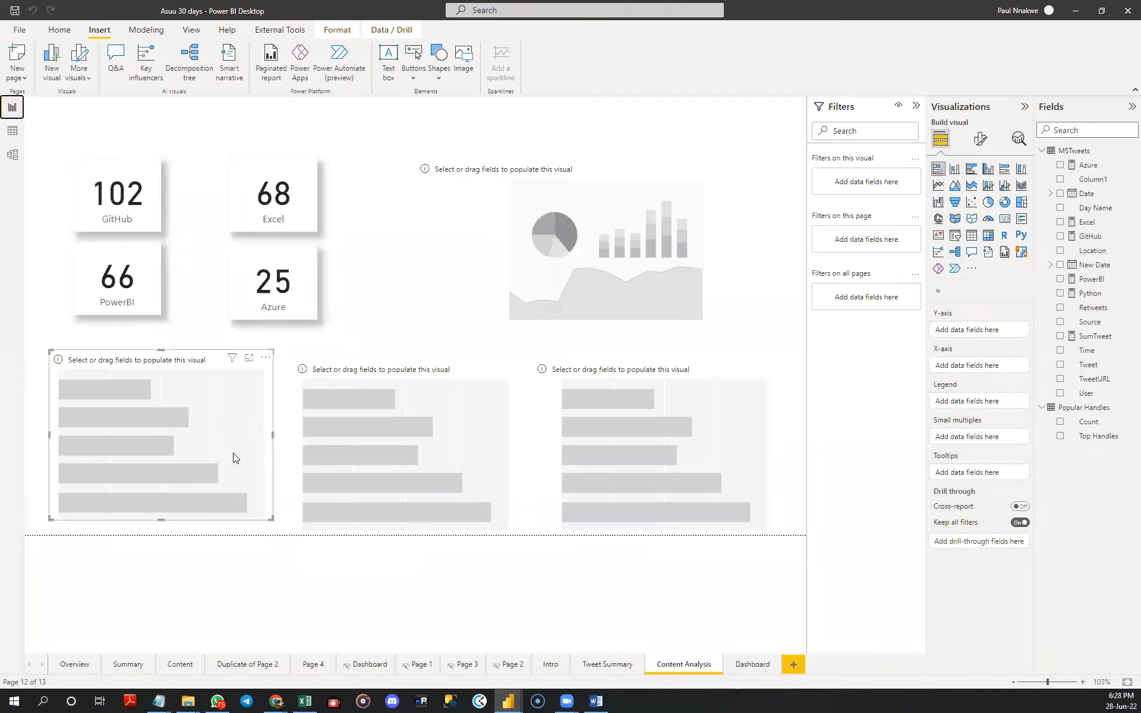
- Plot Top Handles on the Y-axis against the sum of Count on the X-axis in the first bar chart, and extend the chart slightly downward
{"action": "left_click", "coordinate": [1061, 437]}
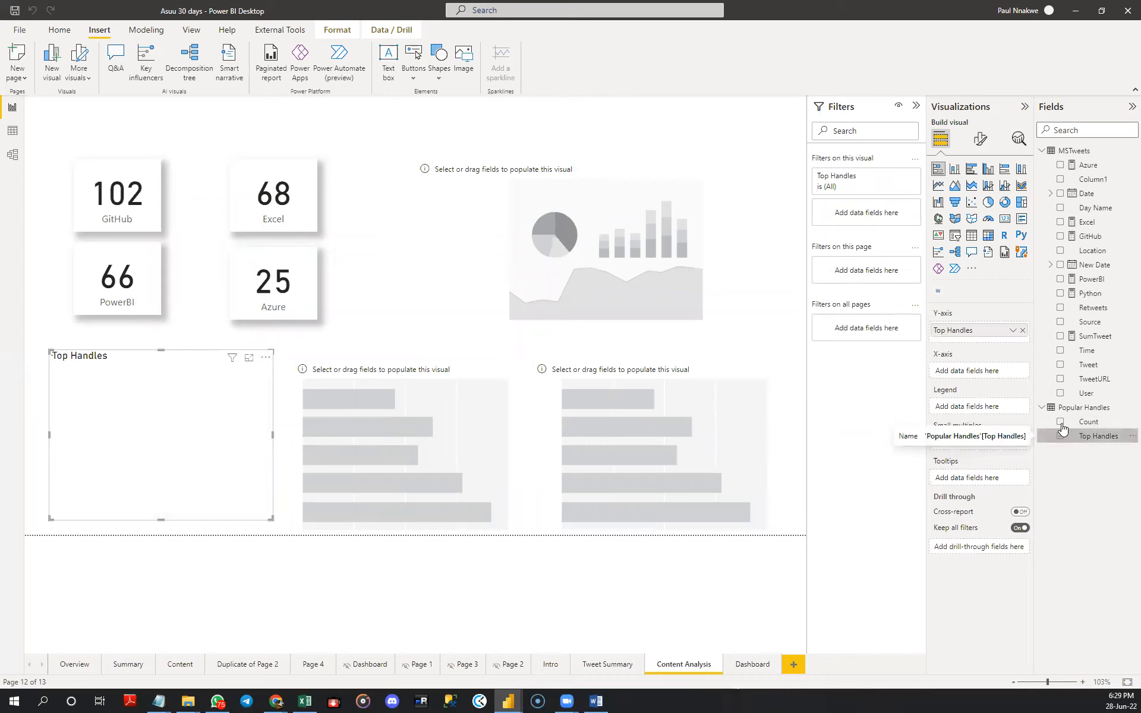
{"action": "left_click", "coordinate": [1060, 423]}
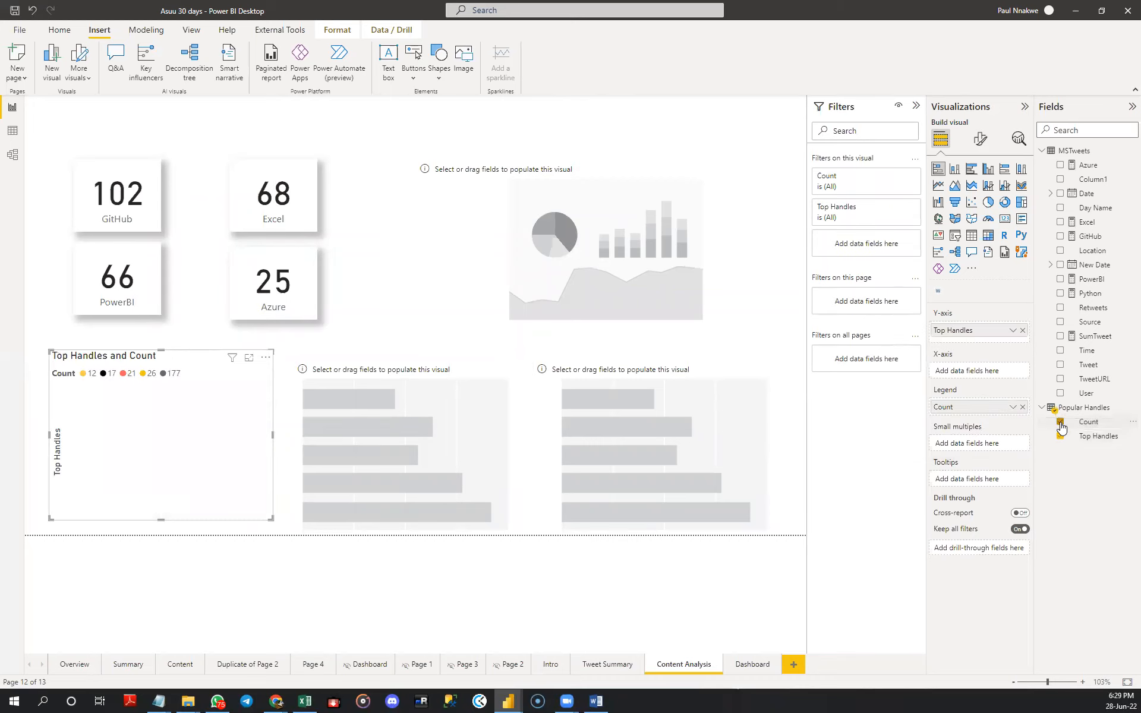
{"action": "left_click_drag", "start_coordinate": [988, 409], "coordinate": [987, 378]}
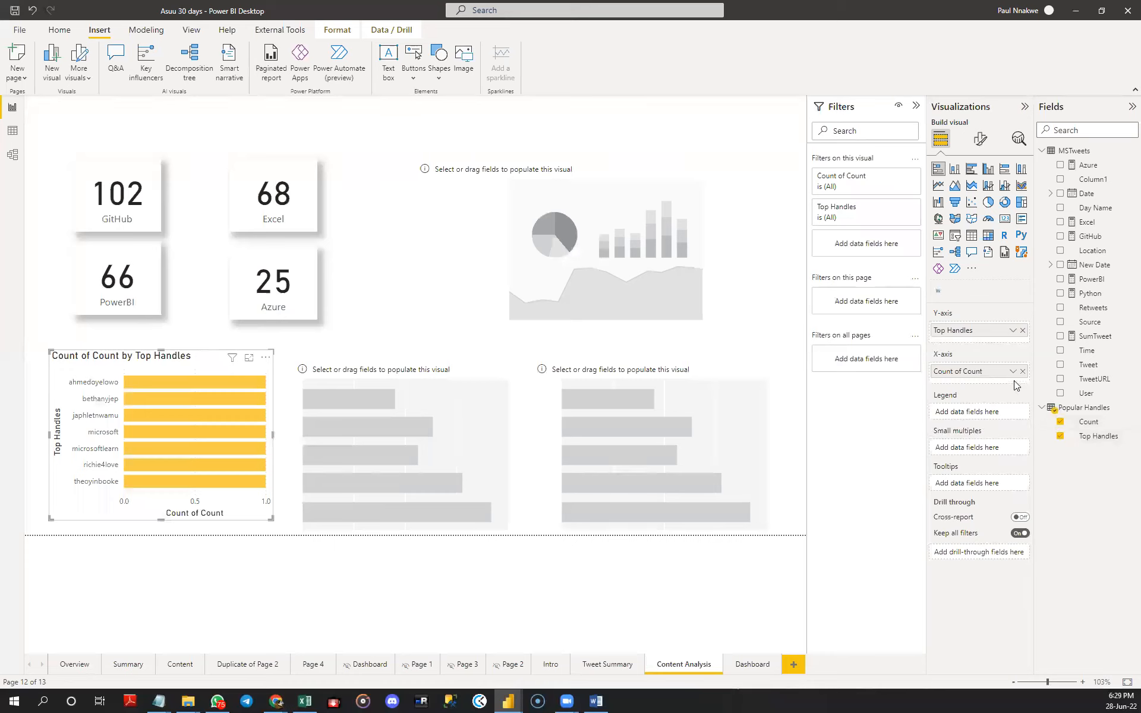
{"action": "left_click", "coordinate": [1080, 422]}
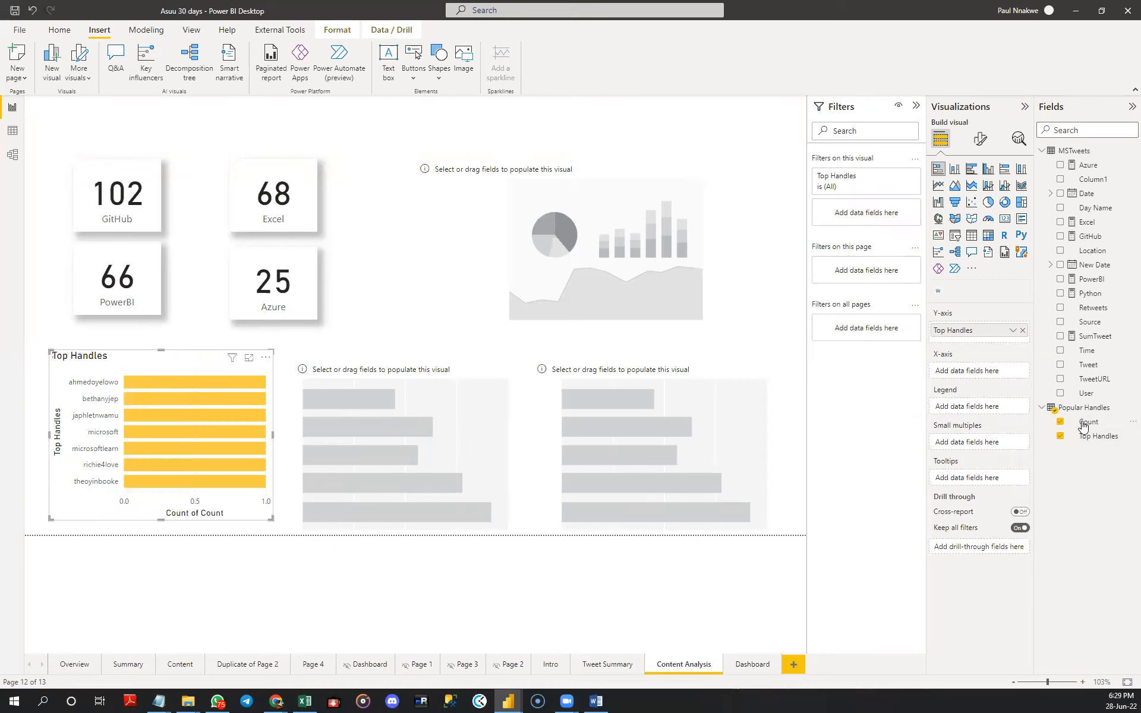
{"action": "left_click", "coordinate": [1088, 423]}
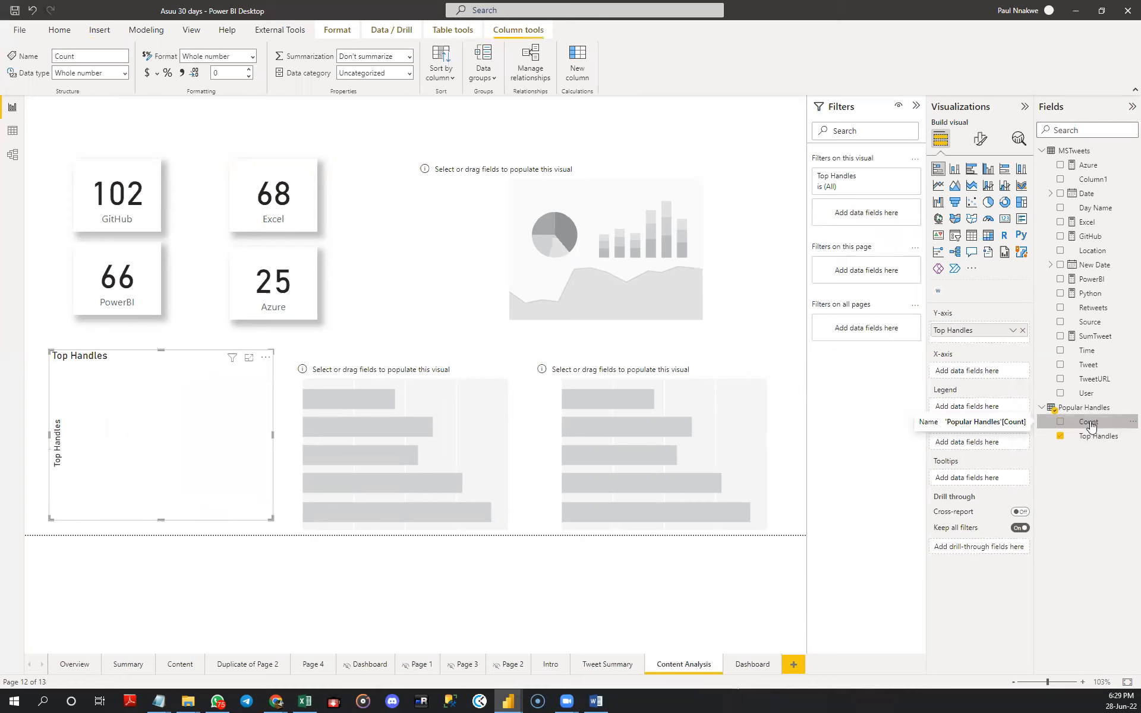
{"action": "left_click_drag", "start_coordinate": [1090, 424], "coordinate": [1006, 377]}
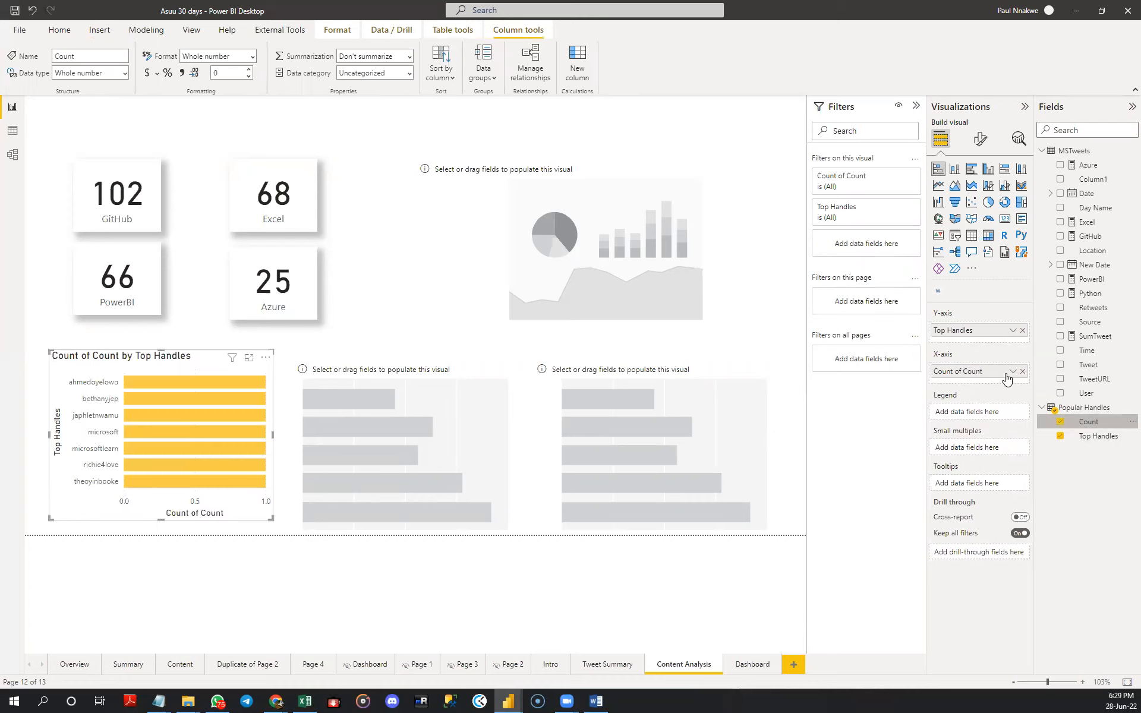
{"action": "left_click", "coordinate": [1013, 372]}
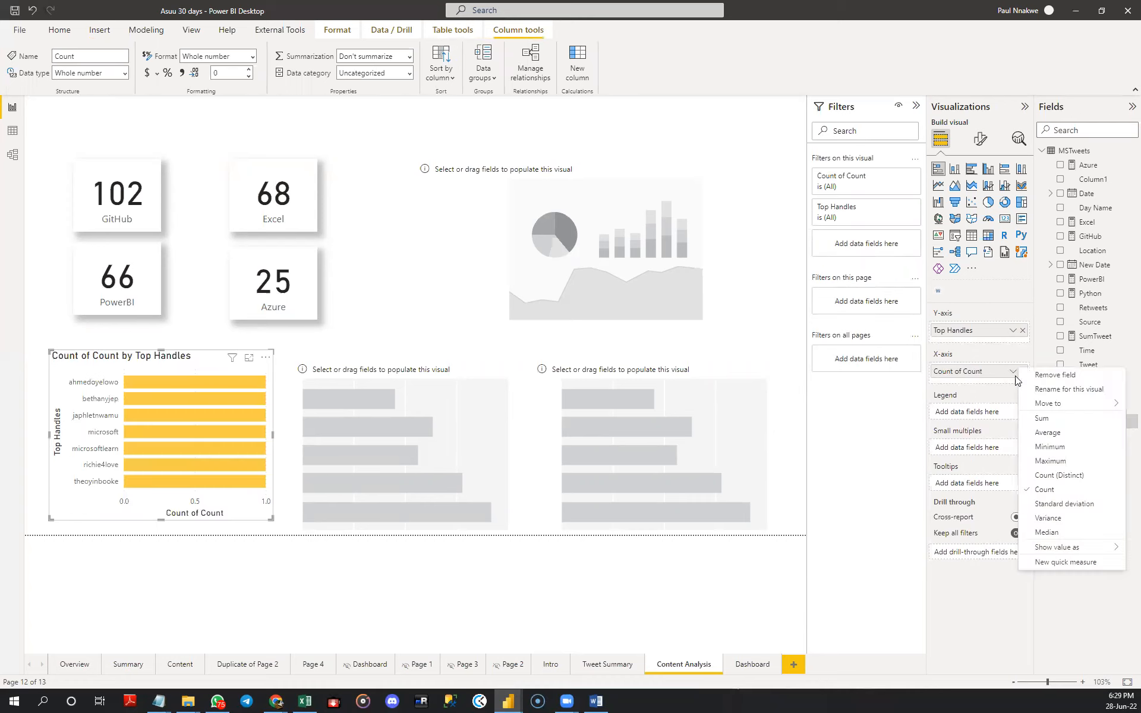
{"action": "left_click", "coordinate": [1040, 422]}
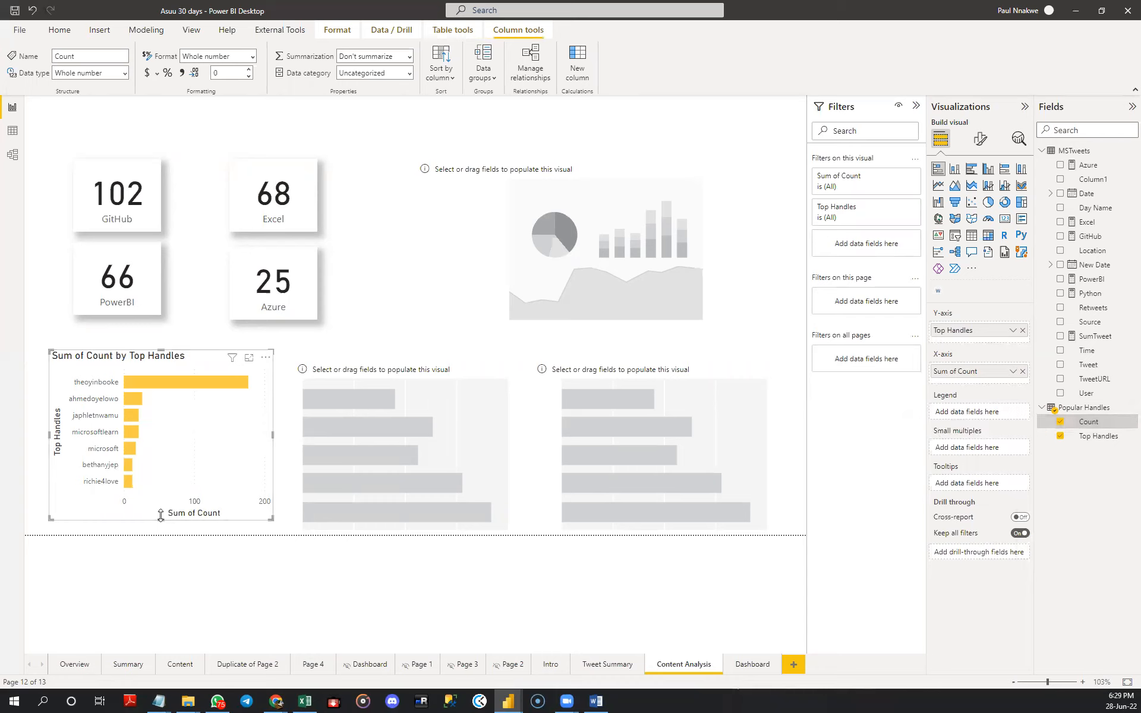
{"action": "left_click_drag", "start_coordinate": [160, 517], "coordinate": [164, 523]}
{"action": "left_click", "coordinate": [166, 516]}
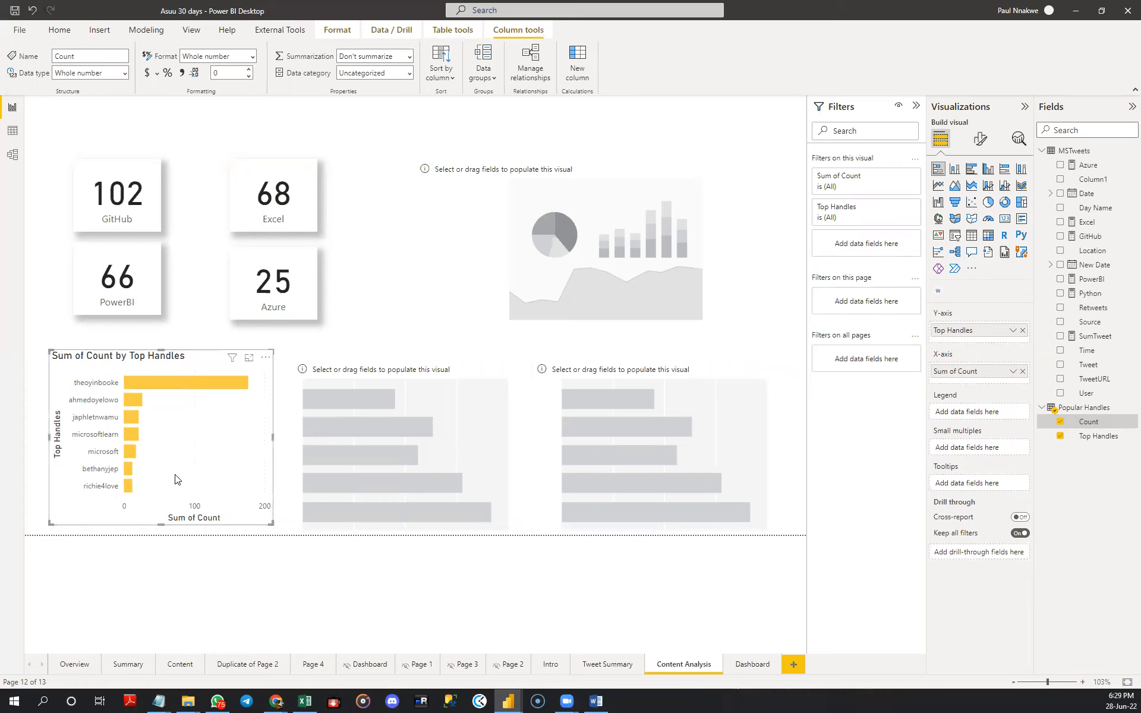
- Move the word cloud to the lower row and the second empty bar chart up beside the cards, and delete the third bar chart
{"action": "left_click", "coordinate": [491, 260]}
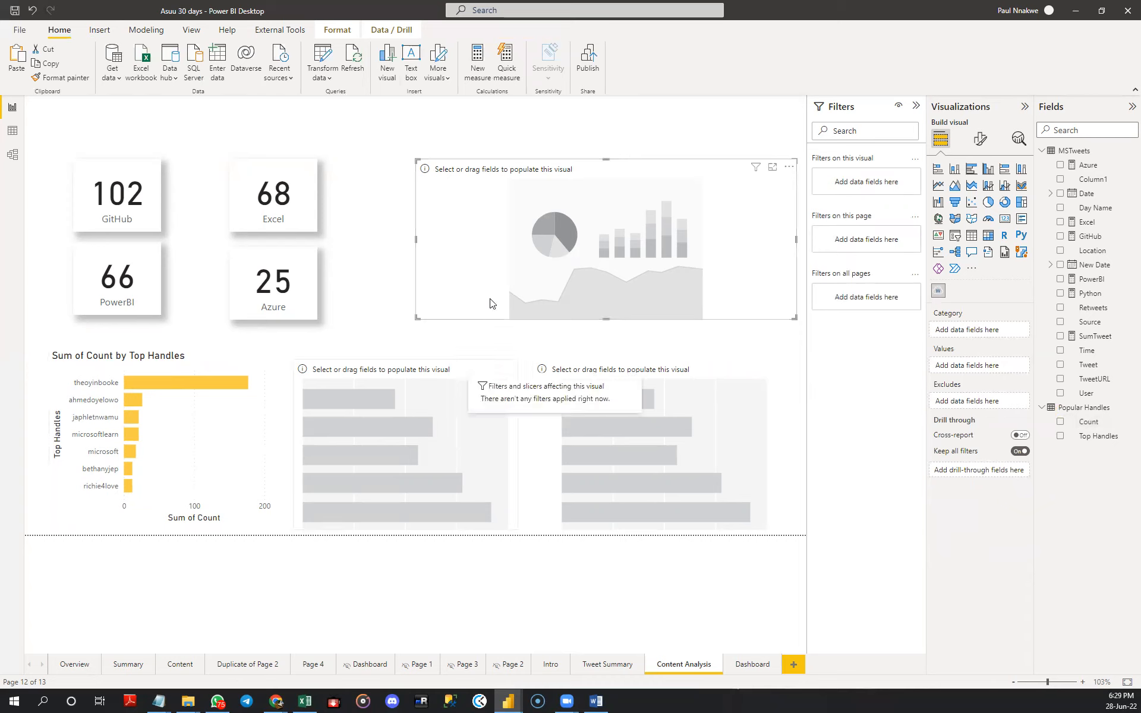
{"action": "left_click_drag", "start_coordinate": [499, 284], "coordinate": [473, 515]}
{"action": "left_click_drag", "start_coordinate": [345, 471], "coordinate": [392, 273]}
{"action": "left_click_drag", "start_coordinate": [627, 417], "coordinate": [696, 243]}
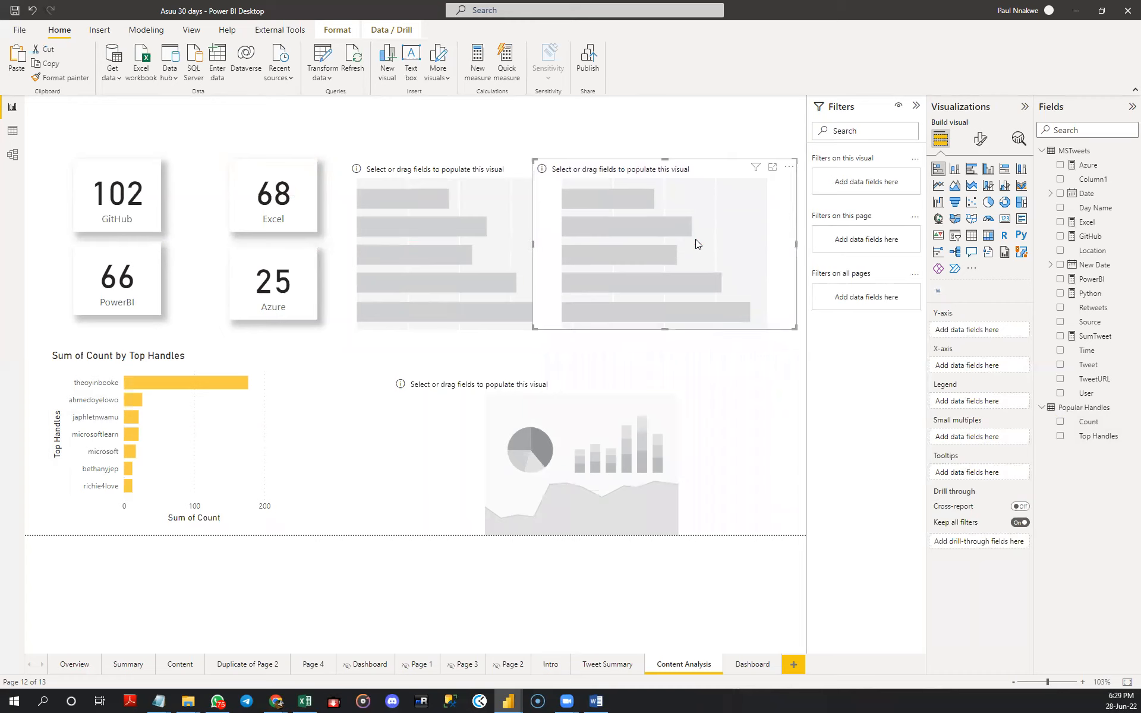
{"action": "key", "text": "Delete"}
- Narrow the word cloud to about half its width and place it to the right of the empty bar chart beside the cards
{"action": "left_click", "coordinate": [395, 465]}
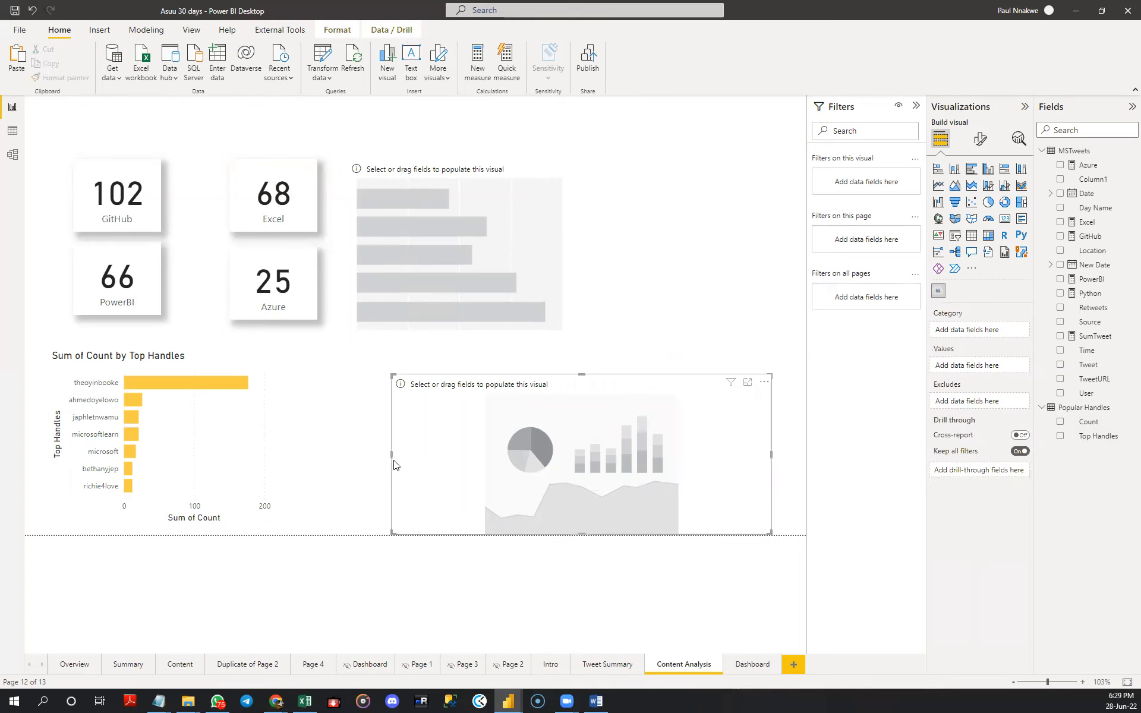
{"action": "left_click_drag", "start_coordinate": [390, 456], "coordinate": [565, 457]}
{"action": "left_click_drag", "start_coordinate": [643, 470], "coordinate": [658, 269]}
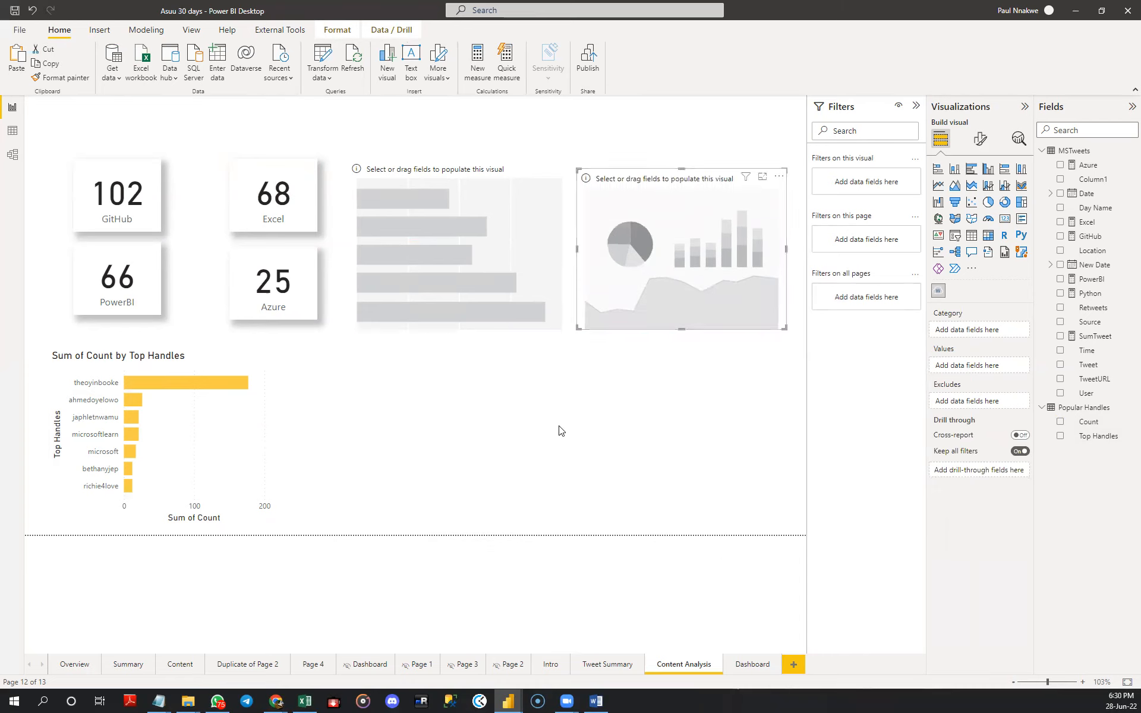
- Add a table beneath the empty bar chart and word cloud, stretch it across both, and fill it with the MSTweets User and Tweet columns
{"action": "left_click", "coordinate": [527, 424]}
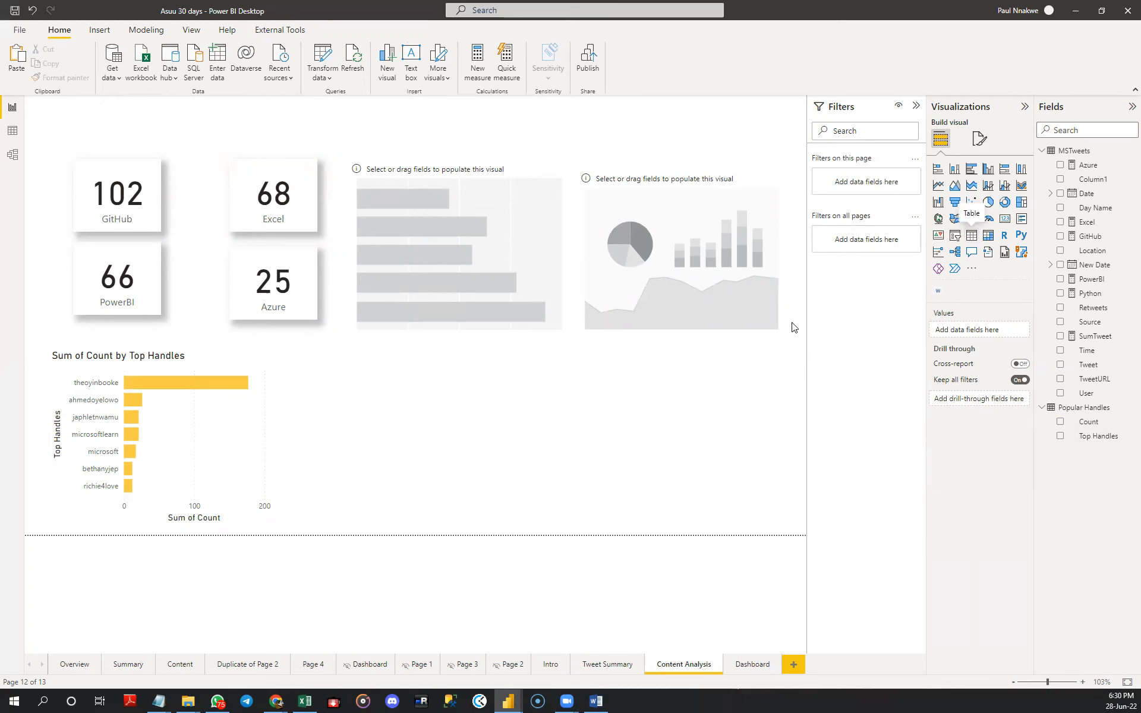
{"action": "left_click_drag", "start_coordinate": [794, 327], "coordinate": [465, 426]}
{"action": "left_click_drag", "start_coordinate": [624, 440], "coordinate": [782, 435]}
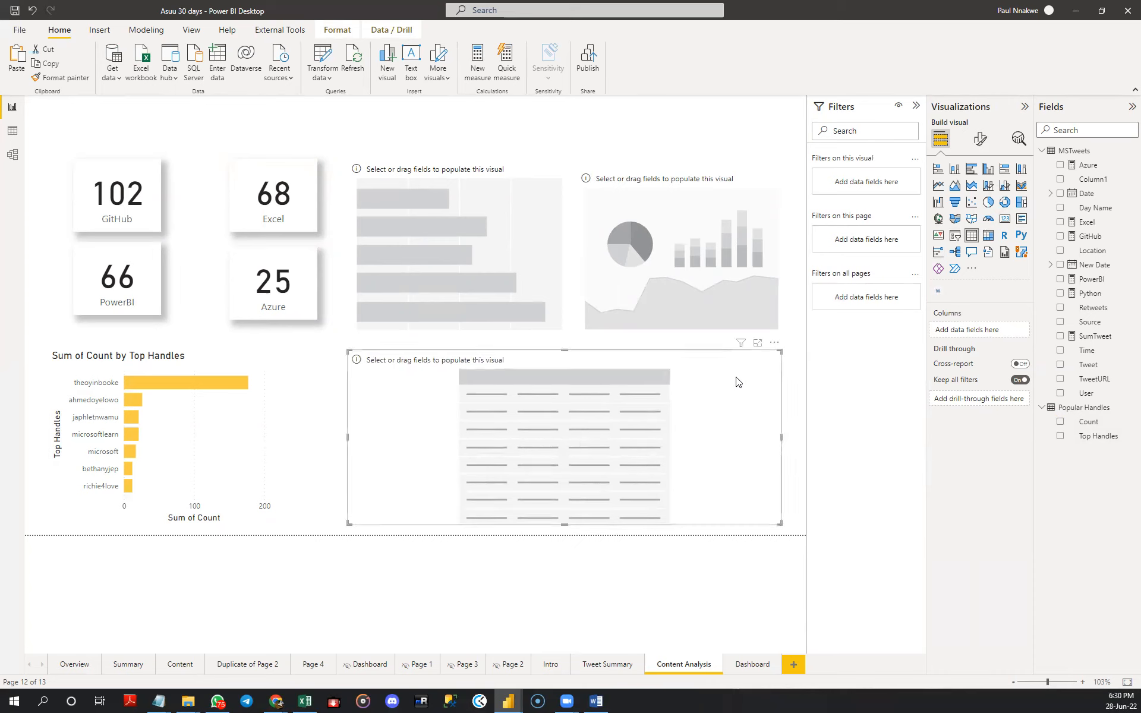
{"action": "left_click", "coordinate": [1061, 393]}
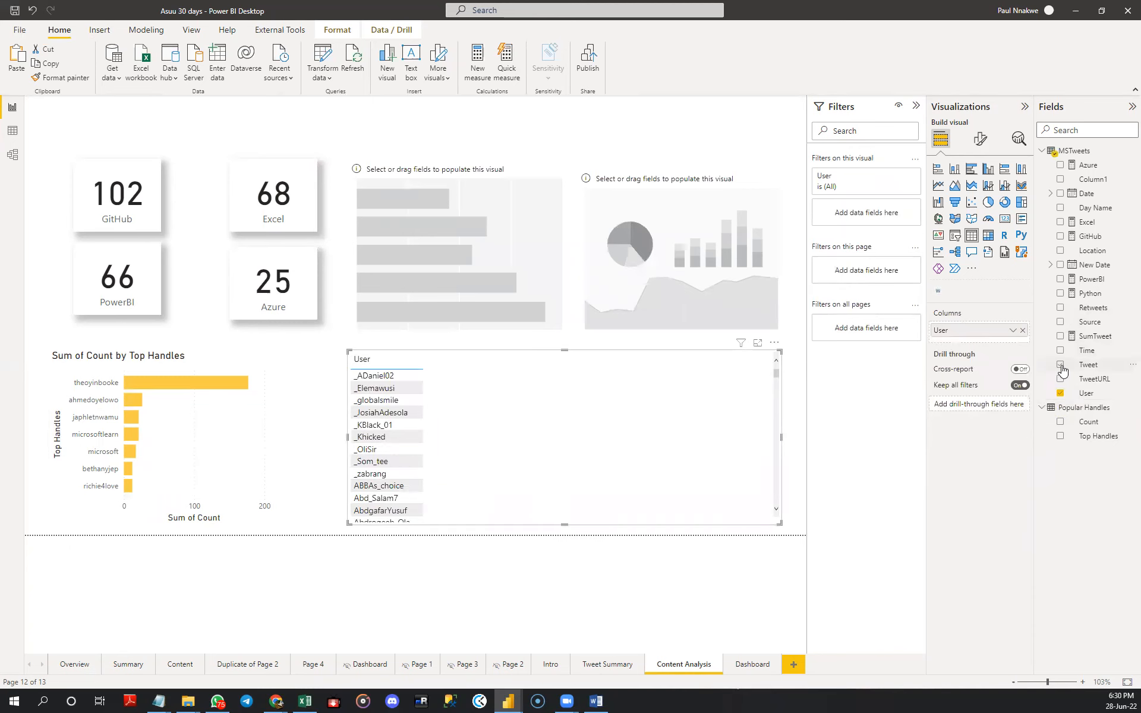
{"action": "left_click", "coordinate": [1061, 365]}
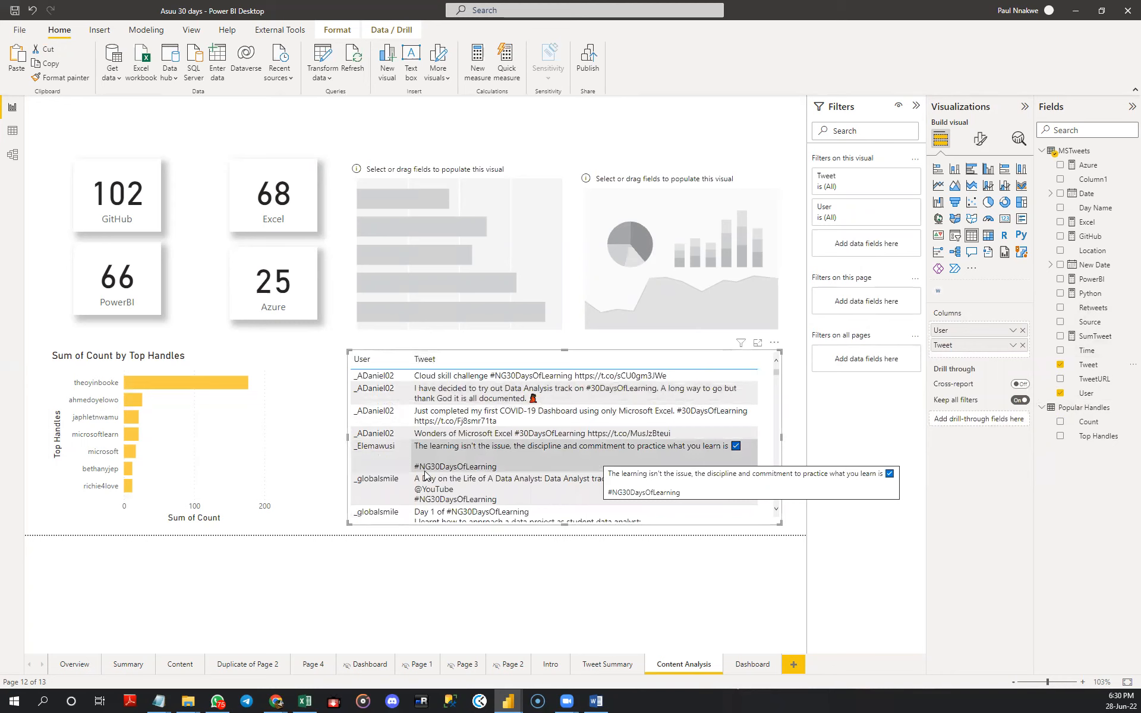
- Extend the word cloud upward to match the empty bar chart's top edge and assign the MSTweets Tweet field as its category
{"action": "left_click", "coordinate": [448, 228]}
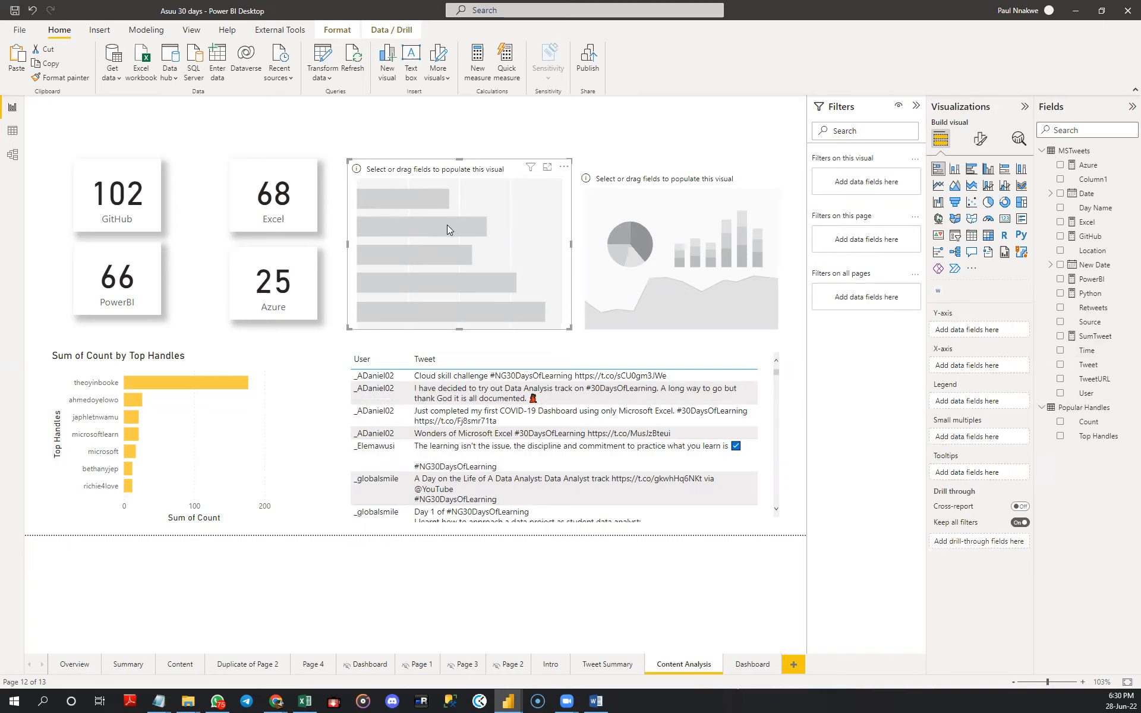
{"action": "left_click", "coordinate": [673, 237]}
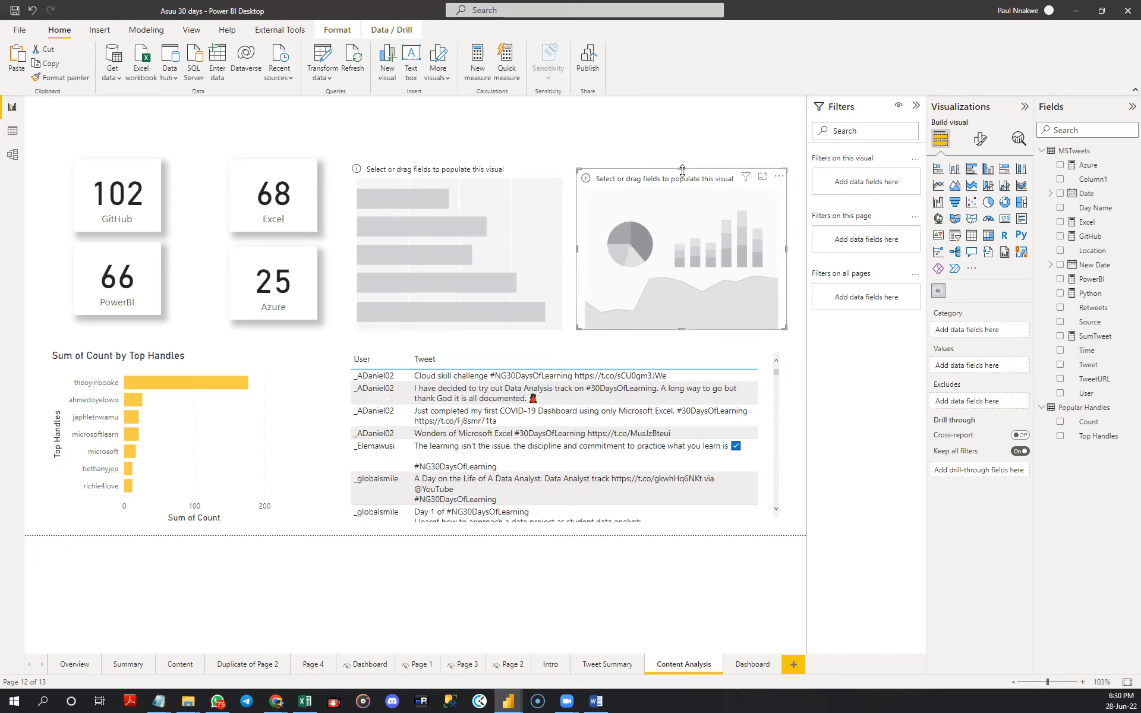
{"action": "left_click_drag", "start_coordinate": [682, 170], "coordinate": [682, 159]}
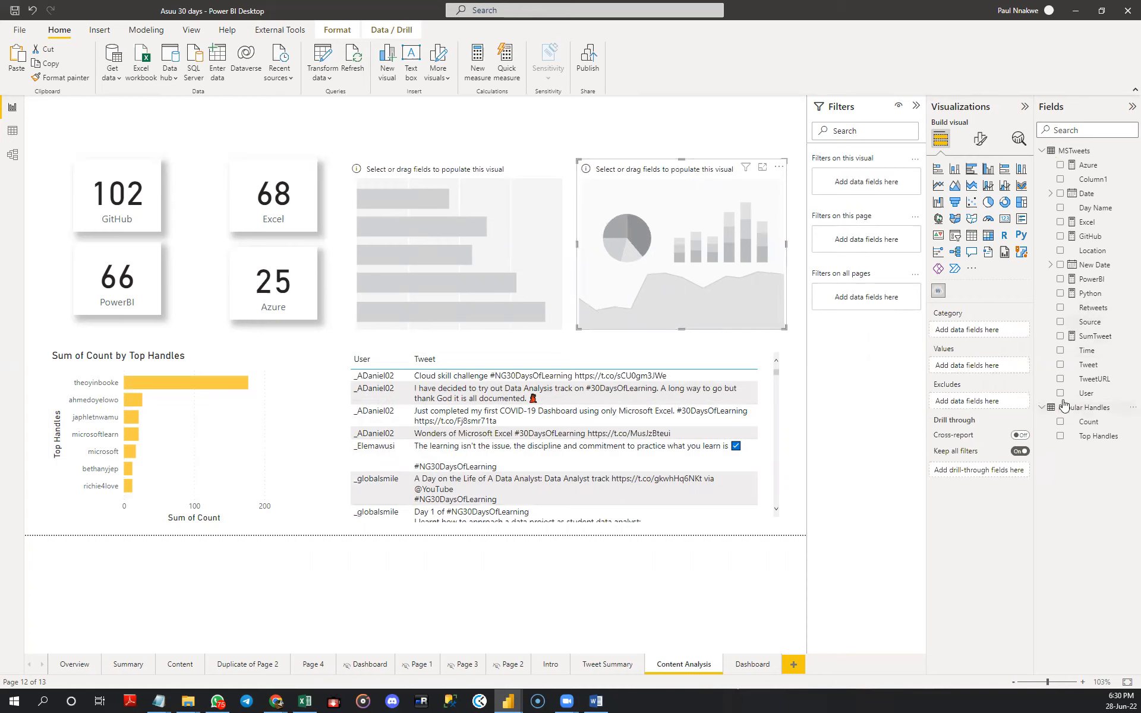
{"action": "left_click", "coordinate": [1060, 365]}
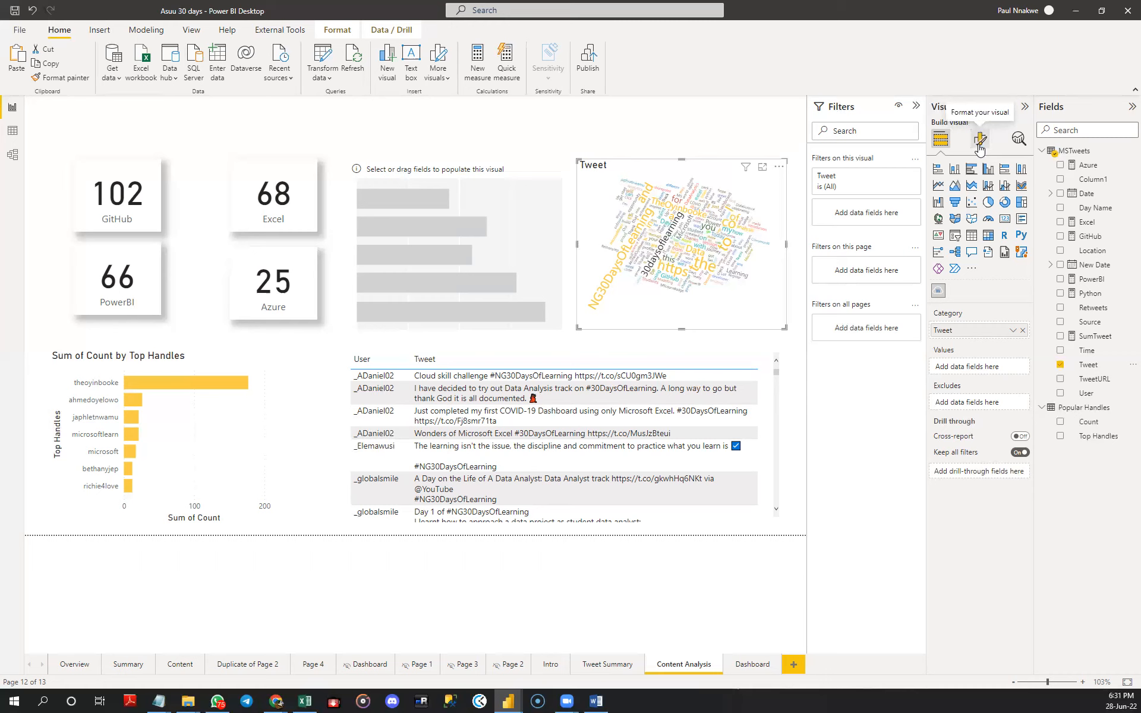
- Turn off text rotation in the word cloud and set the minimum number of repetitions to display to 50
{"action": "left_click", "coordinate": [980, 141]}
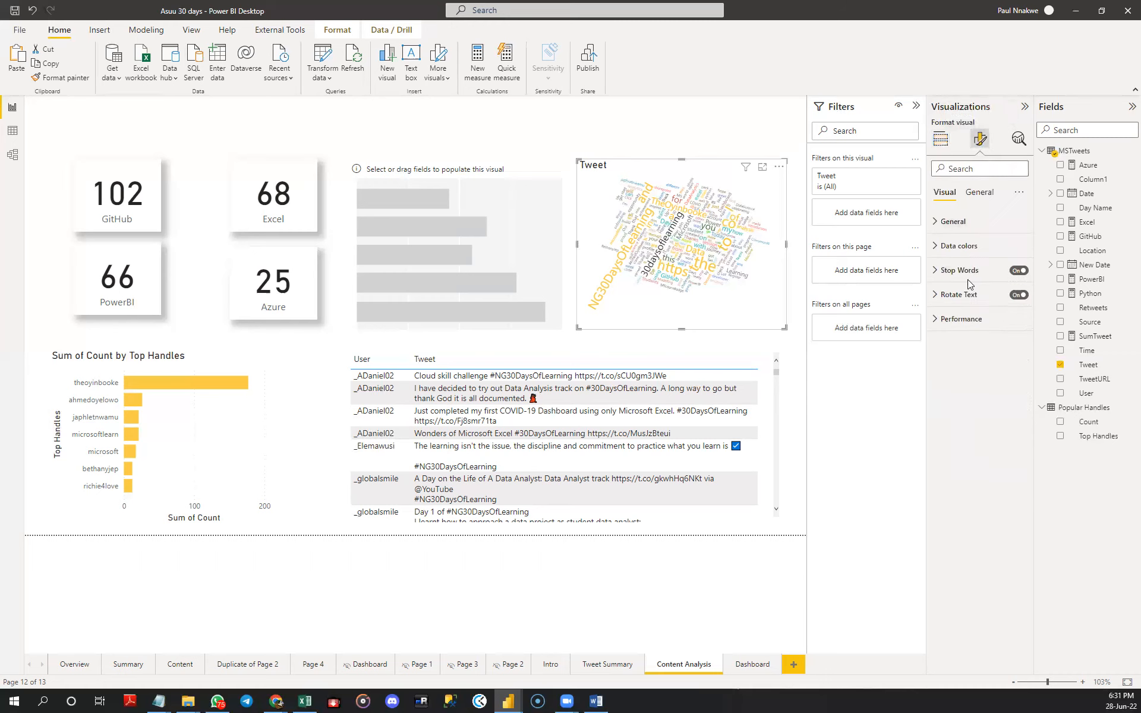
{"action": "left_click", "coordinate": [1017, 295]}
{"action": "left_click", "coordinate": [946, 225]}
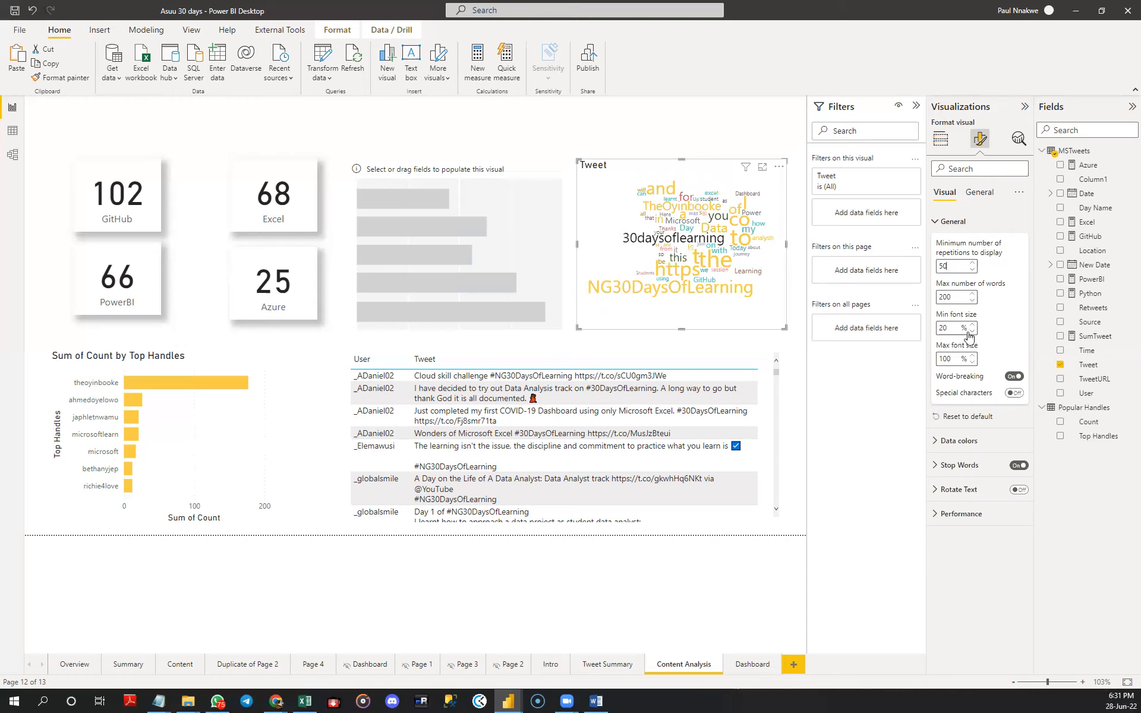
{"action": "left_click", "coordinate": [947, 221]}
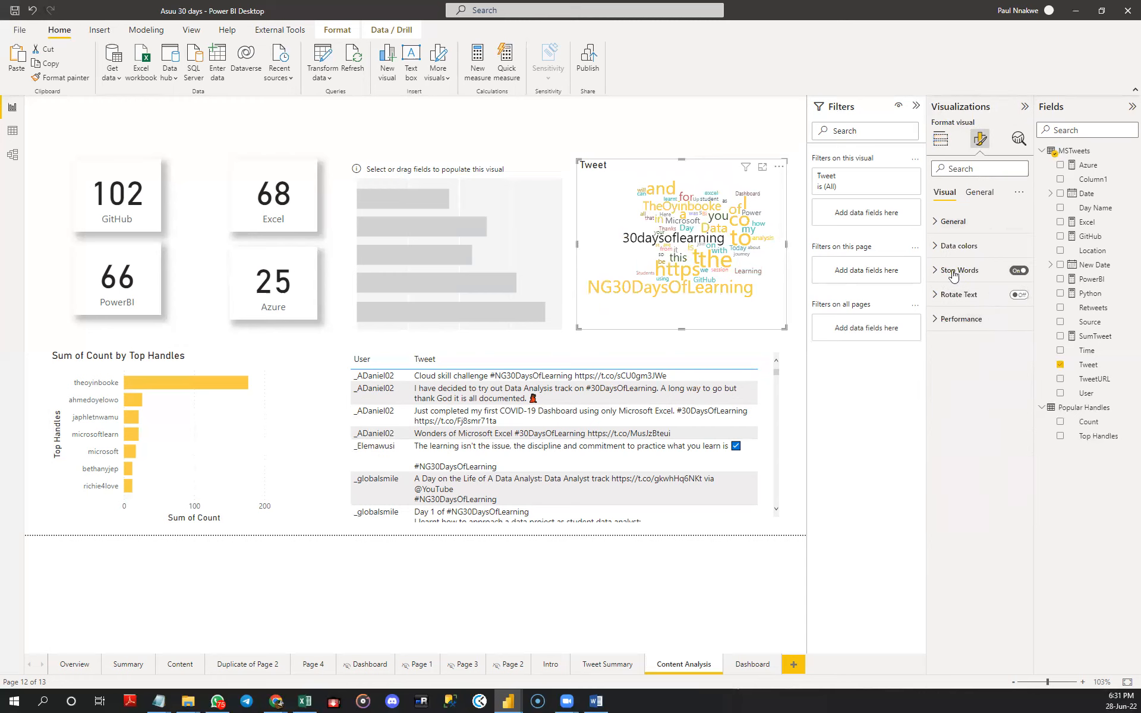
- Enable the word cloud's default stop words and add https, co and t as further words to exclude
{"action": "left_click", "coordinate": [974, 270]}
{"action": "left_click", "coordinate": [1018, 294]}
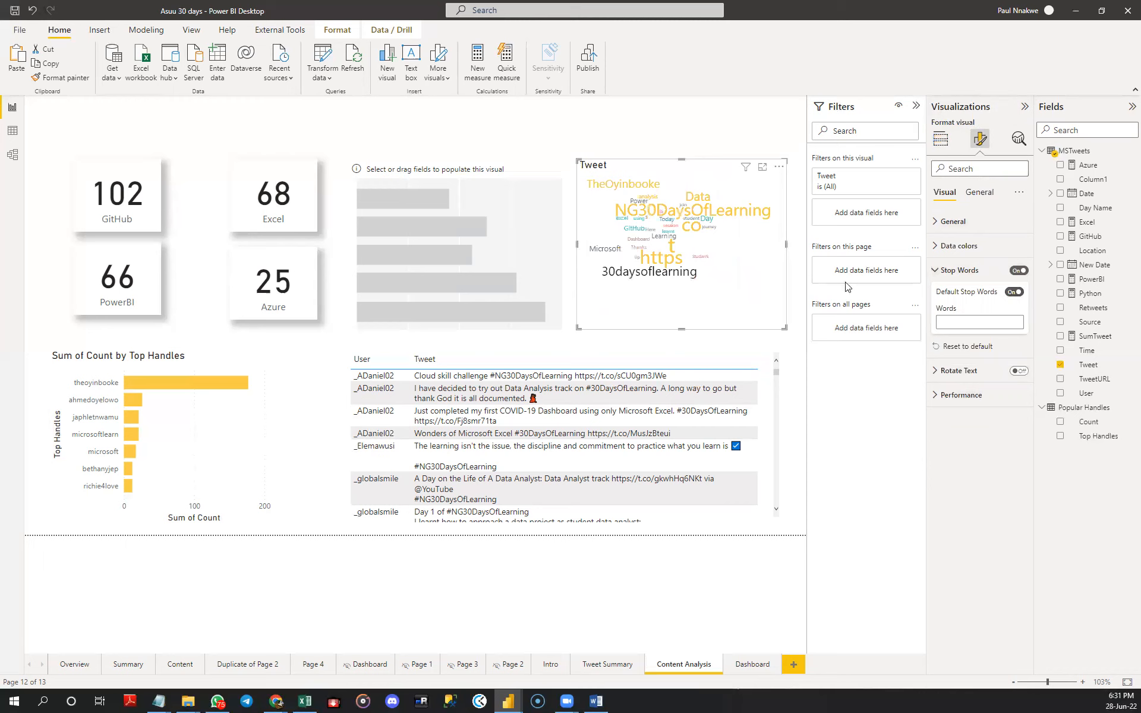
{"action": "left_click", "coordinate": [947, 321]}
{"action": "key", "text": "Return"}
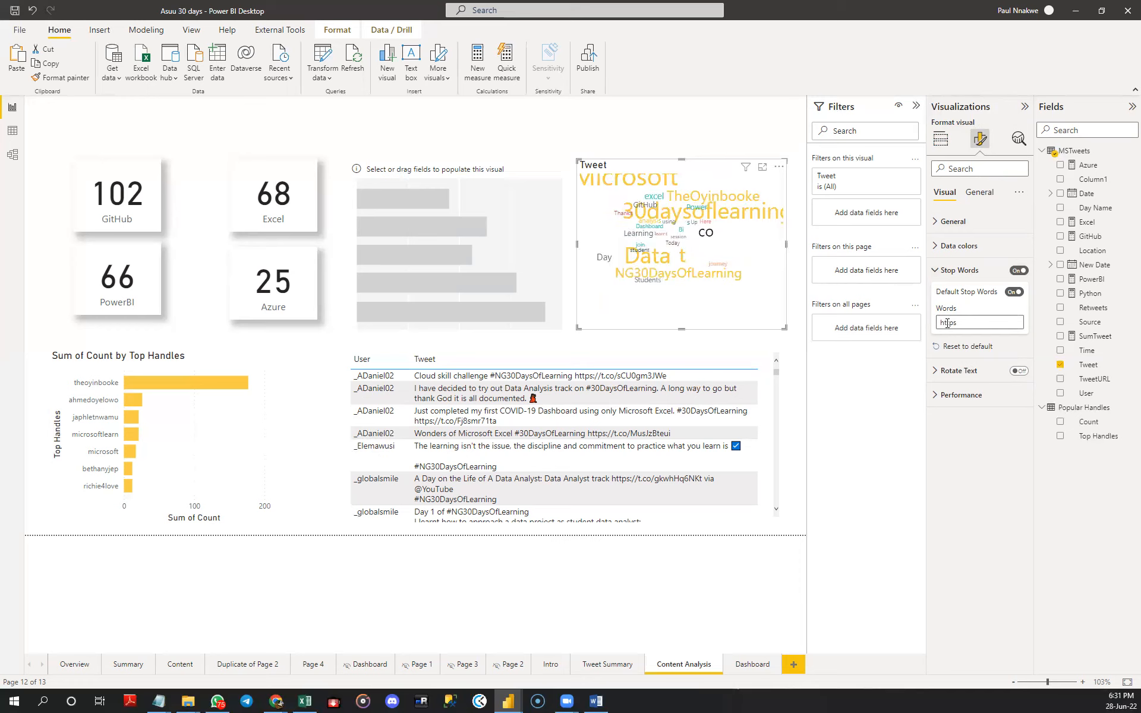
{"action": "type", "text": "co"}
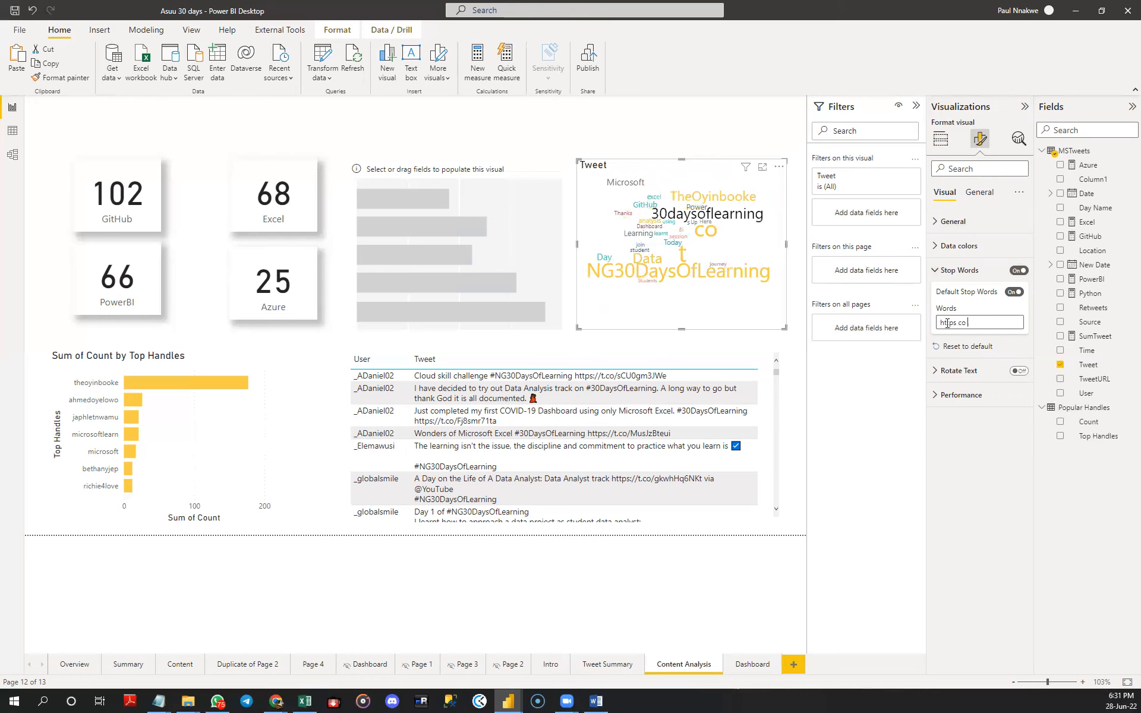
{"action": "type", "text": " t"}
{"action": "key", "text": "Return"}
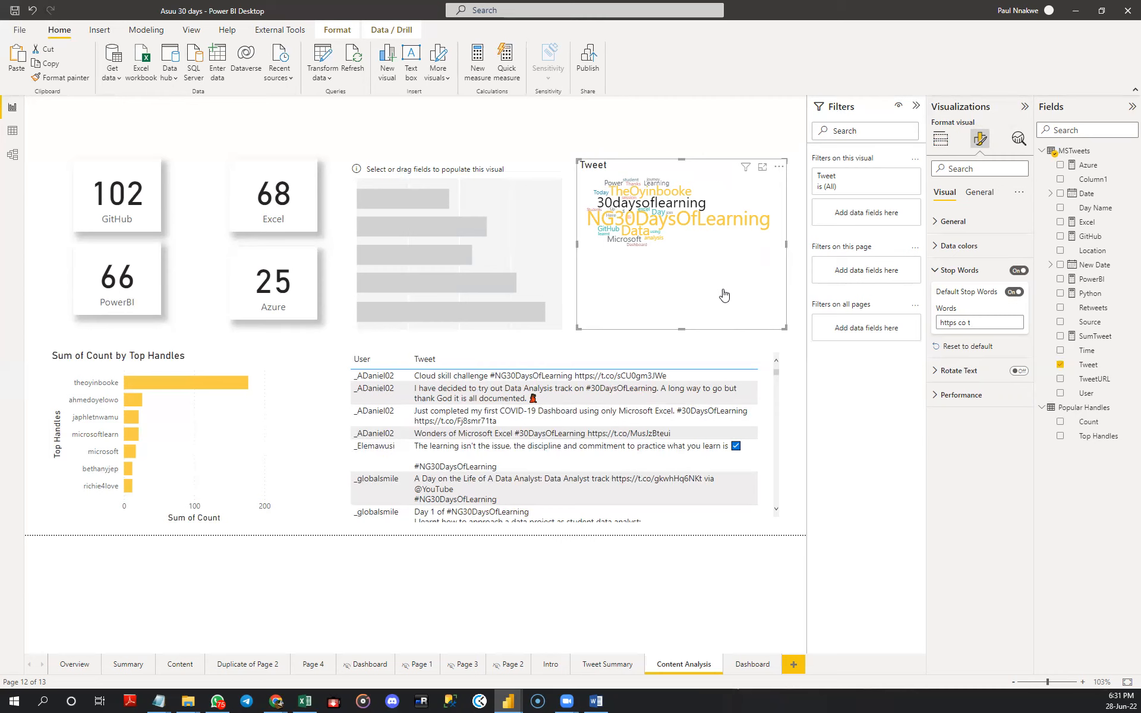
{"action": "left_click", "coordinate": [942, 272]}
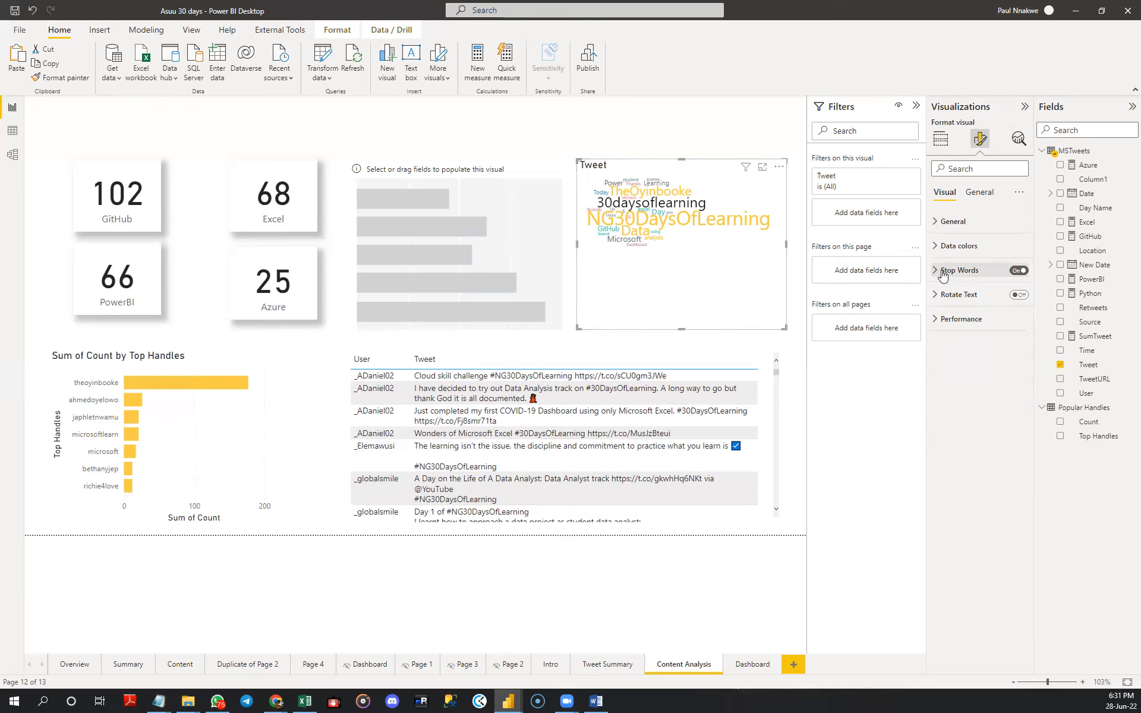
- Set the word cloud's minimum number of repetitions to display to 30
{"action": "left_click", "coordinate": [950, 221]}
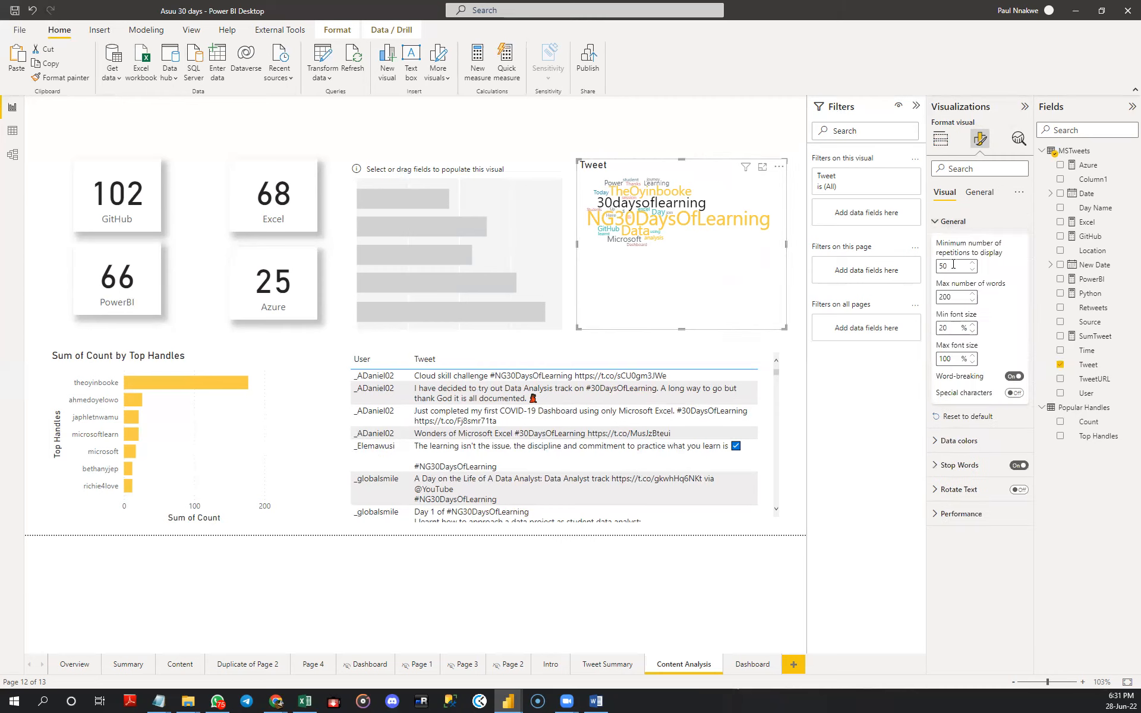
{"action": "left_click_drag", "start_coordinate": [950, 268], "coordinate": [936, 271]}
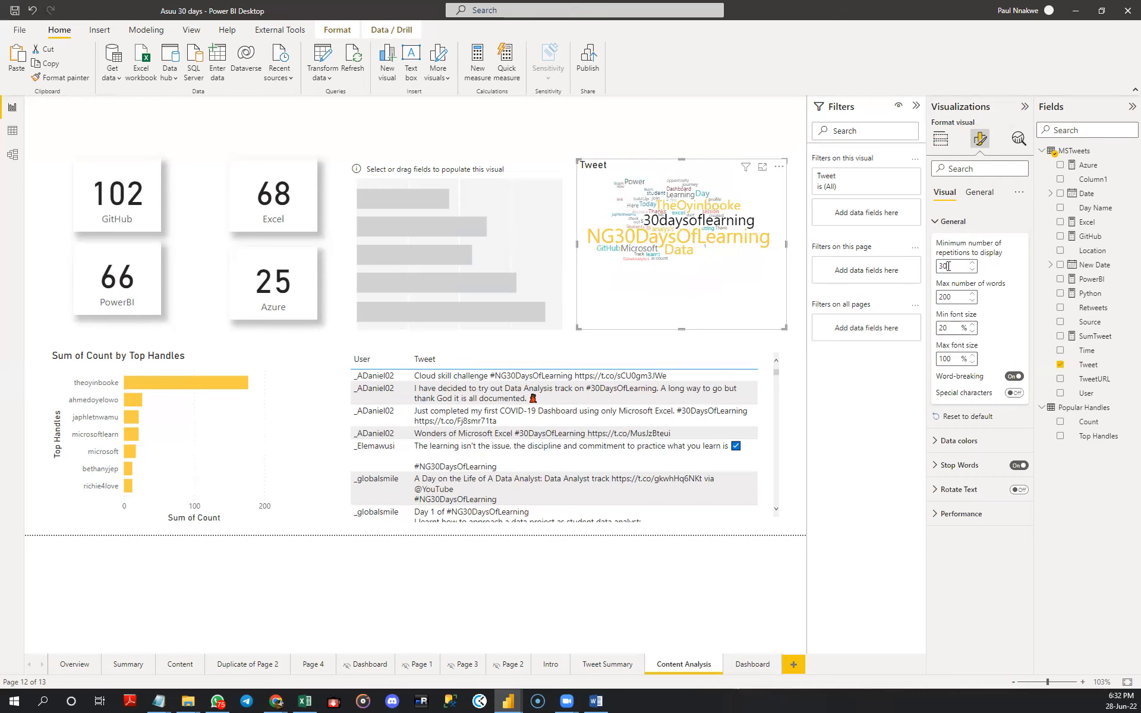
{"action": "double_click", "coordinate": [948, 266]}
- Show the word cloud in focus mode and turn on special characters for its words
{"action": "left_click", "coordinate": [762, 169]}
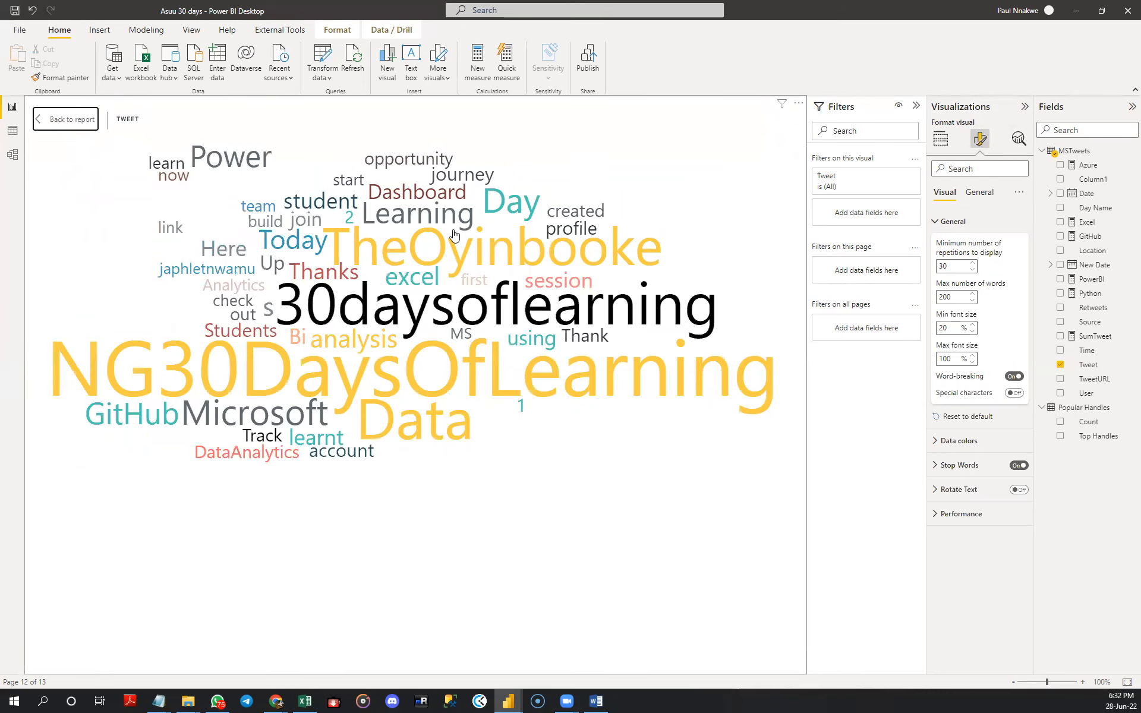
{"action": "mouse_move", "coordinate": [467, 314]}
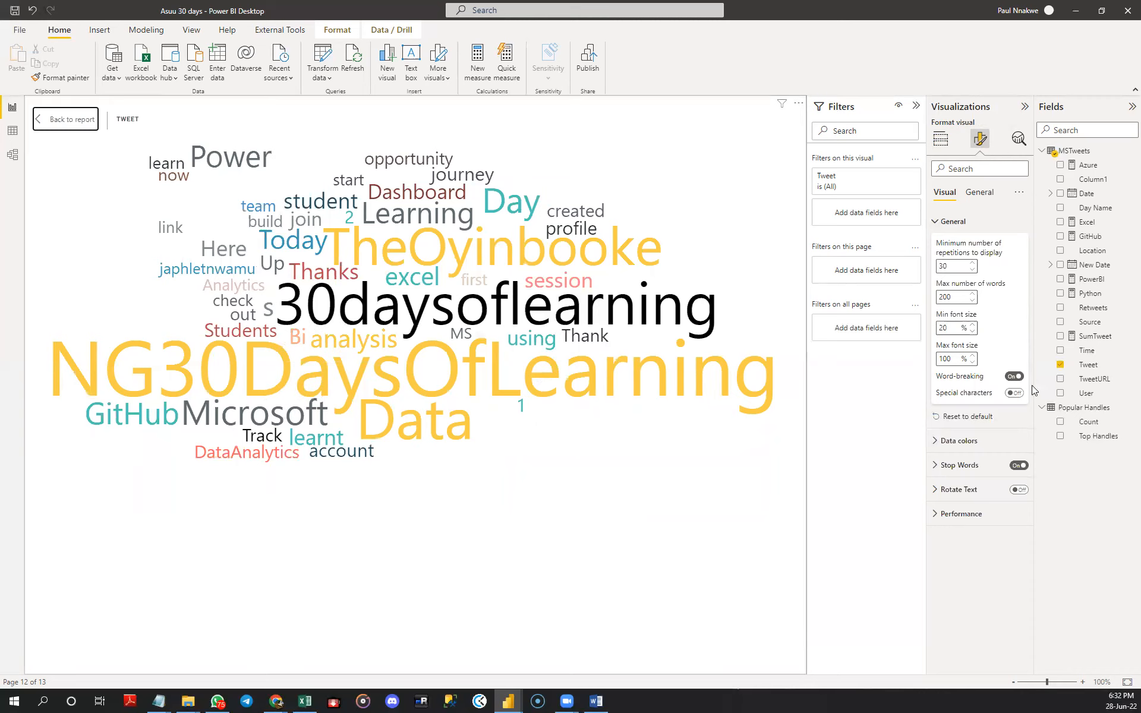
{"action": "left_click", "coordinate": [1014, 393]}
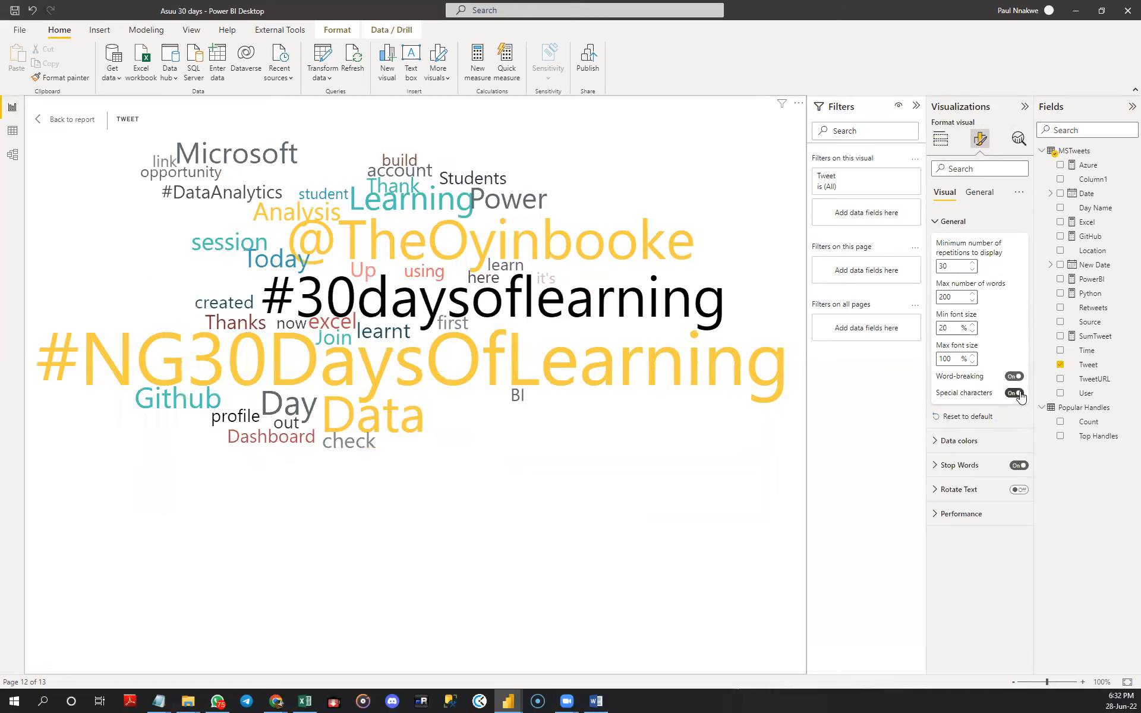
{"action": "mouse_move", "coordinate": [585, 264]}
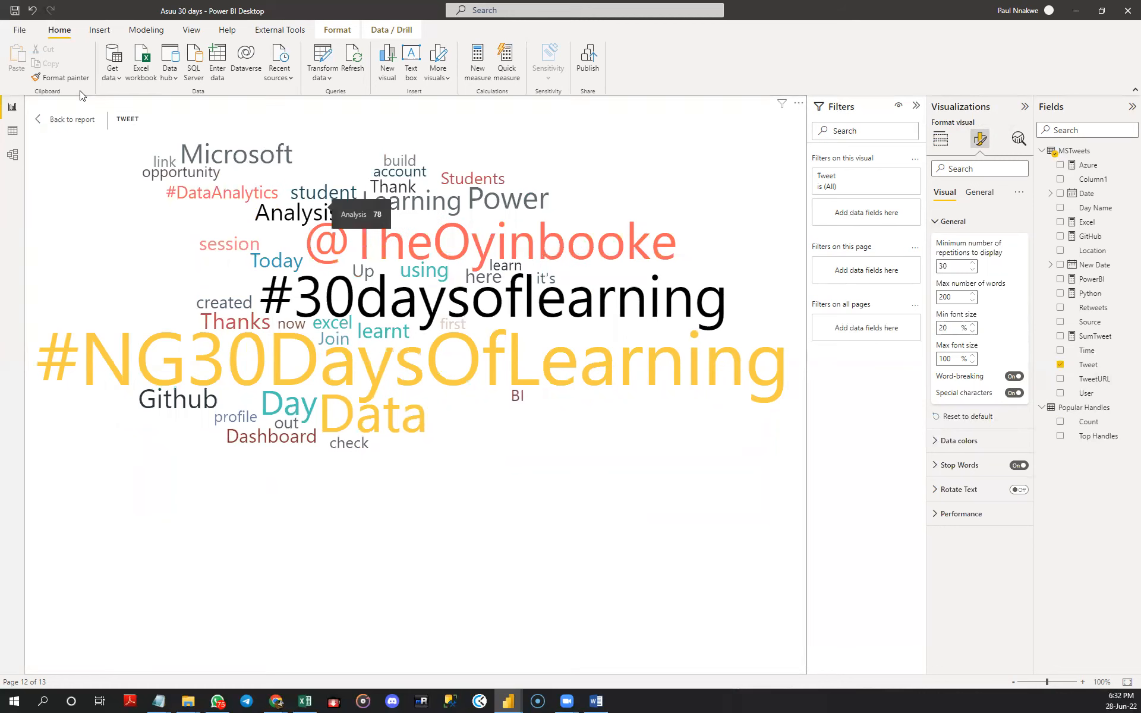
- Return from focus mode to the report page and move the empty bar chart down between the handles chart and tweet table
{"action": "left_click", "coordinate": [67, 120]}
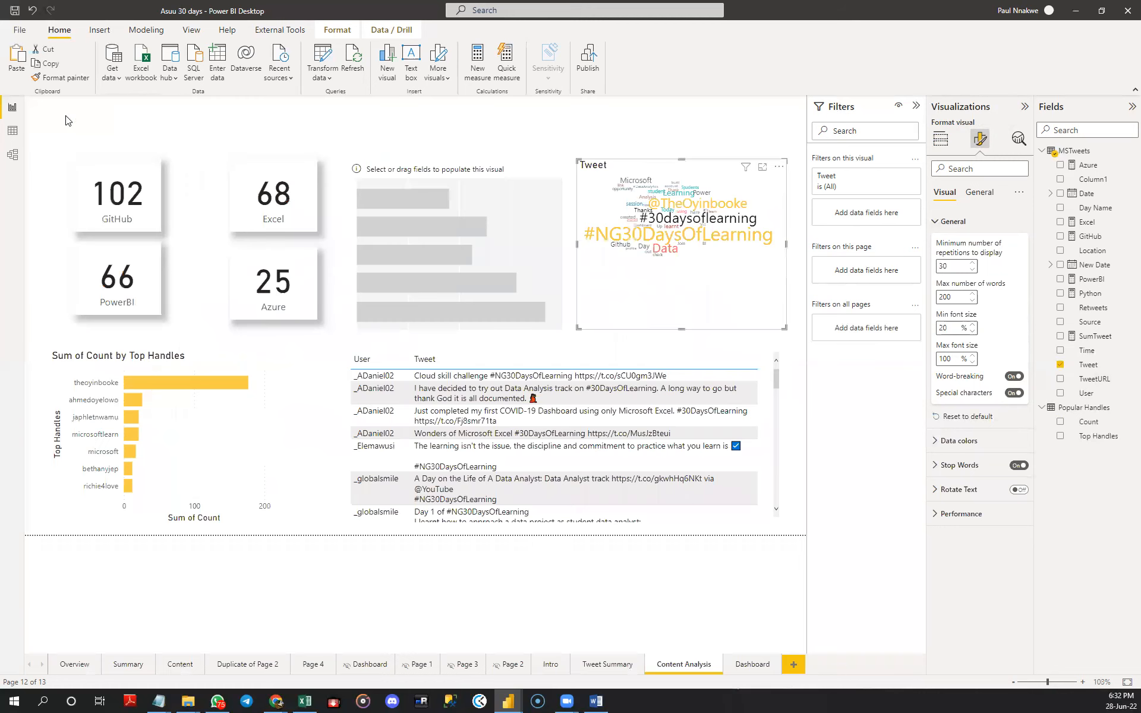
{"action": "left_click", "coordinate": [509, 226]}
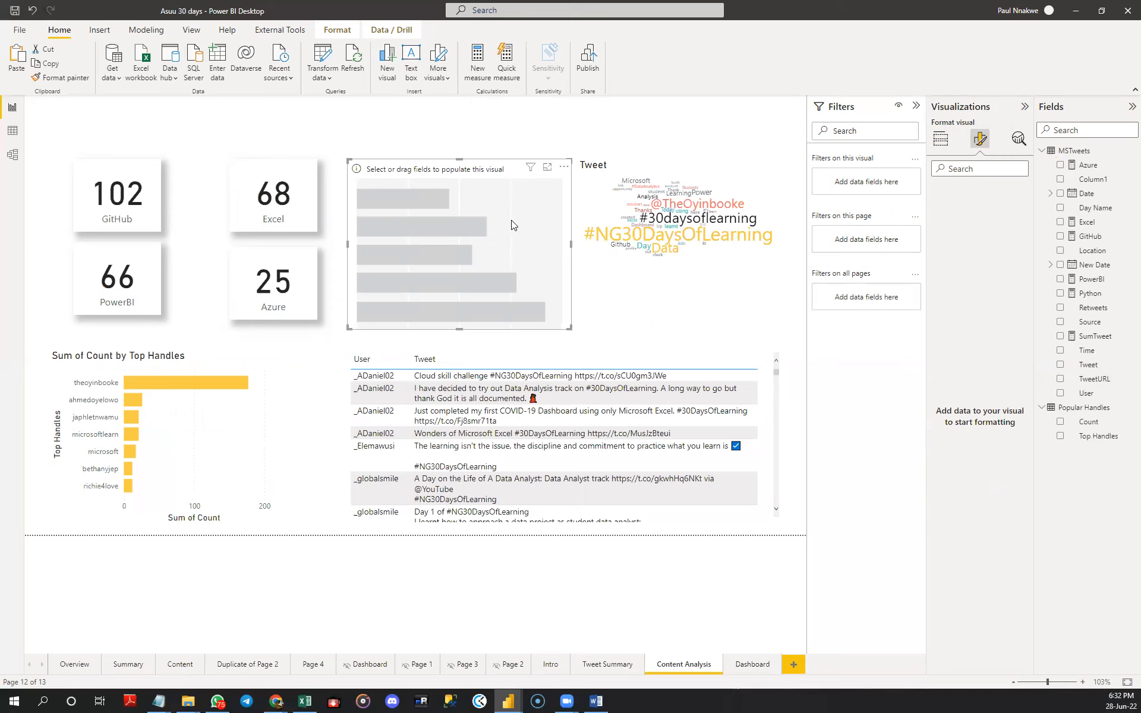
{"action": "left_click_drag", "start_coordinate": [534, 269], "coordinate": [400, 461]}
- Widen the word cloud towards the cards to fill the gap, and delete the empty bar chart
{"action": "left_click", "coordinate": [576, 238]}
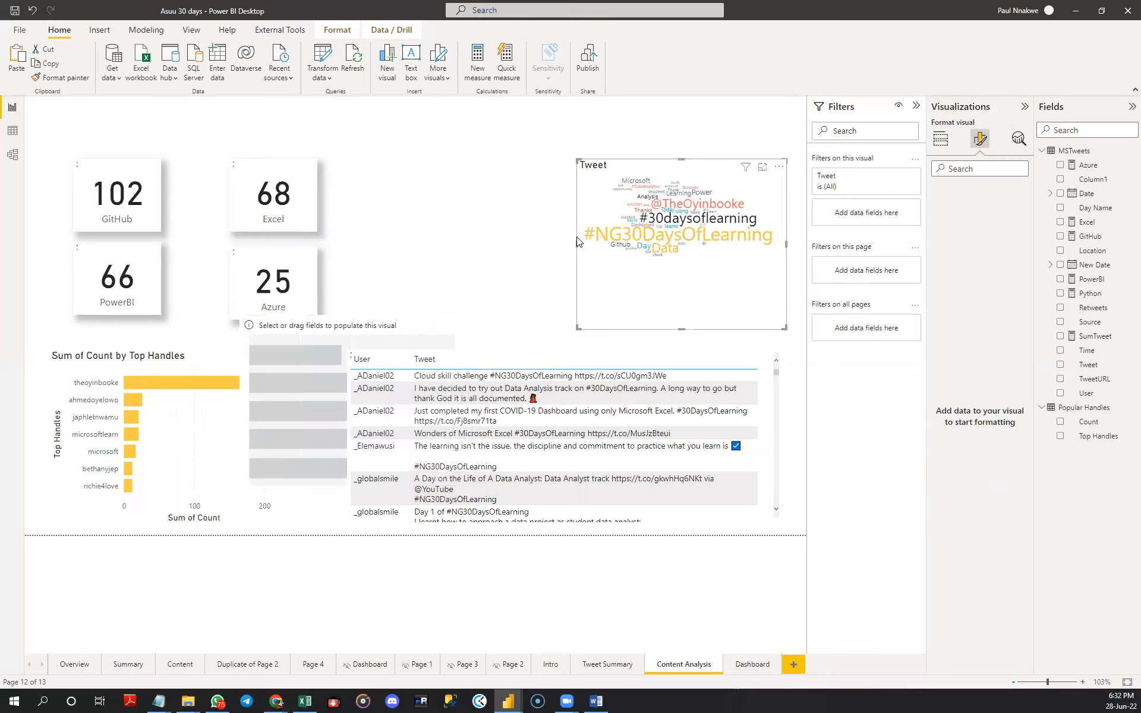
{"action": "left_click_drag", "start_coordinate": [577, 241], "coordinate": [438, 250]}
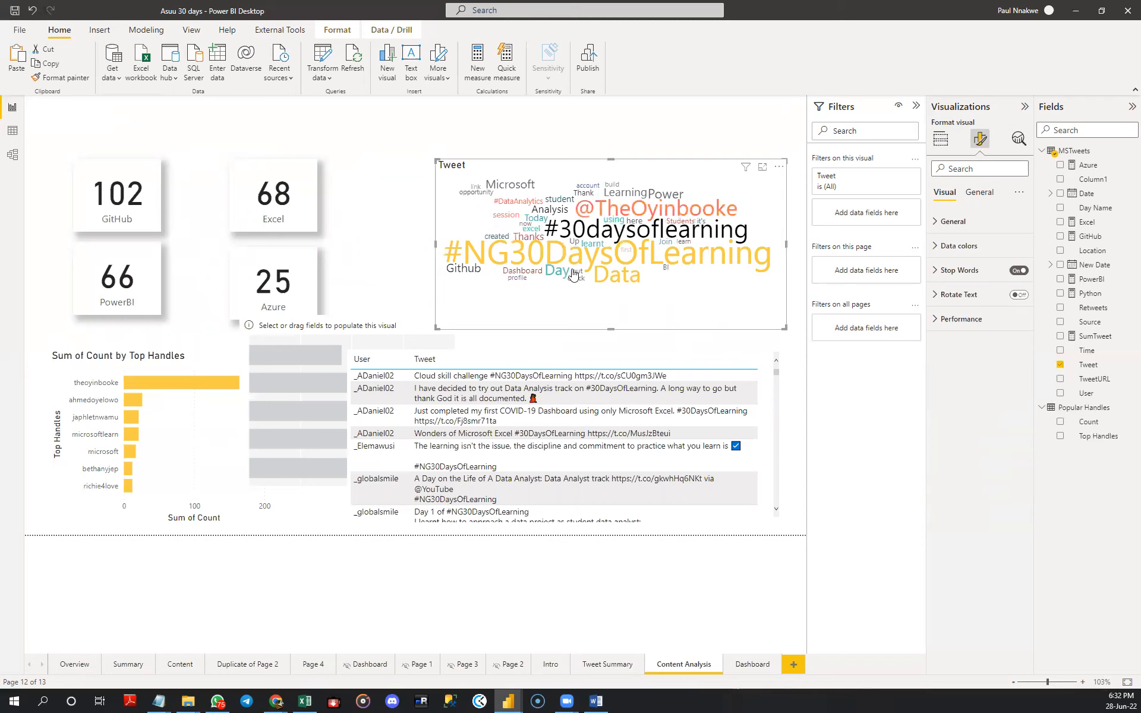
{"action": "left_click_drag", "start_coordinate": [440, 246], "coordinate": [416, 245]}
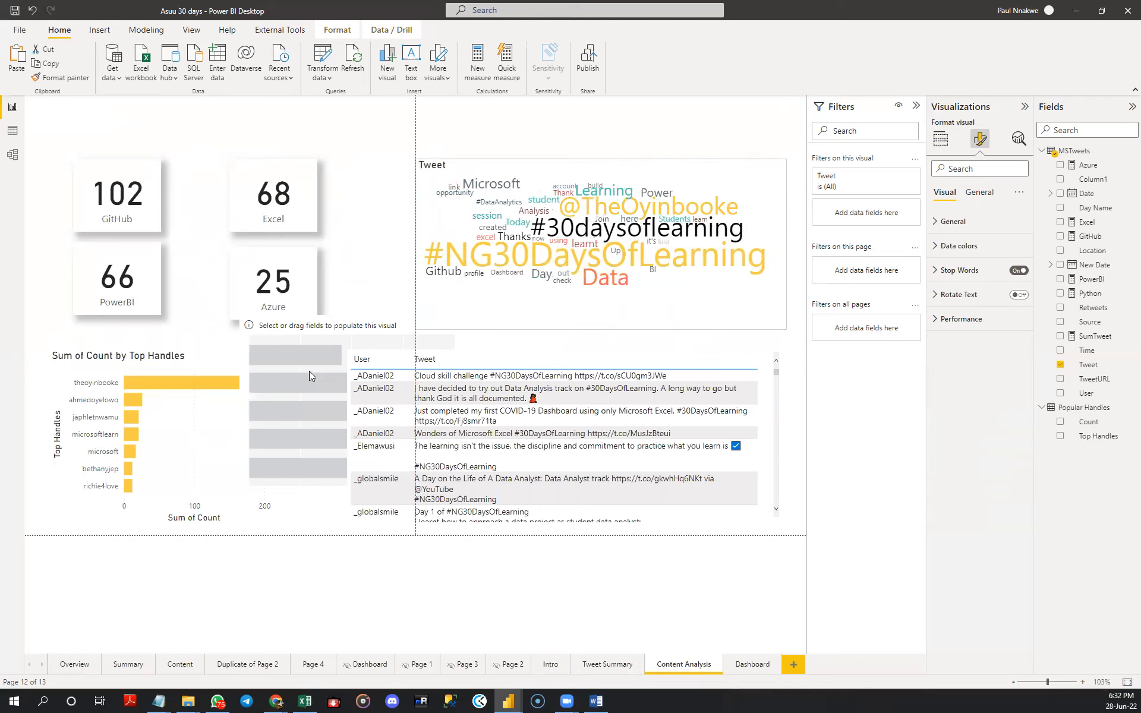
{"action": "left_click", "coordinate": [309, 371]}
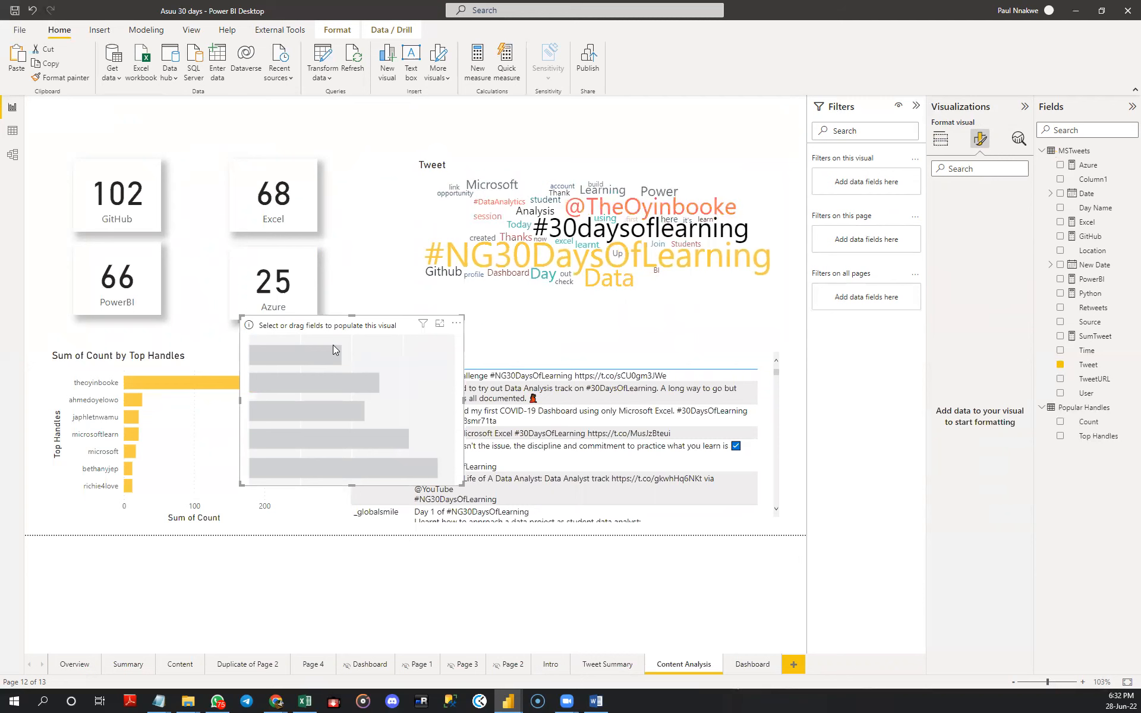
{"action": "key", "text": "Delete"}
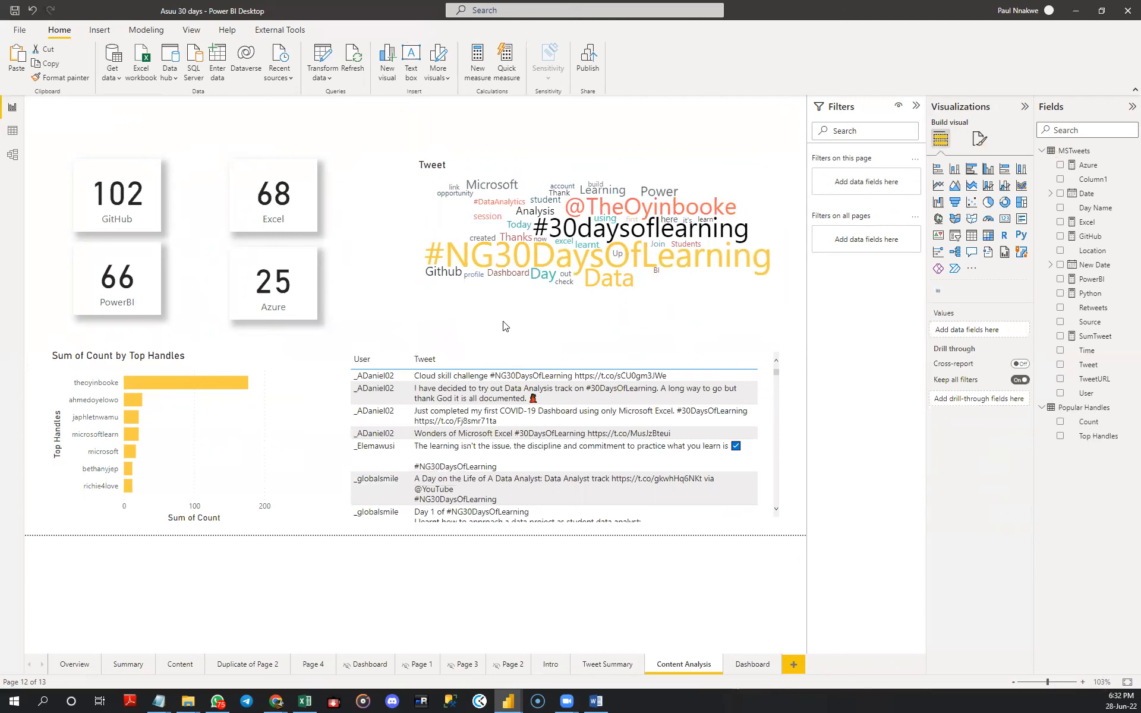
- Turn on the shadow effect for the word cloud
{"action": "left_click", "coordinate": [515, 314]}
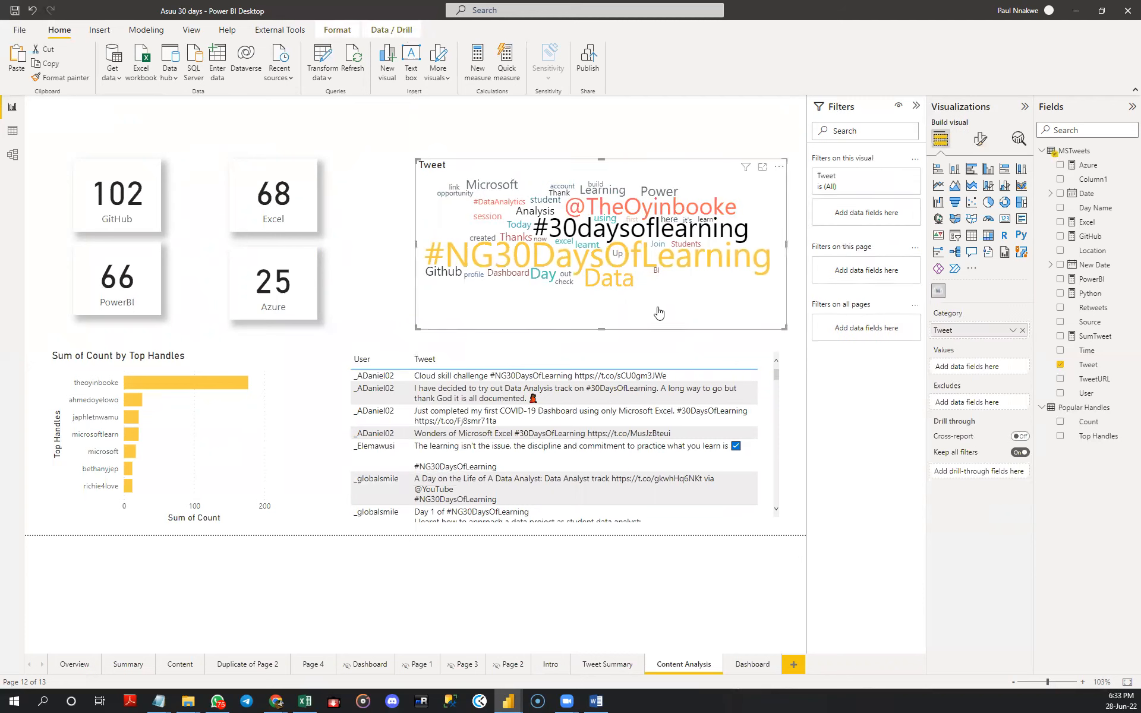
{"action": "left_click", "coordinate": [981, 142]}
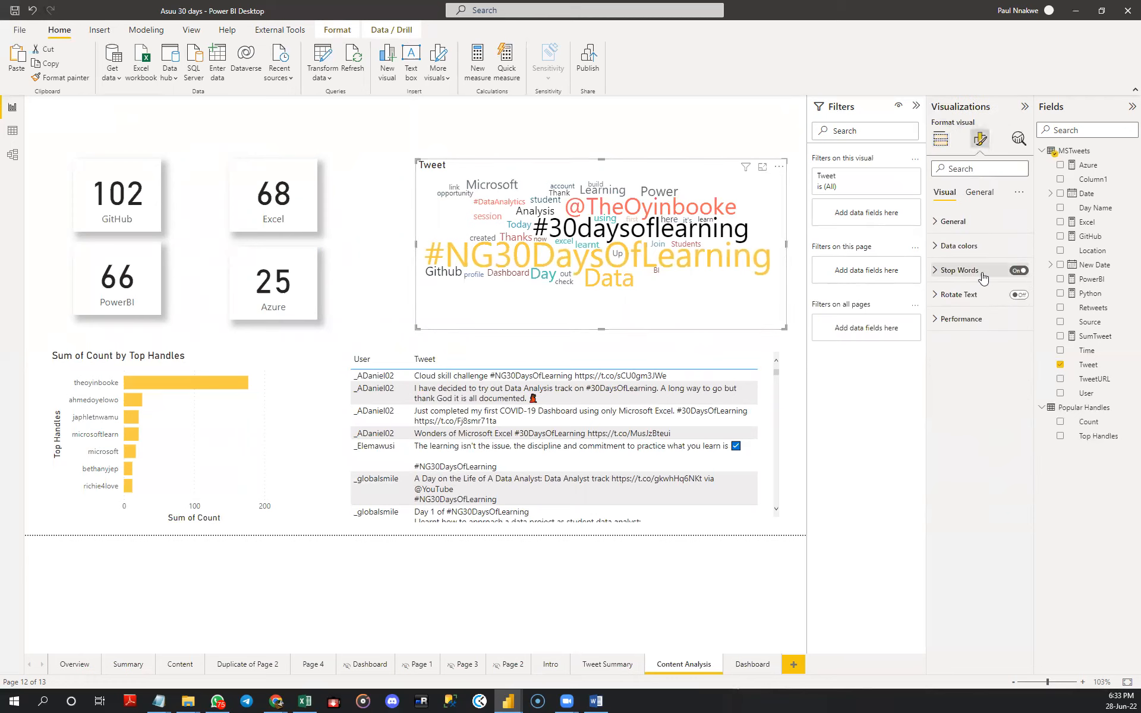
{"action": "left_click", "coordinate": [976, 195]}
{"action": "left_click", "coordinate": [949, 273]}
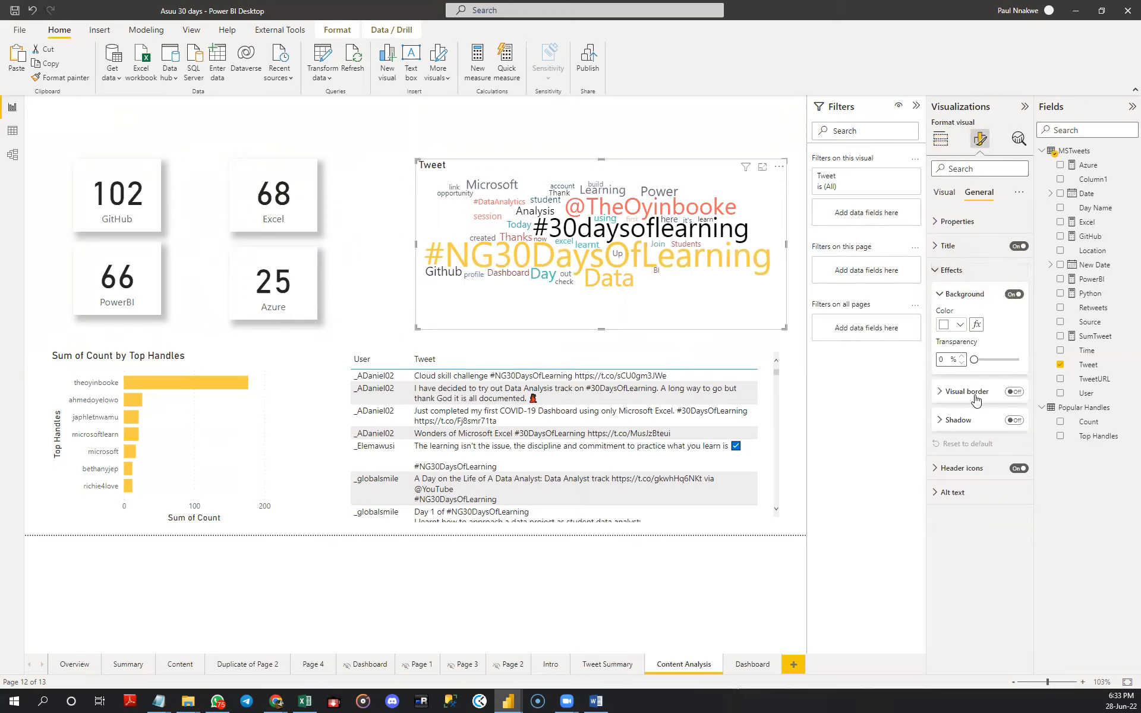
{"action": "left_click", "coordinate": [1013, 422]}
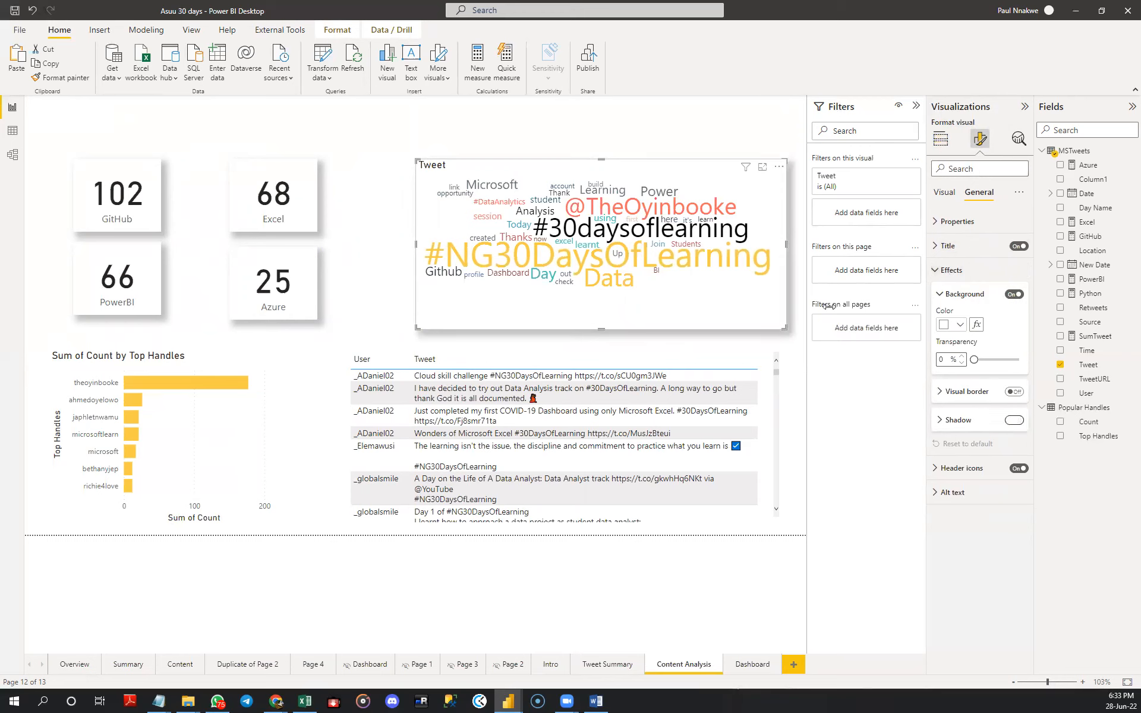
- Change the word cloud's title text to WORD CLOUD
{"action": "left_click", "coordinate": [948, 246]}
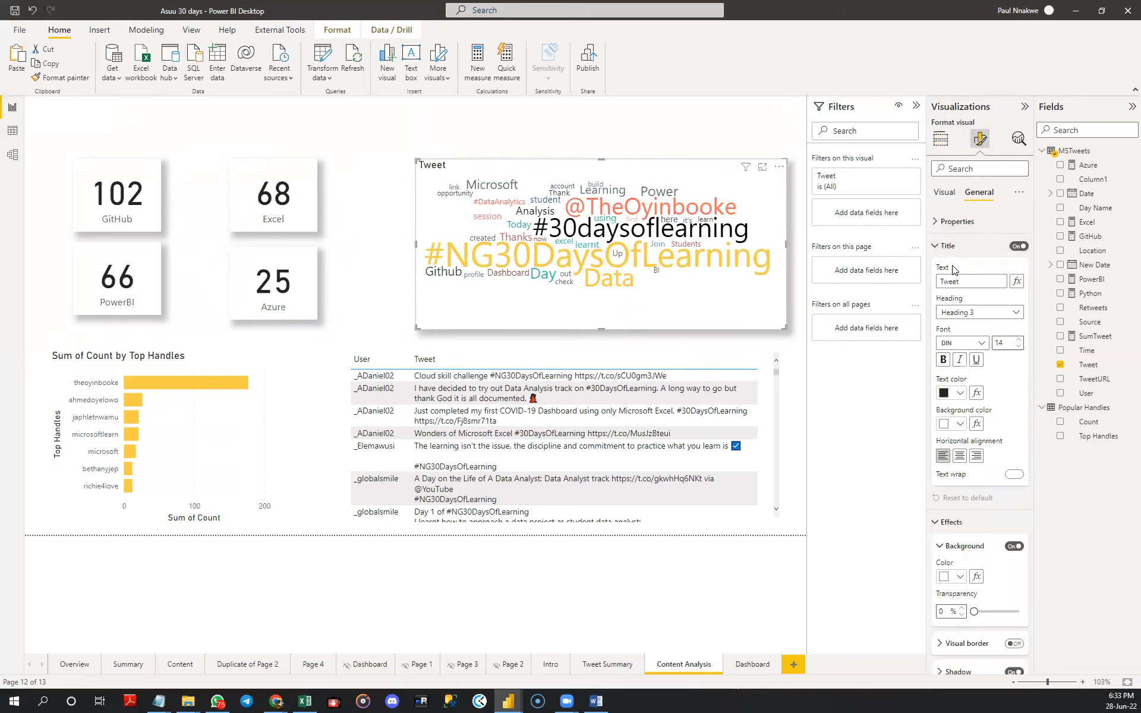
{"action": "double_click", "coordinate": [954, 282]}
{"action": "type", "text": "WORD CLOUD"}
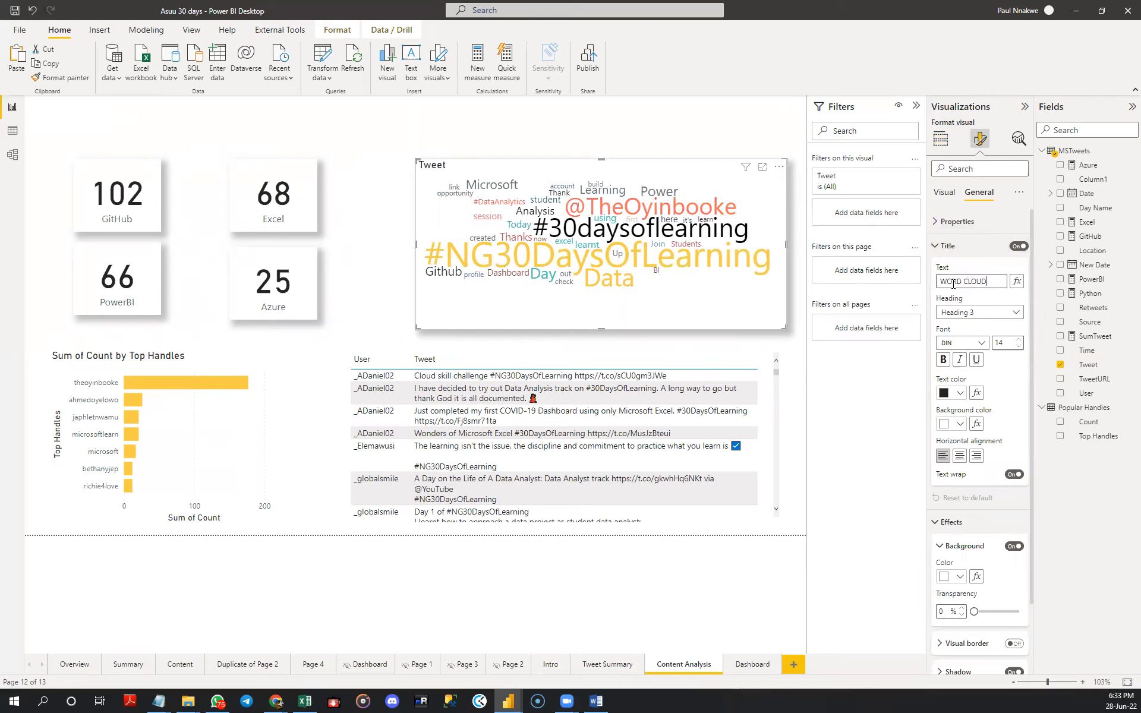
{"action": "key", "text": "Return"}
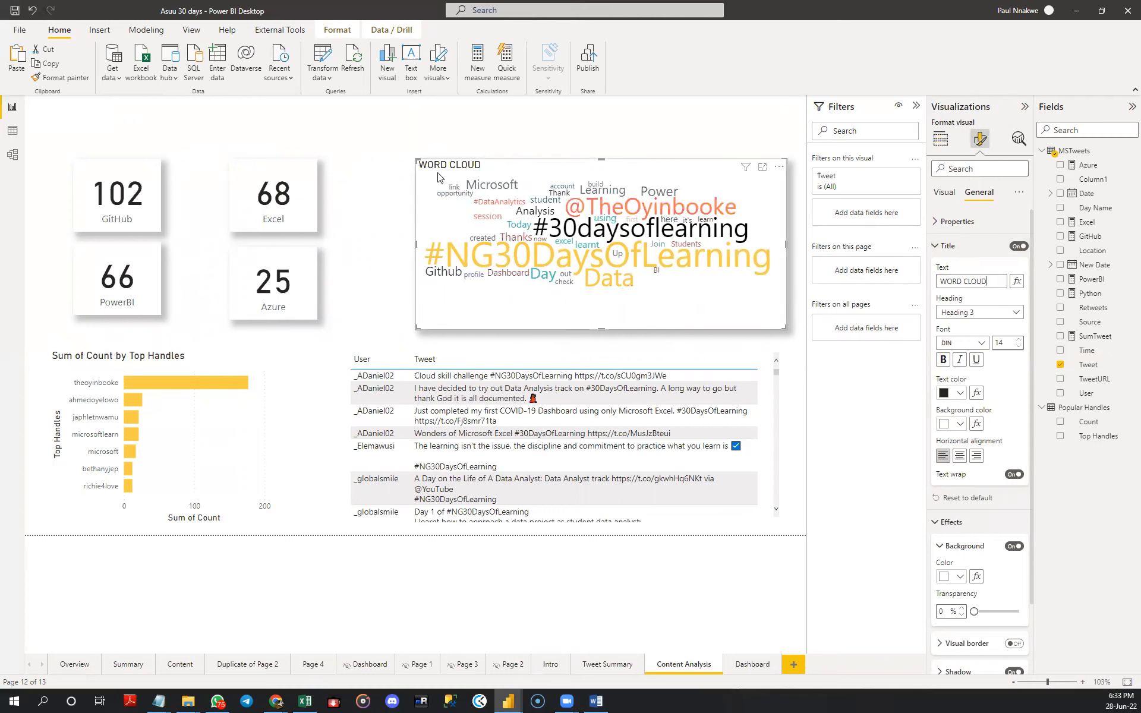
{"action": "left_click", "coordinate": [380, 191]}
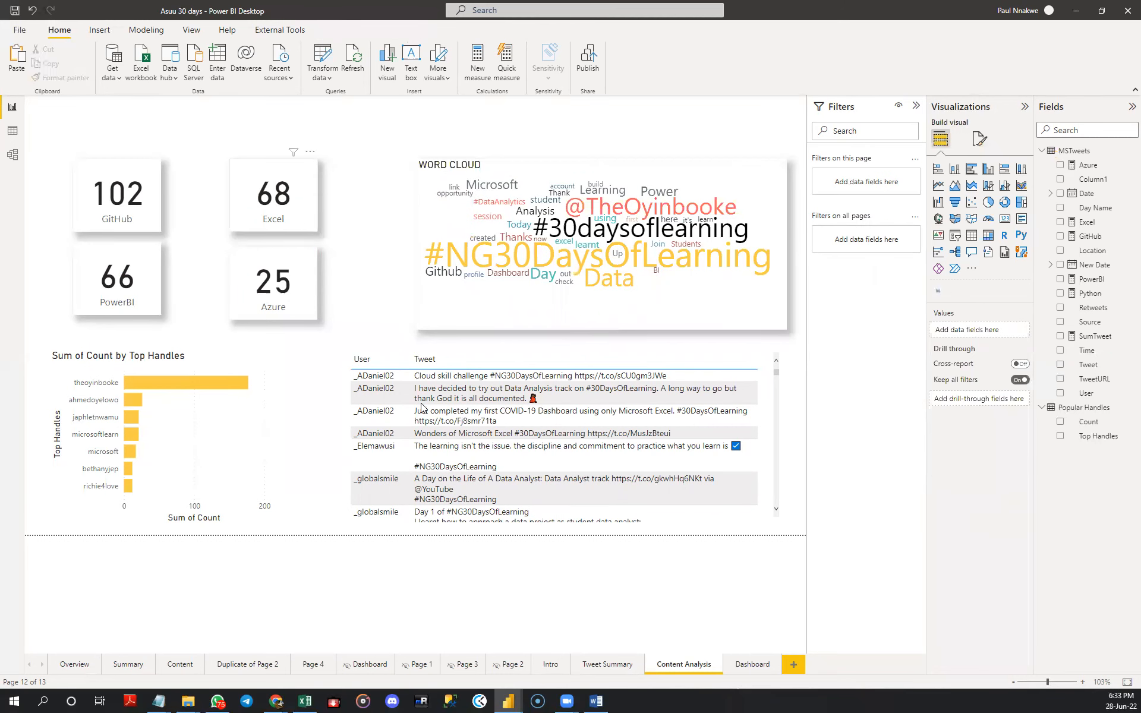
- Move the top handles bar chart so its left edge aligns with the GitHub and PowerBI cards
{"action": "left_click", "coordinate": [244, 454]}
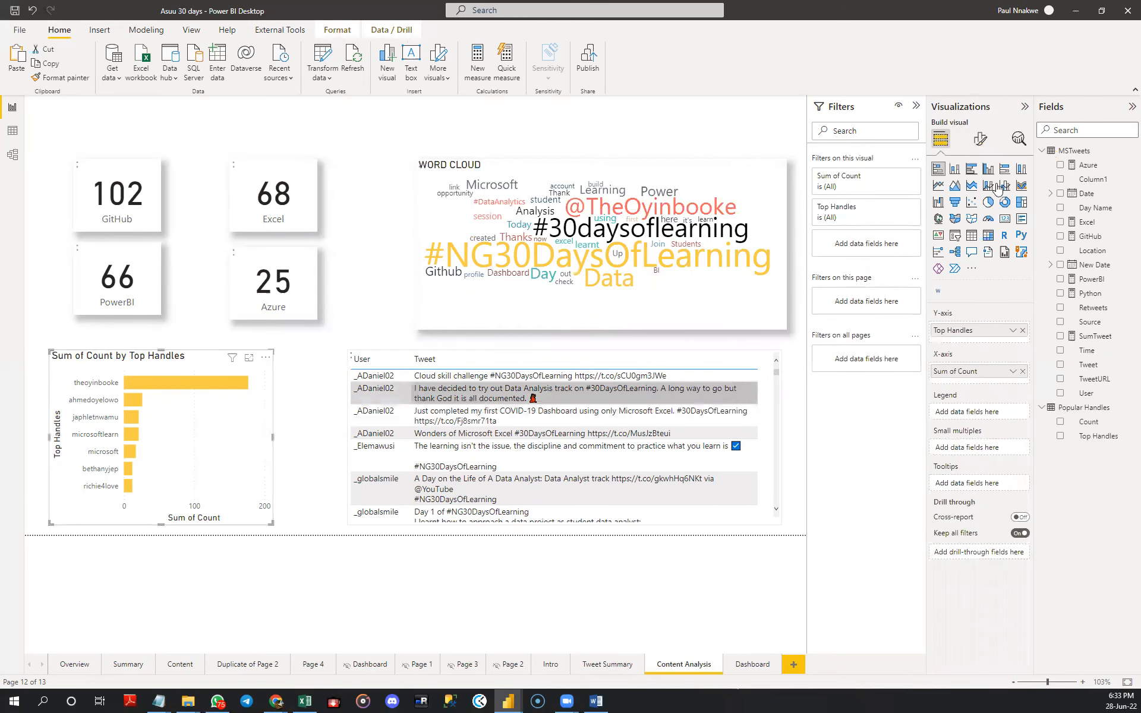
{"action": "left_click", "coordinate": [981, 142]}
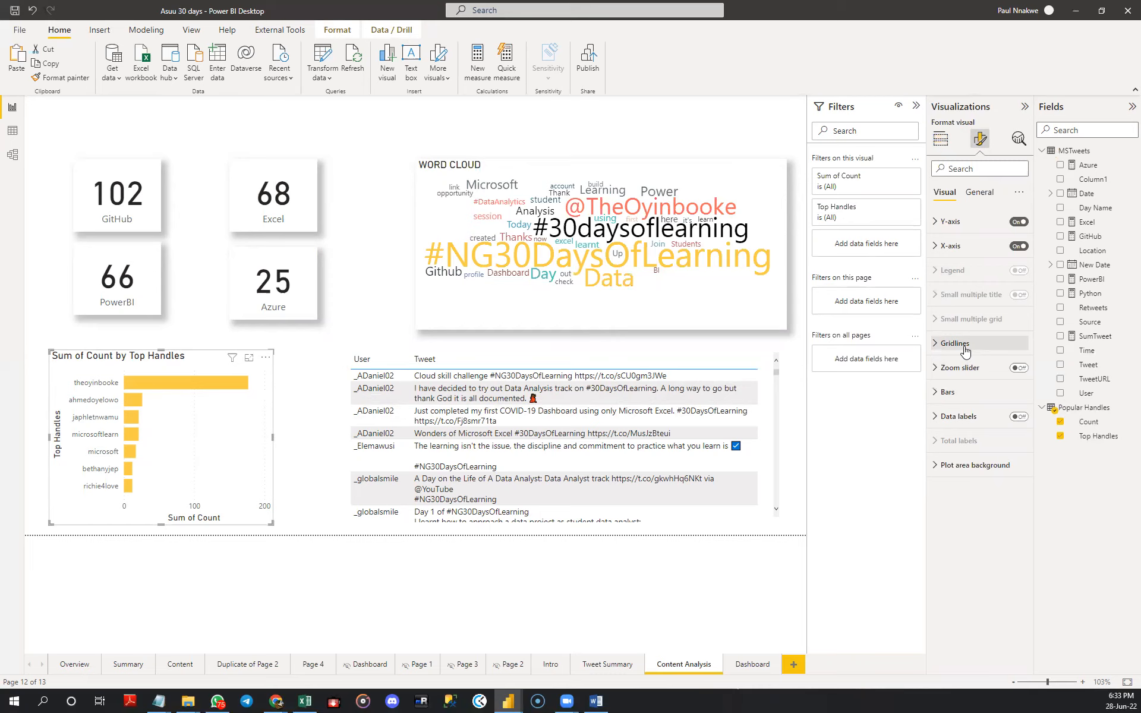
{"action": "left_click_drag", "start_coordinate": [261, 435], "coordinate": [257, 416]}
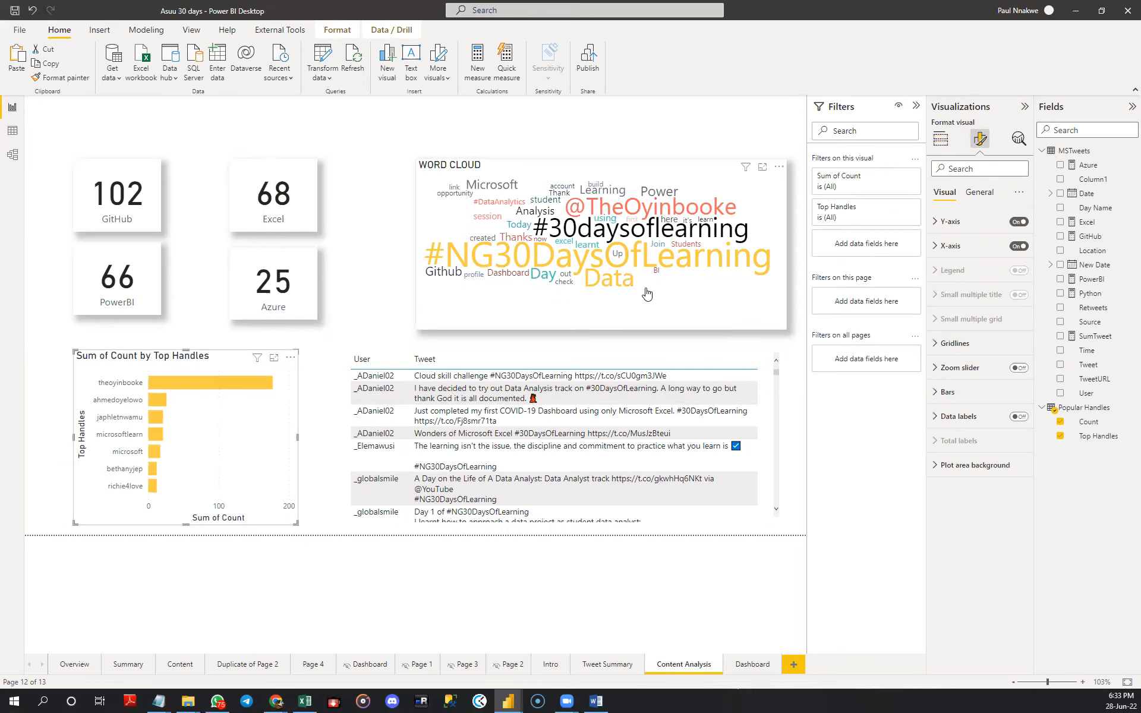
- Move the word cloud slightly closer to the cards, keeping it level with their top edge
{"action": "left_click", "coordinate": [689, 297]}
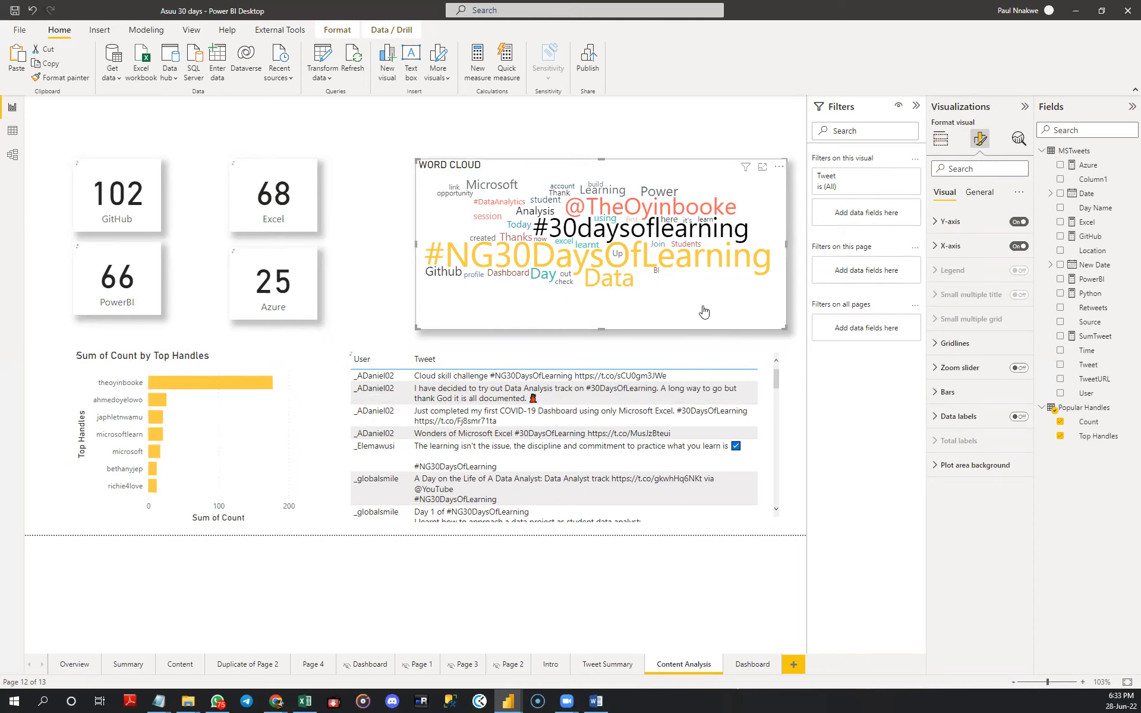
{"action": "left_click_drag", "start_coordinate": [775, 171], "coordinate": [750, 167]}
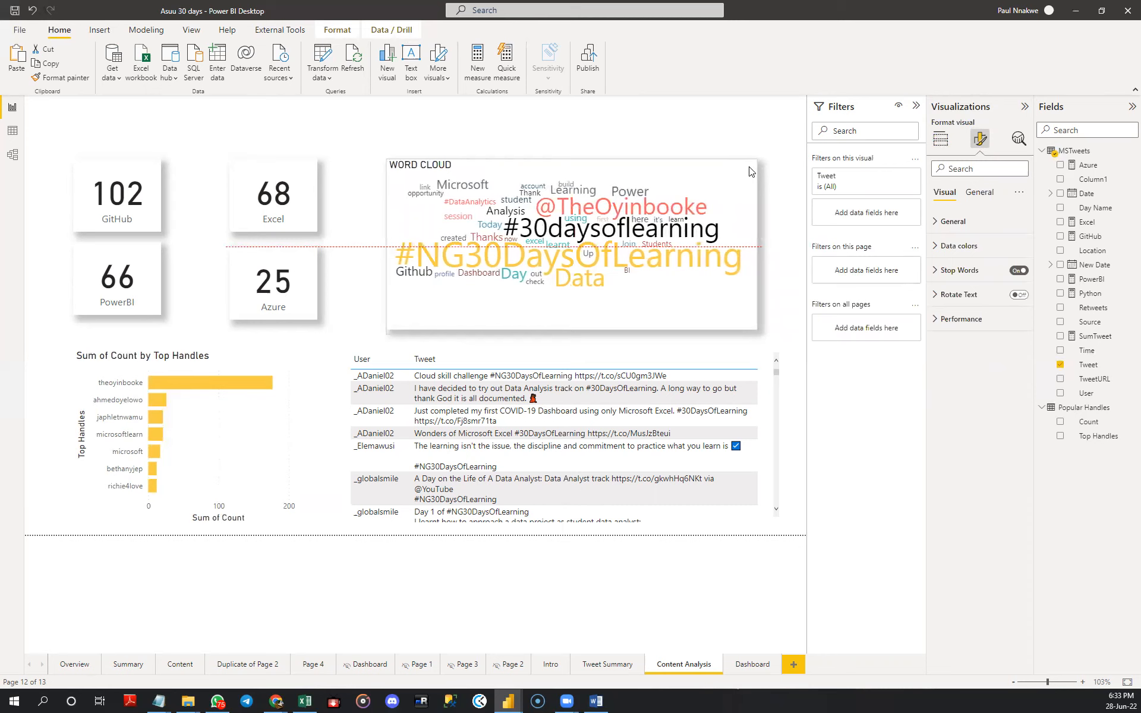
{"action": "left_click_drag", "start_coordinate": [750, 174], "coordinate": [750, 173]}
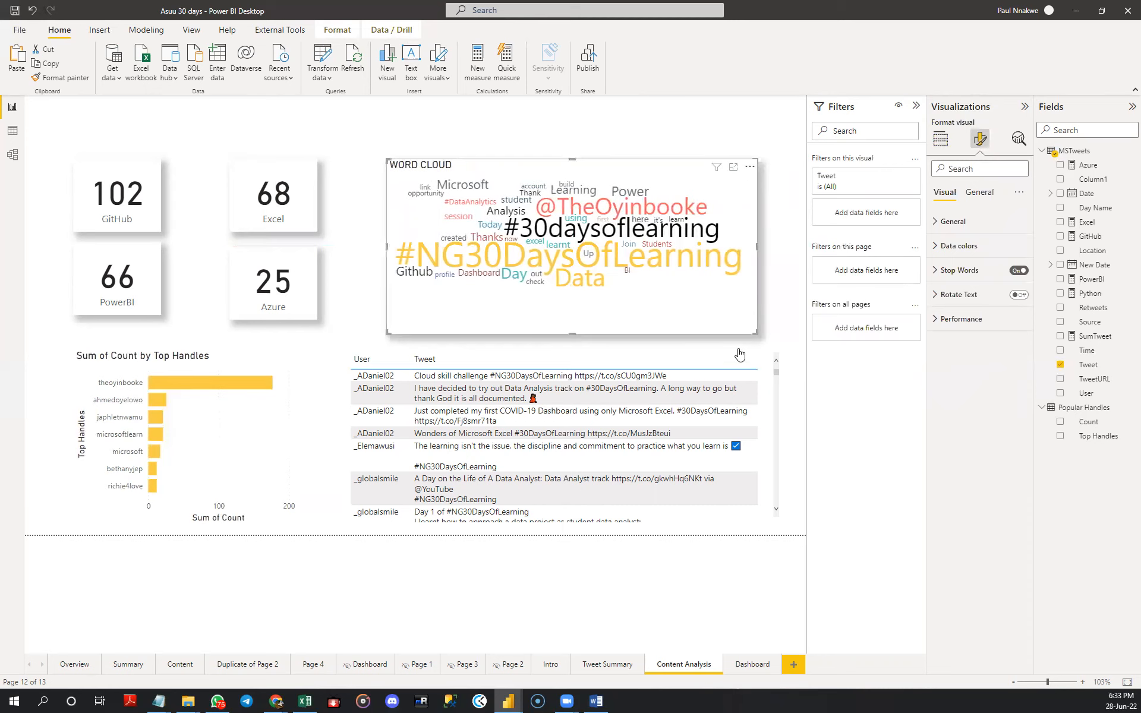
- Narrow the tweet table from both sides so its edges line up with the word cloud above
{"action": "left_click", "coordinate": [776, 452]}
{"action": "left_click_drag", "start_coordinate": [782, 436], "coordinate": [756, 436]}
{"action": "left_click_drag", "start_coordinate": [347, 436], "coordinate": [386, 438]}
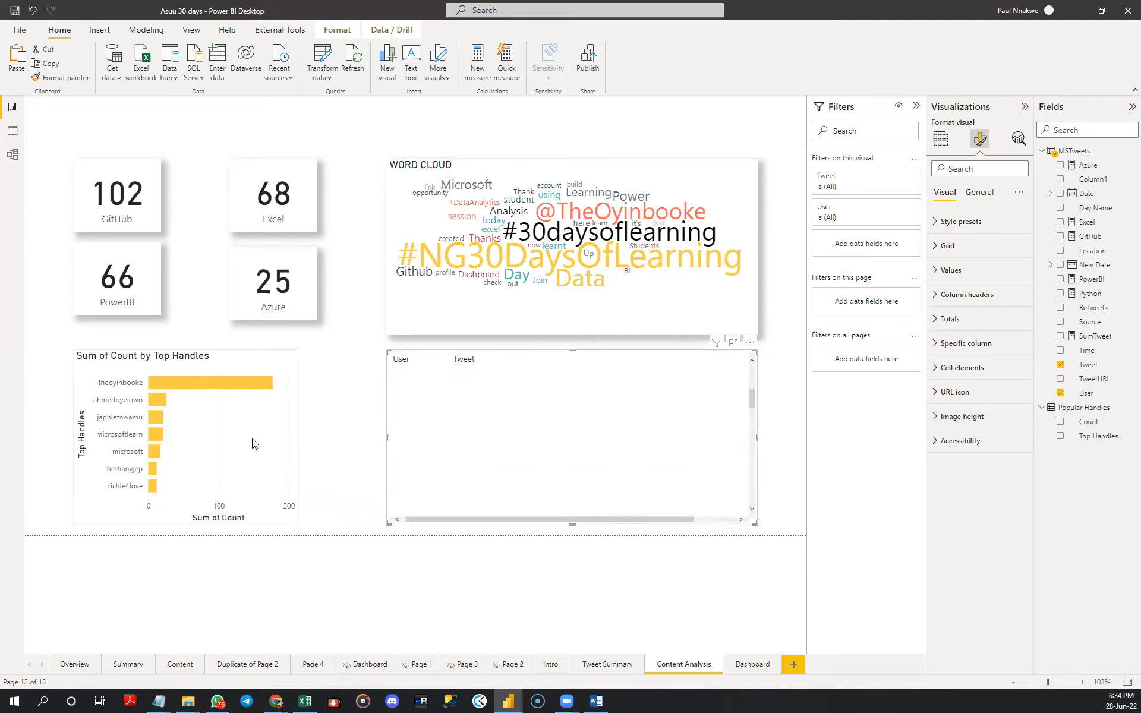
- Widen the top handles chart so its right edge aligns with the Excel and Azure cards
{"action": "left_click", "coordinate": [299, 440]}
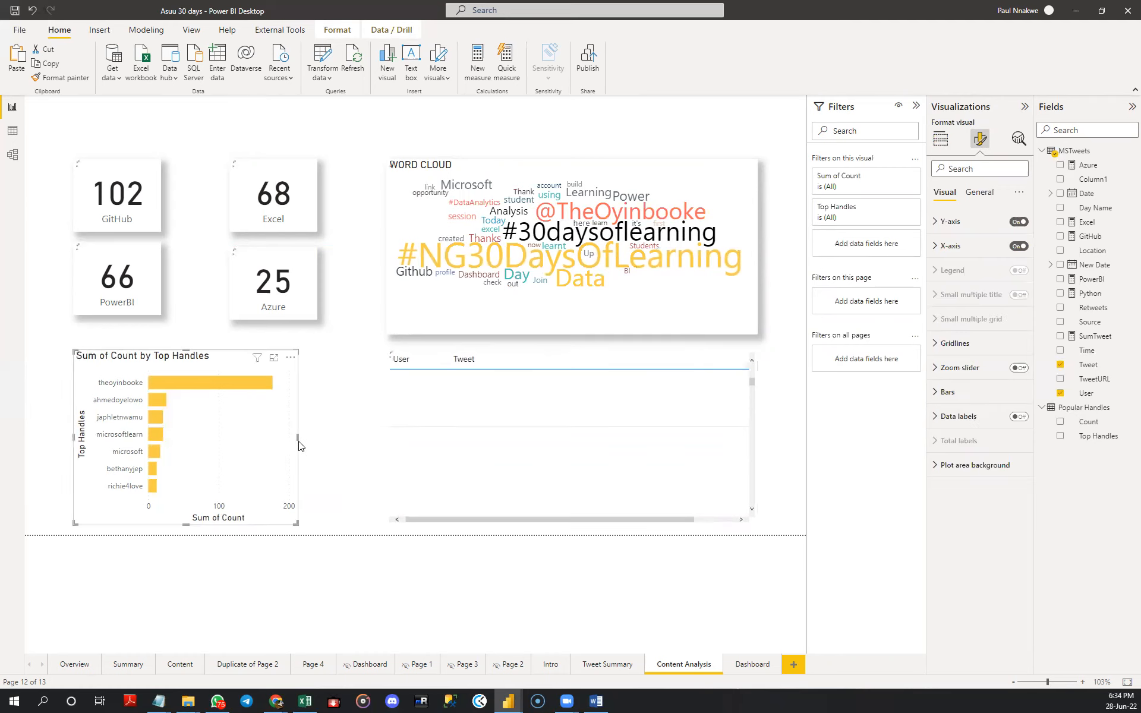
{"action": "left_click_drag", "start_coordinate": [298, 440], "coordinate": [315, 442]}
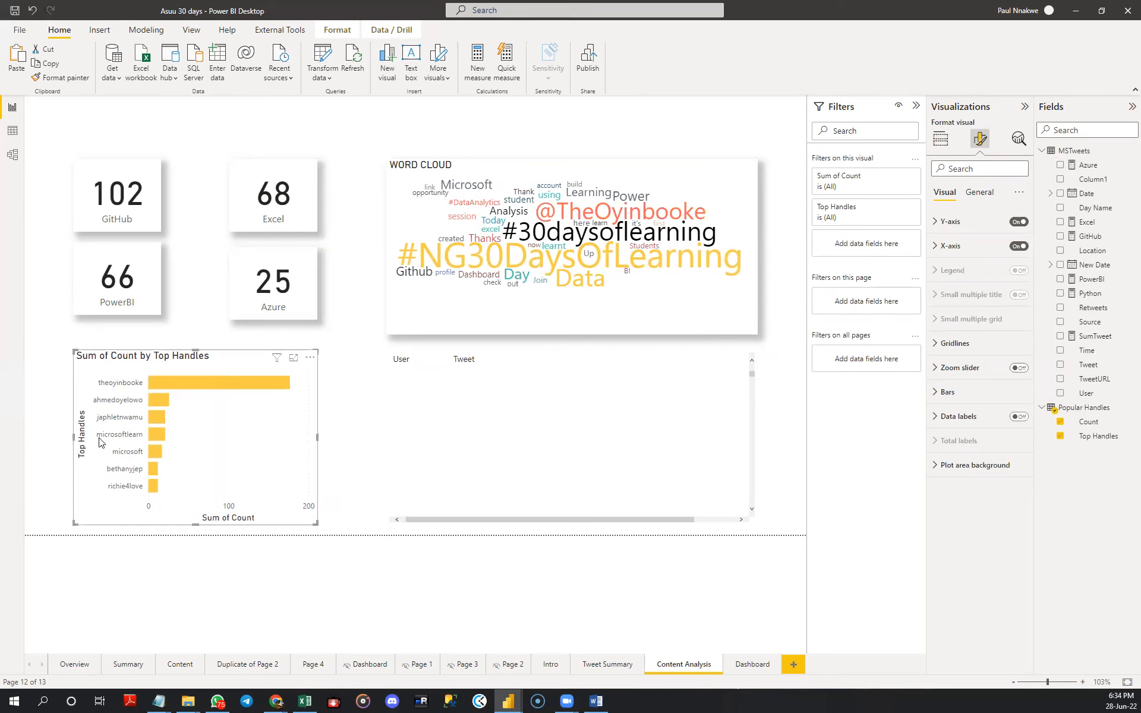
{"action": "left_click", "coordinate": [196, 334]}
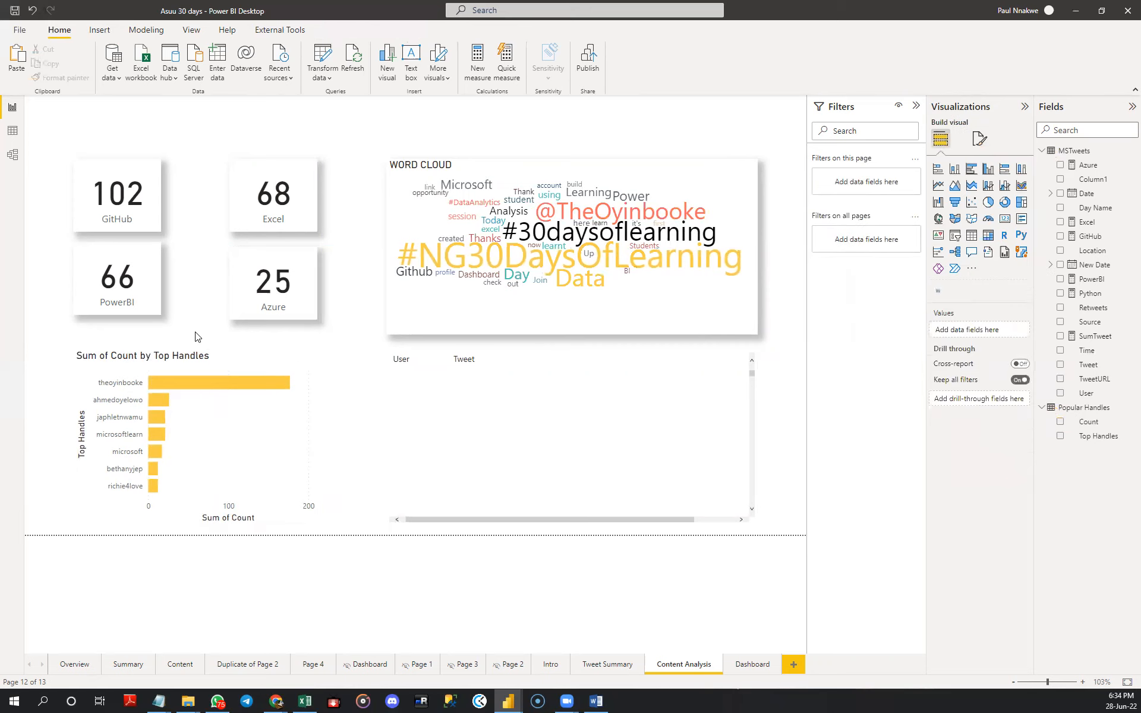
- Turn on the background of the top handles chart and make it near-black
{"action": "left_click", "coordinate": [257, 423]}
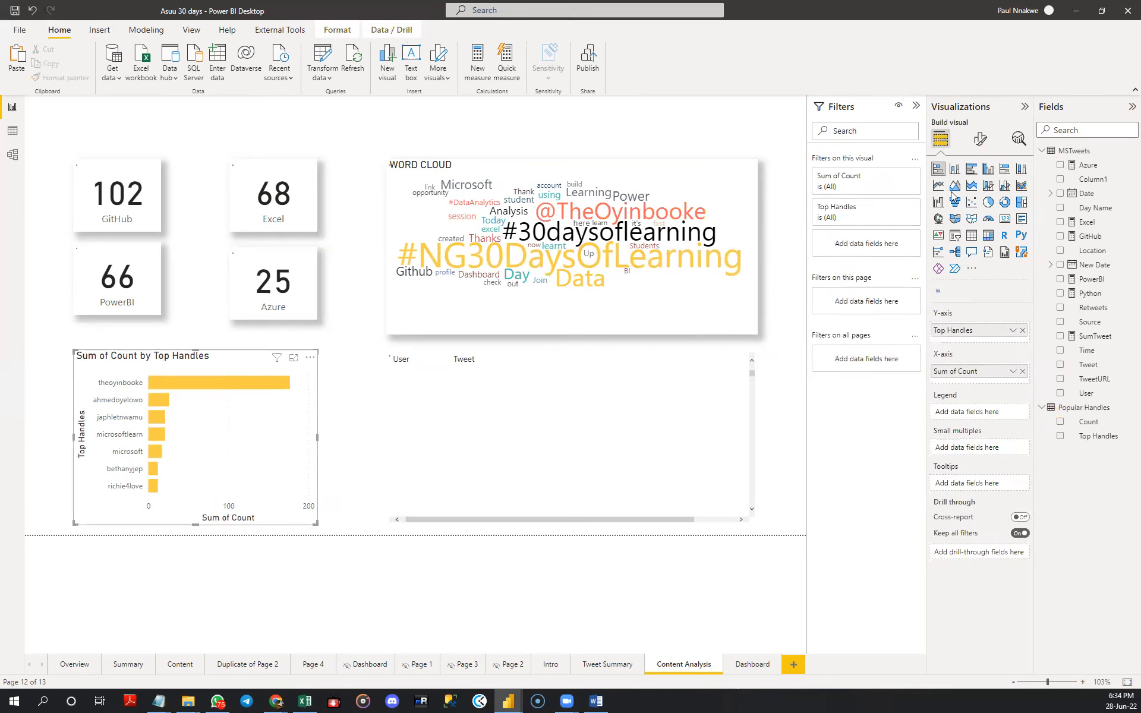
{"action": "left_click", "coordinate": [980, 139]}
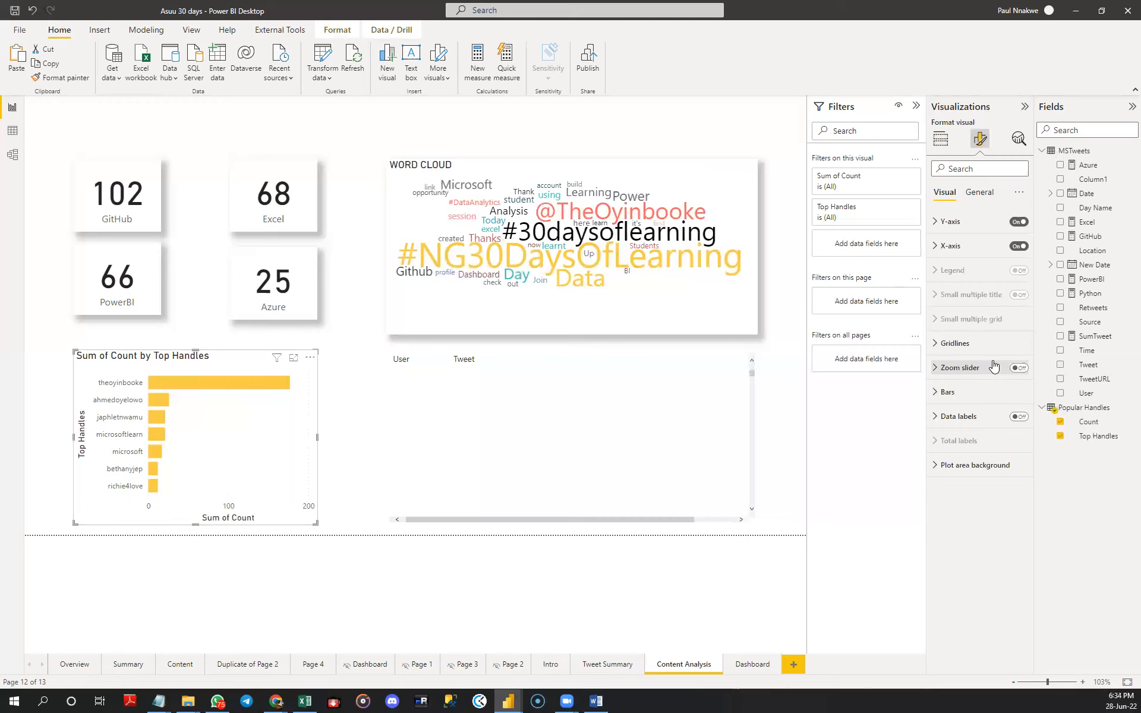
{"action": "left_click", "coordinate": [952, 349]}
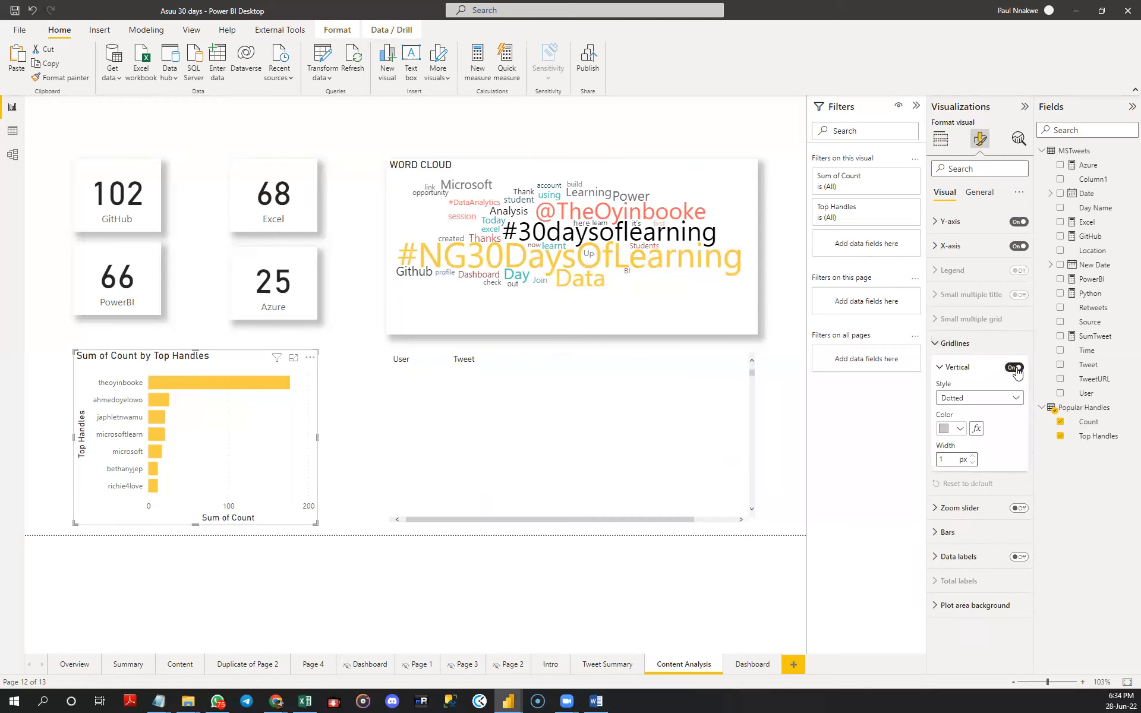
{"action": "left_click", "coordinate": [949, 350]}
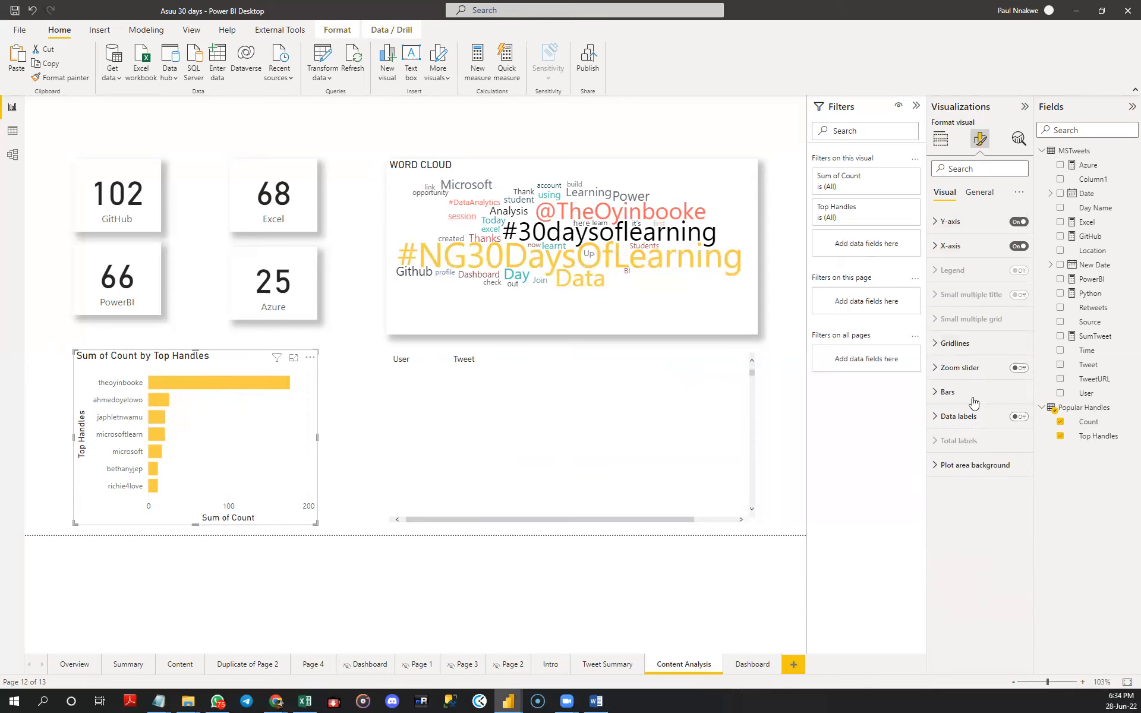
{"action": "left_click", "coordinate": [977, 192]}
{"action": "left_click", "coordinate": [957, 271]}
{"action": "left_click", "coordinate": [1014, 295]}
{"action": "left_click", "coordinate": [959, 325]}
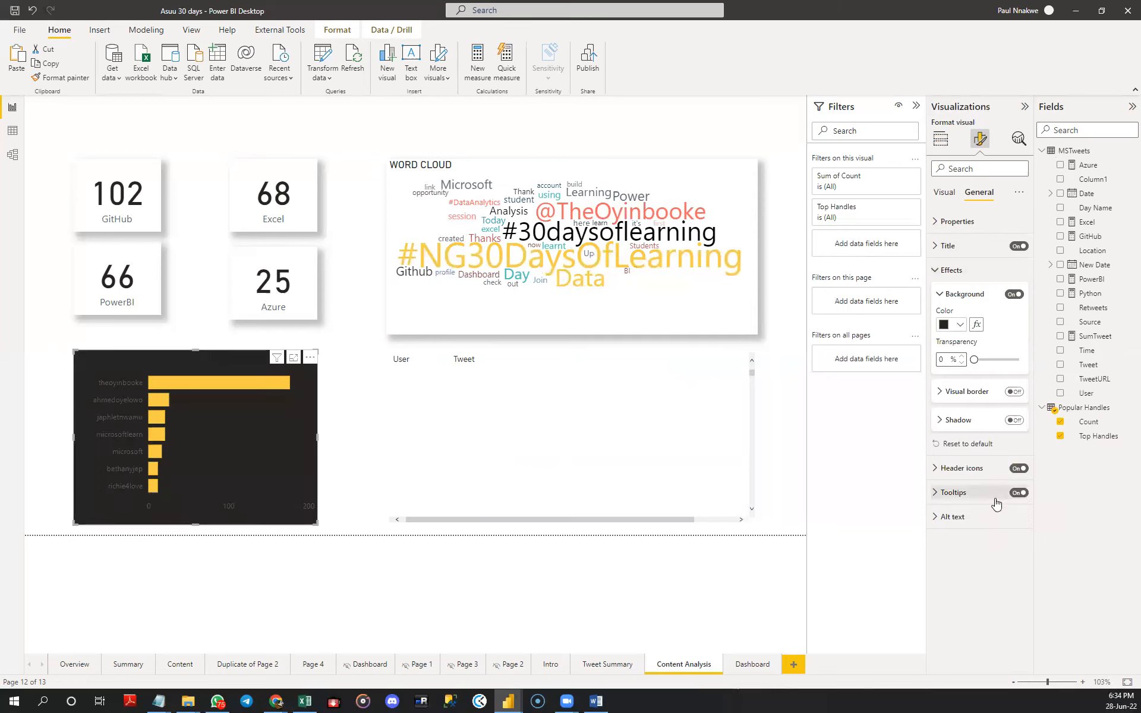
- Turn off the X-axis title of the top handles chart
{"action": "left_click", "coordinate": [946, 193]}
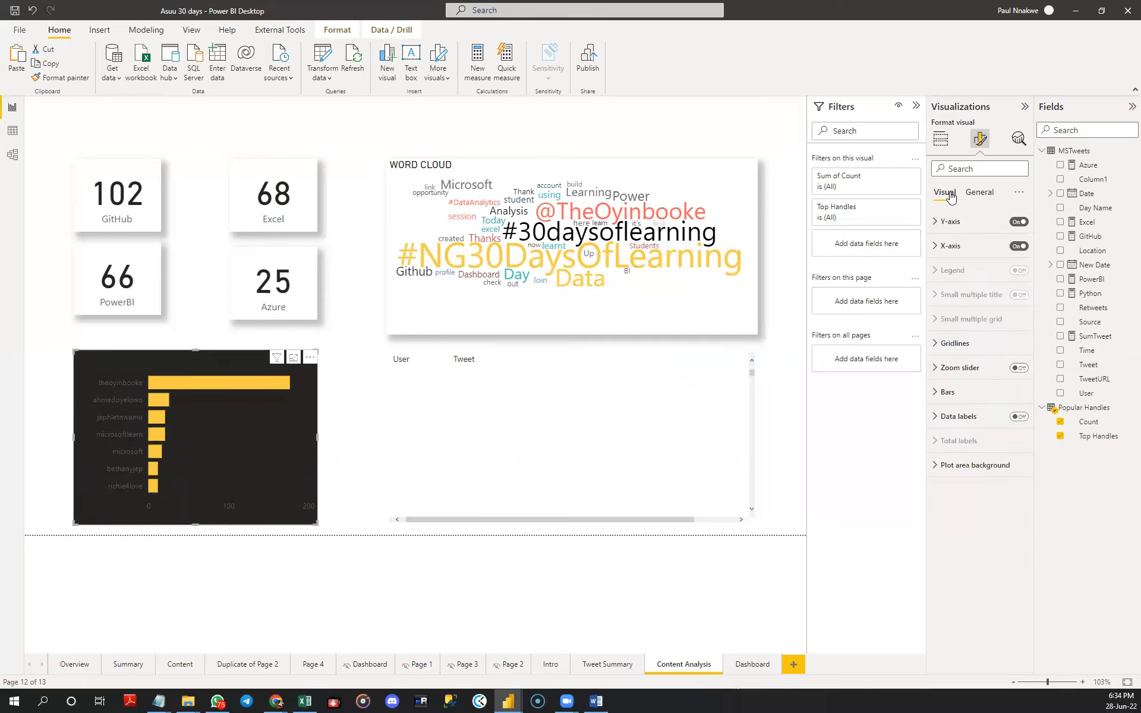
{"action": "left_click", "coordinate": [950, 246]}
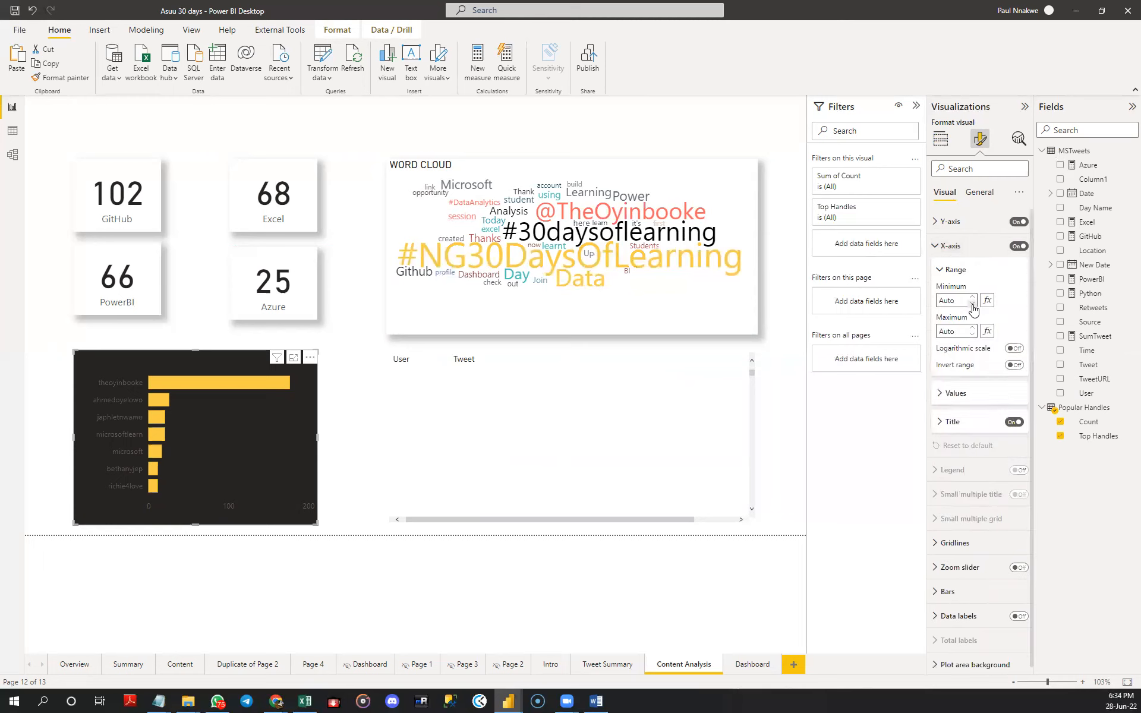
{"action": "left_click", "coordinate": [1014, 422]}
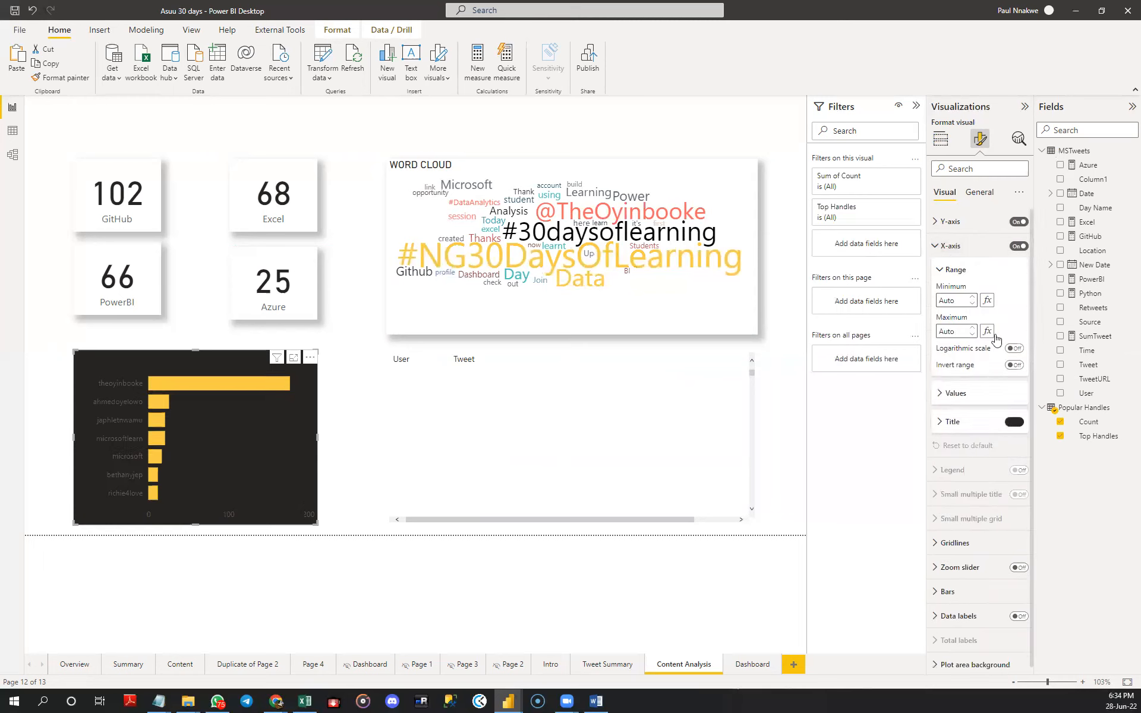
- Turn off the X-axis of the top handles chart
{"action": "left_click", "coordinate": [956, 393]}
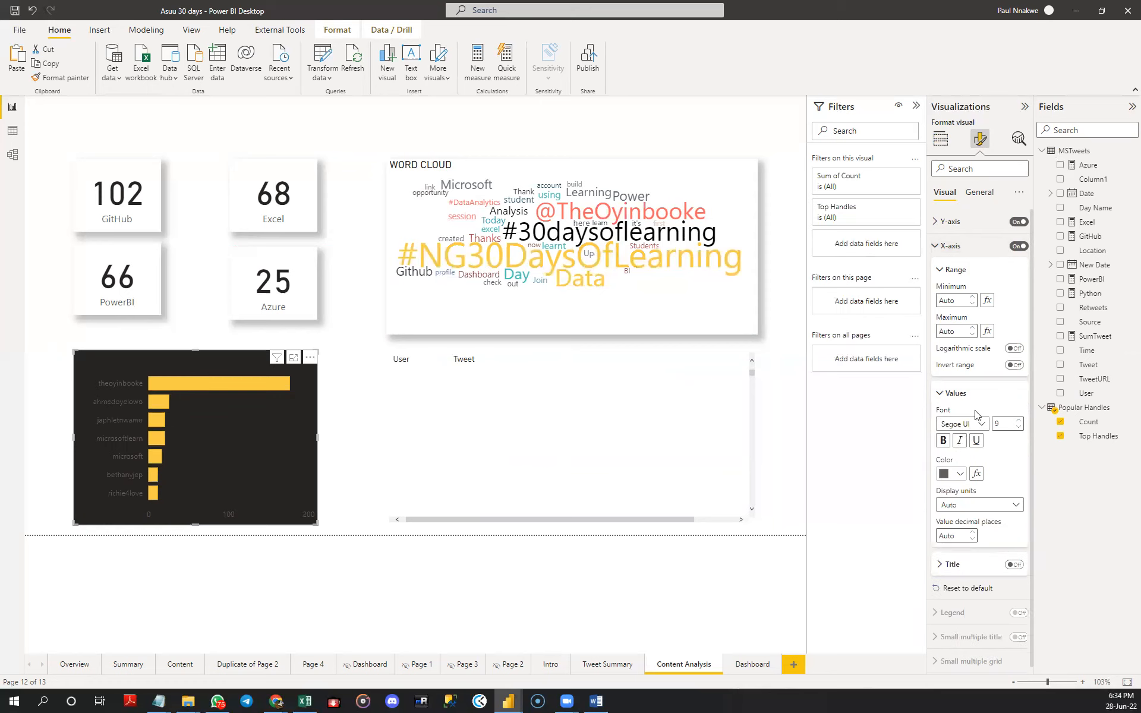
{"action": "left_click", "coordinate": [961, 473]}
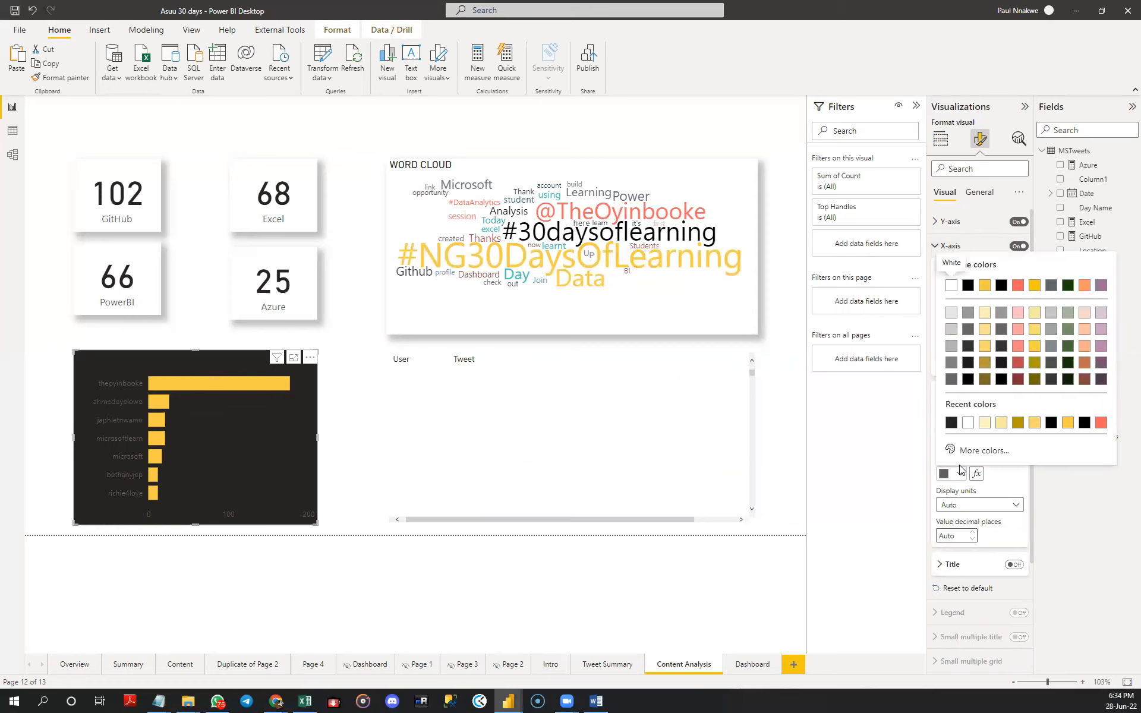
{"action": "left_click", "coordinate": [1019, 246]}
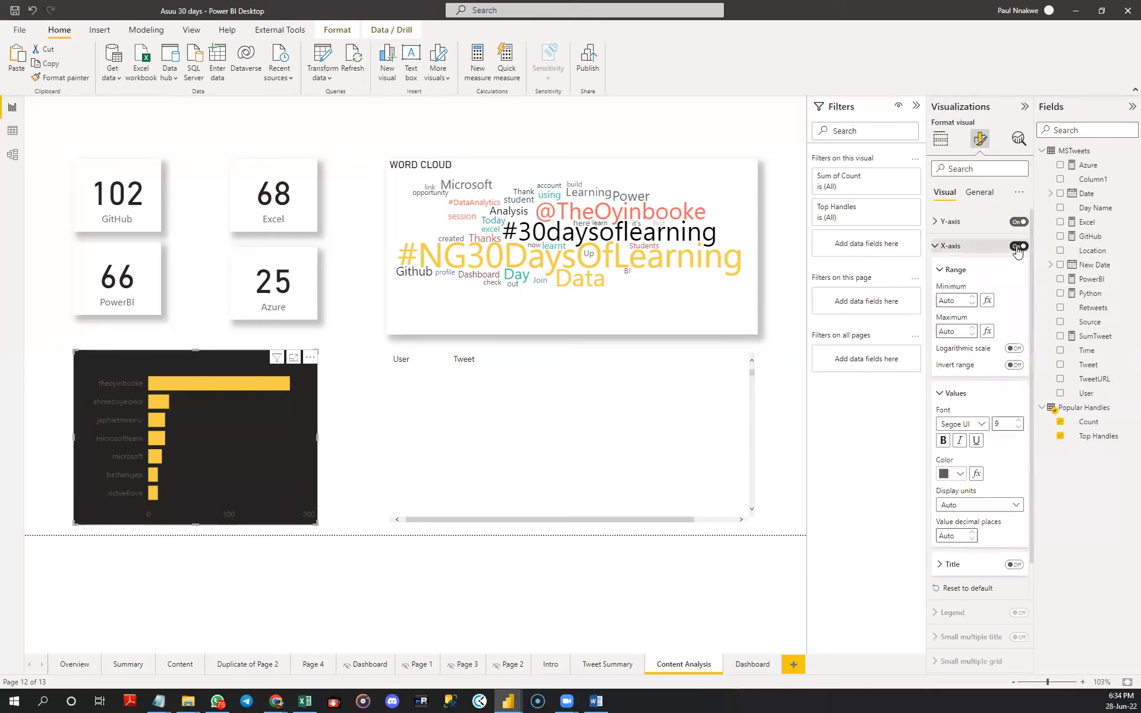
- Turn on data labels for the top handles chart and set their color to white
{"action": "scroll", "coordinate": [1005, 594], "scroll_direction": "down", "scroll_amount": 2}
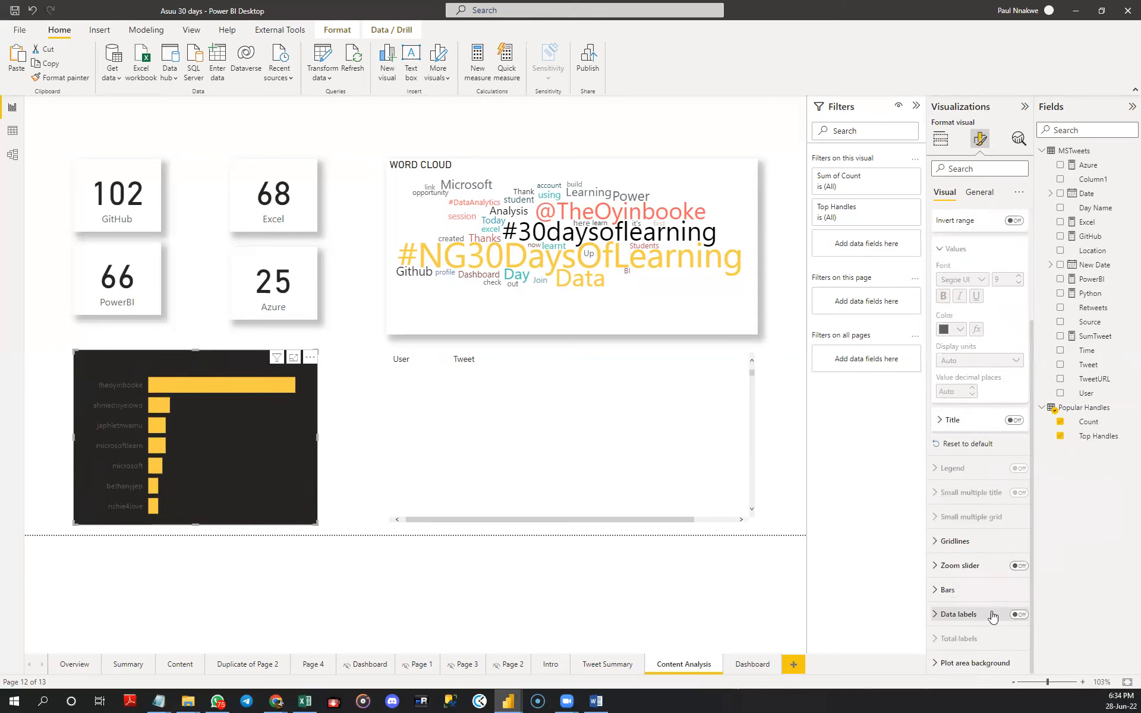
{"action": "left_click", "coordinate": [1018, 615]}
{"action": "left_click", "coordinate": [949, 615]}
{"action": "scroll", "coordinate": [949, 628], "scroll_direction": "down", "scroll_amount": 3}
{"action": "left_click", "coordinate": [955, 561]}
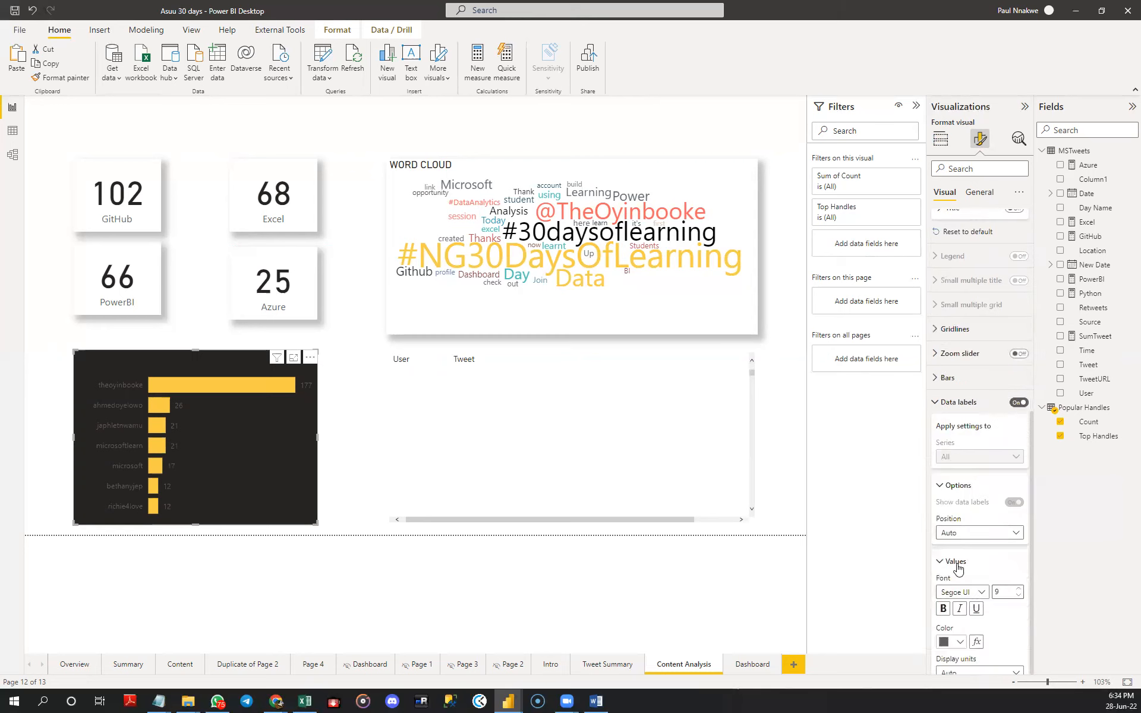
{"action": "left_click", "coordinate": [949, 644]}
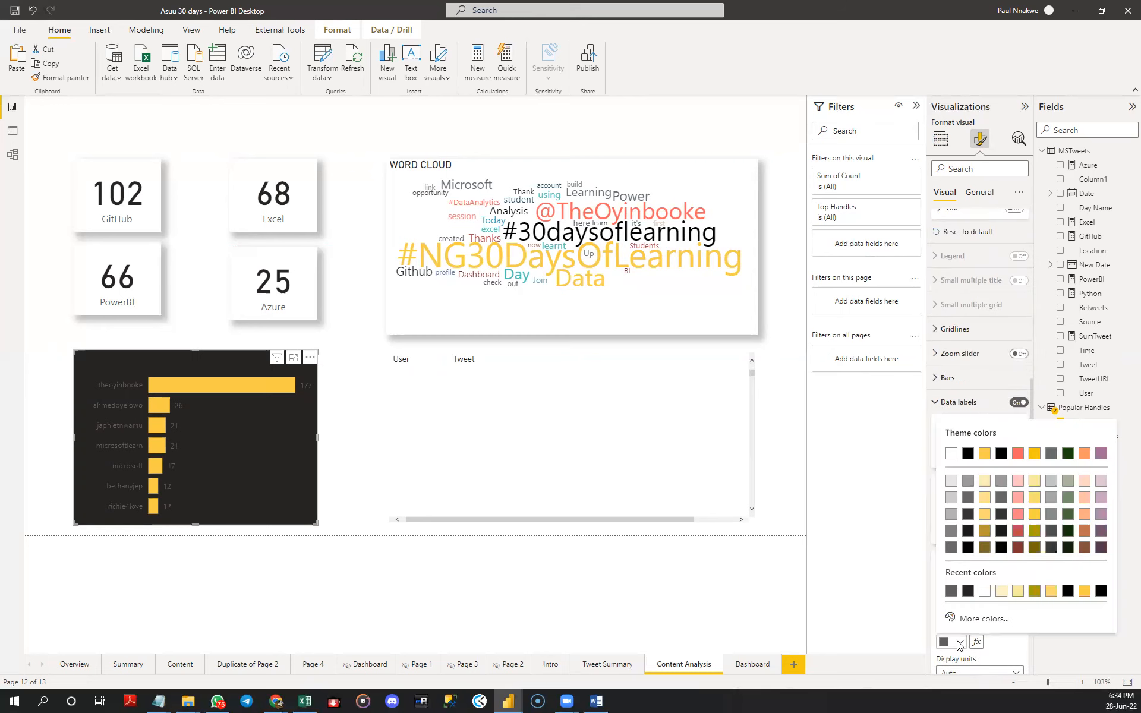
{"action": "left_click", "coordinate": [985, 591]}
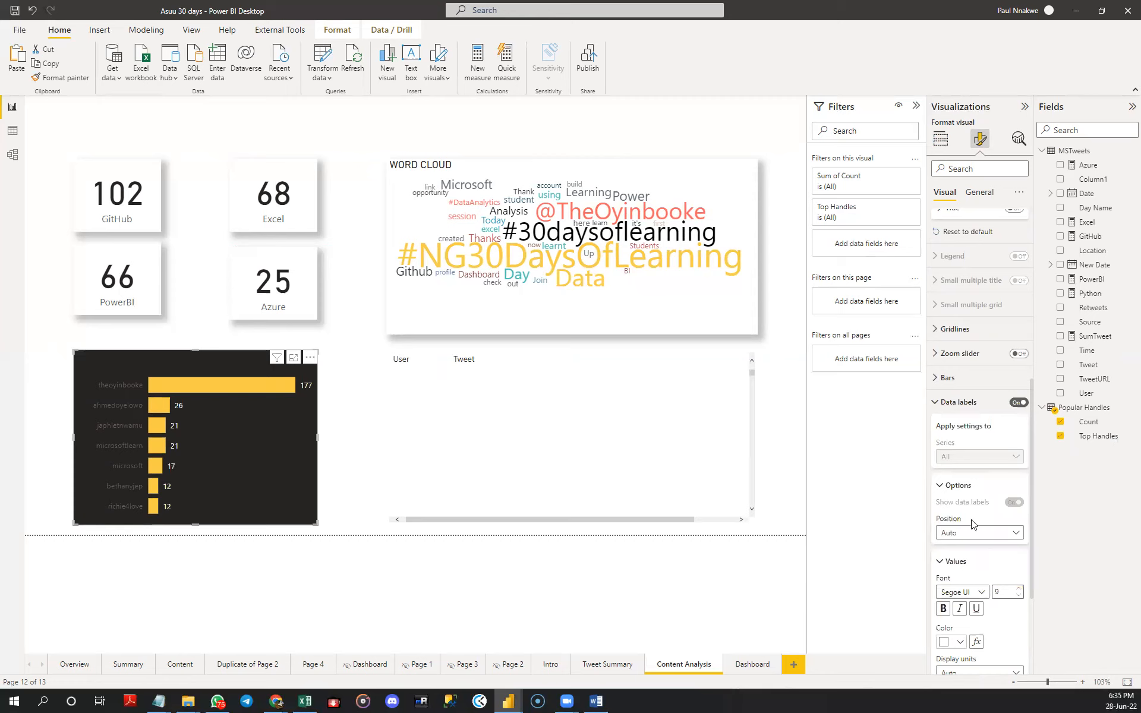
- Set the Y-axis value labels of the top handles chart to white
{"action": "scroll", "coordinate": [978, 588], "scroll_direction": "up", "scroll_amount": 5}
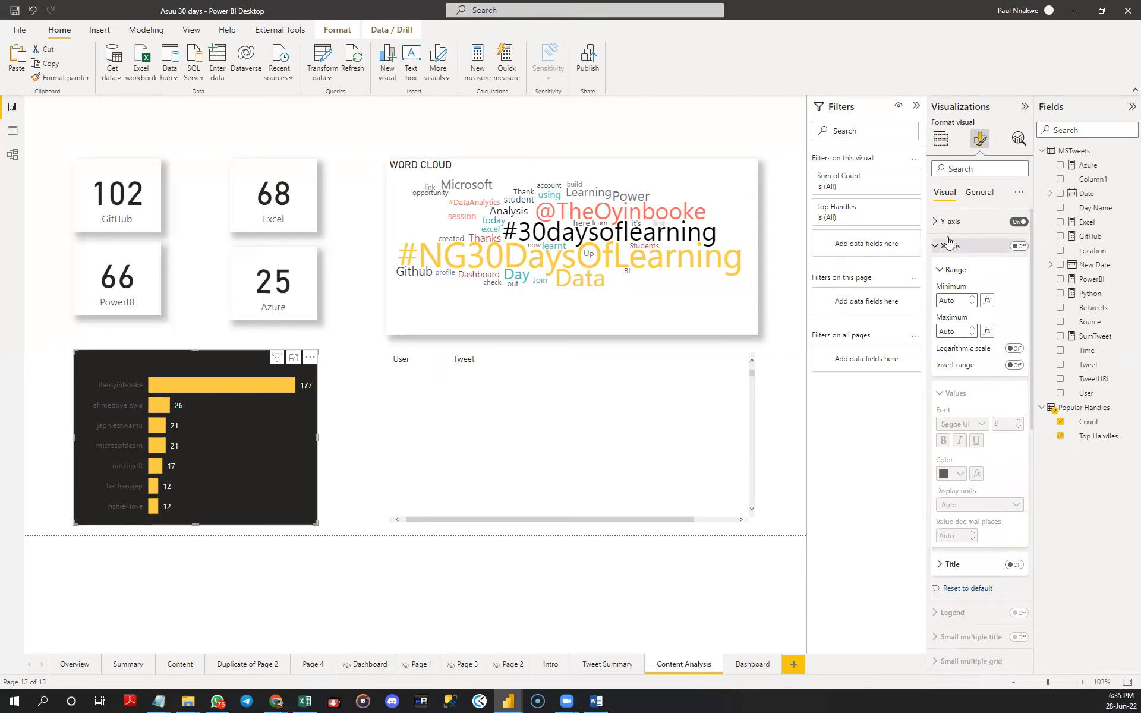
{"action": "left_click", "coordinate": [950, 222]}
{"action": "left_click", "coordinate": [955, 245]}
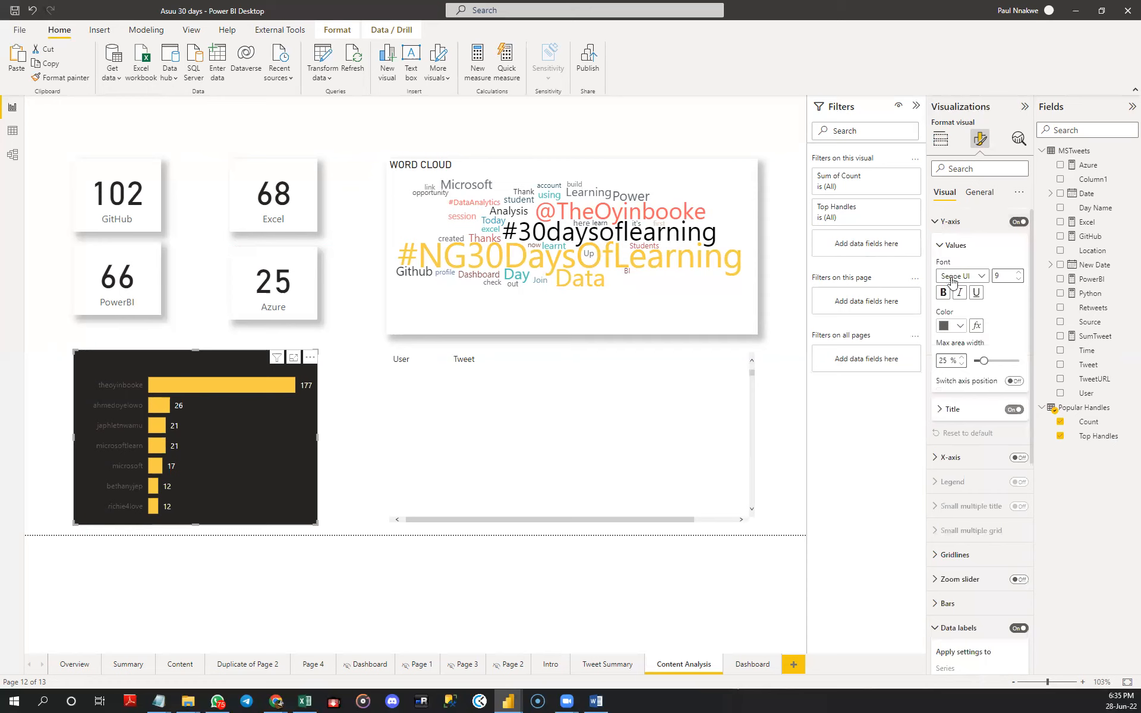
{"action": "left_click", "coordinate": [953, 328]}
{"action": "left_click", "coordinate": [951, 365]}
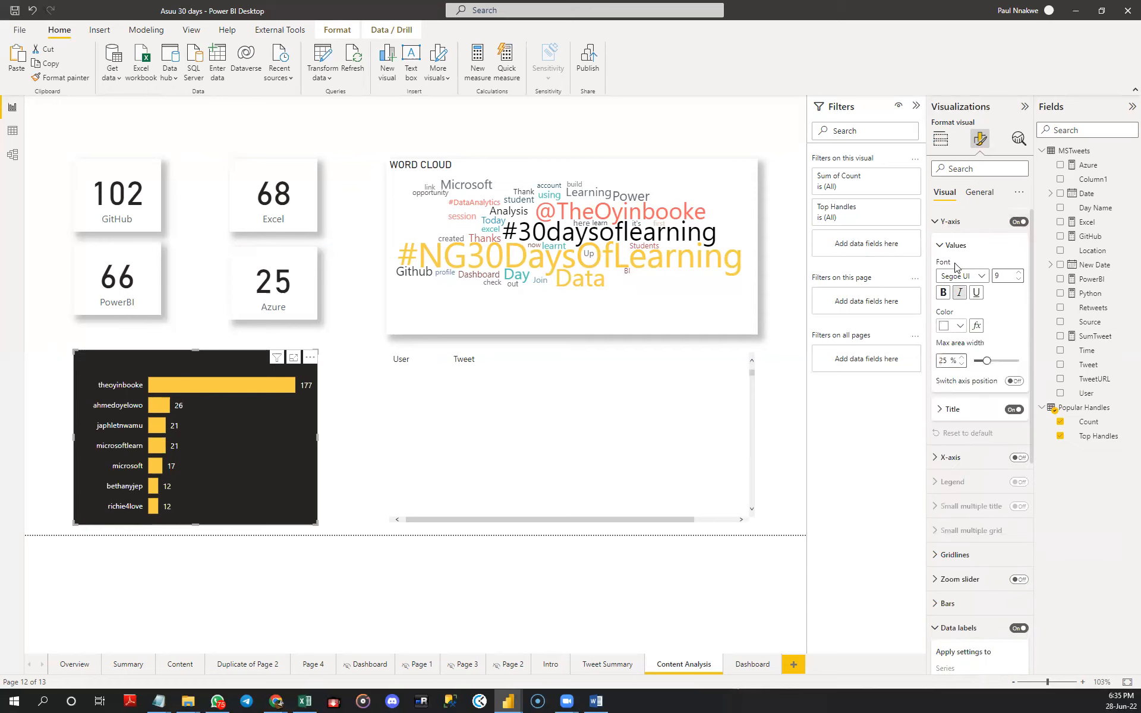
- Title the top handles chart MOST MENTIONED HANDLES and set the title text color to white
{"action": "left_click", "coordinate": [977, 194]}
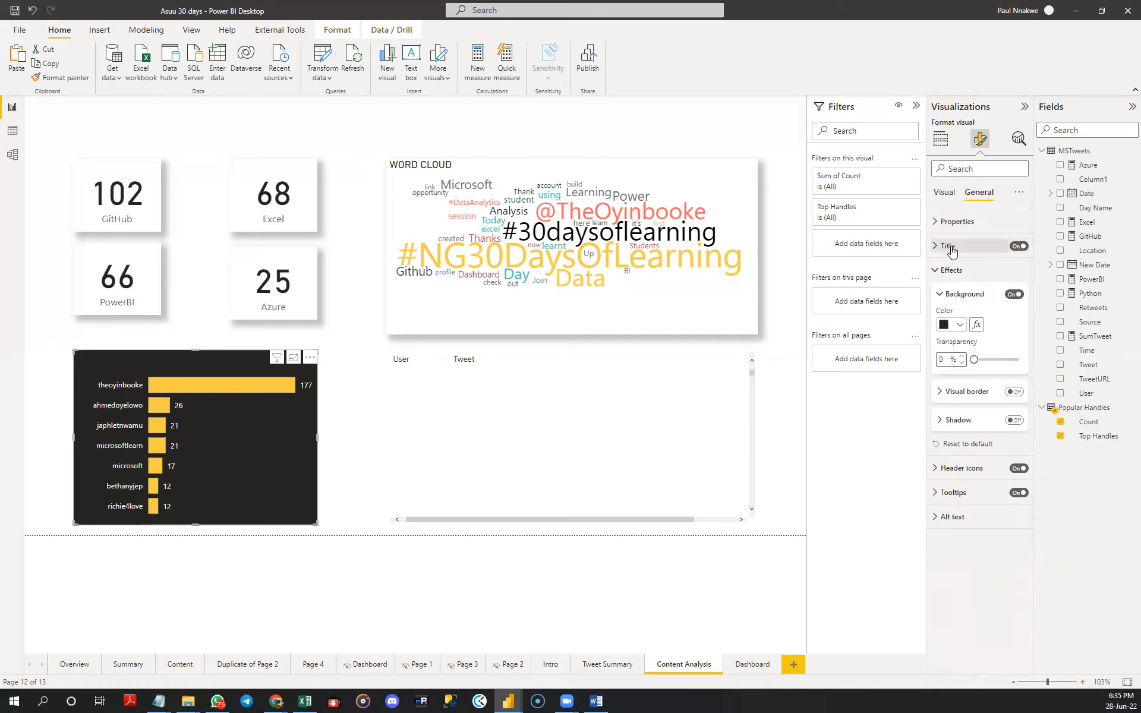
{"action": "left_click", "coordinate": [949, 245]}
{"action": "left_click", "coordinate": [960, 281]}
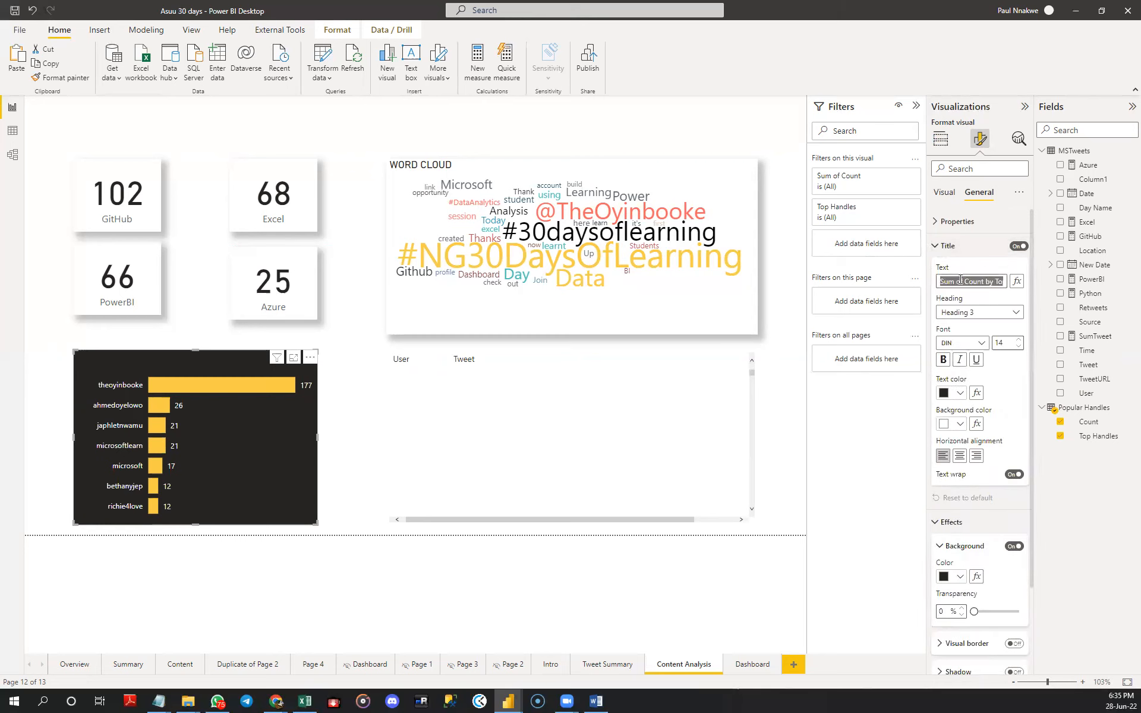
{"action": "type", "text": "TOP USERS"}
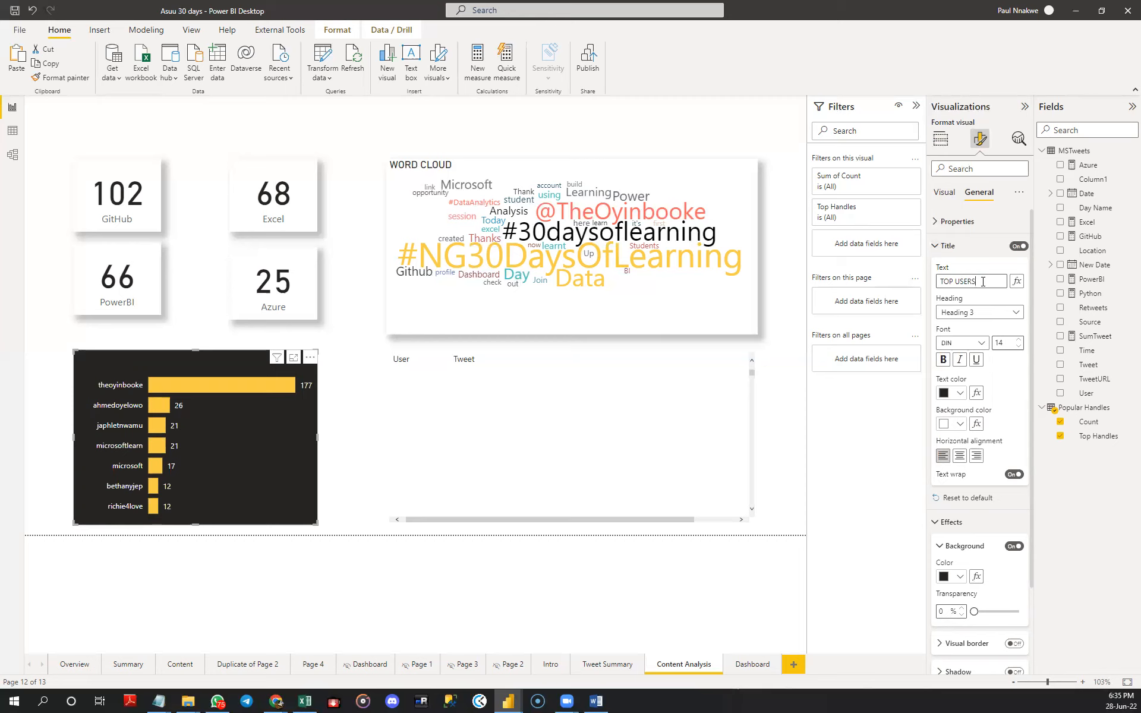
{"action": "left_click_drag", "start_coordinate": [971, 283], "coordinate": [921, 287]}
{"action": "type", "text": "MOST MENTIONED HANDLES"}
{"action": "key", "text": "Return"}
{"action": "left_click", "coordinate": [960, 393]}
{"action": "left_click", "coordinate": [951, 435]}
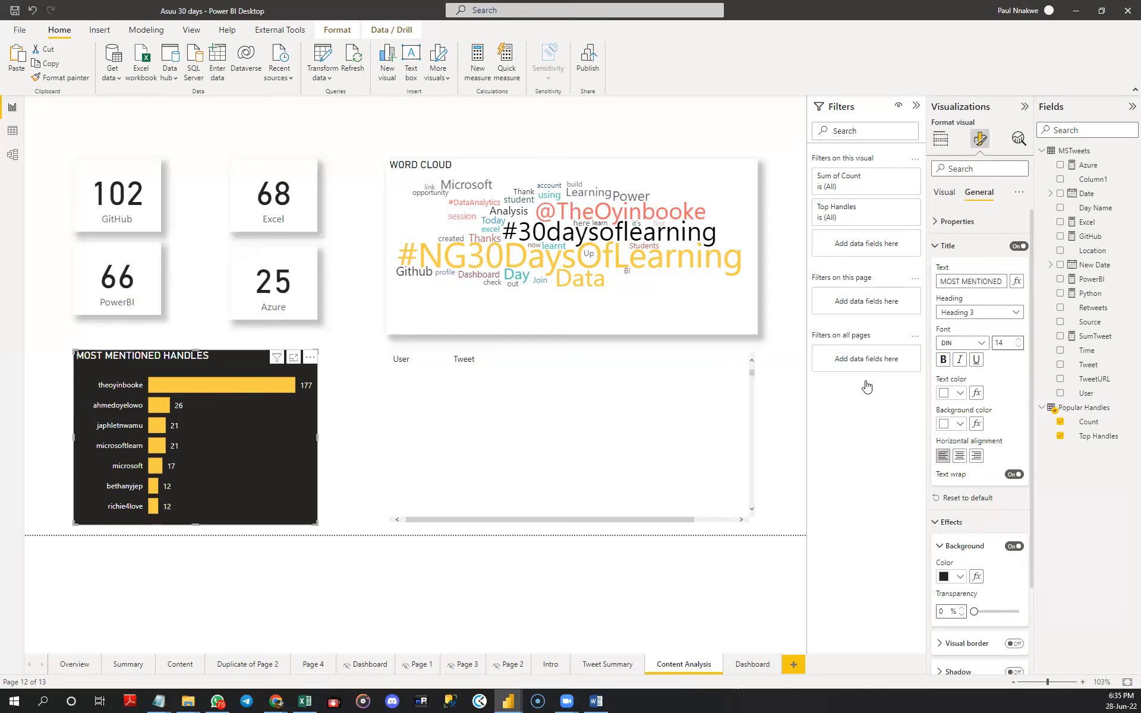
{"action": "left_click", "coordinate": [753, 440]}
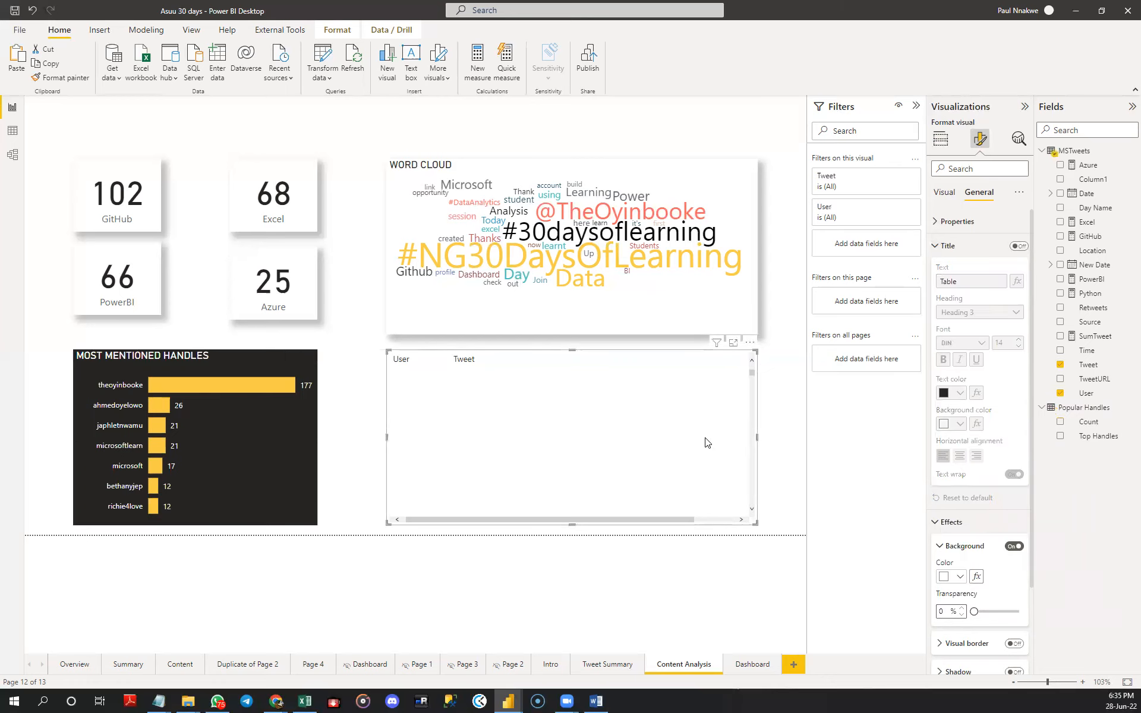
{"action": "left_click", "coordinate": [950, 194]}
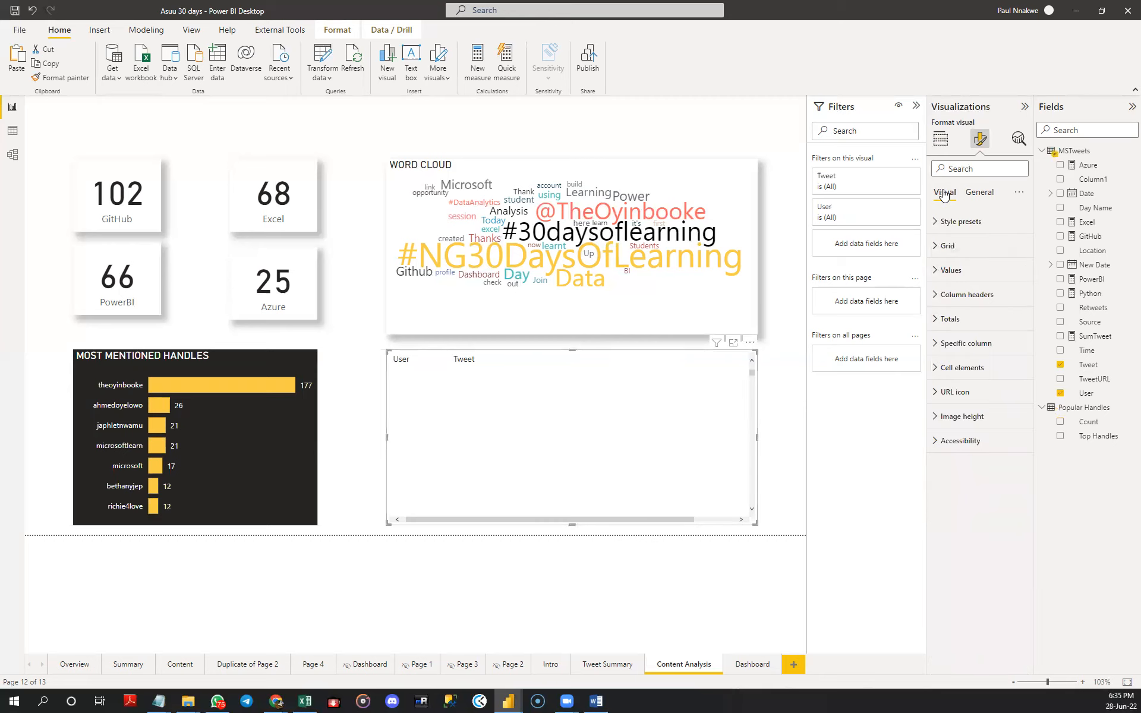
{"action": "left_click", "coordinate": [941, 142]}
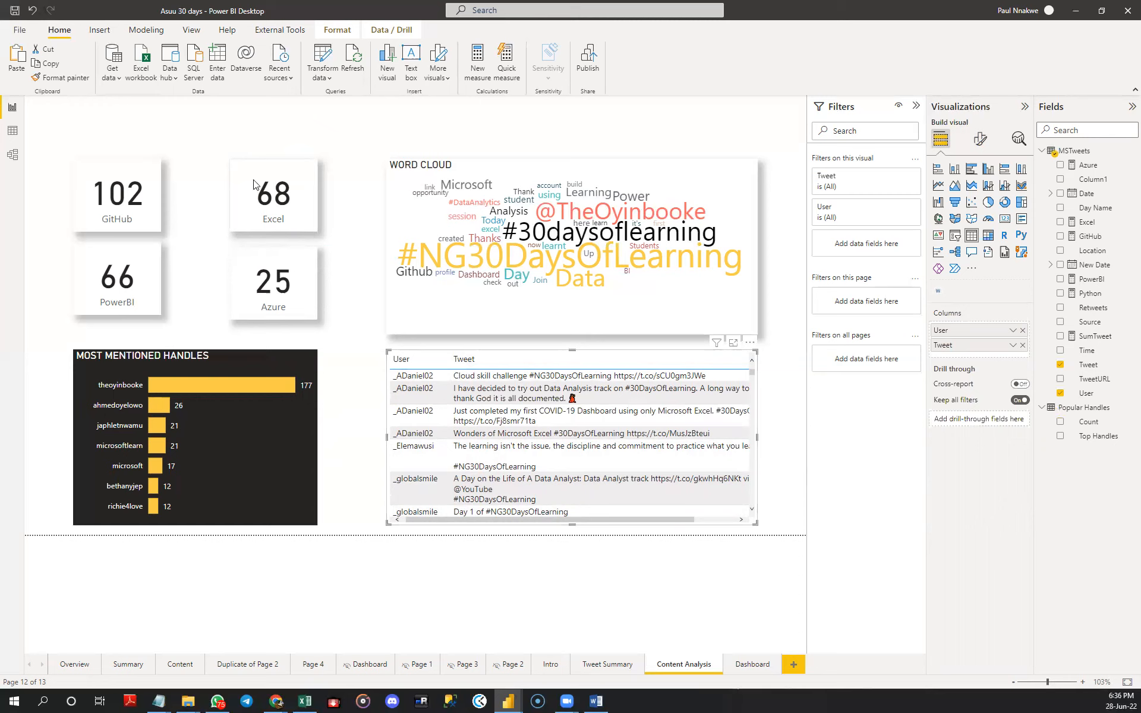
- Move the PowerBI, Azure, Excel and GitHub cards down as two aligned rows so the lower row sits just above the handles chart
{"action": "left_click", "coordinate": [149, 221]}
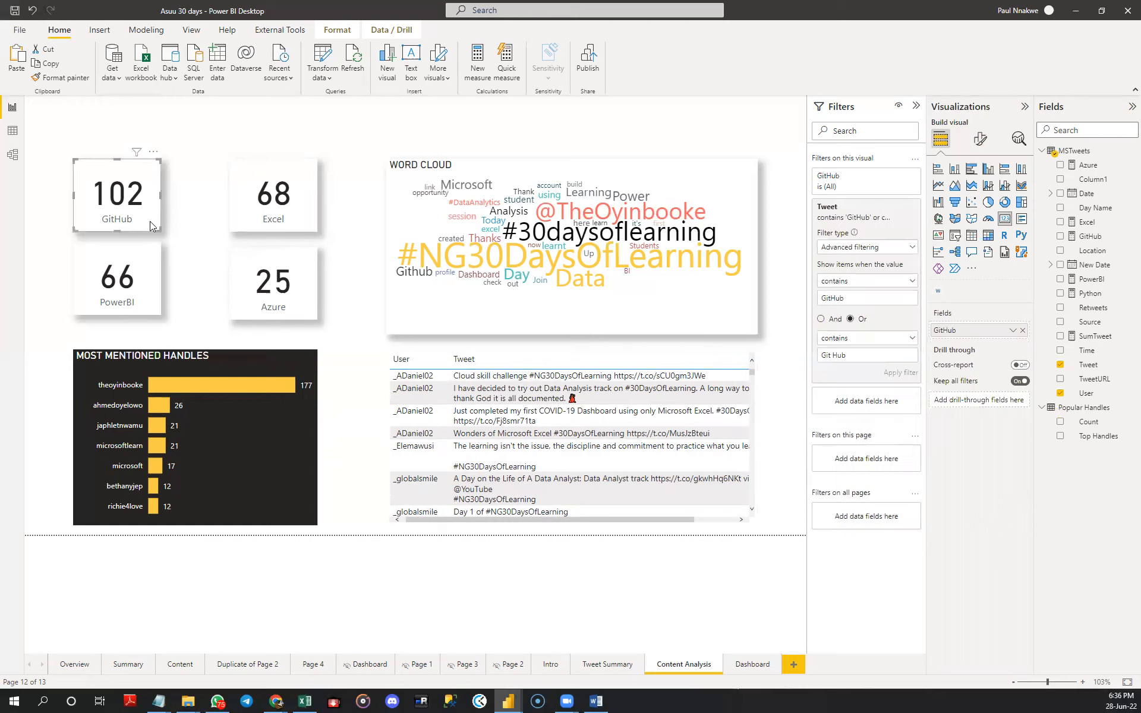
{"action": "left_click", "coordinate": [156, 281]}
{"action": "left_click_drag", "start_coordinate": [150, 269], "coordinate": [150, 289]}
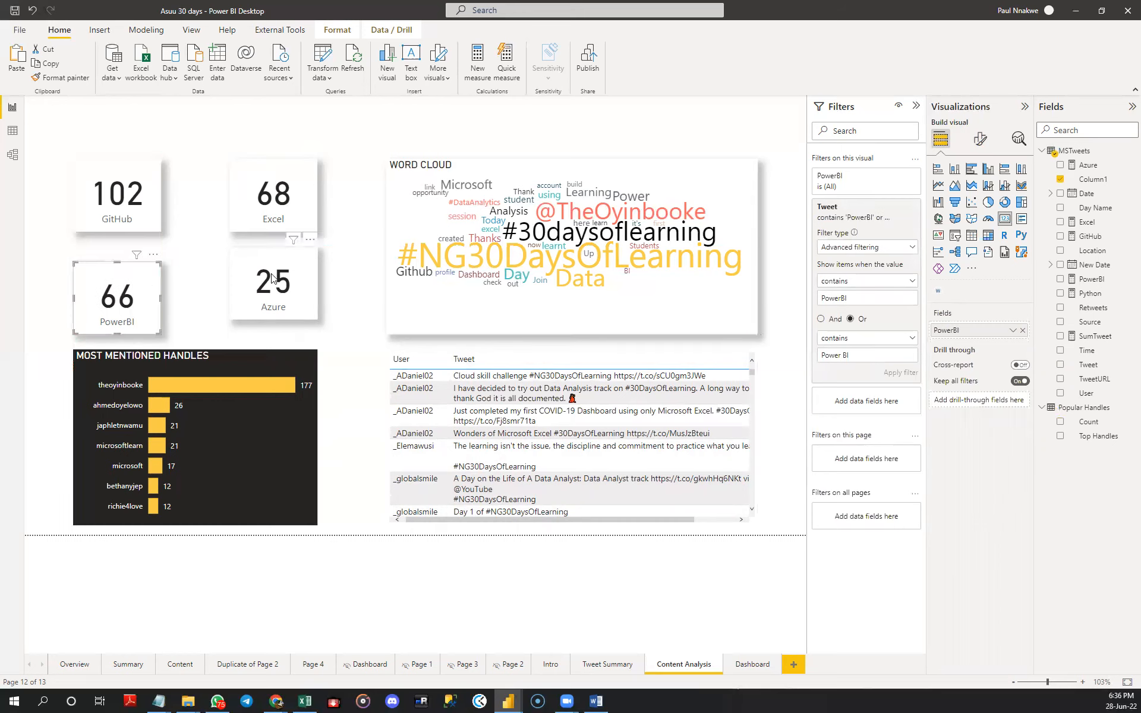
{"action": "left_click_drag", "start_coordinate": [276, 282], "coordinate": [276, 296]}
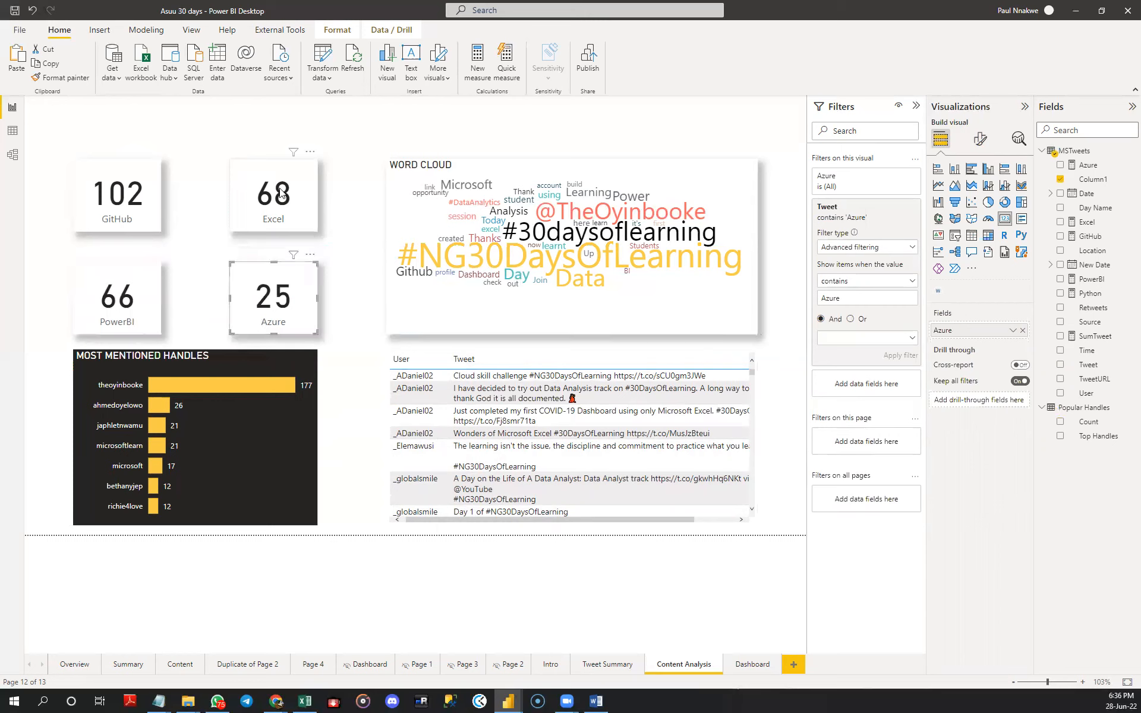
{"action": "left_click_drag", "start_coordinate": [281, 193], "coordinate": [281, 214]}
{"action": "left_click_drag", "start_coordinate": [144, 194], "coordinate": [144, 213]}
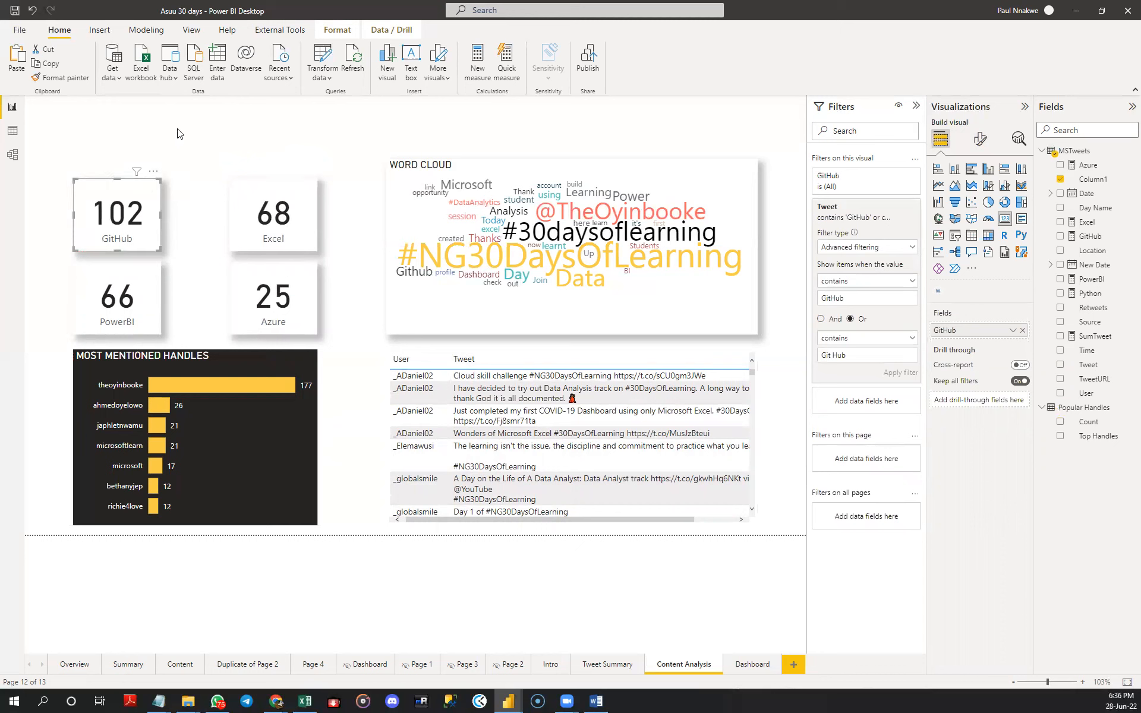
{"action": "left_click", "coordinate": [199, 173]}
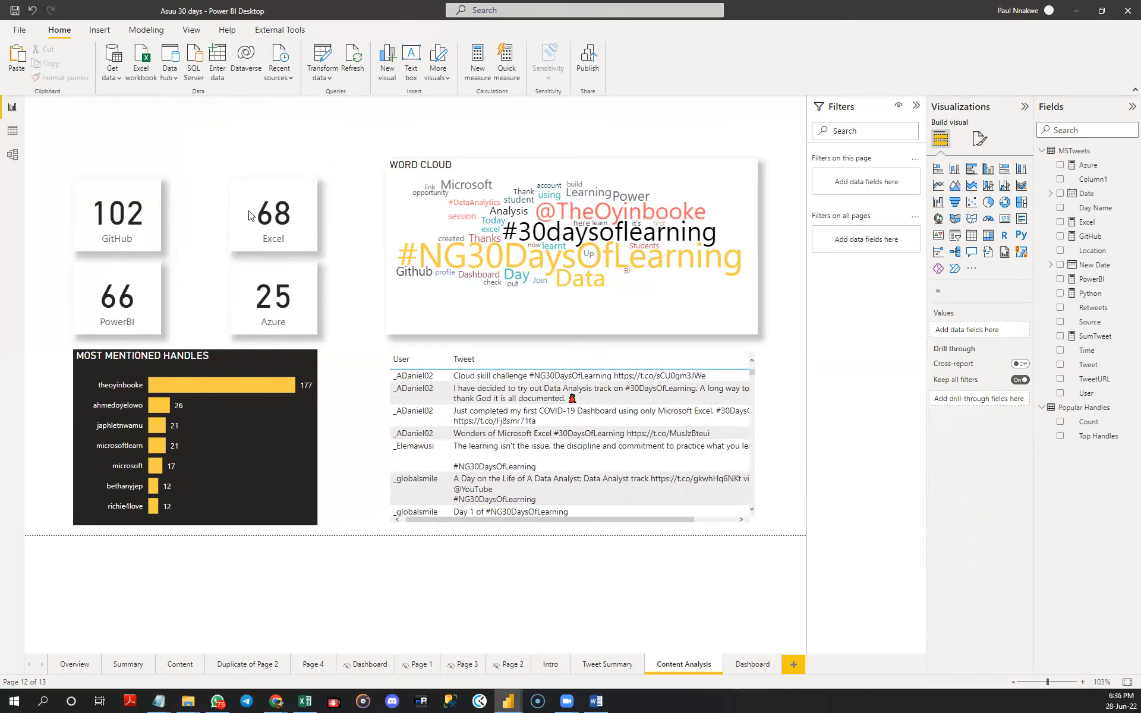
{"action": "left_click", "coordinate": [158, 220]}
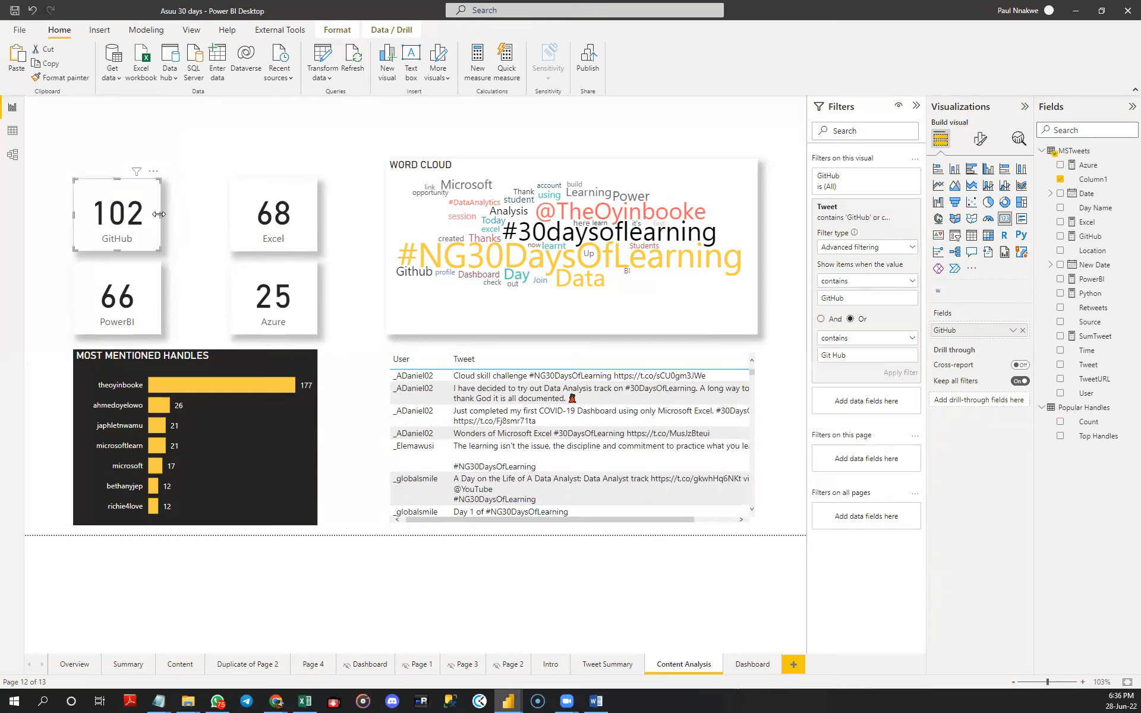
{"action": "mouse_move", "coordinate": [158, 214]}
{"action": "left_mouse_down"}
{"action": "mouse_move", "coordinate": [172, 219]}
{"action": "mouse_move", "coordinate": [150, 220]}
{"action": "mouse_move", "coordinate": [160, 217]}
{"action": "left_mouse_up"}
{"action": "left_click", "coordinate": [200, 159]}
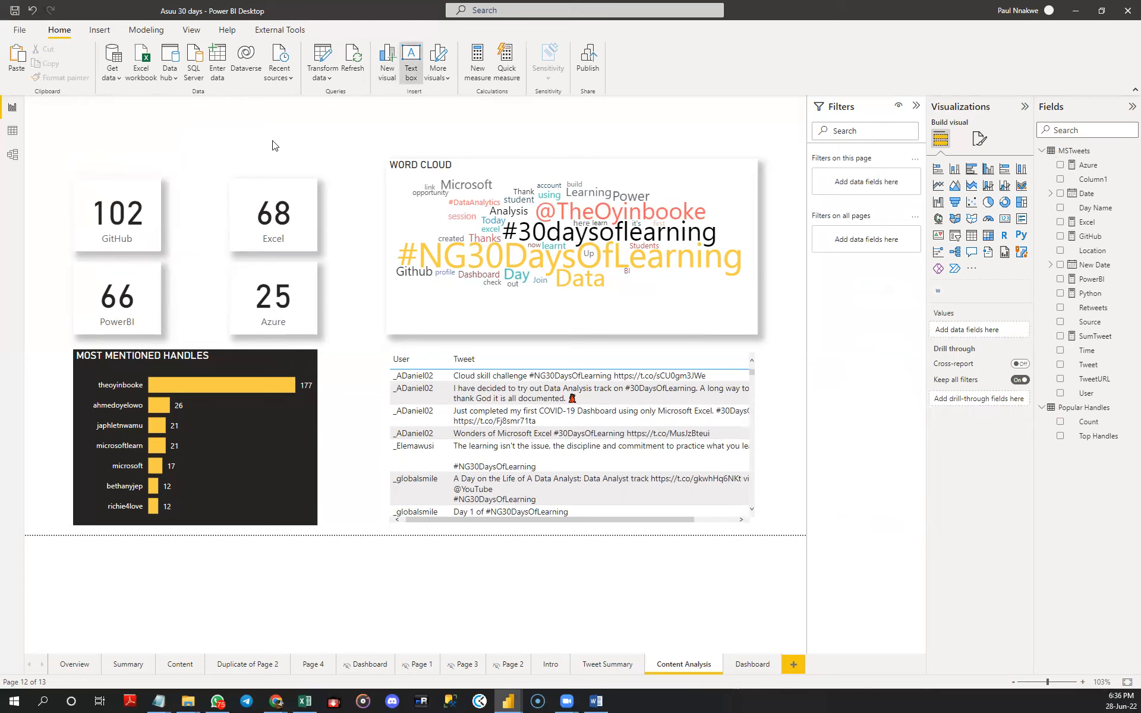
- Add a text box above the four tool cards reading TOOLS BY MENTIONS and make its text bold
{"action": "left_click_drag", "start_coordinate": [175, 338], "coordinate": [174, 184]}
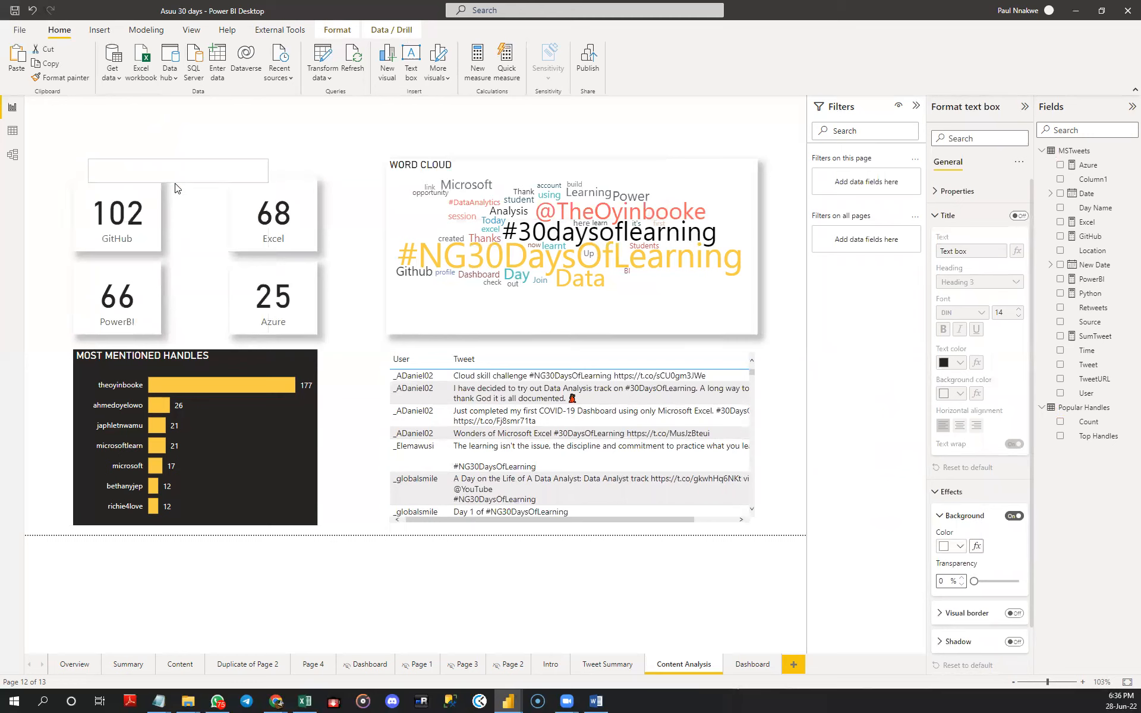
{"action": "left_click", "coordinate": [178, 169]}
{"action": "left_click_drag", "start_coordinate": [262, 157], "coordinate": [277, 149]}
{"action": "left_click", "coordinate": [219, 152]}
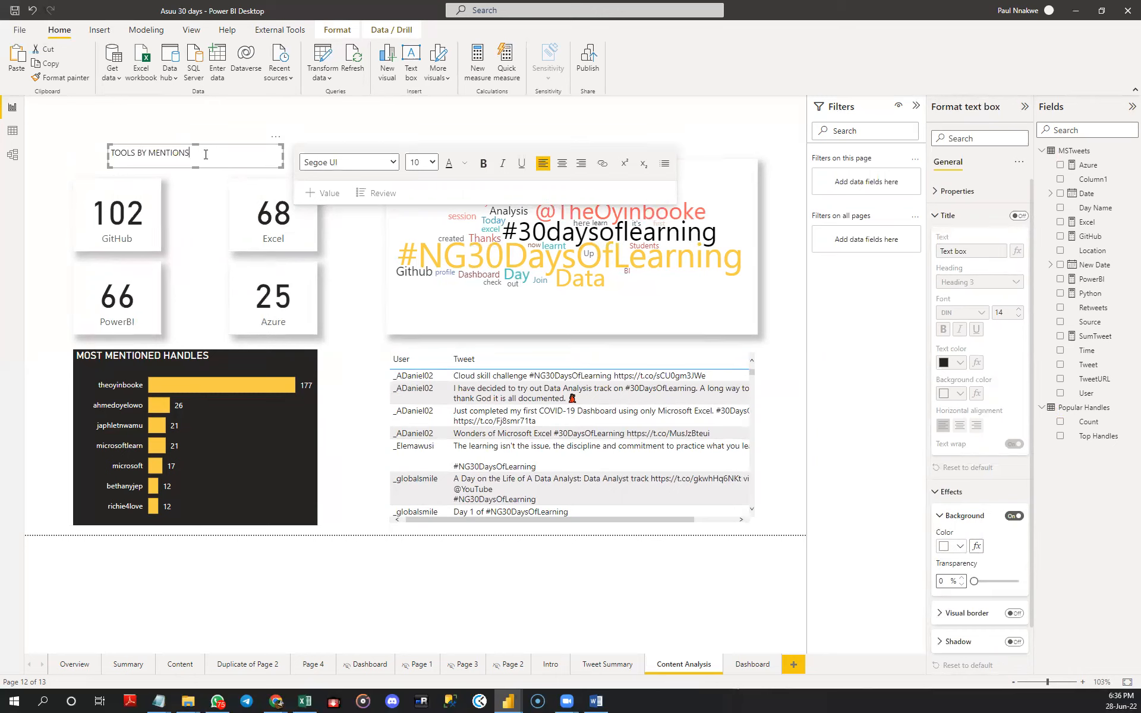
{"action": "triple_click", "coordinate": [205, 154]}
{"action": "left_click", "coordinate": [483, 163]}
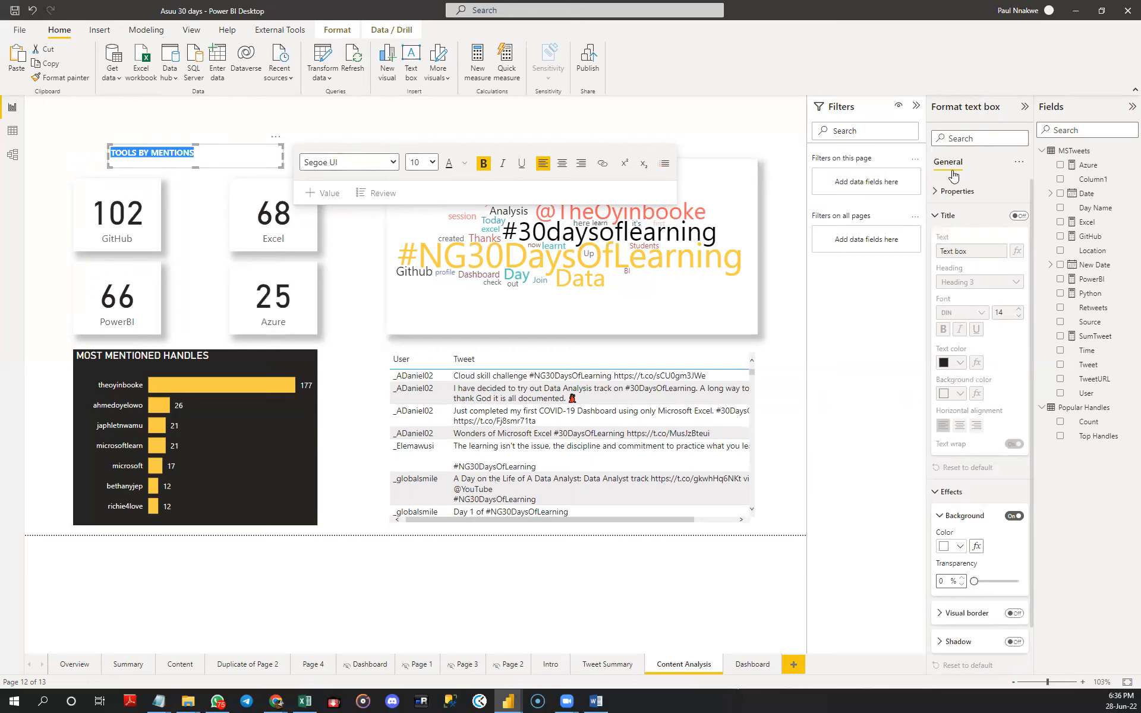
- Set the background color of the TOOLS BY MENTIONS text box to the recently used yellow
{"action": "left_click", "coordinate": [947, 216]}
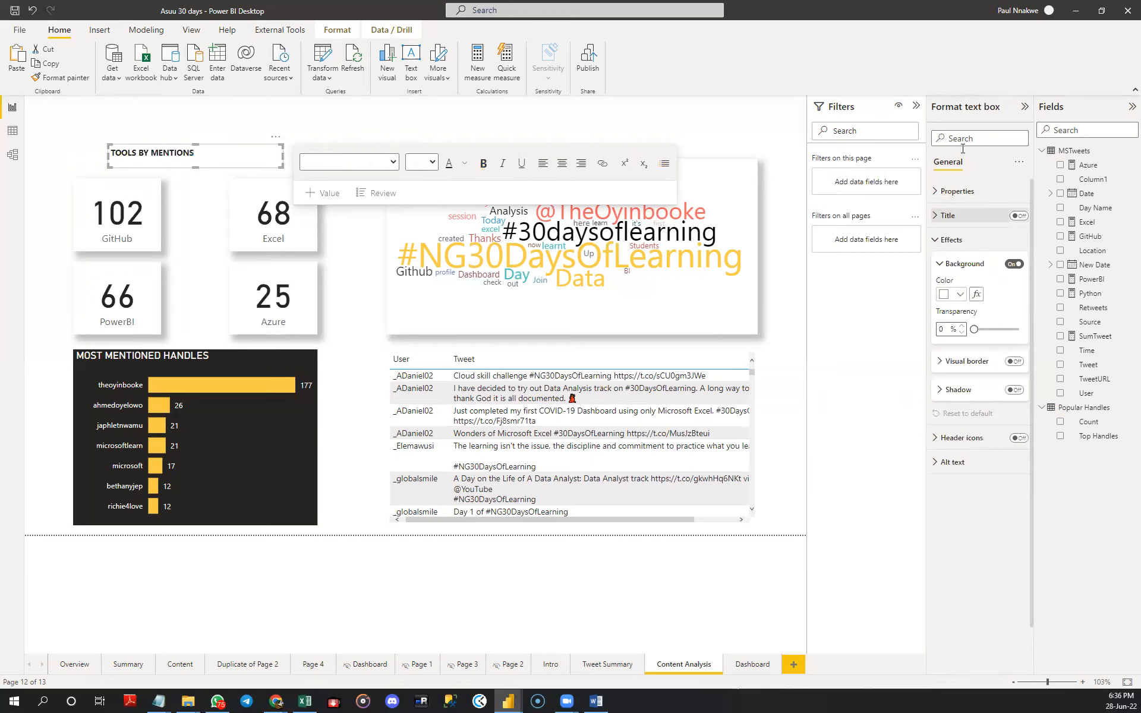
{"action": "left_click", "coordinate": [951, 240]}
{"action": "left_click", "coordinate": [950, 240]}
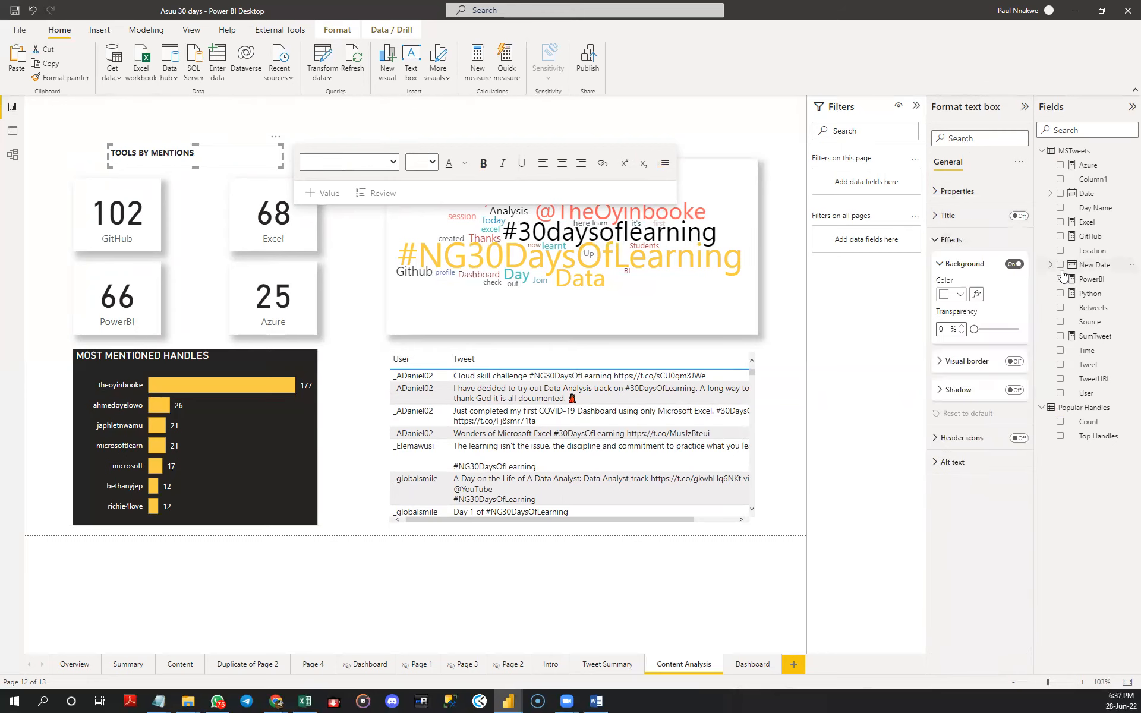
{"action": "left_click", "coordinate": [958, 294]}
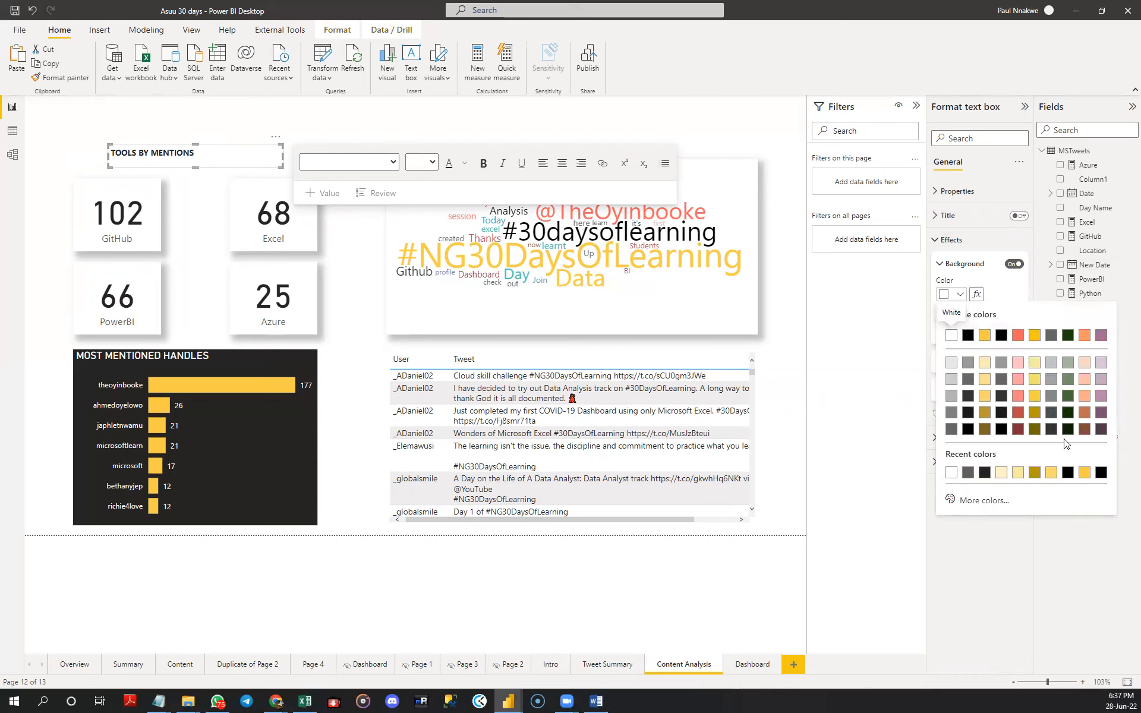
{"action": "left_click", "coordinate": [1084, 473]}
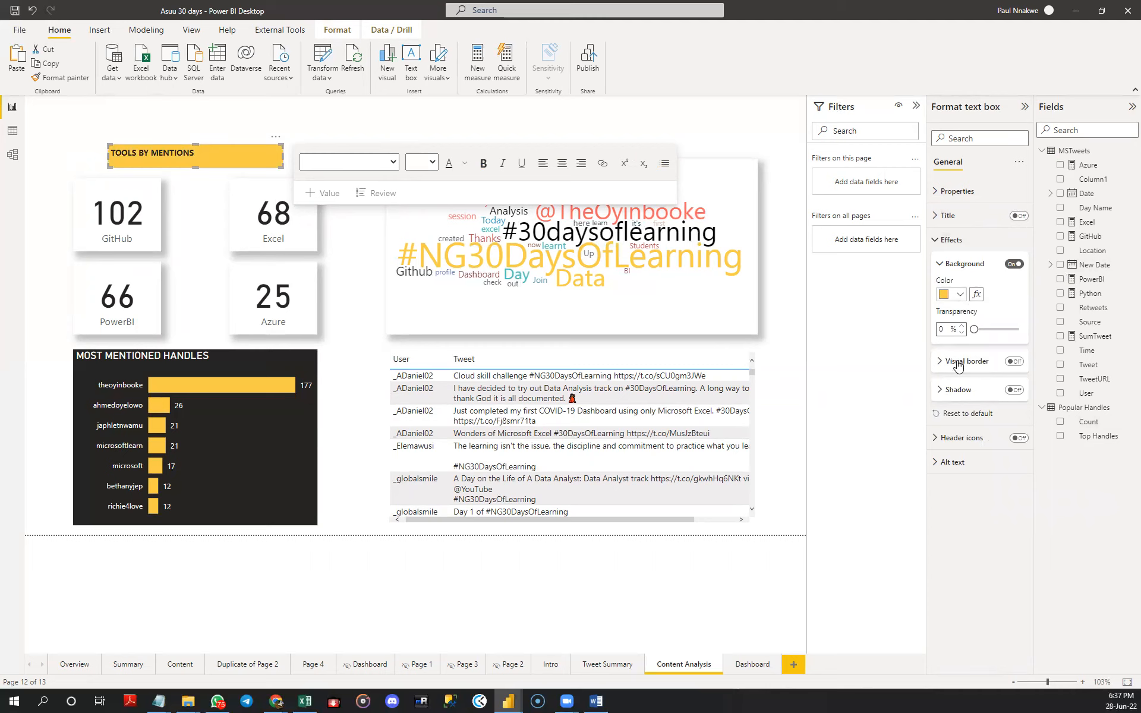
- Center the TOOLS BY MENTIONS text and set its font size to 14
{"action": "key", "text": "ctrl+a"}
{"action": "left_click", "coordinate": [565, 167]}
{"action": "left_click", "coordinate": [432, 162]}
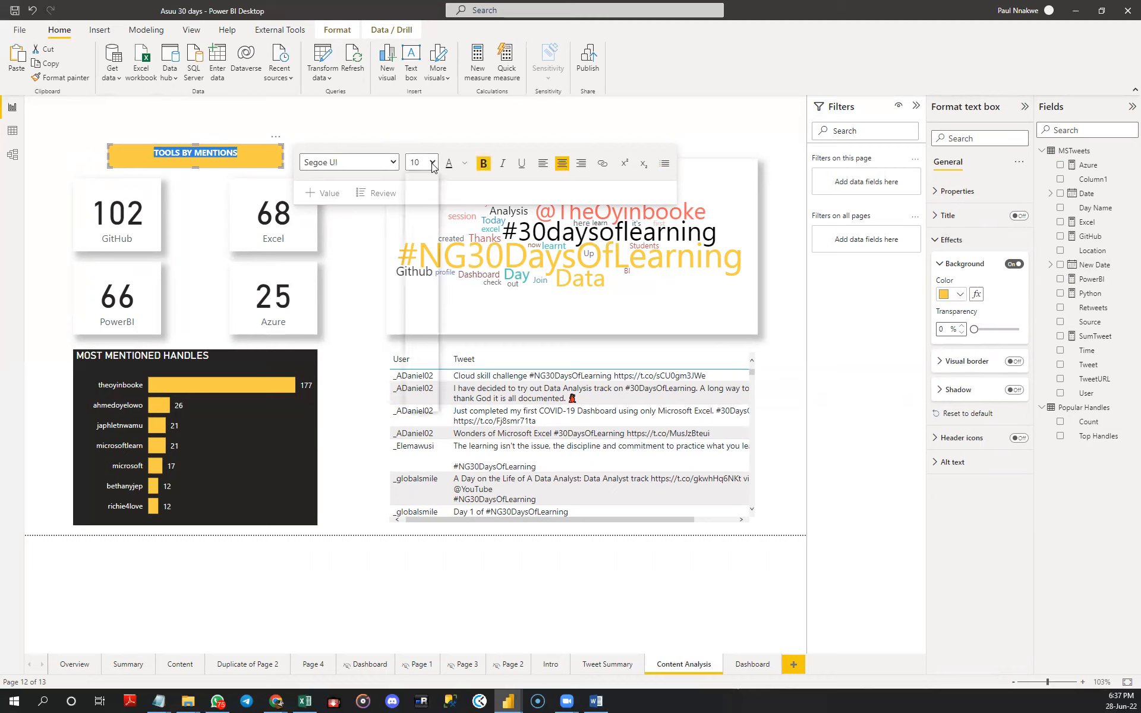
{"action": "left_click", "coordinate": [425, 252]}
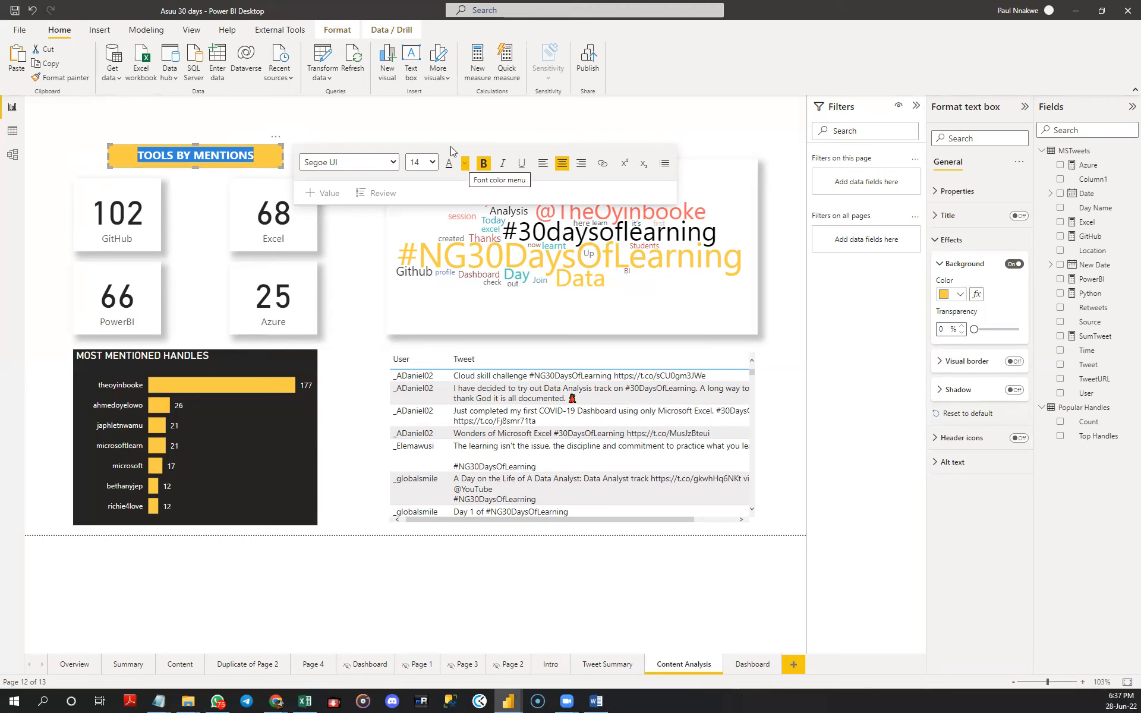
{"action": "left_click", "coordinate": [300, 130]}
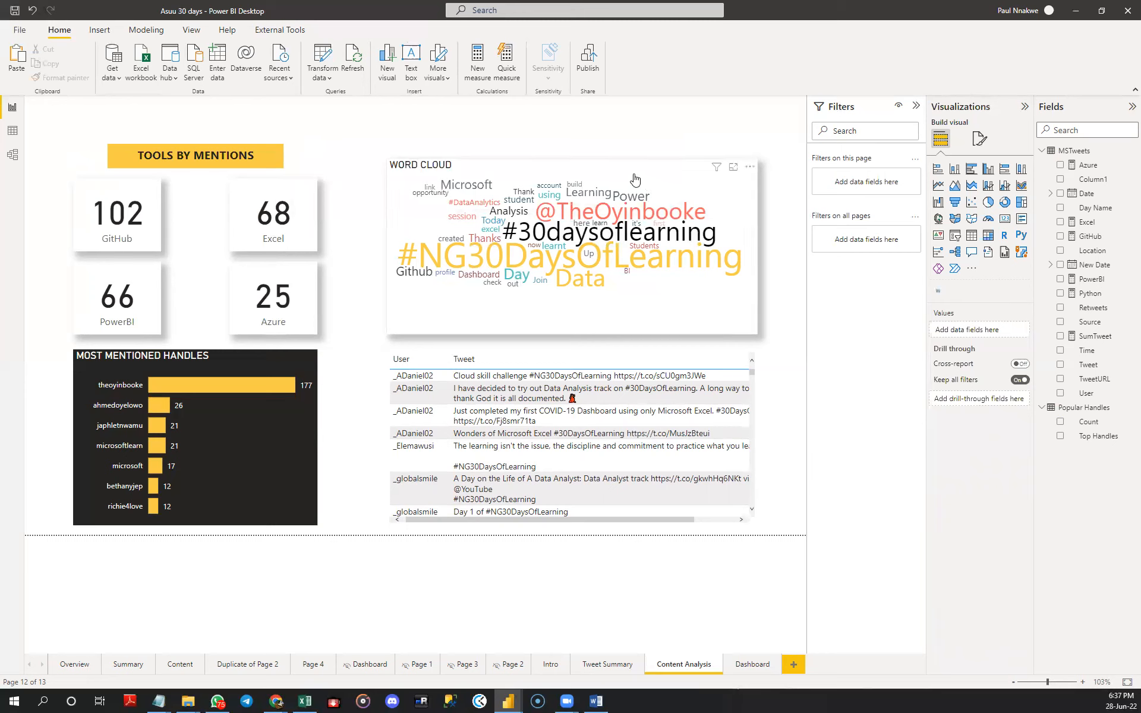
- Lower the word cloud's upper edge so it lines up with the tops of the GitHub and Excel cards
{"action": "left_click", "coordinate": [594, 172]}
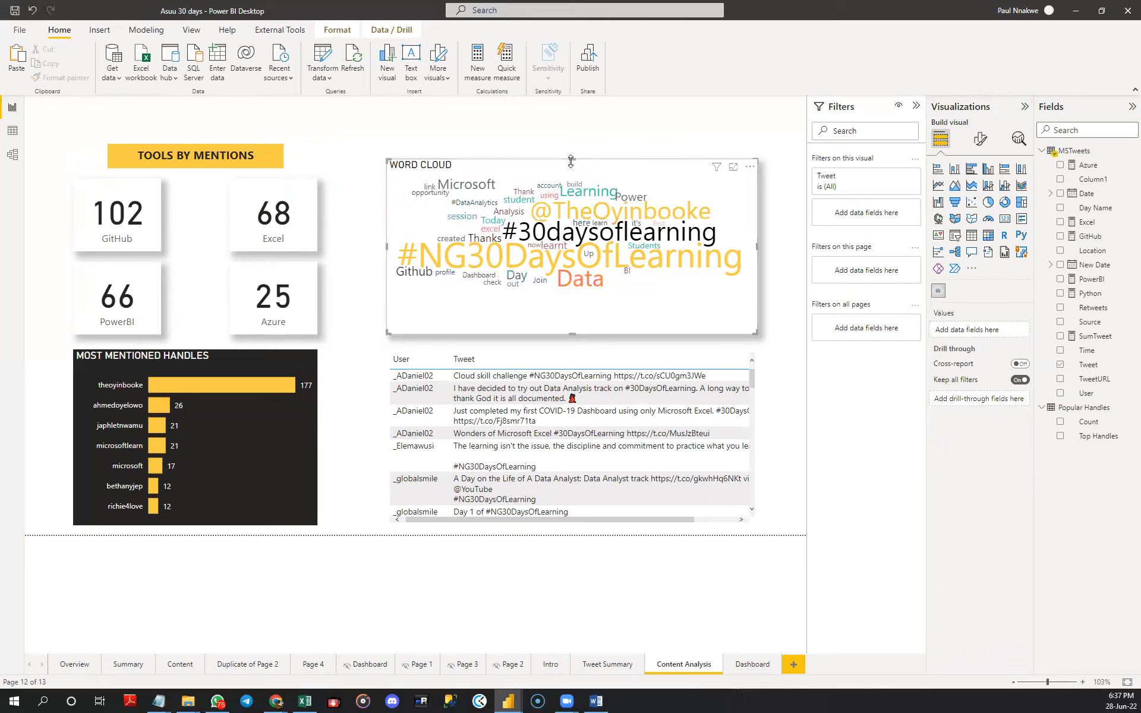
{"action": "left_click_drag", "start_coordinate": [572, 173], "coordinate": [570, 188]}
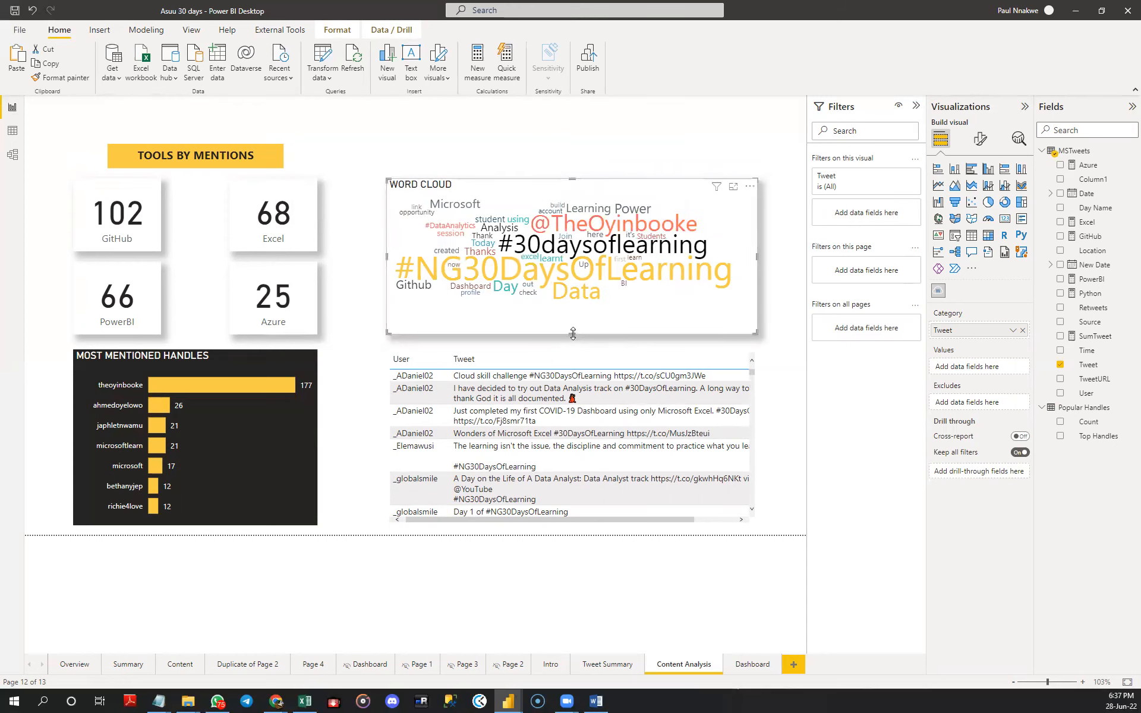
- Widen the tweets table toward the page's right edge and slightly widen its User column
{"action": "left_click", "coordinate": [713, 519]}
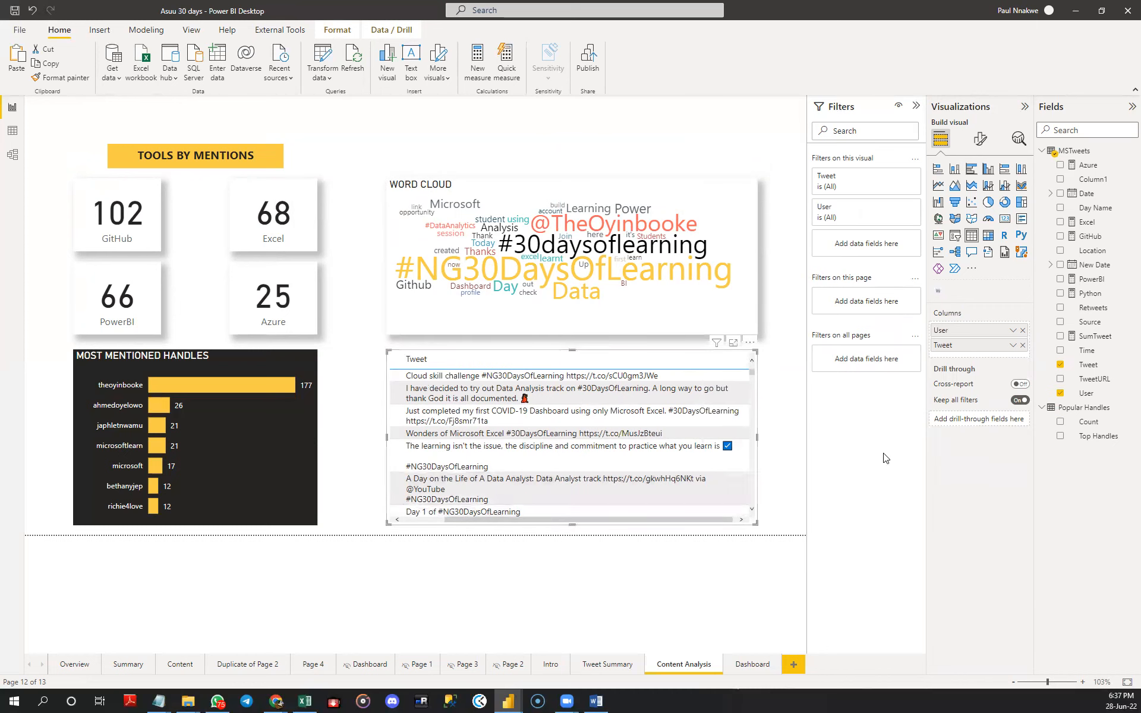
{"action": "left_click", "coordinate": [979, 139]}
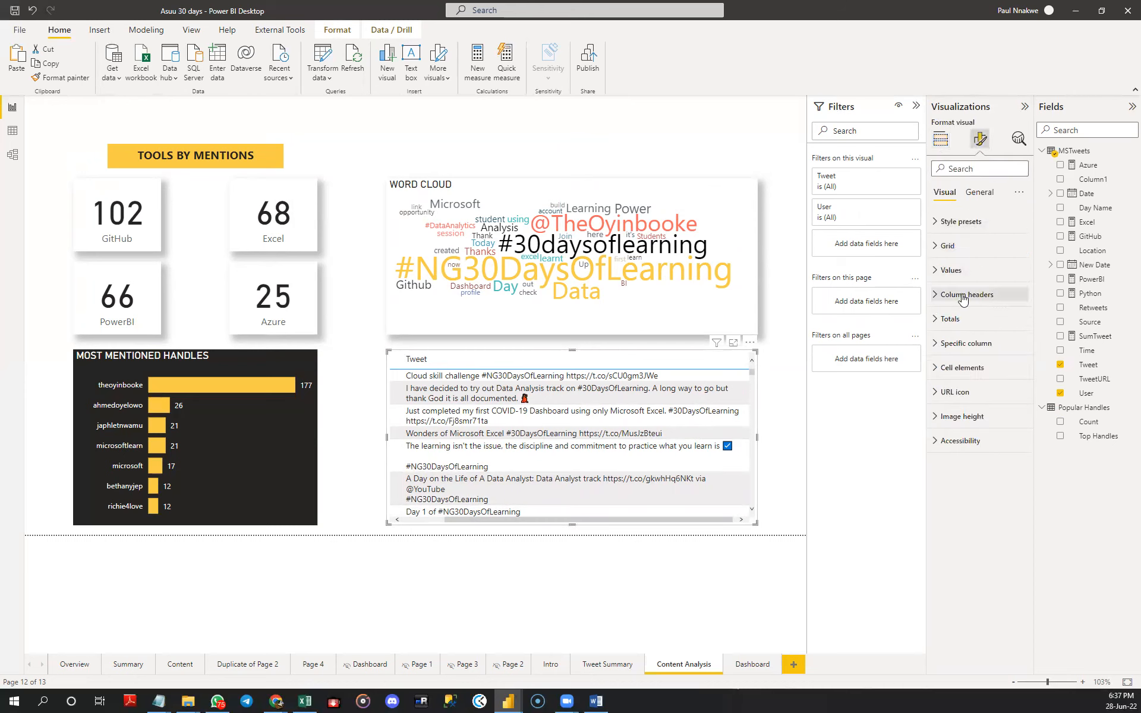
{"action": "left_click_drag", "start_coordinate": [570, 519], "coordinate": [508, 517]}
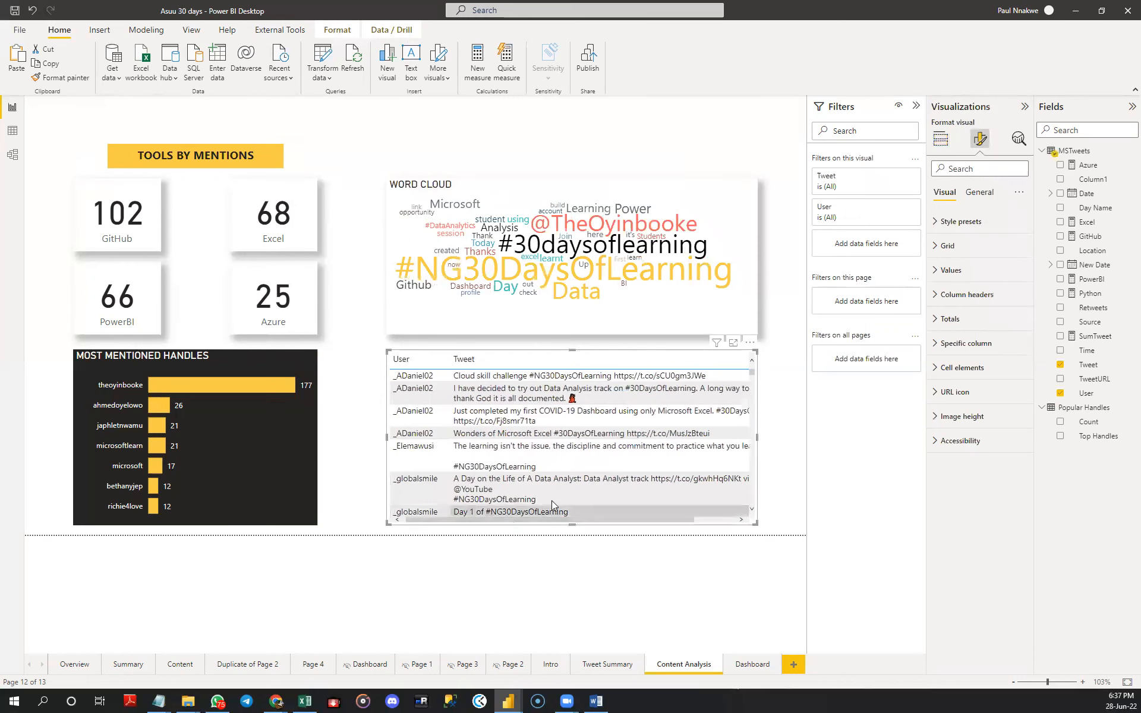
{"action": "left_click_drag", "start_coordinate": [758, 439], "coordinate": [797, 443]}
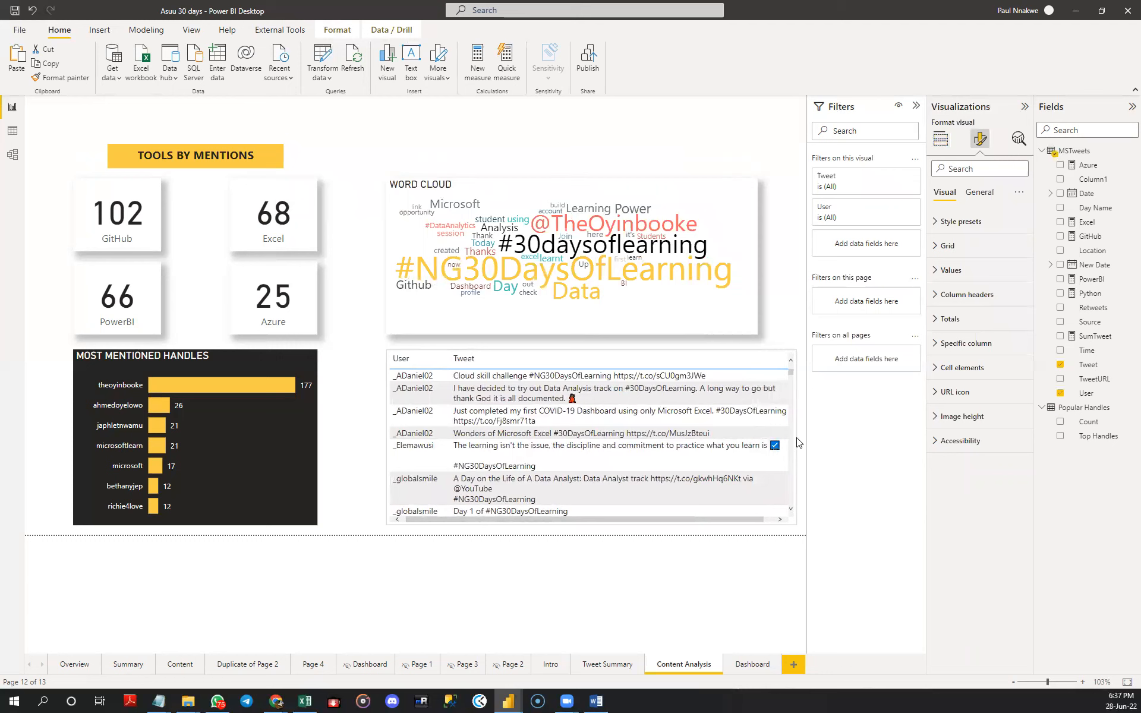
{"action": "left_click_drag", "start_coordinate": [797, 443], "coordinate": [791, 442]}
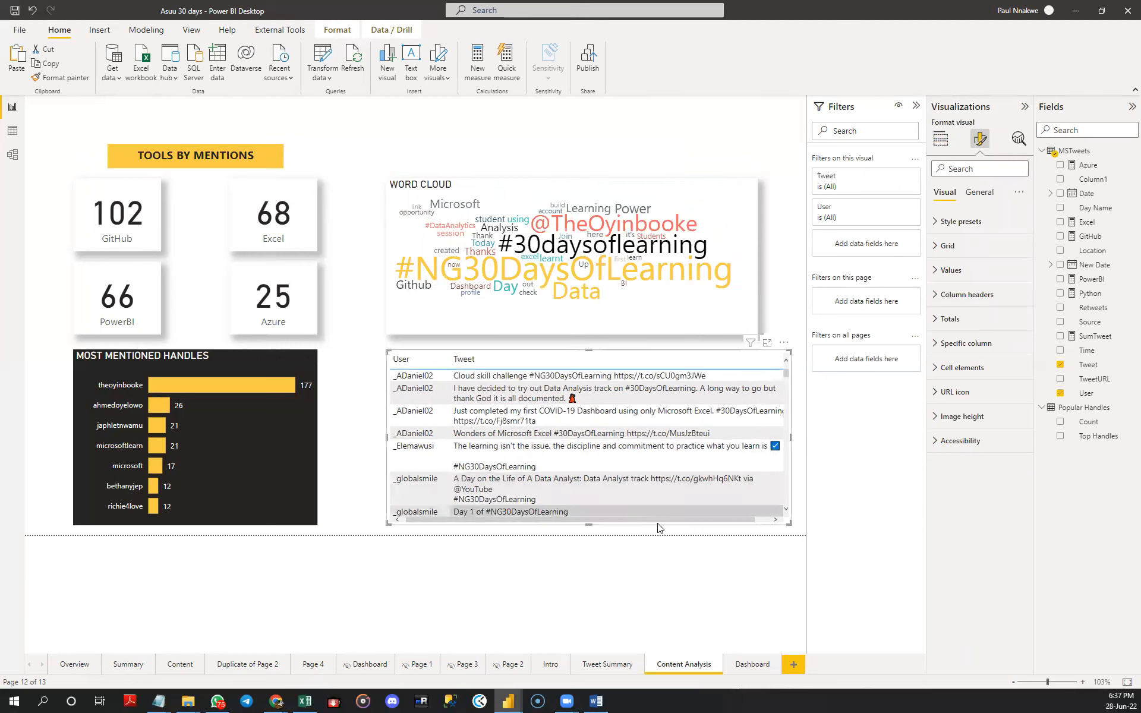
{"action": "left_click_drag", "start_coordinate": [661, 526], "coordinate": [732, 525]}
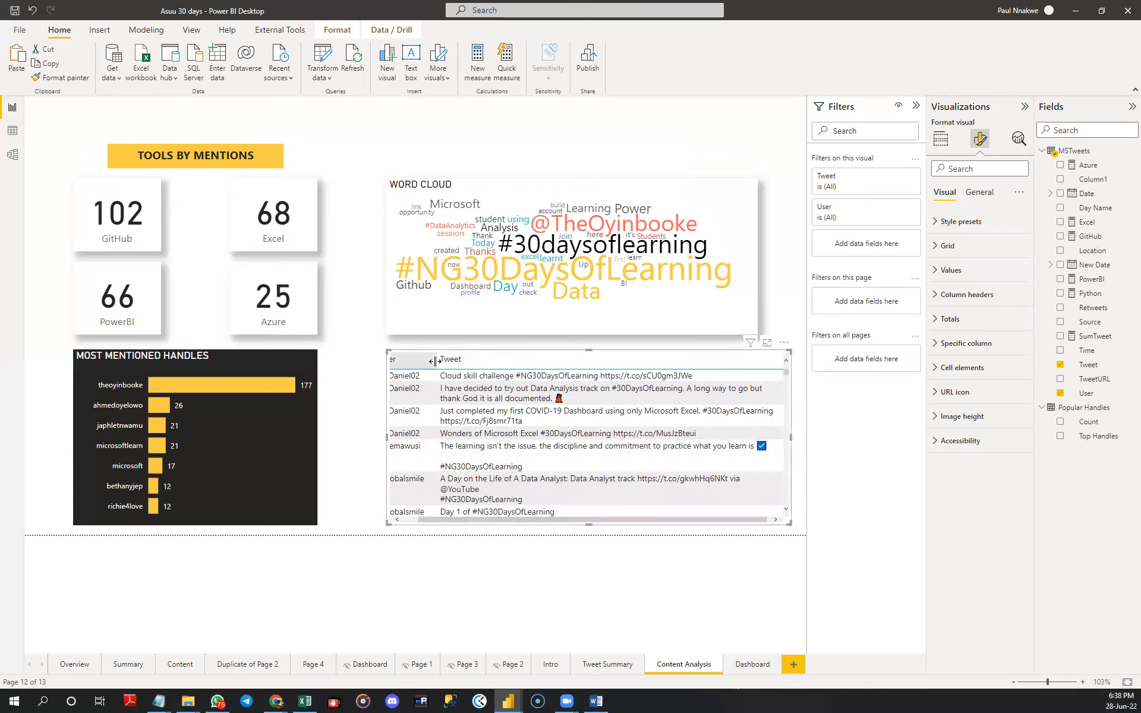
{"action": "left_click_drag", "start_coordinate": [432, 361], "coordinate": [440, 360]}
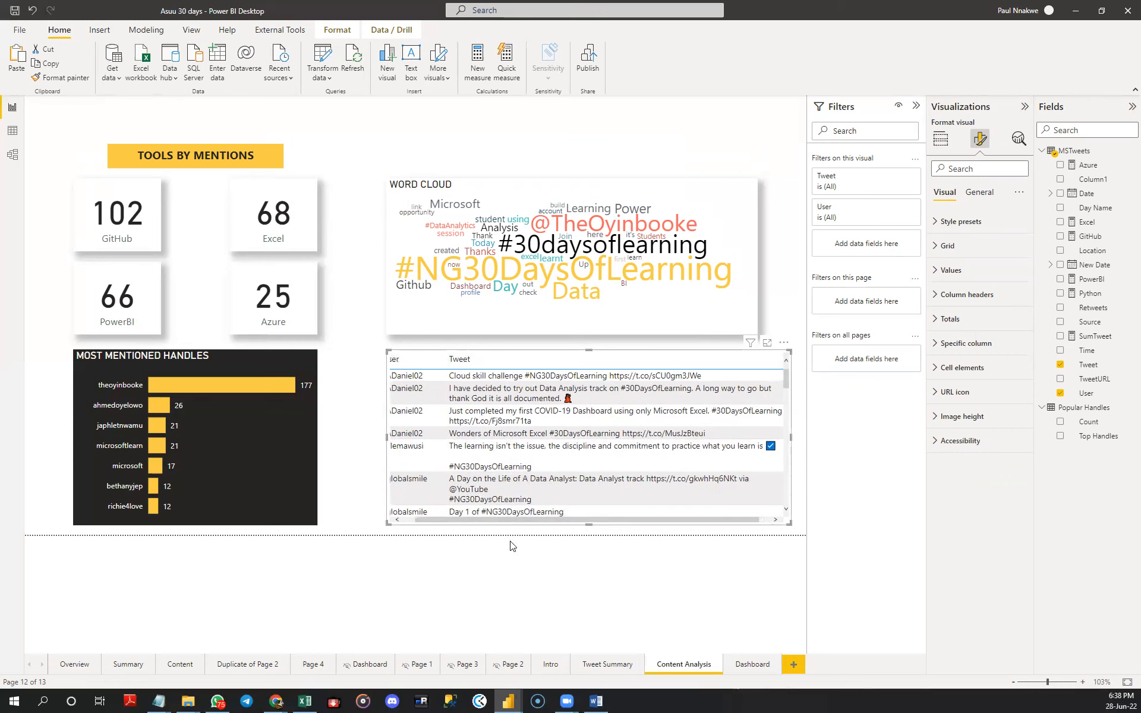
{"action": "left_click_drag", "start_coordinate": [509, 522], "coordinate": [475, 523]}
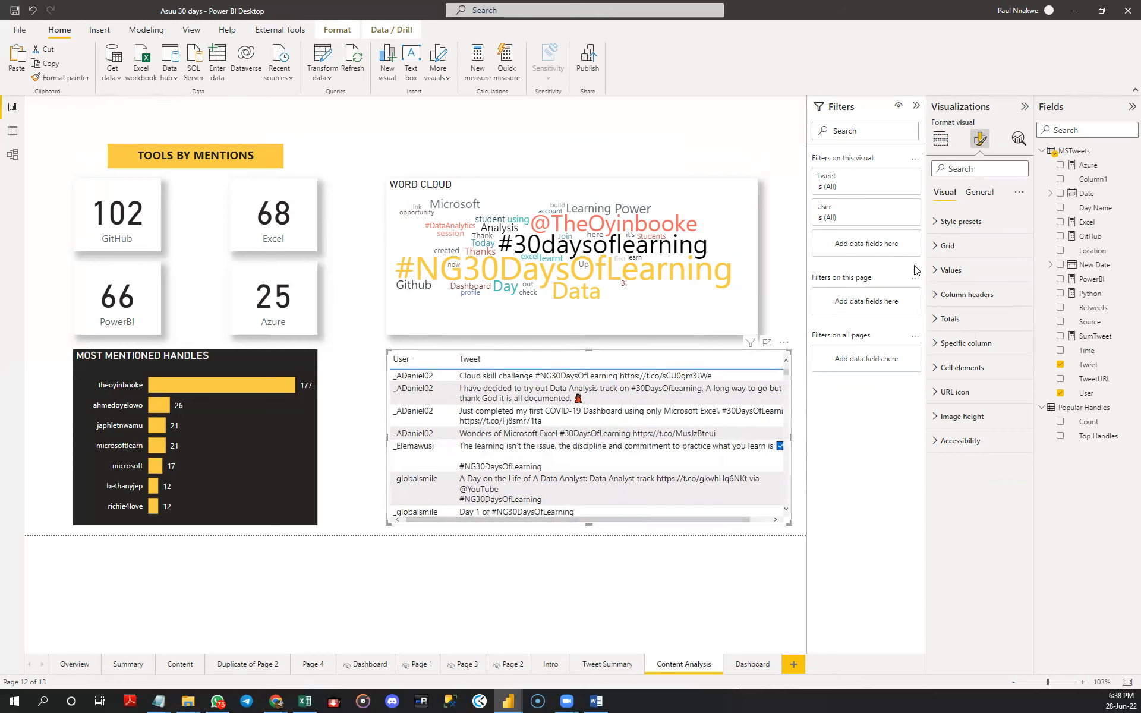
- Make the column header text of the tweets table bold
{"action": "left_click", "coordinate": [979, 192]}
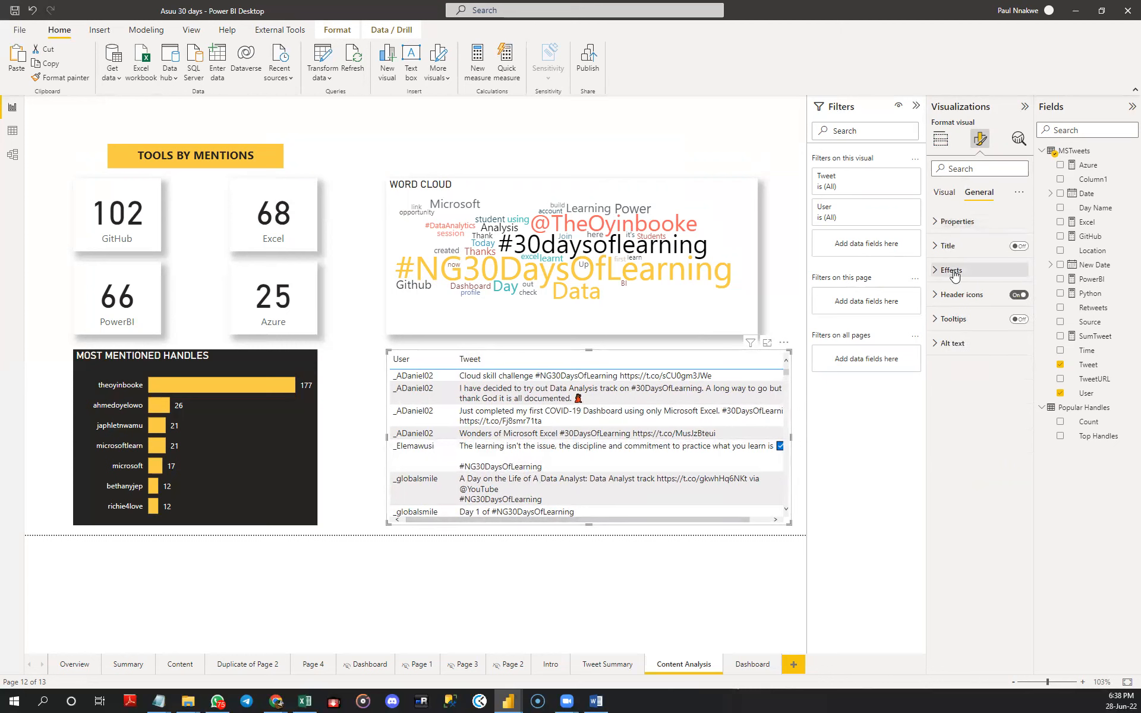
{"action": "left_click", "coordinate": [947, 193]}
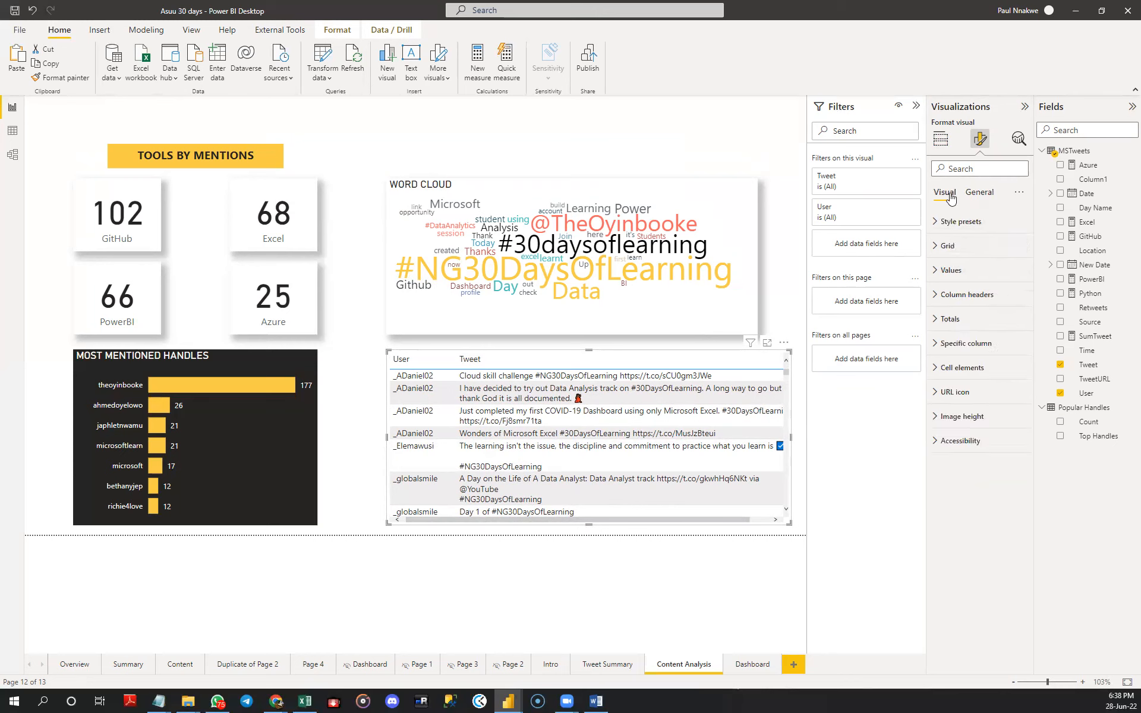
{"action": "left_click", "coordinate": [953, 296]}
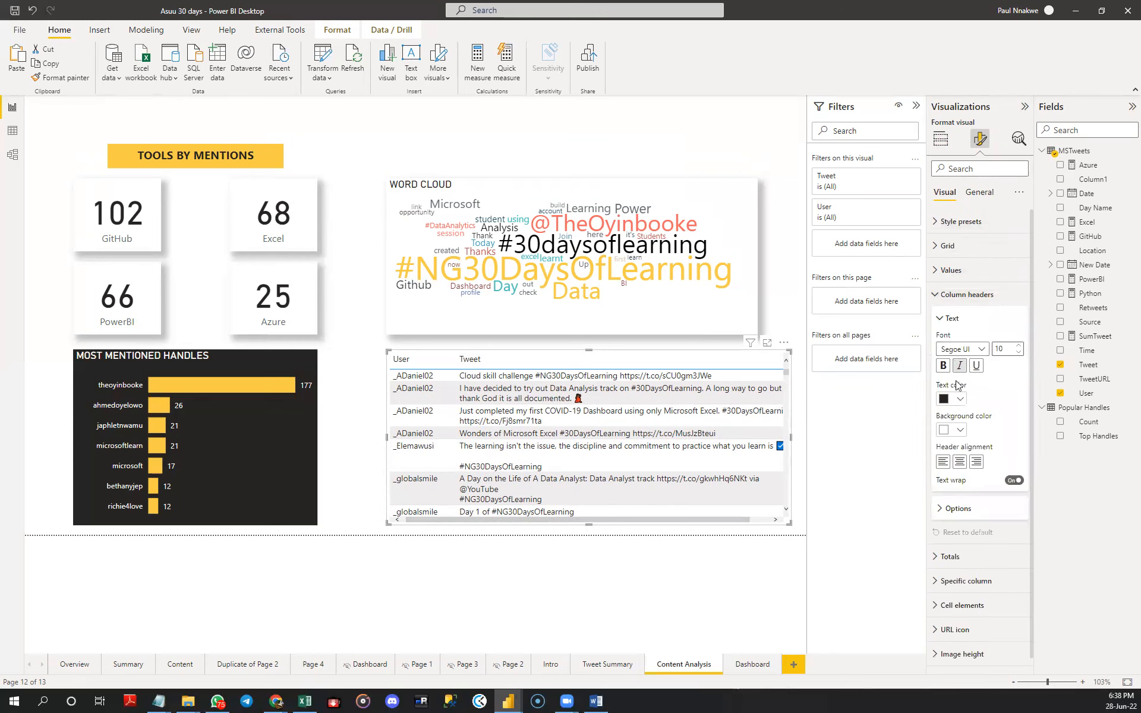
{"action": "left_click", "coordinate": [943, 366]}
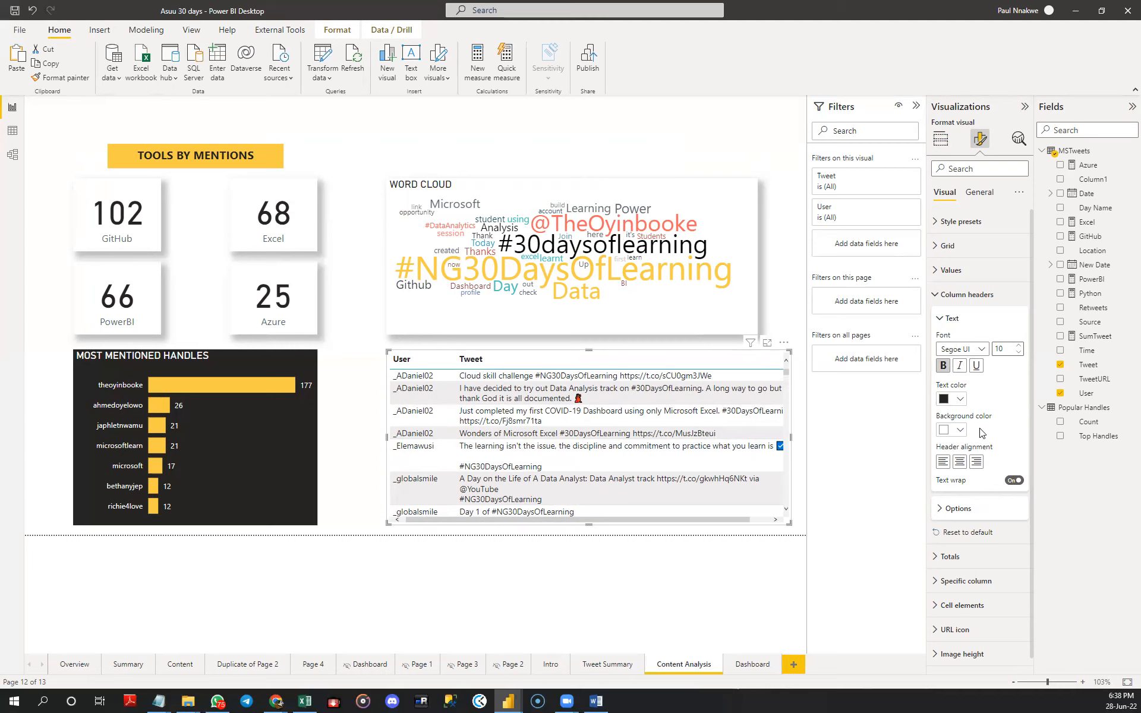
{"action": "left_click", "coordinate": [940, 320]}
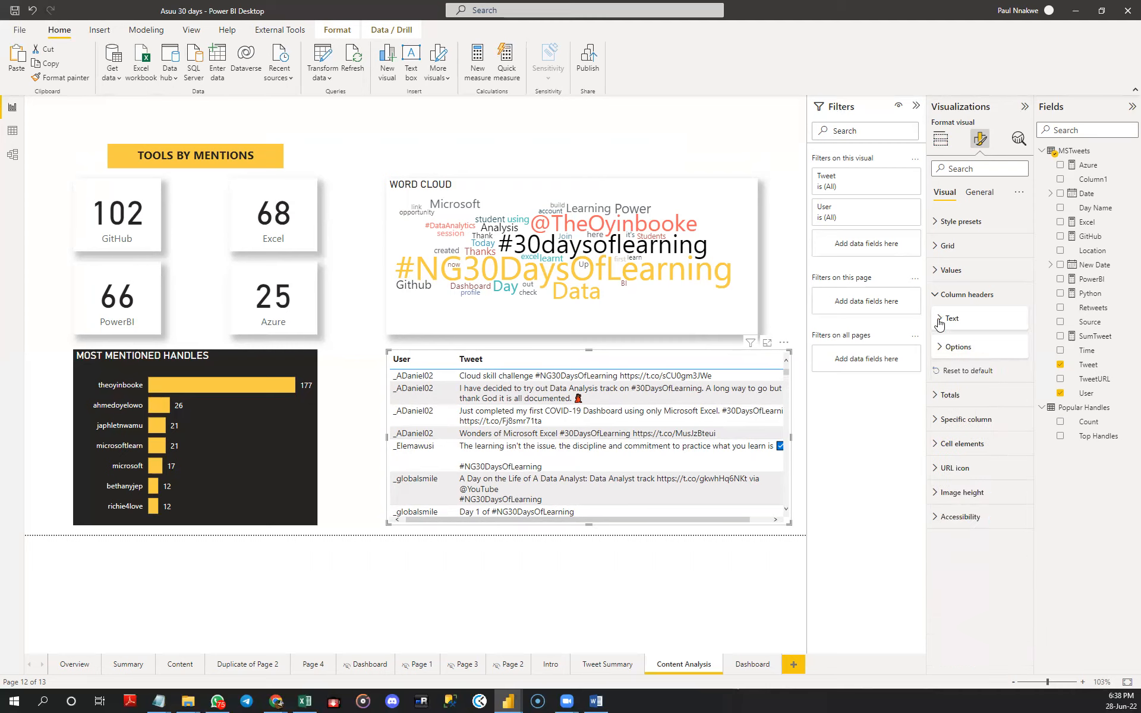
- Widen the word cloud so its right edge matches the tweets table below it
{"action": "left_click", "coordinate": [752, 243]}
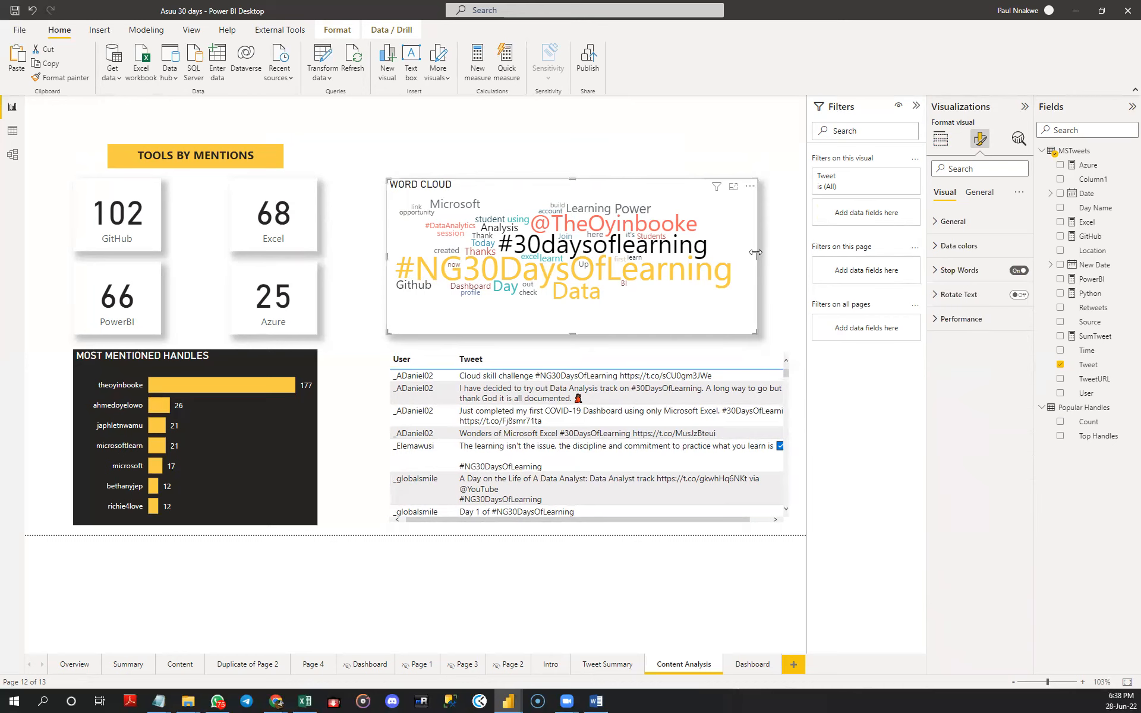
{"action": "left_click_drag", "start_coordinate": [757, 254], "coordinate": [786, 252]}
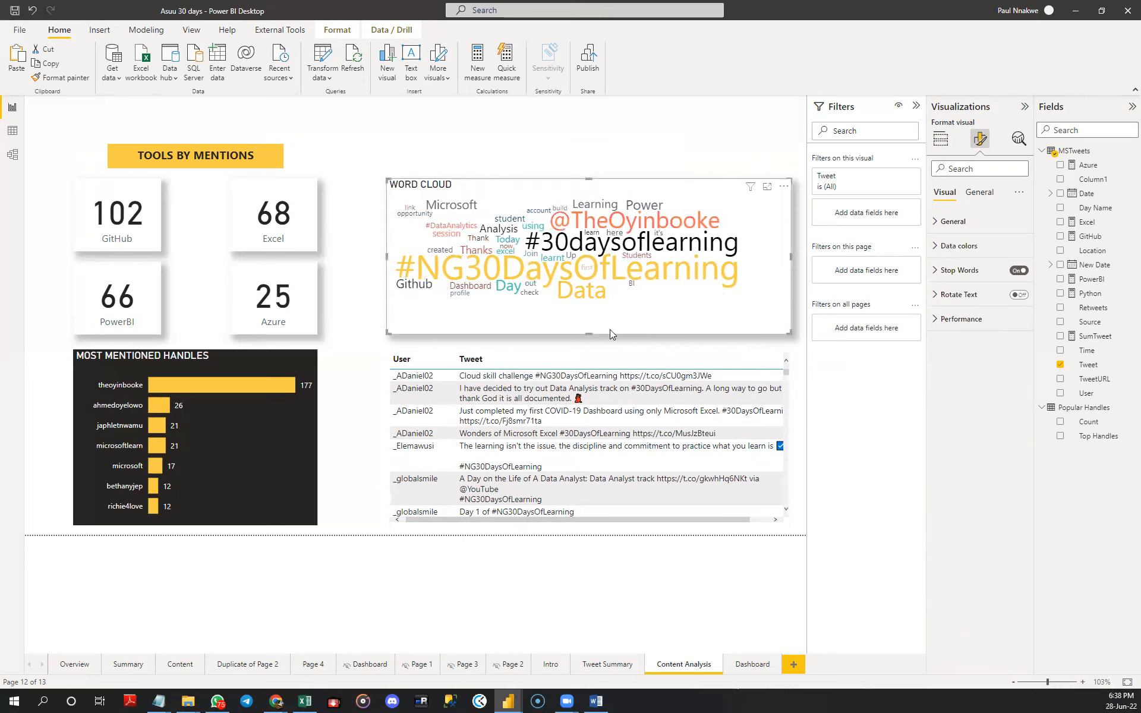
- Turn on the shadow effect for the tweets table
{"action": "left_click", "coordinate": [789, 505]}
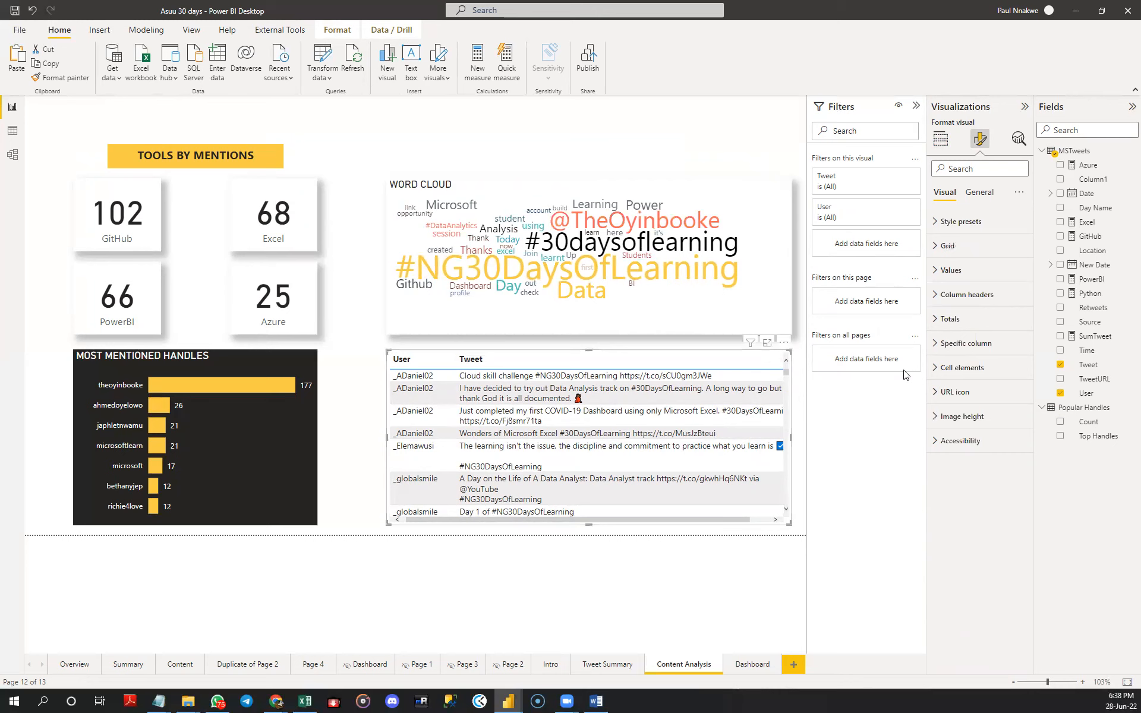
{"action": "left_click", "coordinate": [979, 192]}
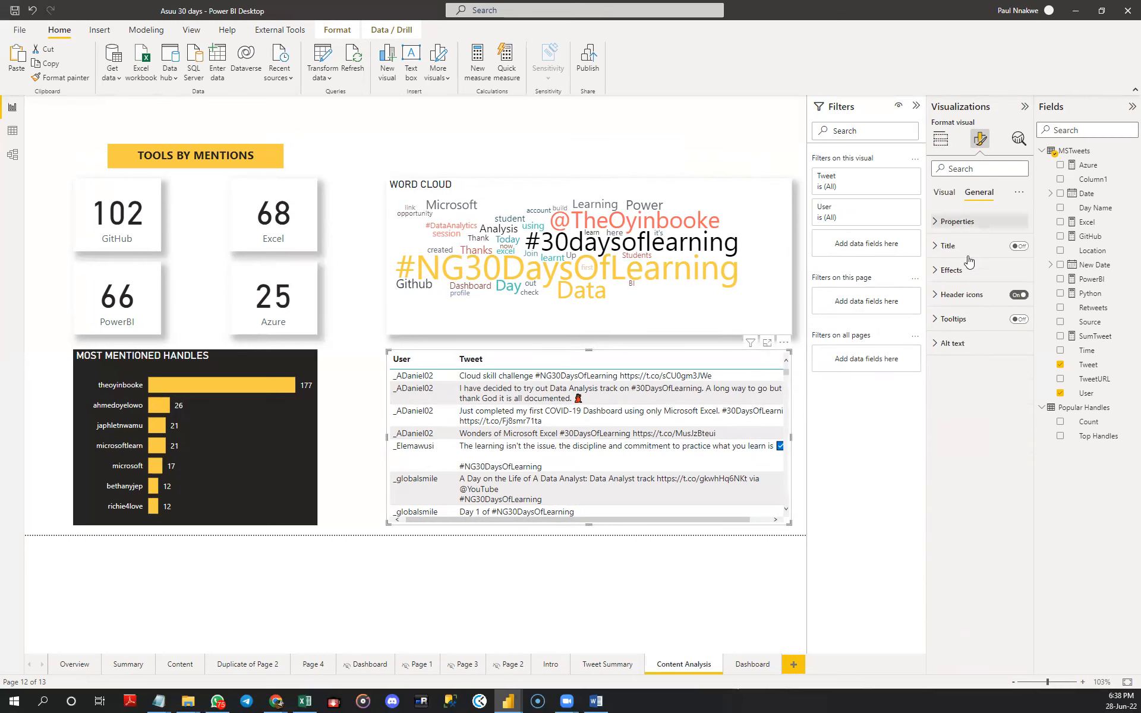
{"action": "left_click", "coordinate": [961, 272]}
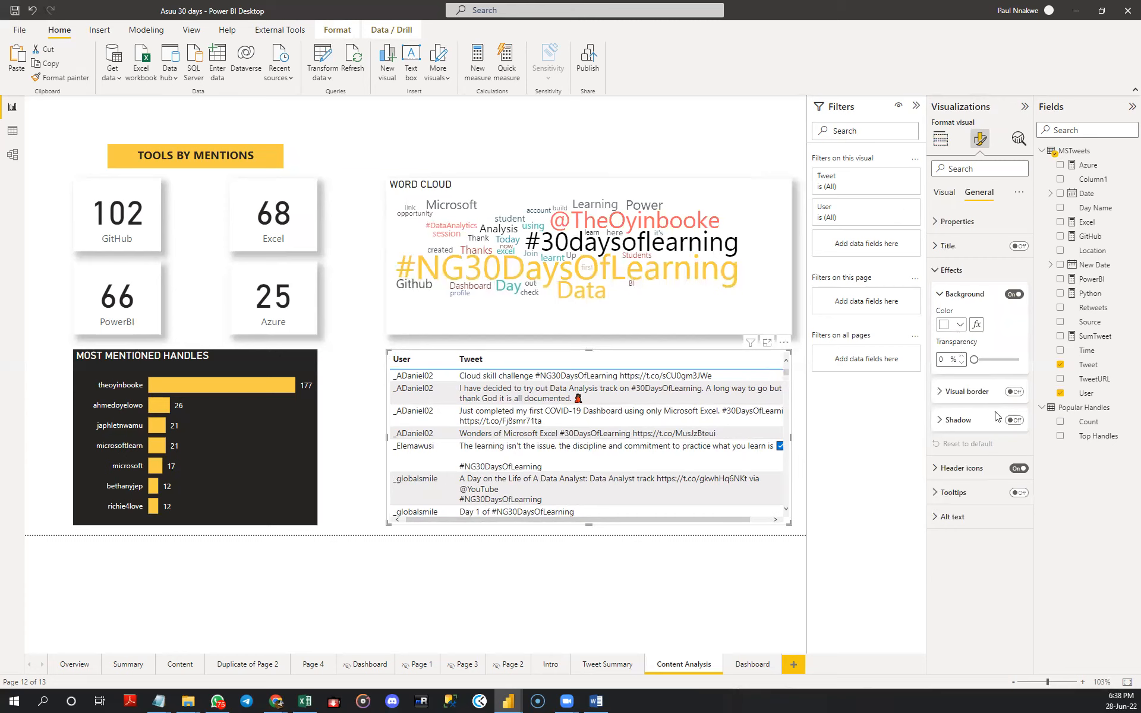
{"action": "left_click", "coordinate": [1014, 422]}
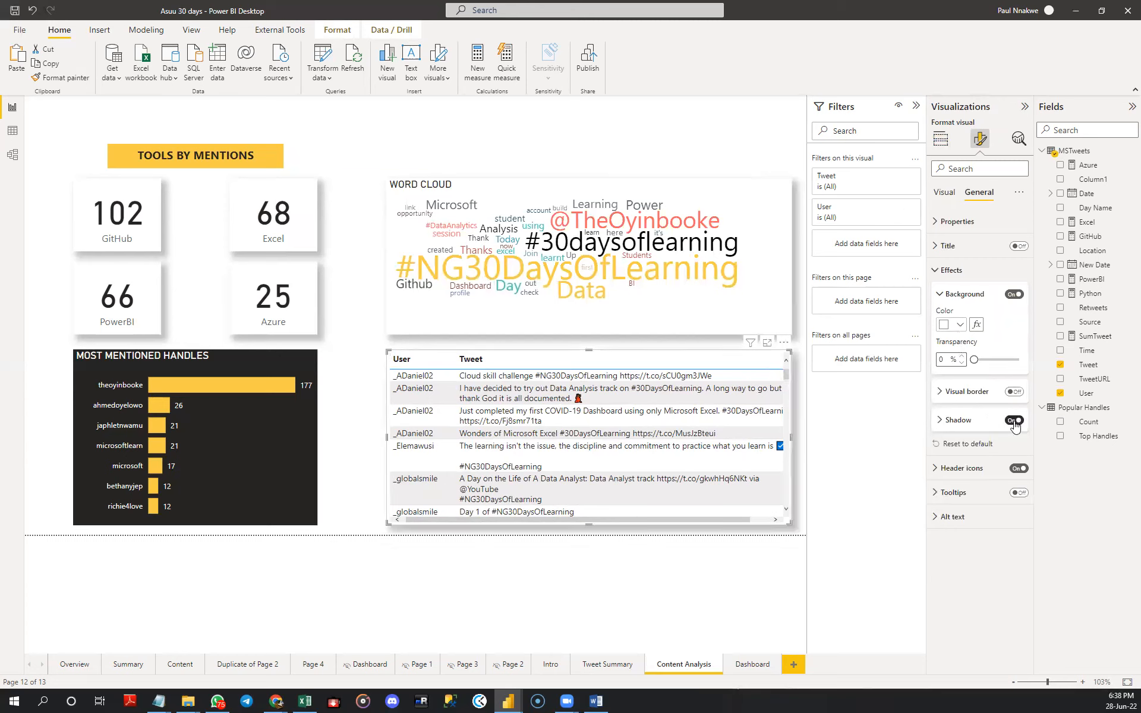
{"action": "left_click", "coordinate": [356, 313]}
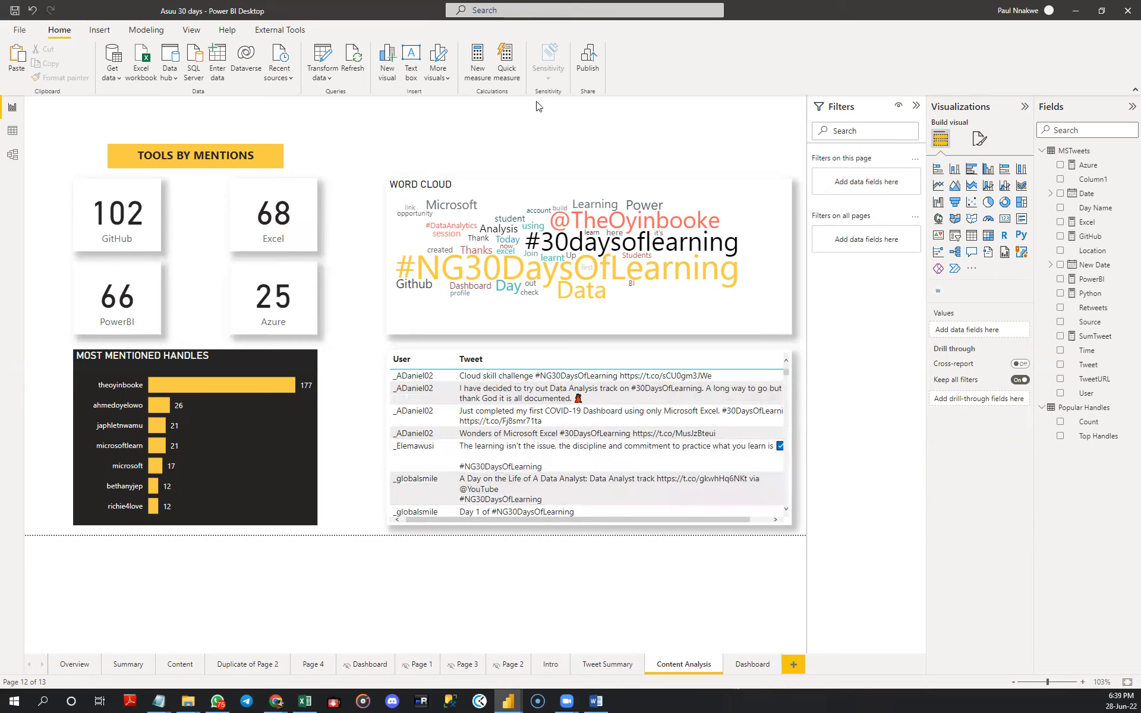
- Turn off the built-in title of the word cloud visual
{"action": "left_click", "coordinate": [465, 188]}
{"action": "left_click", "coordinate": [982, 139]}
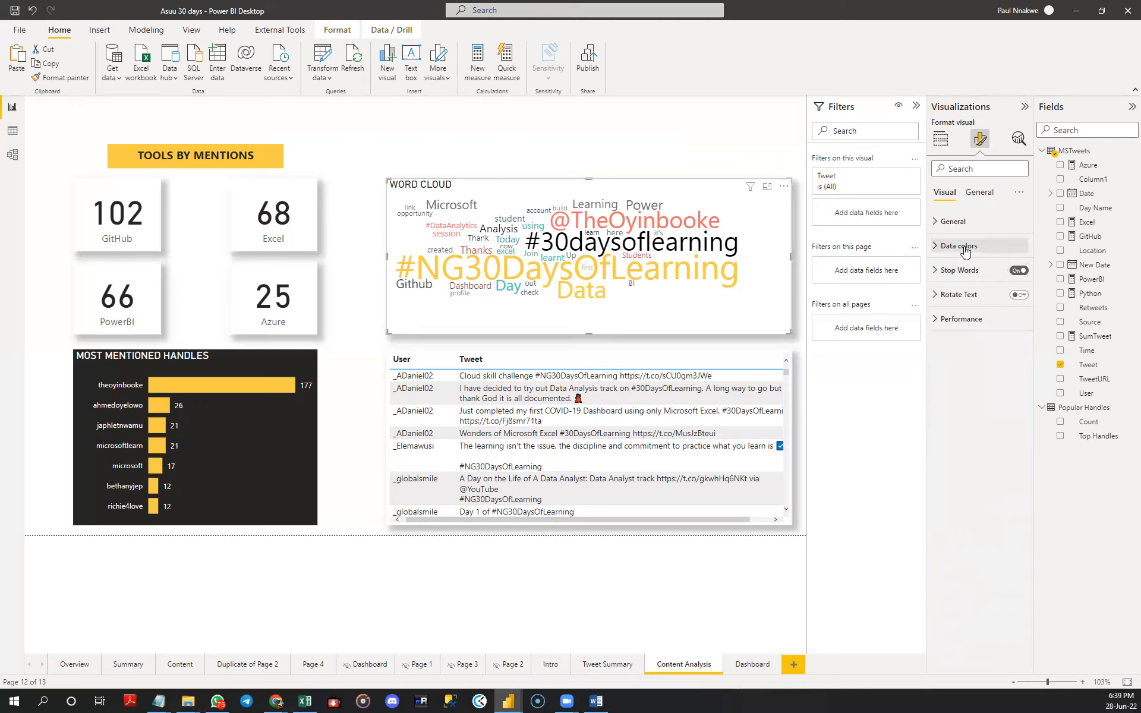
{"action": "left_click", "coordinate": [978, 192]}
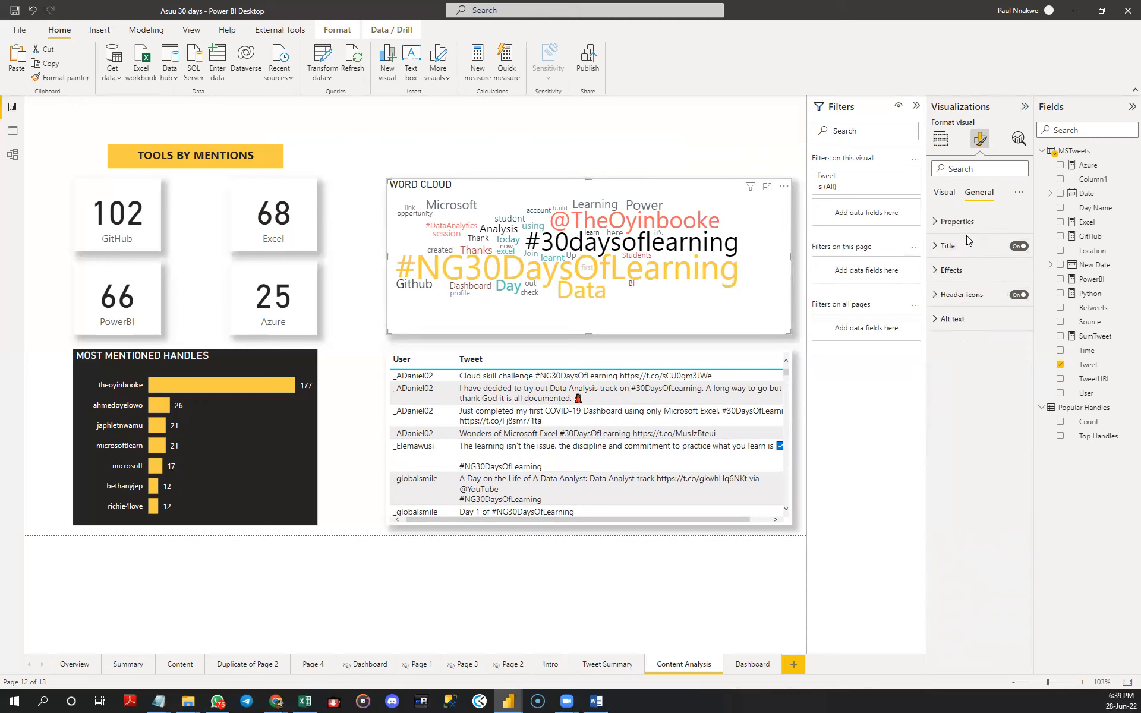
{"action": "left_click", "coordinate": [952, 270]}
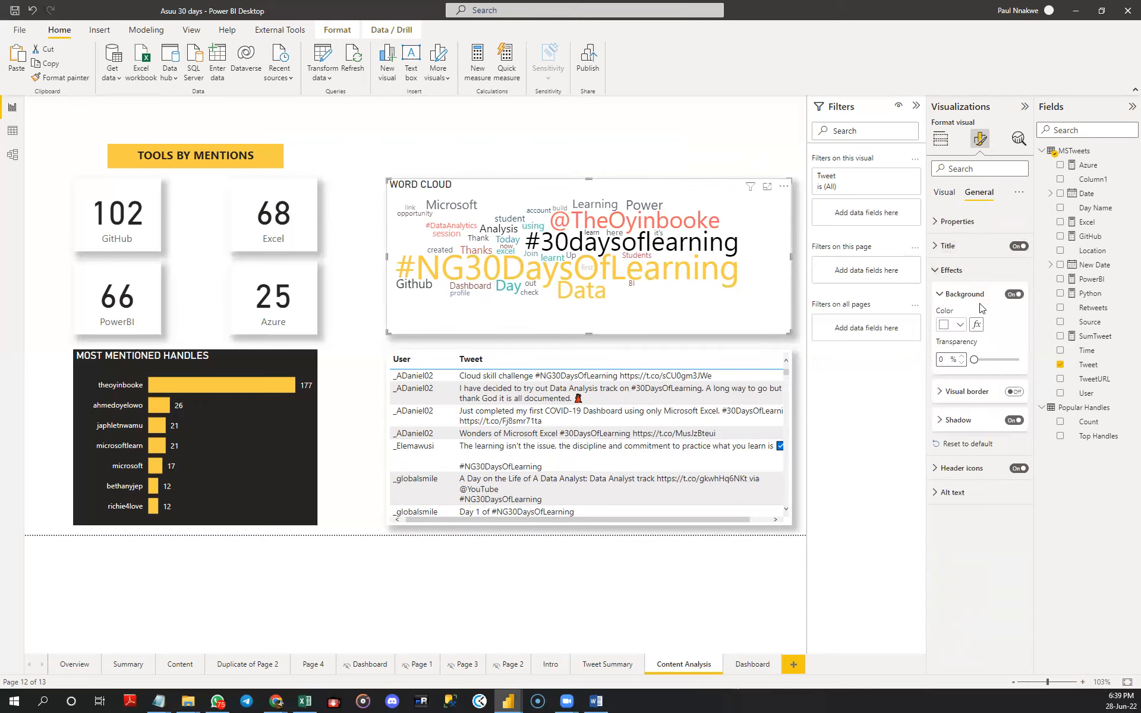
{"action": "left_click", "coordinate": [951, 270]}
{"action": "left_click", "coordinate": [951, 246]}
{"action": "left_click", "coordinate": [1018, 246]}
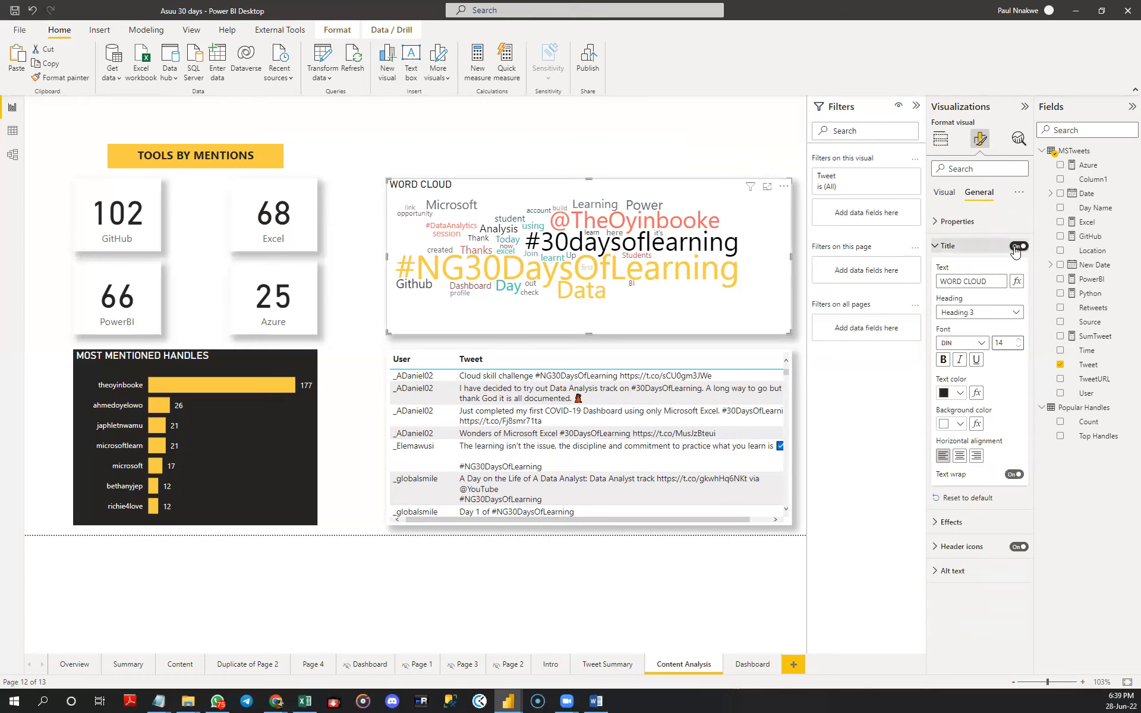
{"action": "left_click", "coordinate": [942, 248]}
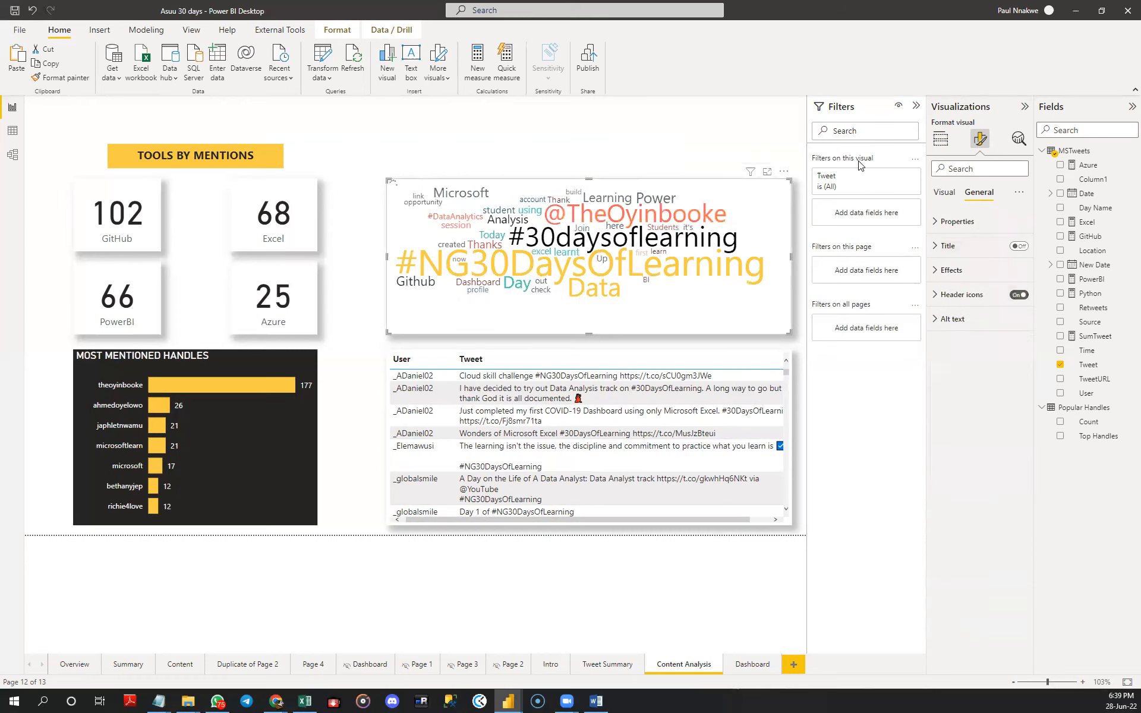
- Duplicate the TOOLS BY MENTIONS text box and place the copy above the word cloud, level with the original
{"action": "left_click", "coordinate": [277, 158]}
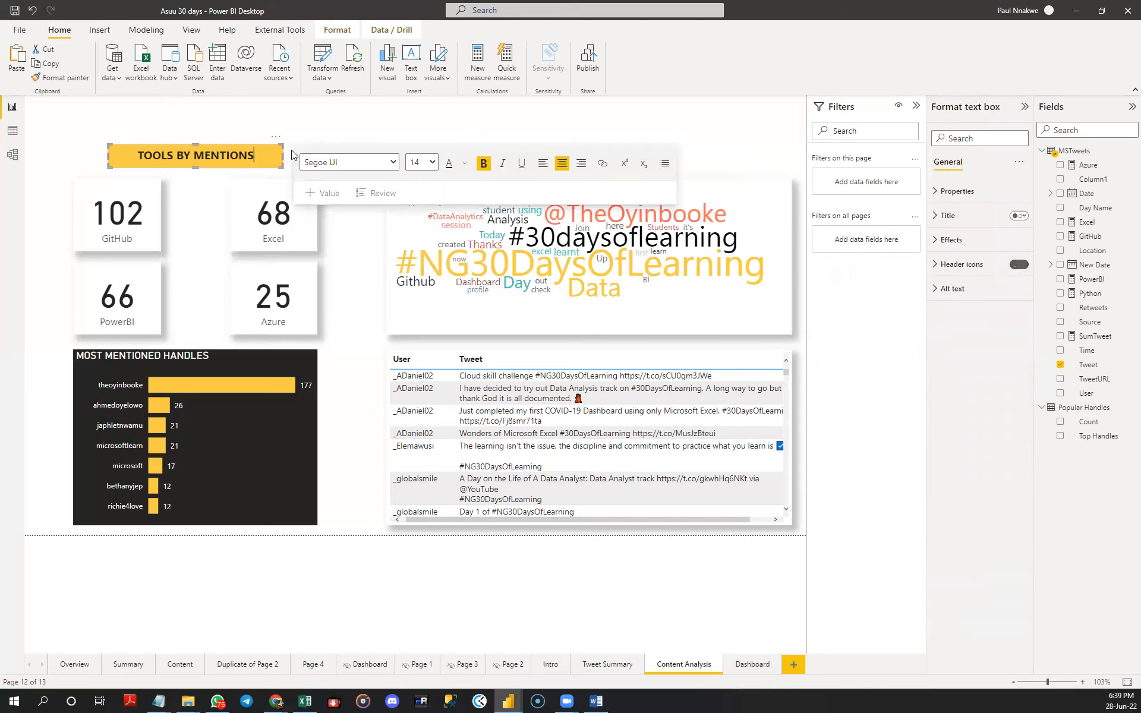
{"action": "left_click", "coordinate": [250, 133]}
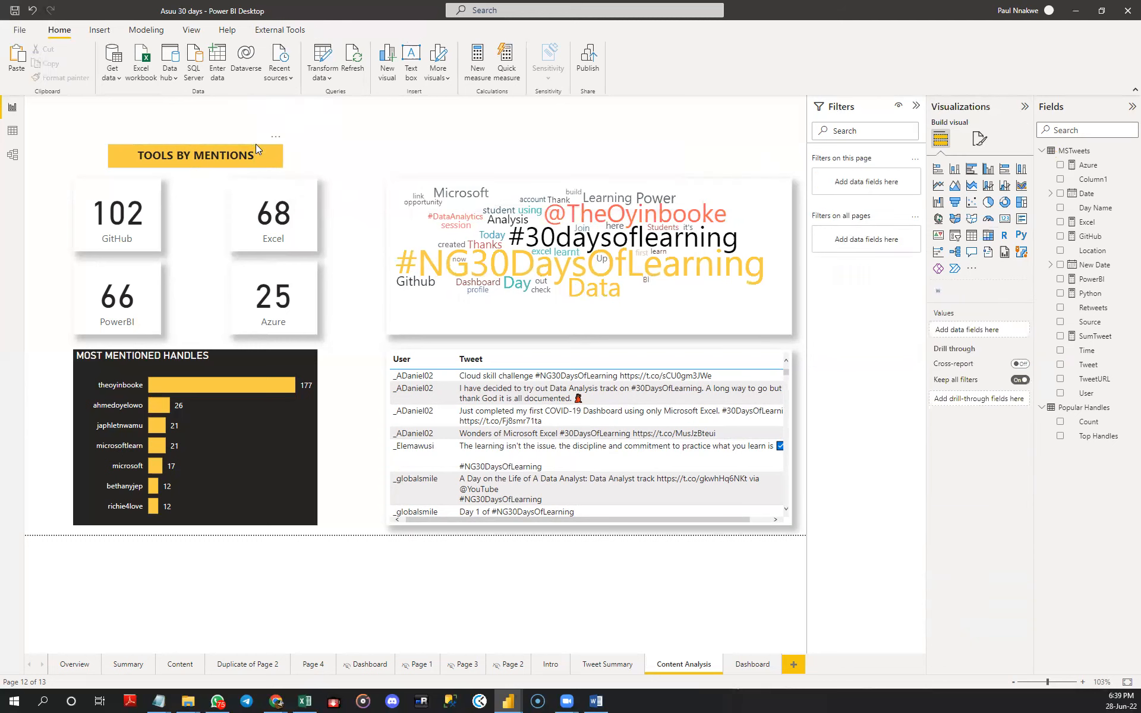
{"action": "left_click", "coordinate": [256, 145]}
{"action": "key", "text": "ctrl+v"}
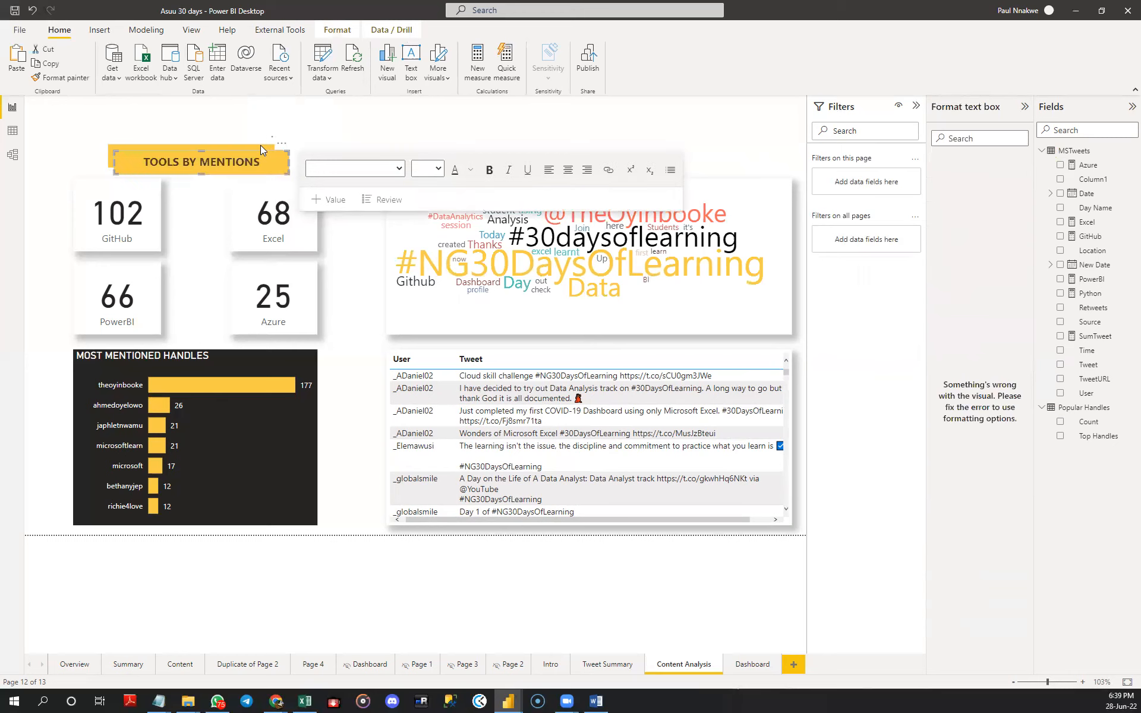
{"action": "left_click_drag", "start_coordinate": [278, 145], "coordinate": [633, 146]}
- Replace the text of the heading above the word cloud with WORD CLOUD
{"action": "triple_click", "coordinate": [601, 156]}
{"action": "type", "text": "WOR"}
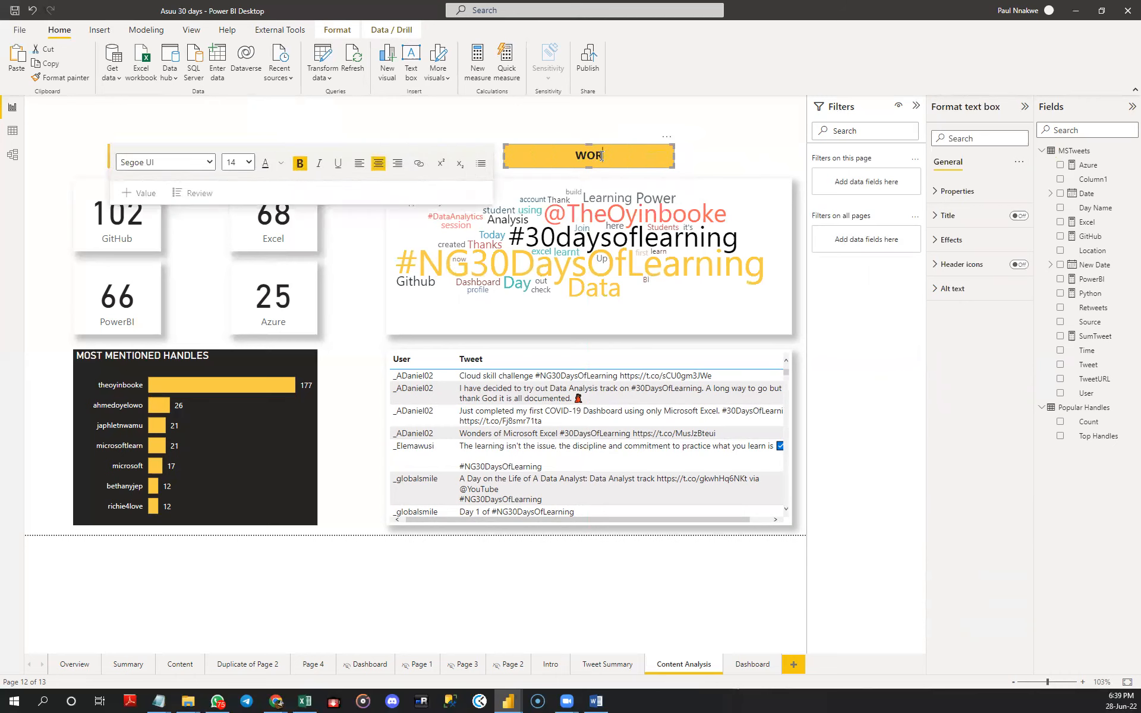
{"action": "type", "text": "D CLOUD"}
{"action": "left_click", "coordinate": [707, 152]}
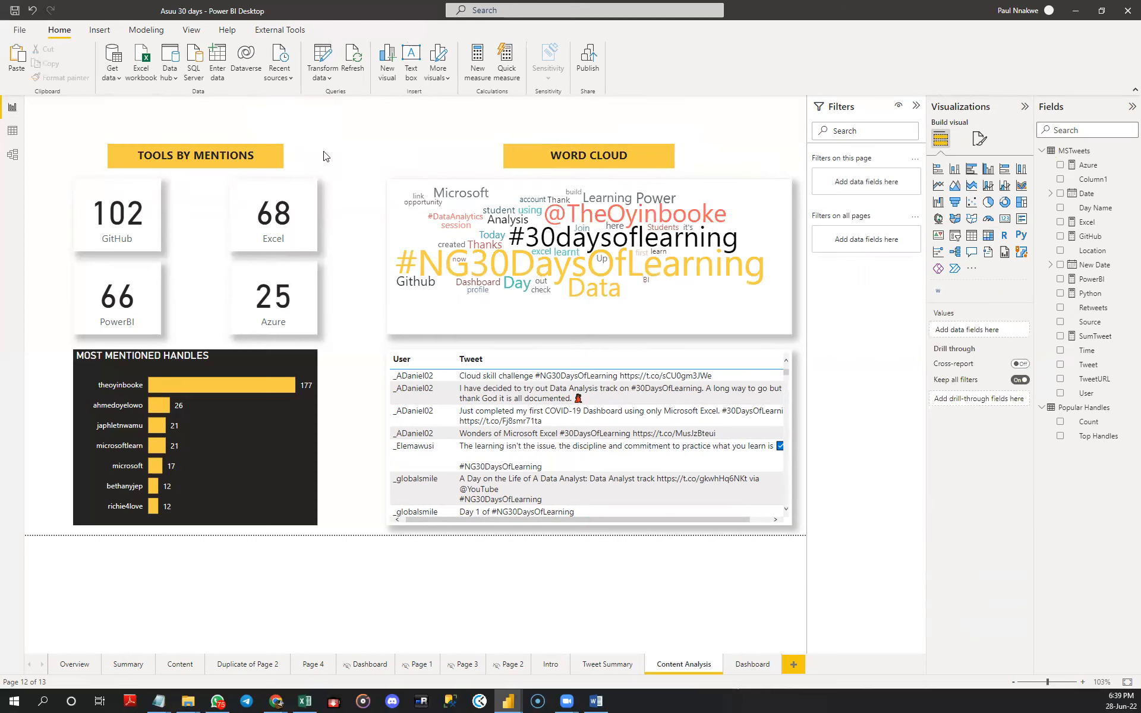
- Insert the github image, shrink it to icon size and place it beside the GitHub card's value
{"action": "left_click", "coordinate": [157, 235]}
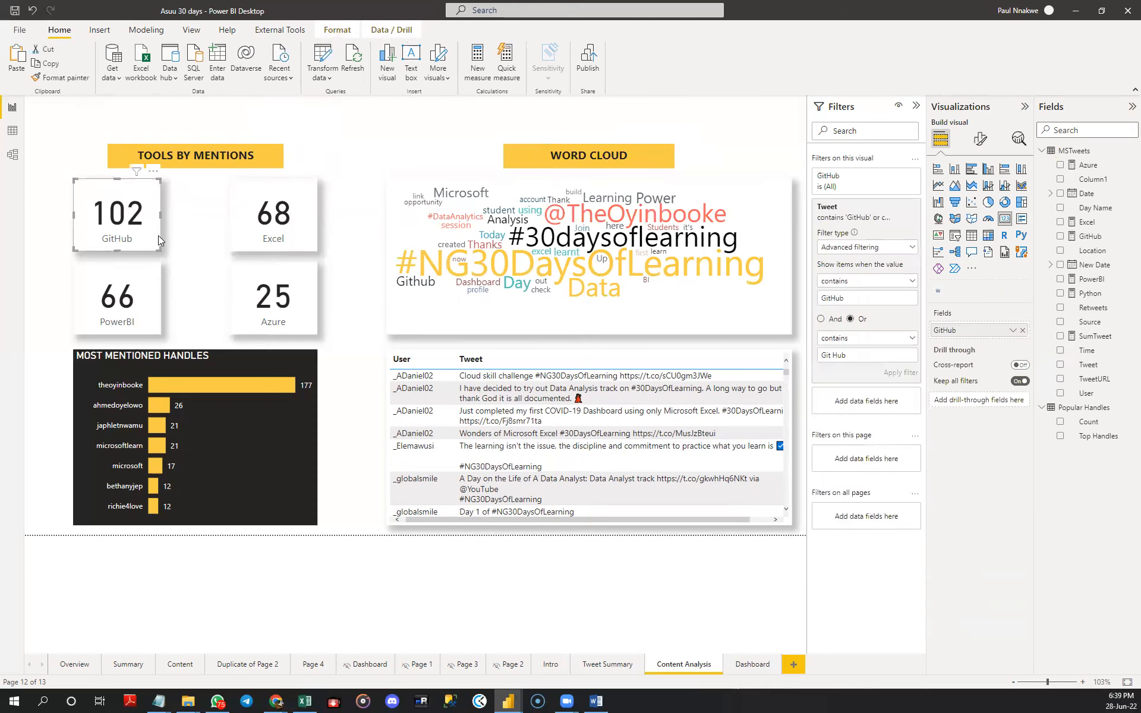
{"action": "left_click", "coordinate": [155, 293]}
{"action": "left_click", "coordinate": [124, 205]}
{"action": "left_click", "coordinate": [106, 34]}
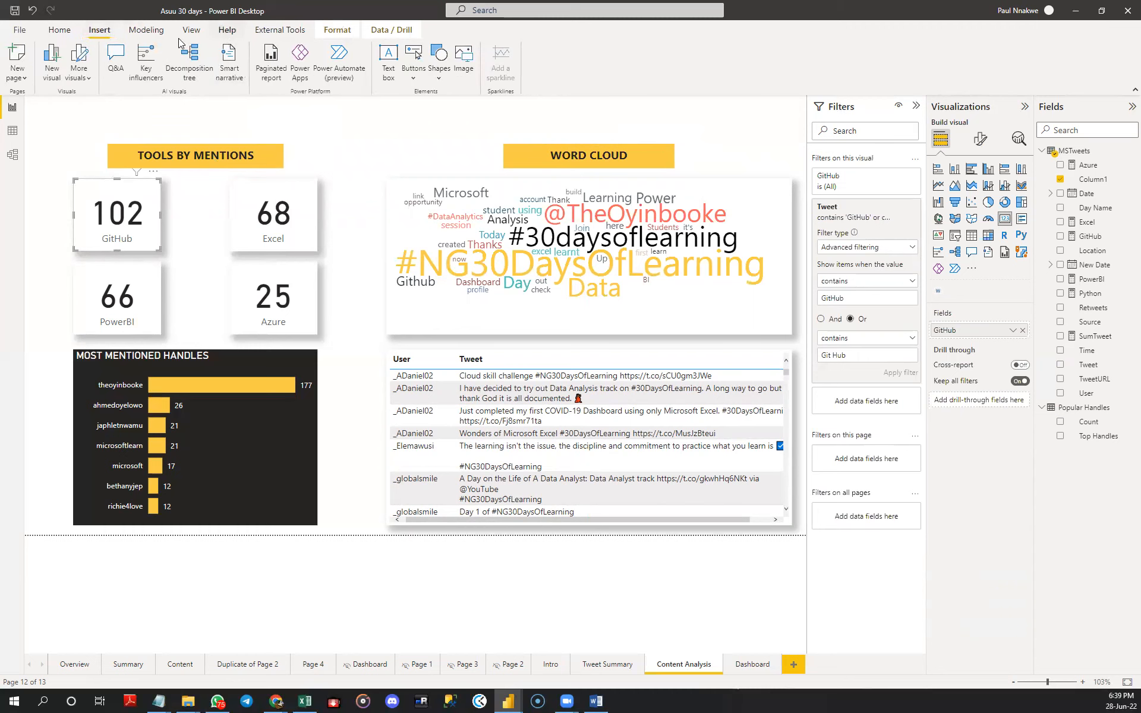
{"action": "left_click", "coordinate": [461, 69]}
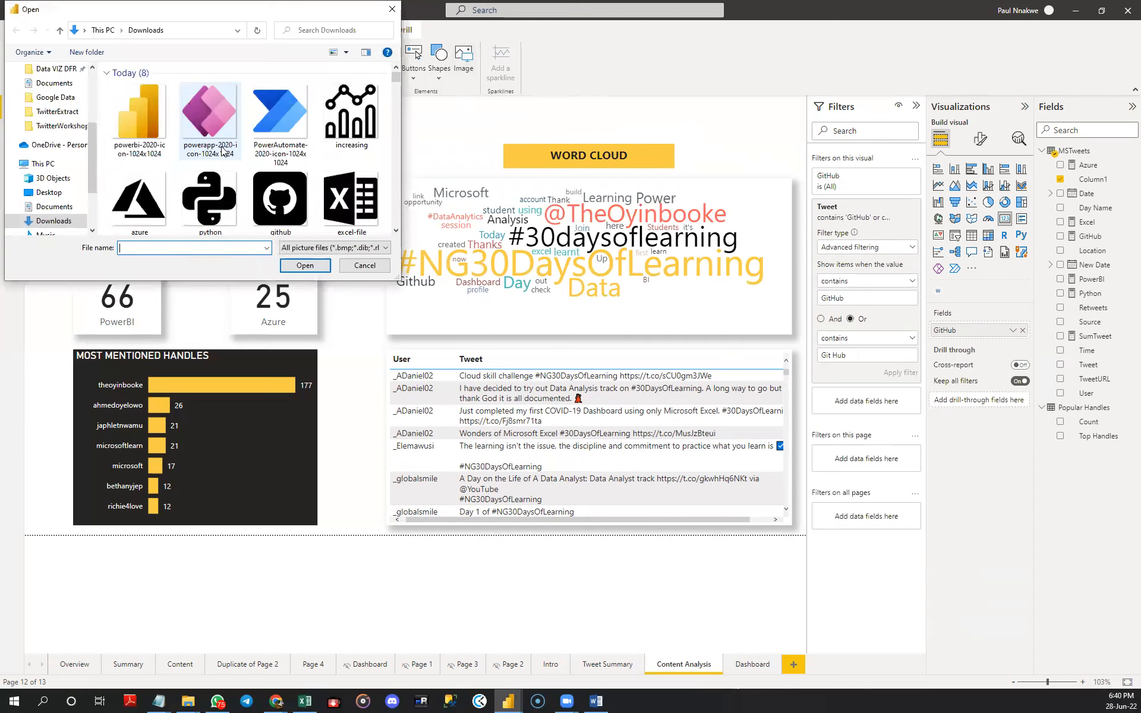
{"action": "key", "text": "Escape"}
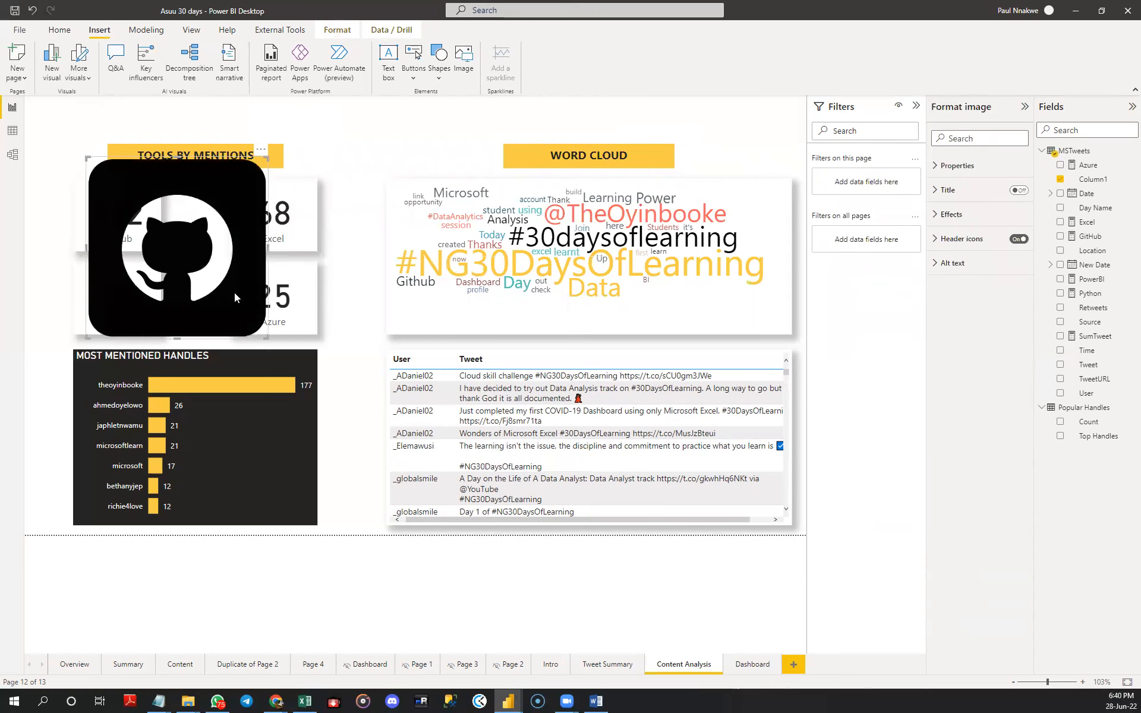
{"action": "left_click_drag", "start_coordinate": [267, 340], "coordinate": [76, 223]}
{"action": "left_click", "coordinate": [205, 234]}
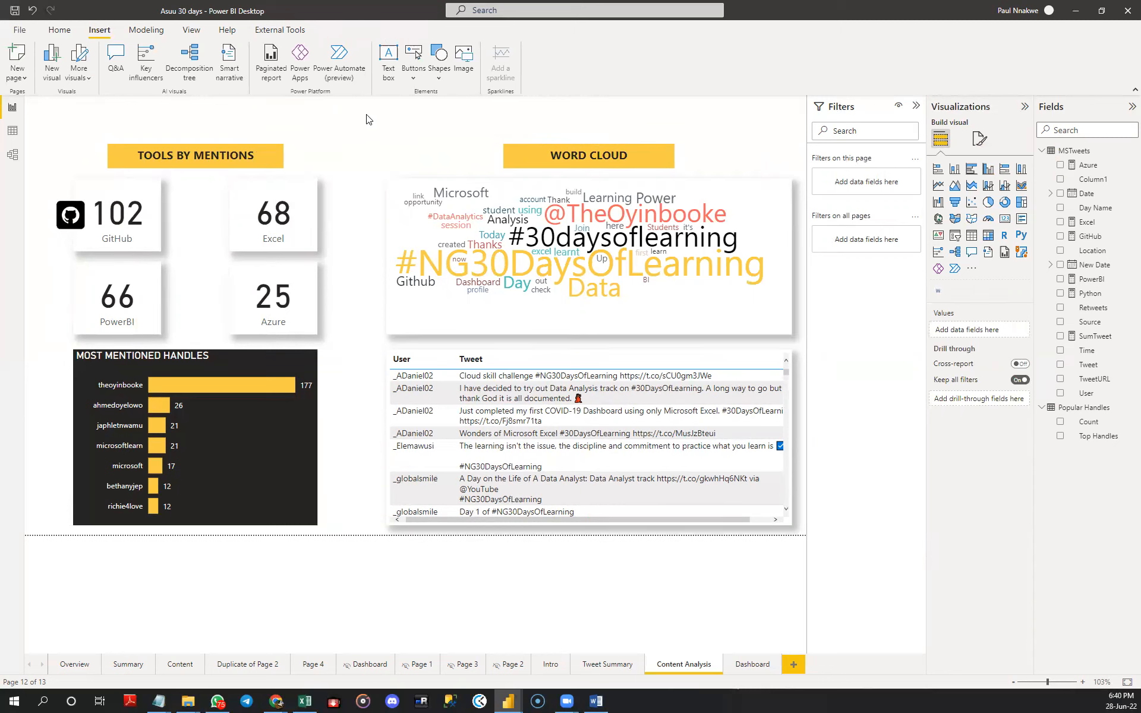
- Insert the excel-file image, shrink it to icon size and place it beside the Excel card's value, level with the GitHub icon
{"action": "left_click", "coordinate": [462, 60]}
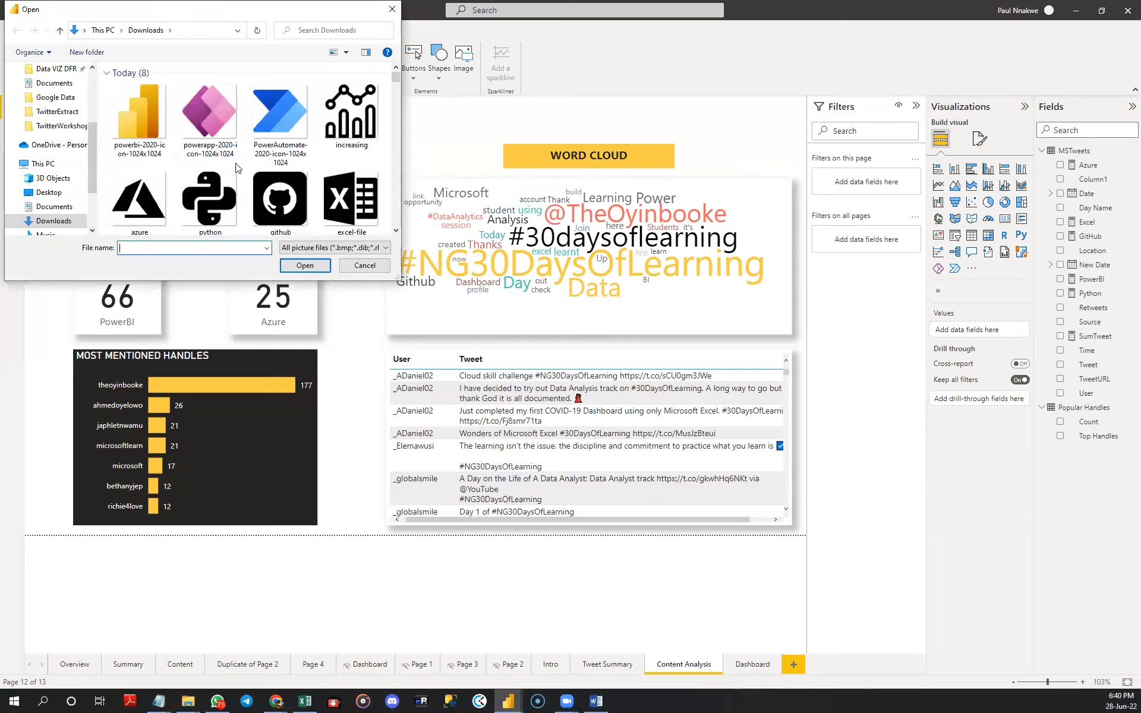
{"action": "double_click", "coordinate": [366, 191]}
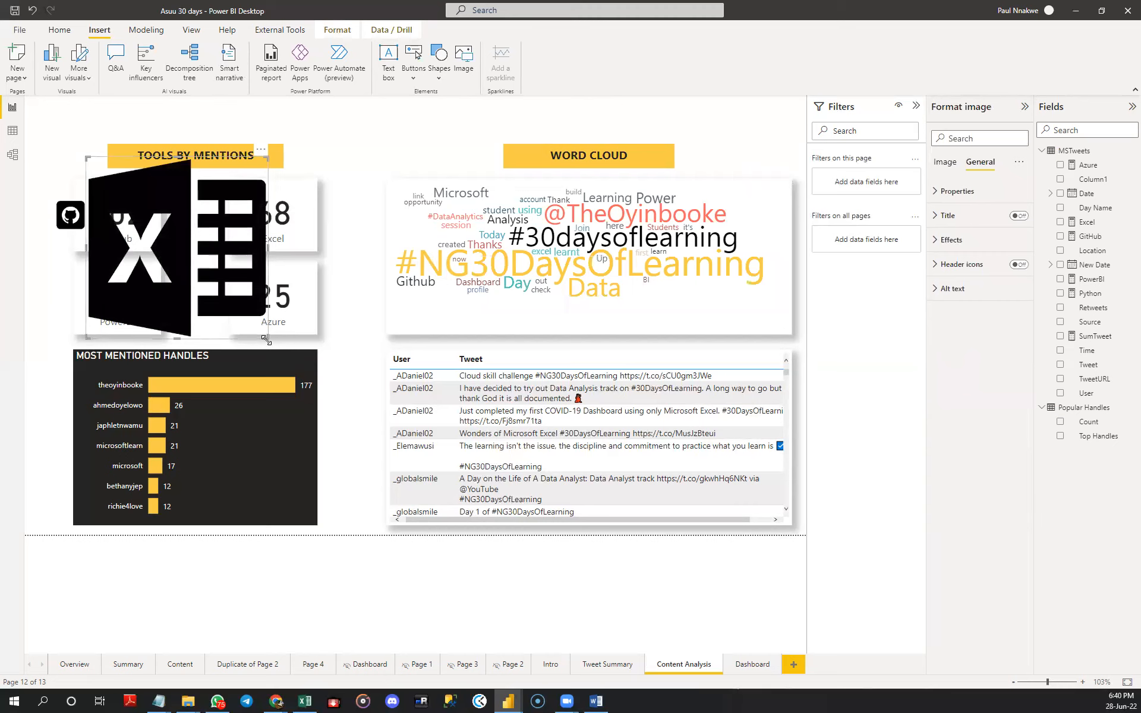
{"action": "left_click", "coordinate": [266, 340]}
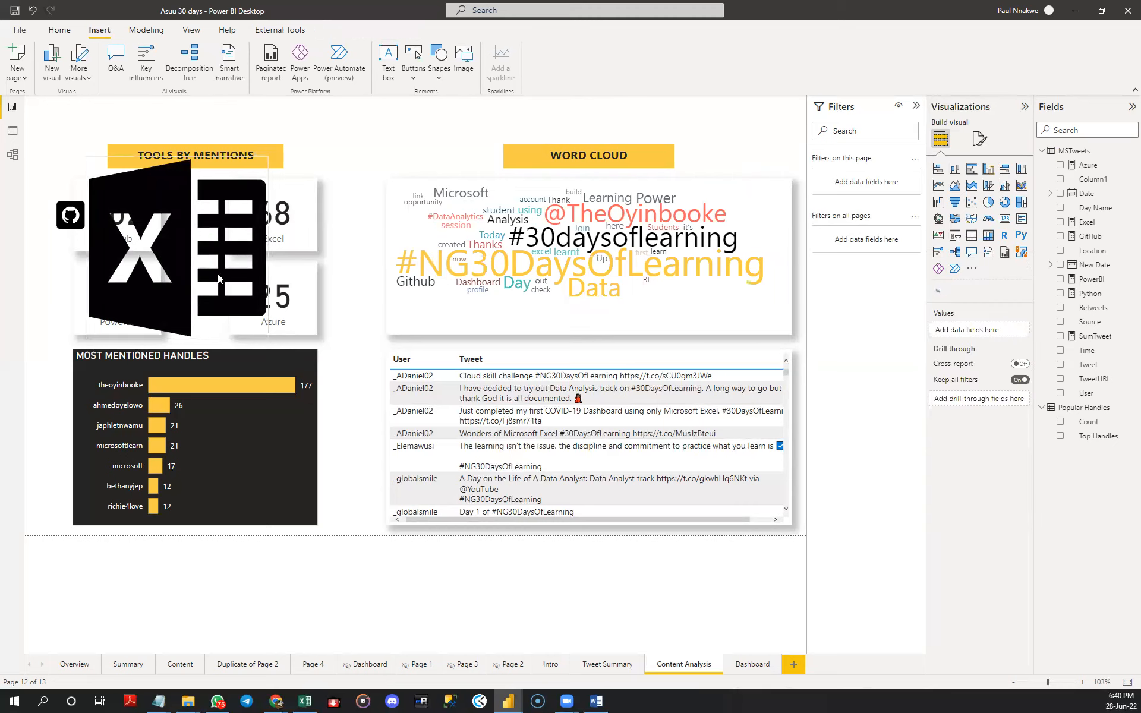
{"action": "left_click", "coordinate": [267, 338]}
{"action": "left_click_drag", "start_coordinate": [267, 336], "coordinate": [54, 212]}
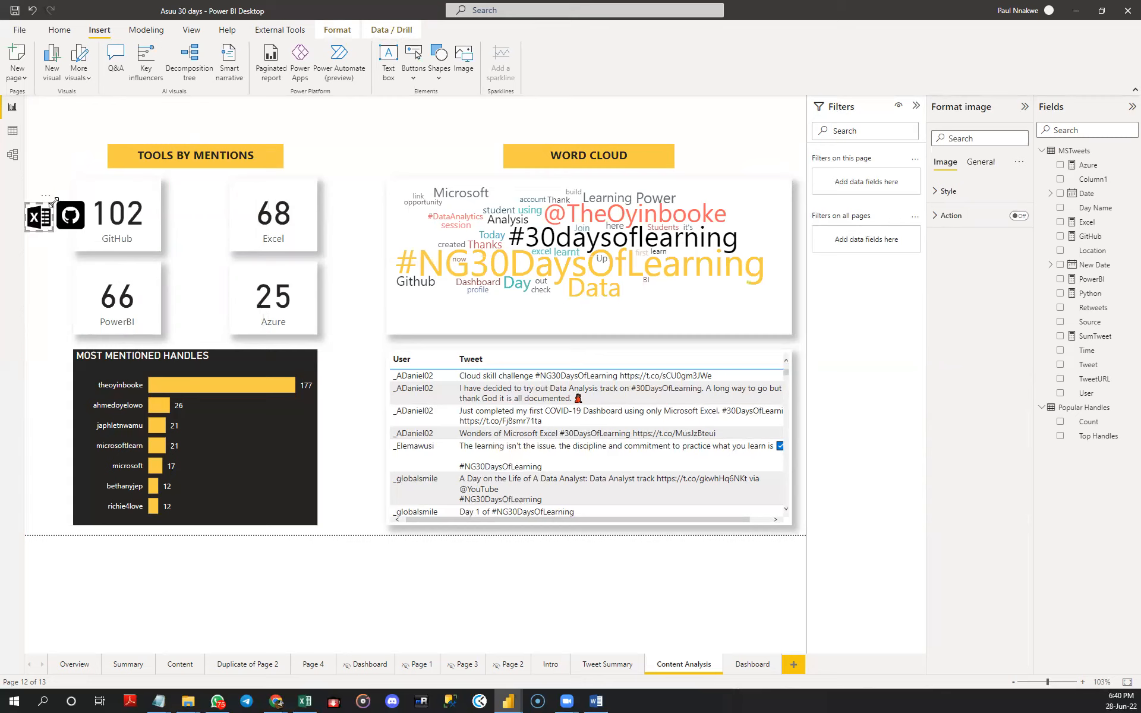
{"action": "left_click", "coordinate": [59, 205]}
{"action": "left_click", "coordinate": [41, 220]}
{"action": "left_click_drag", "start_coordinate": [51, 200], "coordinate": [235, 219]}
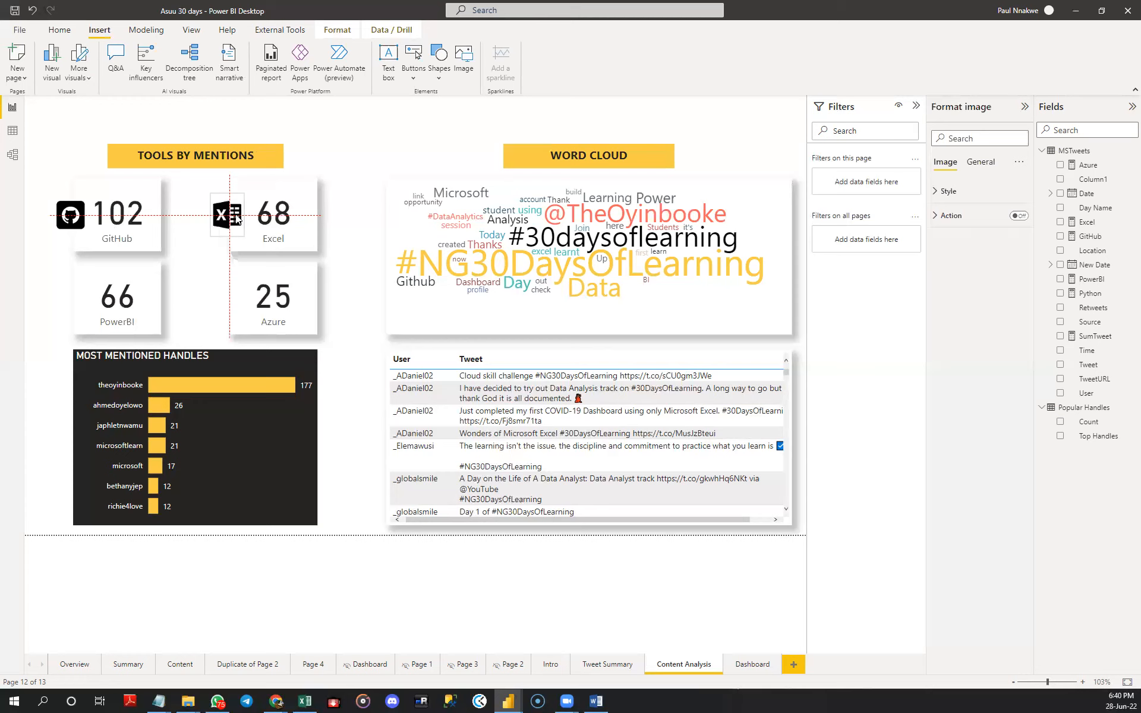
{"action": "left_click", "coordinate": [180, 205]}
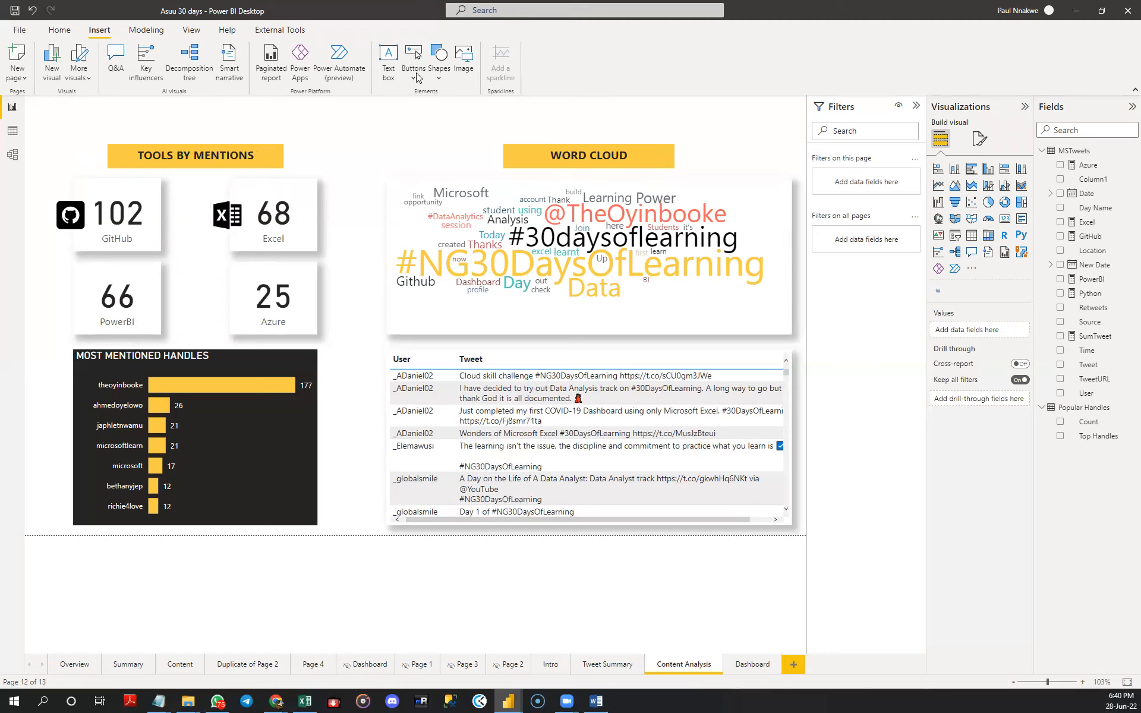
- Insert the increasing chart image, shrink it to icon size and place it beside the PowerBI card's value, under the GitHub icon
{"action": "left_click", "coordinate": [457, 70]}
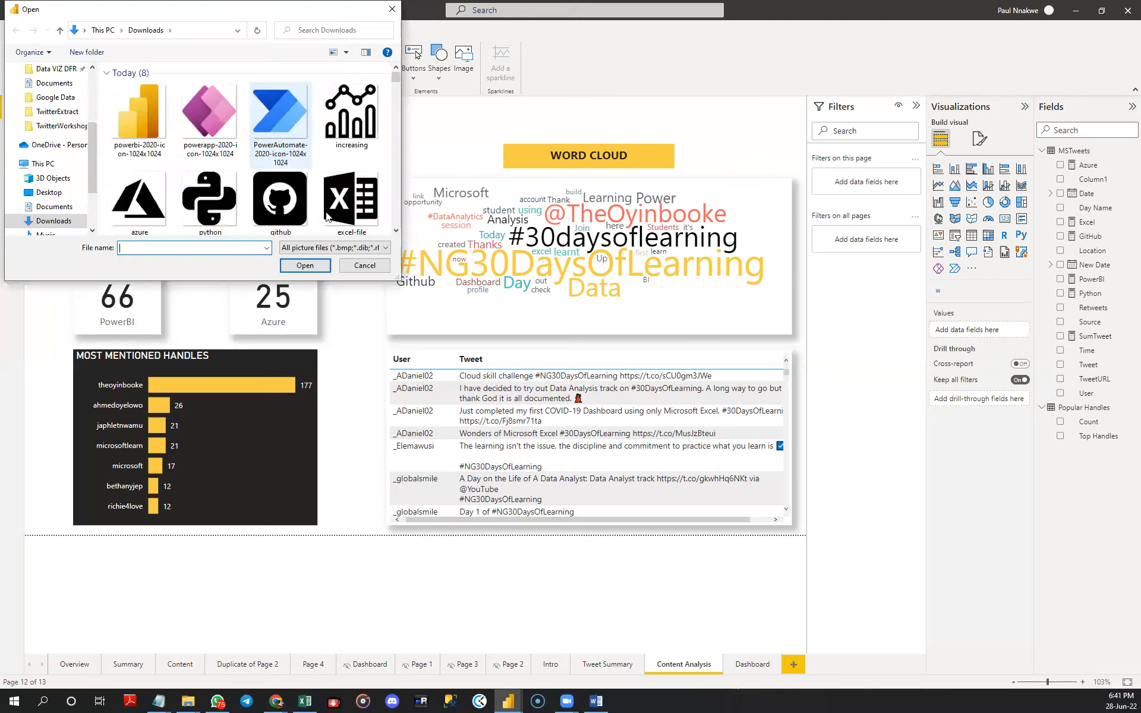
{"action": "left_click", "coordinate": [349, 133]}
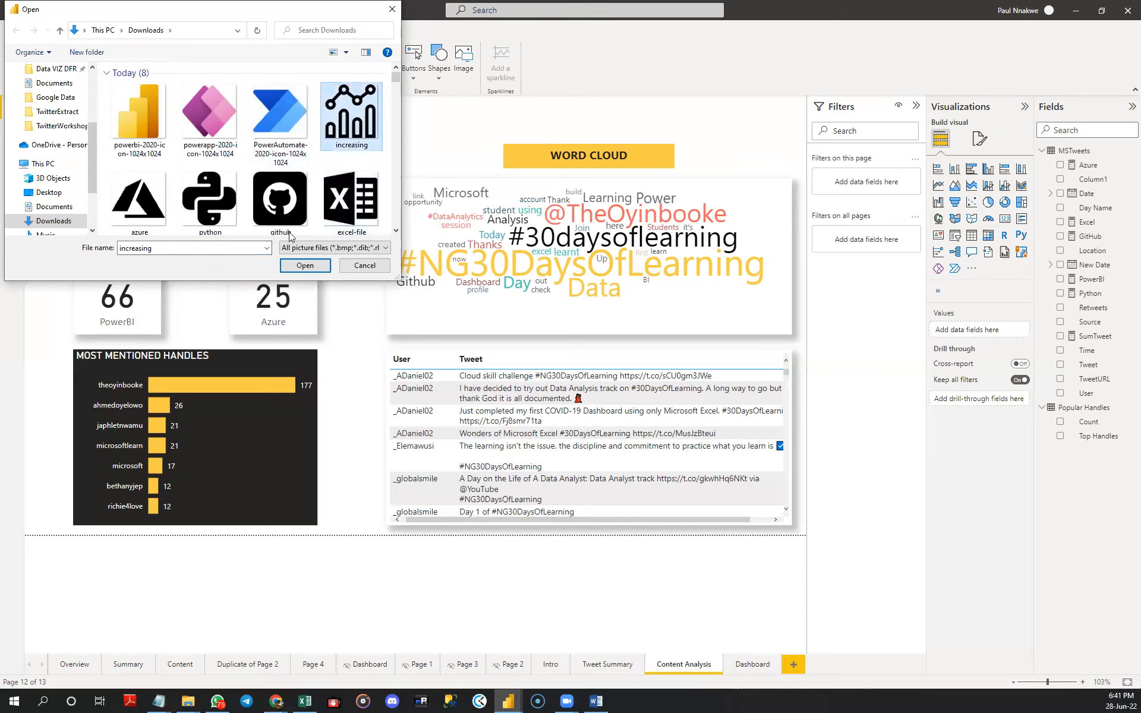
{"action": "left_click", "coordinate": [304, 265]}
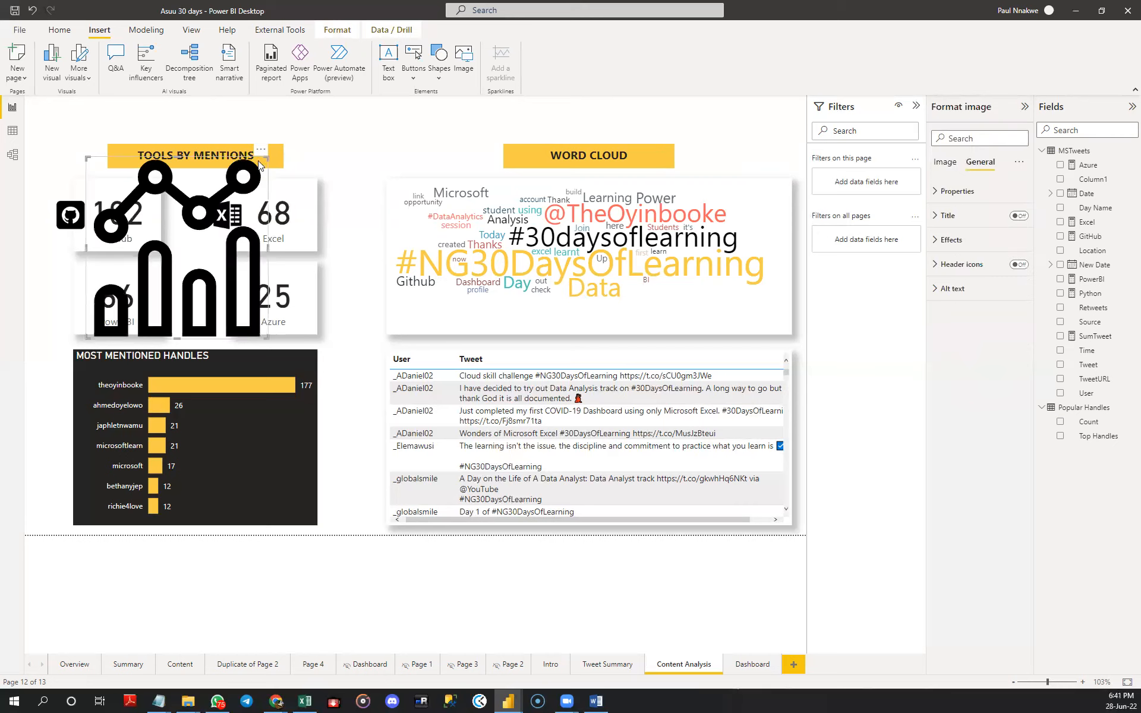
{"action": "left_click_drag", "start_coordinate": [149, 296], "coordinate": [89, 284]}
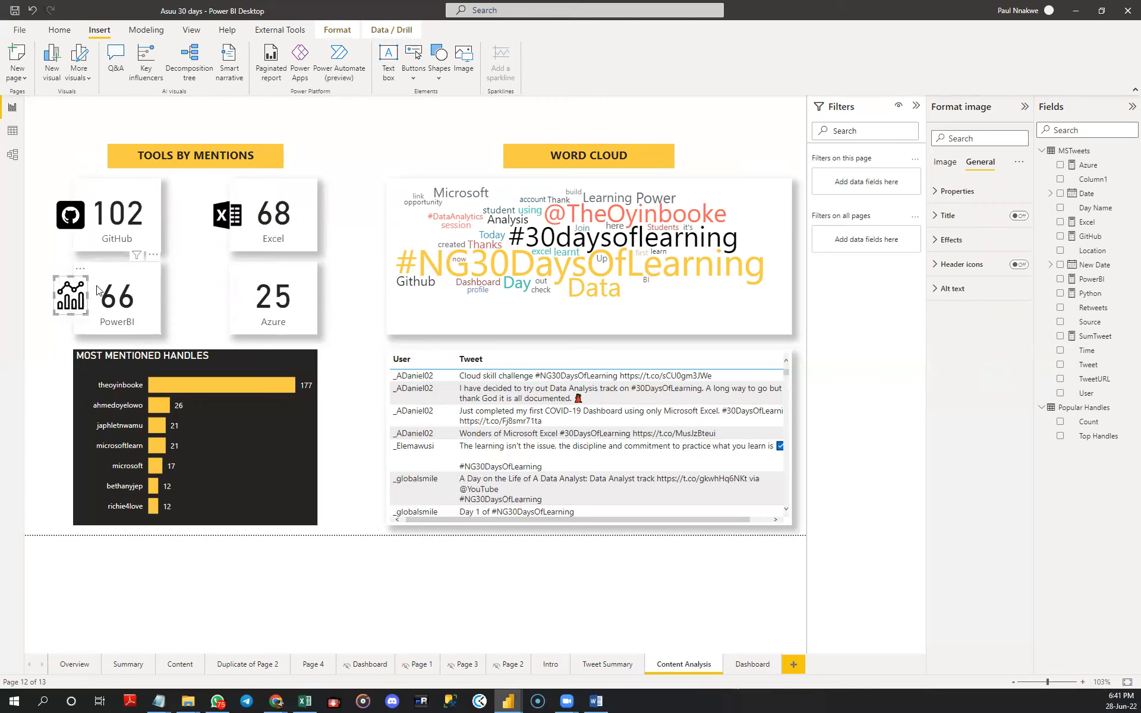
{"action": "left_click_drag", "start_coordinate": [85, 278], "coordinate": [86, 297]}
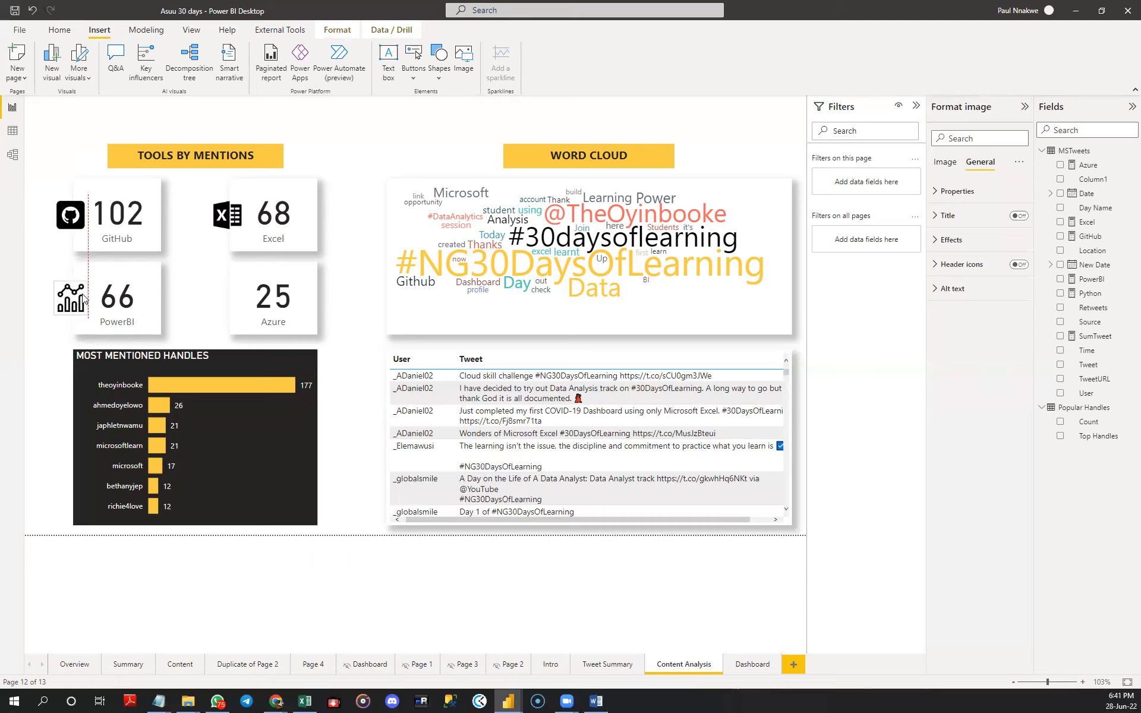
{"action": "left_click_drag", "start_coordinate": [69, 293], "coordinate": [70, 298]}
{"action": "left_click", "coordinate": [190, 273]}
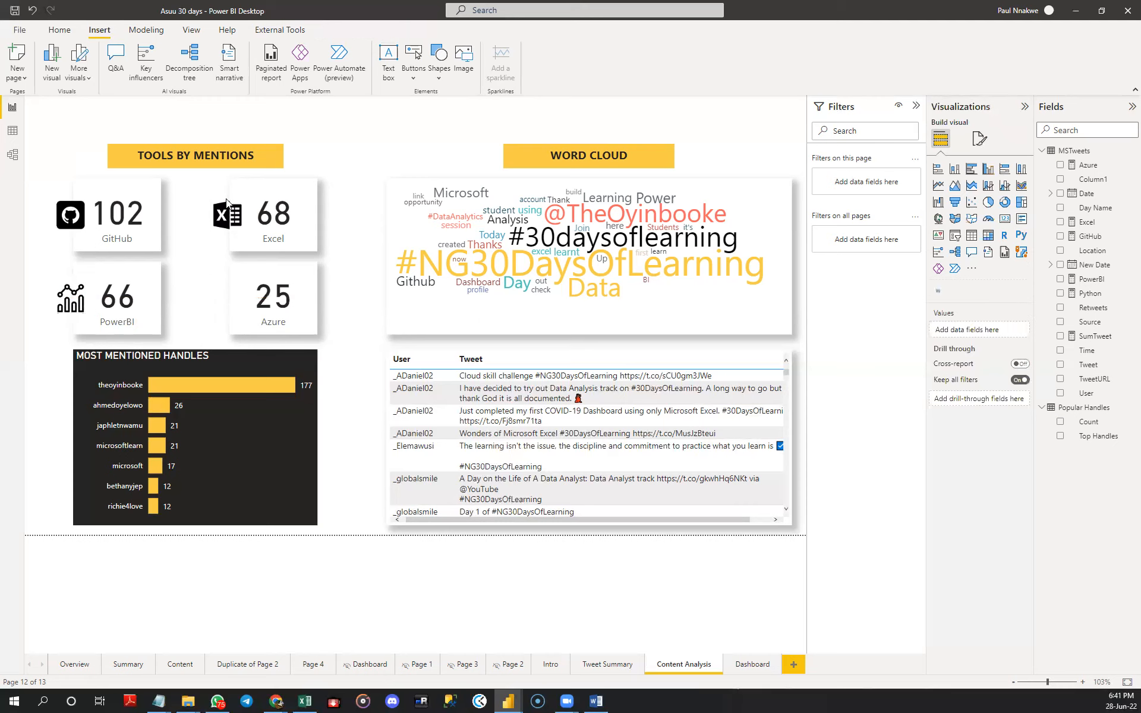
- Insert the azure image, shrink it to icon size and place it beside the Azure card's value, under the Excel icon
{"action": "left_click", "coordinate": [464, 60]}
{"action": "left_click", "coordinate": [143, 118]}
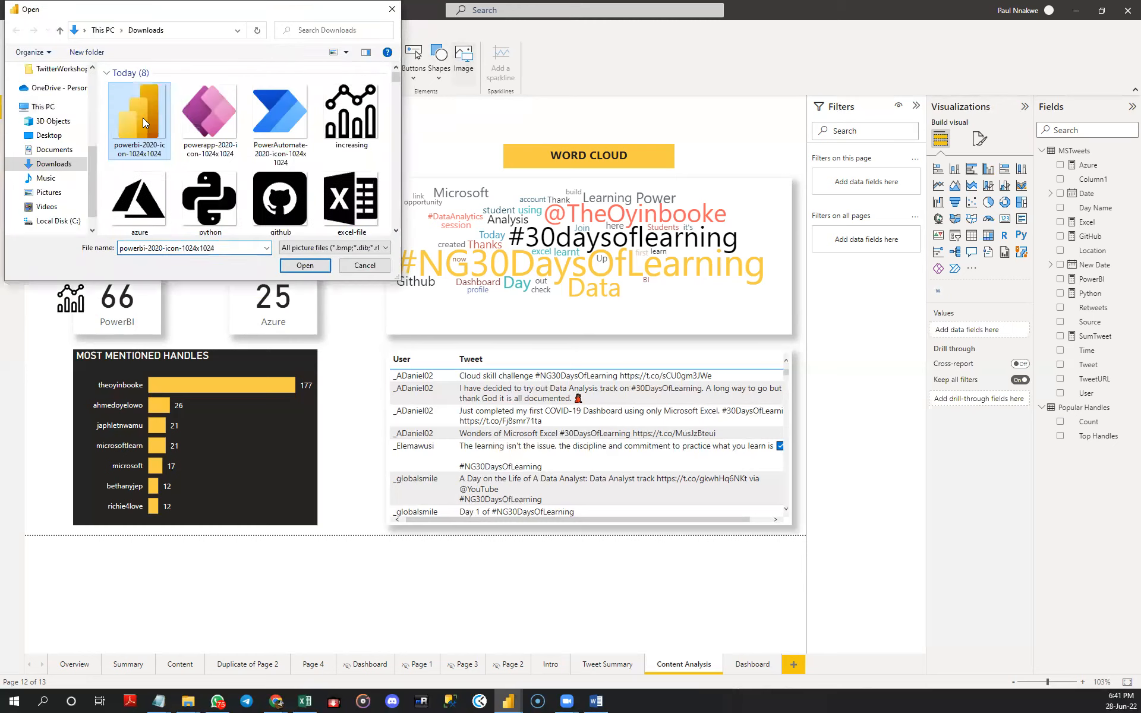
{"action": "double_click", "coordinate": [136, 191]}
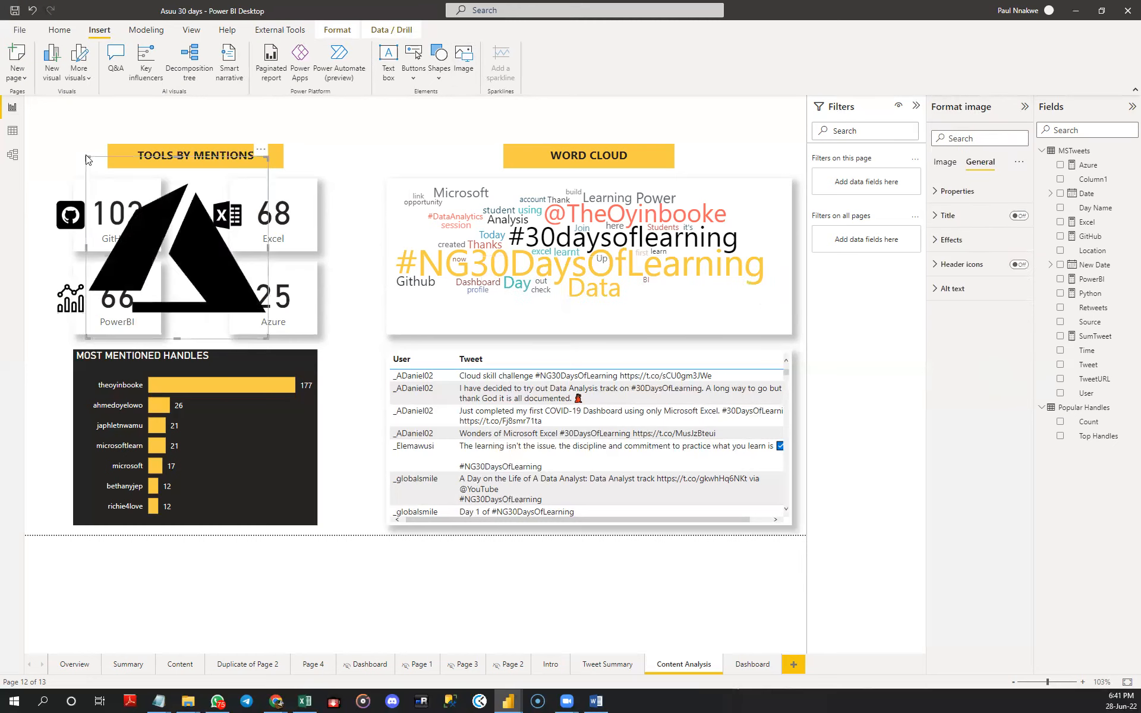
{"action": "left_click_drag", "start_coordinate": [87, 159], "coordinate": [229, 233]}
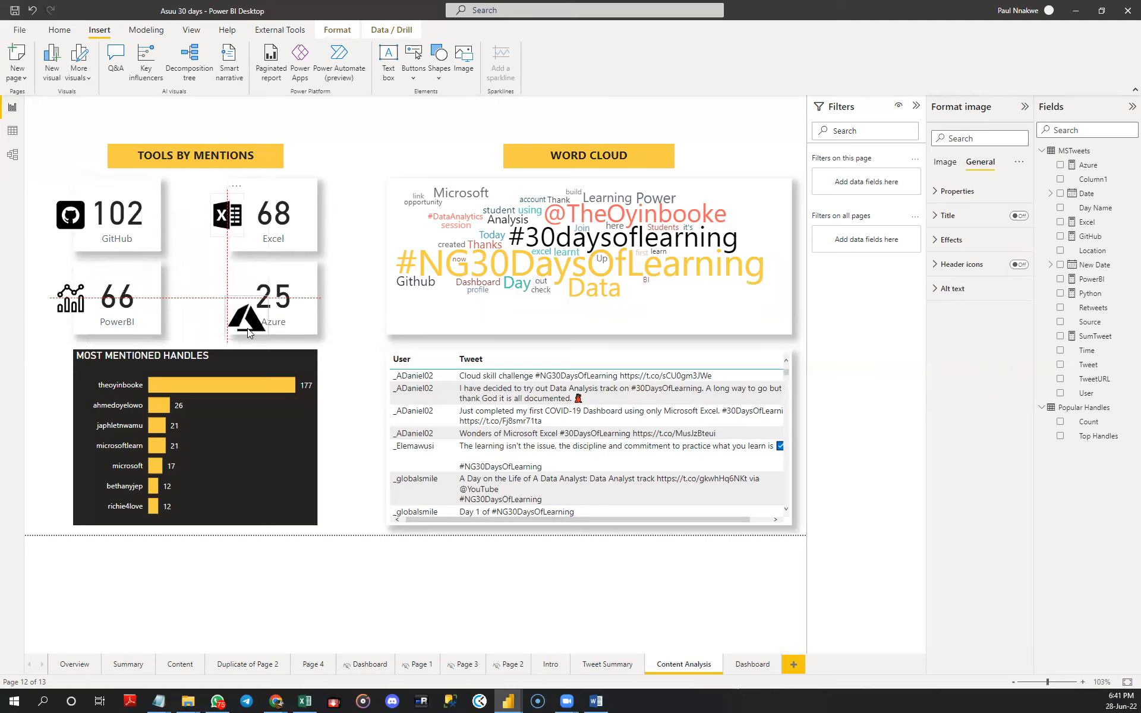
{"action": "left_click_drag", "start_coordinate": [244, 321], "coordinate": [228, 301]}
{"action": "left_click", "coordinate": [181, 251]}
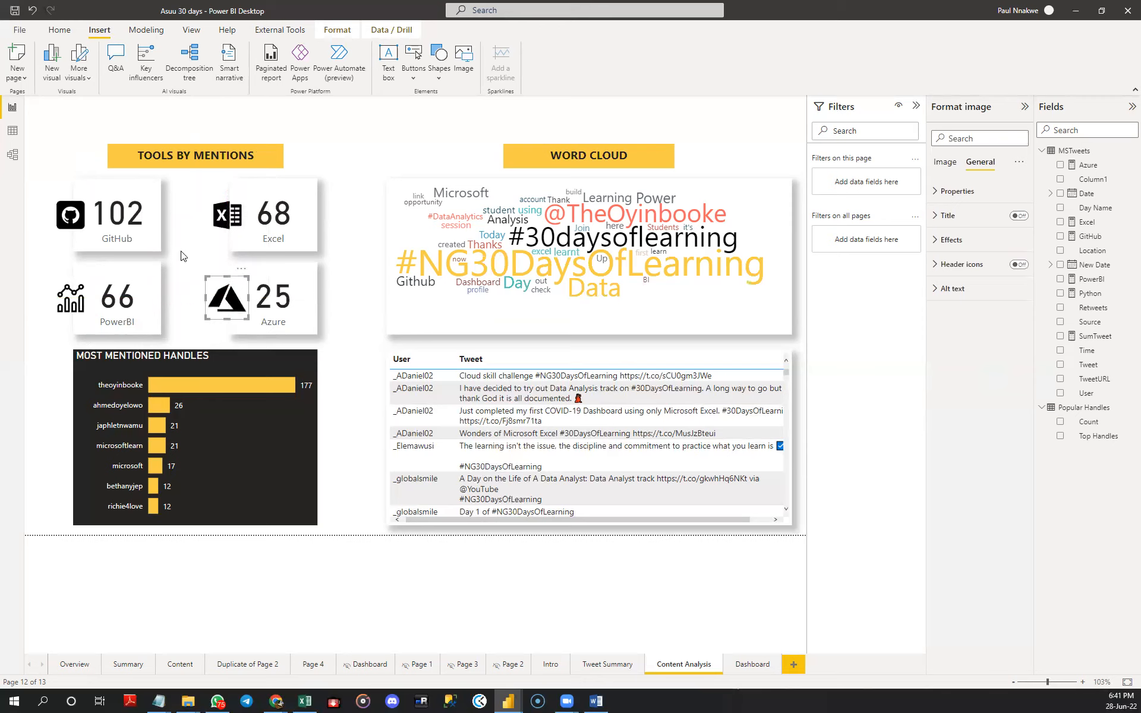
{"action": "left_click", "coordinate": [208, 295]}
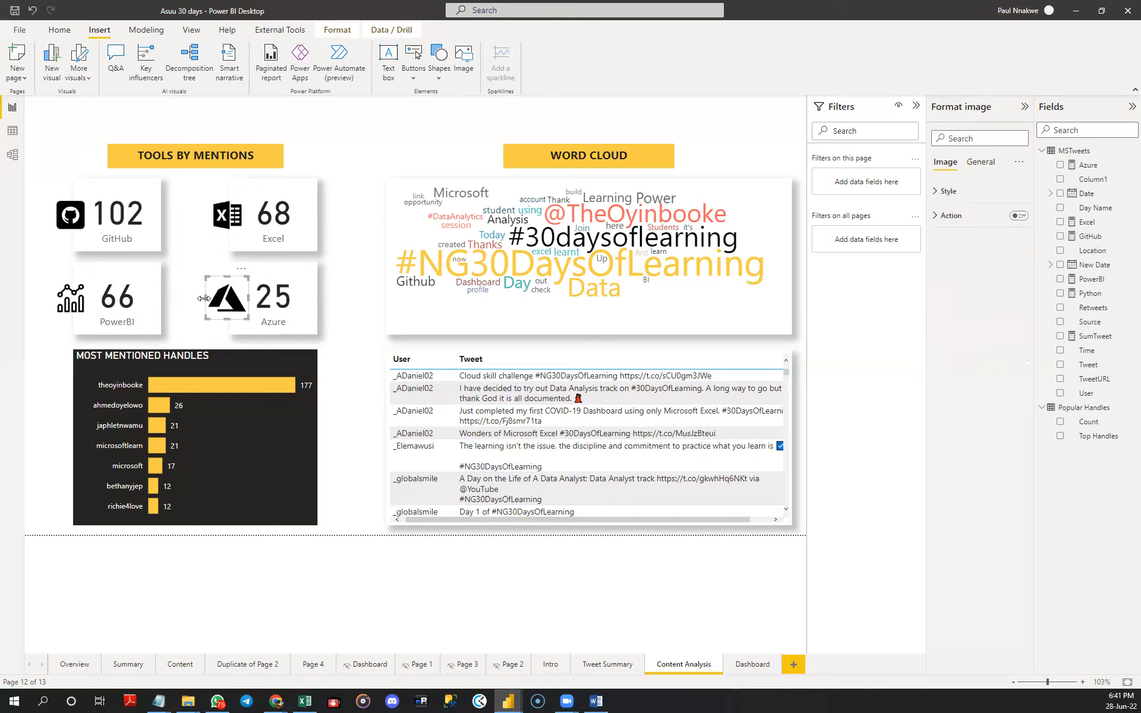
{"action": "left_click_drag", "start_coordinate": [209, 301], "coordinate": [210, 301]}
{"action": "left_click", "coordinate": [187, 288]}
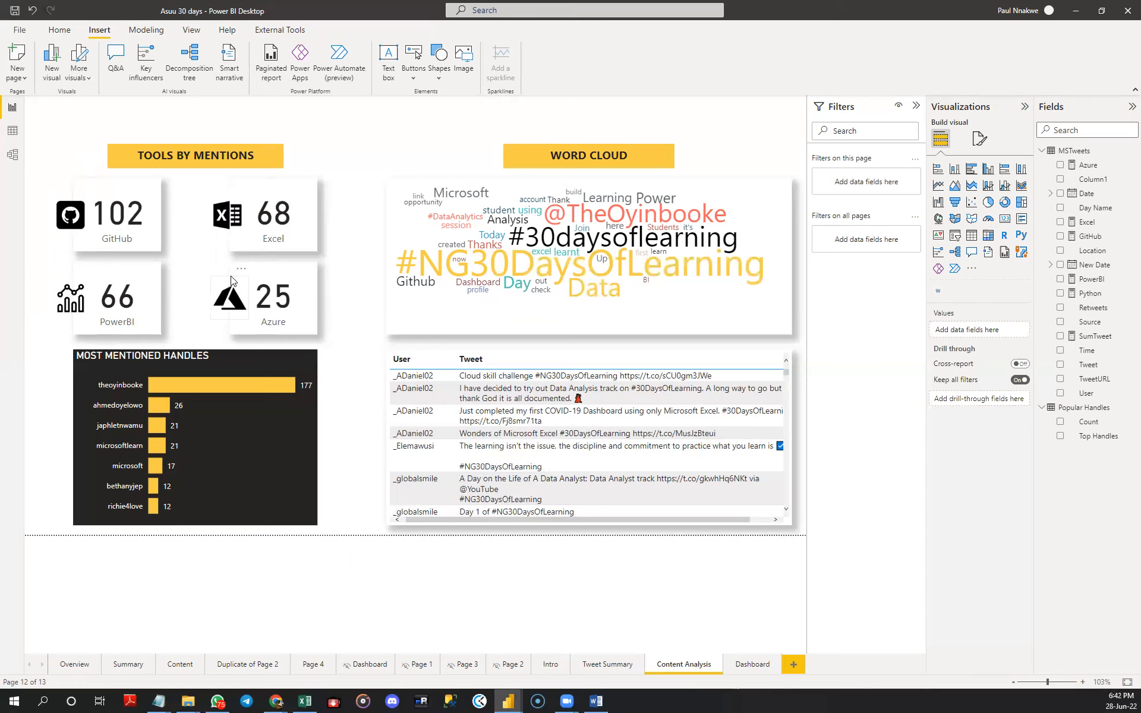
- Turn off the shadow effect for the GitHub, Excel, PowerBI and Azure cards together
{"action": "left_click", "coordinate": [309, 316]}
{"action": "left_click", "coordinate": [304, 229], "text": "ctrl"}
{"action": "left_click", "coordinate": [148, 236], "text": "ctrl"}
{"action": "left_click", "coordinate": [150, 278], "text": "ctrl"}
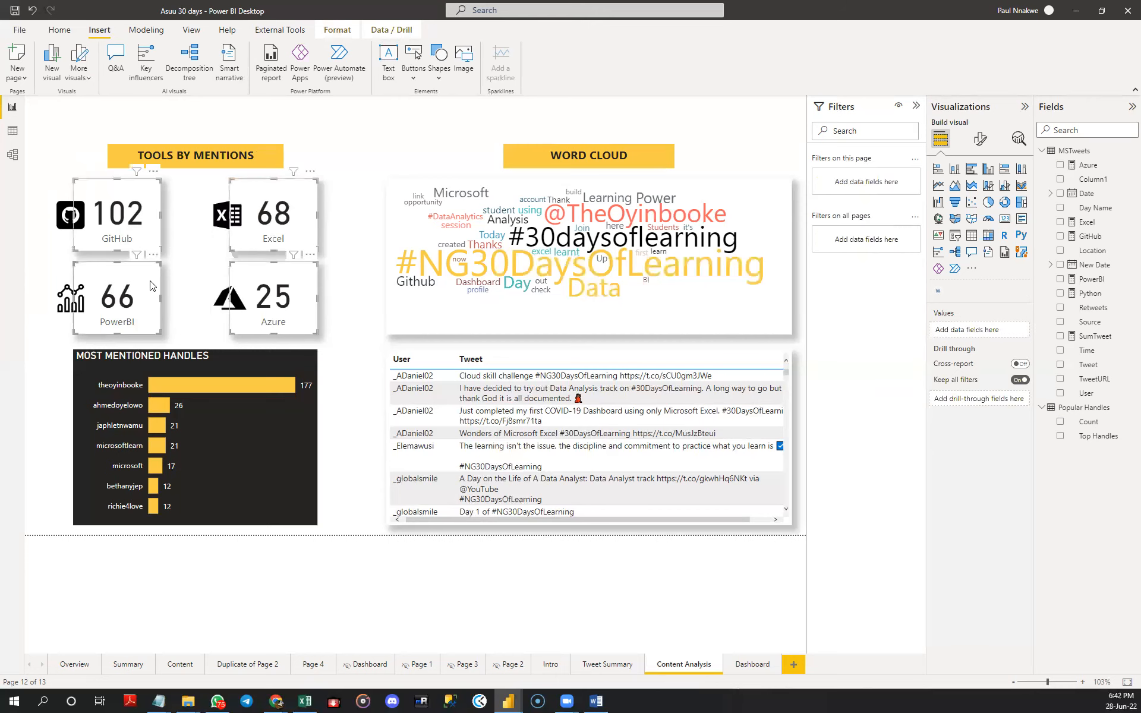
{"action": "left_click", "coordinate": [982, 141]}
{"action": "left_click", "coordinate": [979, 192]}
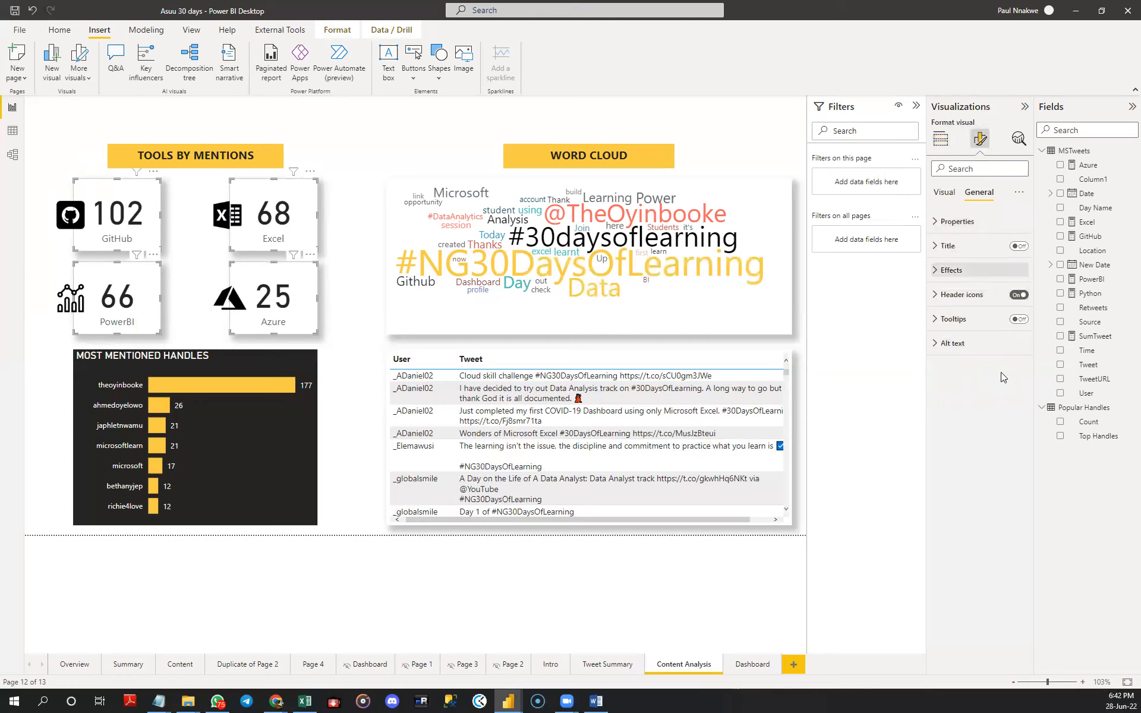
{"action": "left_click", "coordinate": [979, 271]}
{"action": "left_click", "coordinate": [1013, 421]}
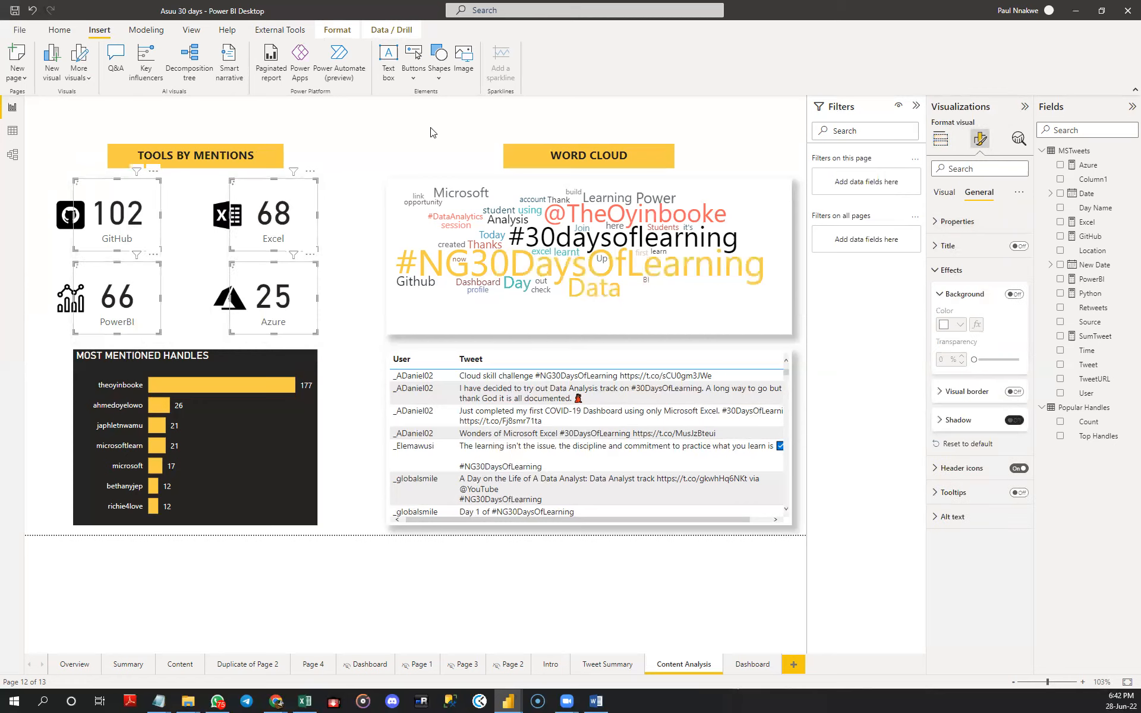
{"action": "left_click", "coordinate": [383, 143]}
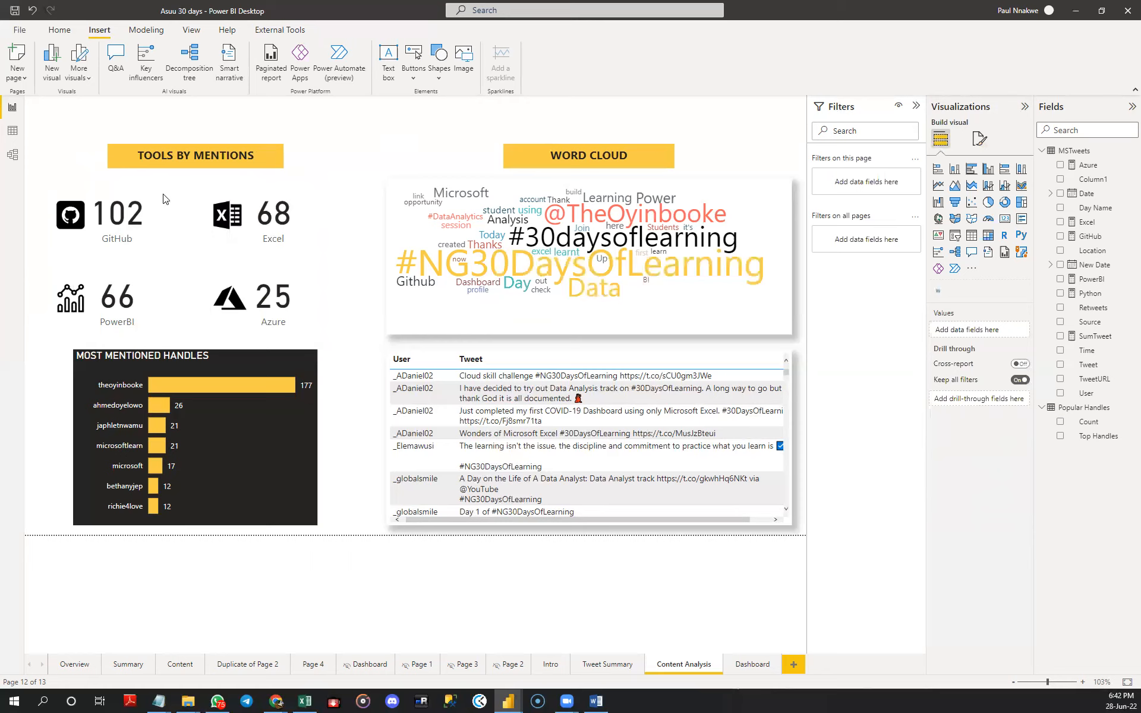
- Shift the GitHub and PowerBI cards together with their icons slightly right, closer to the Excel and Azure cards
{"action": "left_click", "coordinate": [282, 311]}
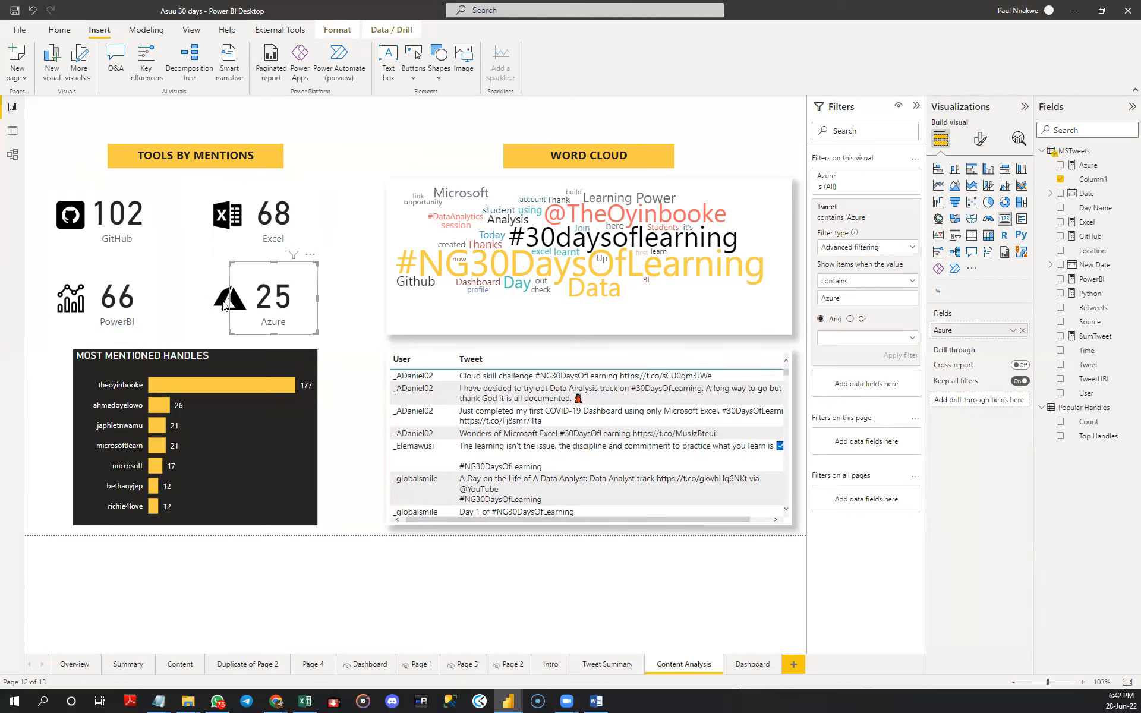
{"action": "left_click", "coordinate": [71, 305]}
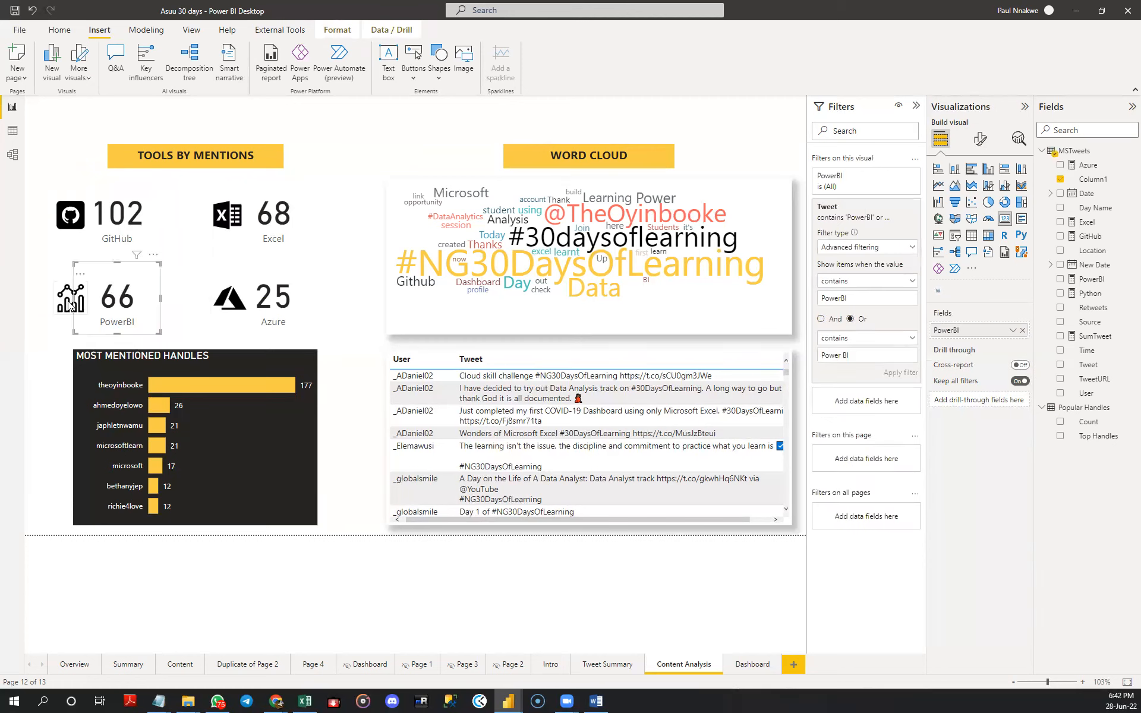
{"action": "left_click", "coordinate": [72, 227], "text": "ctrl"}
{"action": "left_click_drag", "start_coordinate": [108, 231], "coordinate": [132, 239]}
{"action": "key", "text": "Right"}
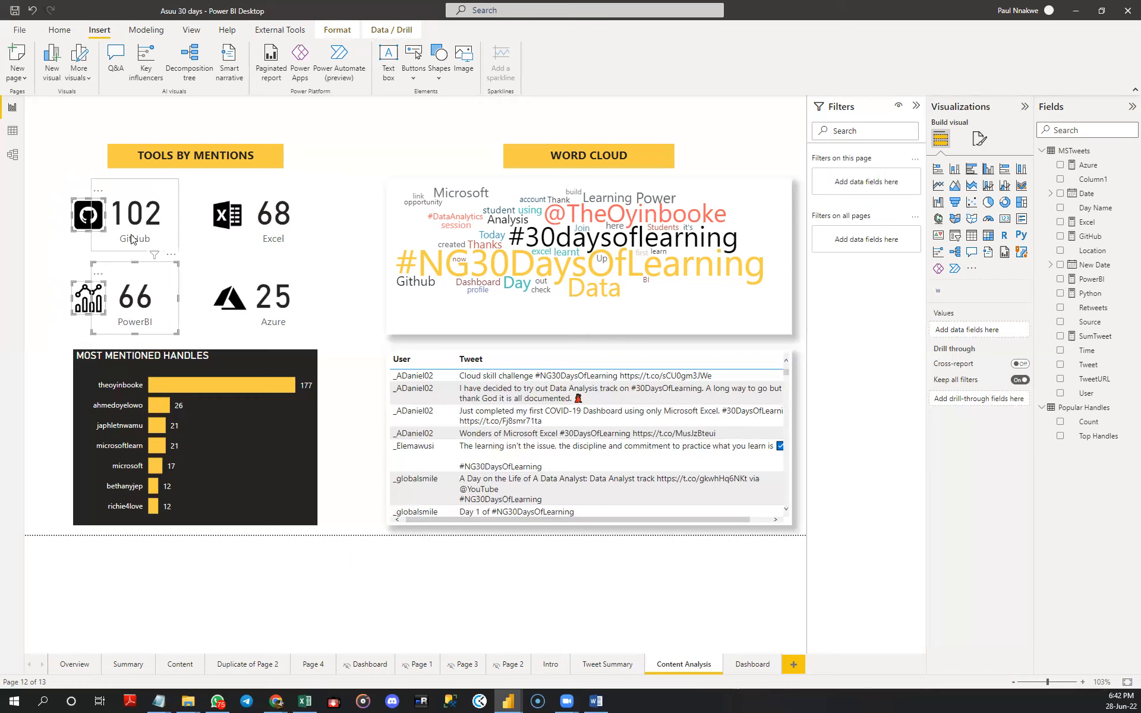
{"action": "left_click", "coordinate": [378, 164]}
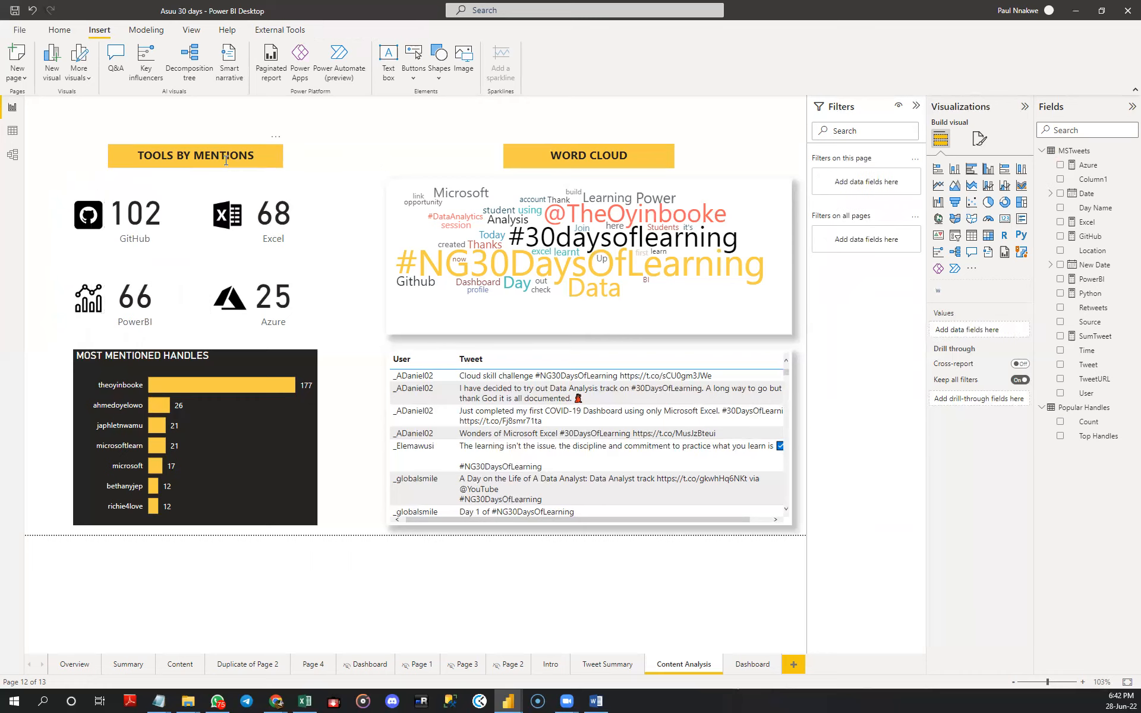
- Insert a rectangle shape over the four tool cards and resize it to match the width of the MOST MENTIONED HANDLES chart
{"action": "left_click", "coordinate": [192, 159]}
{"action": "left_click", "coordinate": [285, 147]}
{"action": "left_click", "coordinate": [439, 80]}
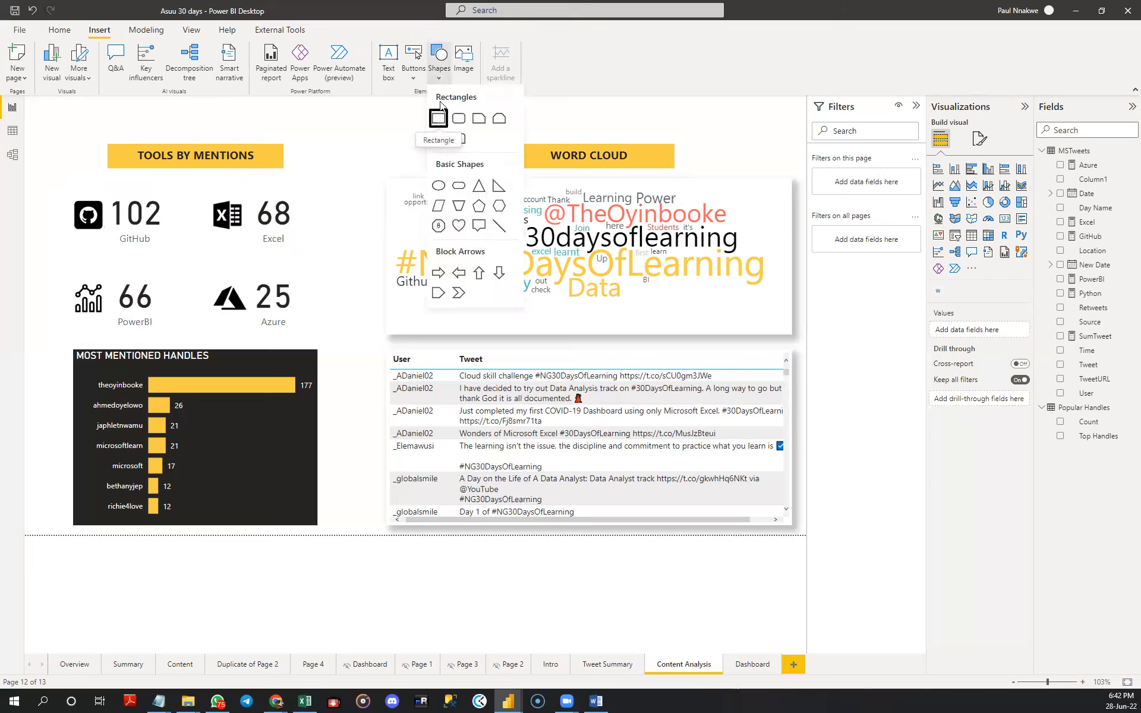
{"action": "left_click", "coordinate": [439, 119]}
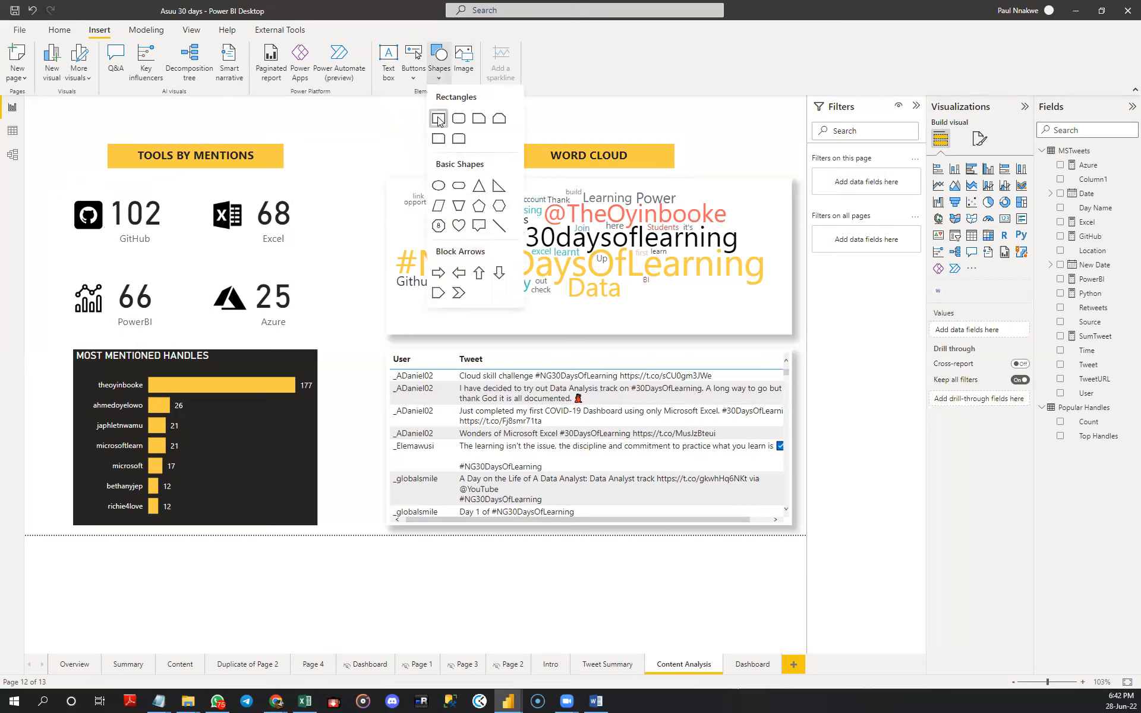
{"action": "left_click_drag", "start_coordinate": [173, 192], "coordinate": [157, 221]}
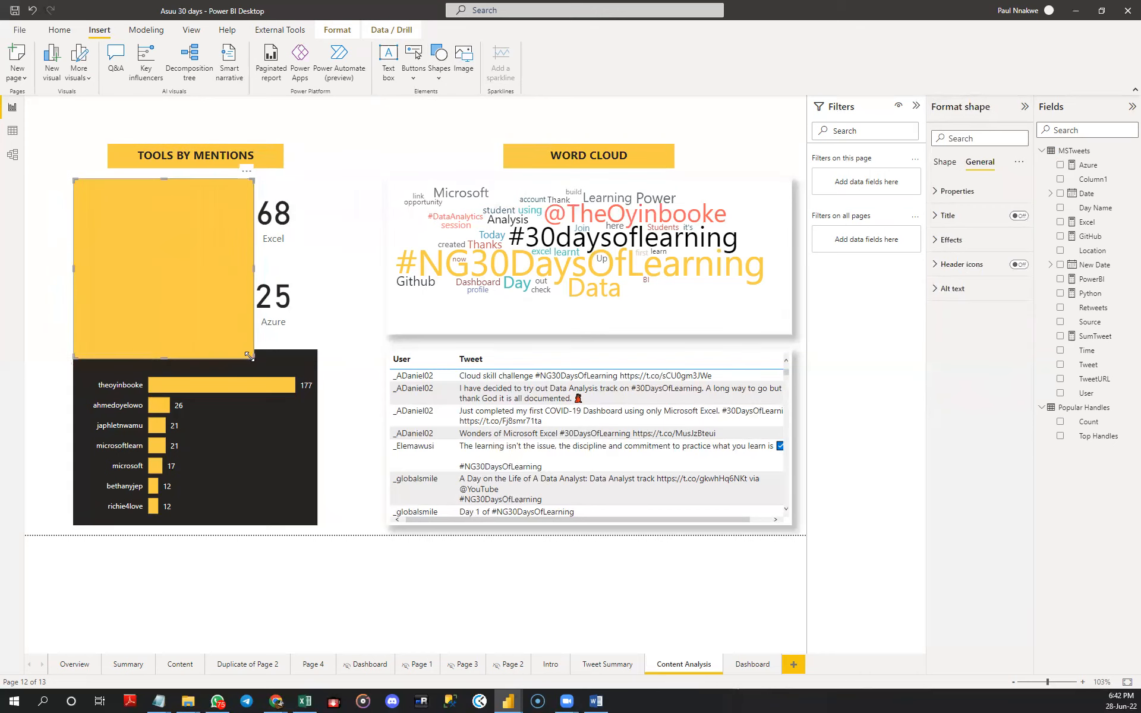
{"action": "left_click_drag", "start_coordinate": [256, 358], "coordinate": [312, 337]}
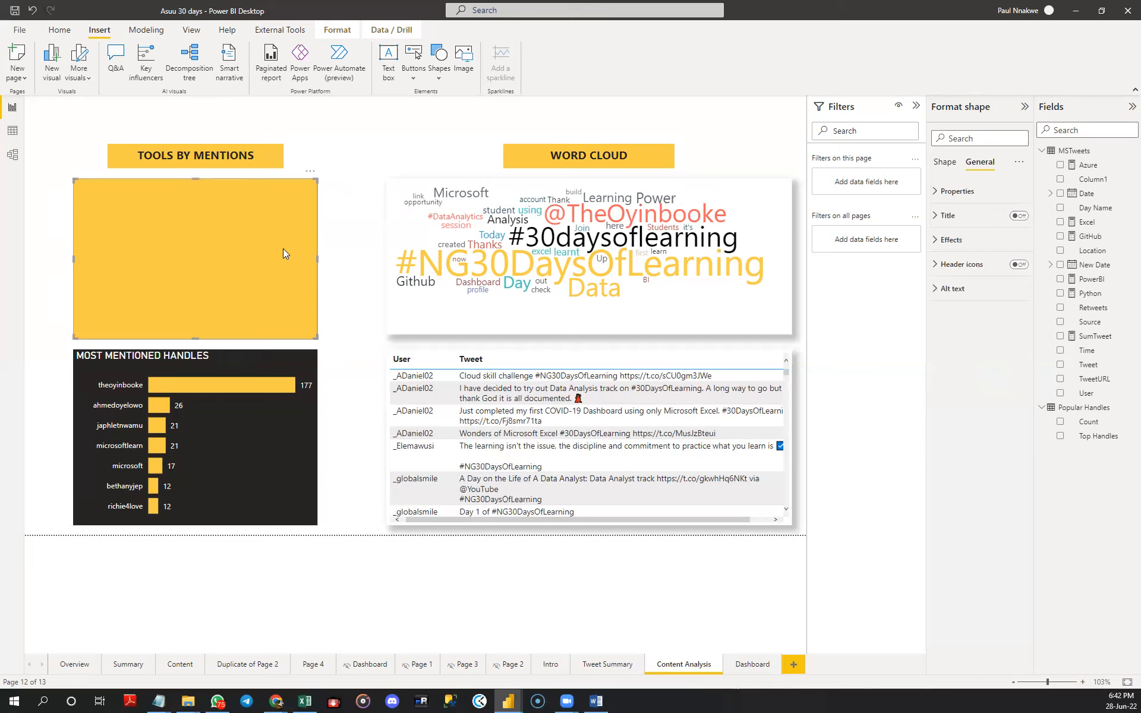
- Shorten the yellow rectangle slightly at its lower edge to leave a gap above the MOST MENTIONED HANDLES chart
{"action": "mouse_move", "coordinate": [215, 200]}
{"action": "left_mouse_down"}
{"action": "mouse_move", "coordinate": [211, 222]}
{"action": "mouse_move", "coordinate": [212, 197]}
{"action": "mouse_move", "coordinate": [218, 211]}
{"action": "left_mouse_up"}
{"action": "left_click_drag", "start_coordinate": [196, 341], "coordinate": [196, 334]}
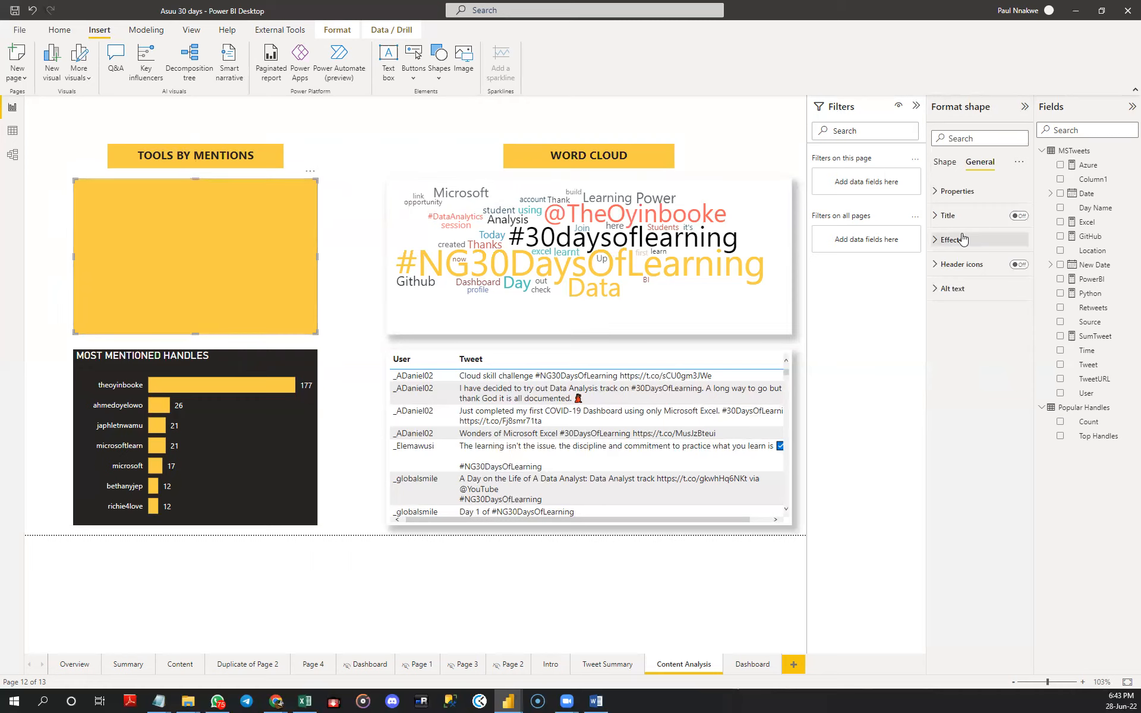
- Set the rectangle's fill colour to a light grey shade of white
{"action": "left_click", "coordinate": [945, 164]}
{"action": "left_click", "coordinate": [959, 195]}
{"action": "left_click", "coordinate": [959, 193]}
{"action": "left_click", "coordinate": [950, 241]}
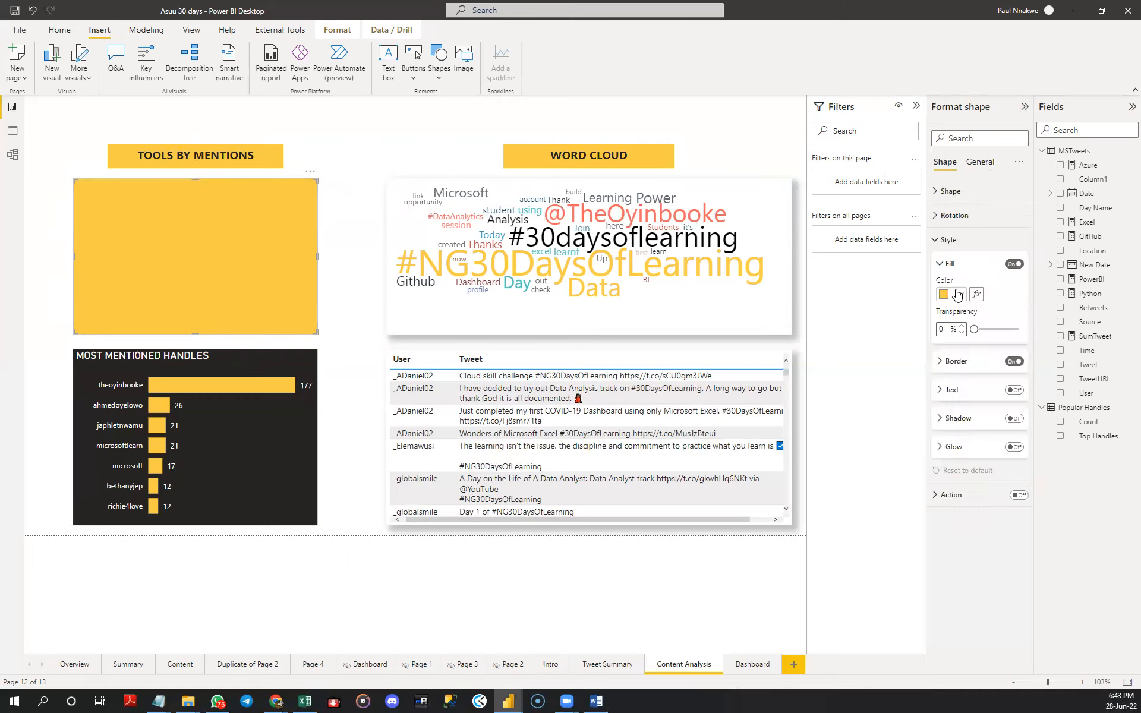
{"action": "left_click", "coordinate": [952, 296]}
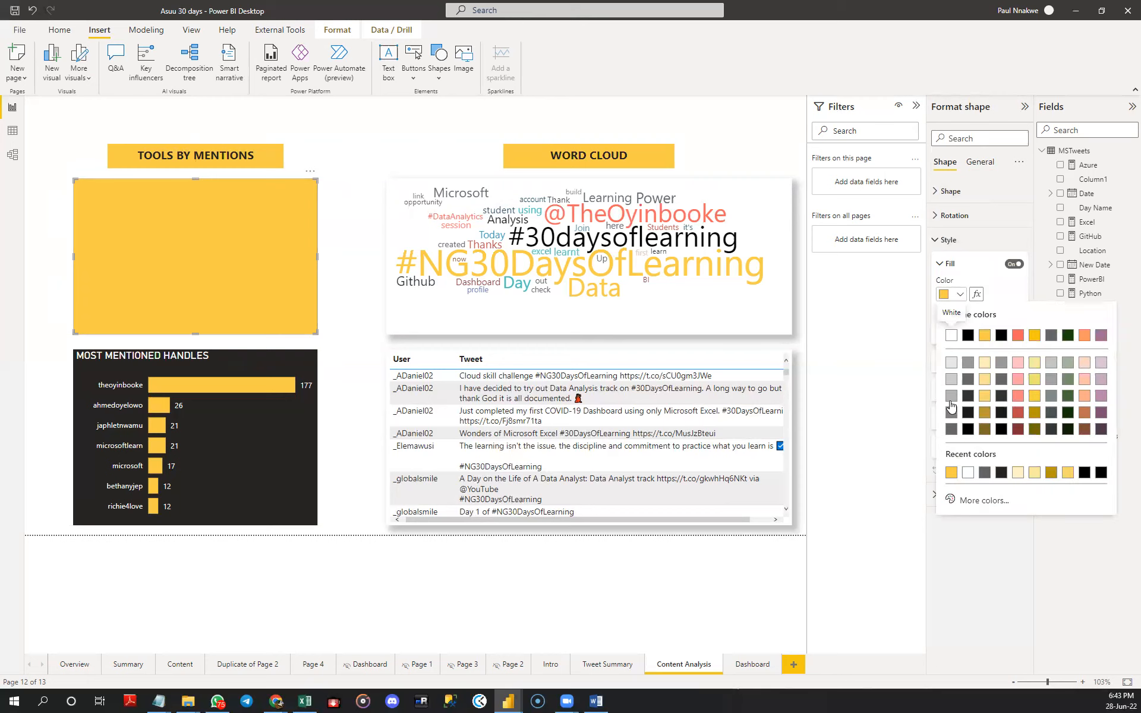
{"action": "left_click", "coordinate": [951, 362]}
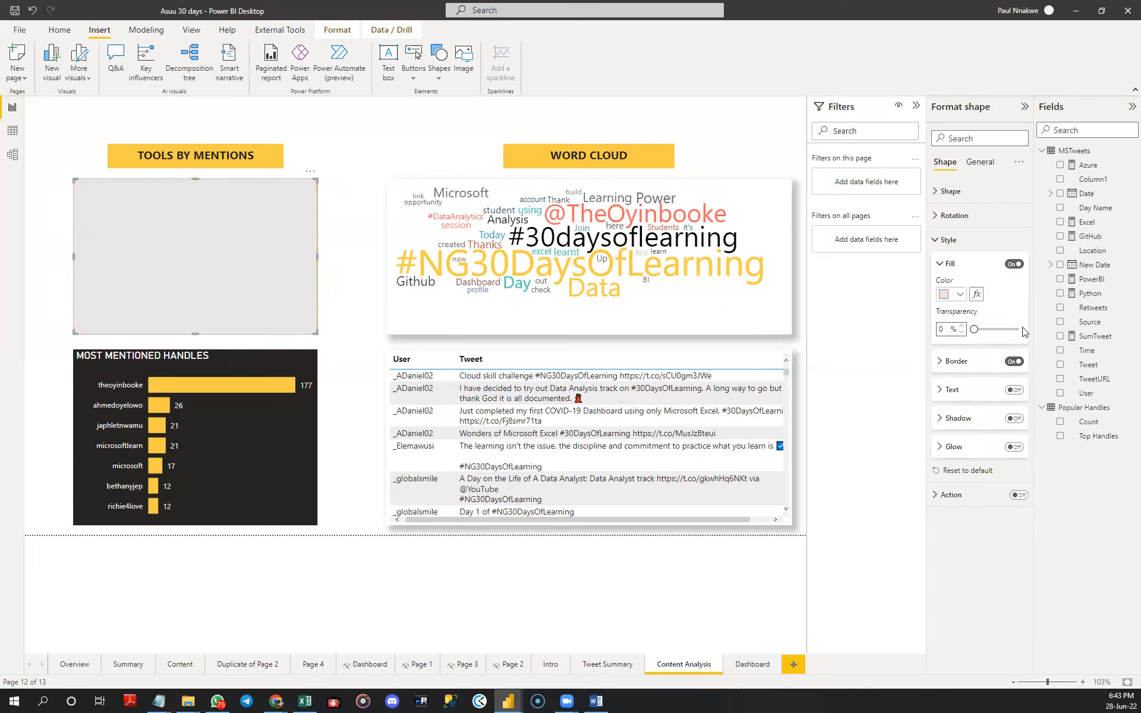
{"action": "left_click", "coordinate": [946, 263]}
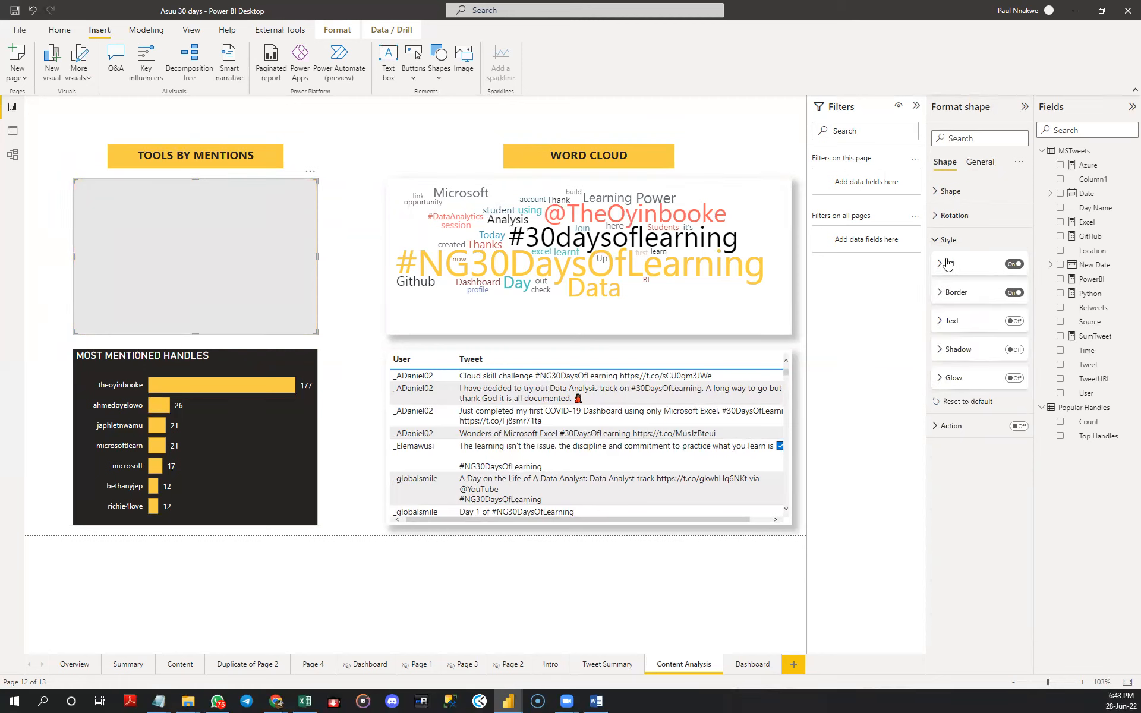
{"action": "left_click", "coordinate": [947, 194]}
{"action": "left_click", "coordinate": [947, 193]}
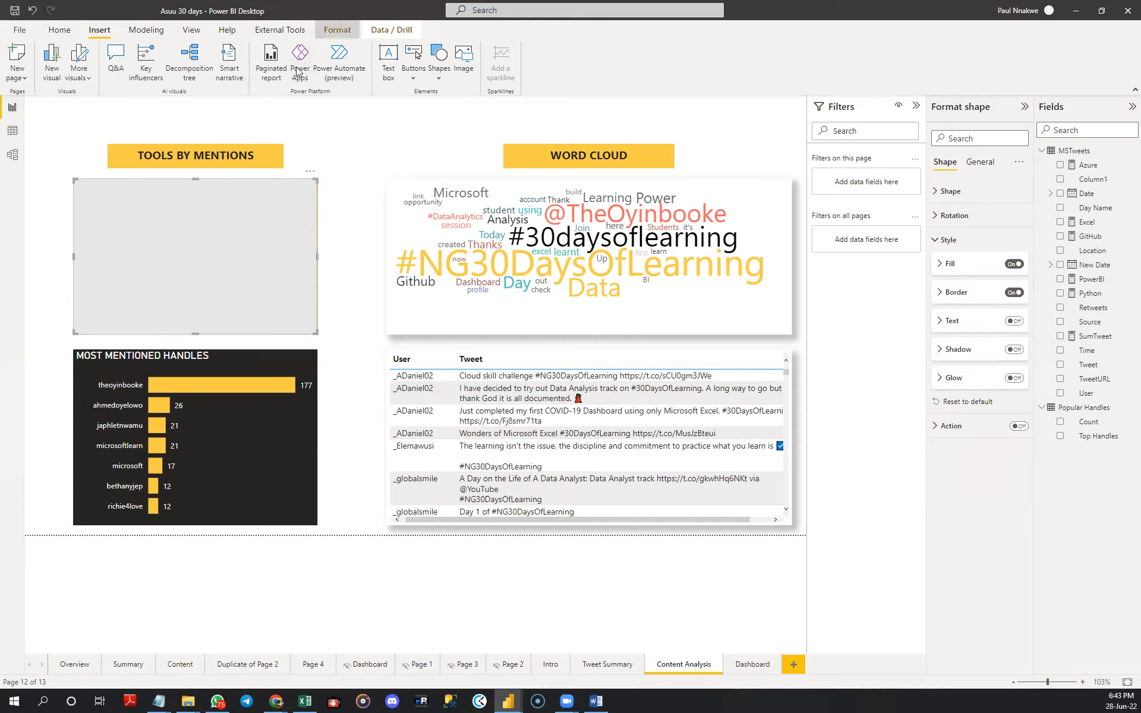
- Send the rectangle to the back, behind the four tool cards and their icons
{"action": "left_click", "coordinate": [337, 31]}
{"action": "left_click", "coordinate": [194, 73]}
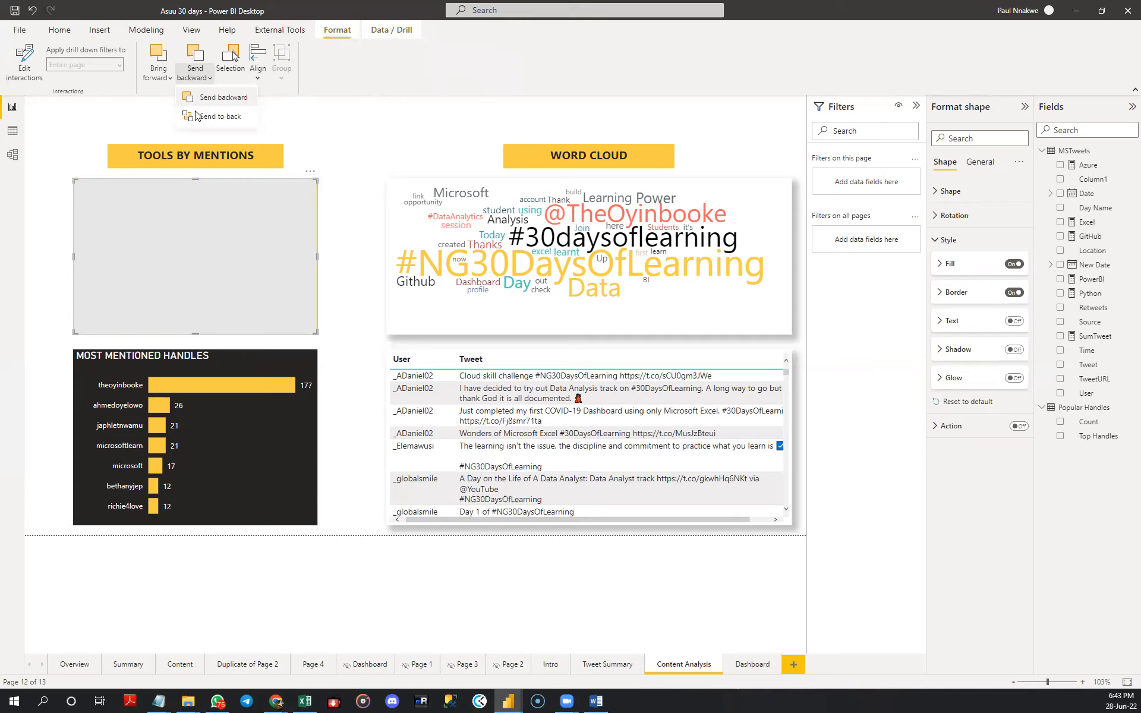
{"action": "left_click", "coordinate": [196, 119]}
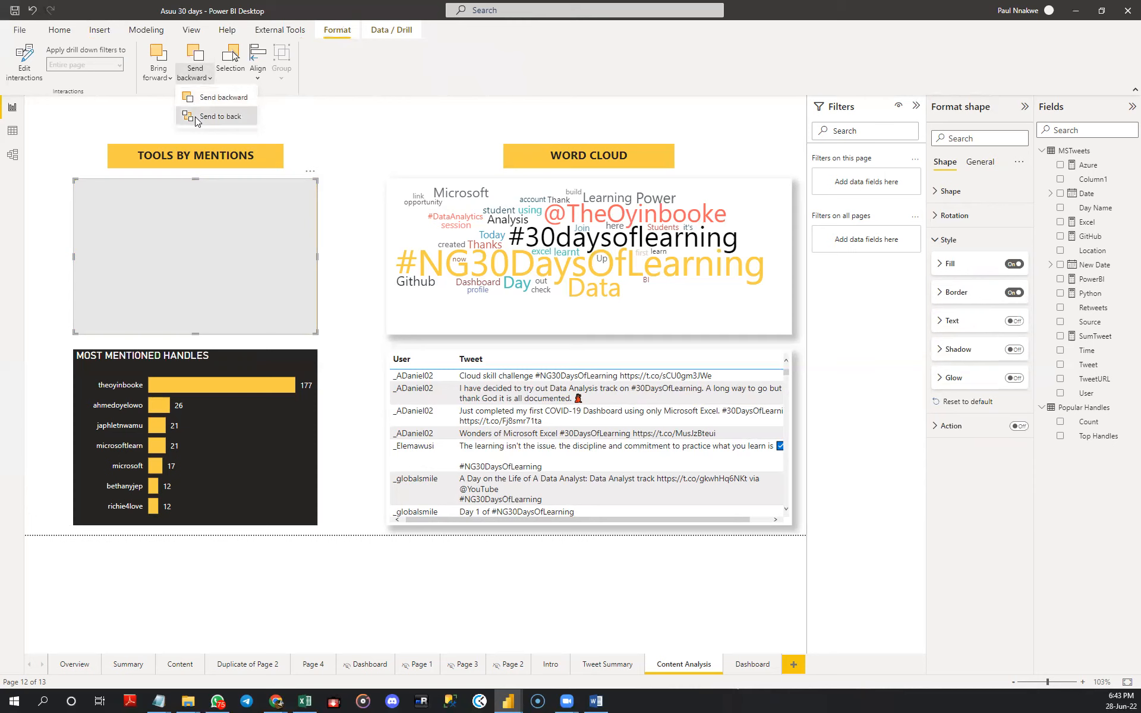
{"action": "left_click", "coordinate": [340, 149]}
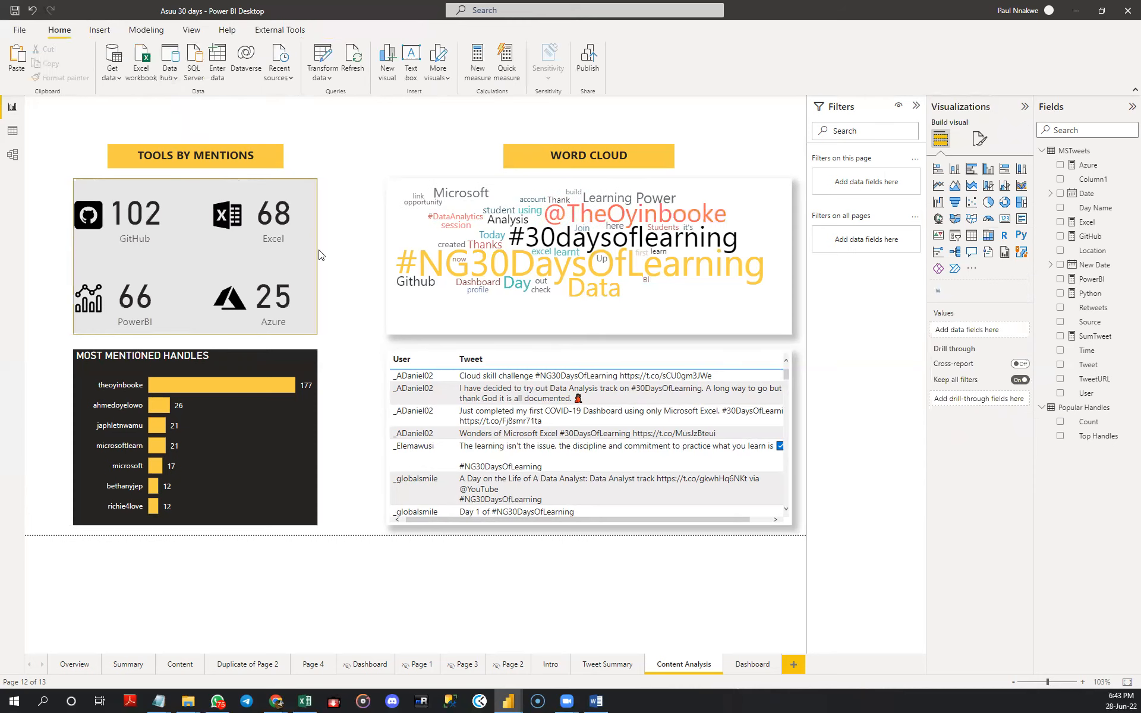
{"action": "left_click", "coordinate": [306, 263]}
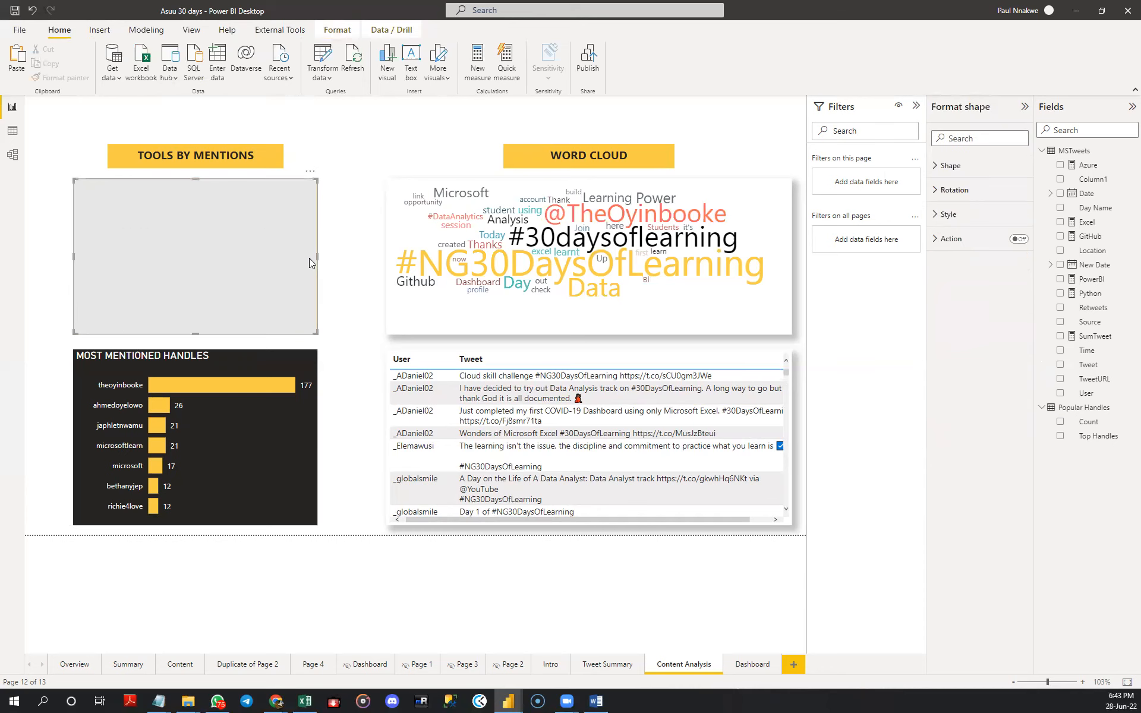
{"action": "left_click", "coordinate": [365, 254]}
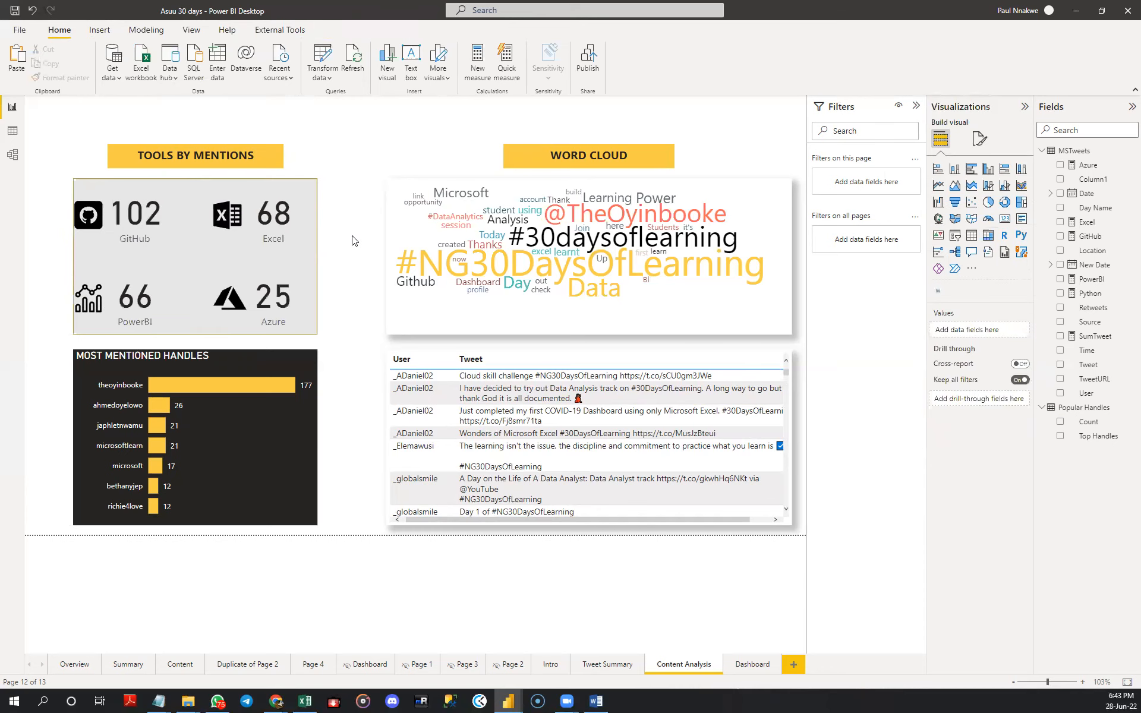
- Set the background rectangle's fill colour to white and turn on its shadow
{"action": "left_click", "coordinate": [301, 244]}
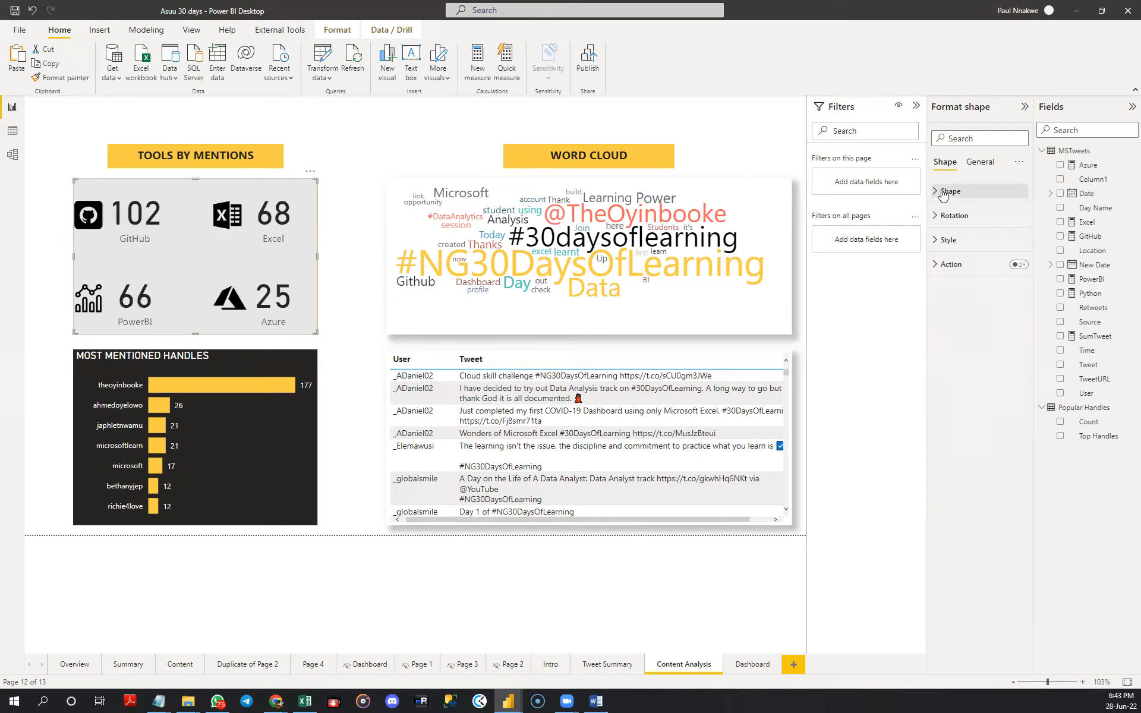
{"action": "left_click", "coordinate": [942, 194]}
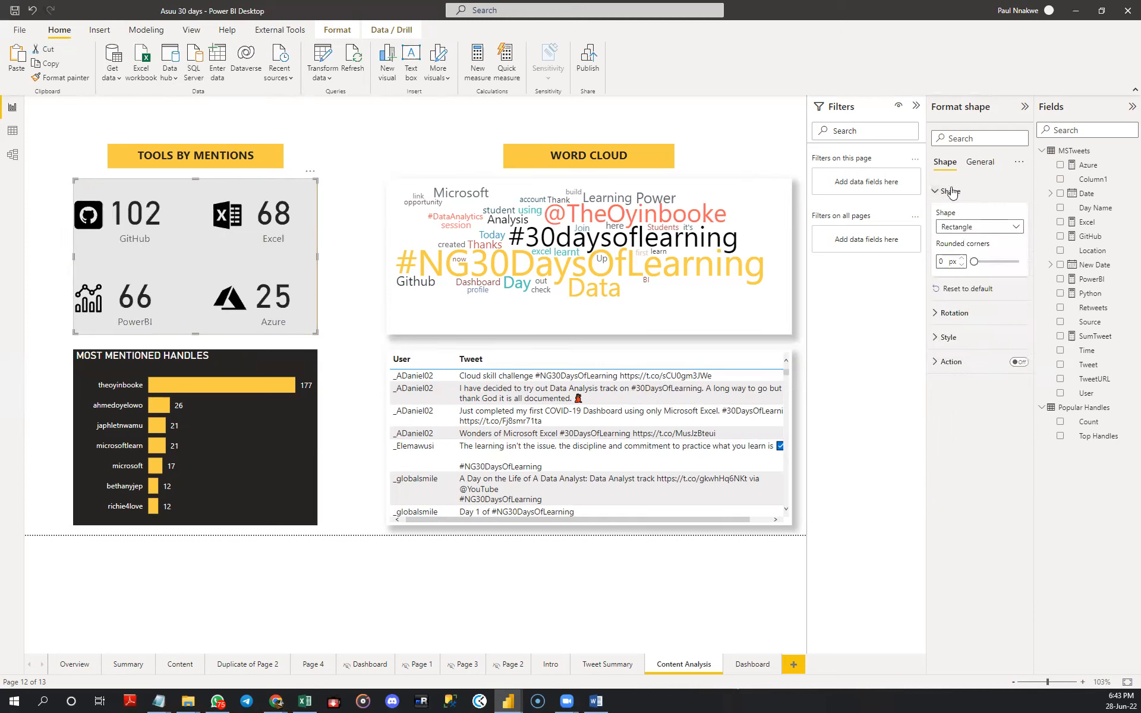
{"action": "left_click", "coordinate": [951, 191]}
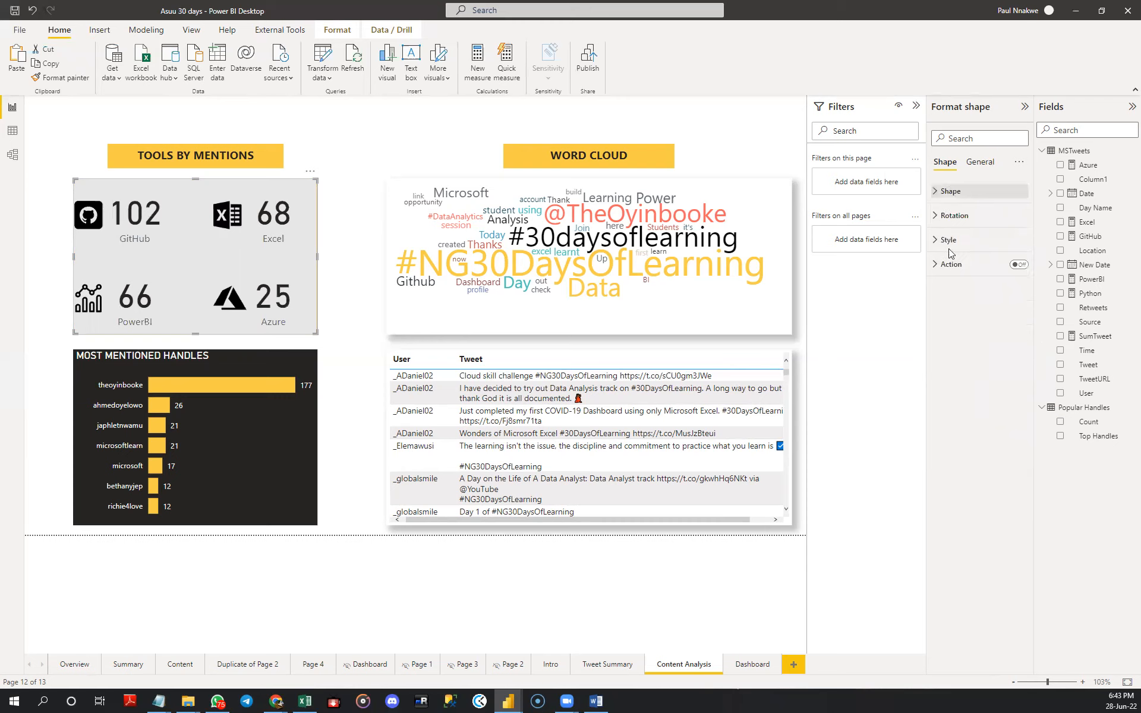
{"action": "left_click", "coordinate": [950, 245]}
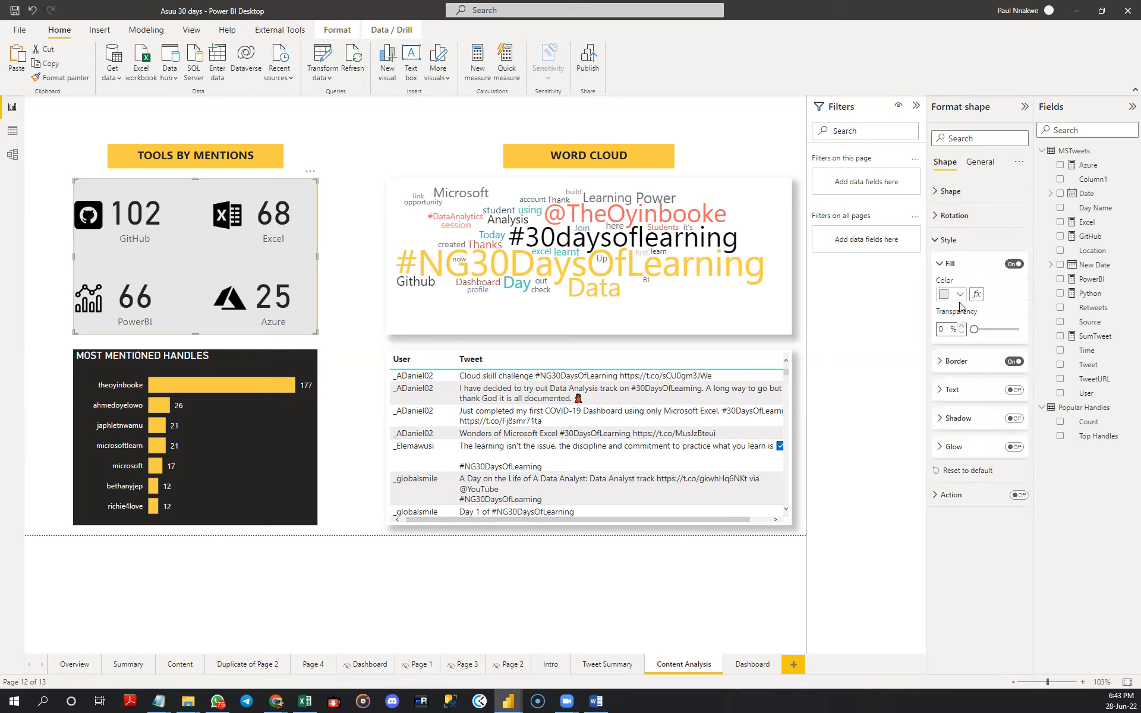
{"action": "left_click", "coordinate": [959, 294]}
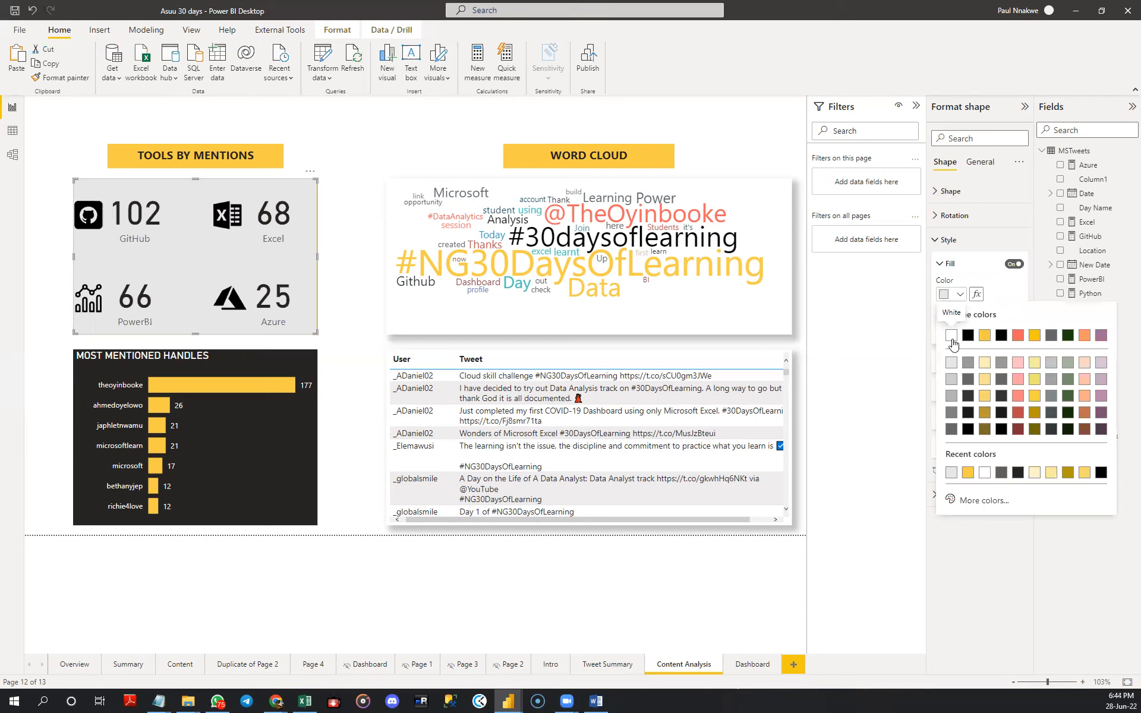
{"action": "left_click", "coordinate": [951, 336]}
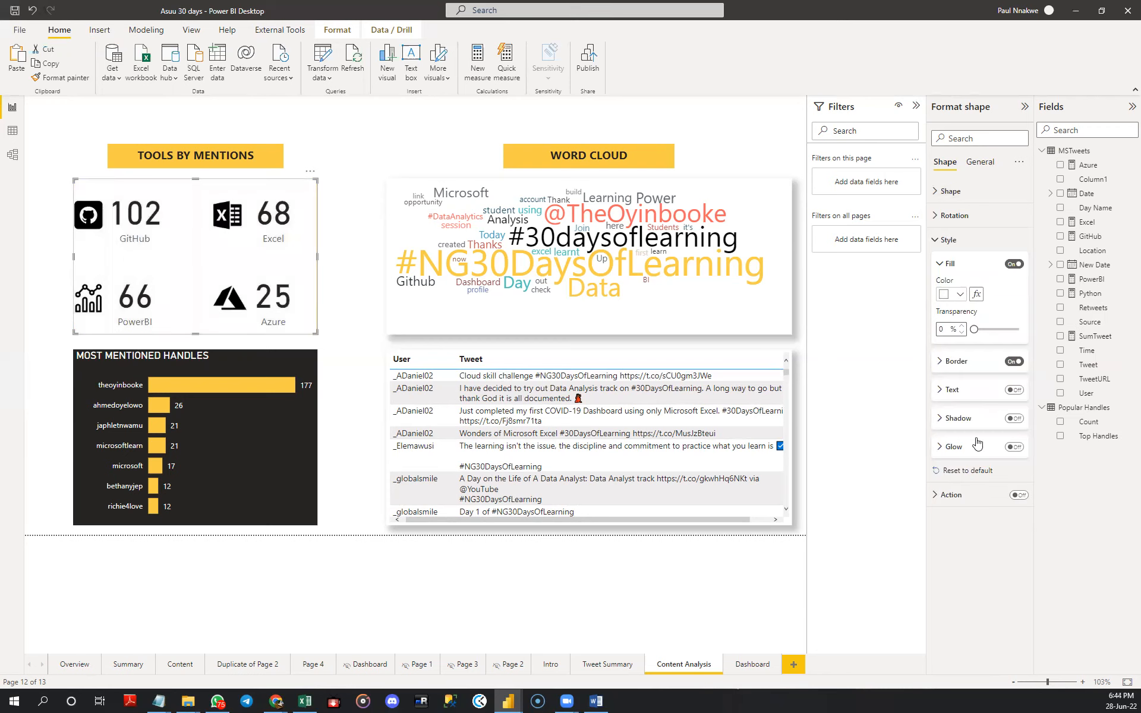
{"action": "left_click", "coordinate": [1013, 419]}
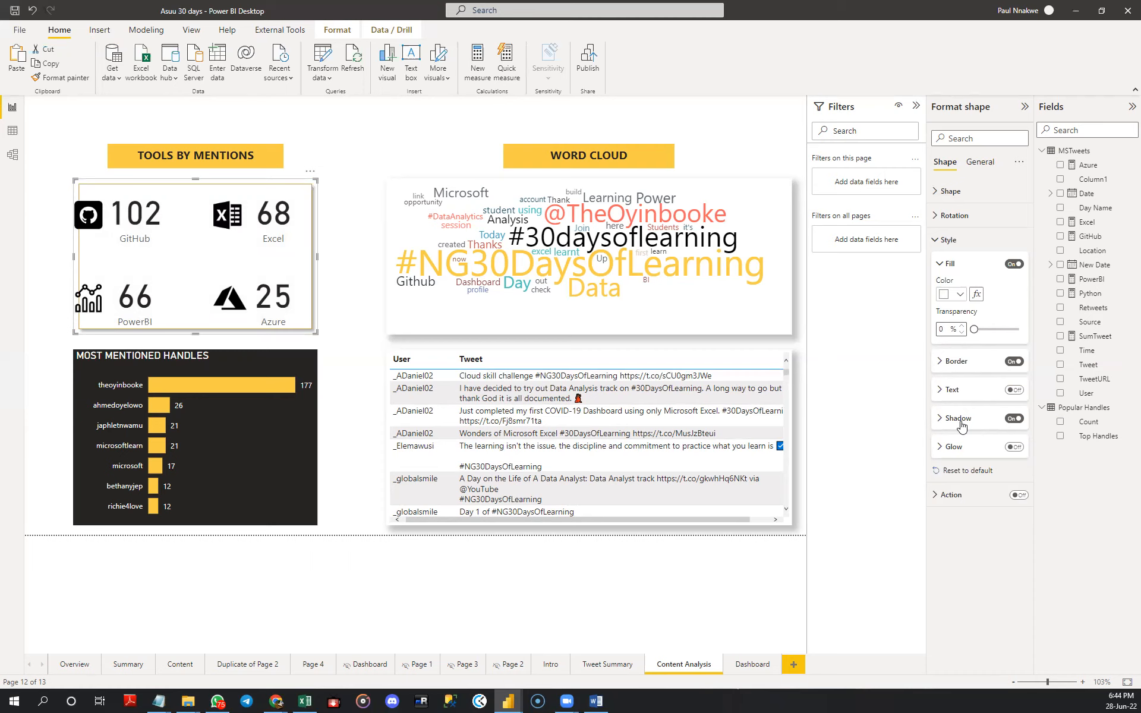
- Turn off the border of the white background rectangle behind the tool cards
{"action": "left_click", "coordinate": [959, 419]}
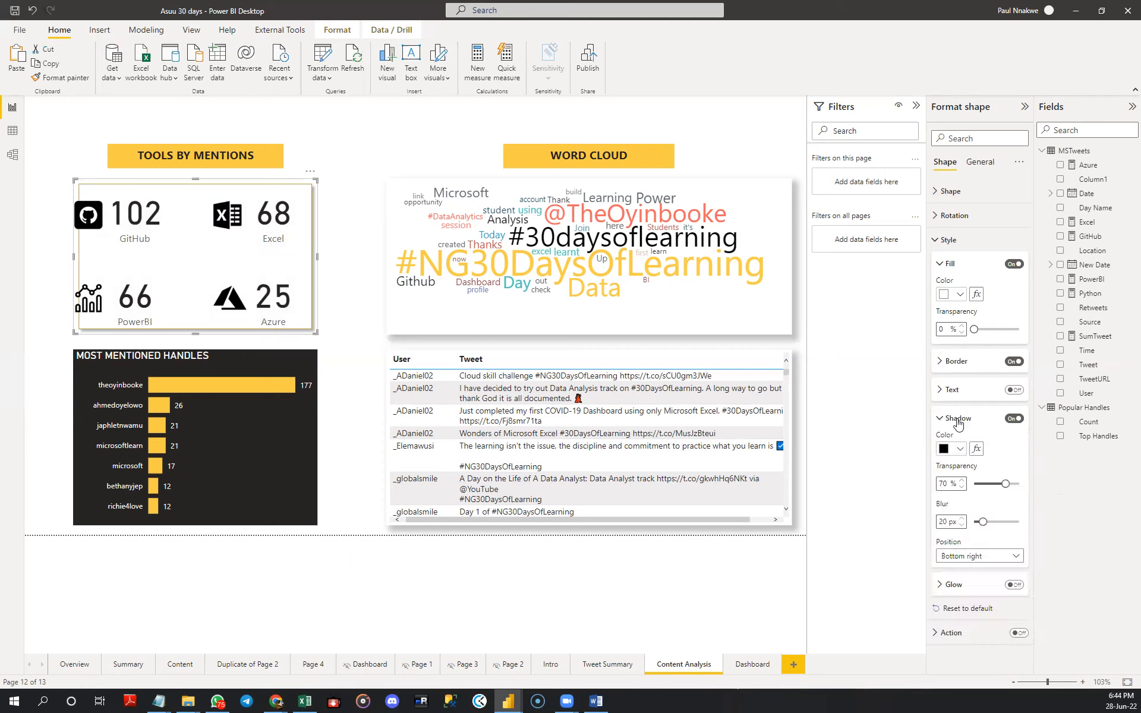
{"action": "left_click", "coordinate": [1011, 363]}
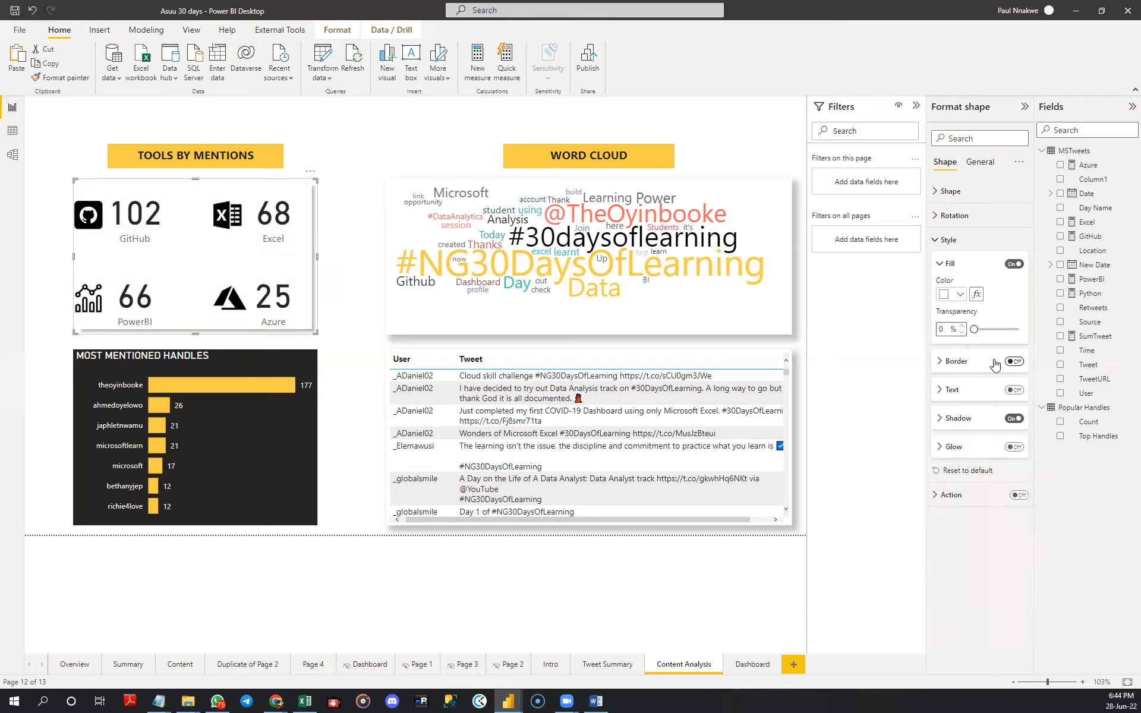
{"action": "left_click", "coordinate": [353, 153]}
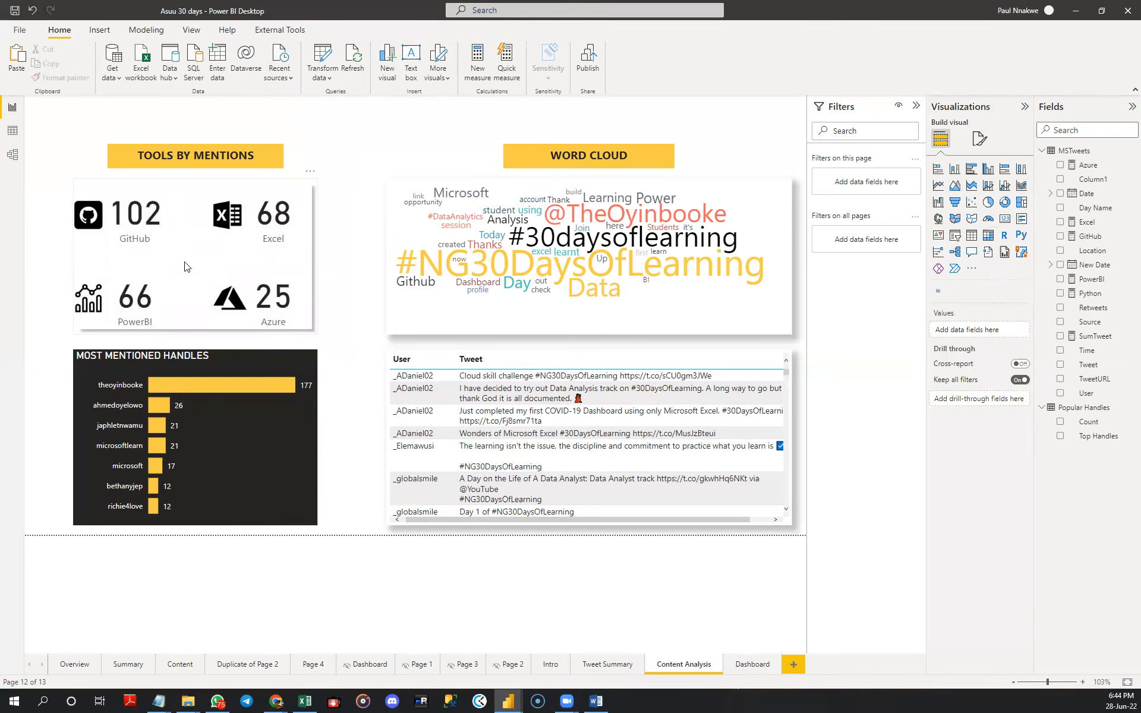
- Fine-tune both side edges of the background rectangle to match the width of the MOST MENTIONED HANDLES chart
{"action": "left_click", "coordinate": [107, 263]}
{"action": "left_click_drag", "start_coordinate": [70, 260], "coordinate": [76, 261]}
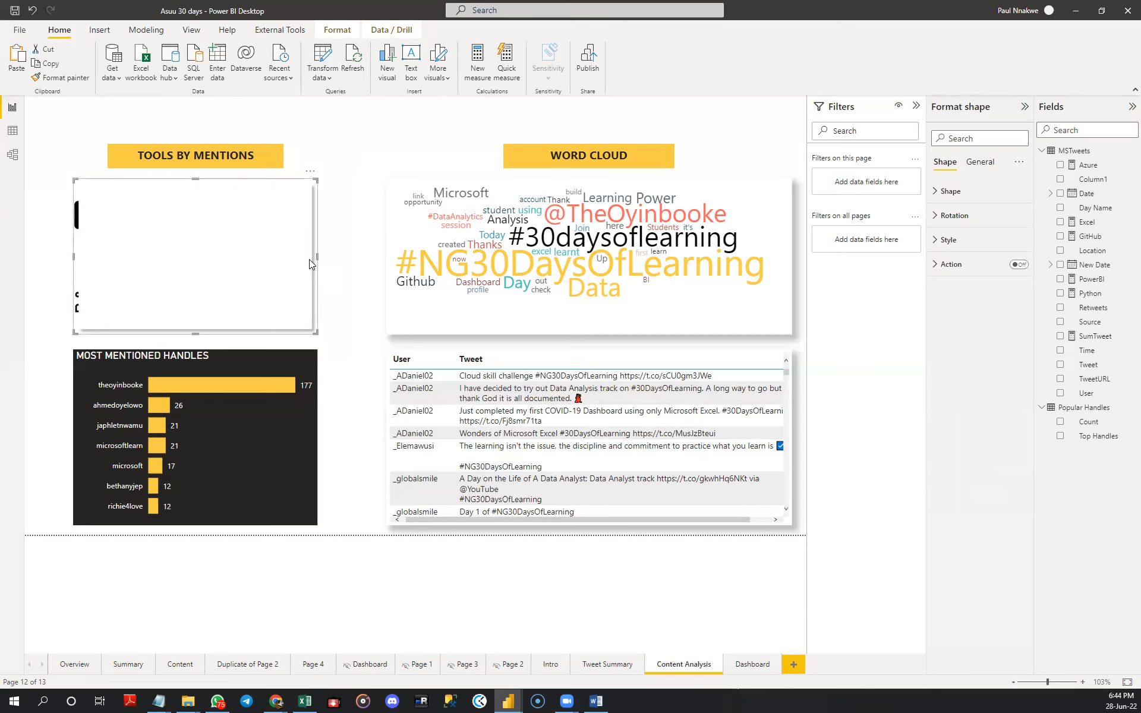
{"action": "left_click_drag", "start_coordinate": [315, 259], "coordinate": [320, 263]}
{"action": "left_click_drag", "start_coordinate": [319, 263], "coordinate": [320, 264]}
{"action": "left_click", "coordinate": [342, 246]}
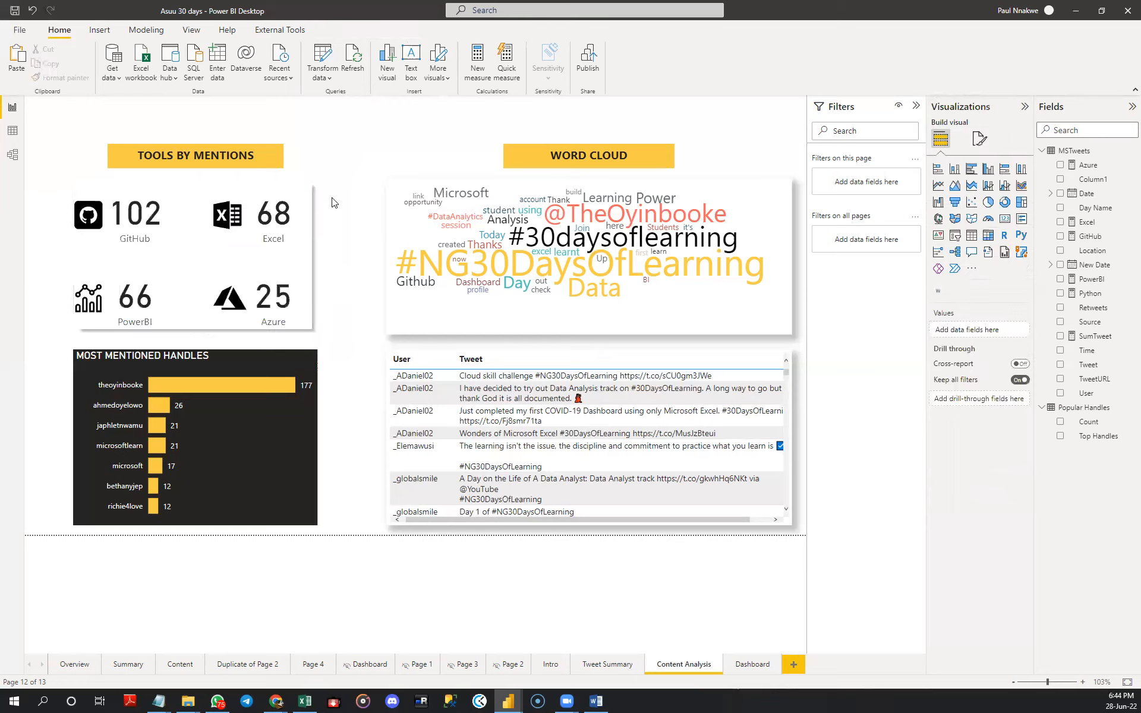
- Group the Excel mentions card with its Excel icon
{"action": "left_click", "coordinate": [278, 232]}
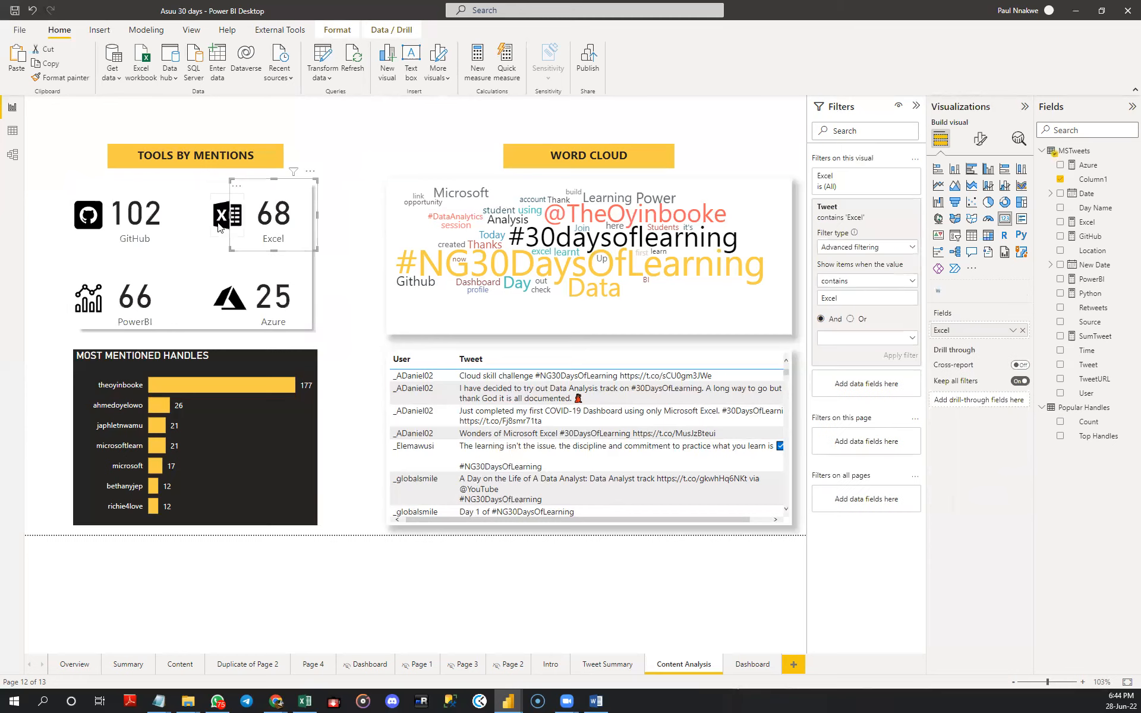
{"action": "left_click", "coordinate": [219, 227]}
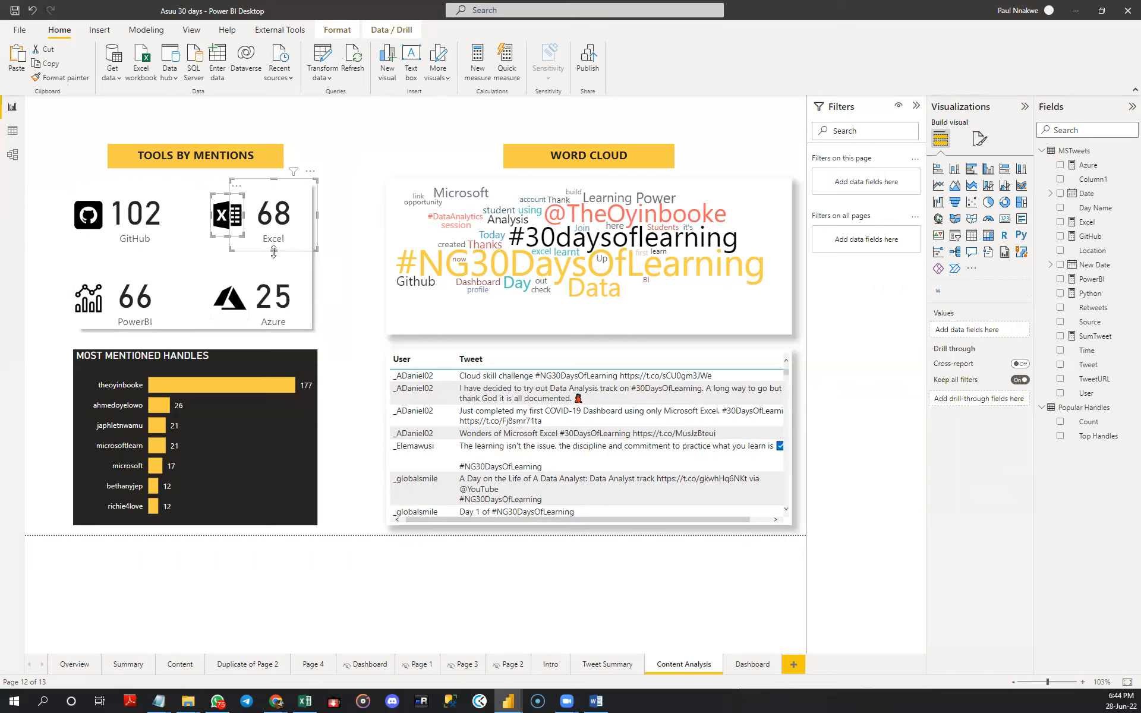
{"action": "left_click", "coordinate": [337, 30]}
{"action": "left_click", "coordinate": [281, 73]}
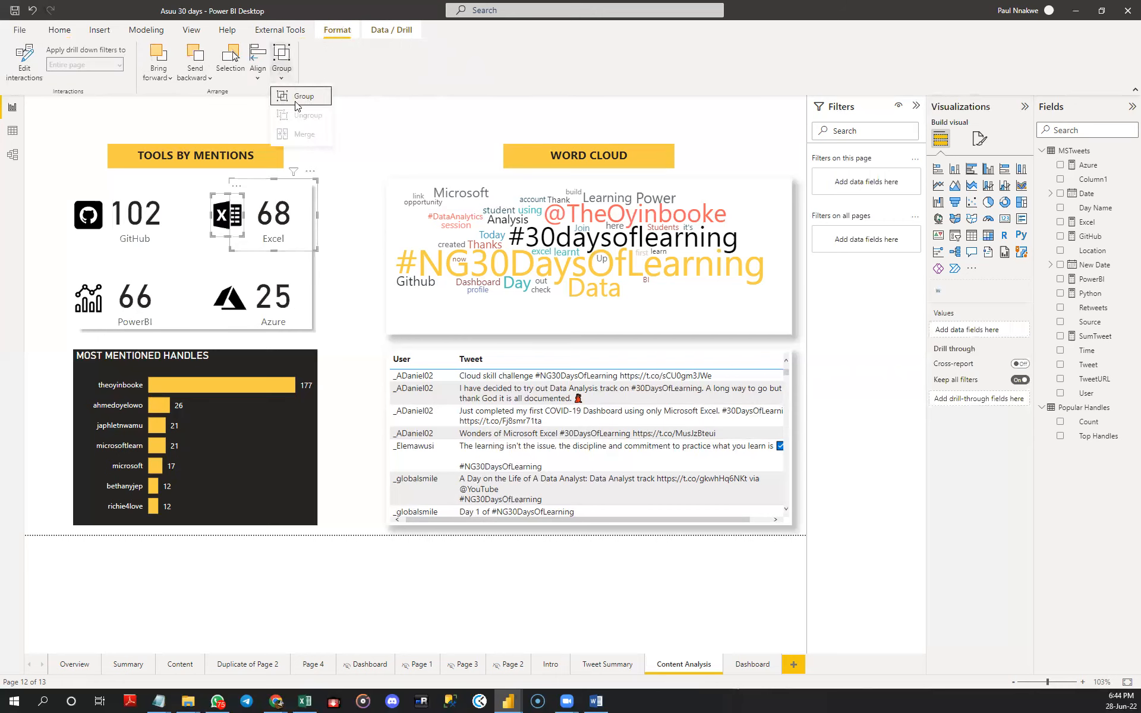
{"action": "left_click", "coordinate": [297, 98]}
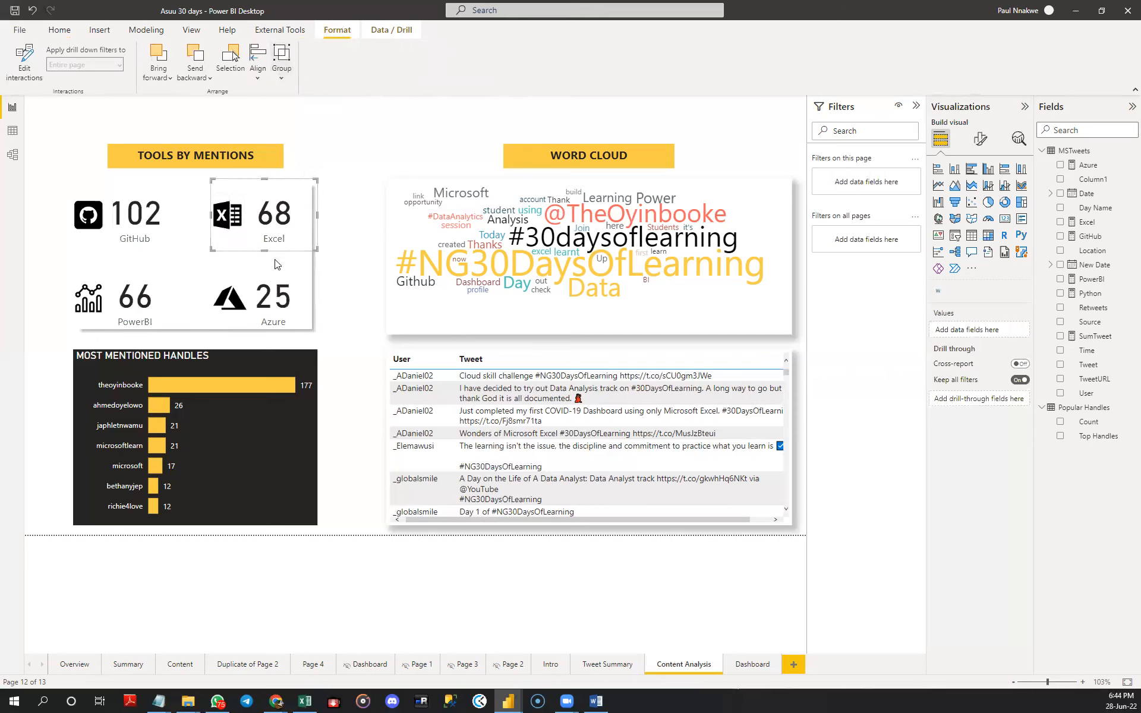
- Group the Azure mentions card with its Azure icon
{"action": "left_click", "coordinate": [260, 303]}
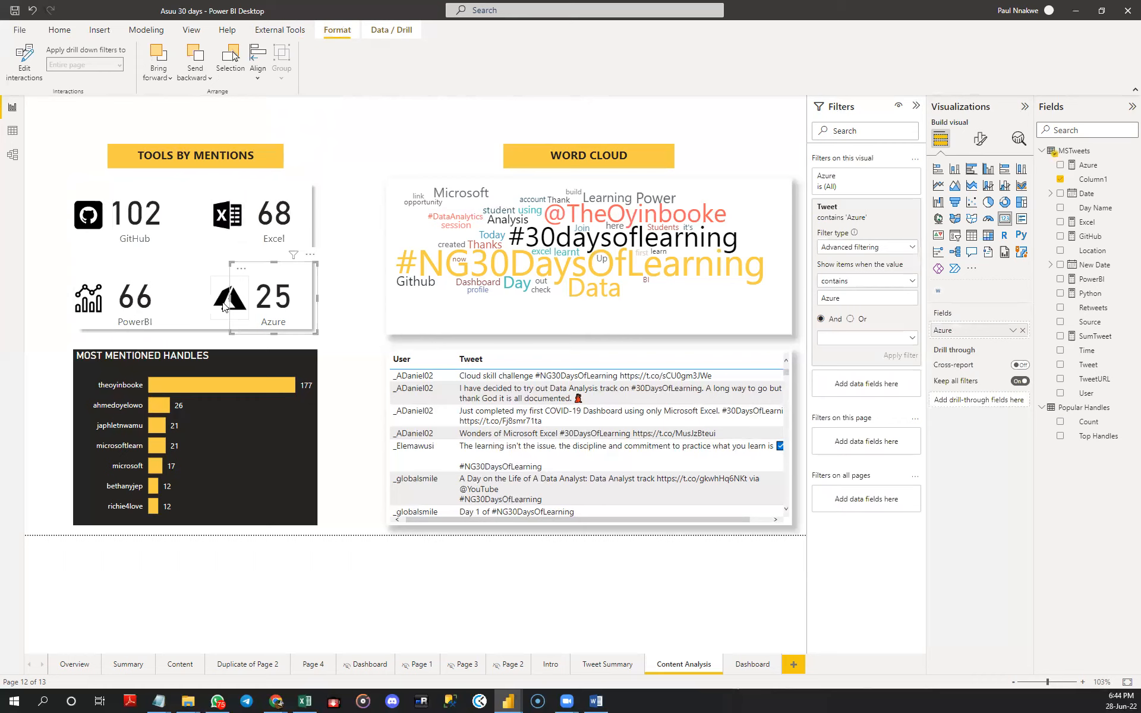
{"action": "left_click", "coordinate": [225, 306], "text": "ctrl"}
{"action": "left_click", "coordinate": [282, 72]}
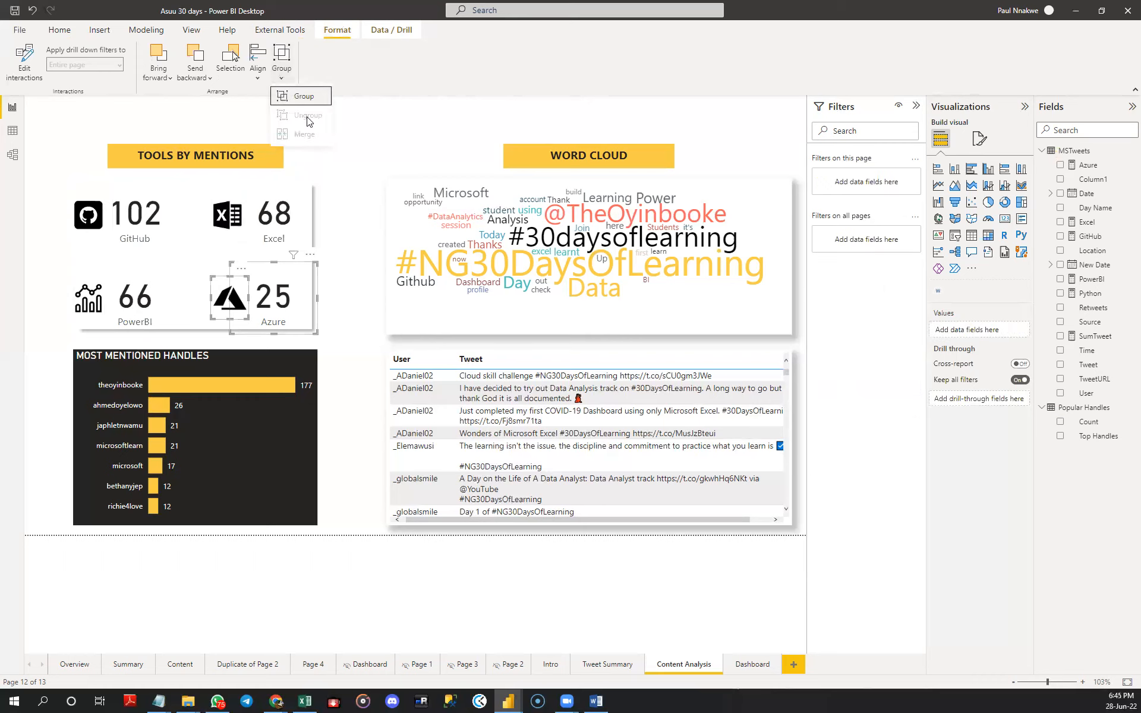
{"action": "left_click", "coordinate": [301, 97]}
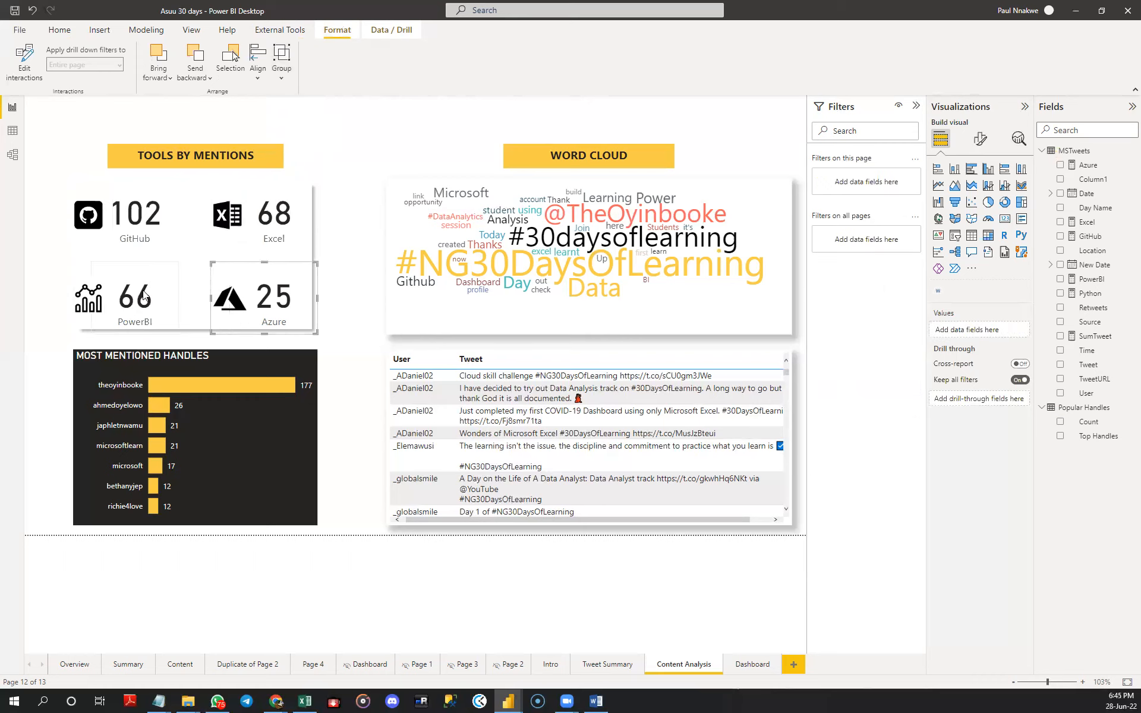
- Group the PowerBI mentions card with its chart icon
{"action": "left_click", "coordinate": [116, 301]}
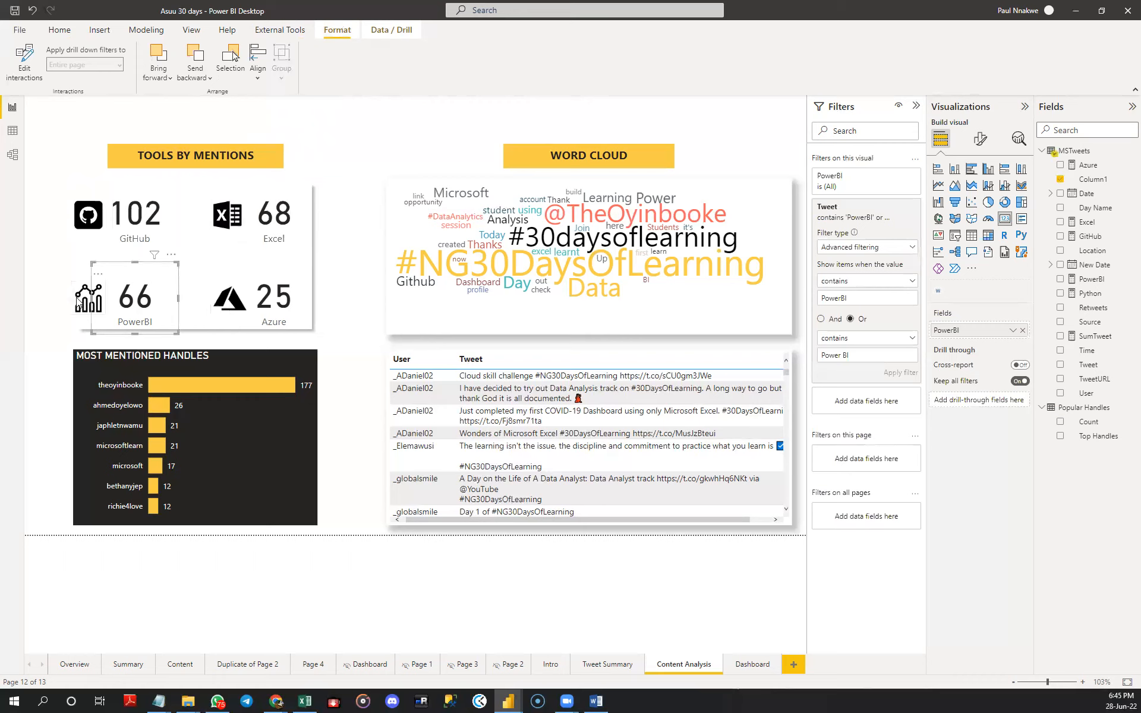
{"action": "left_click", "coordinate": [76, 297], "text": "ctrl"}
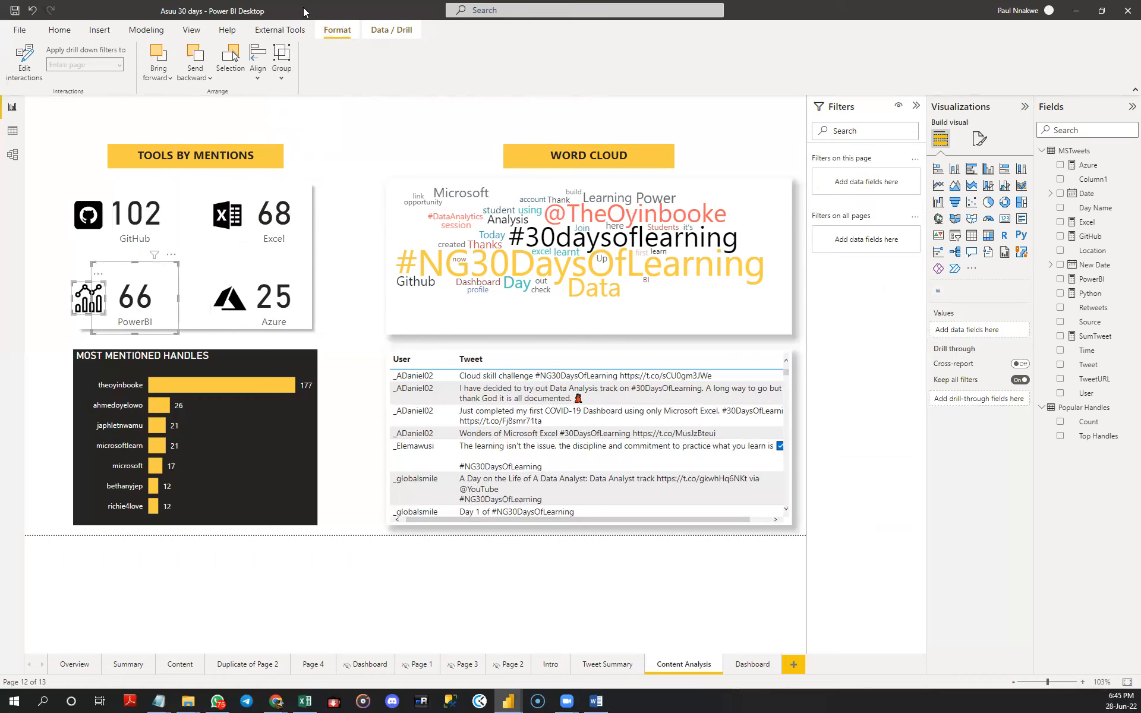
{"action": "left_click", "coordinate": [281, 68]}
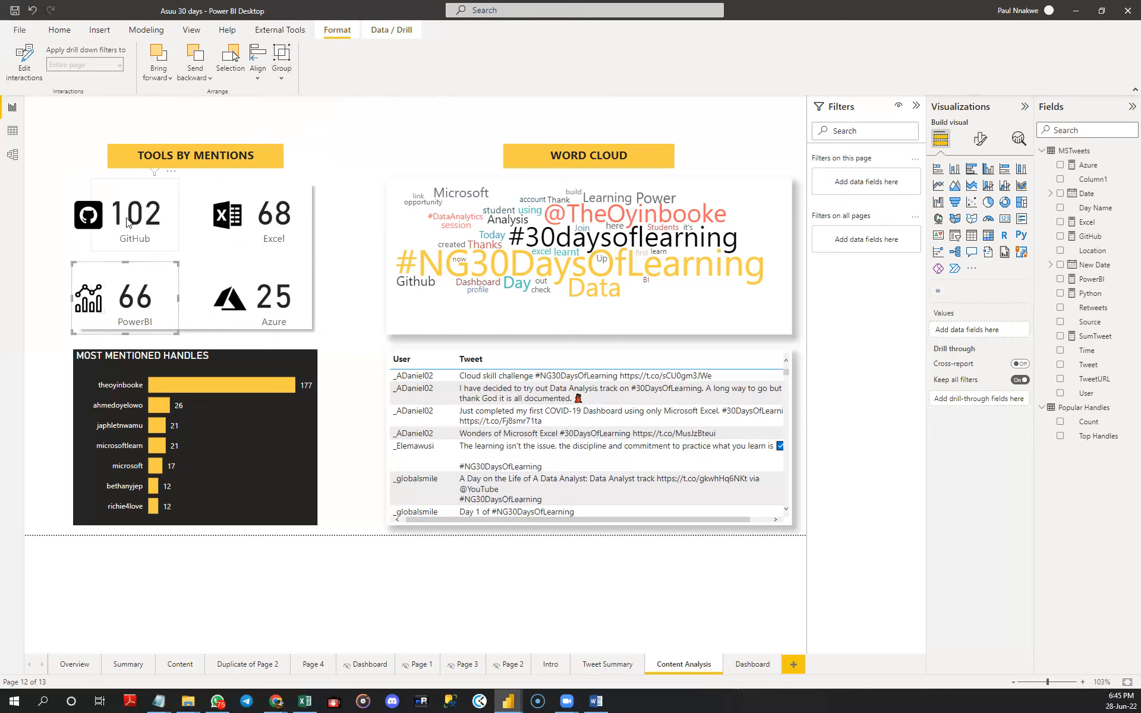
- Group the GitHub mentions card with its GitHub icon
{"action": "left_click", "coordinate": [89, 222]}
{"action": "left_click", "coordinate": [84, 222], "text": "ctrl"}
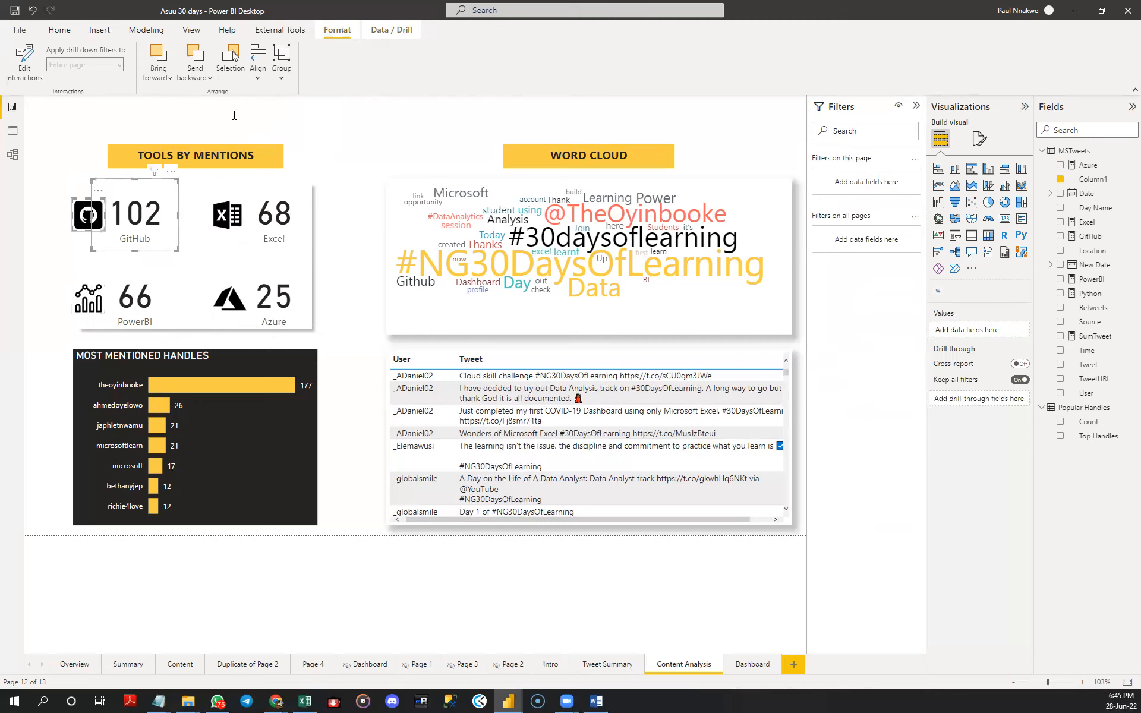
{"action": "left_click", "coordinate": [283, 74]}
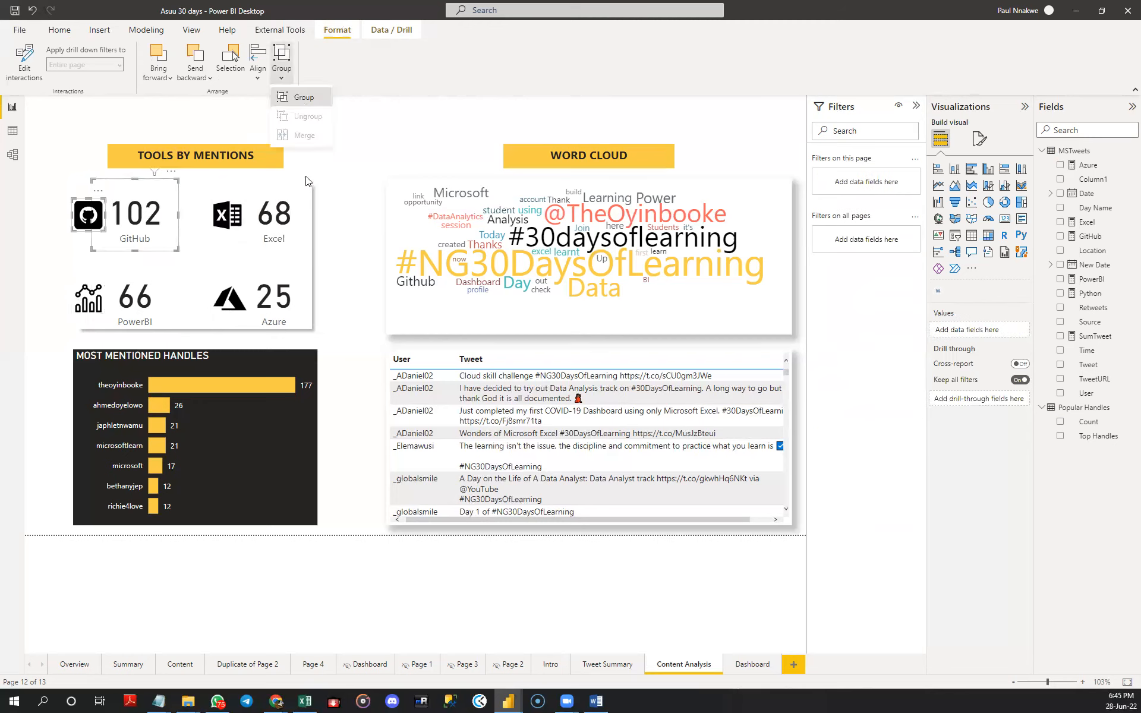
{"action": "left_click", "coordinate": [339, 211]}
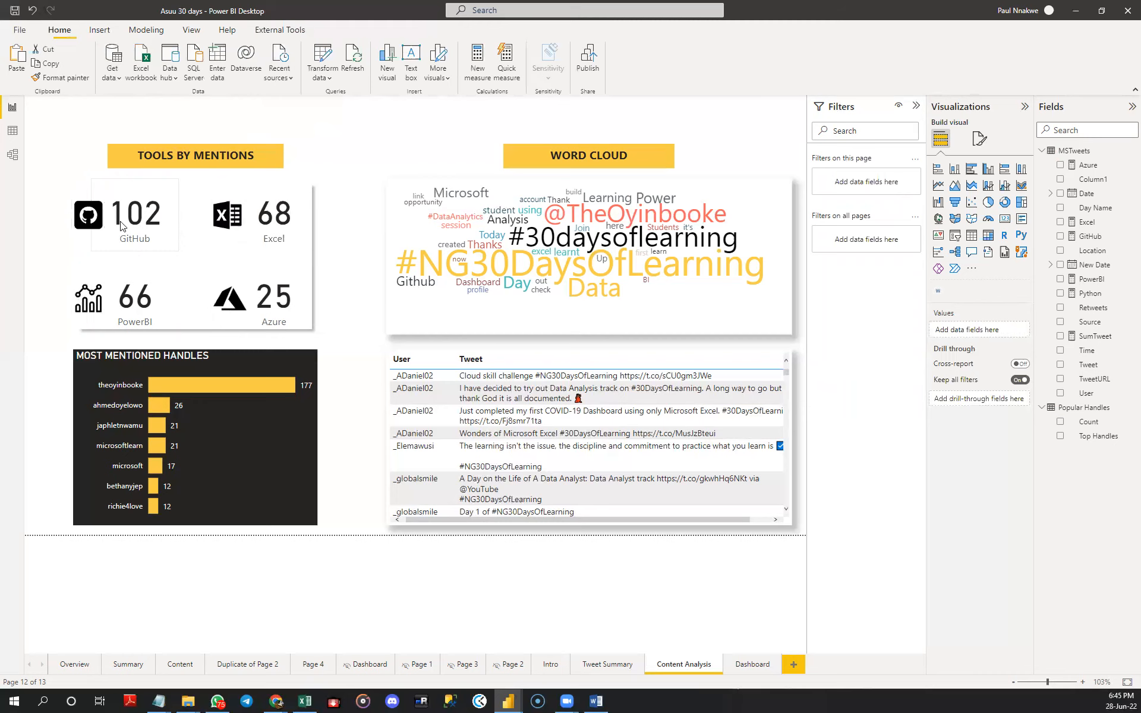
- Nudge the GitHub group and the white background rectangle slightly downward
{"action": "left_click_drag", "start_coordinate": [126, 233], "coordinate": [126, 232]}
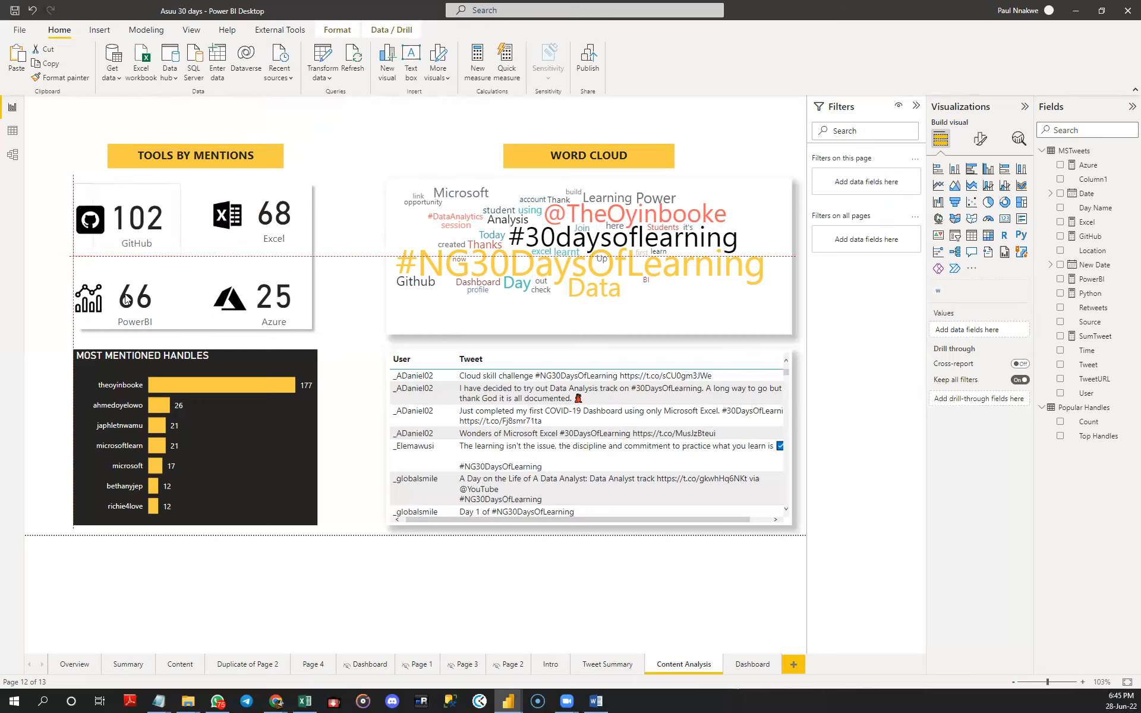
{"action": "left_click", "coordinate": [134, 233]}
{"action": "left_click_drag", "start_coordinate": [132, 236], "coordinate": [137, 247]}
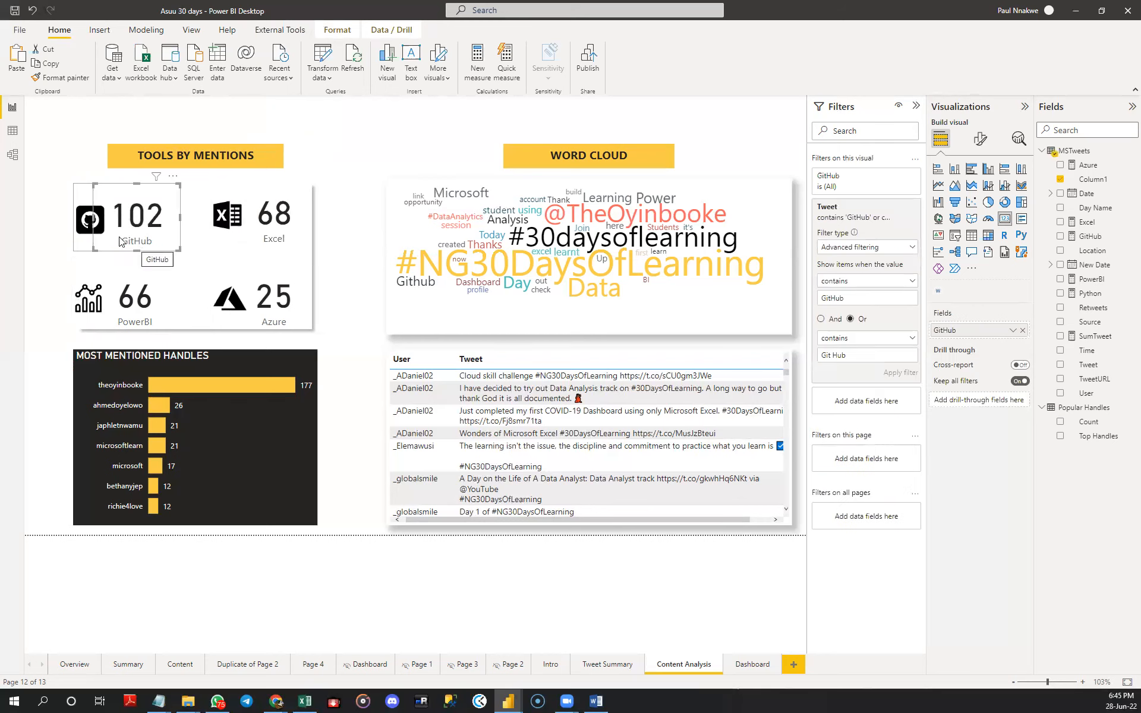
{"action": "left_click", "coordinate": [82, 254]}
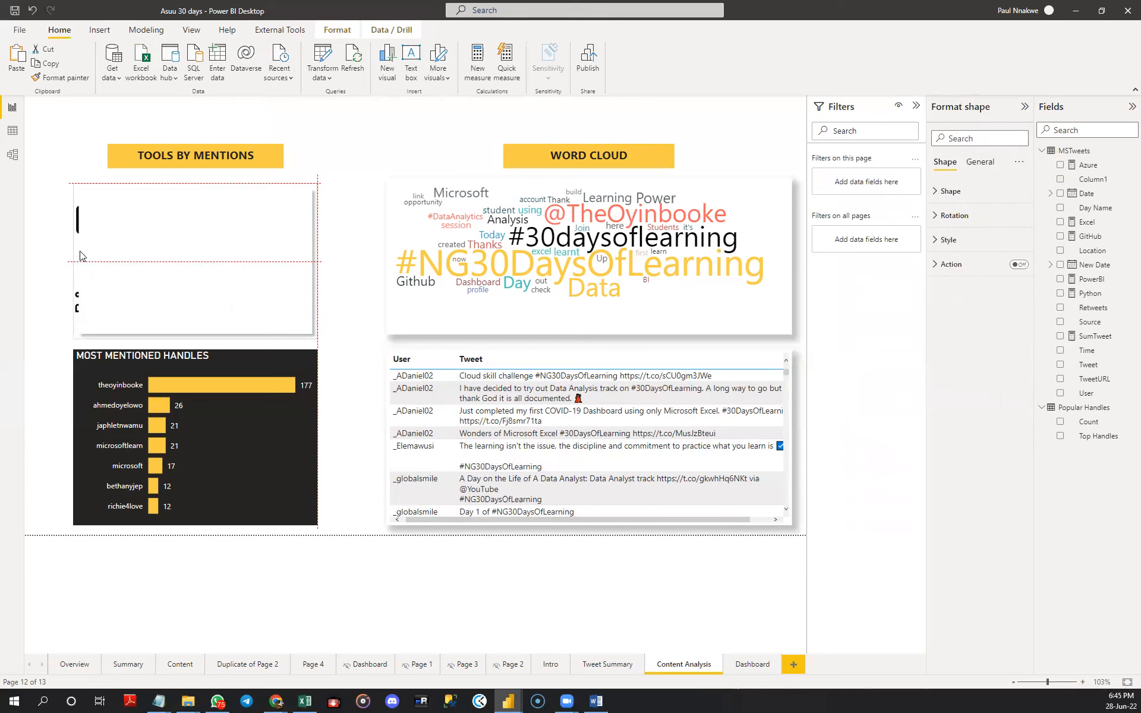
- Move the GitHub group a little to the right, away from the background rectangle's left edge
{"action": "left_click", "coordinate": [89, 231]}
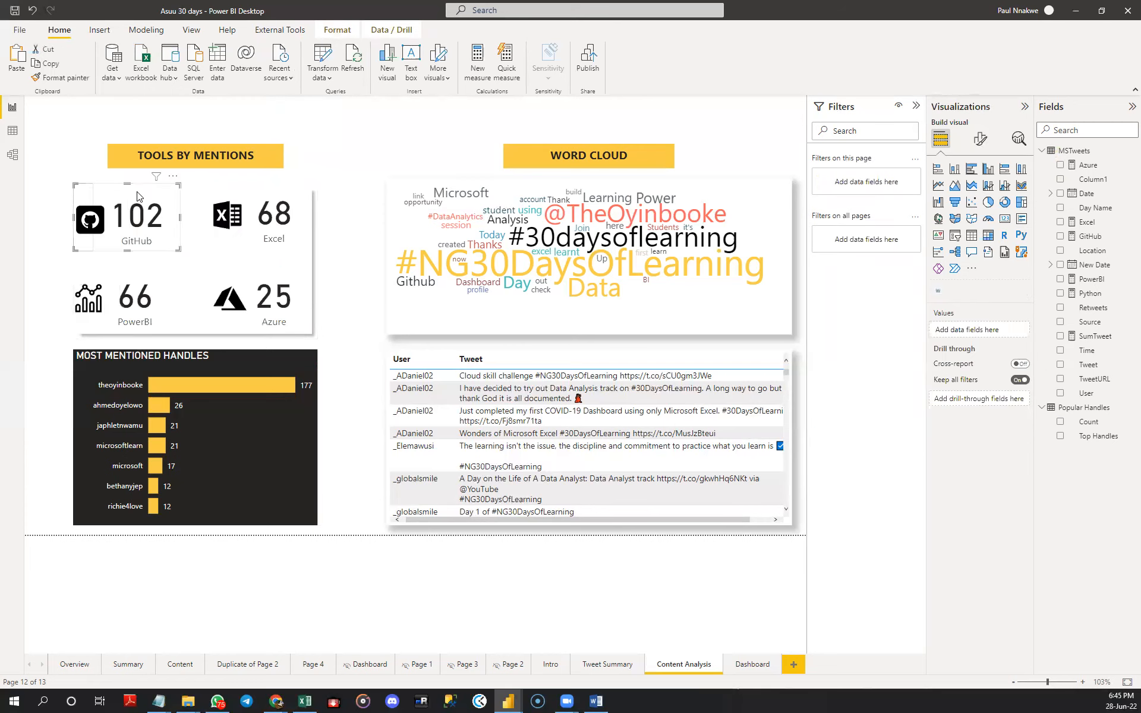
{"action": "left_click_drag", "start_coordinate": [138, 196], "coordinate": [137, 196]}
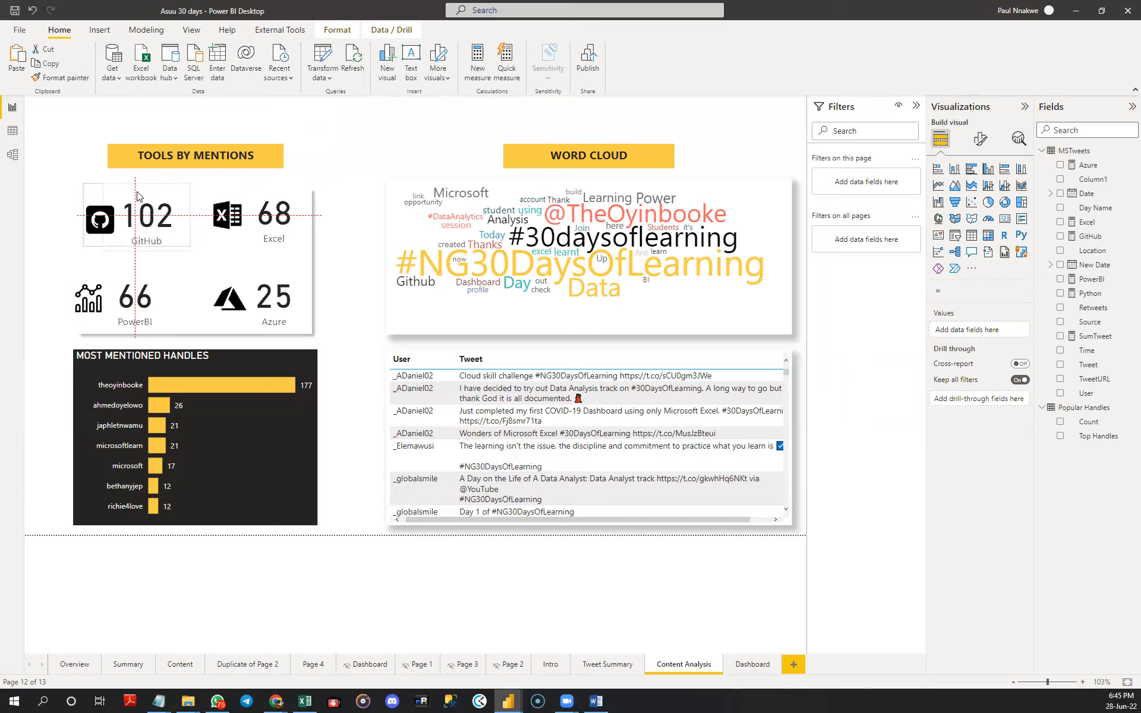
{"action": "left_click_drag", "start_coordinate": [136, 196], "coordinate": [136, 198]}
- Move the PowerBI group to the right so it lines up vertically with the GitHub group above it
{"action": "left_click", "coordinate": [137, 273]}
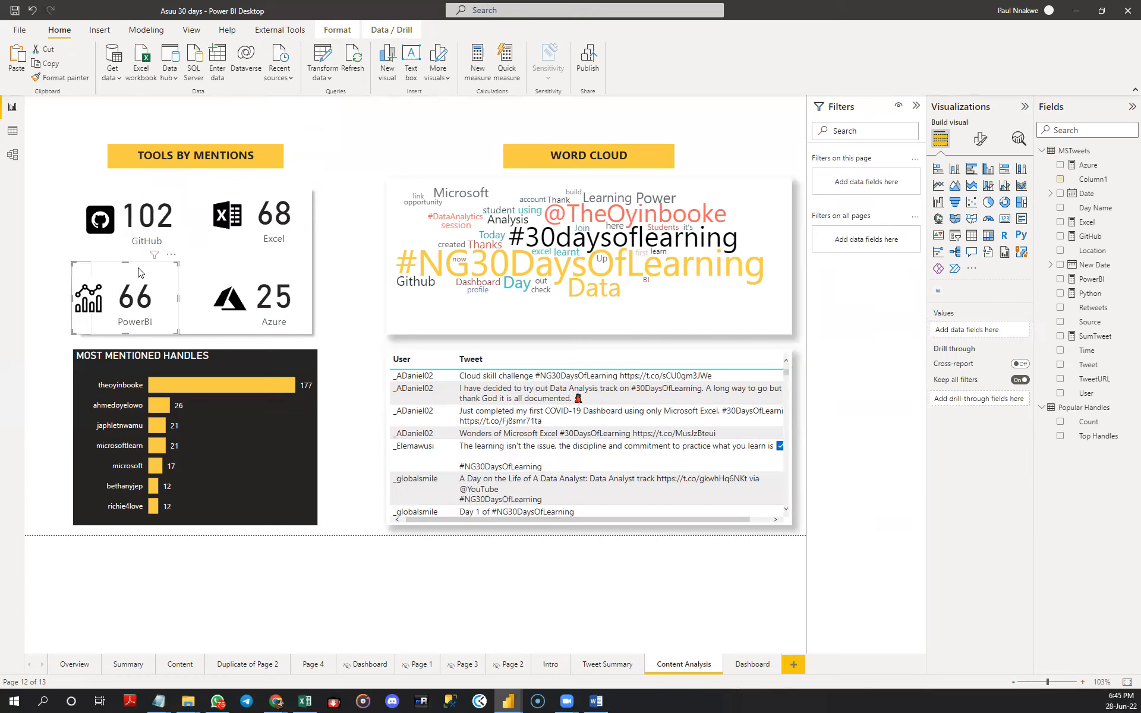
{"action": "left_click_drag", "start_coordinate": [133, 272], "coordinate": [138, 272]}
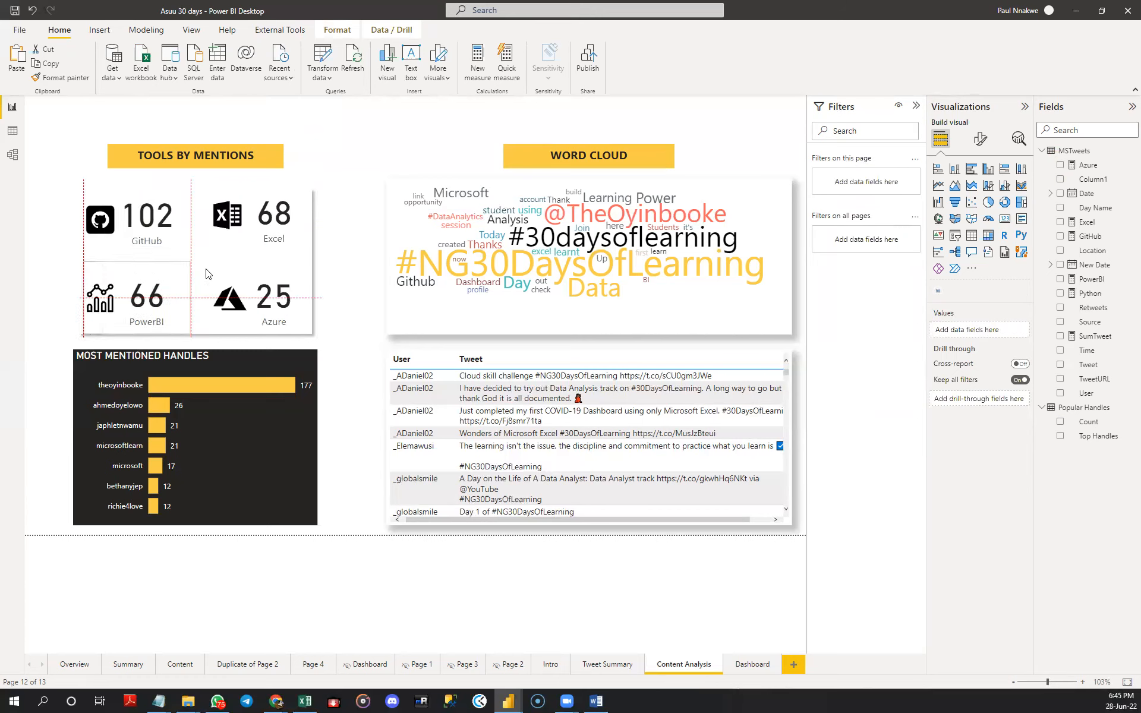
{"action": "left_click", "coordinate": [351, 229]}
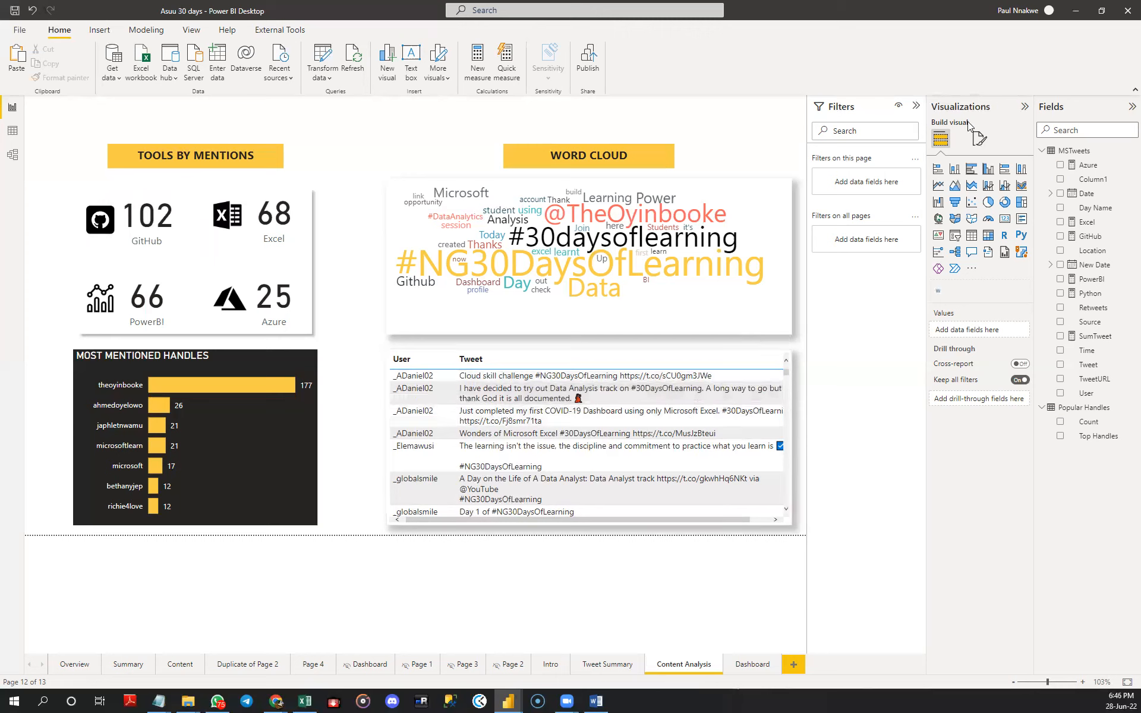
- Turn on the Web URL cell element for the Tweet column of the User and Tweet table
{"action": "left_click", "coordinate": [979, 141]}
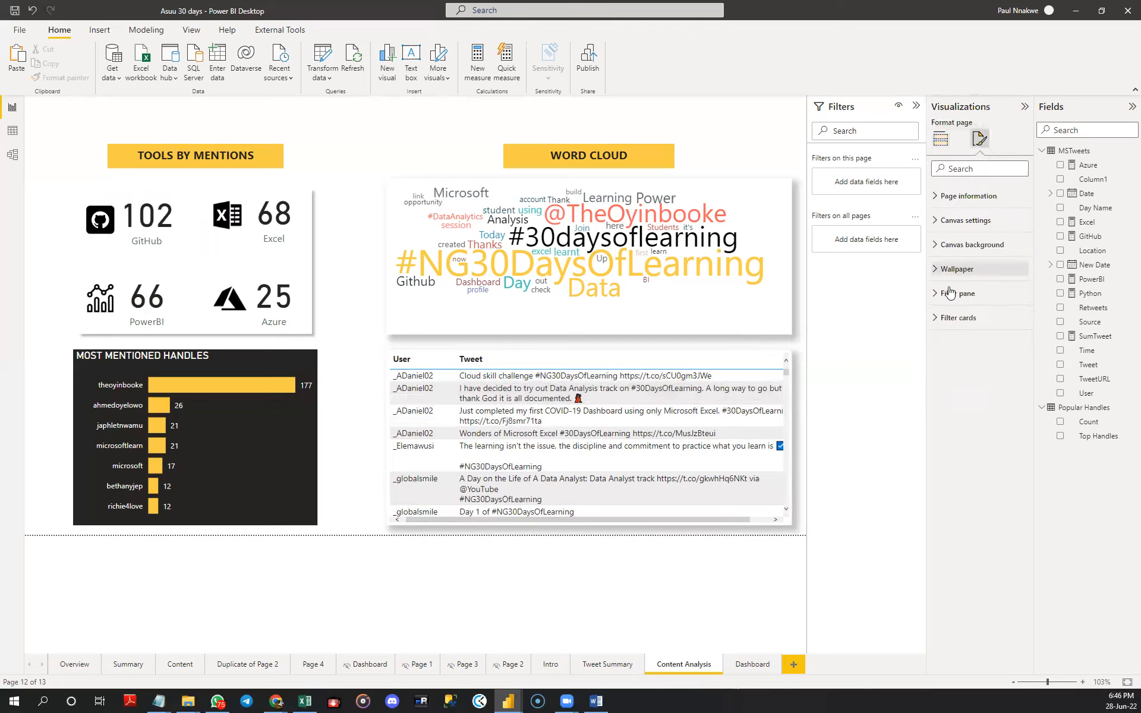
{"action": "left_click", "coordinate": [664, 521]}
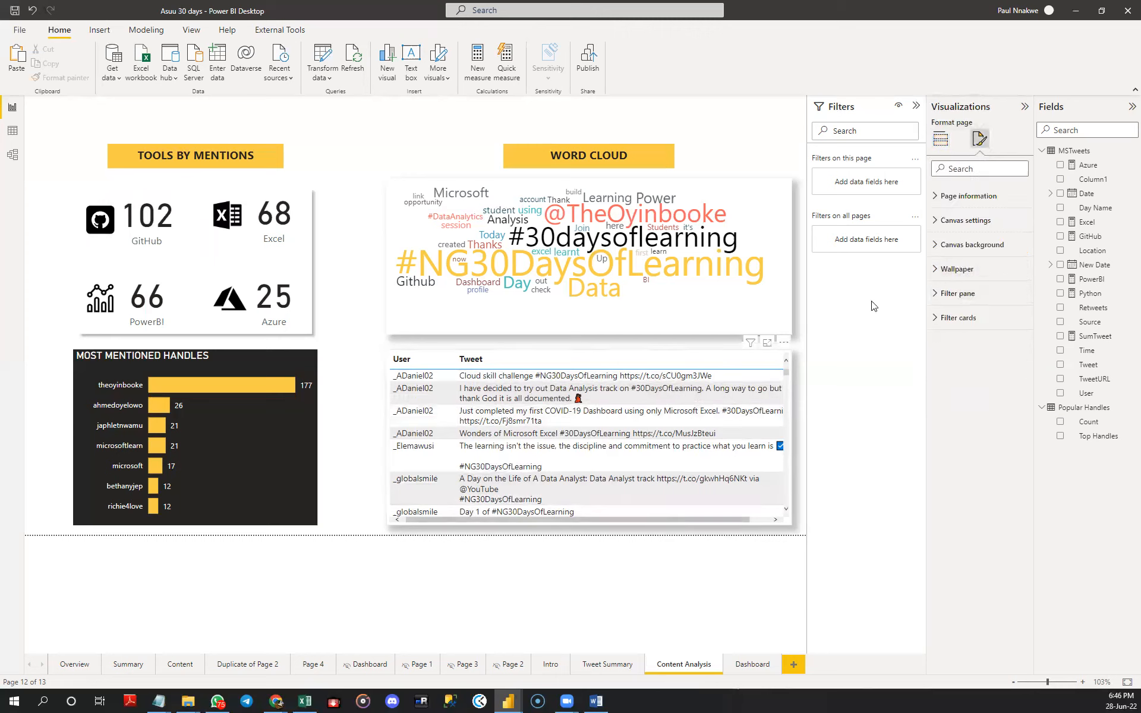
{"action": "left_click", "coordinate": [956, 368]}
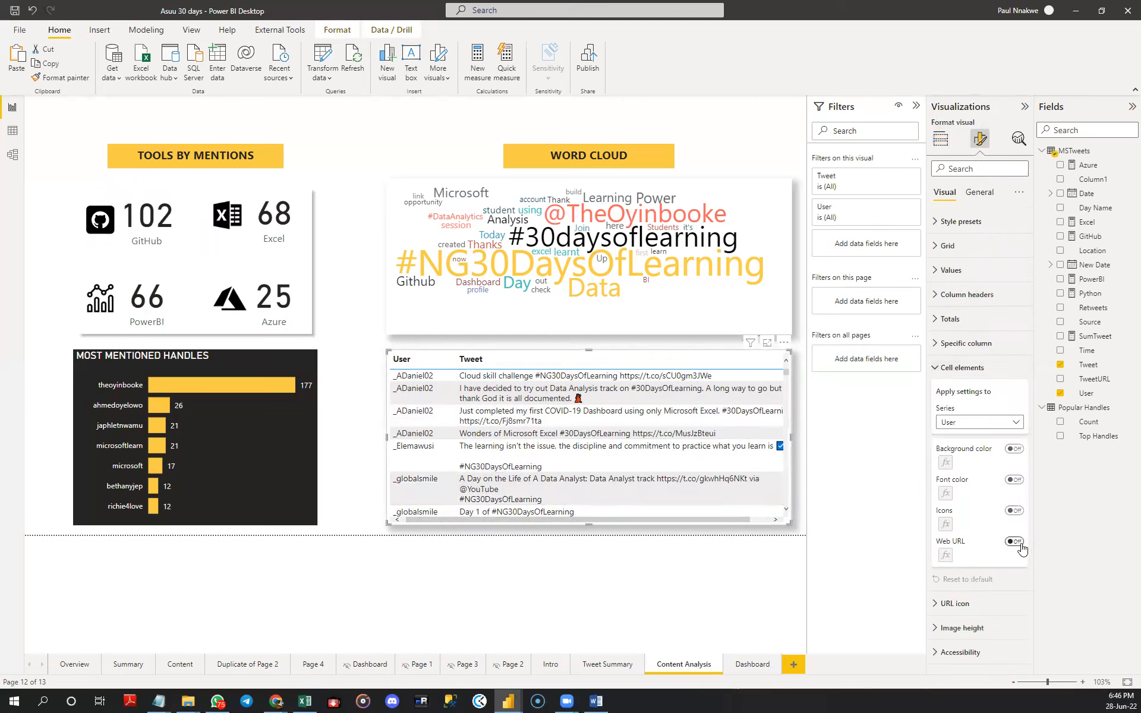
{"action": "left_click", "coordinate": [997, 421]}
{"action": "left_click", "coordinate": [992, 453]}
{"action": "left_click", "coordinate": [1015, 542]}
- Base the Tweet column's Web URL on the TweetURL field of MSTweets, using First summarization and applying it to values only
{"action": "left_click", "coordinate": [945, 555]}
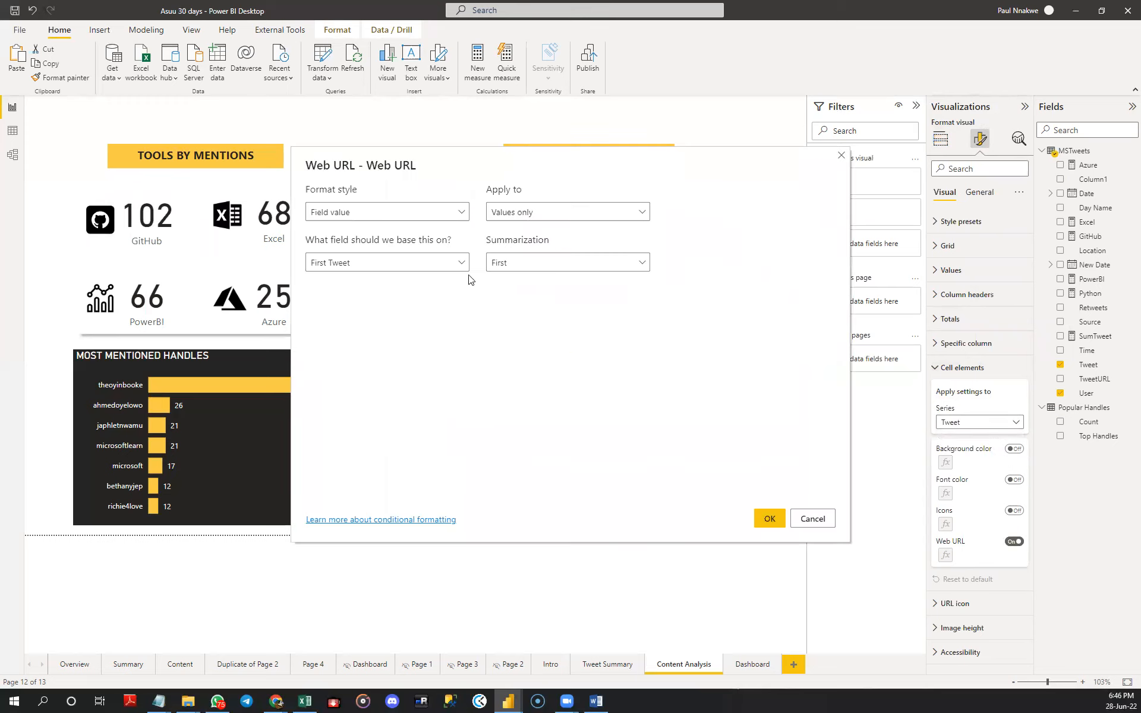
{"action": "left_click", "coordinate": [458, 263]}
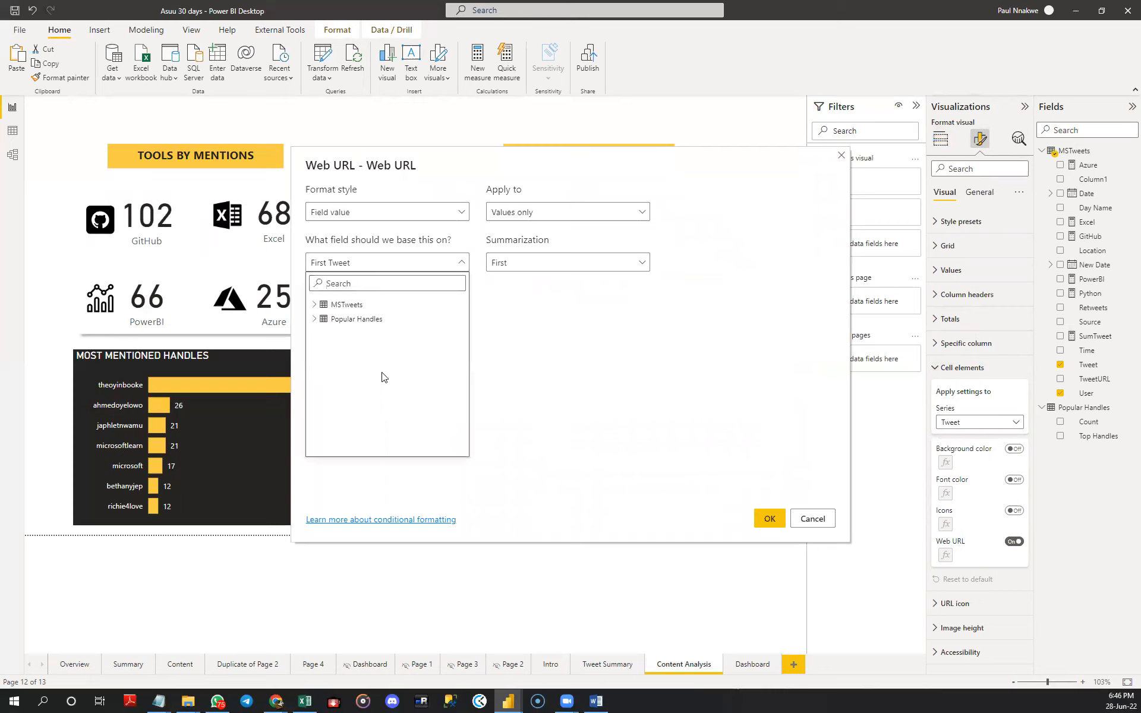
{"action": "left_click", "coordinate": [314, 309]}
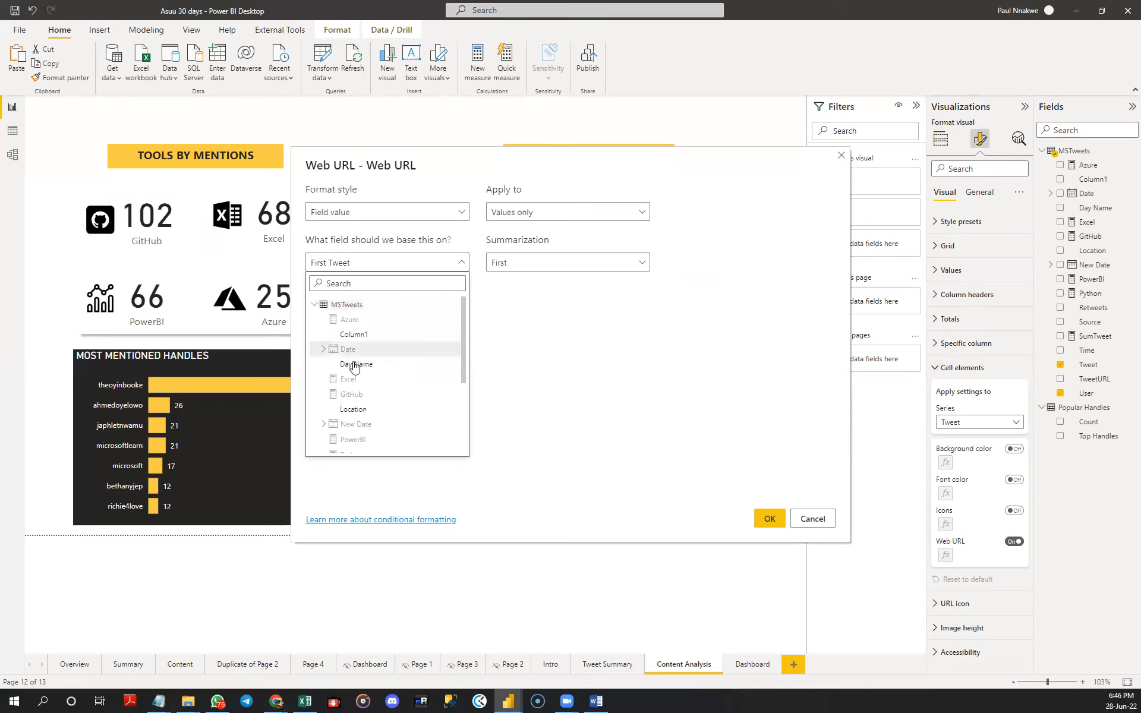
{"action": "scroll", "coordinate": [352, 390], "scroll_direction": "down", "scroll_amount": 1}
{"action": "scroll", "coordinate": [352, 391], "scroll_direction": "down", "scroll_amount": 4}
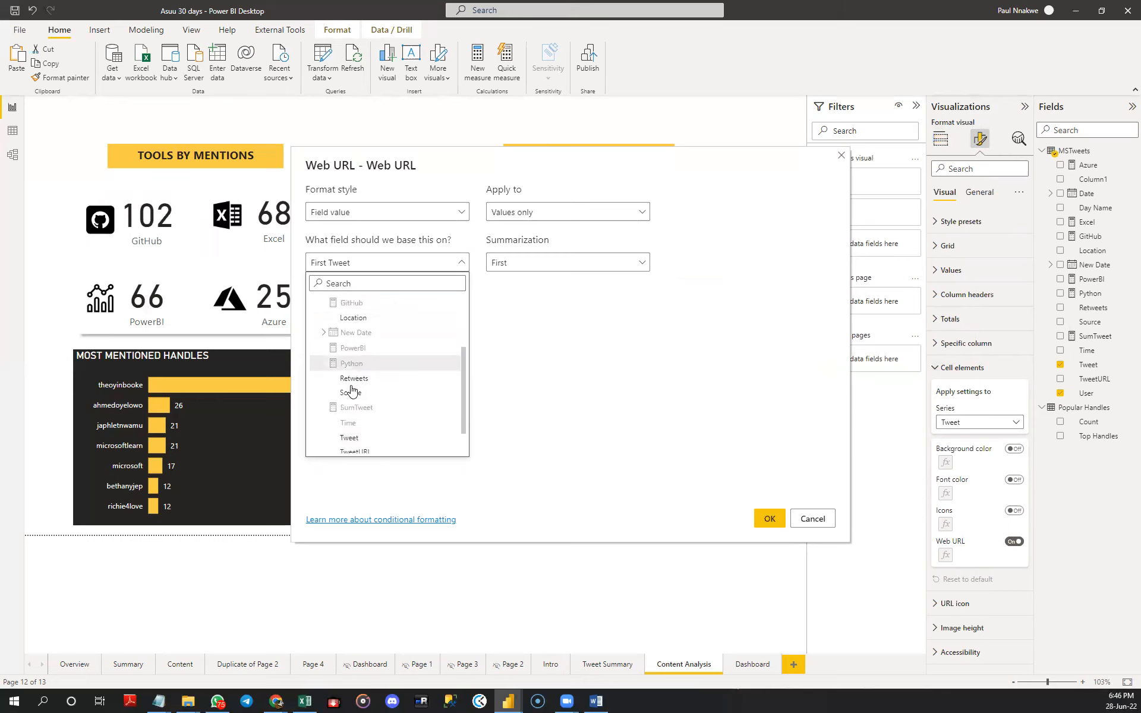
{"action": "left_click", "coordinate": [357, 418]}
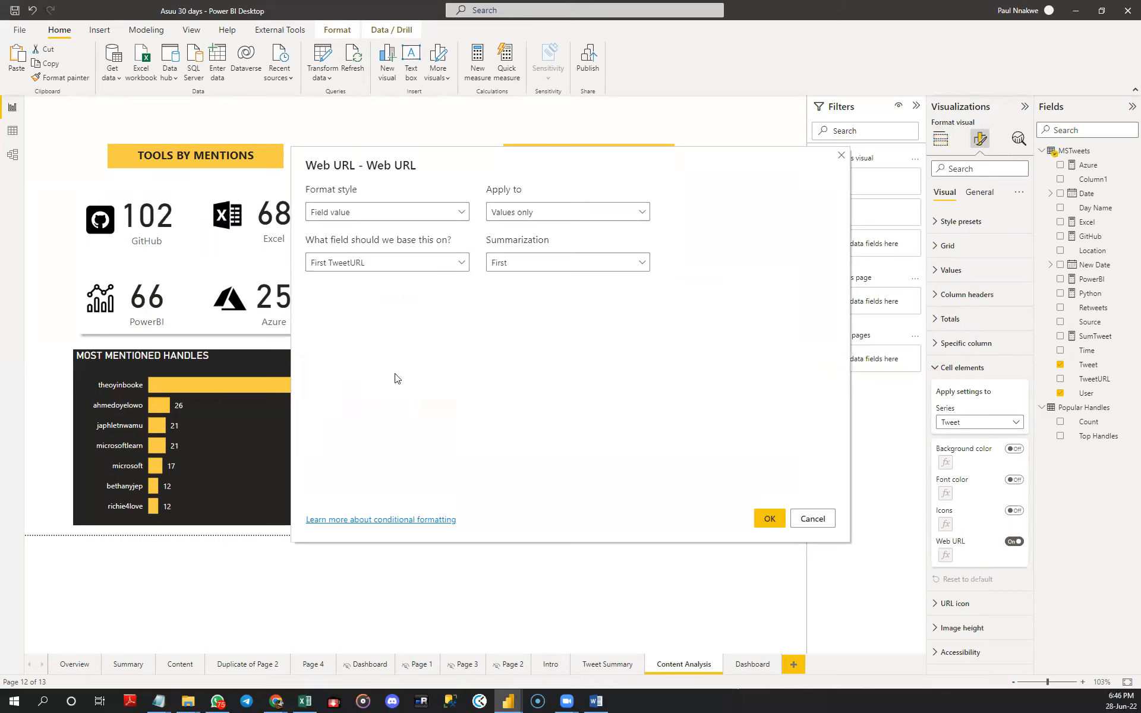
{"action": "left_click", "coordinate": [768, 519]}
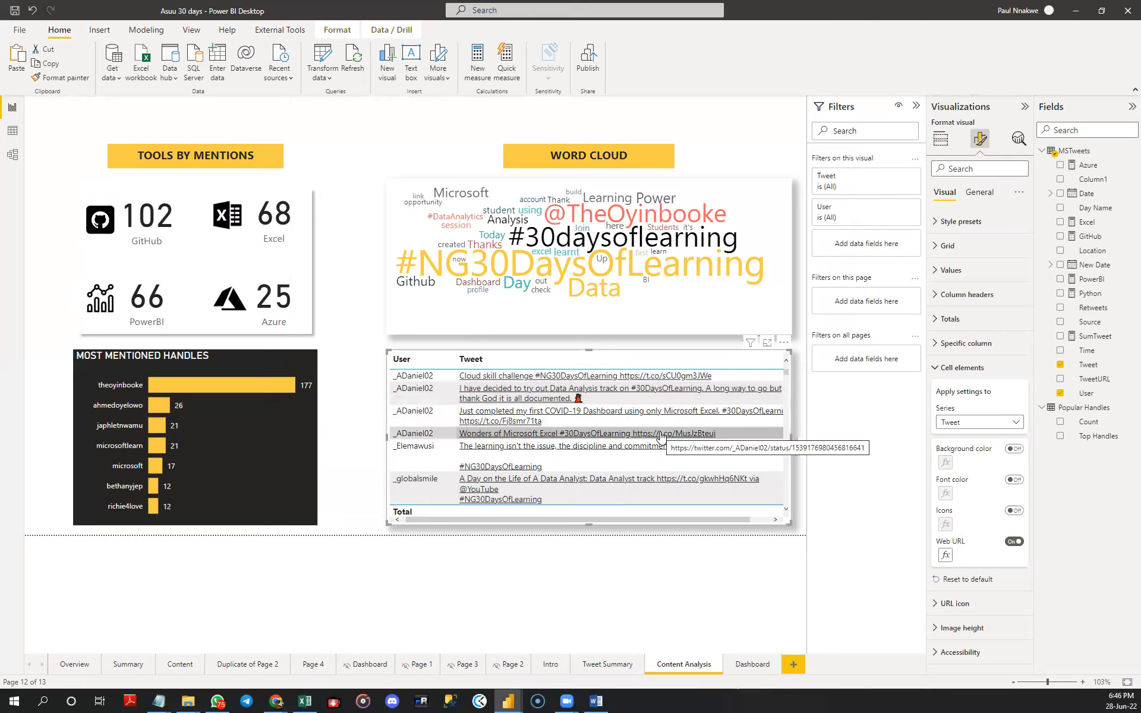
- Browse the tweets table to check that the entries in its Tweet column carry links
{"action": "scroll", "coordinate": [650, 449], "scroll_direction": "down", "scroll_amount": 3}
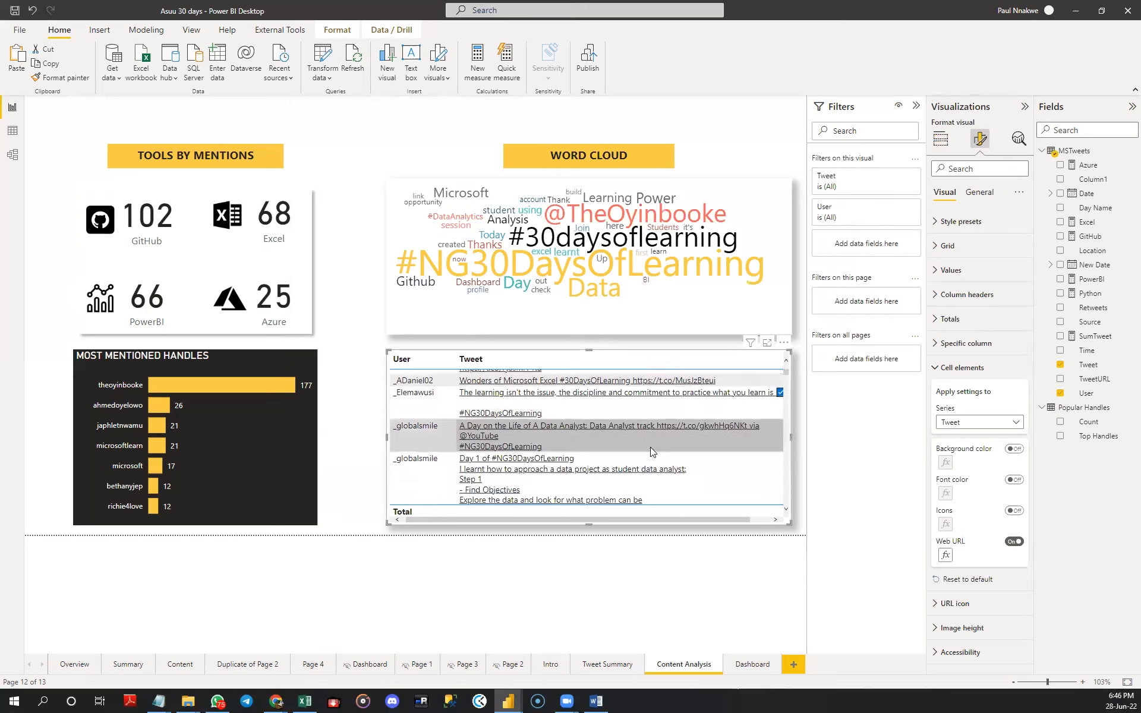
{"action": "scroll", "coordinate": [650, 447], "scroll_direction": "down", "scroll_amount": 3}
{"action": "scroll", "coordinate": [650, 447], "scroll_direction": "up", "scroll_amount": 5}
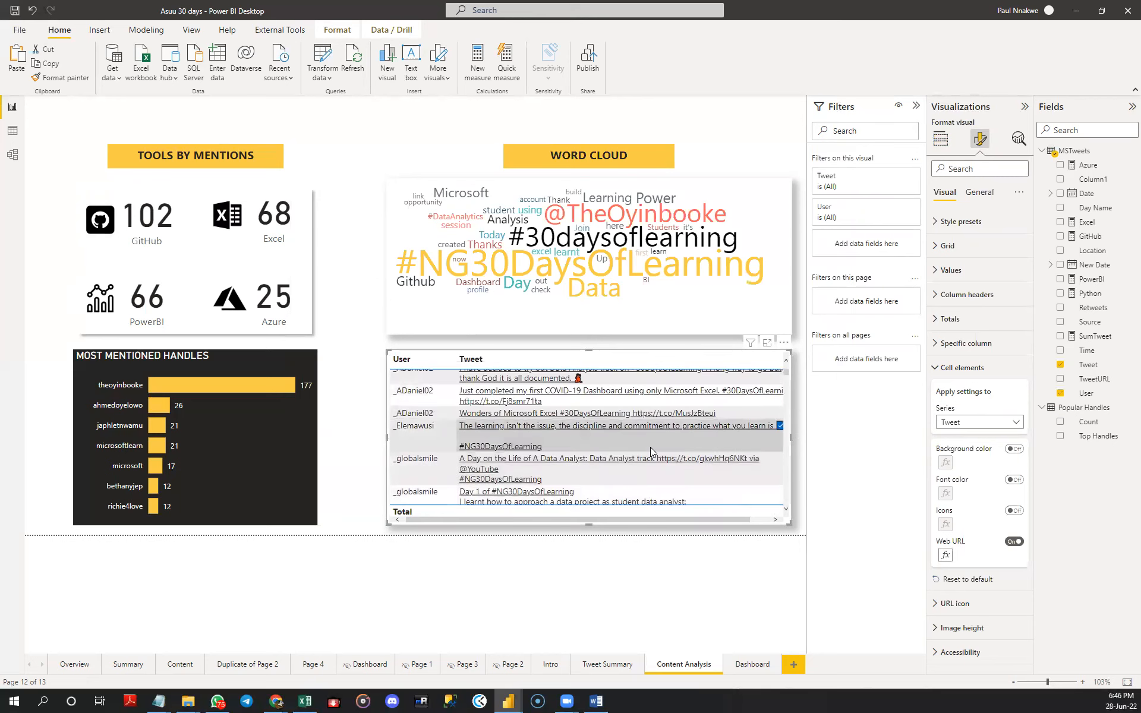
{"action": "scroll", "coordinate": [651, 451], "scroll_direction": "down", "scroll_amount": 3}
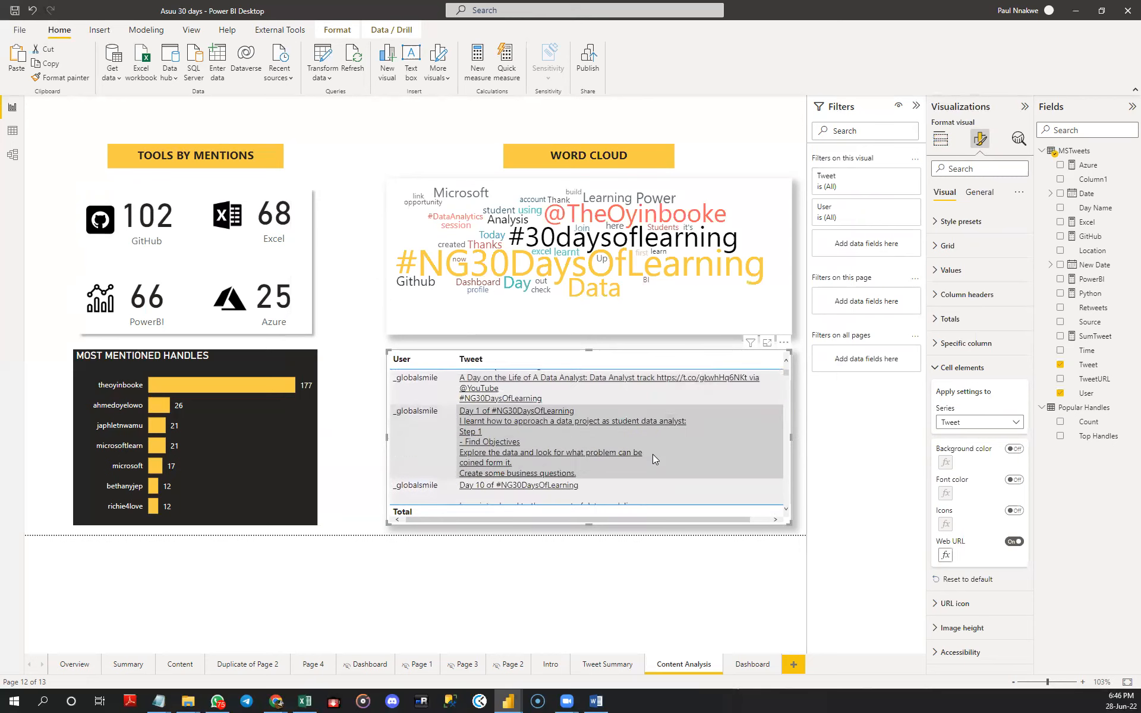
{"action": "scroll", "coordinate": [653, 454], "scroll_direction": "down", "scroll_amount": 3}
{"action": "scroll", "coordinate": [652, 454], "scroll_direction": "up", "scroll_amount": 6}
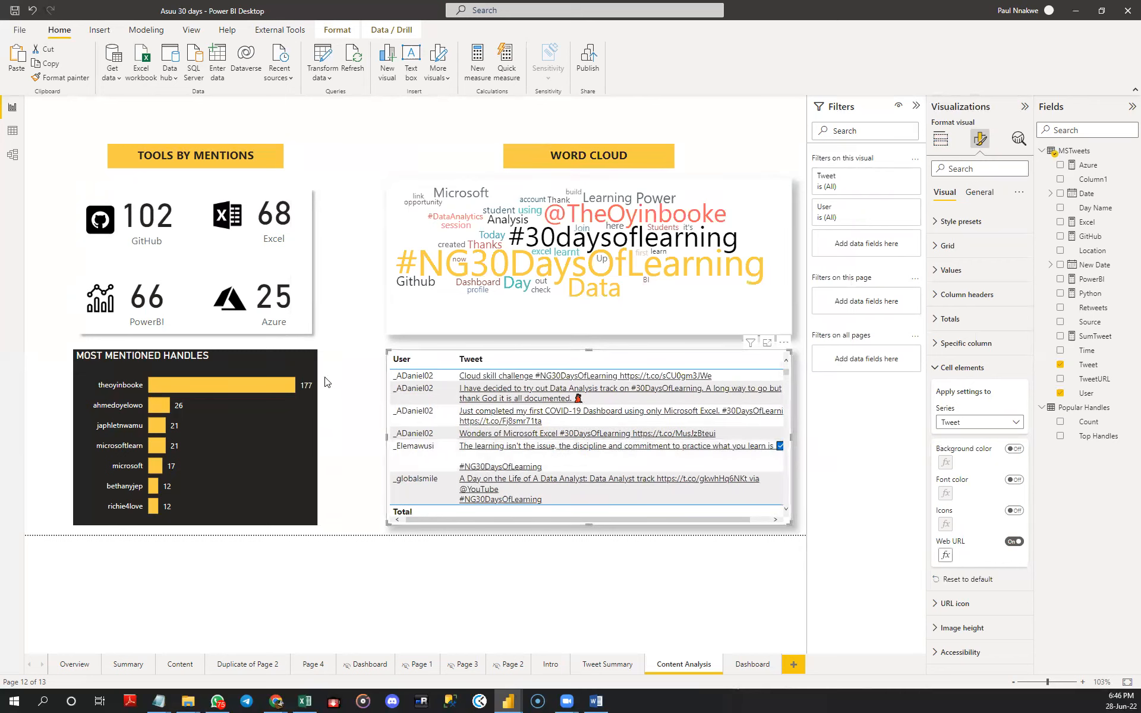
- Cross-filter the page by the top bar of the Most Mentioned Handles chart and clear the selection again
{"action": "left_click", "coordinate": [257, 384]}
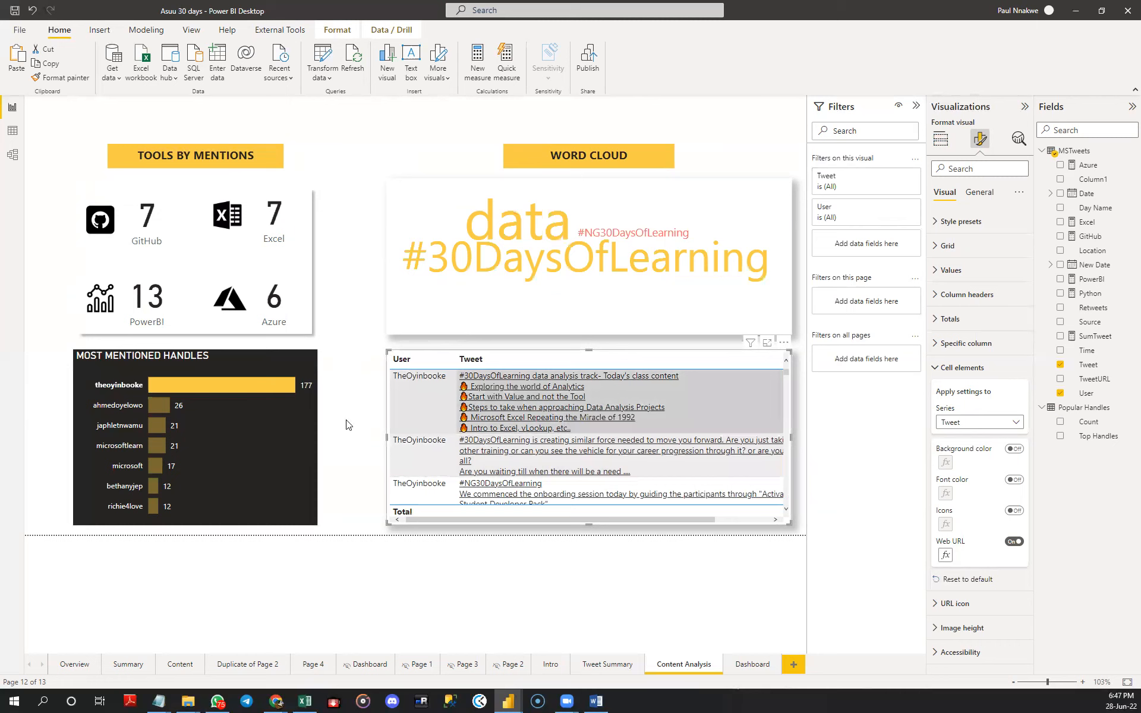
{"action": "left_click", "coordinate": [274, 429]}
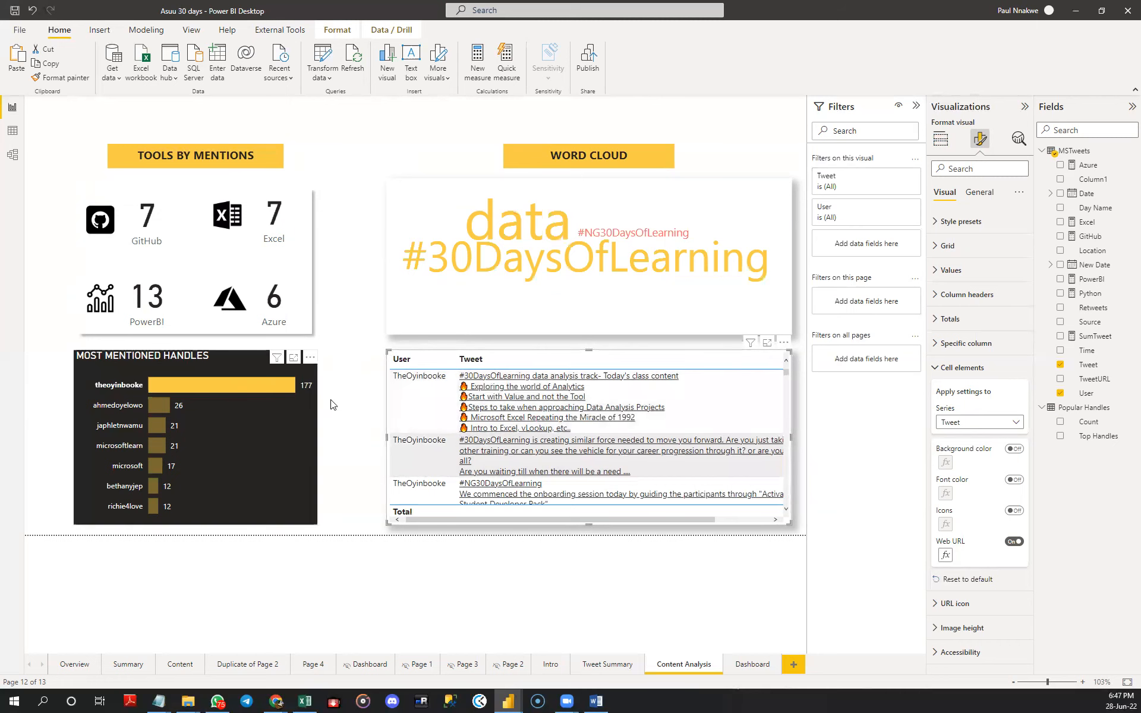
{"action": "left_click", "coordinate": [355, 311]}
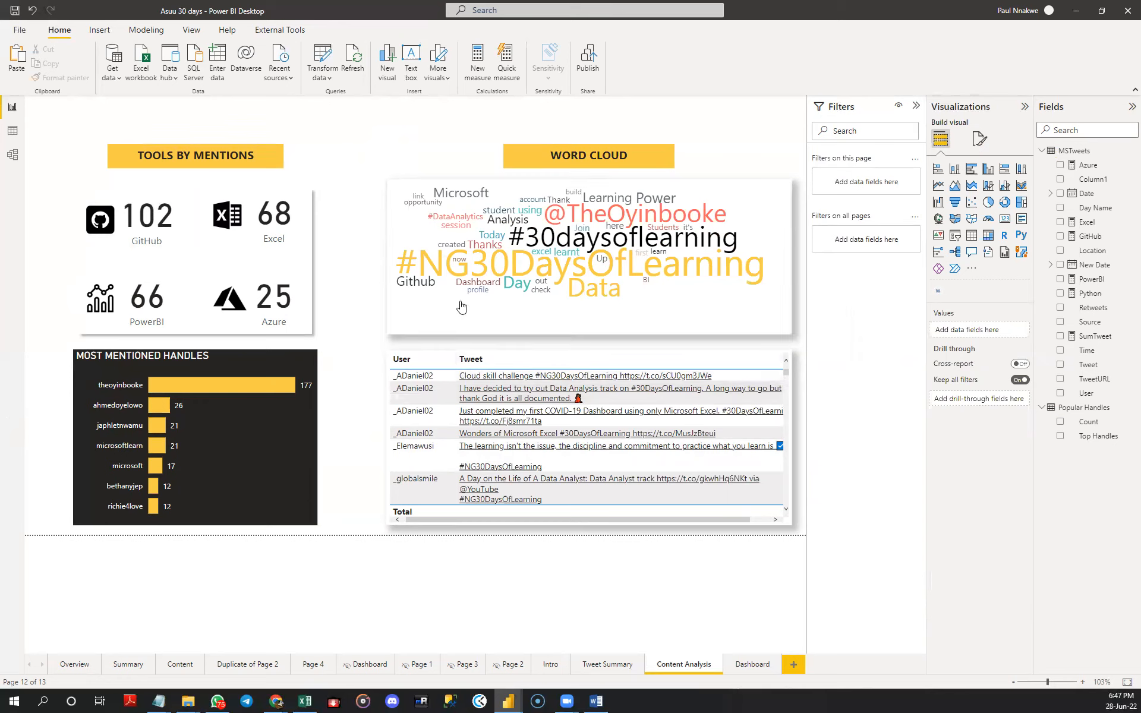
- Look through the word cloud's formatting options without changing any of them
{"action": "left_click", "coordinate": [439, 314]}
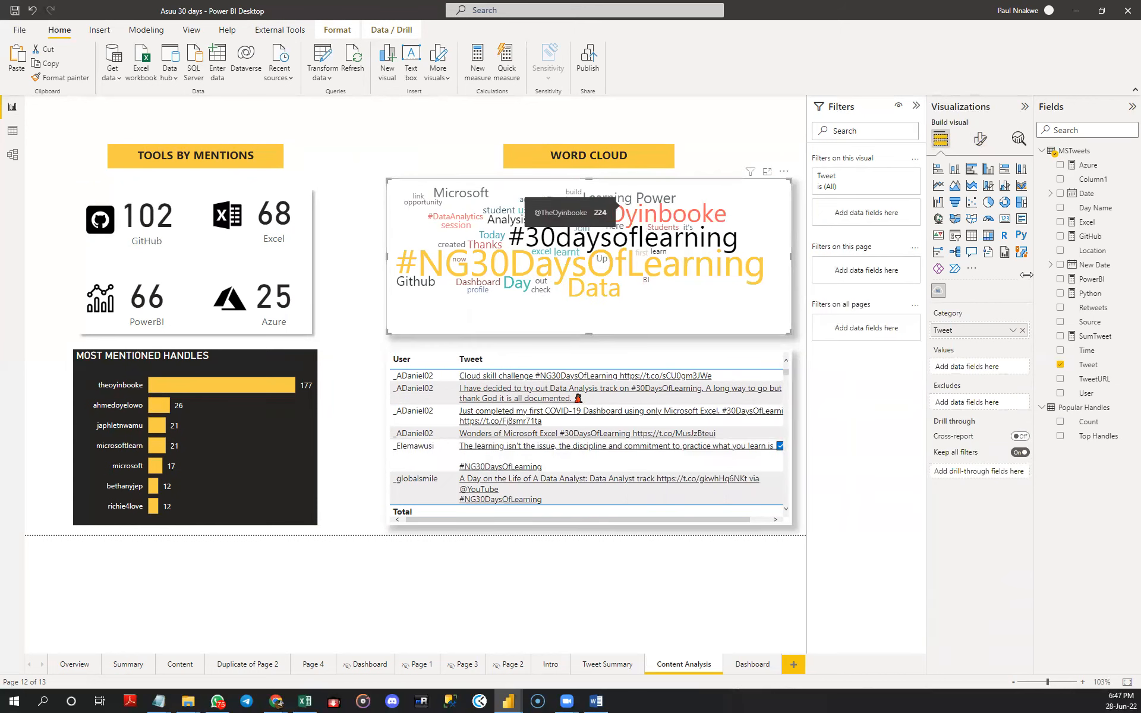
{"action": "left_click", "coordinate": [980, 139]}
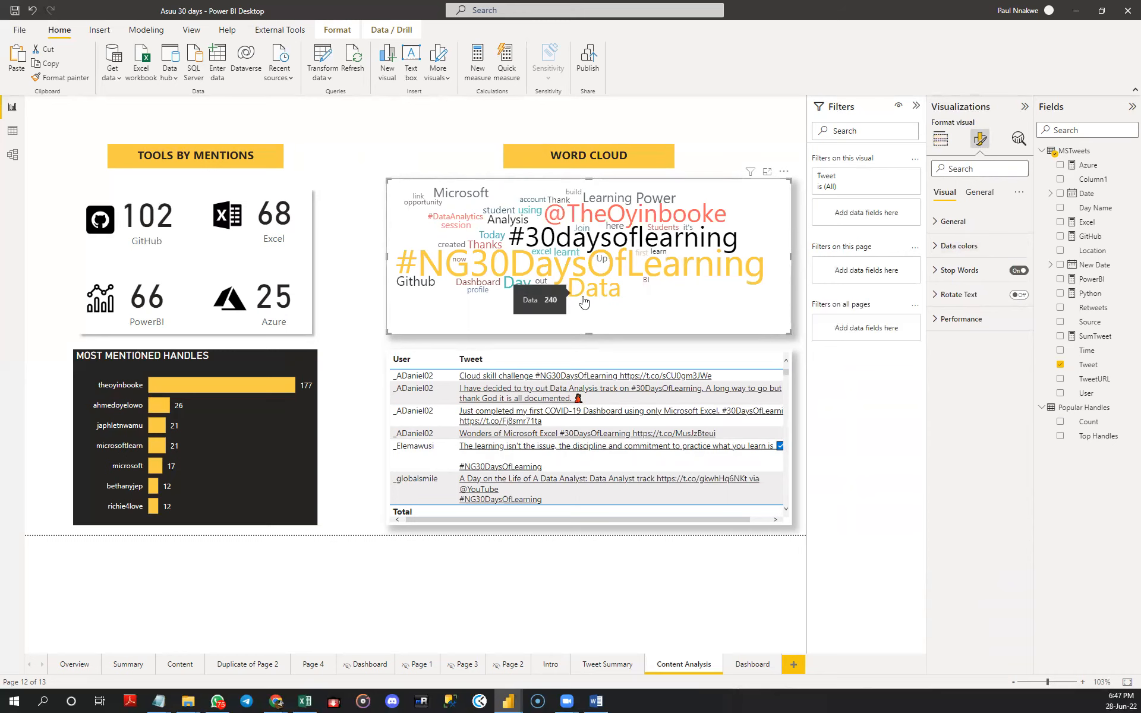
{"action": "left_click", "coordinate": [405, 142]}
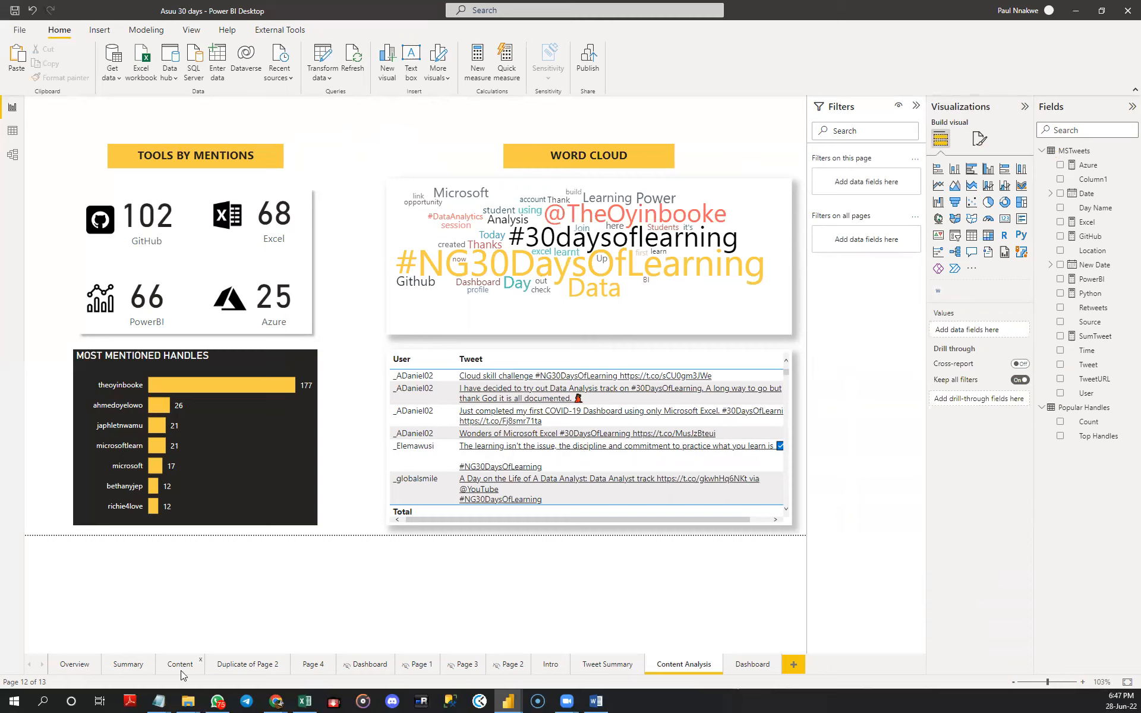
- Copy the title text box from the Tweet Summary page onto the Content Analysis page
{"action": "left_click", "coordinate": [618, 664]}
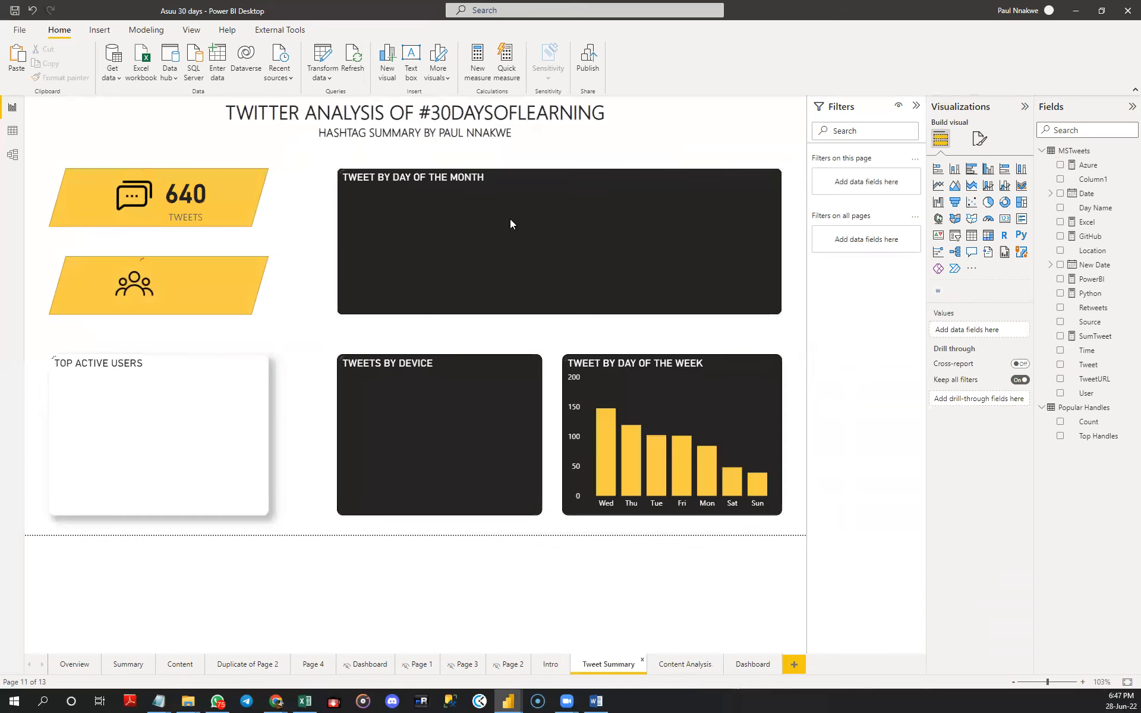
{"action": "triple_click", "coordinate": [494, 129]}
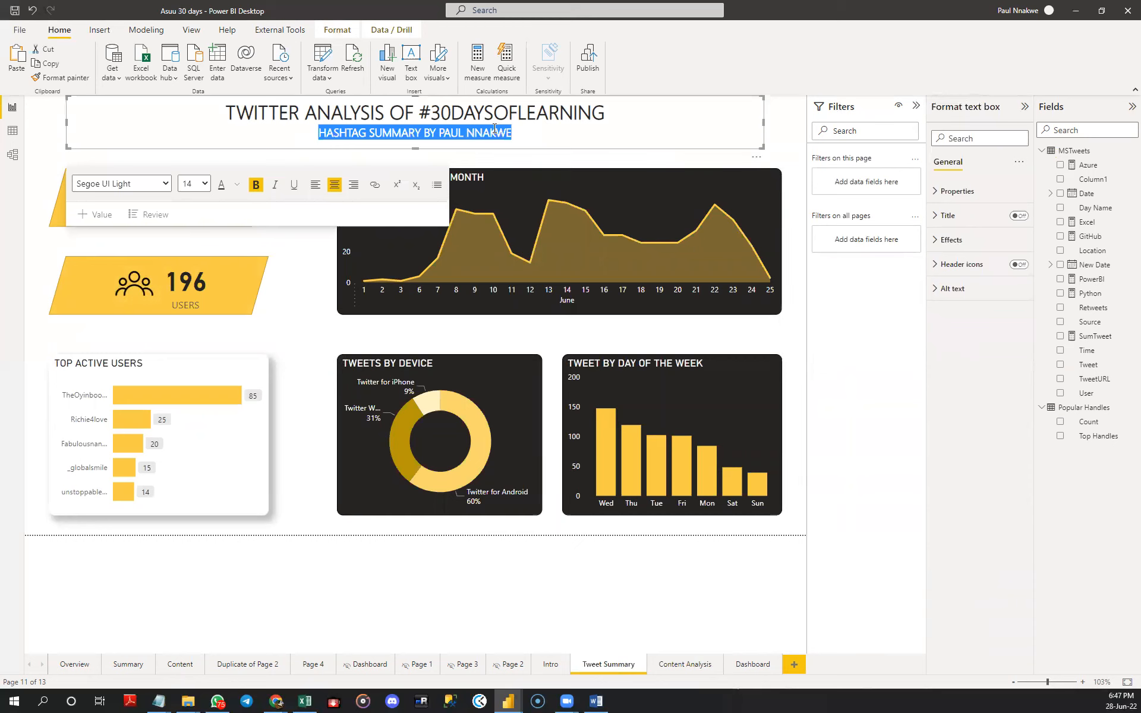
{"action": "left_click", "coordinate": [767, 153]}
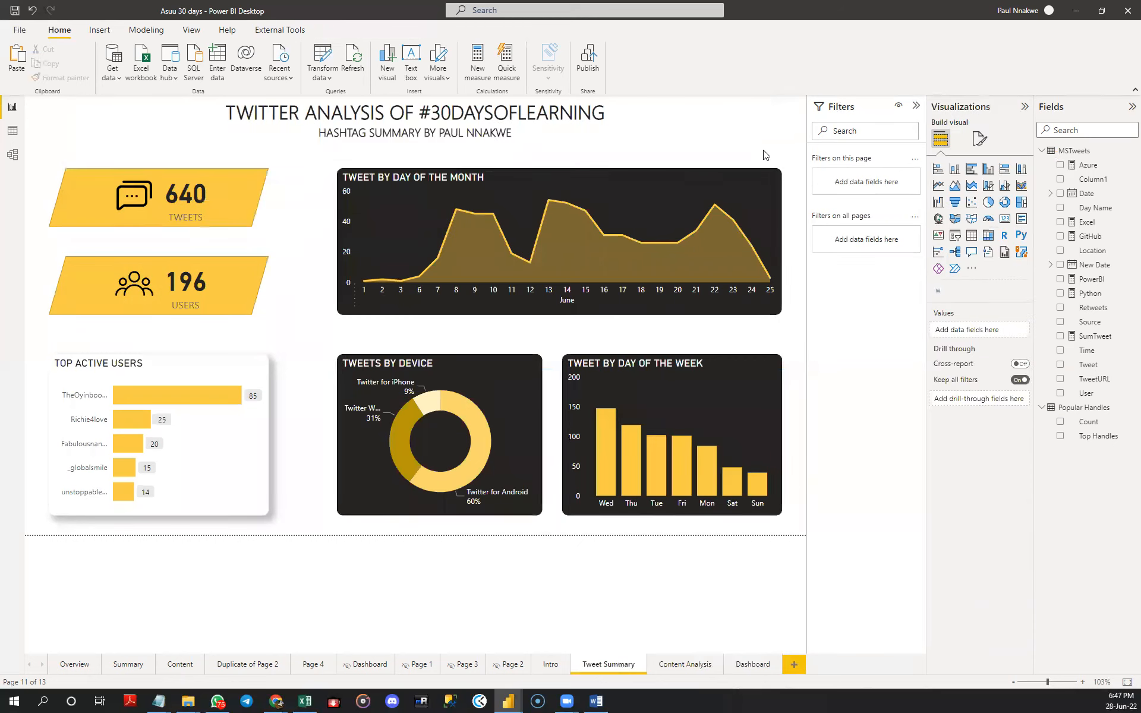
{"action": "left_click", "coordinate": [752, 151]}
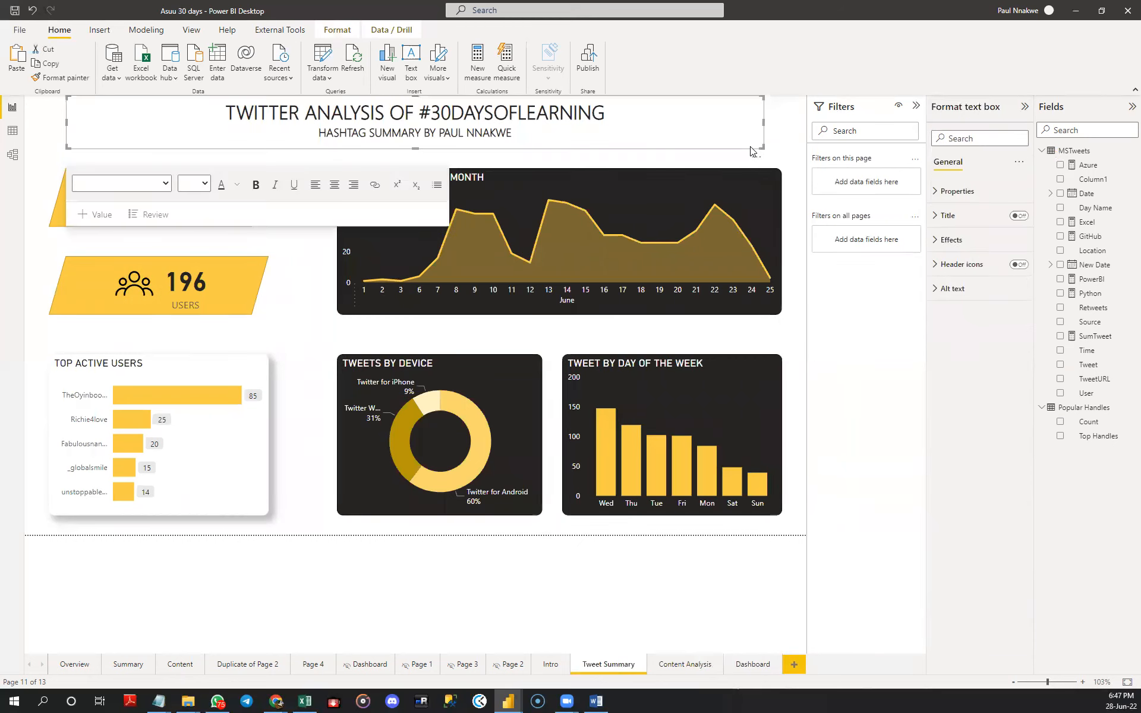
{"action": "left_click", "coordinate": [683, 664]}
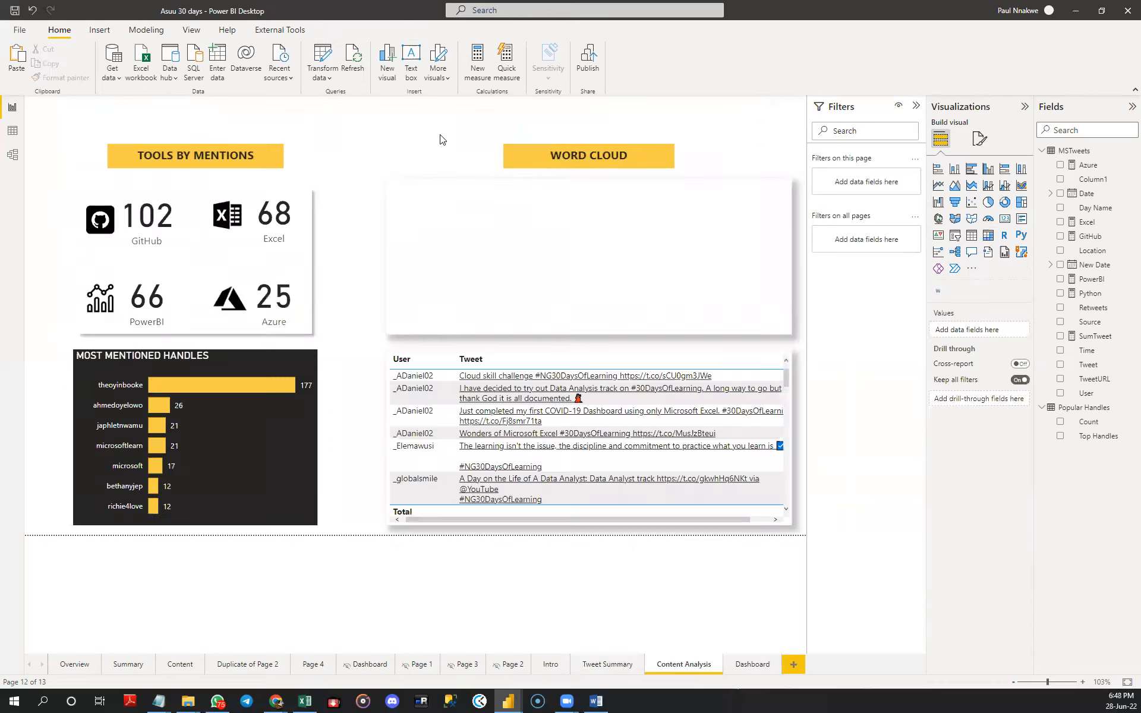
{"action": "key", "text": "ctrl+v"}
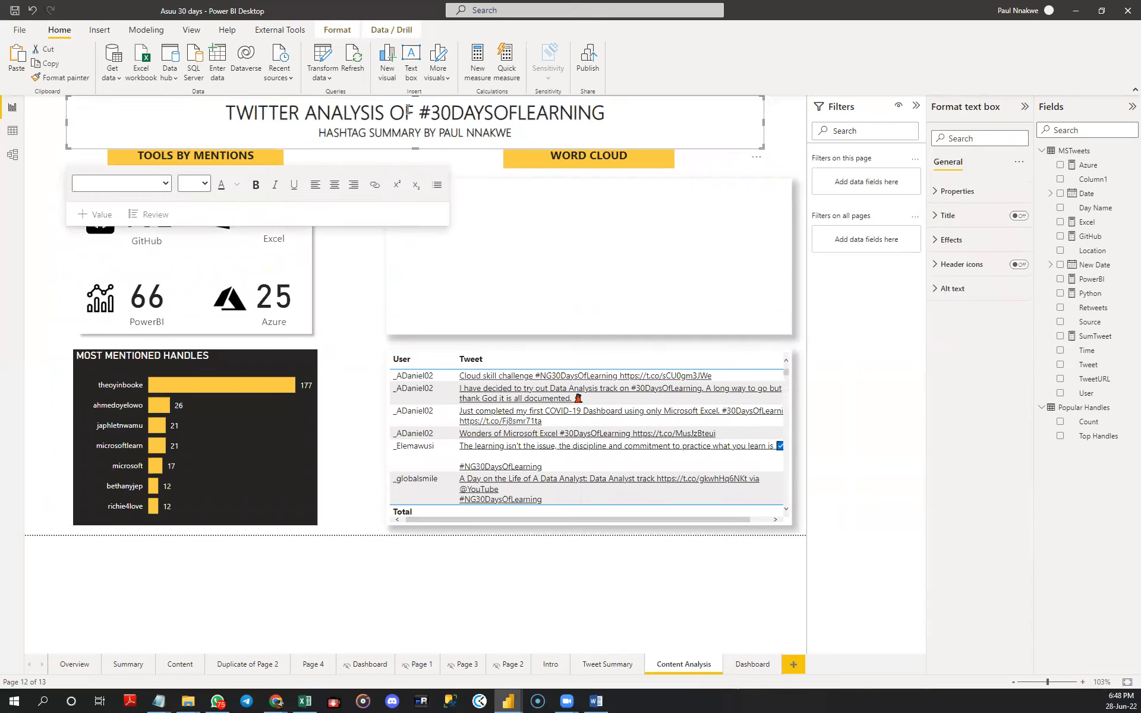
- Reword the copied title so it reads "CONTENT ANALYSIS OF #30DAYSOFLEARNING"
{"action": "left_click_drag", "start_coordinate": [390, 111], "coordinate": [228, 109]}
{"action": "type", "text": "CONTEN"}
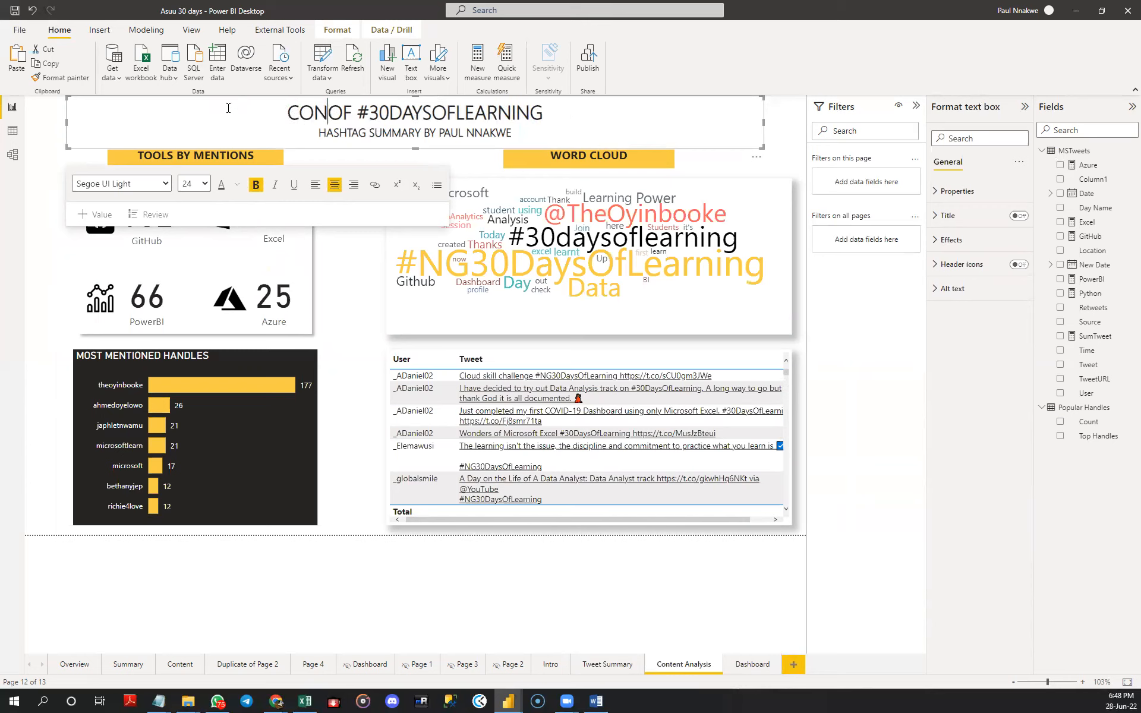
{"action": "type", "text": "T ANALYS"}
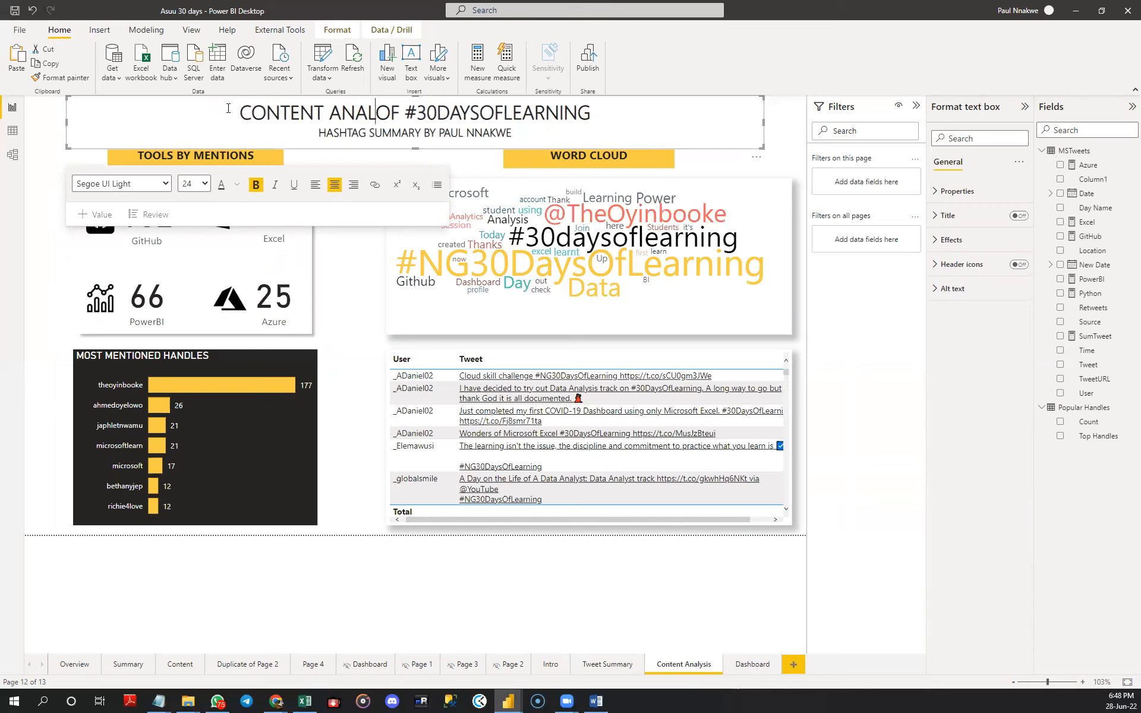
{"action": "type", "text": "IS"}
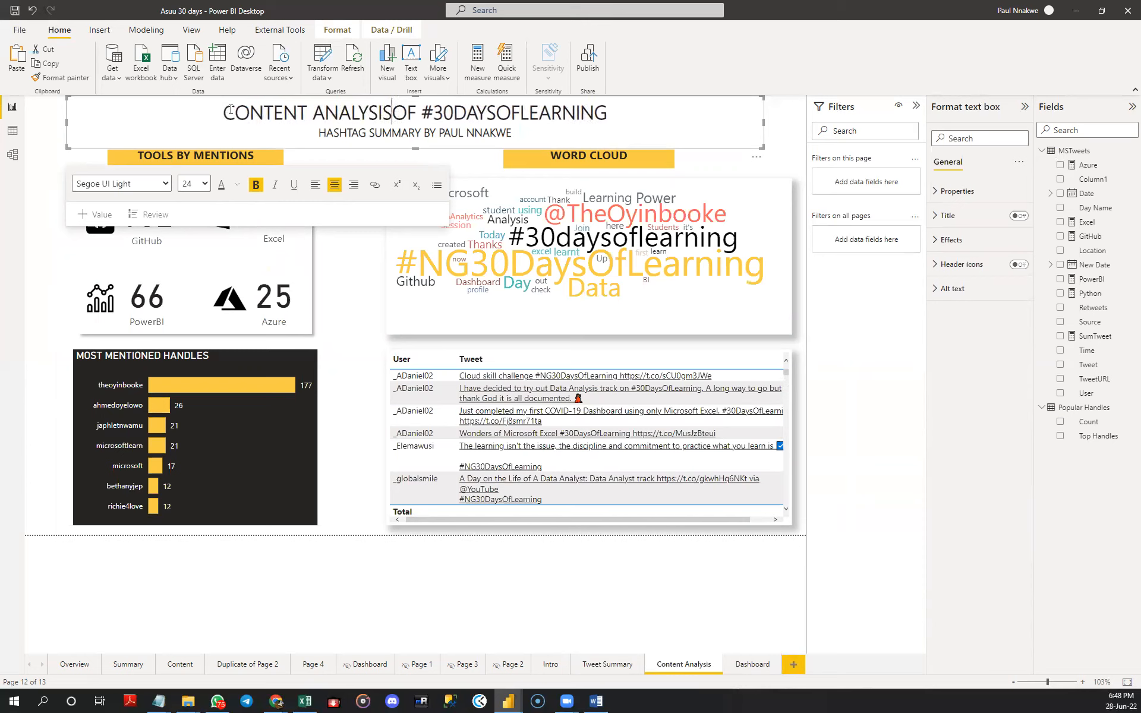
- Delete the subtitle line from the Content Analysis title and shorten the text box to fit the single heading line
{"action": "left_click", "coordinate": [384, 133]}
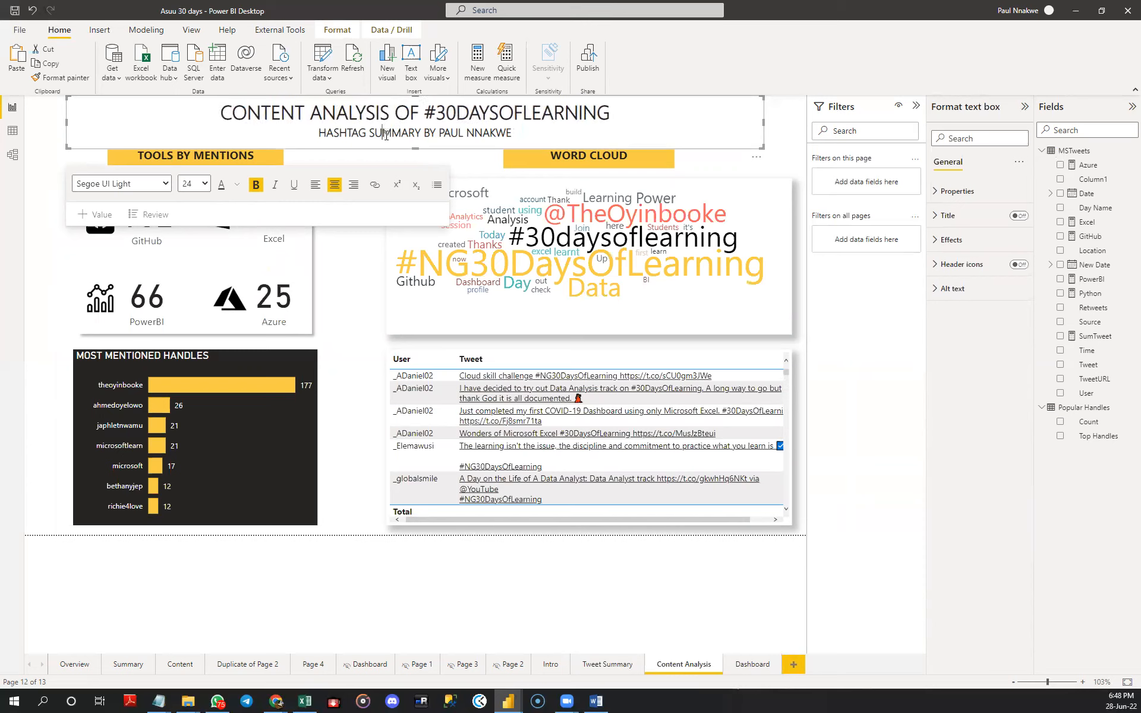
{"action": "double_click", "coordinate": [386, 133]}
{"action": "triple_click", "coordinate": [385, 133]}
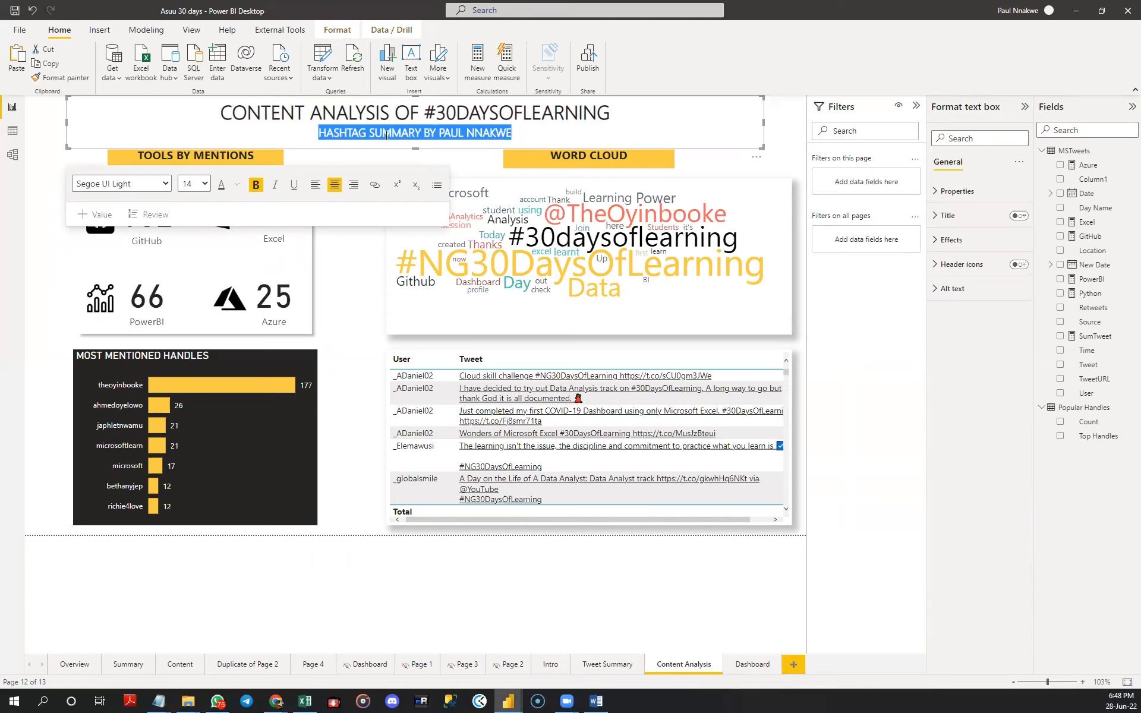
{"action": "key", "text": "BackSpace"}
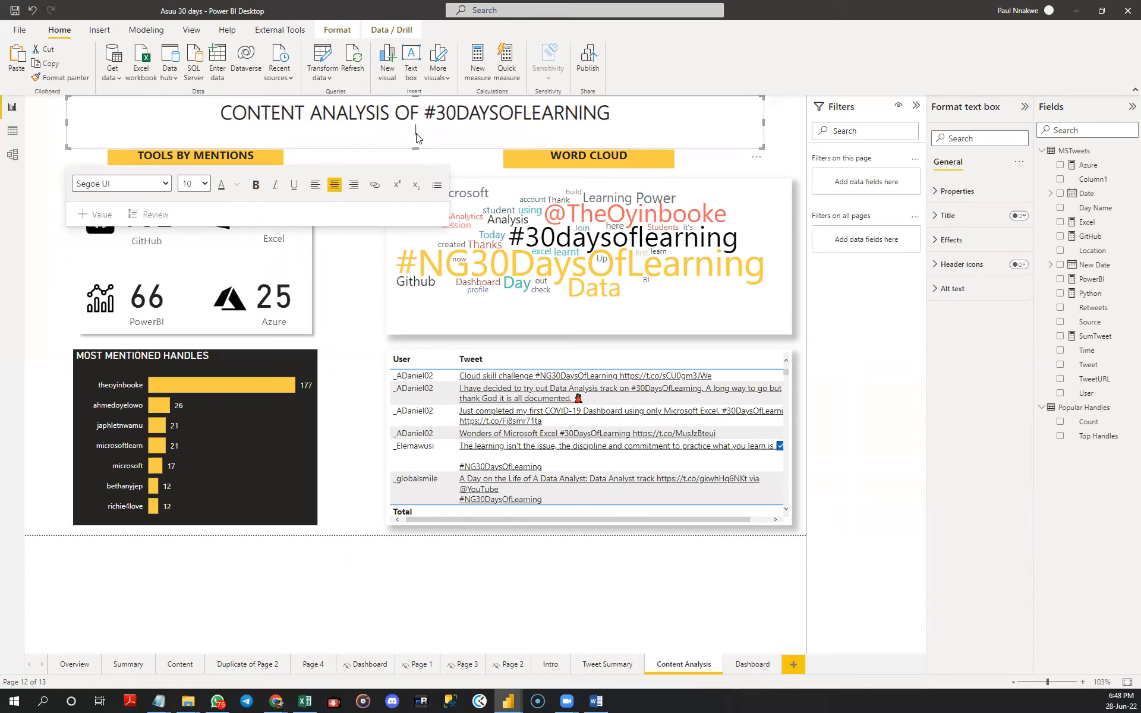
{"action": "left_click_drag", "start_coordinate": [415, 147], "coordinate": [417, 135]}
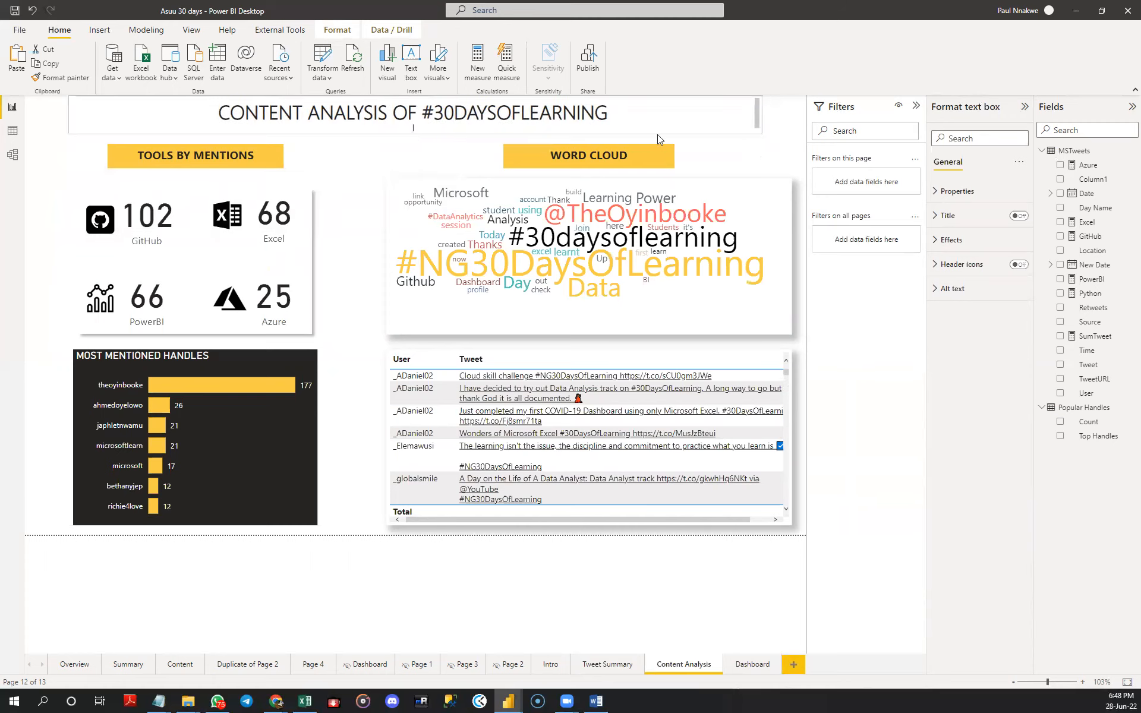
{"action": "left_click", "coordinate": [524, 132]}
{"action": "key", "text": "BackSpace"}
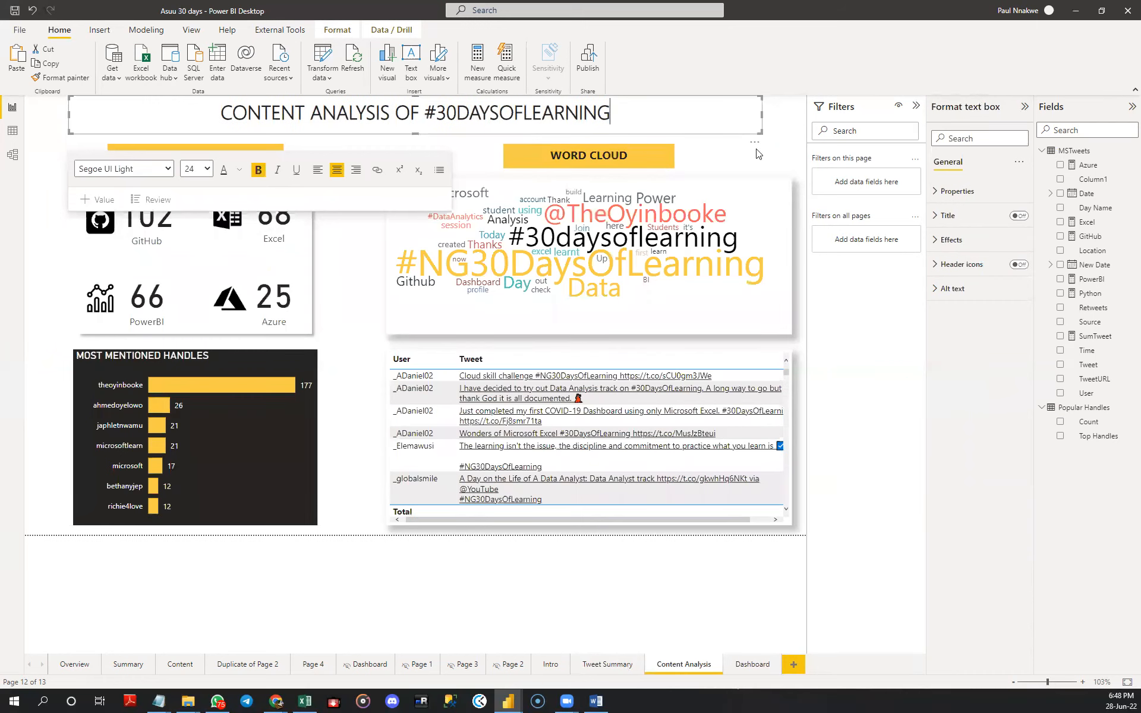
{"action": "left_click", "coordinate": [783, 147]}
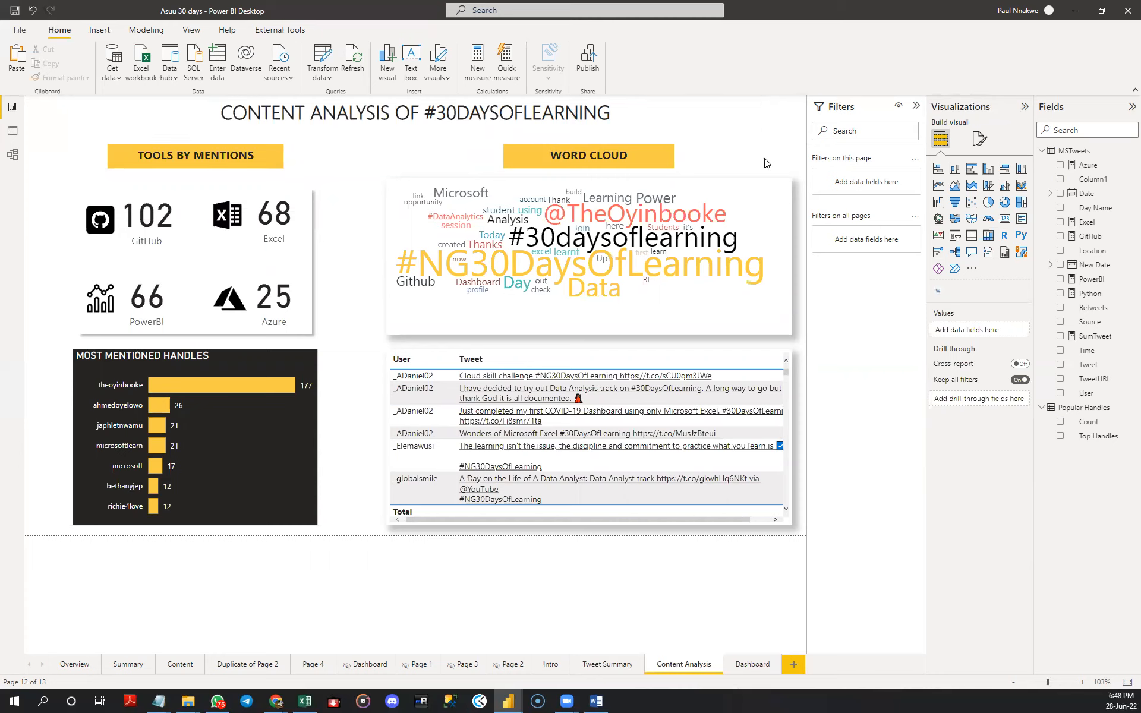
{"action": "left_click", "coordinate": [269, 135]}
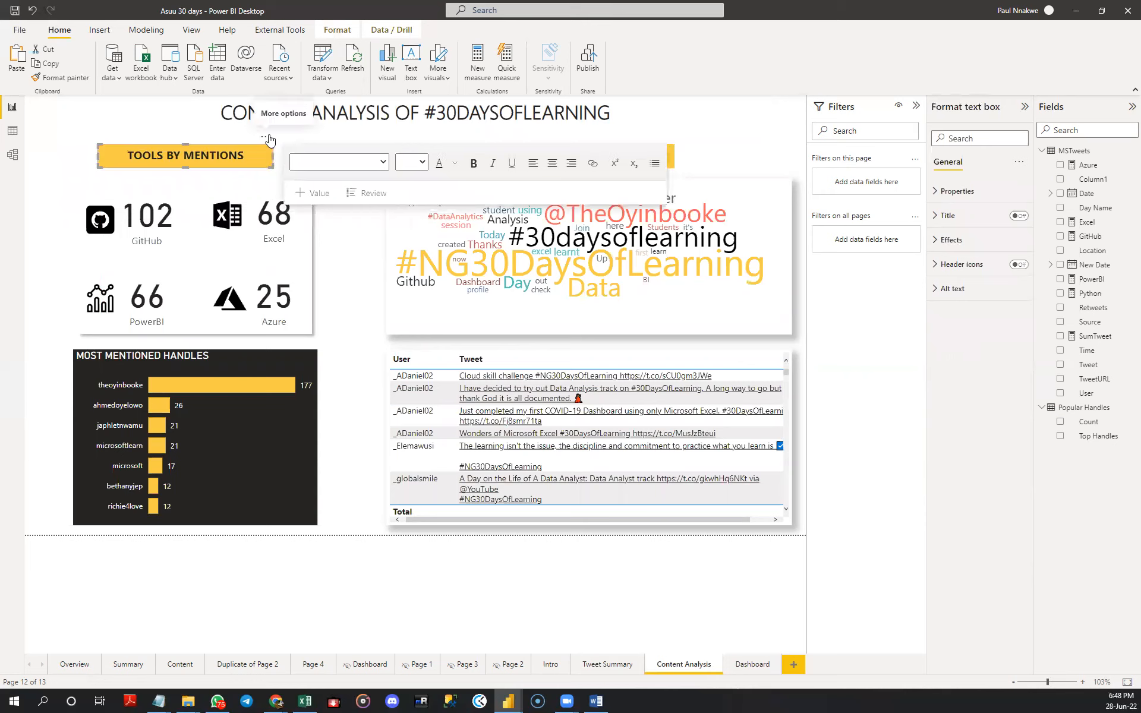
{"action": "mouse_move", "coordinate": [268, 135]}
{"action": "left_mouse_down"}
{"action": "mouse_move", "coordinate": [258, 136]}
{"action": "mouse_move", "coordinate": [280, 138]}
{"action": "left_mouse_up"}
{"action": "left_click", "coordinate": [349, 278]}
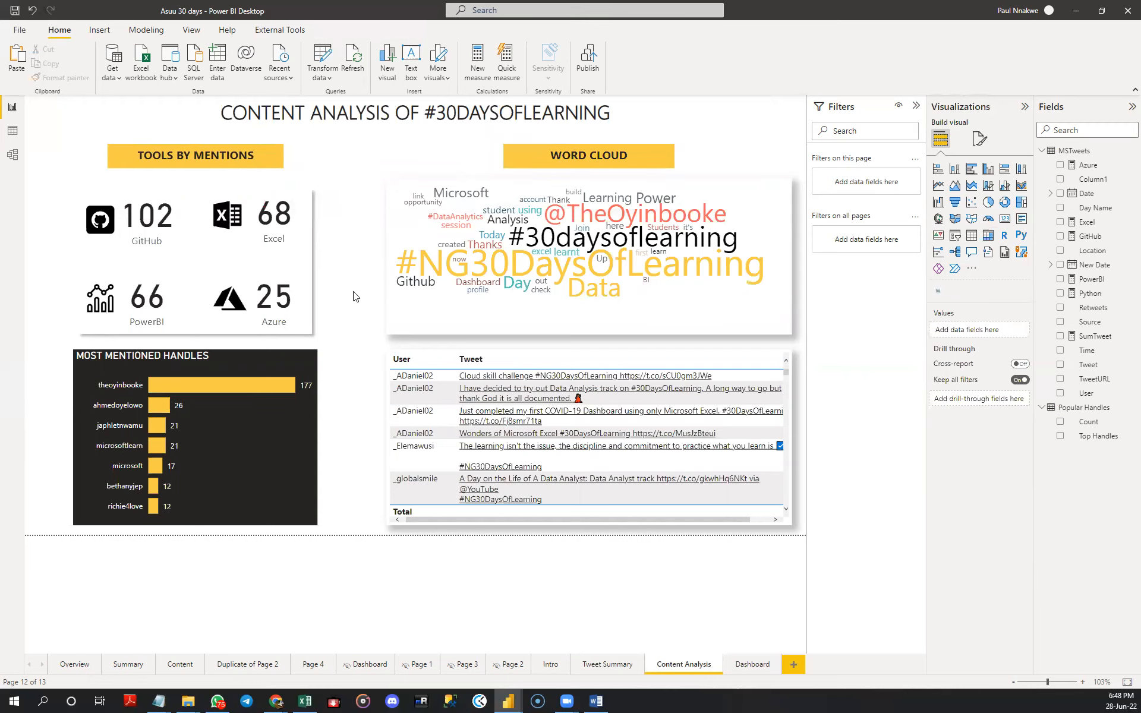
- Set the column header background of the User and Tweet table to the report's yellow
{"action": "left_click", "coordinate": [631, 517]}
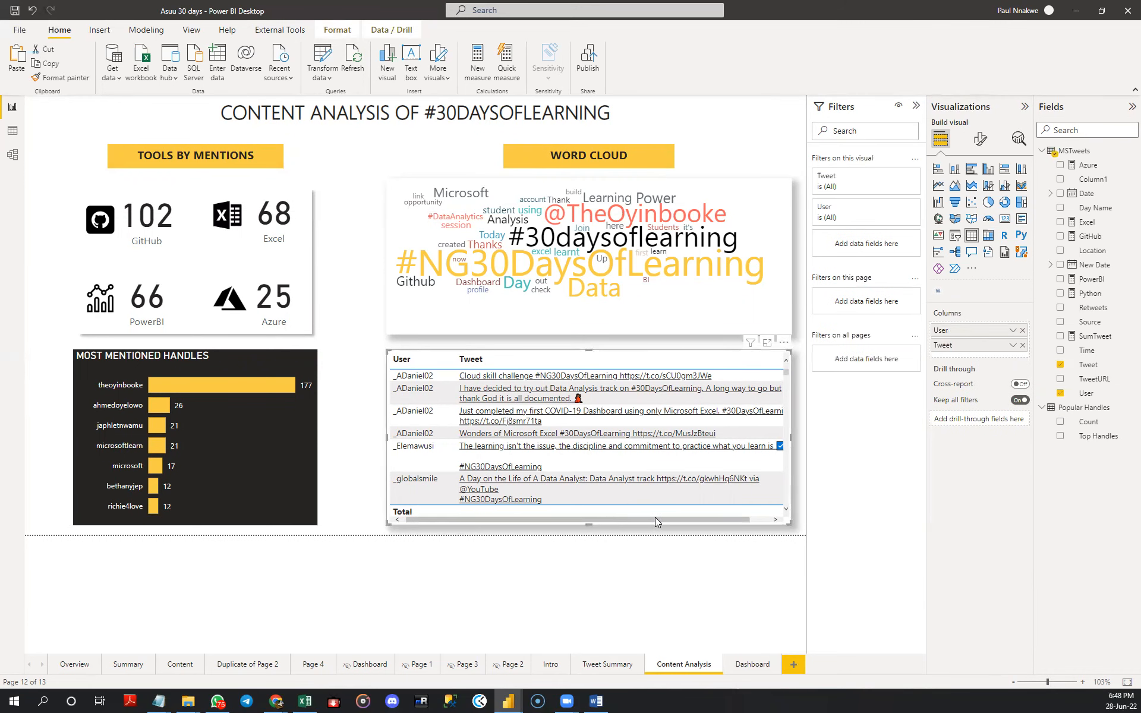
{"action": "left_click", "coordinate": [981, 139]}
{"action": "left_click", "coordinate": [949, 296]}
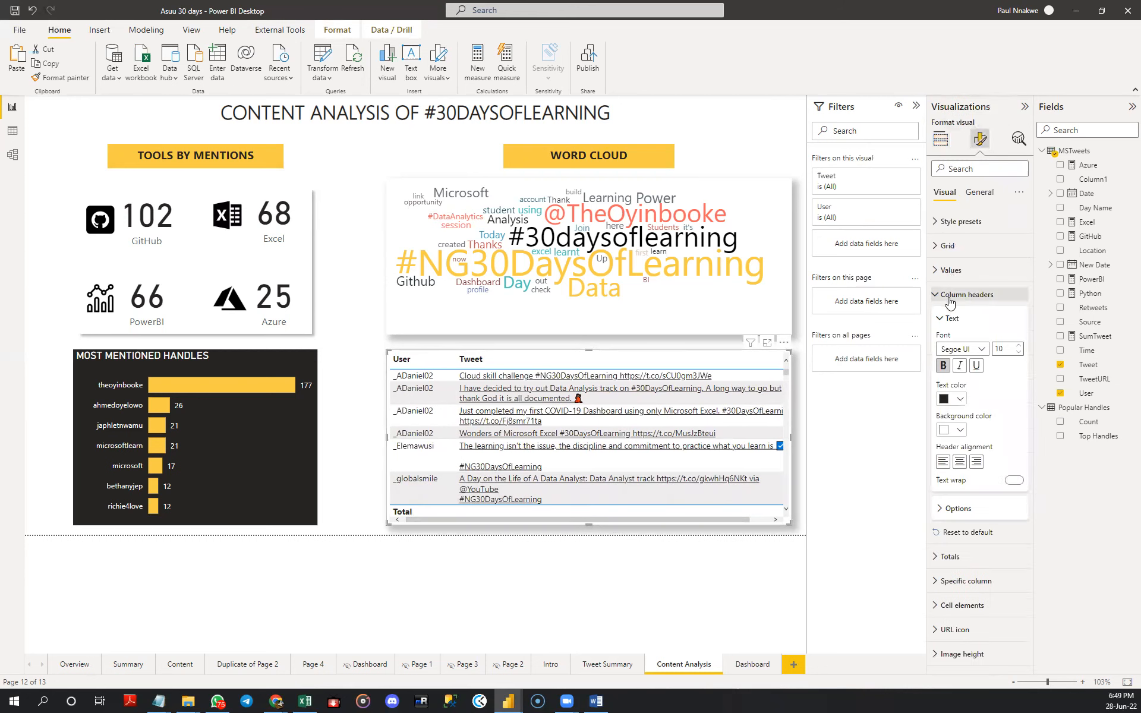
{"action": "left_click", "coordinate": [961, 431]}
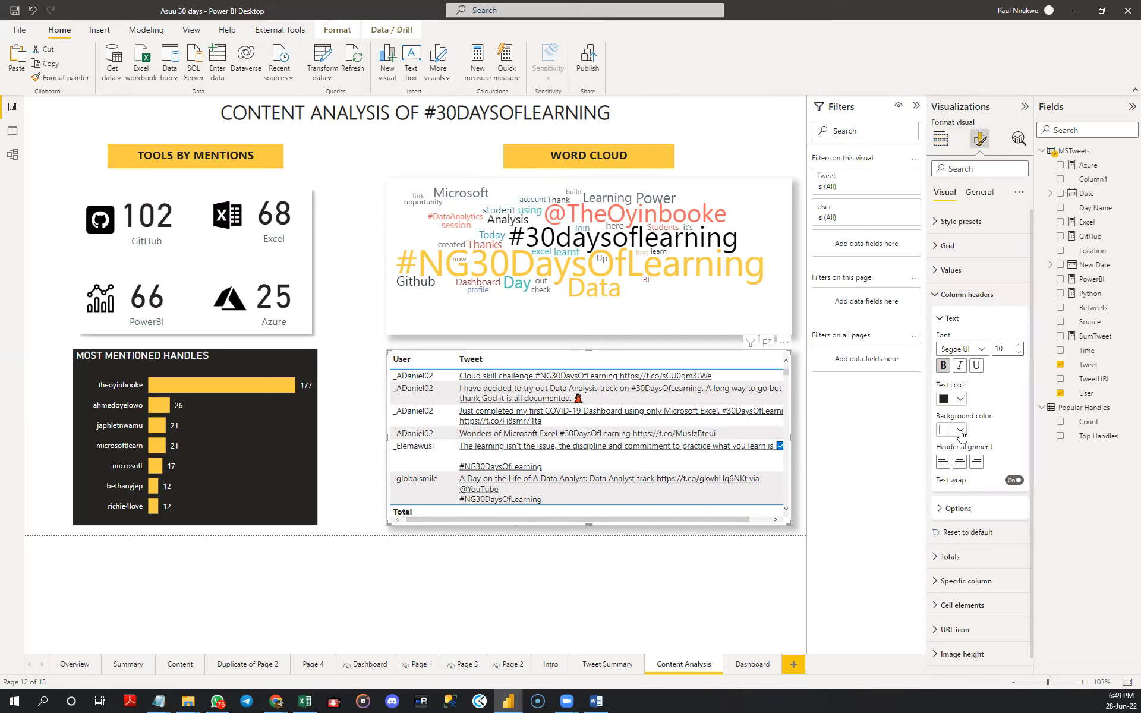
{"action": "left_click", "coordinate": [984, 471]}
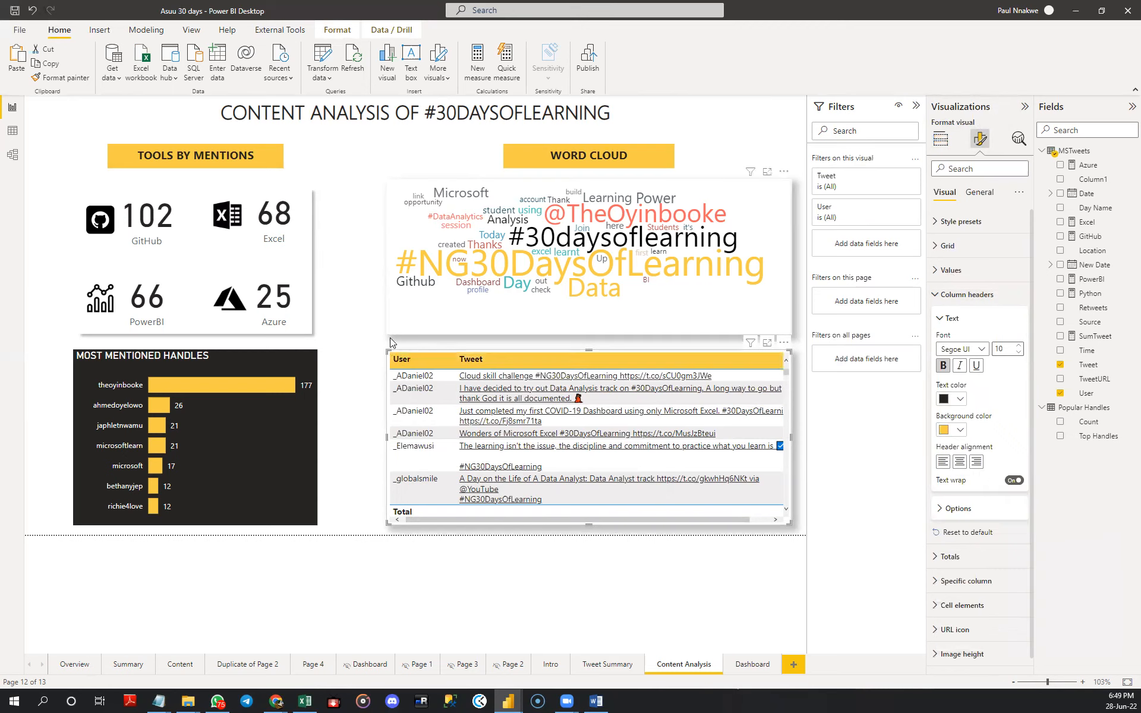
{"action": "left_click", "coordinate": [355, 338]}
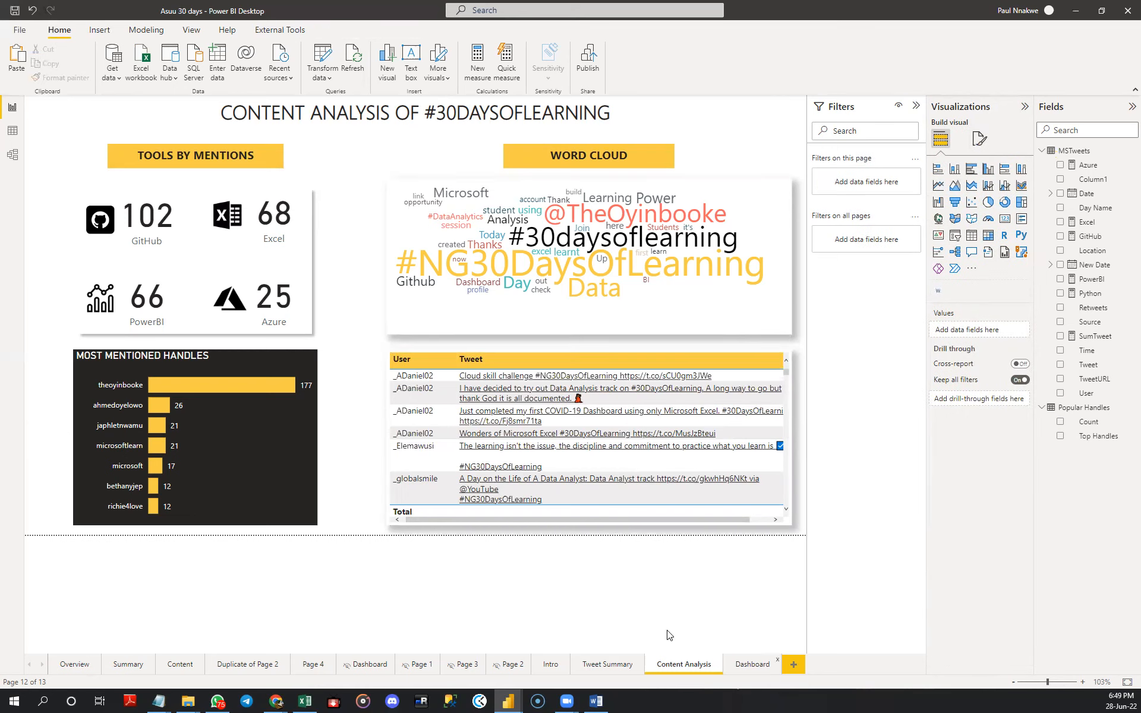
- Test the TWEET SUMMARY button on the Intro page and inspect the Wed and Thu bars of the day-of-the-week chart
{"action": "left_click", "coordinate": [602, 665]}
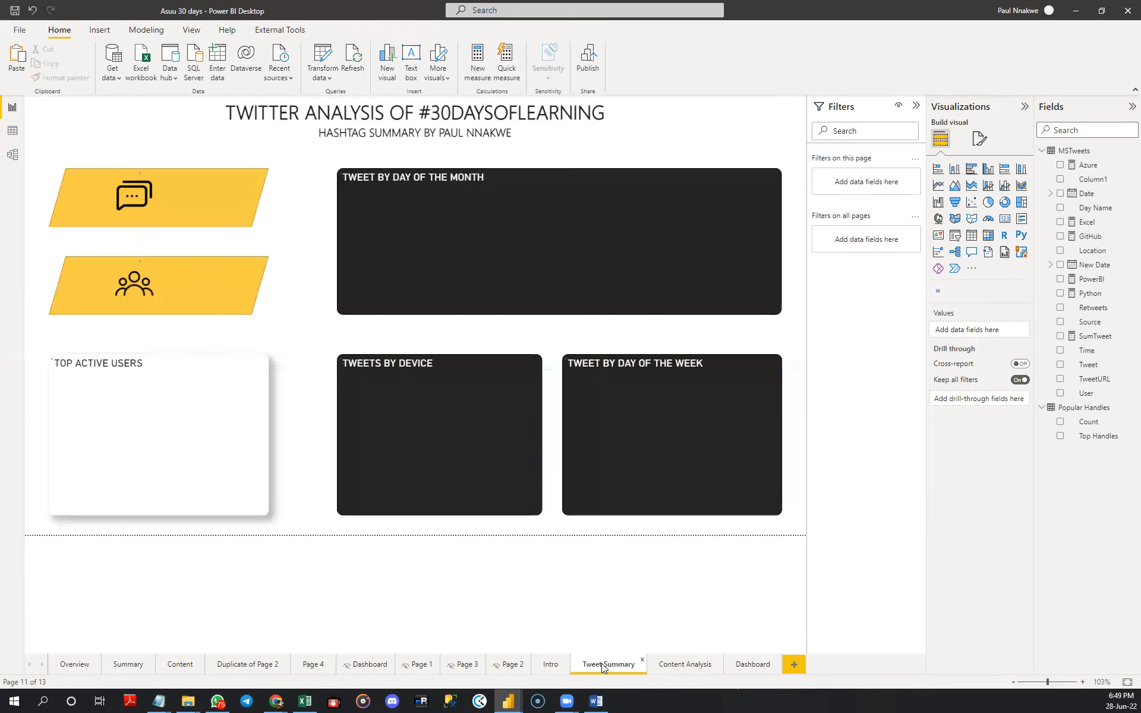
{"action": "left_click", "coordinate": [553, 665]}
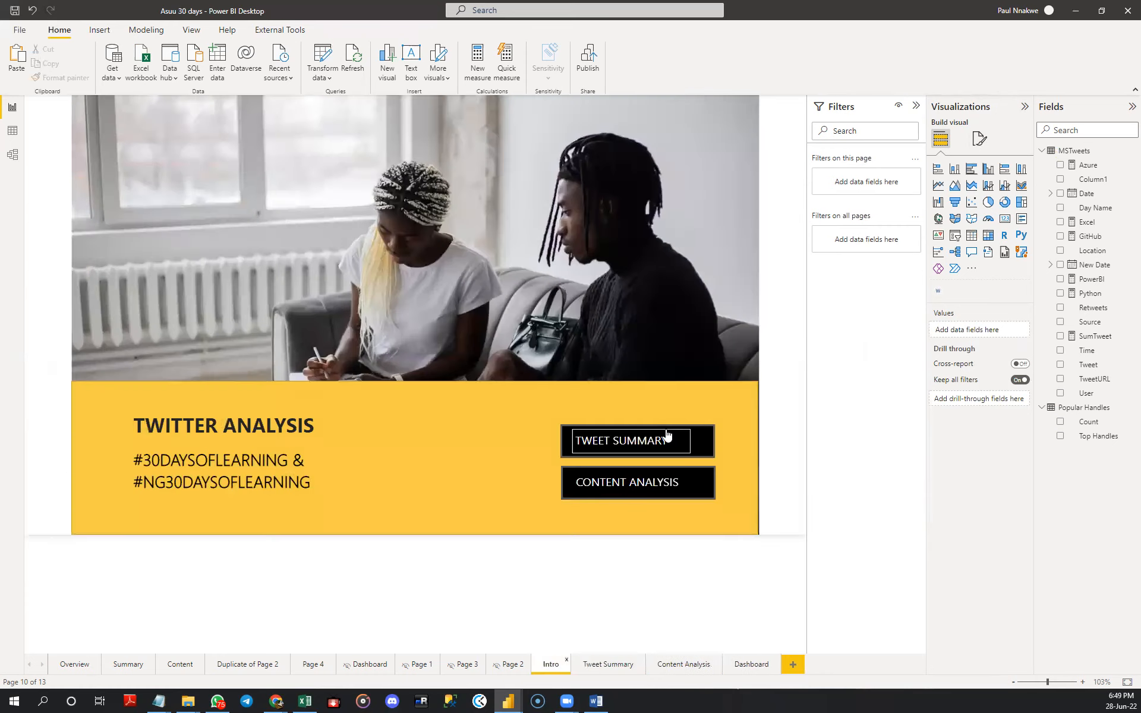
{"action": "left_click", "coordinate": [699, 438], "text": "ctrl"}
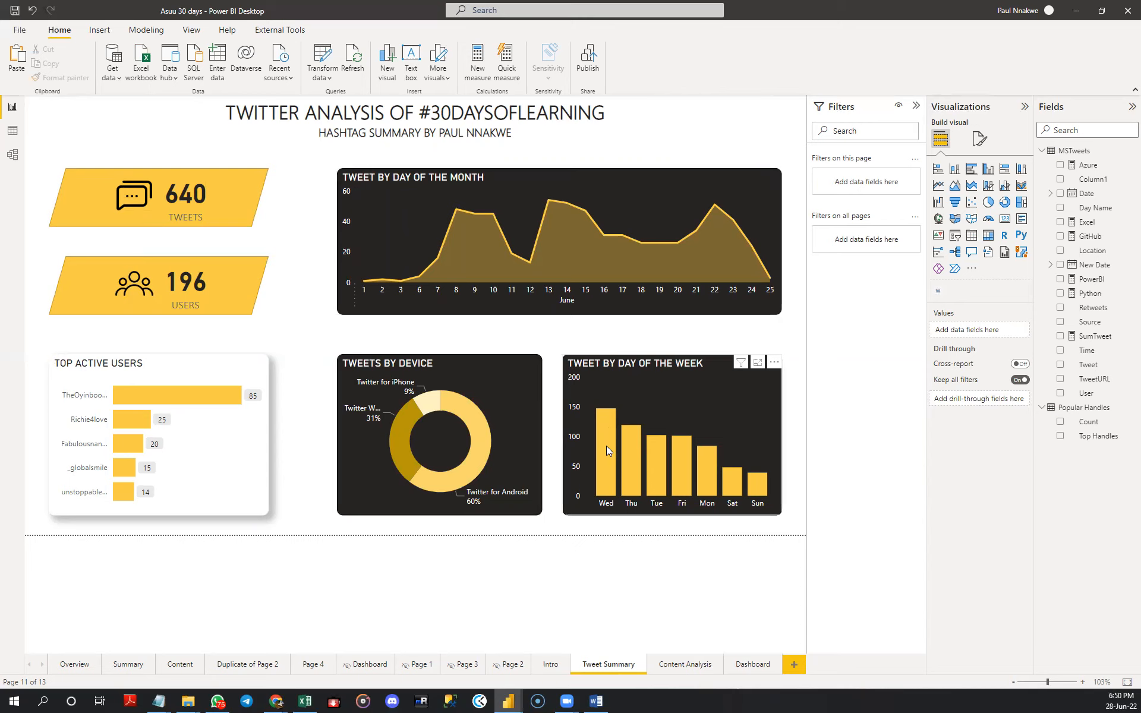
{"action": "mouse_move", "coordinate": [610, 444]}
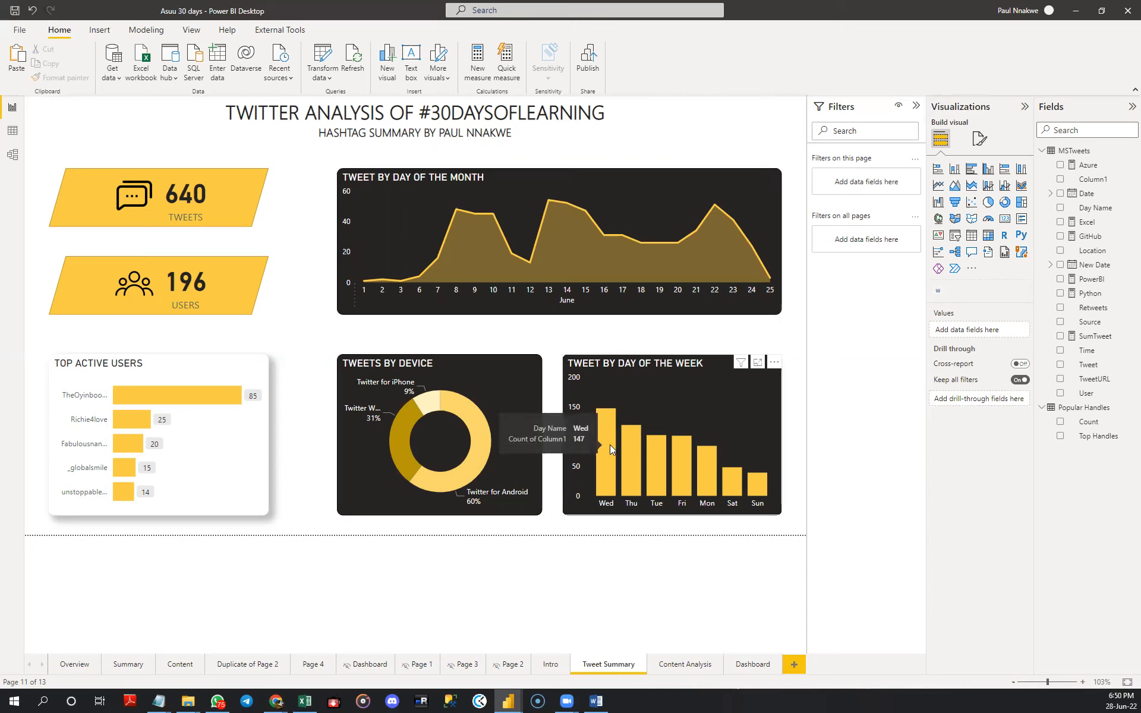
{"action": "mouse_move", "coordinate": [637, 459]}
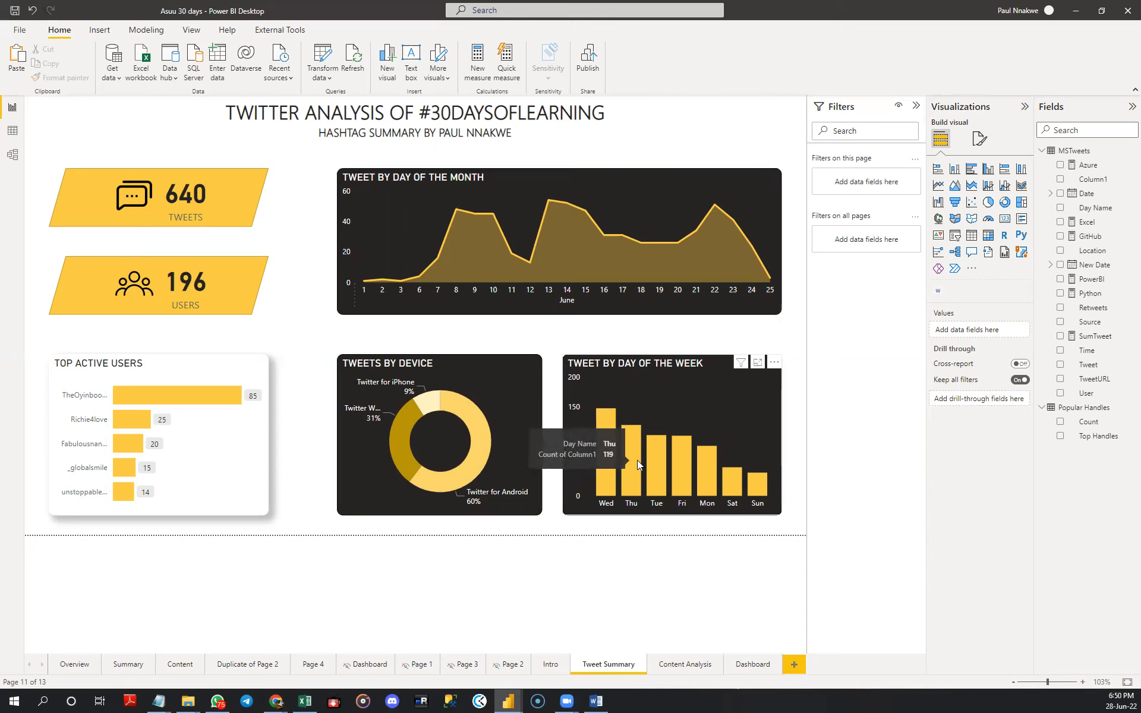
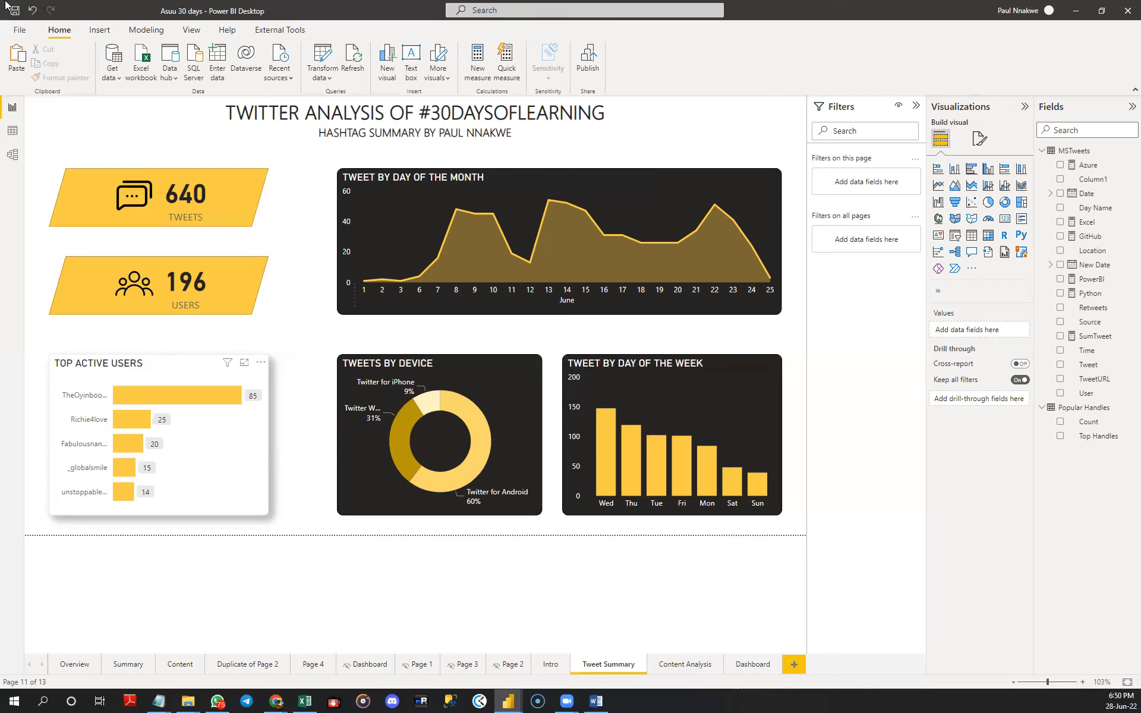
- Add an enlarged Back button beside the Tweet Summary title and test it with a round trip to the Intro page
{"action": "left_click", "coordinate": [68, 121]}
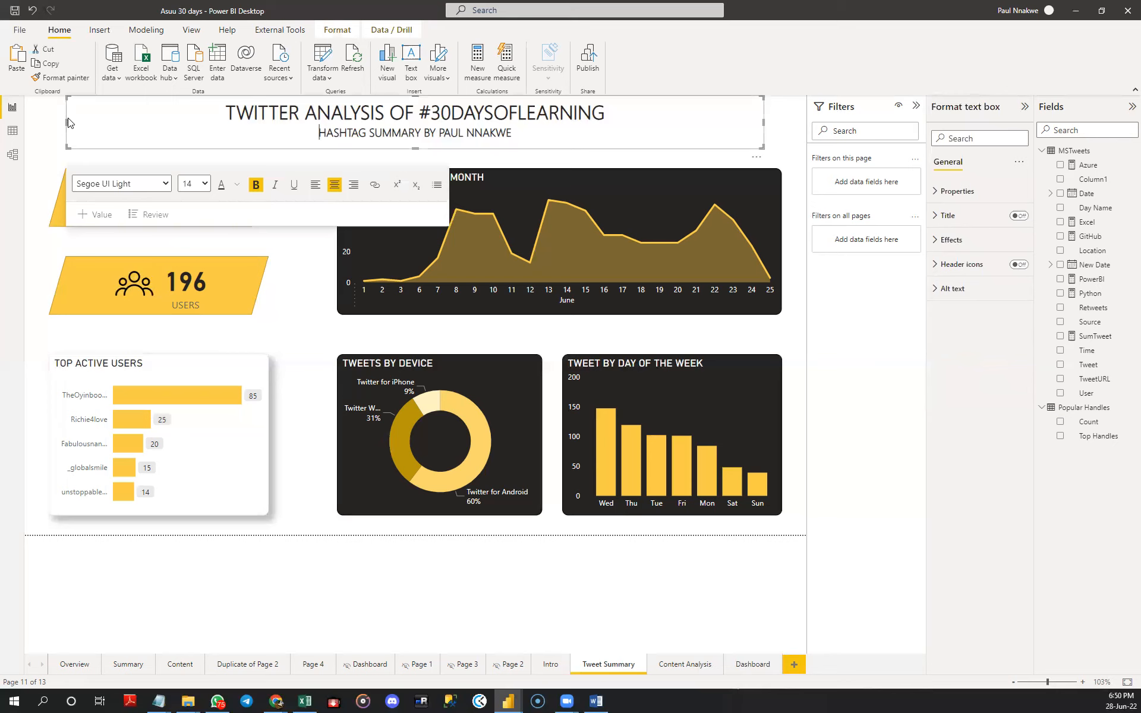
{"action": "left_click", "coordinate": [50, 124]}
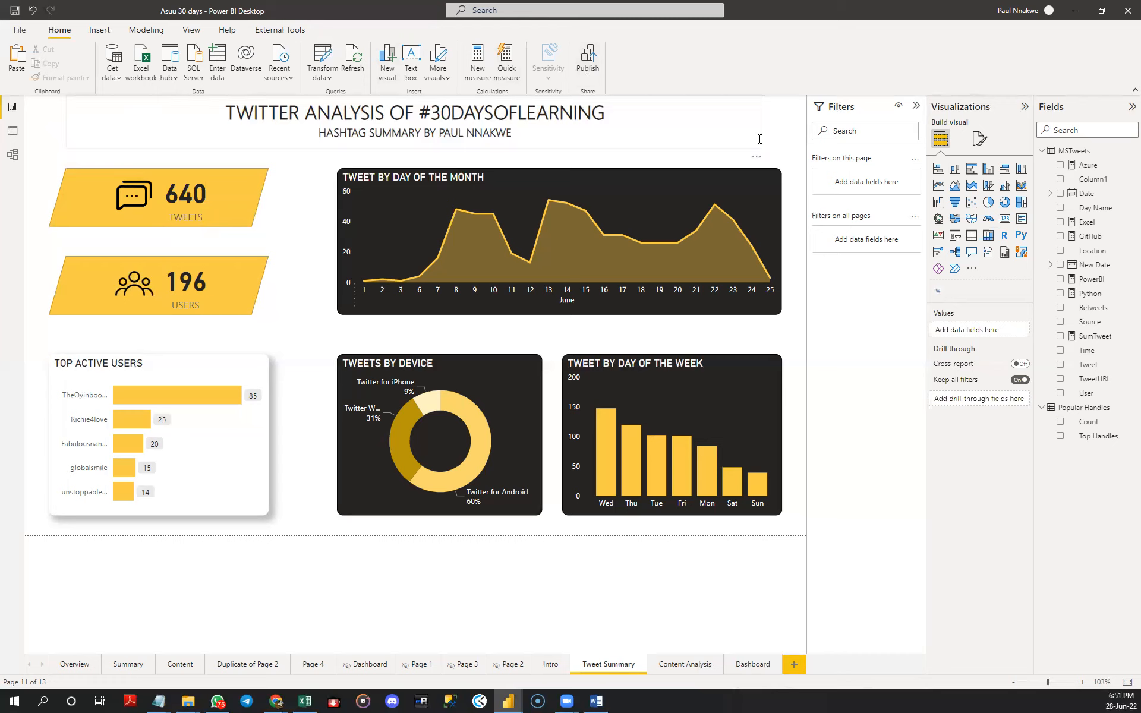
{"action": "left_click", "coordinate": [99, 29]}
{"action": "left_click", "coordinate": [420, 73]}
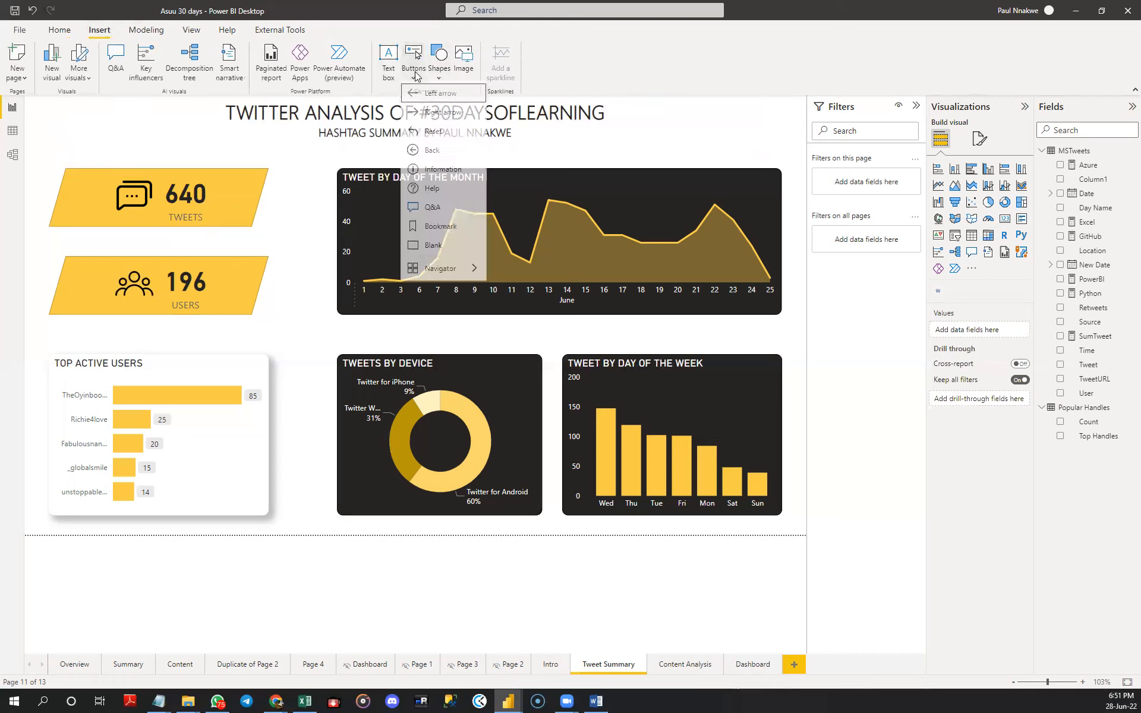
{"action": "left_click", "coordinate": [435, 155]}
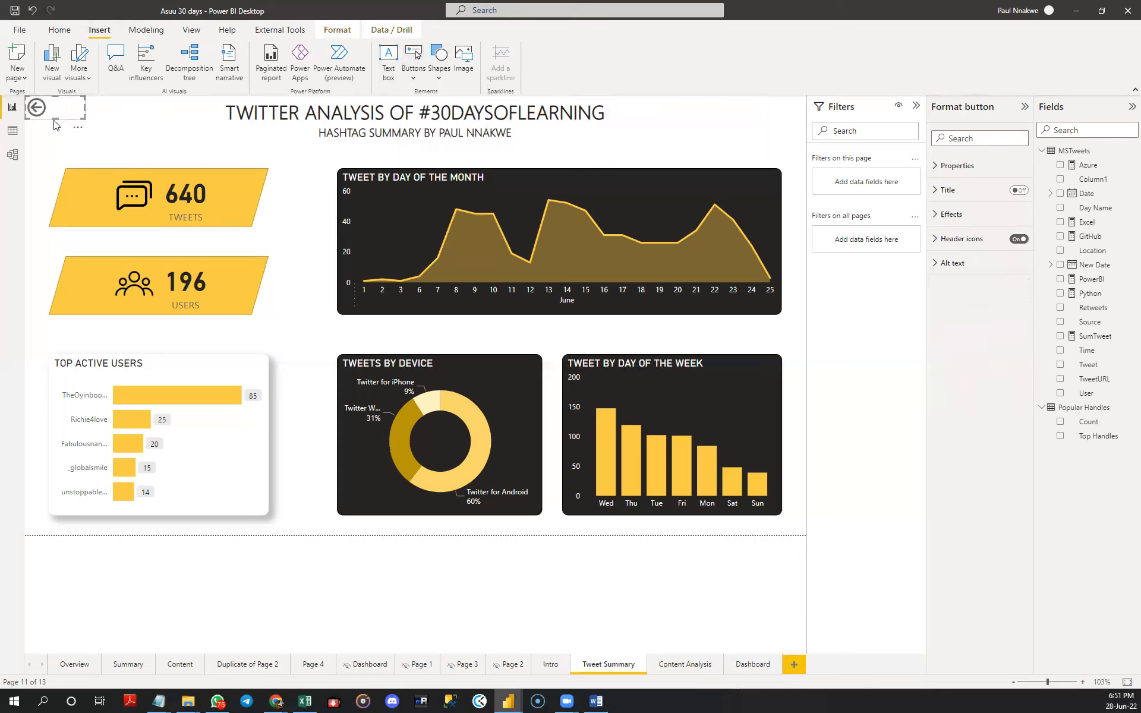
{"action": "mouse_move", "coordinate": [57, 132]}
{"action": "left_mouse_down"}
{"action": "mouse_move", "coordinate": [53, 149]}
{"action": "mouse_move", "coordinate": [65, 126]}
{"action": "left_mouse_up"}
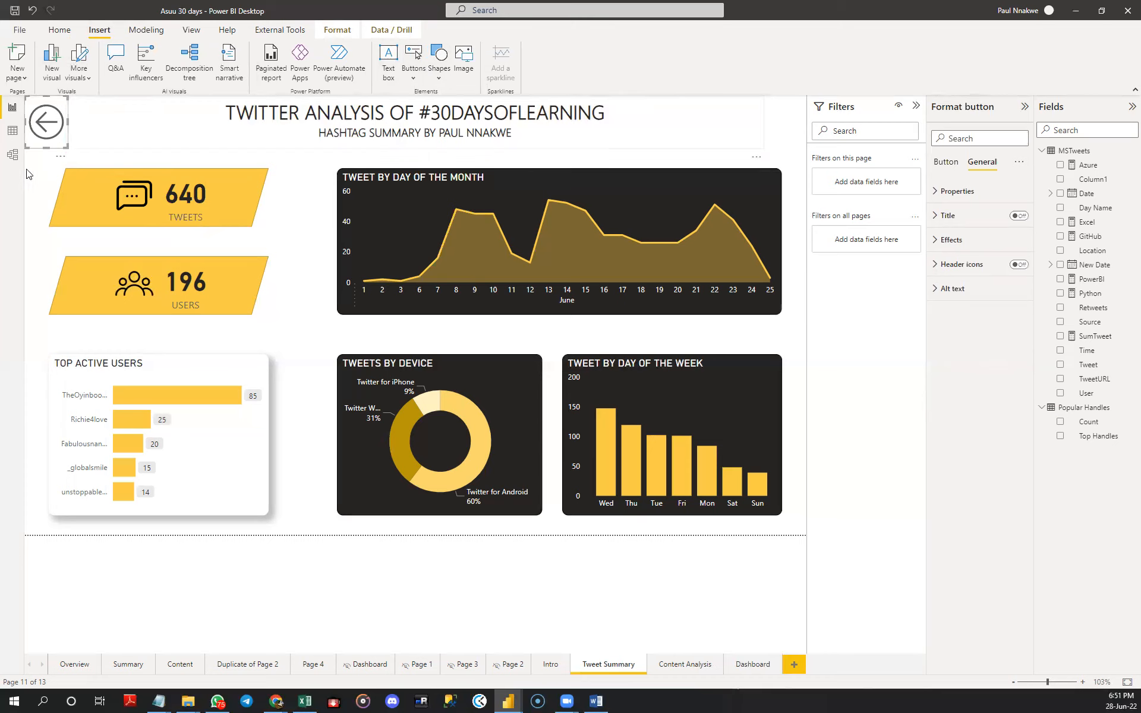
{"action": "key", "text": "Escape"}
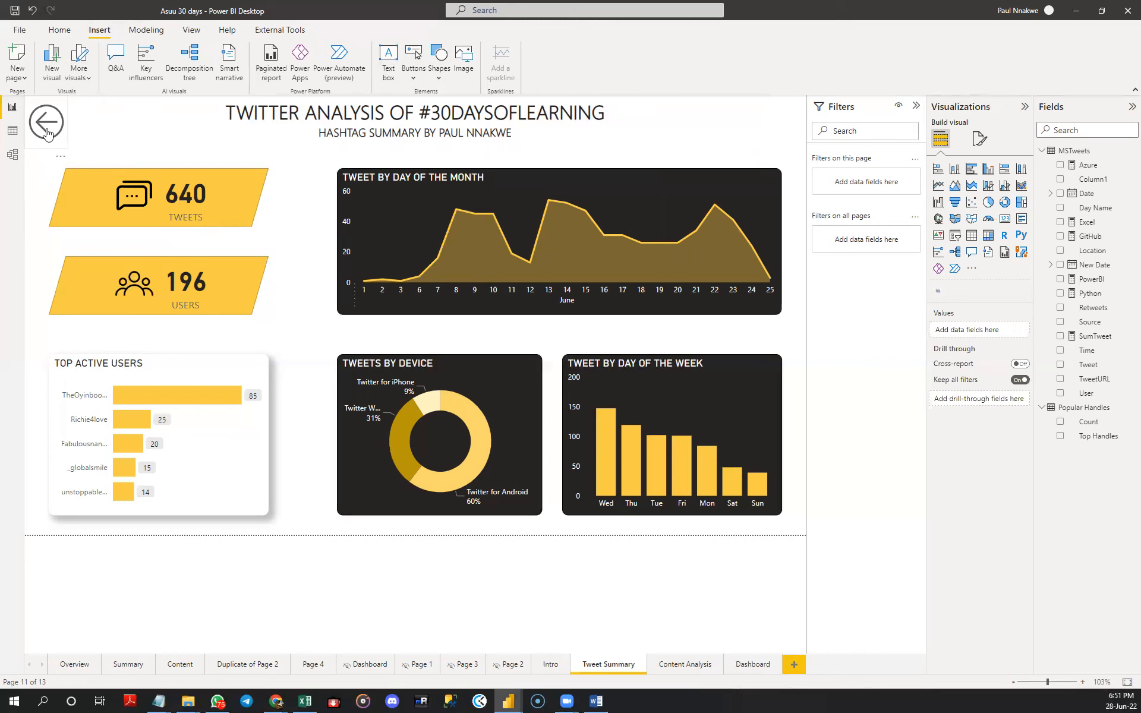
{"action": "left_click", "coordinate": [48, 132], "text": "ctrl"}
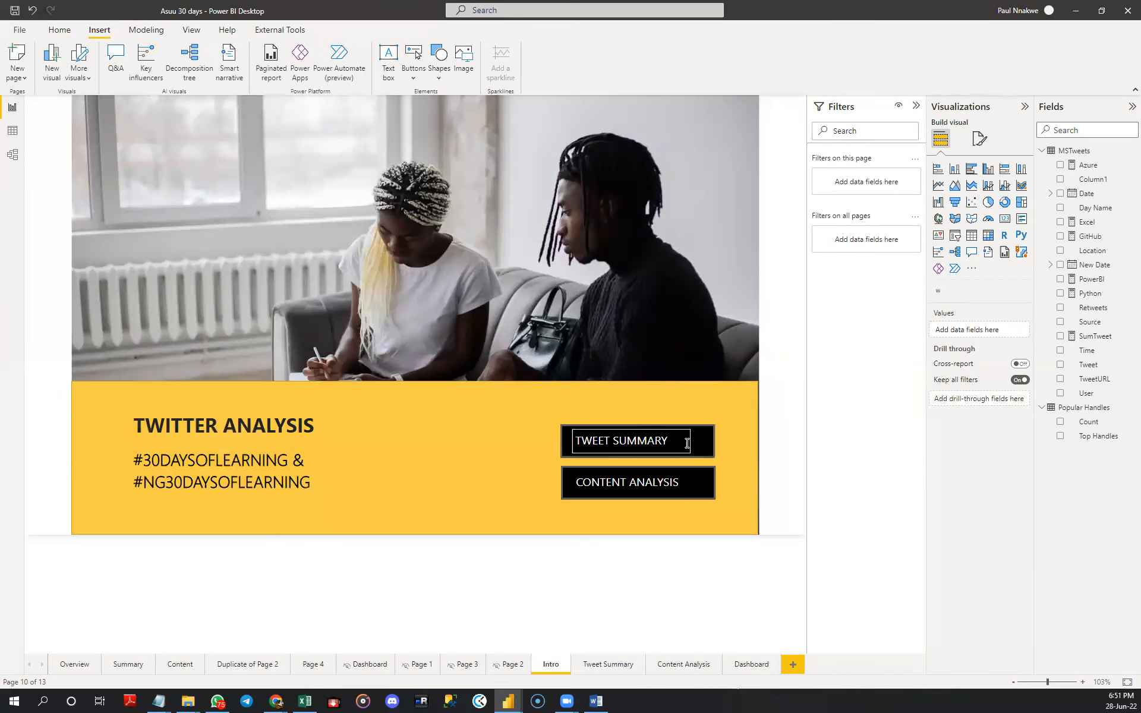
{"action": "left_click", "coordinate": [705, 447], "text": "ctrl"}
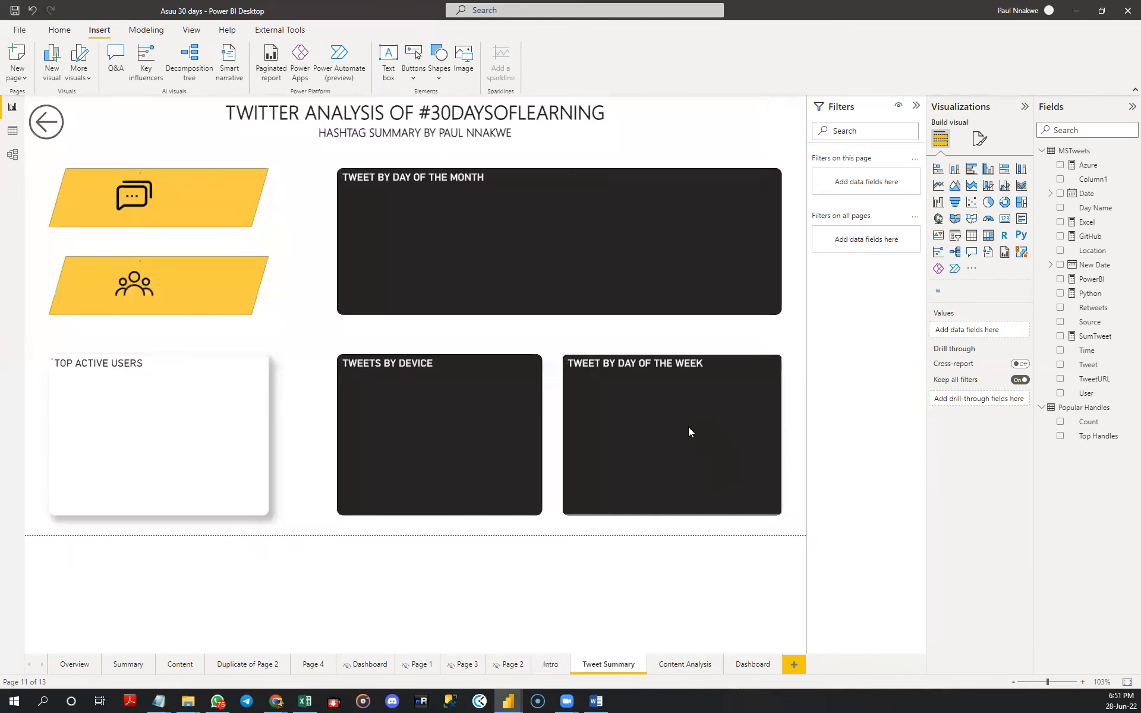
- Add a right arrow button at the far end of the Tweet Summary title, opposite the Back button
{"action": "left_click", "coordinate": [414, 78]}
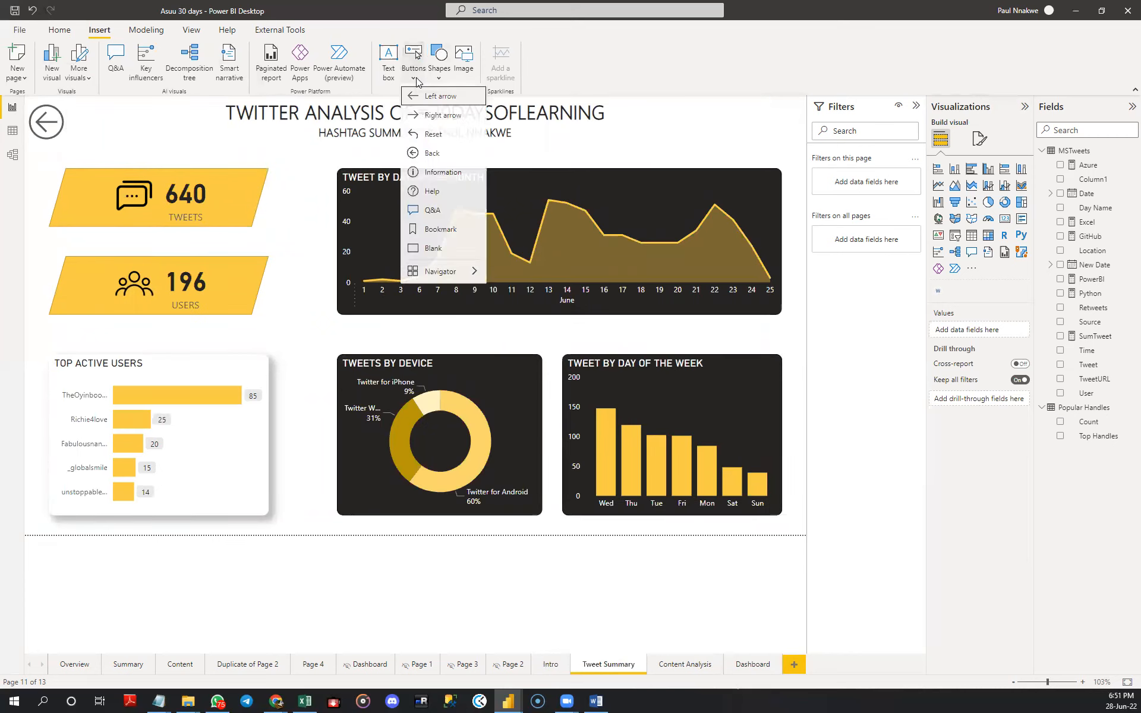
{"action": "left_click", "coordinate": [447, 117]}
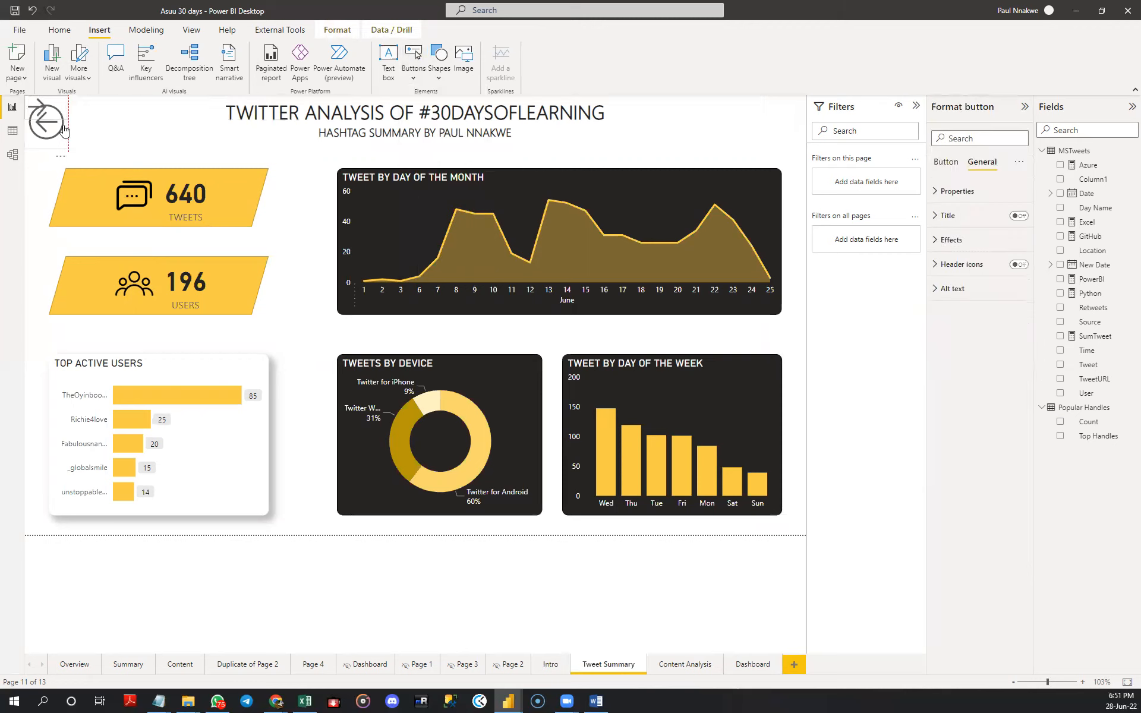
{"action": "left_click_drag", "start_coordinate": [60, 131], "coordinate": [788, 148]}
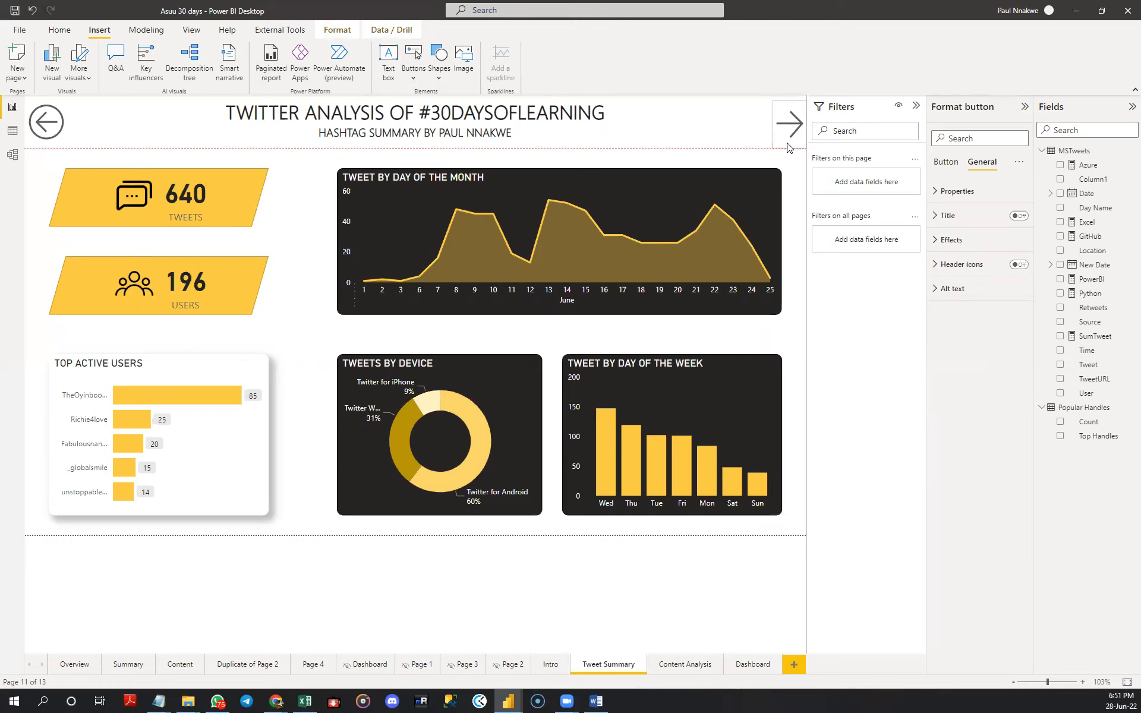
{"action": "left_click_drag", "start_coordinate": [788, 148], "coordinate": [789, 147]}
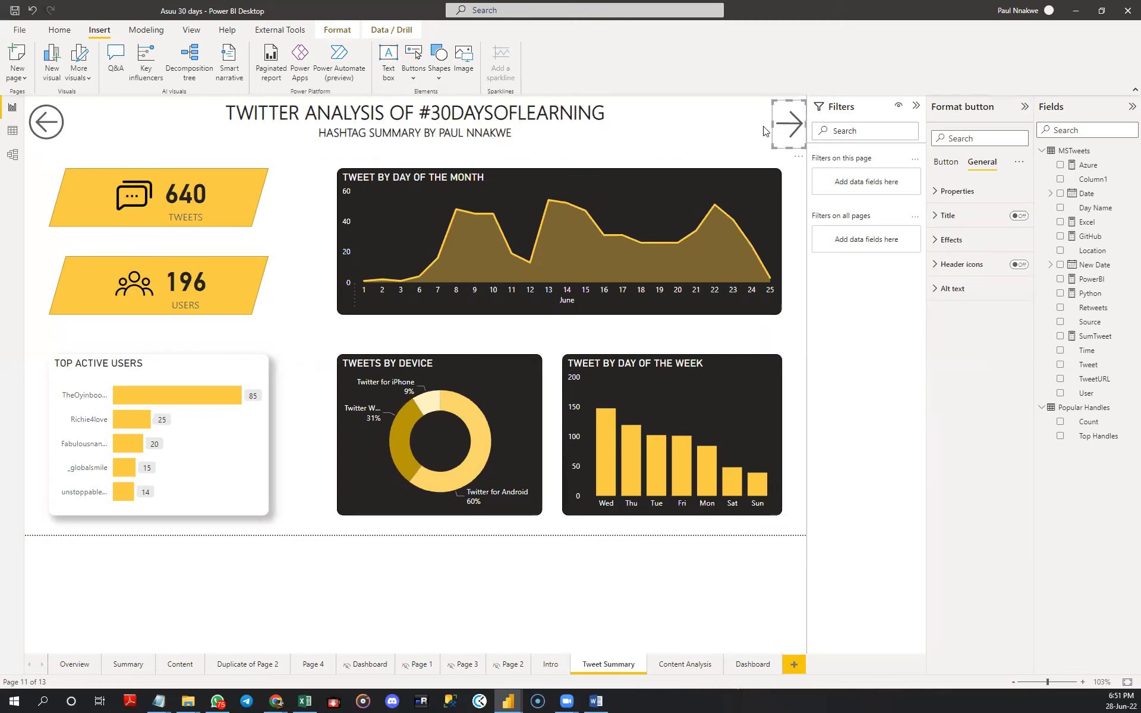
{"action": "left_click", "coordinate": [766, 130]}
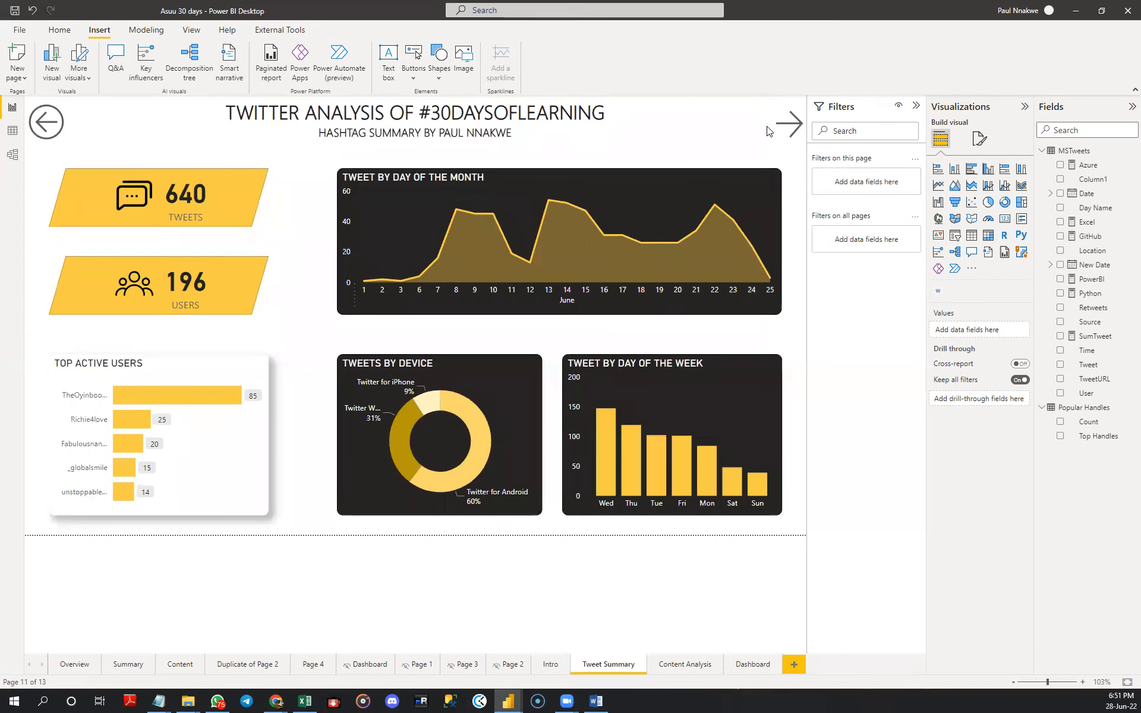
- Enable the right arrow's action as Page navigation with Content Analysis as destination and test the button
{"action": "left_click", "coordinate": [784, 131]}
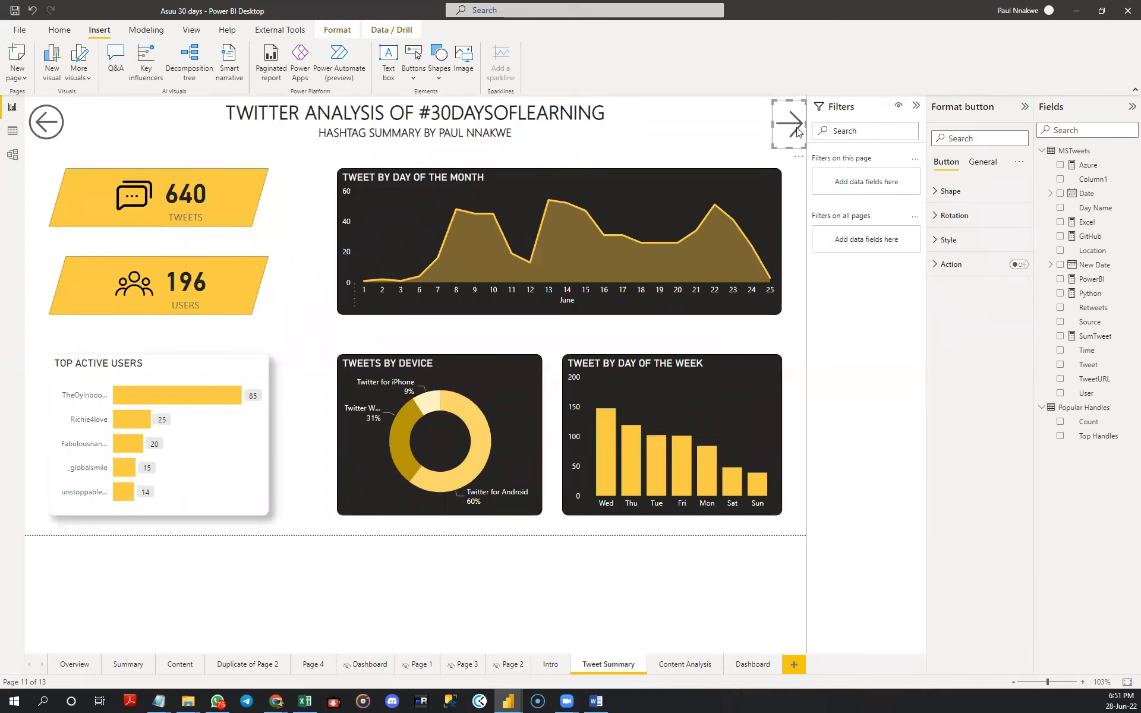
{"action": "left_click", "coordinate": [1017, 264]}
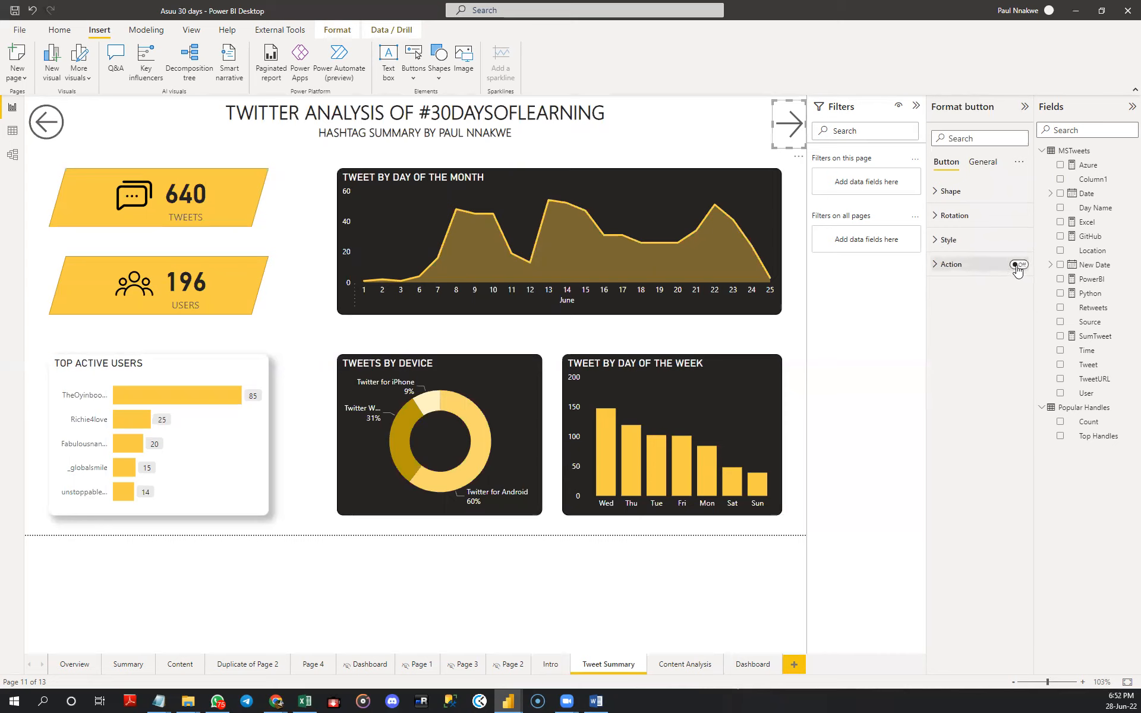
{"action": "left_click", "coordinate": [937, 266]}
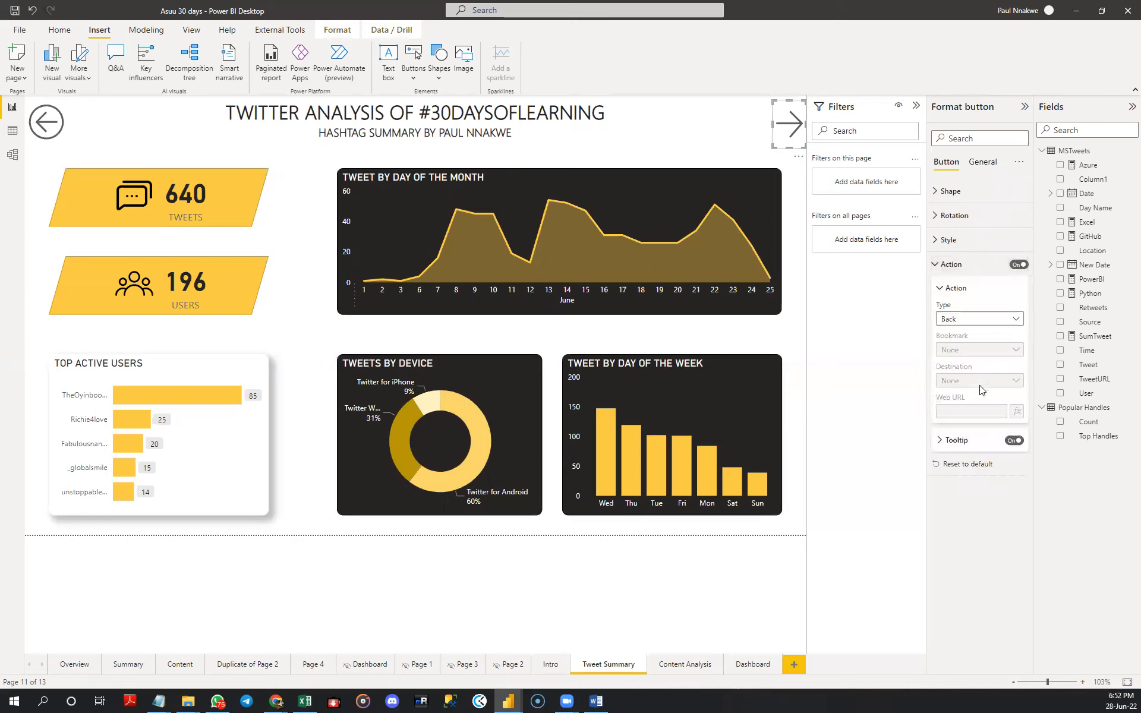
{"action": "left_click", "coordinate": [985, 320]}
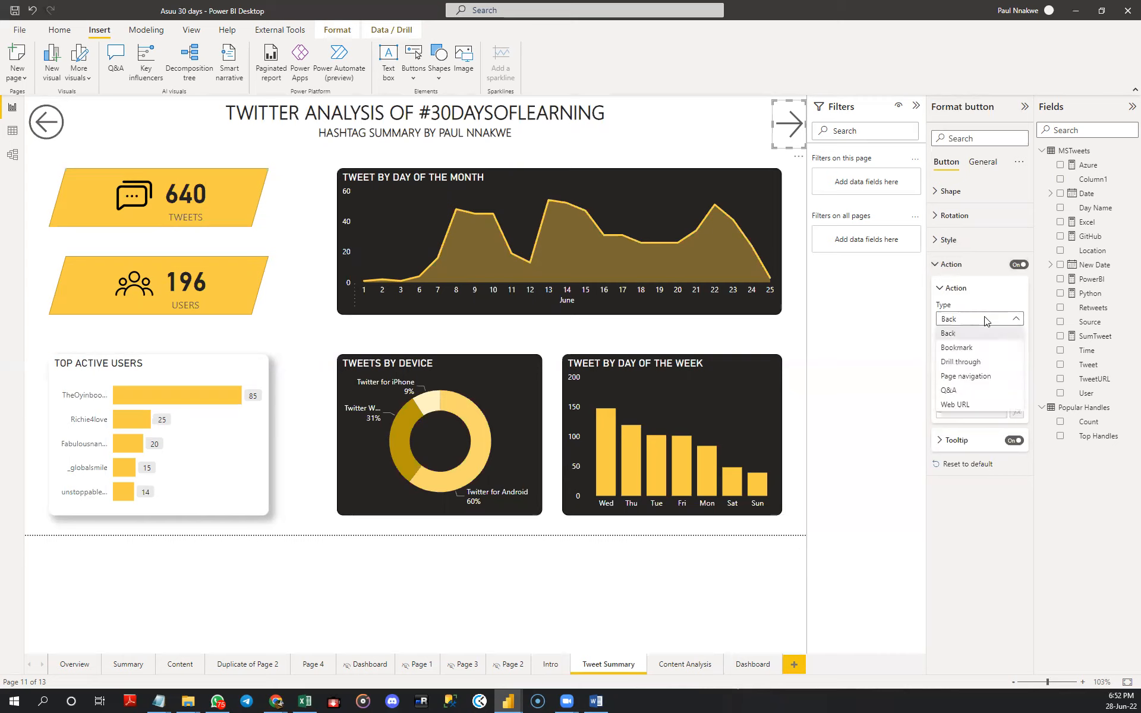
{"action": "left_click", "coordinate": [984, 375]}
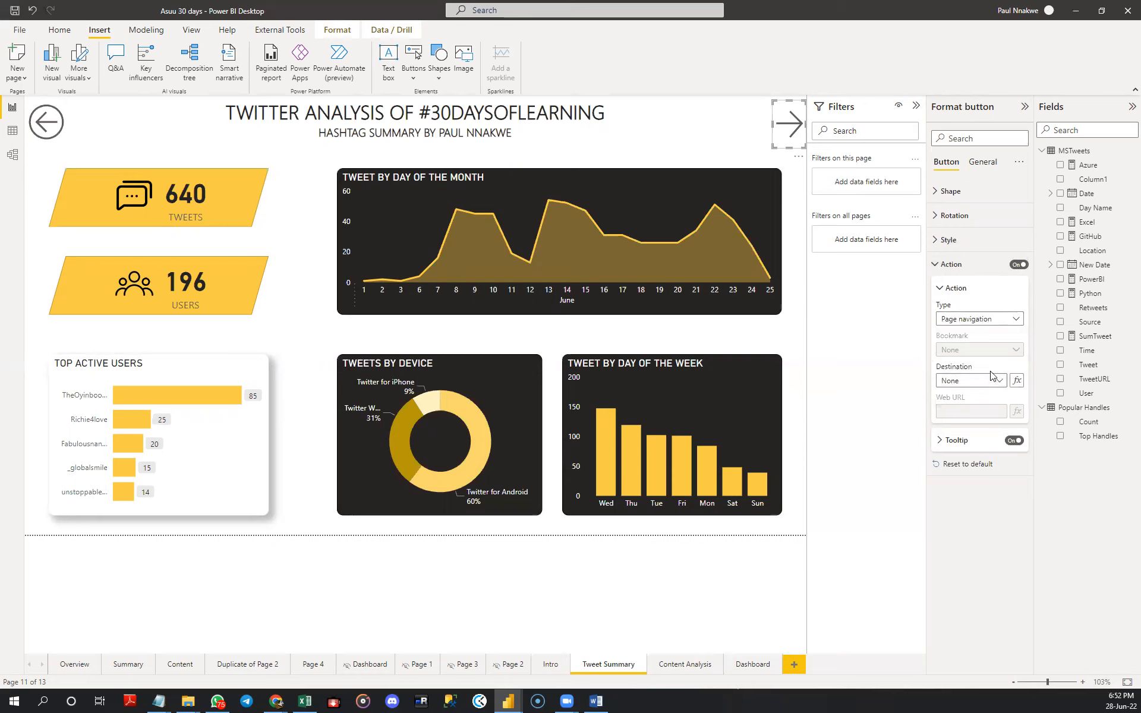
{"action": "left_click", "coordinate": [990, 386]}
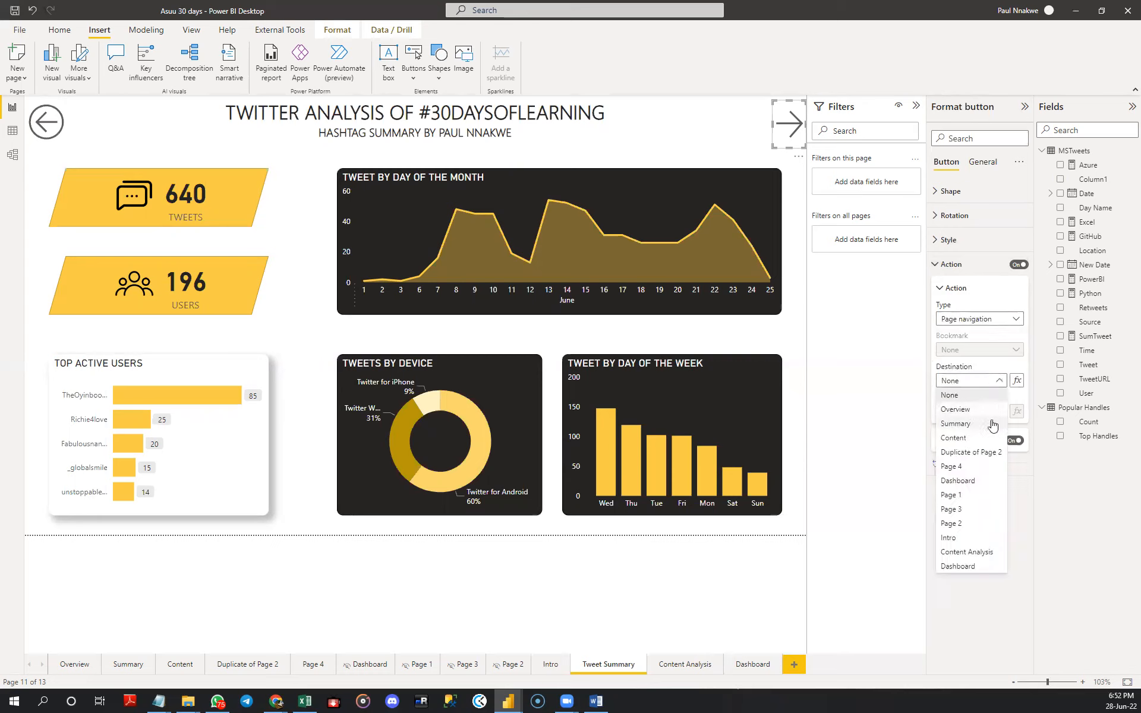
{"action": "left_click", "coordinate": [980, 552]}
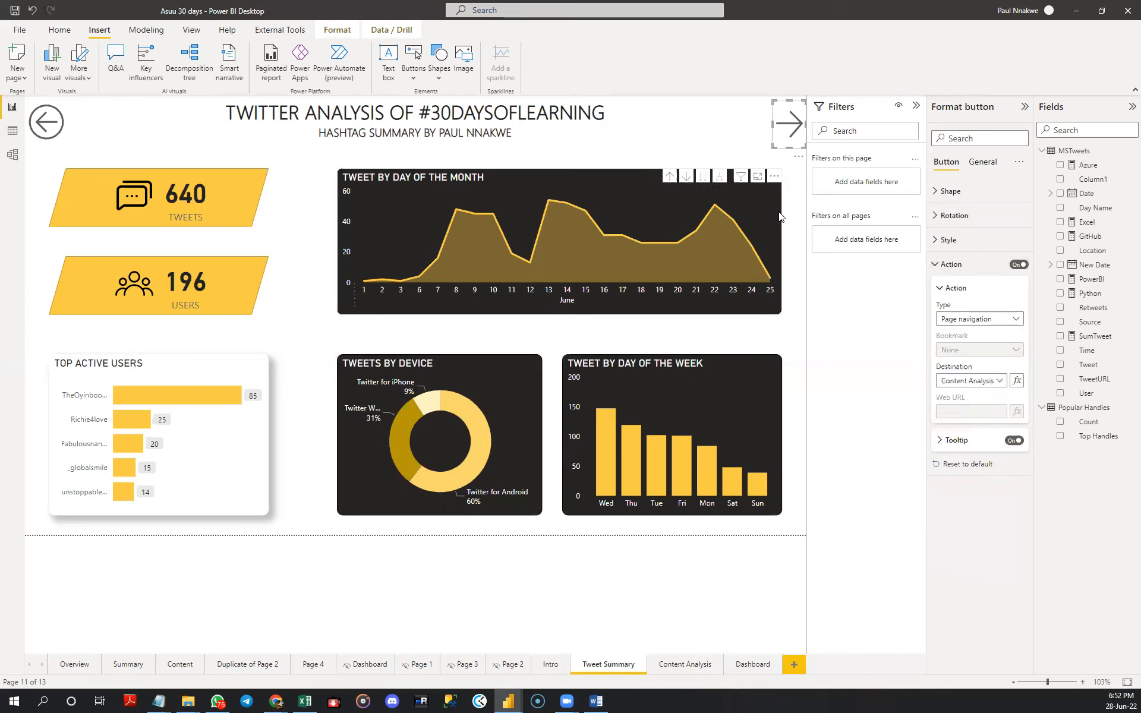
{"action": "left_click", "coordinate": [786, 232]}
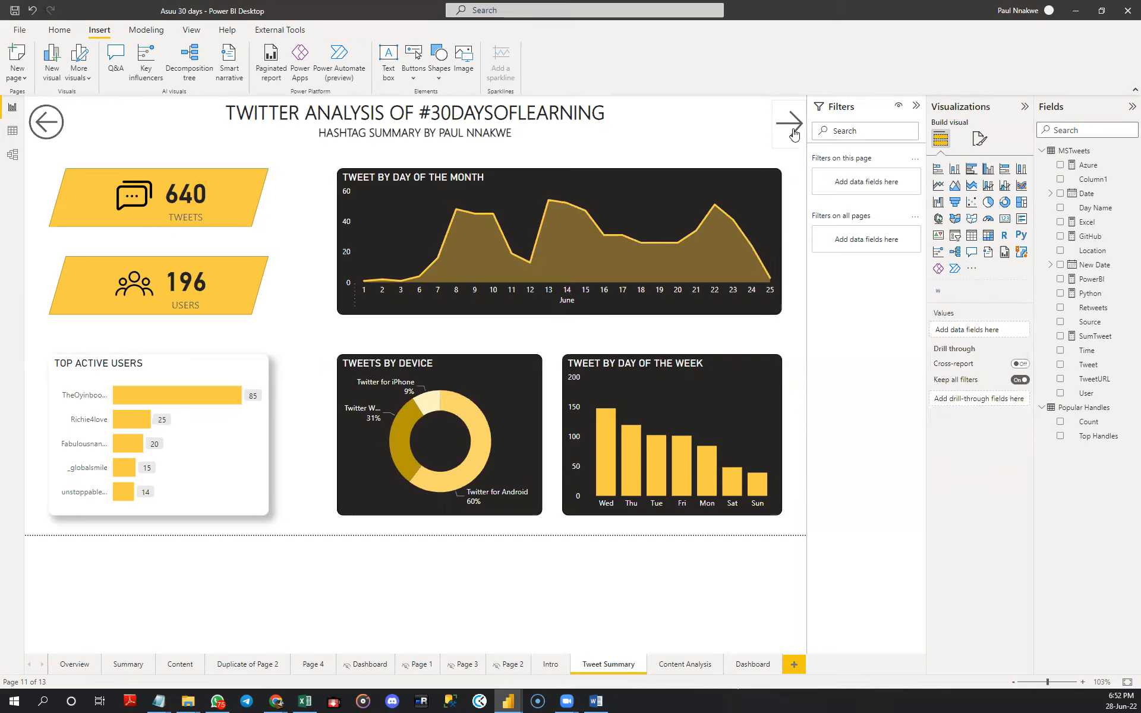
{"action": "left_click", "coordinate": [794, 134], "text": "ctrl"}
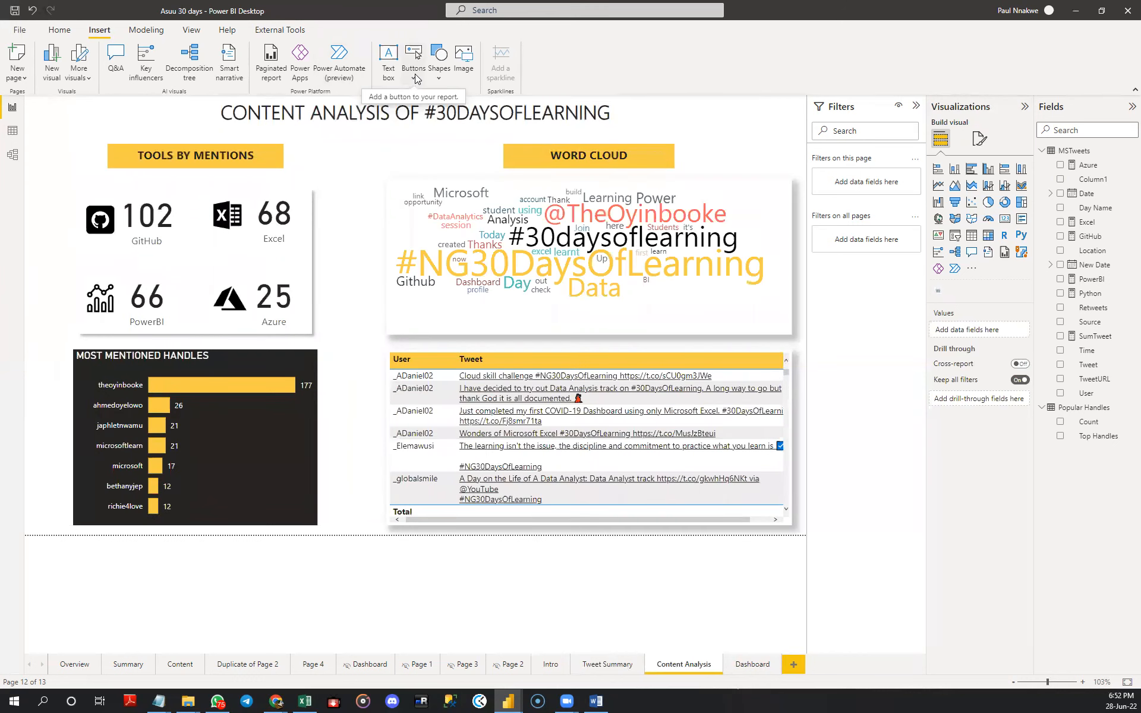
- Add an enlarged Back button beside the Content Analysis title and test the back buttons through to the Intro page
{"action": "left_click", "coordinate": [415, 77]}
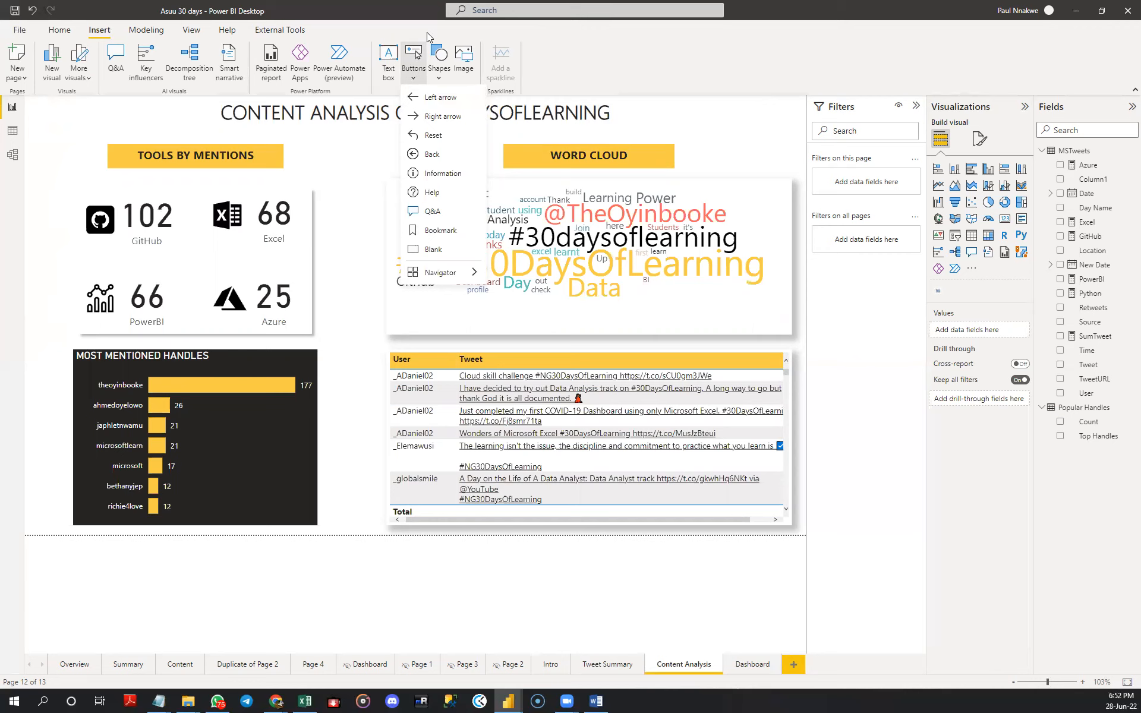
{"action": "left_click", "coordinate": [423, 154]}
{"action": "mouse_move", "coordinate": [56, 119]}
{"action": "left_mouse_down"}
{"action": "mouse_move", "coordinate": [53, 151]}
{"action": "mouse_move", "coordinate": [73, 121]}
{"action": "mouse_move", "coordinate": [49, 134]}
{"action": "left_mouse_up"}
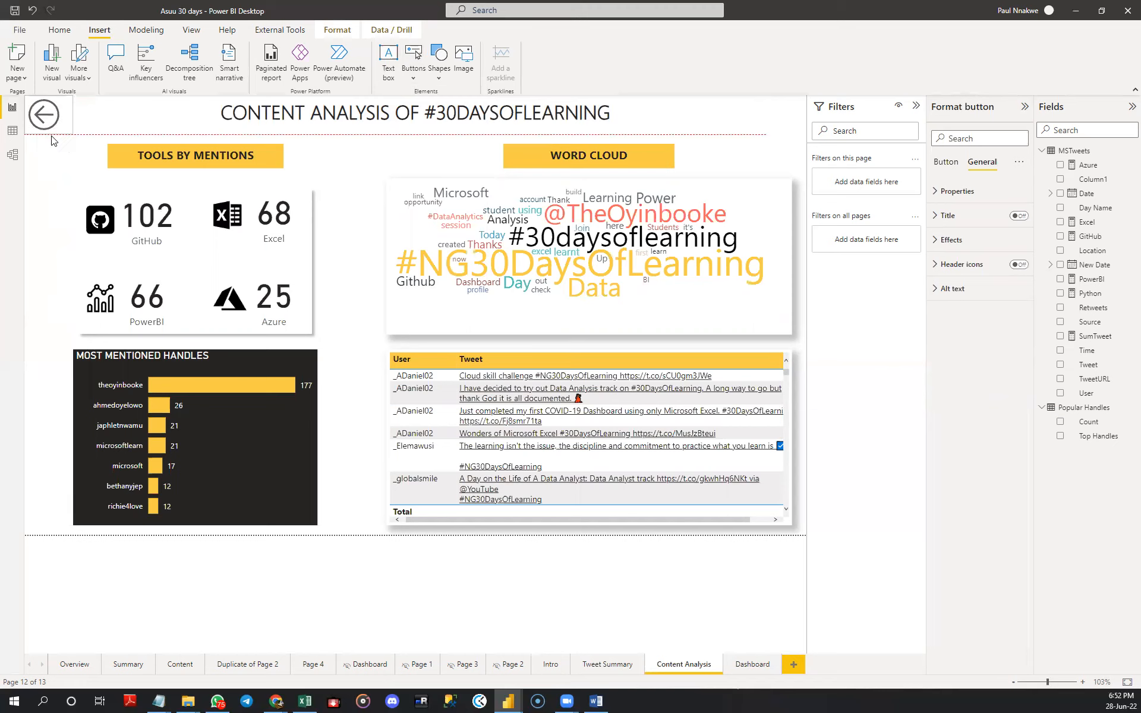
{"action": "left_click", "coordinate": [48, 167]}
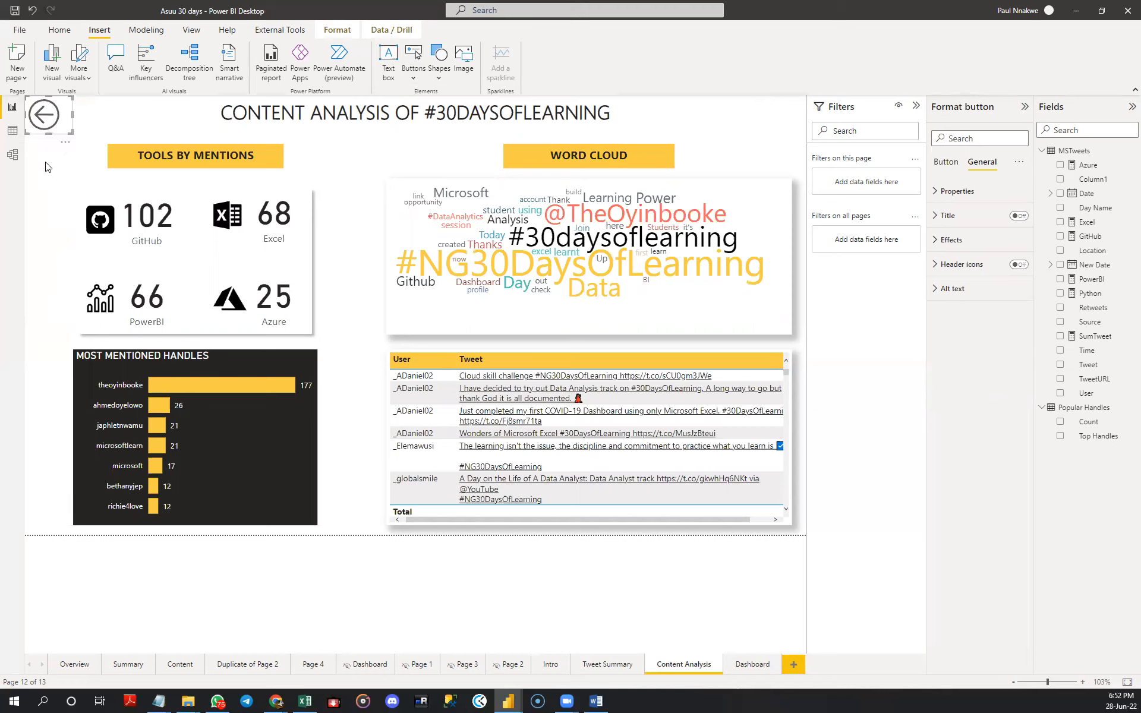
{"action": "left_click", "coordinate": [48, 116], "text": "ctrl"}
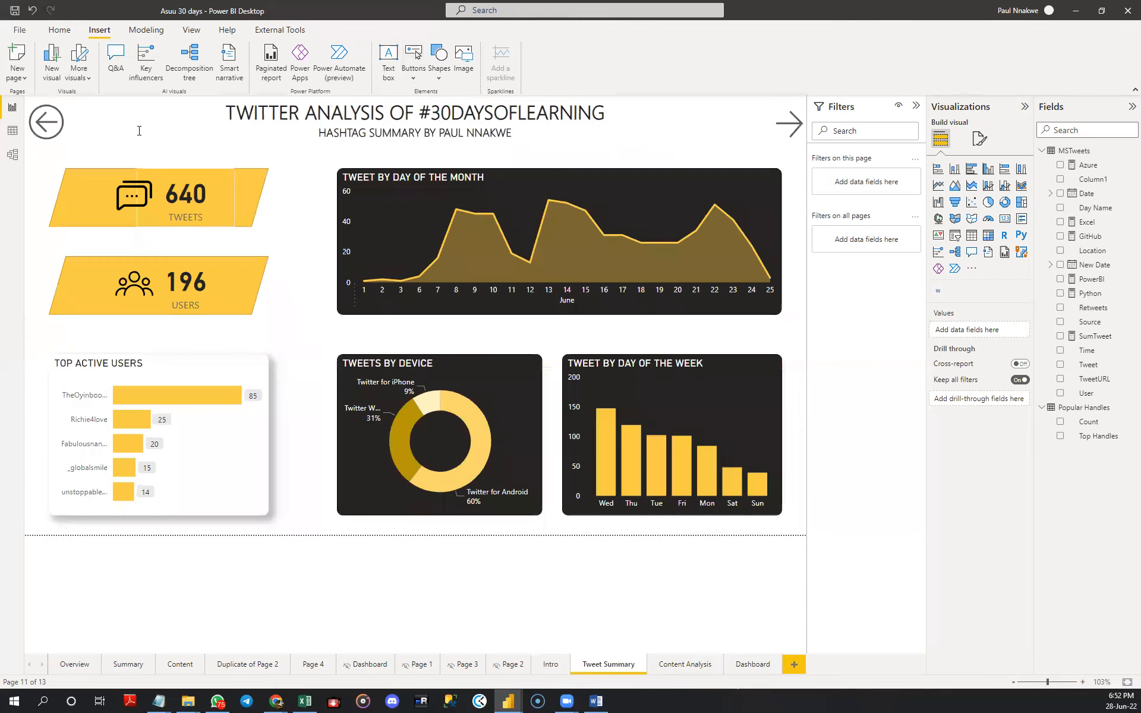
{"action": "left_click", "coordinate": [44, 126], "text": "ctrl"}
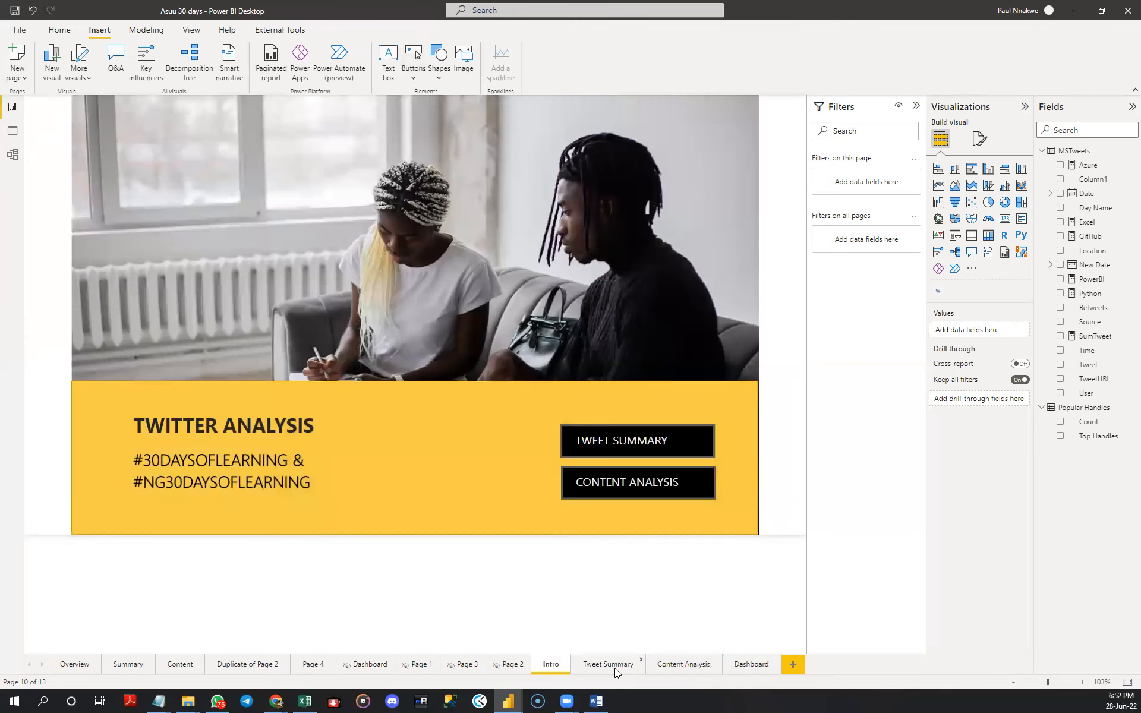
- Review the Intro and Tweet Summary pages, examining the day 13 peak in the tweets by day of the month chart
{"action": "left_click", "coordinate": [613, 667]}
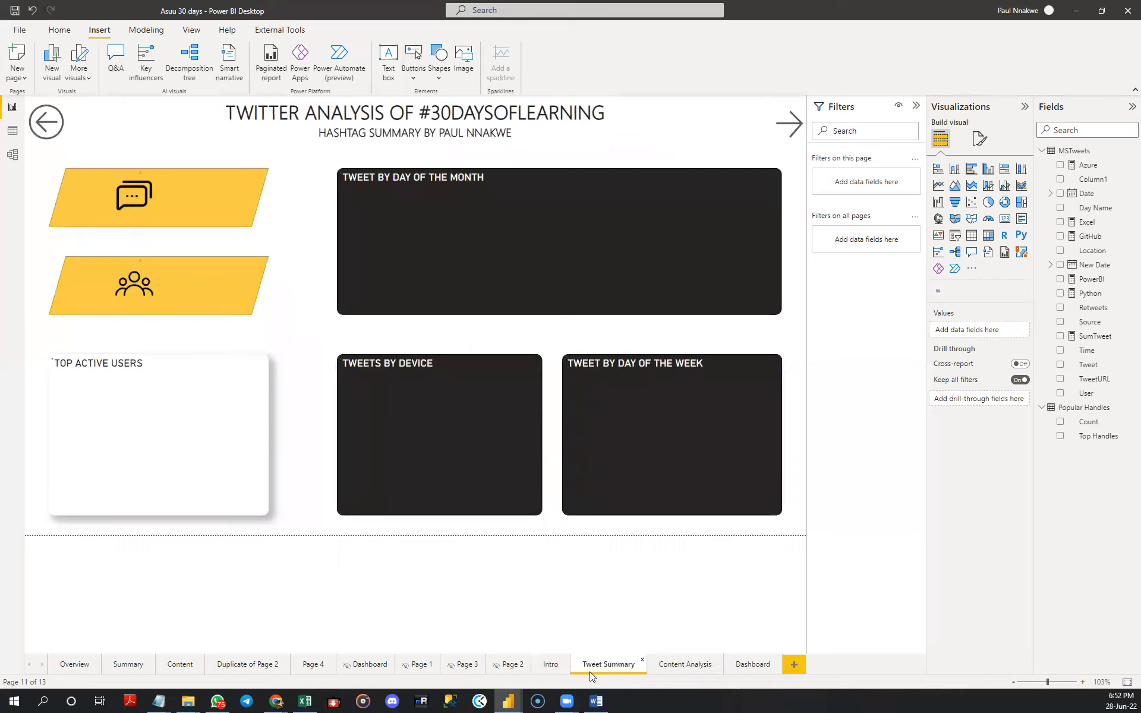
{"action": "left_click", "coordinate": [547, 668]}
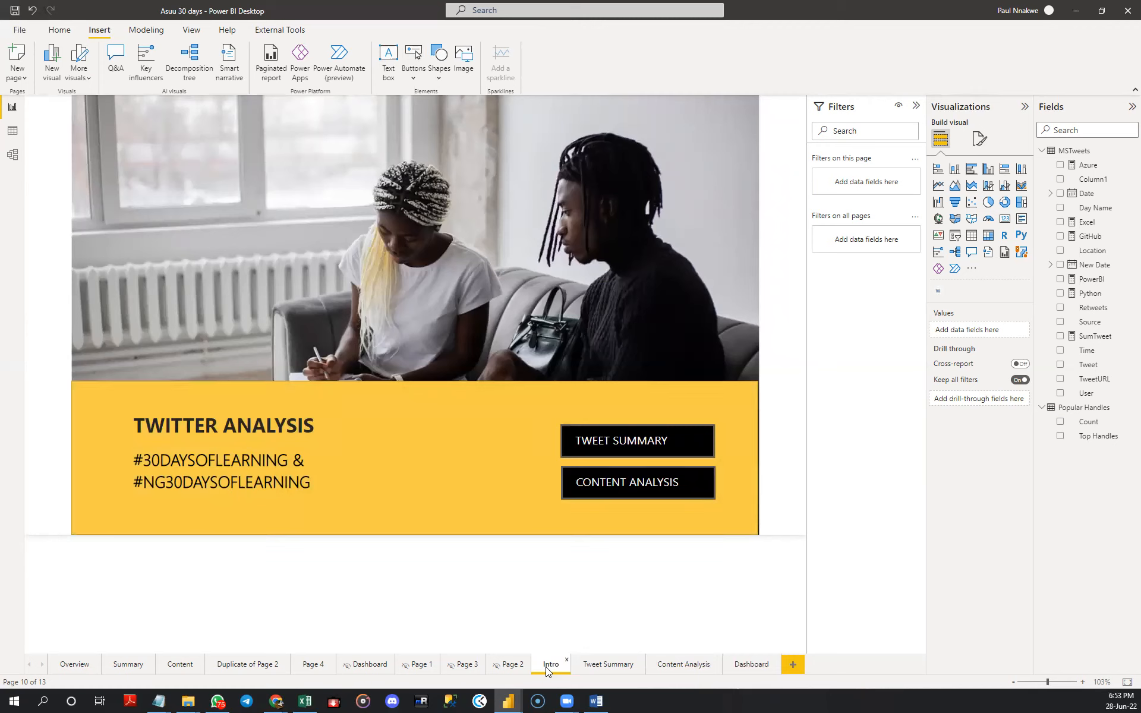
{"action": "left_click", "coordinate": [588, 665]}
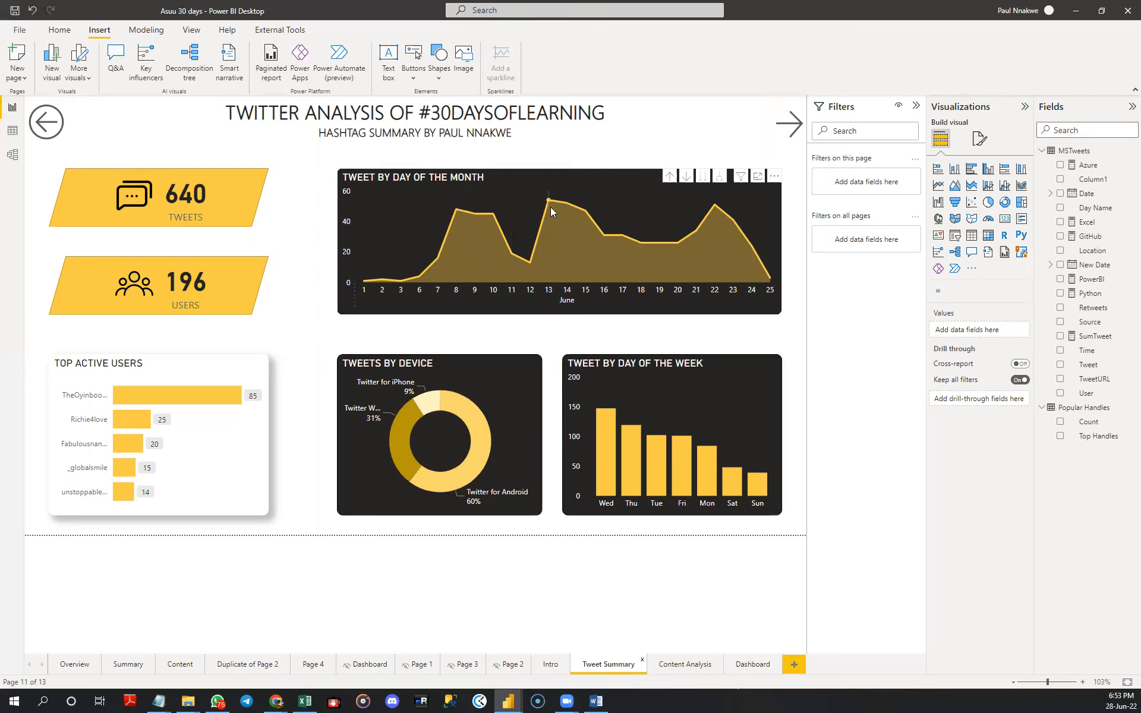
{"action": "mouse_move", "coordinate": [548, 203]}
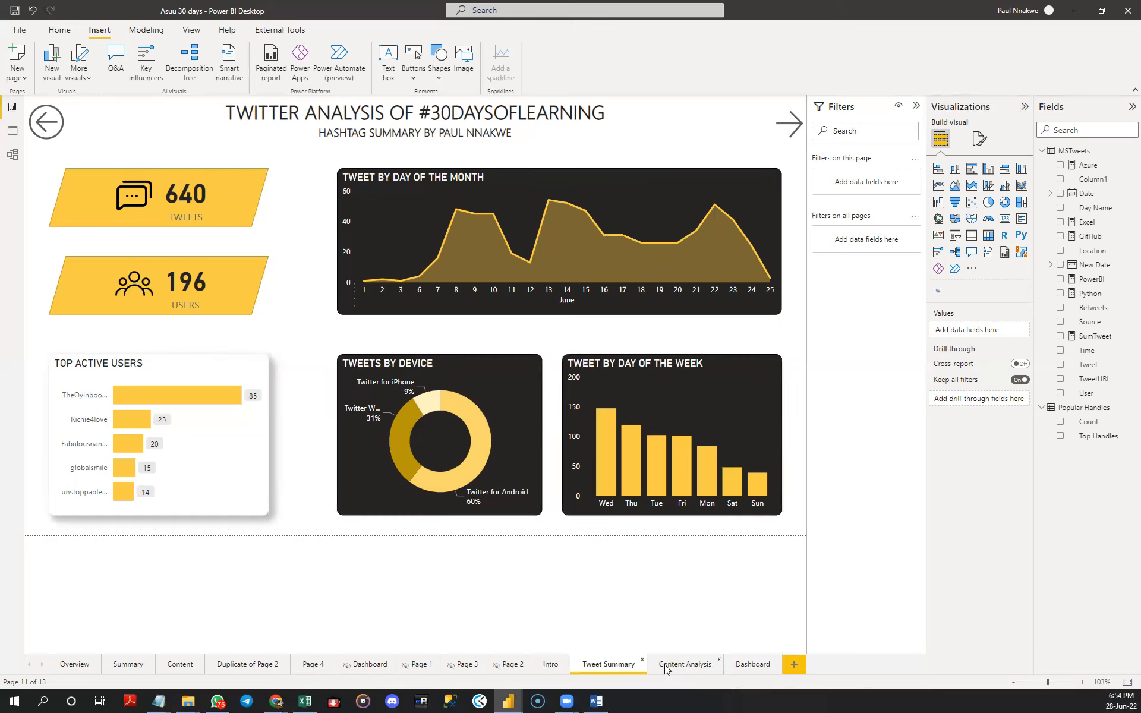
- Filter the Content Analysis word cloud to tweets containing "Github" with advanced filtering and inspect the counts of the remaining words
{"action": "left_click", "coordinate": [684, 664]}
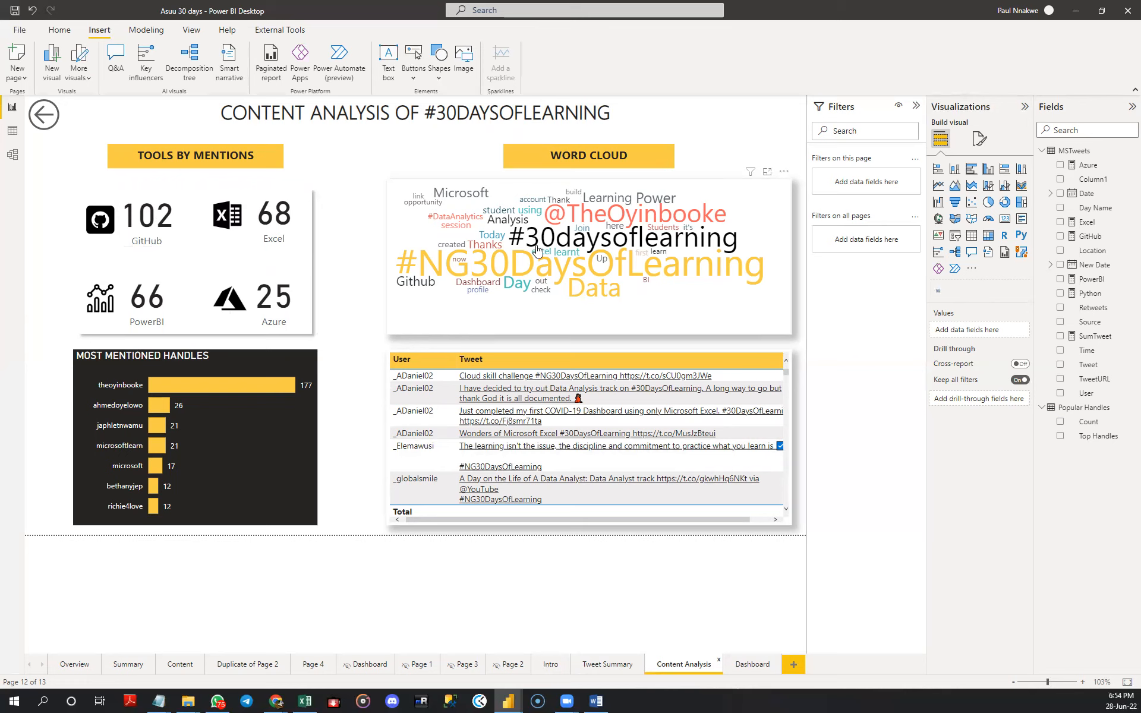
{"action": "left_click", "coordinate": [707, 322]}
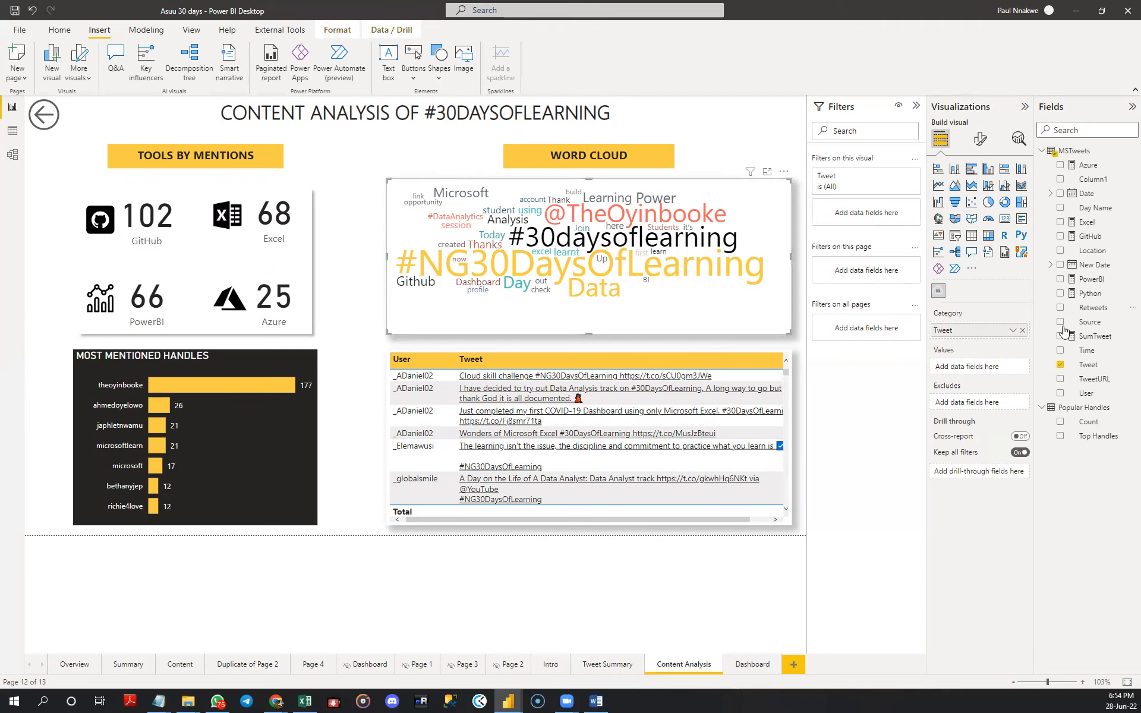
{"action": "left_click_drag", "start_coordinate": [1091, 371], "coordinate": [869, 220]}
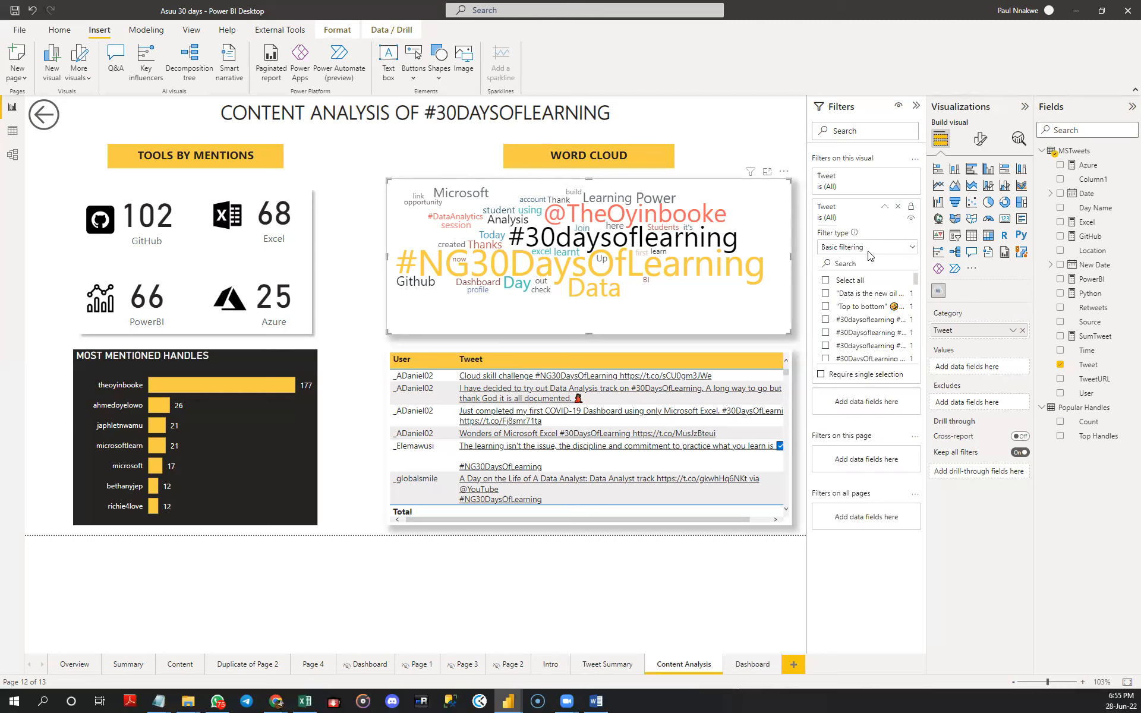
{"action": "left_click", "coordinate": [867, 247]}
{"action": "left_click", "coordinate": [865, 266]}
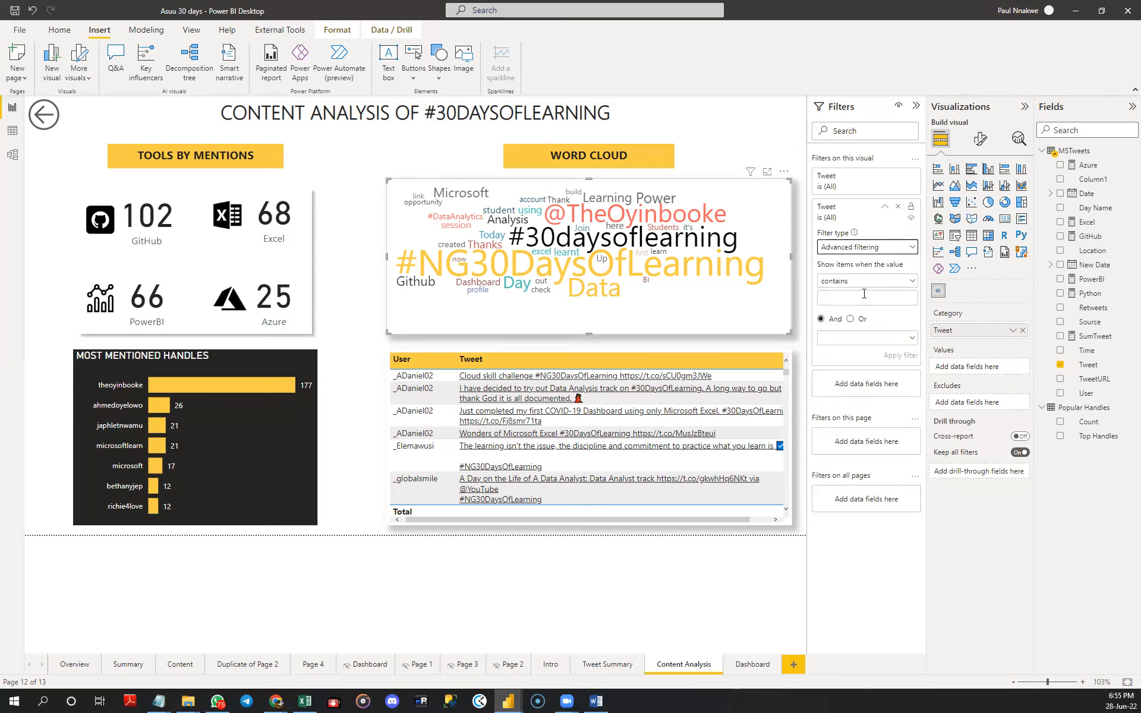
{"action": "left_click", "coordinate": [864, 297]}
{"action": "type", "text": "Github"}
{"action": "left_click", "coordinate": [893, 356]}
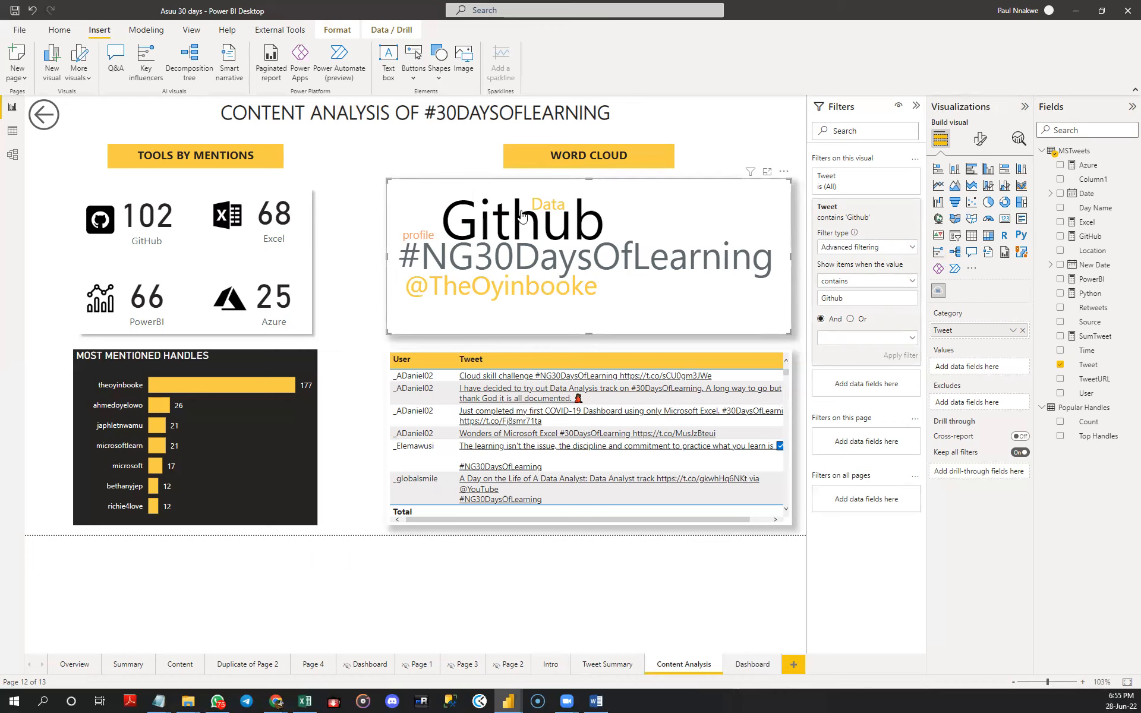
{"action": "mouse_move", "coordinate": [545, 209]}
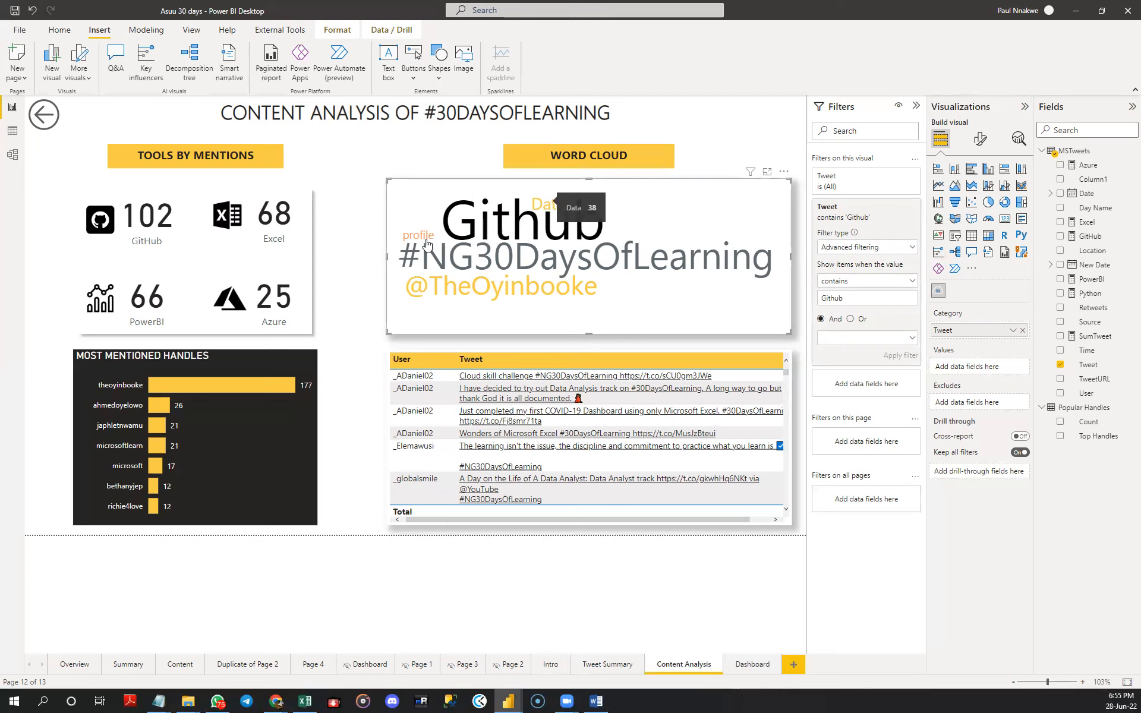
{"action": "mouse_move", "coordinate": [420, 243]}
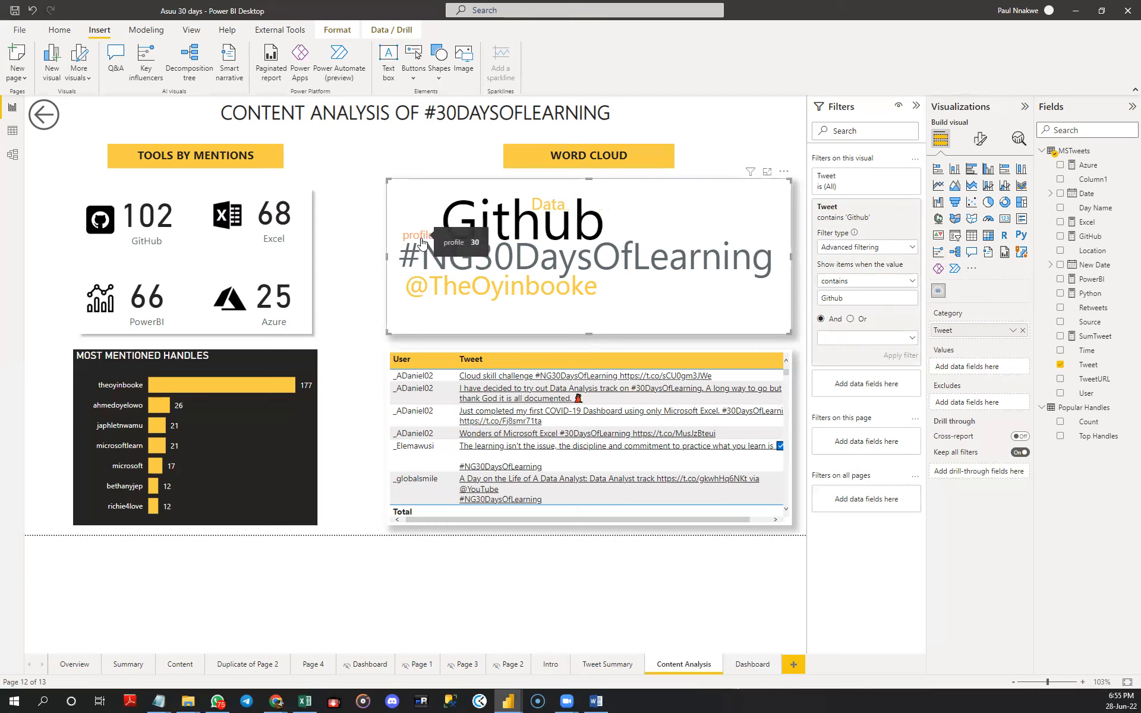
{"action": "mouse_move", "coordinate": [440, 299]}
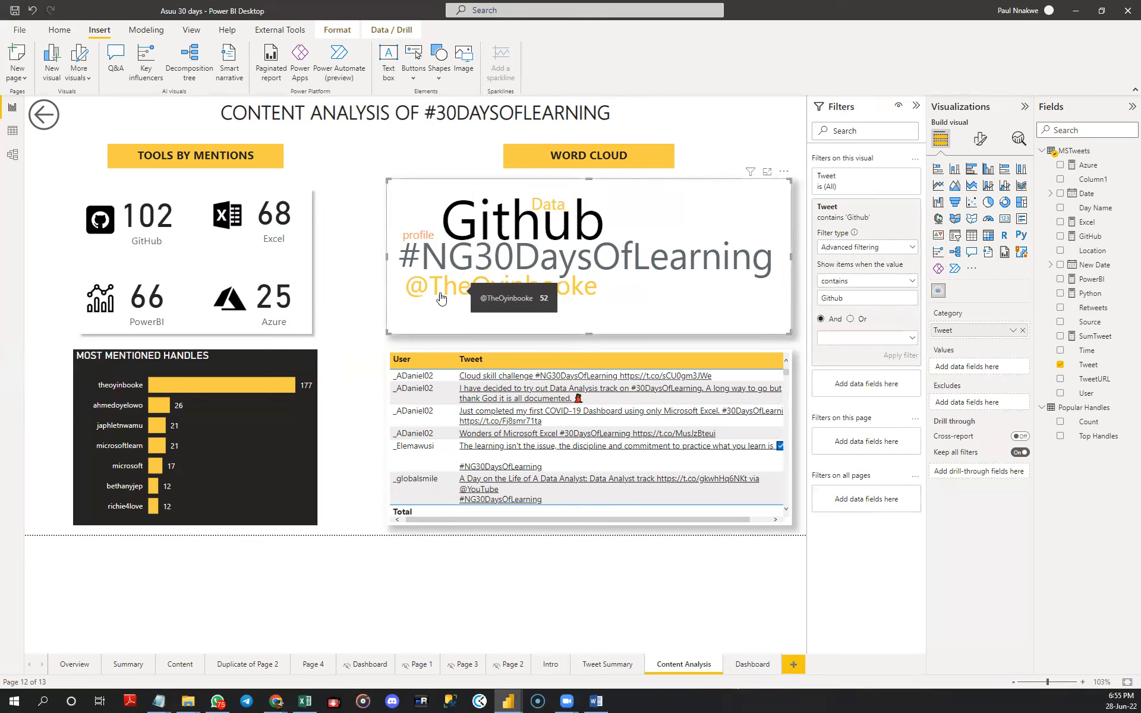